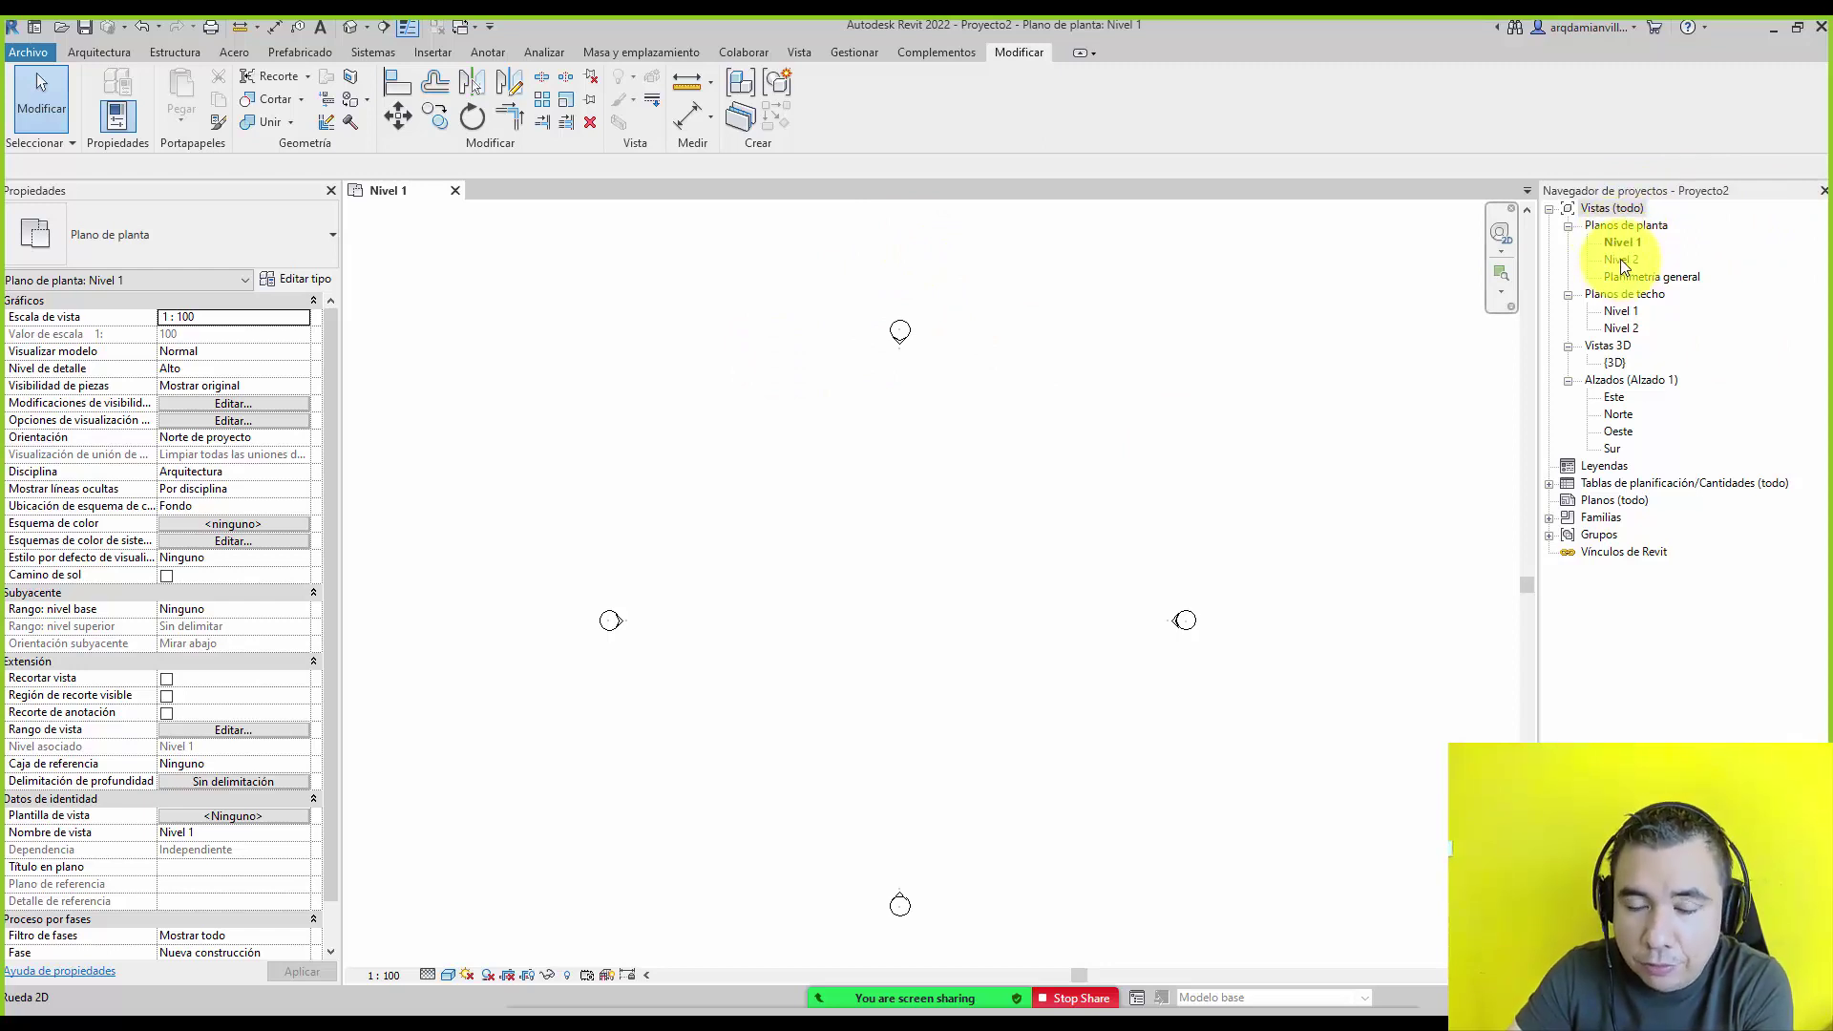
Expand the Tablas, Familias and Cimentación estructural groups in the project browser.
left_click(1548, 484)
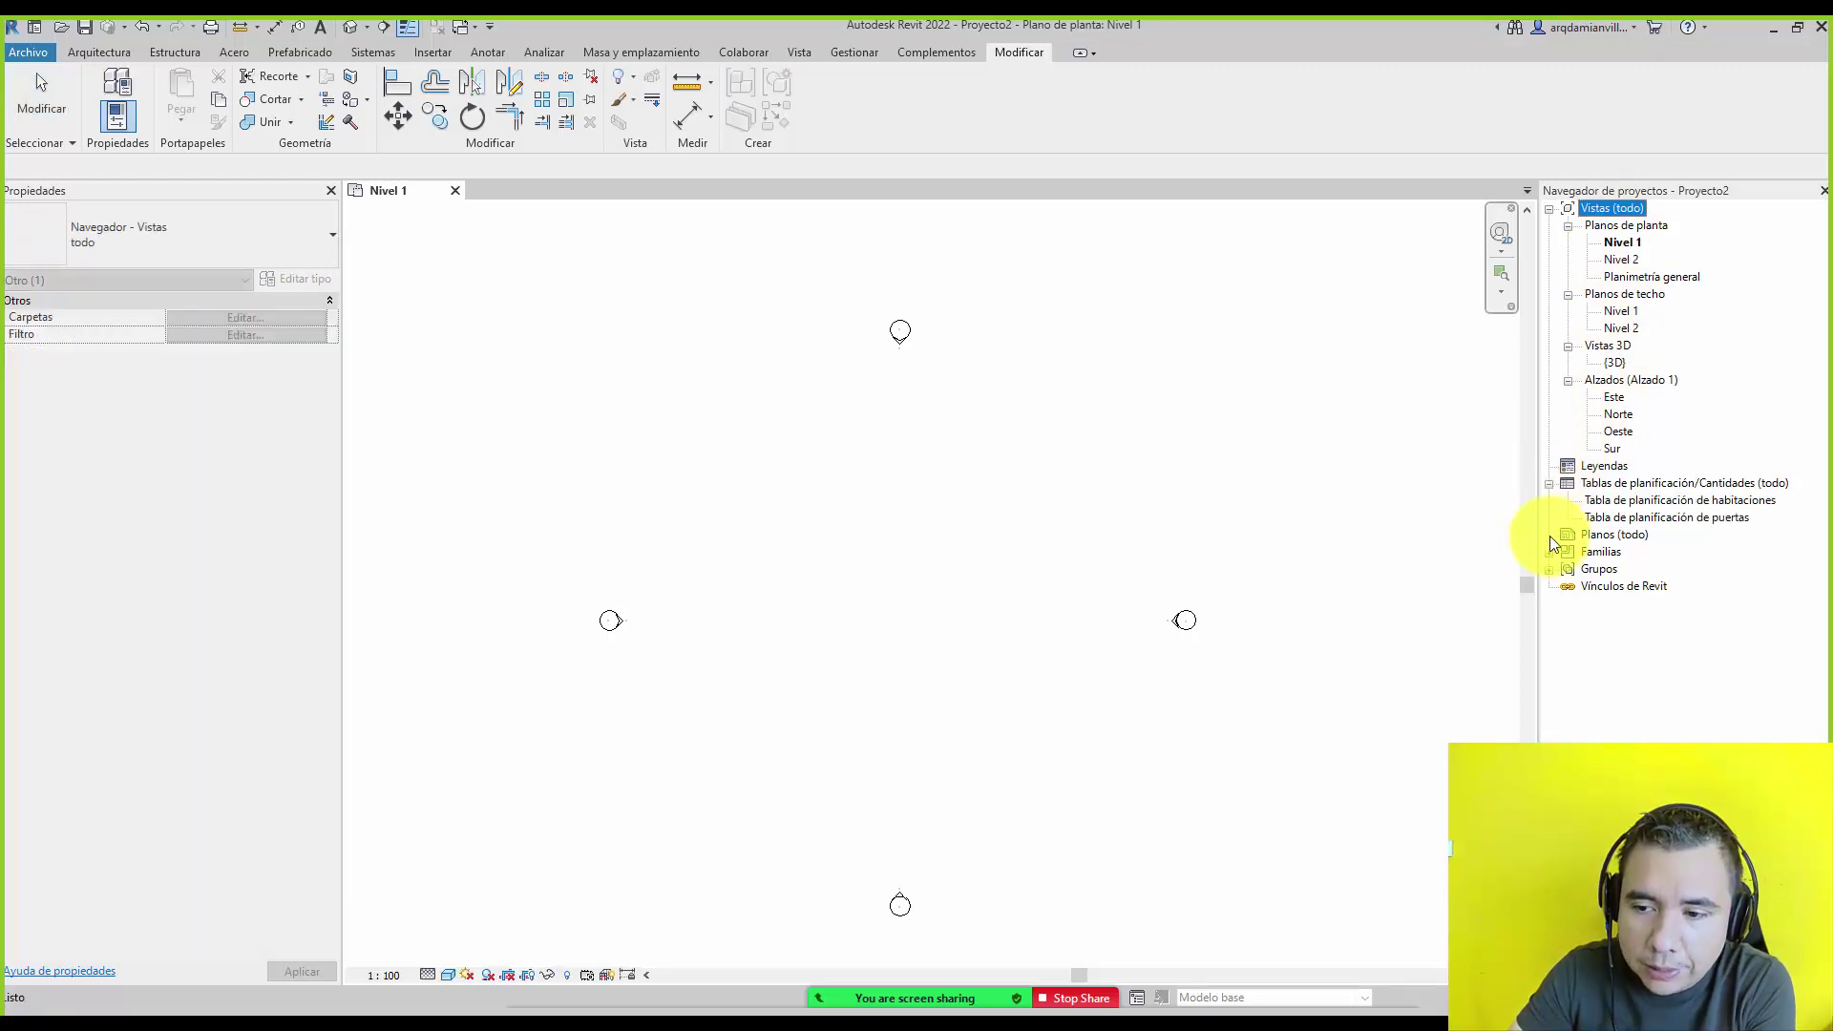
left_click(1549, 552)
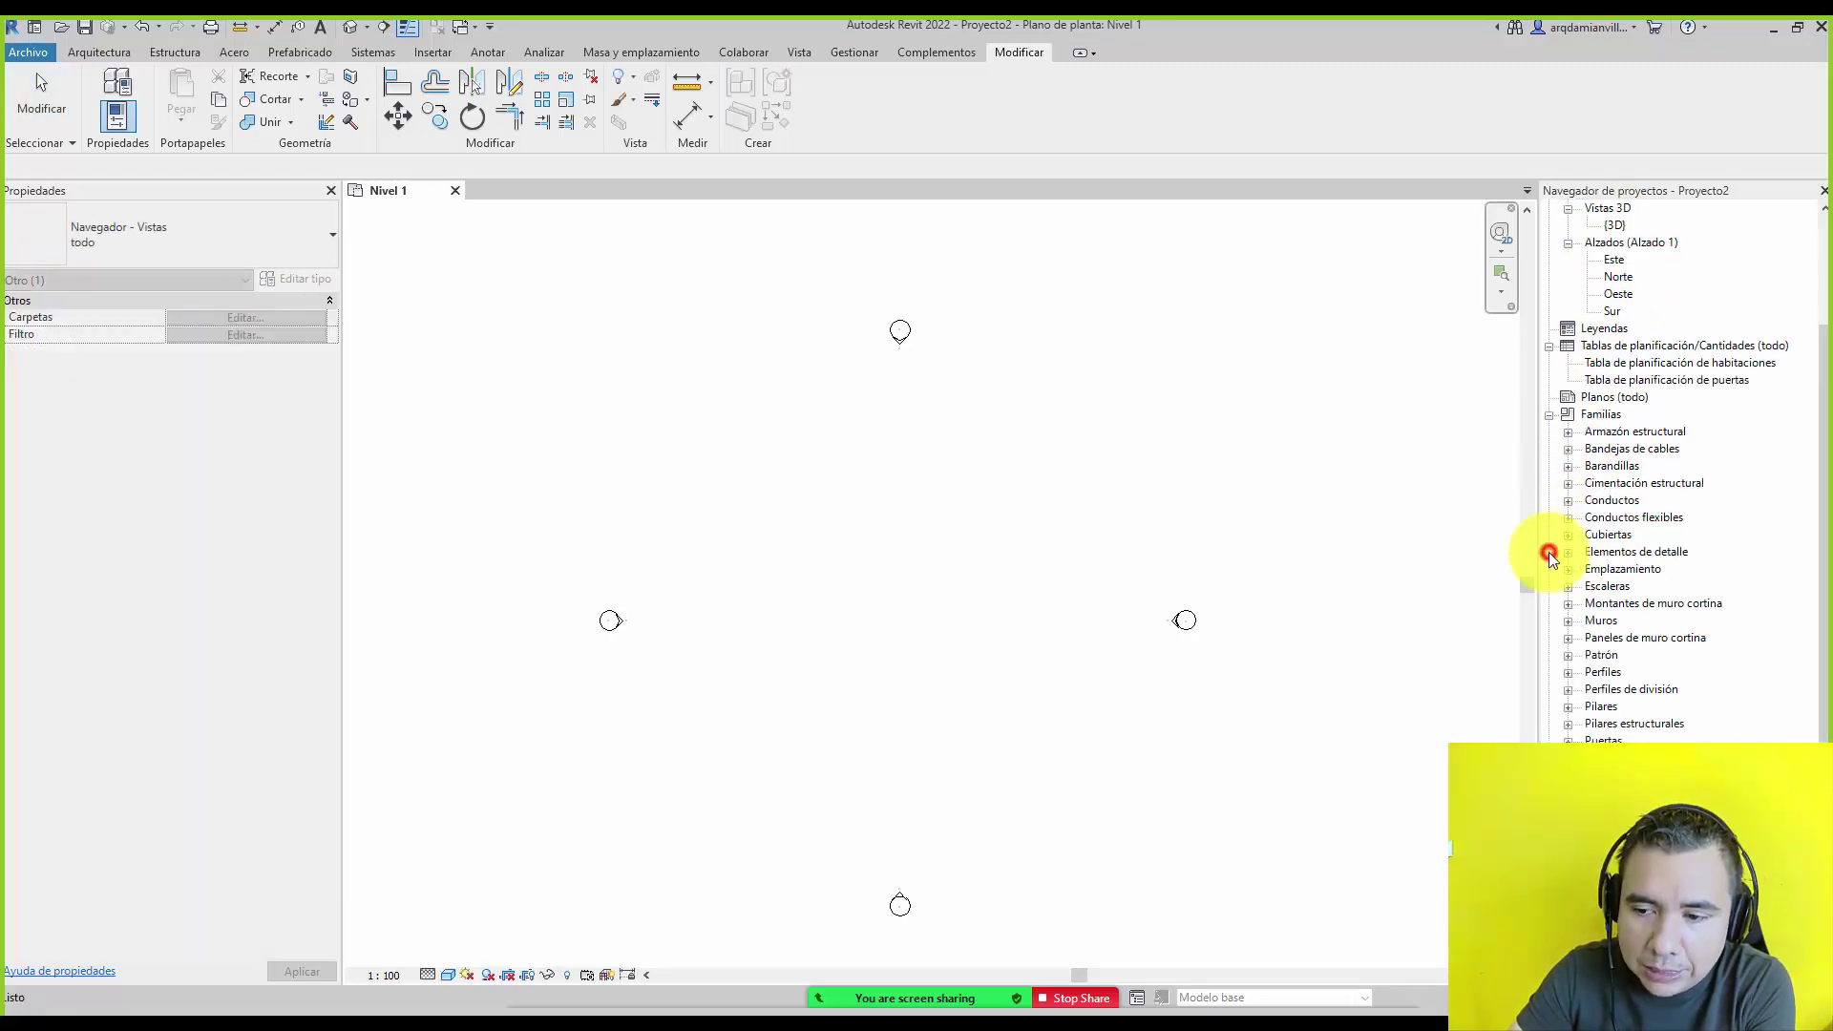
left_click(1568, 483)
scroll(1571, 544, "up", 2)
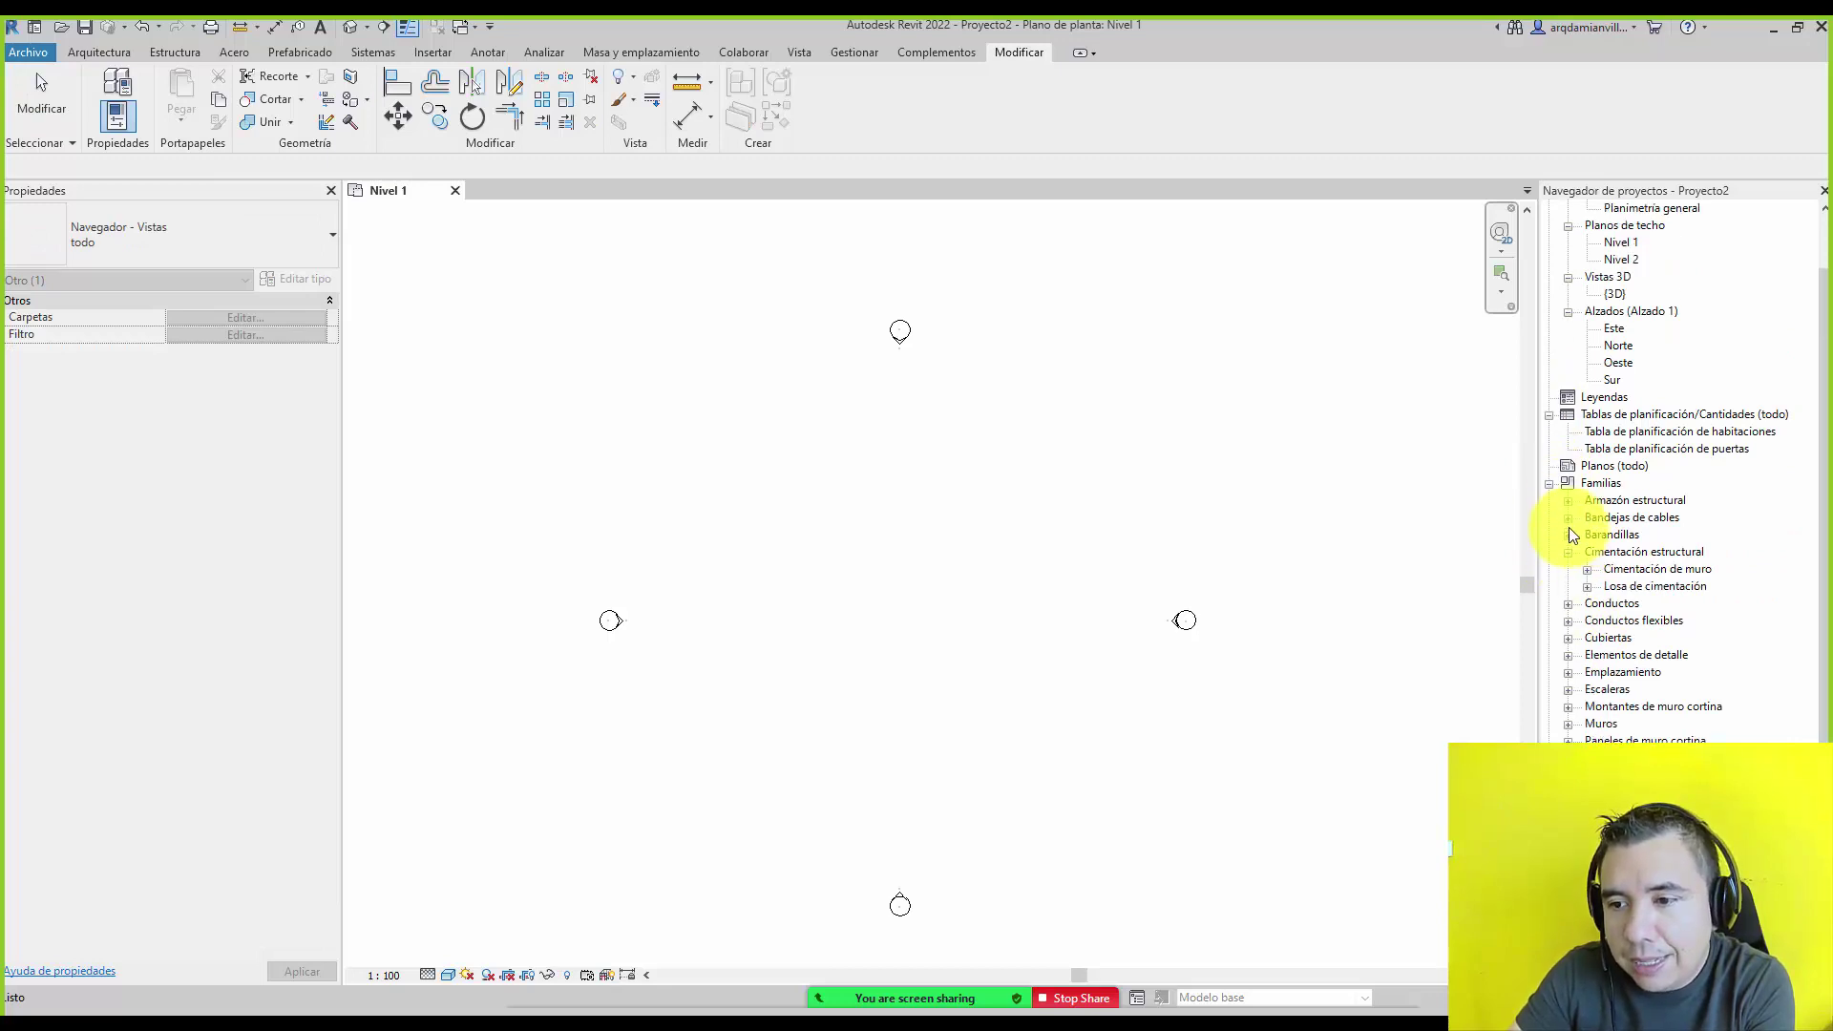
scroll(1571, 527, "up", 4)
scroll(1575, 430, "down", 5)
scroll(1590, 638, "down", 3)
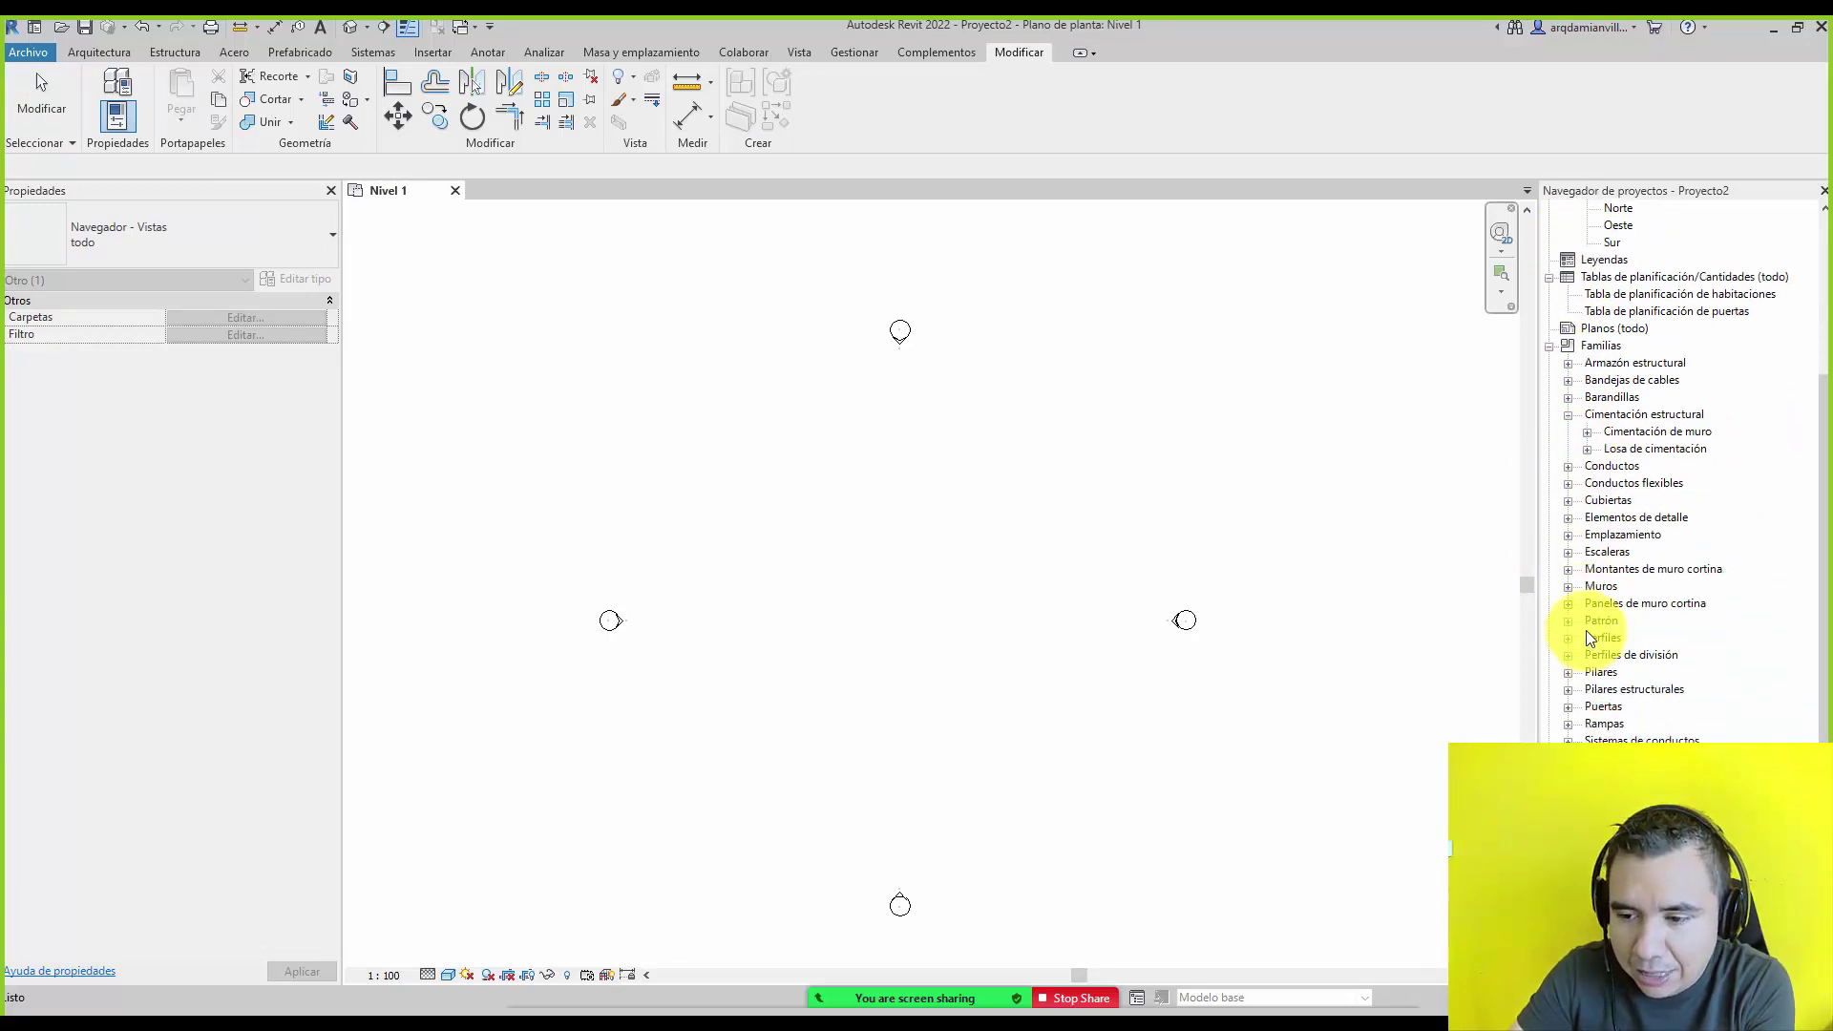
scroll(1614, 565, "up", 3)
scroll(1614, 565, "up", 2)
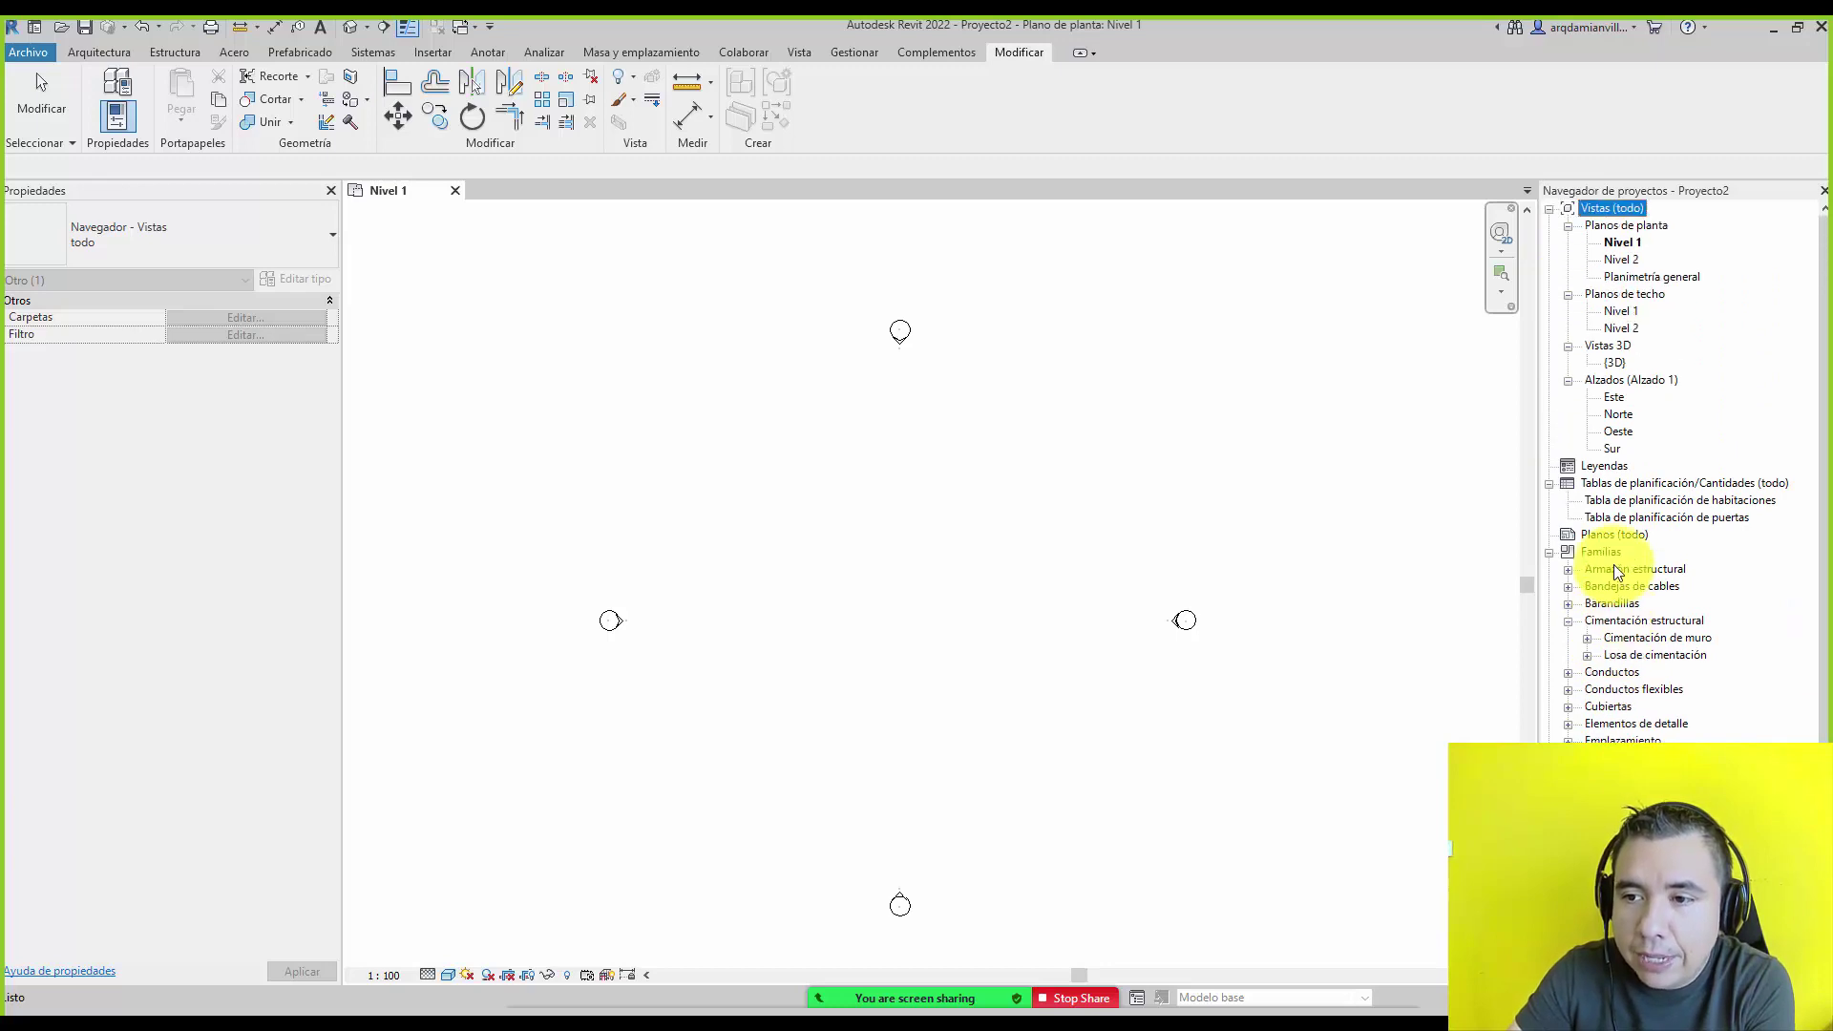
Collapse the entire browser tree with Contraer todo, then expand Vistas (todo).
right_click(1605, 212)
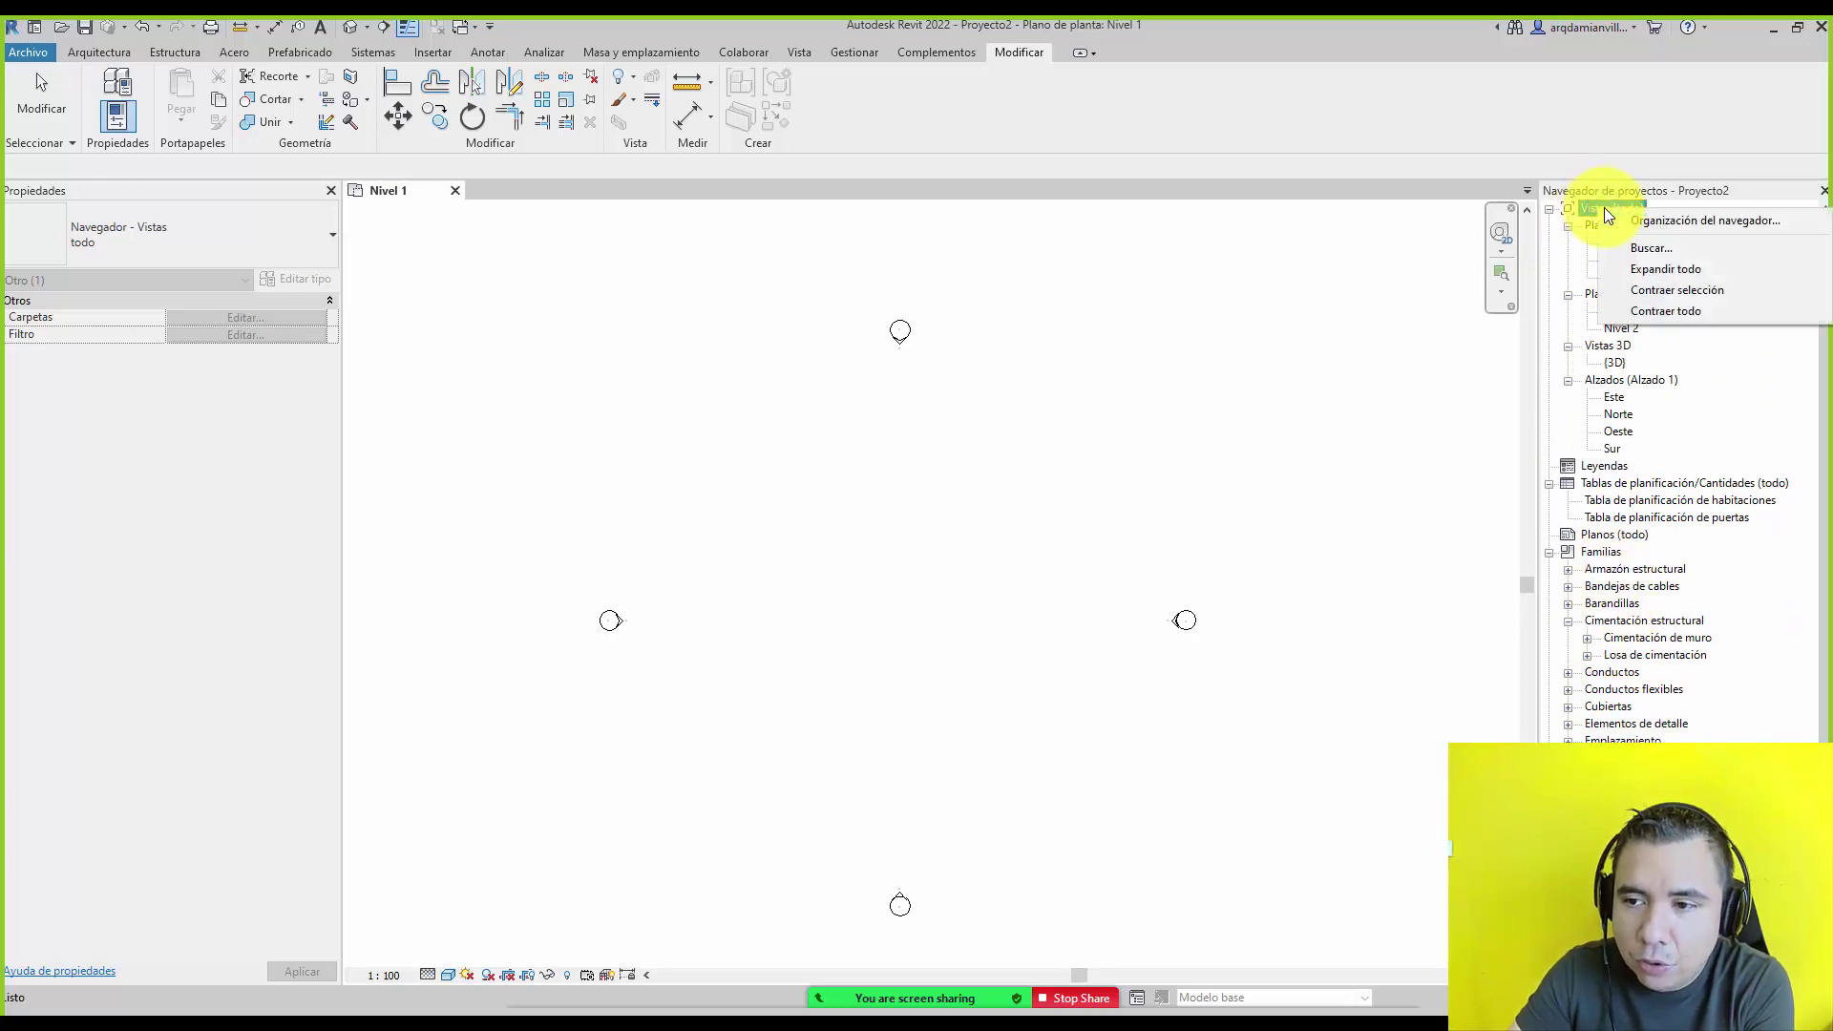
left_click(1681, 311)
left_click(1547, 209)
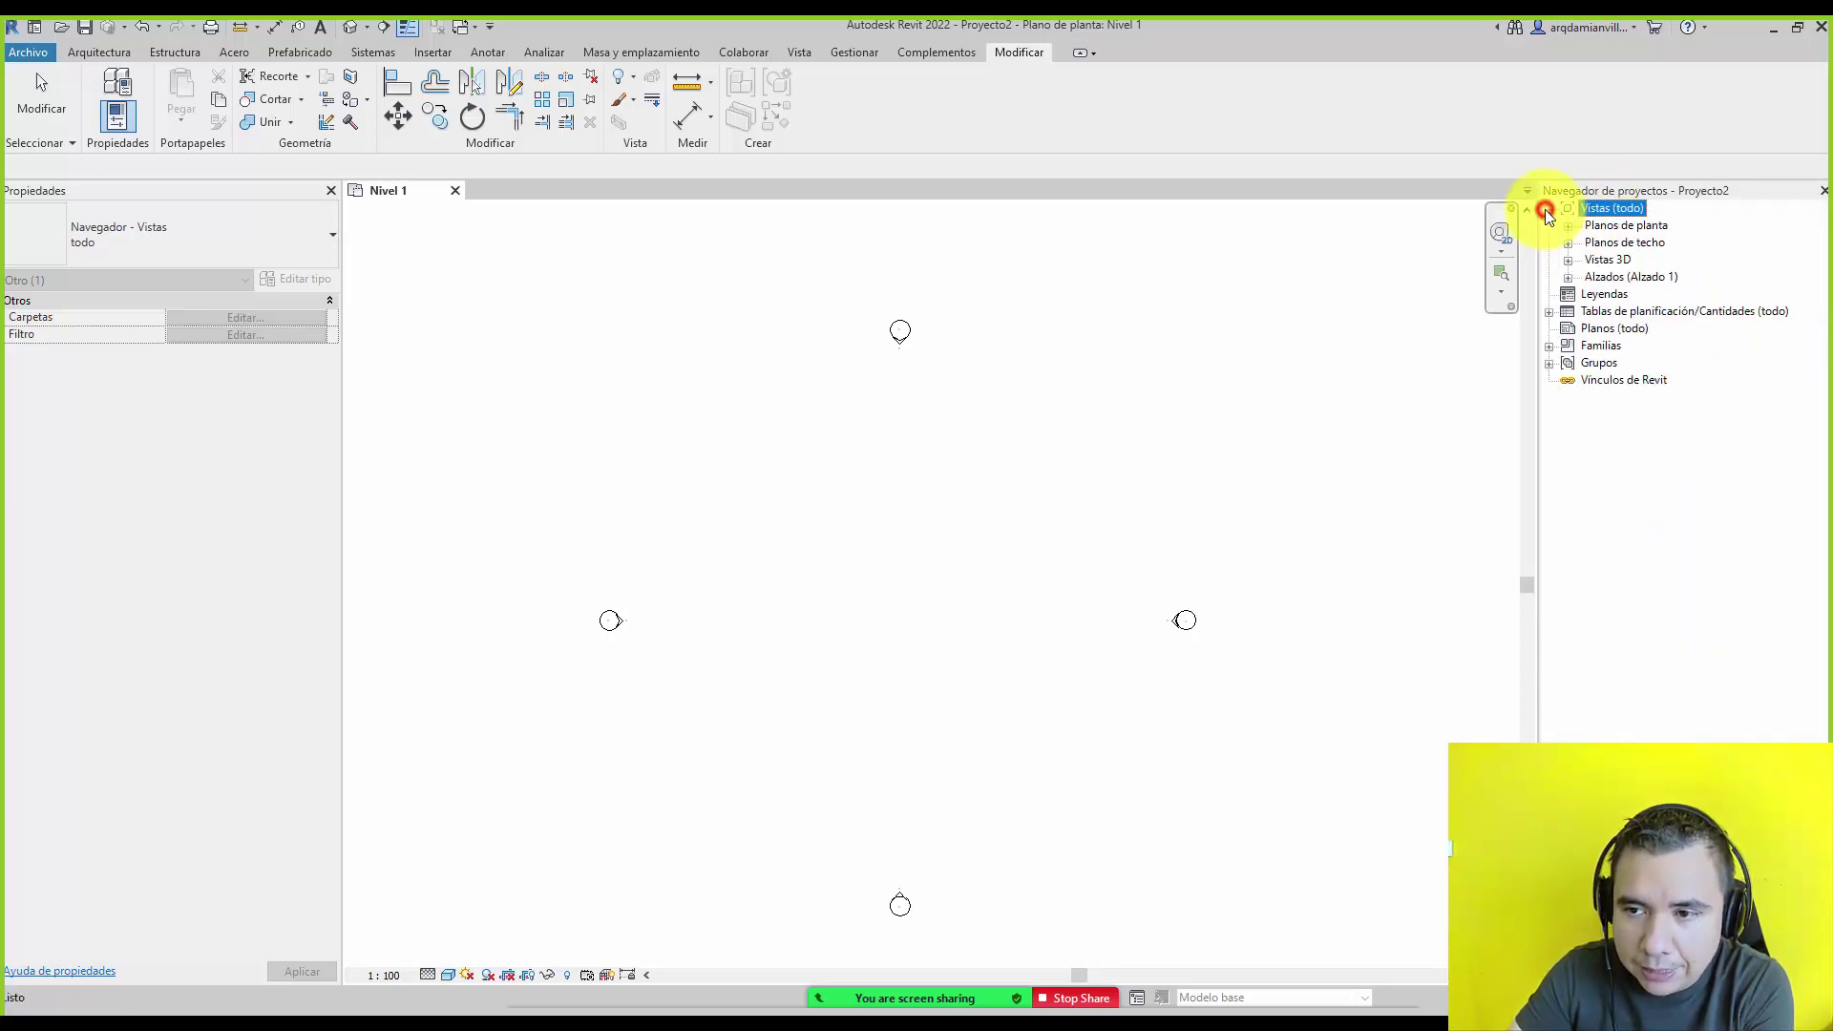
Expand every node in the project browser with Expandir todo and scroll through it.
right_click(1602, 207)
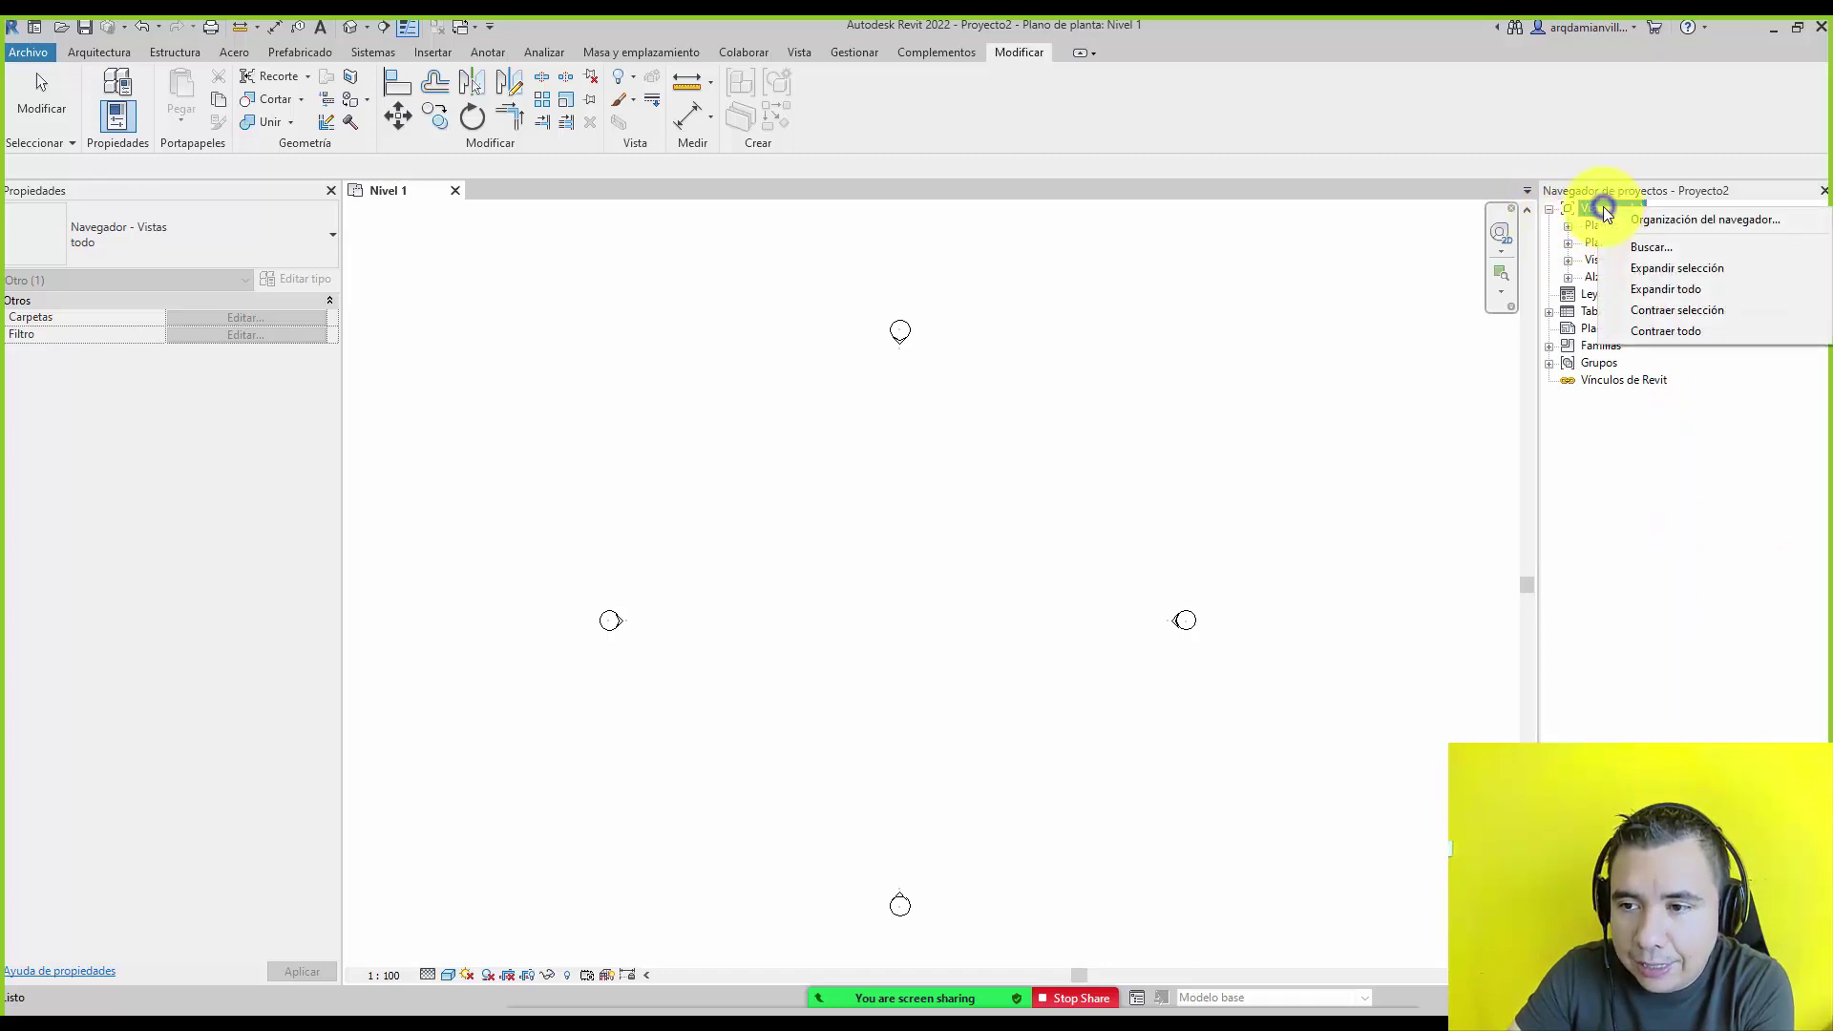
left_click(1665, 292)
scroll(1635, 334, "down", 2)
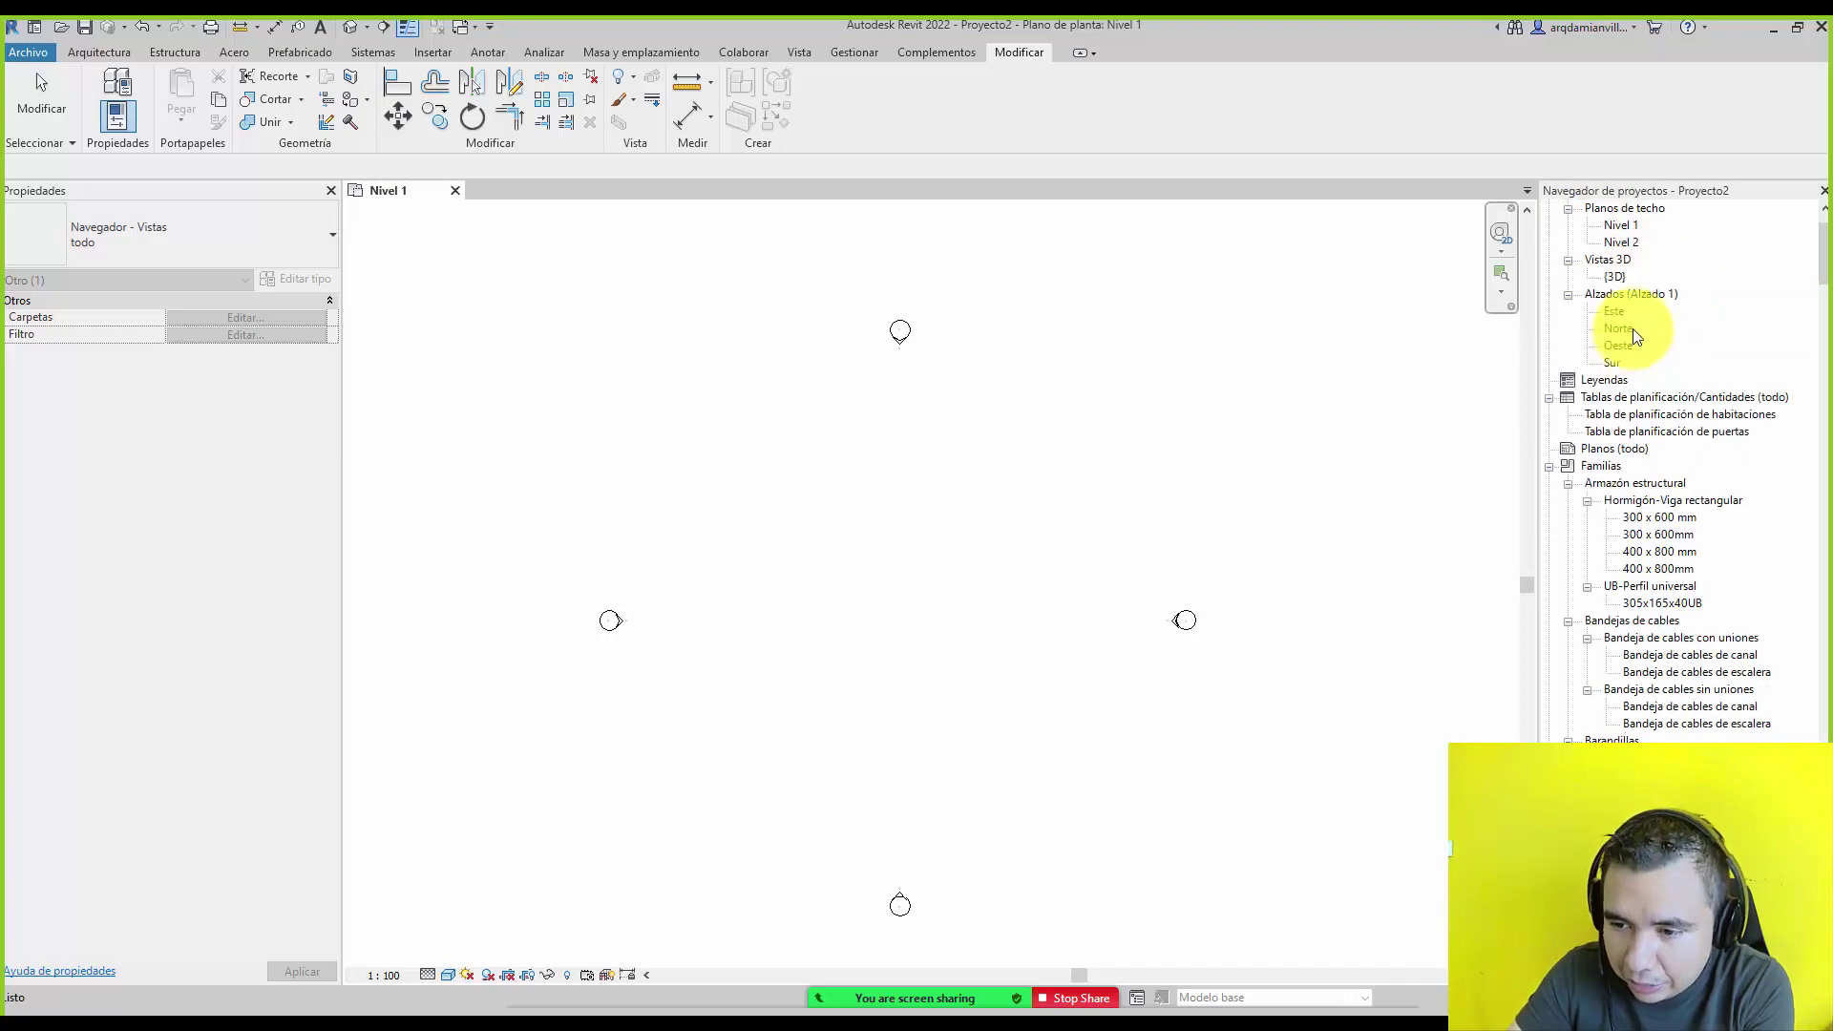
mouse_move(1820, 248)
left_mouse_down()
mouse_move(1824, 754)
mouse_move(1821, 215)
left_mouse_up()
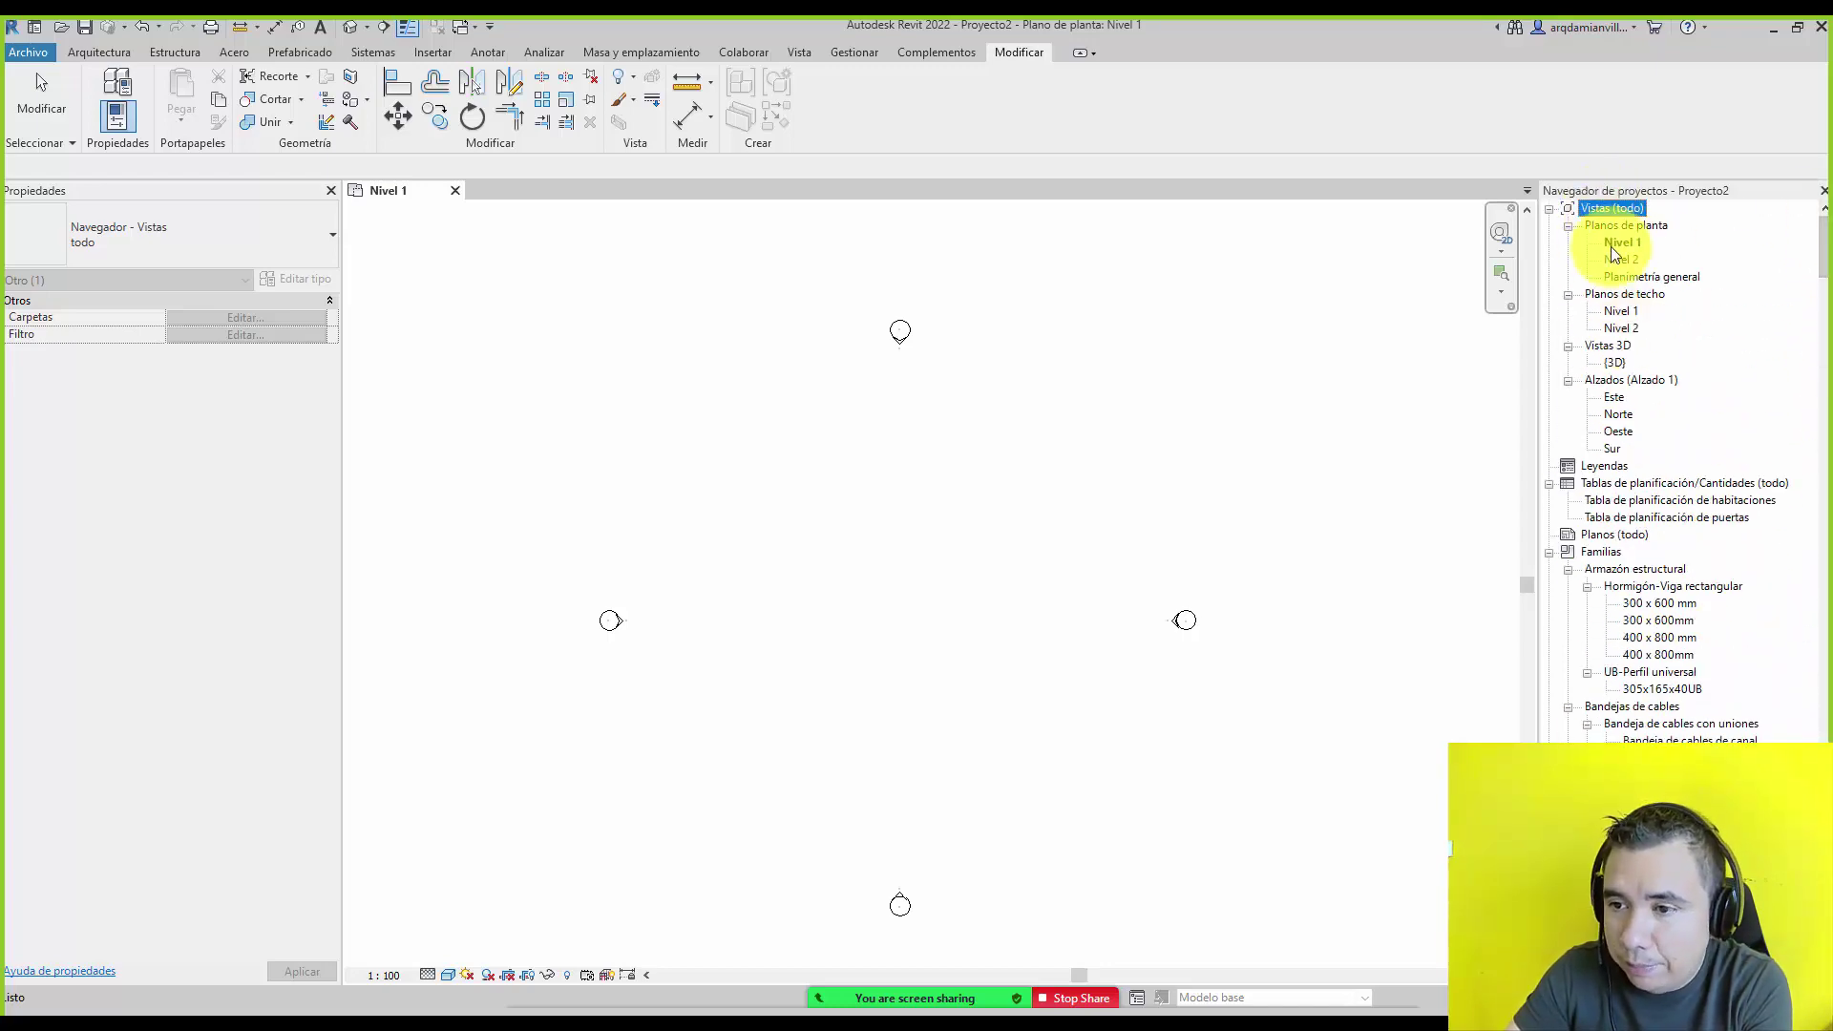
Collapse the whole tree, then expand Vistas (todo) and Planos de planta.
right_click(1619, 208)
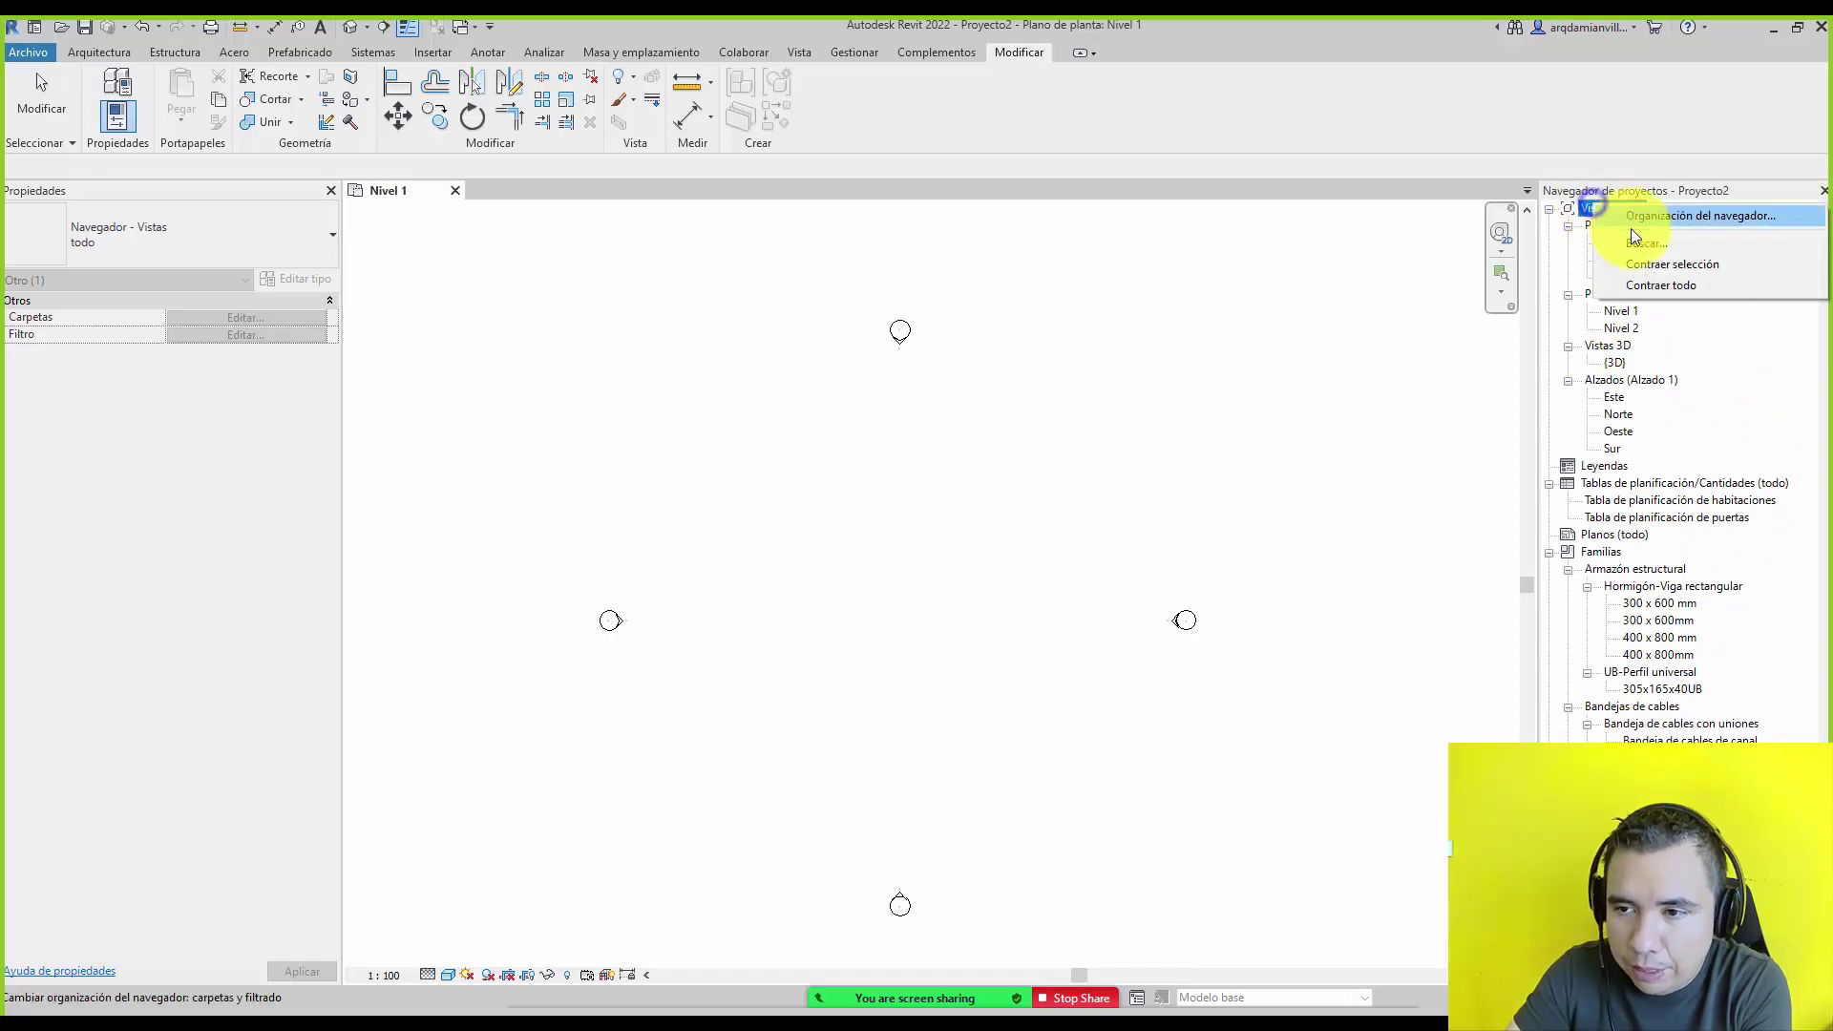
left_click(1688, 283)
left_click(1549, 210)
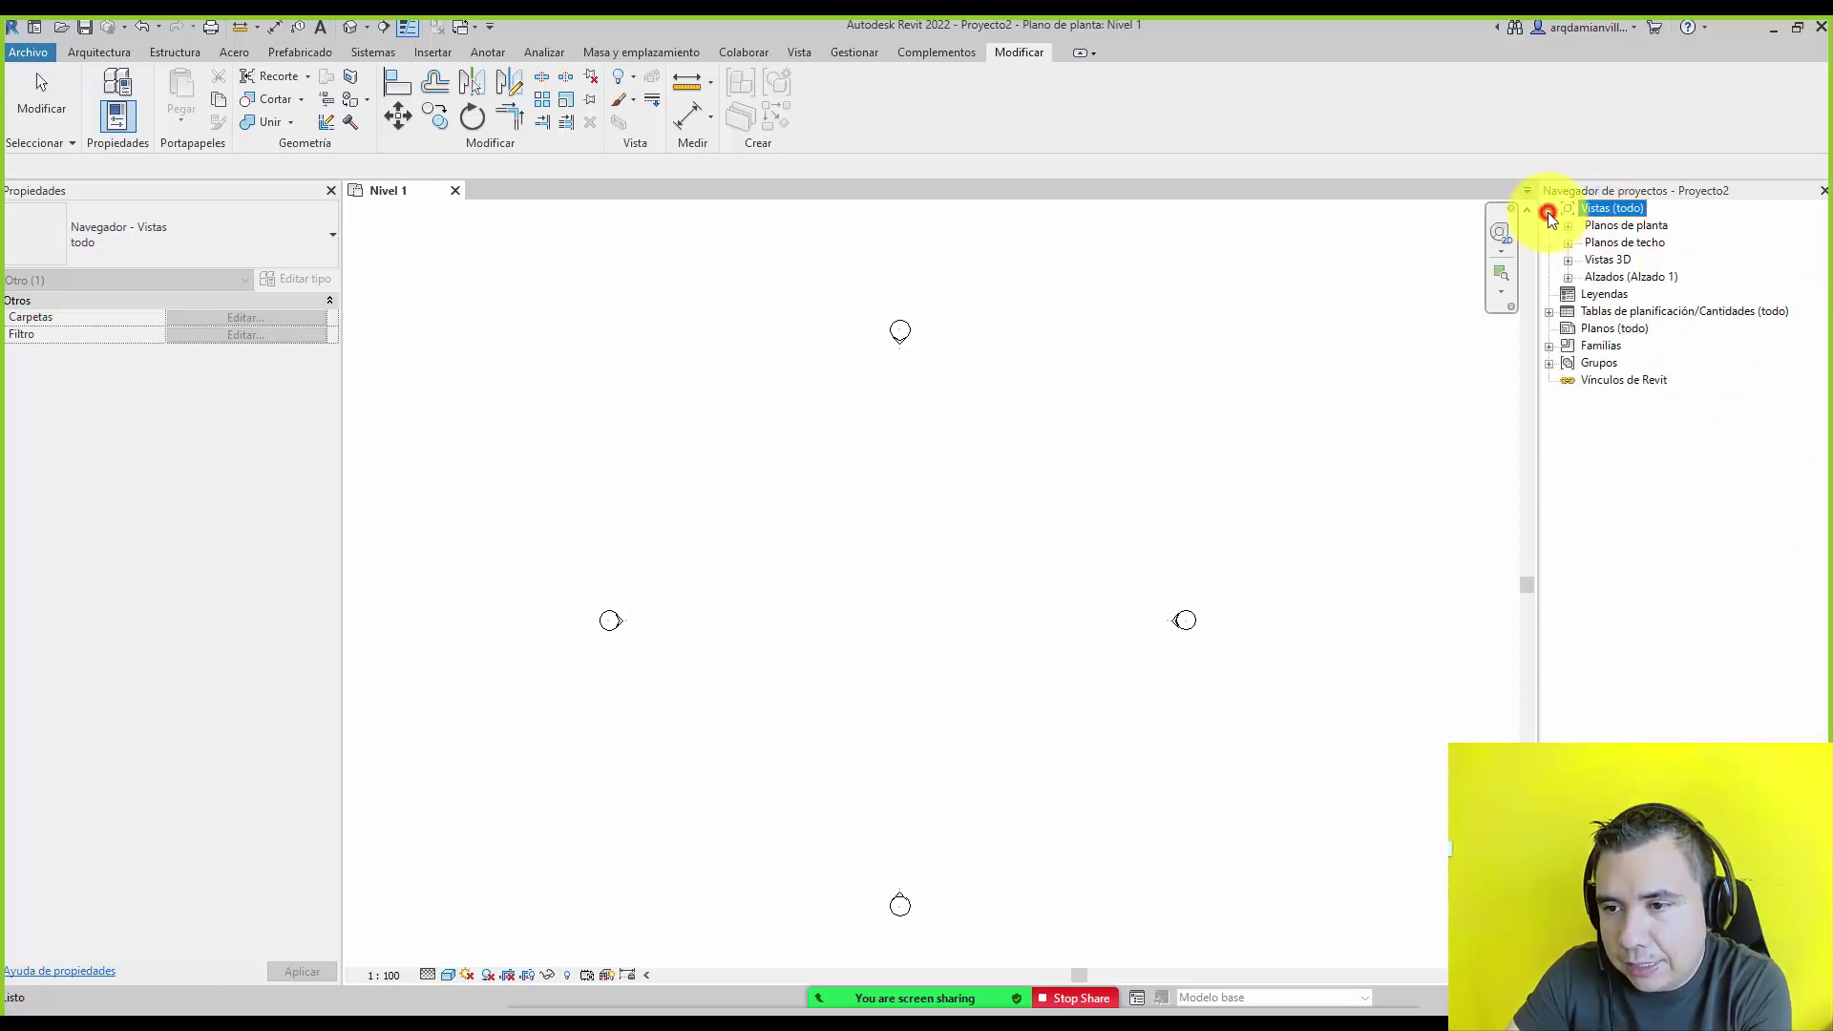
left_click(1568, 226)
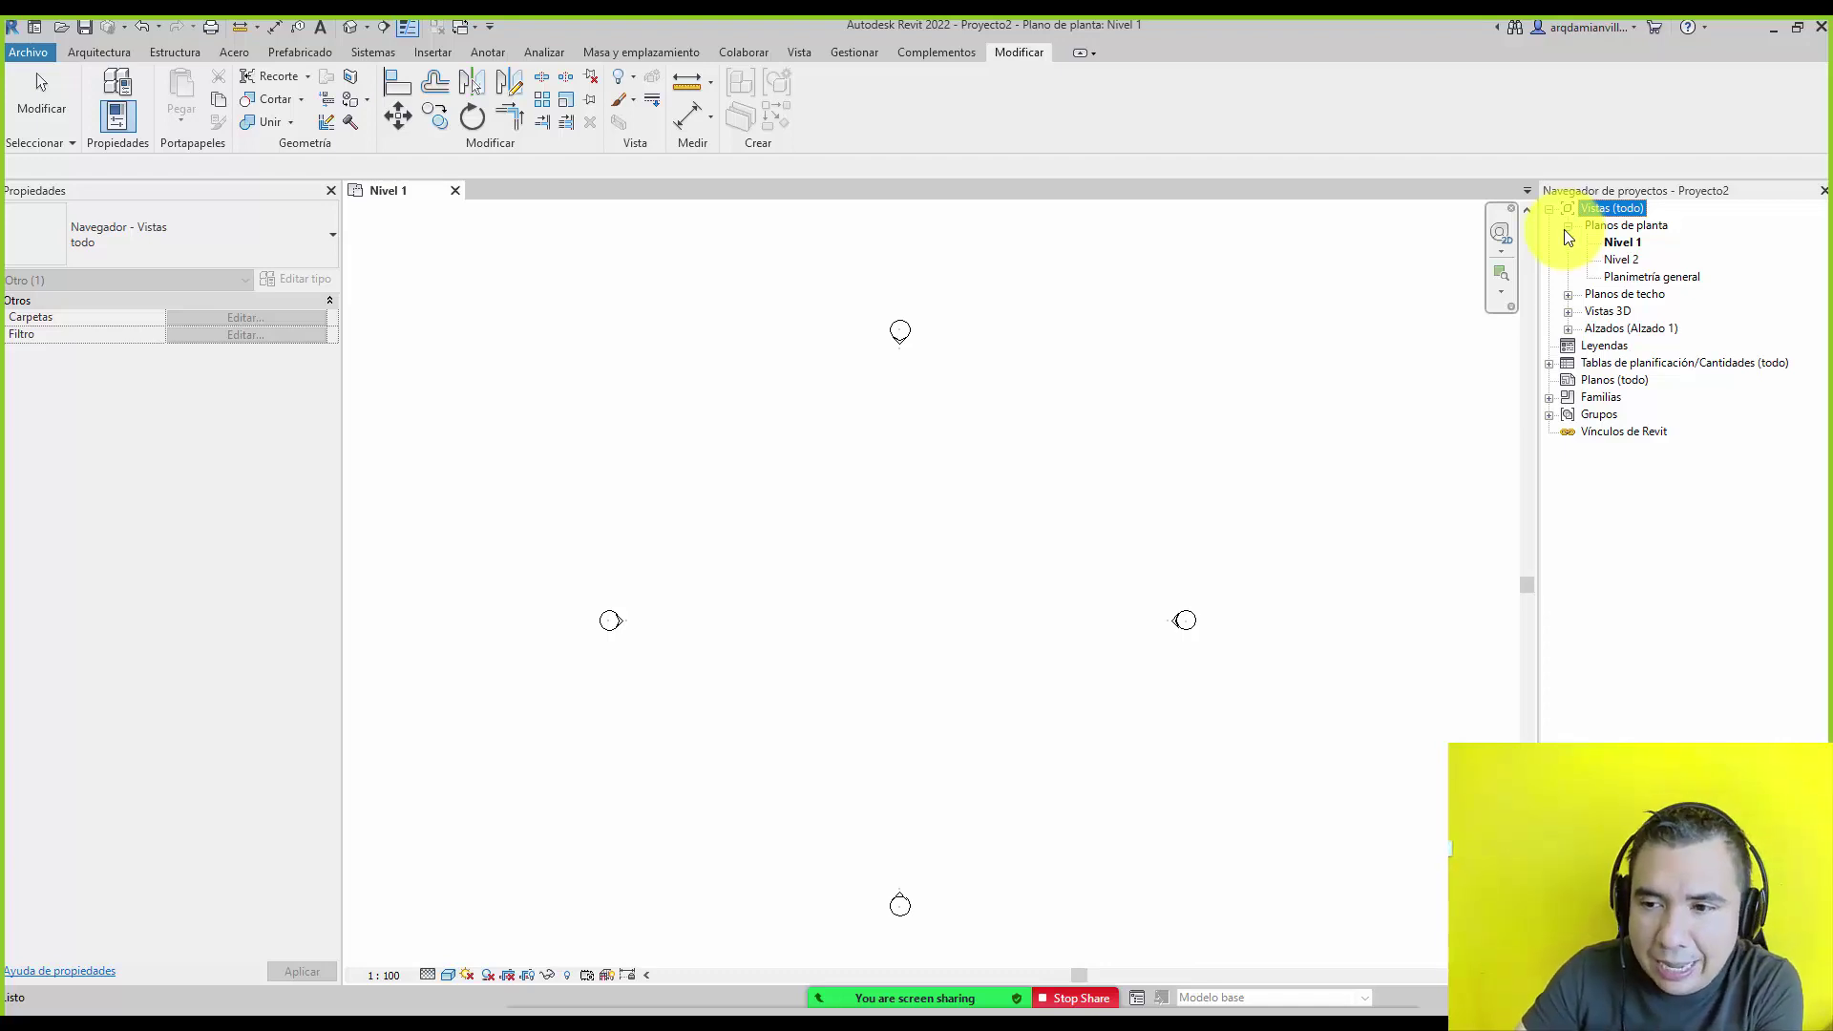
Search the project browser for ALZADO.
right_click(1601, 210)
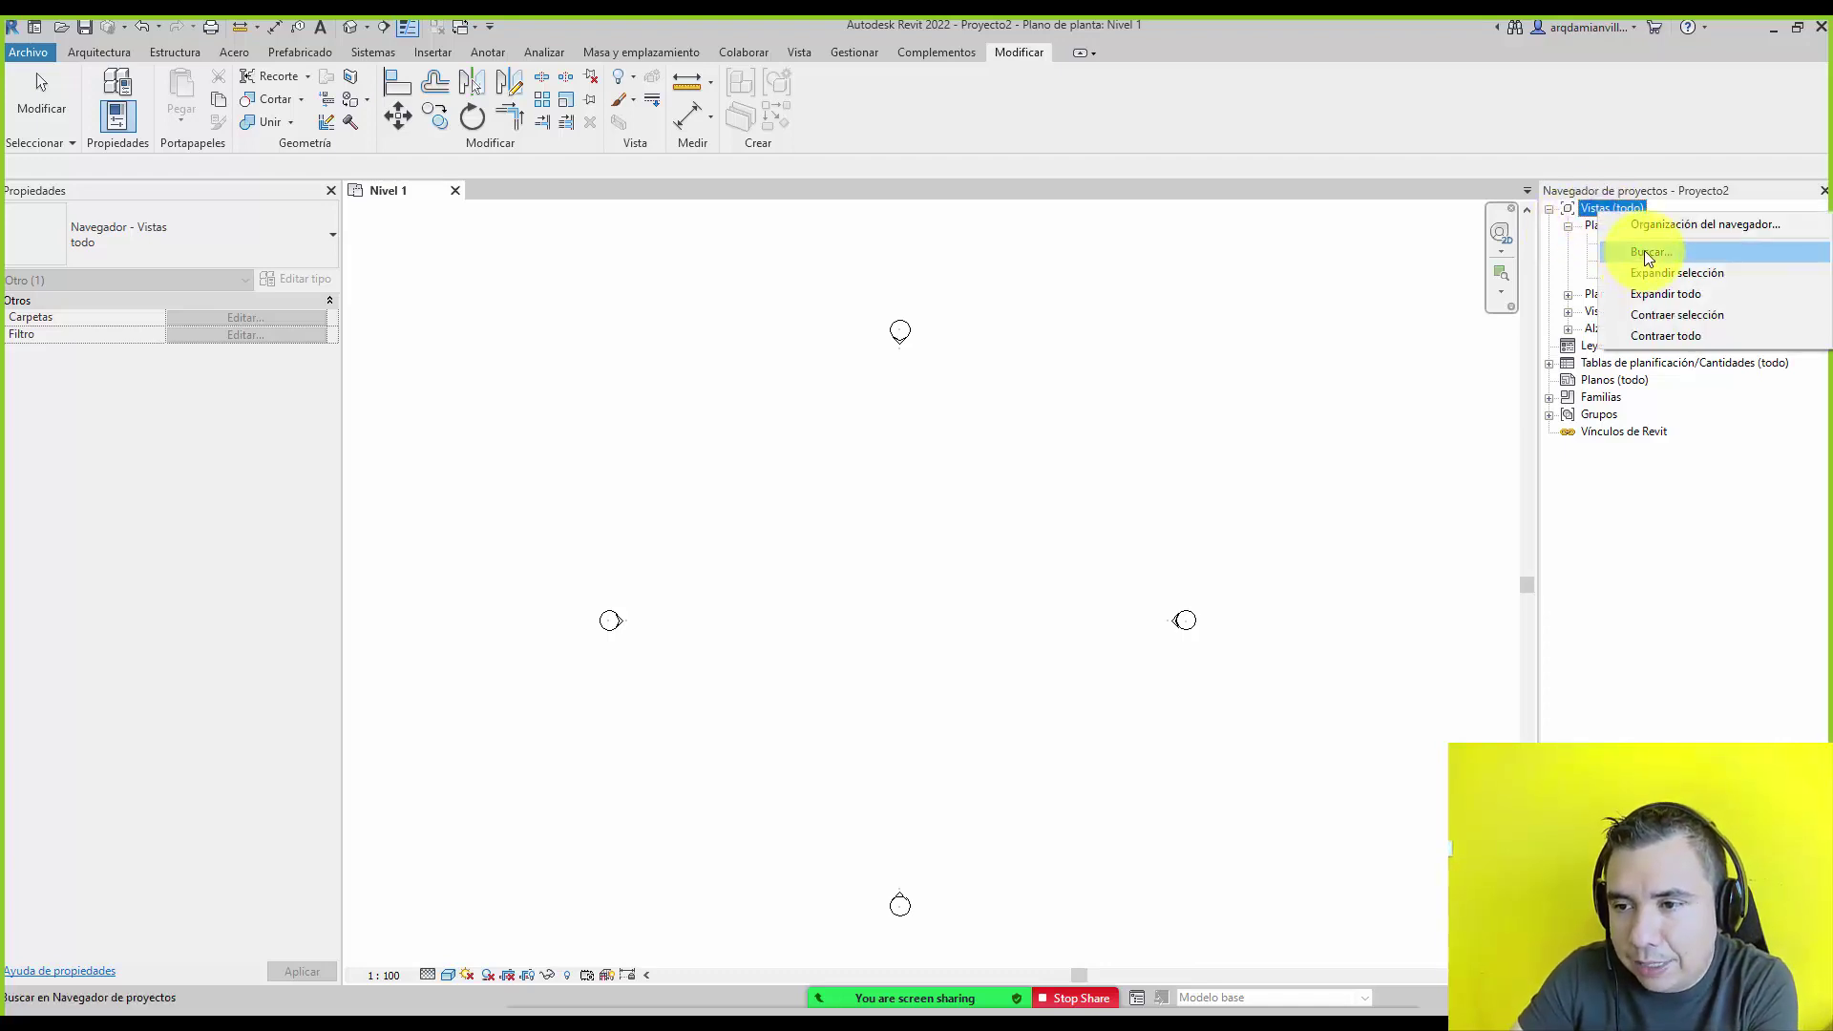
left_click(1644, 250)
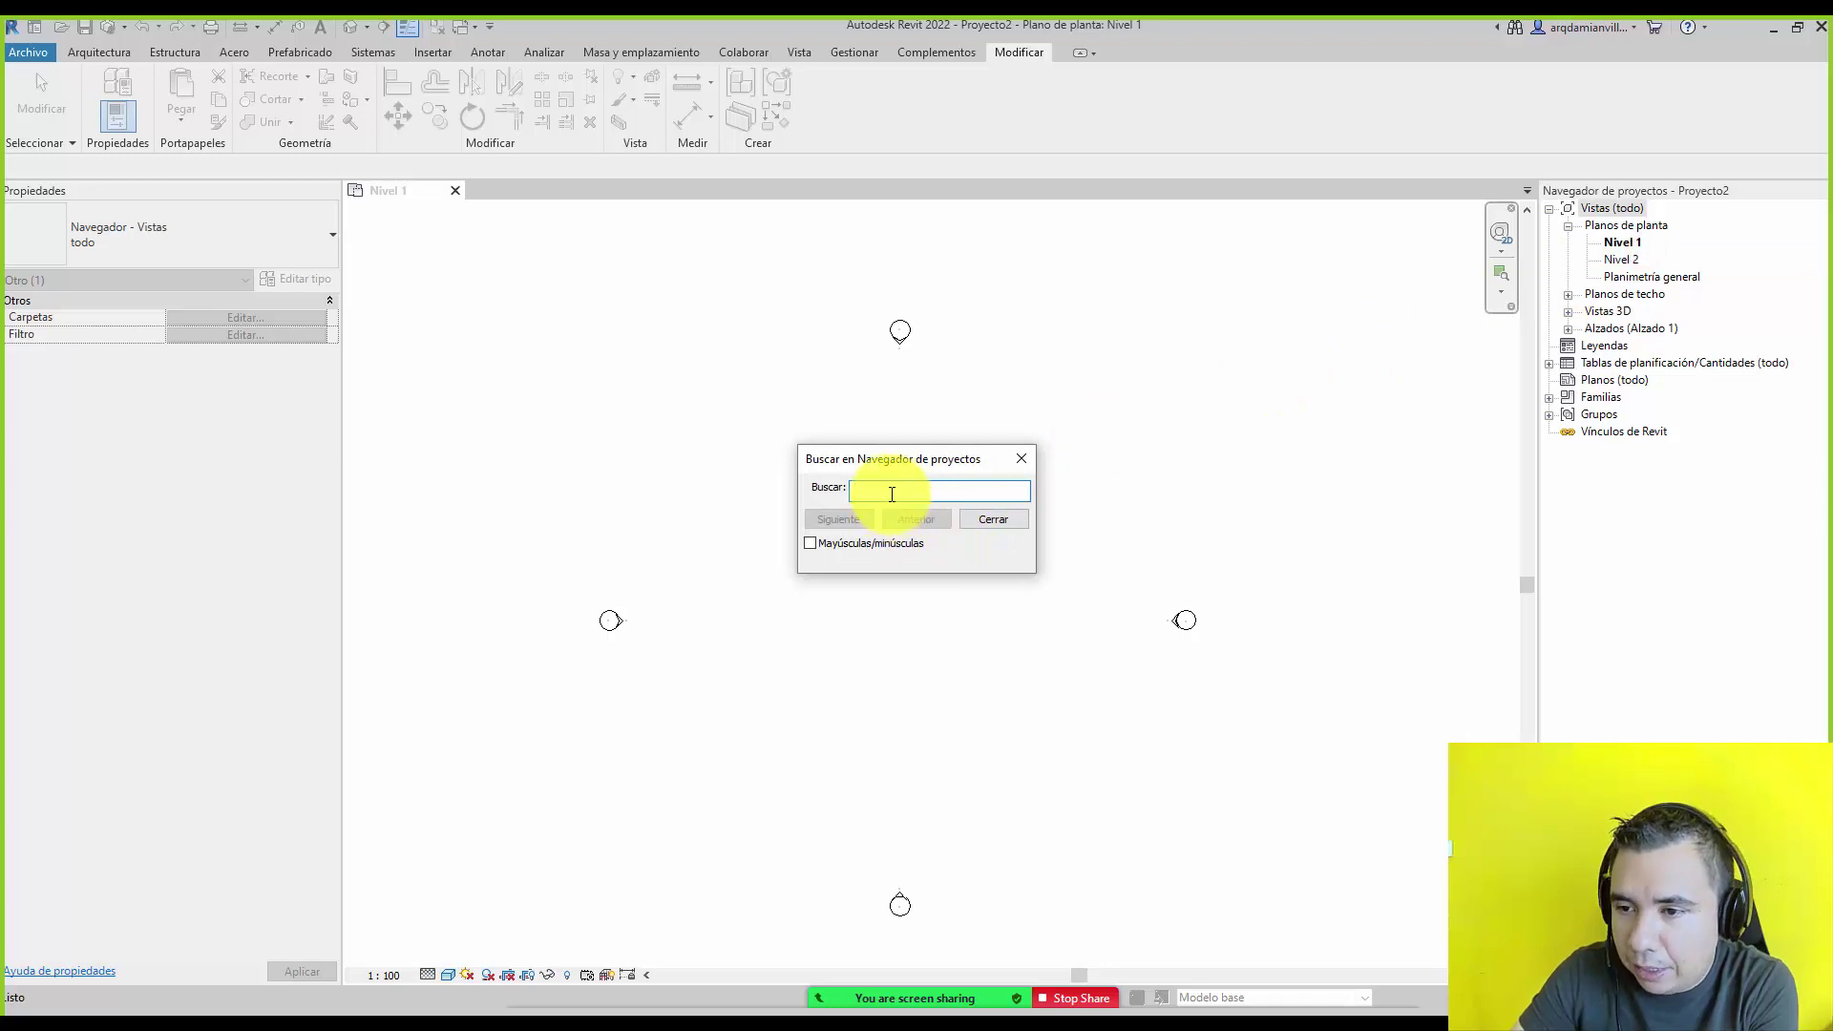
type("ALZADO")
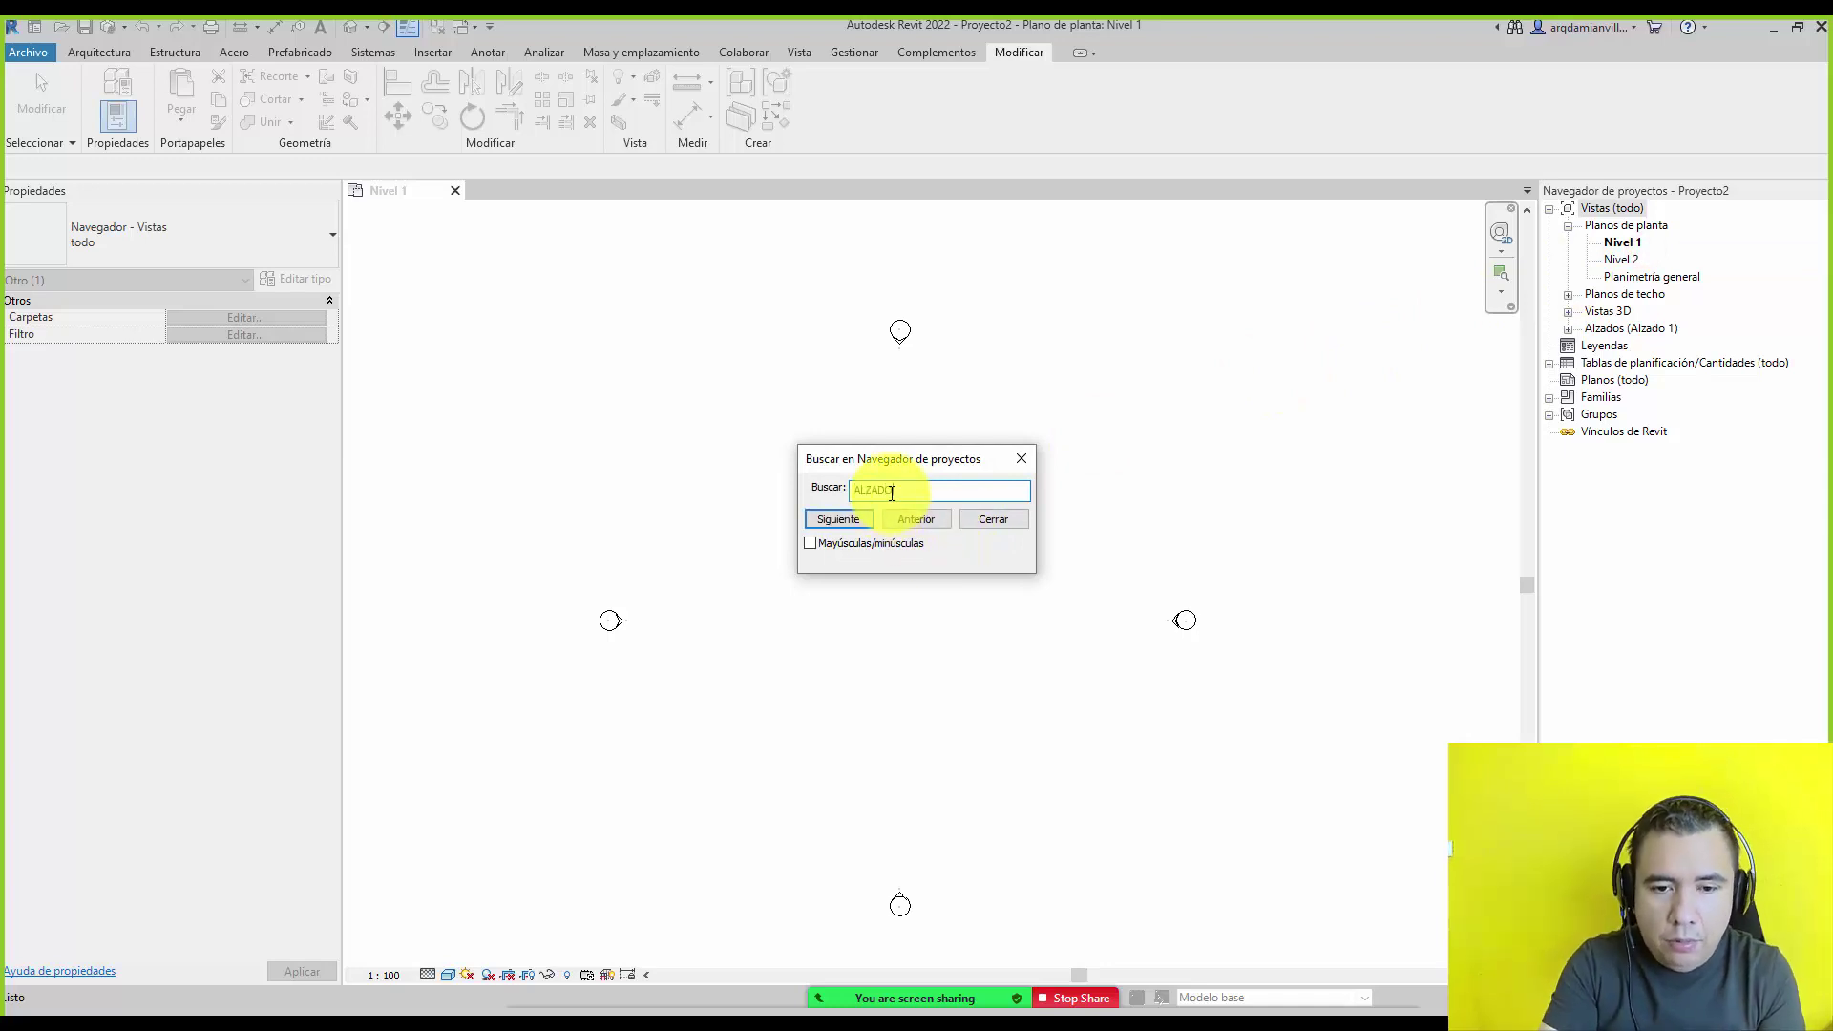
left_click(839, 518)
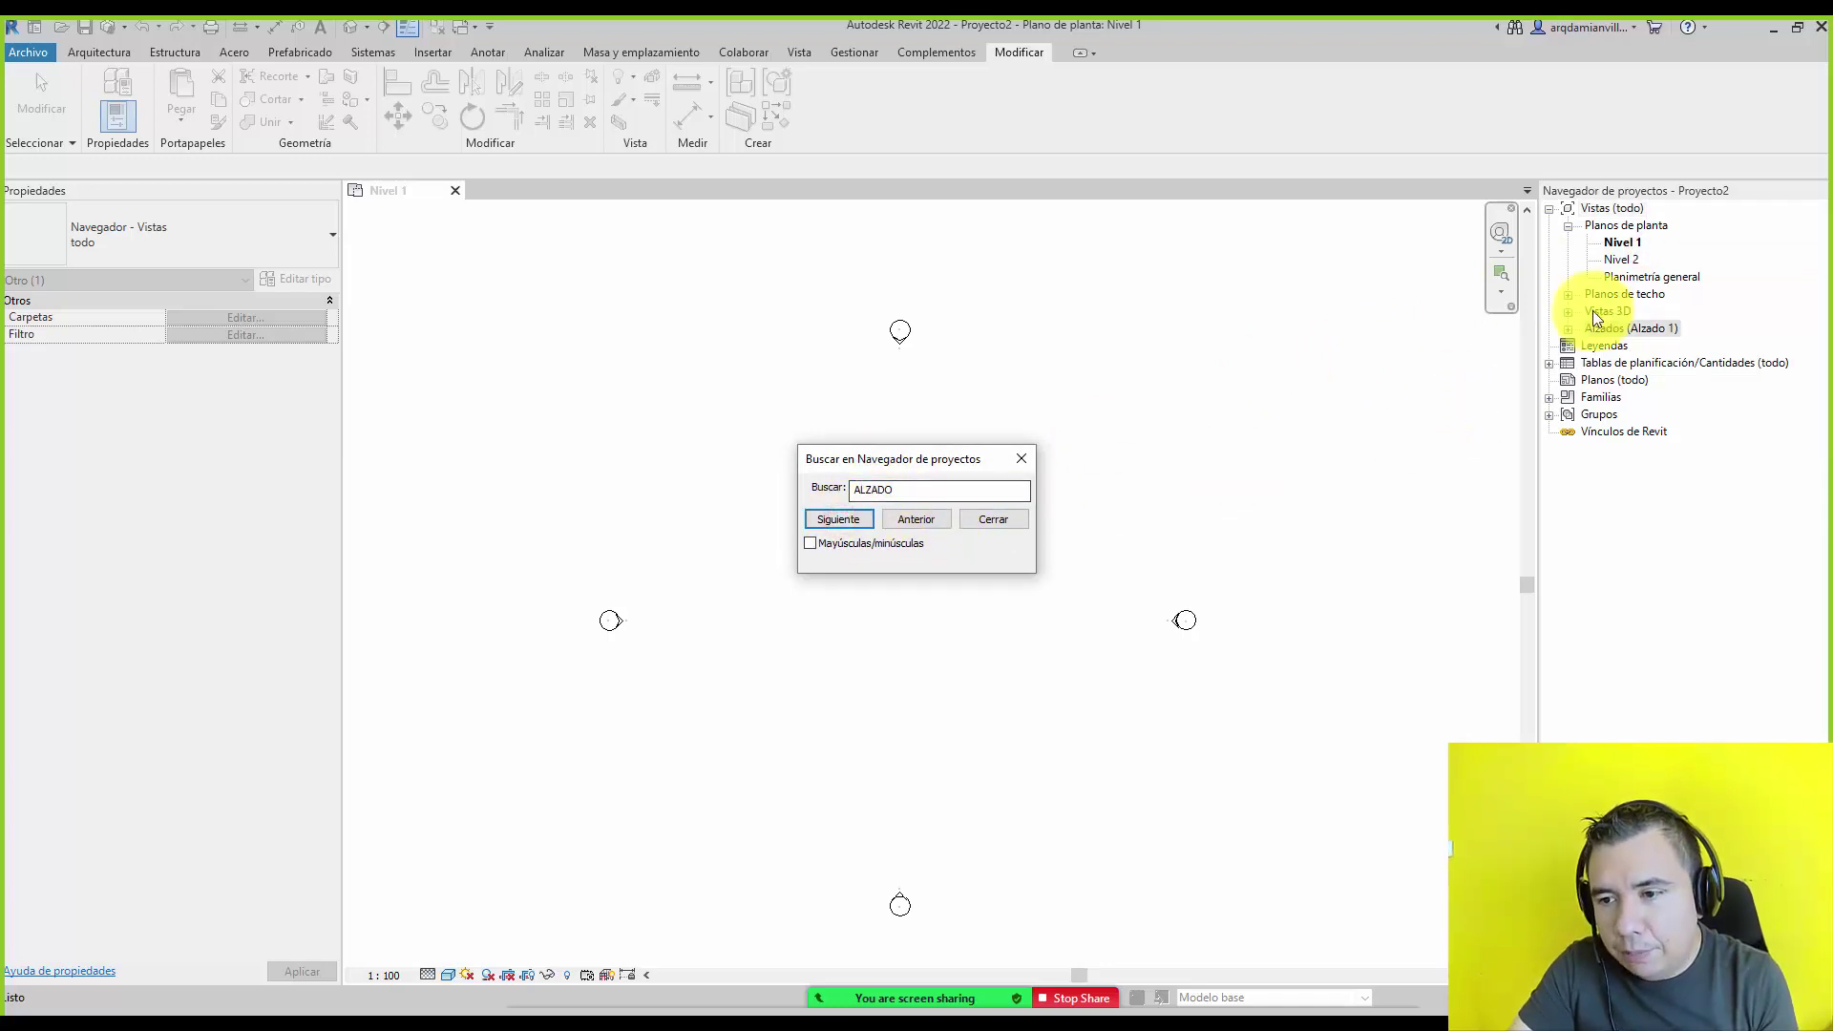
Search for ESTE to find the Este elevation, then close the search and select Nivel 1.
double_click(912, 490)
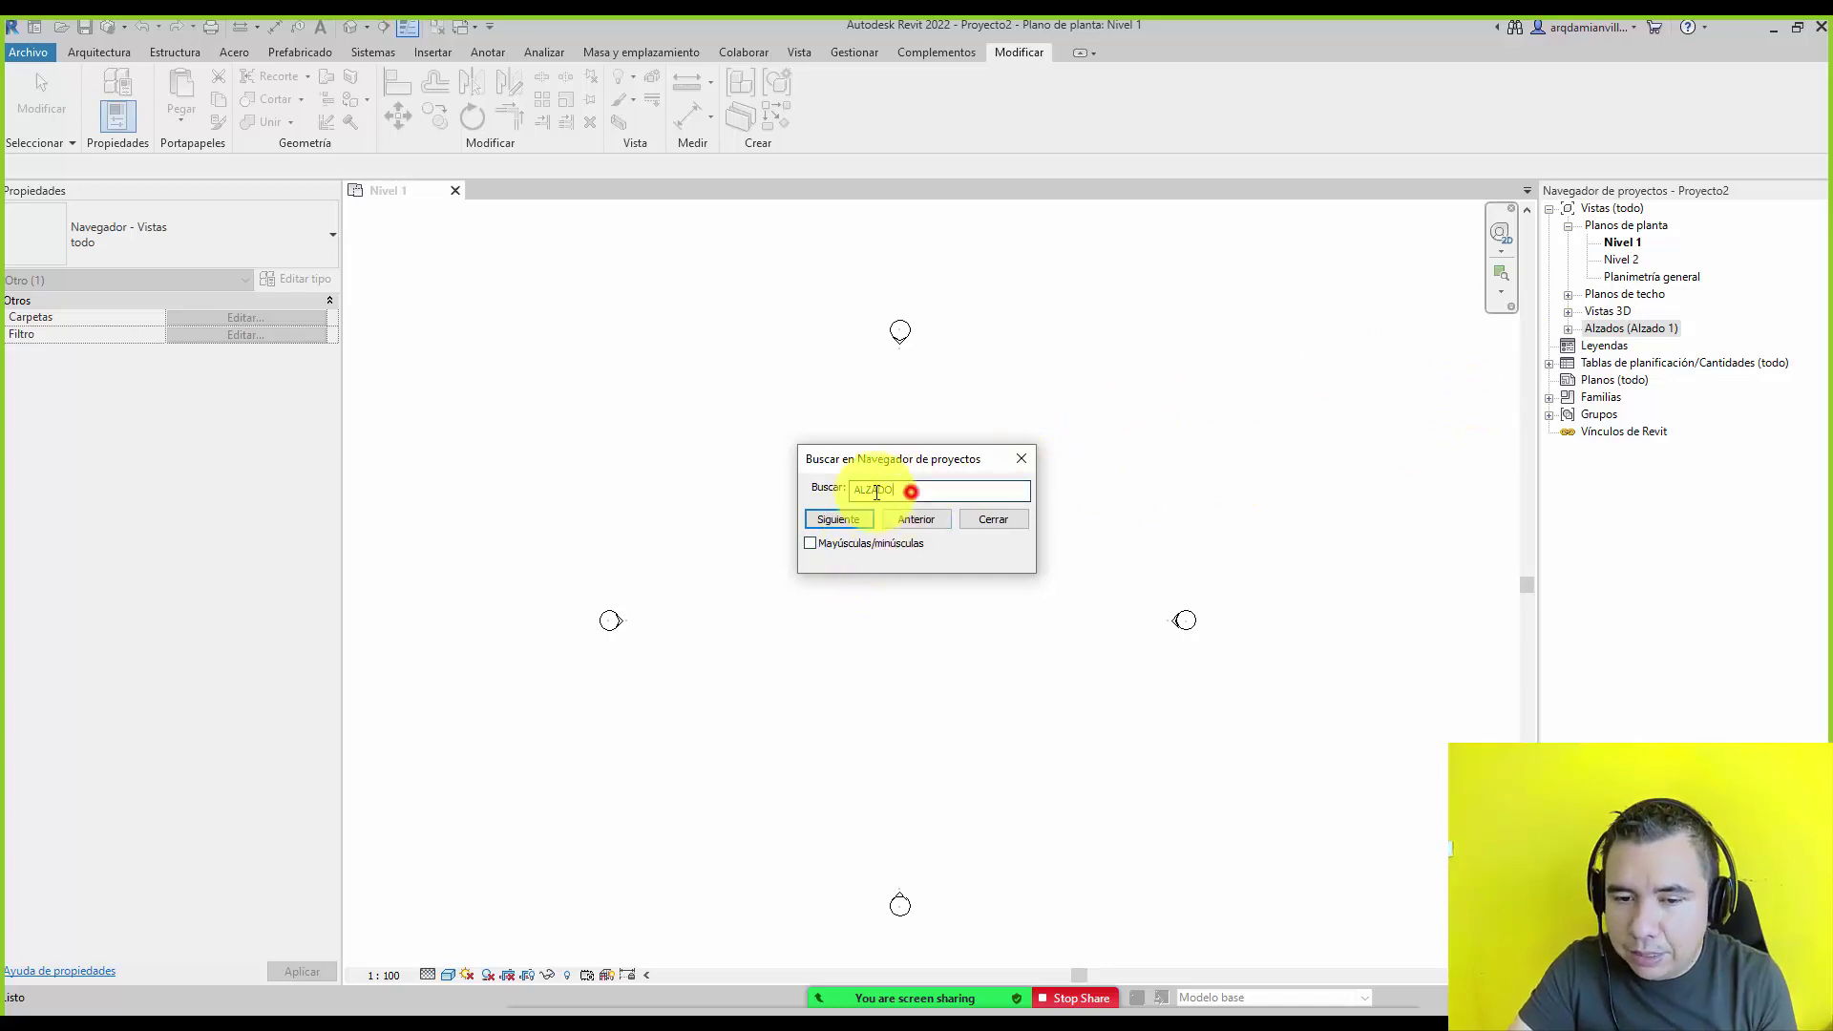
type("ESTE")
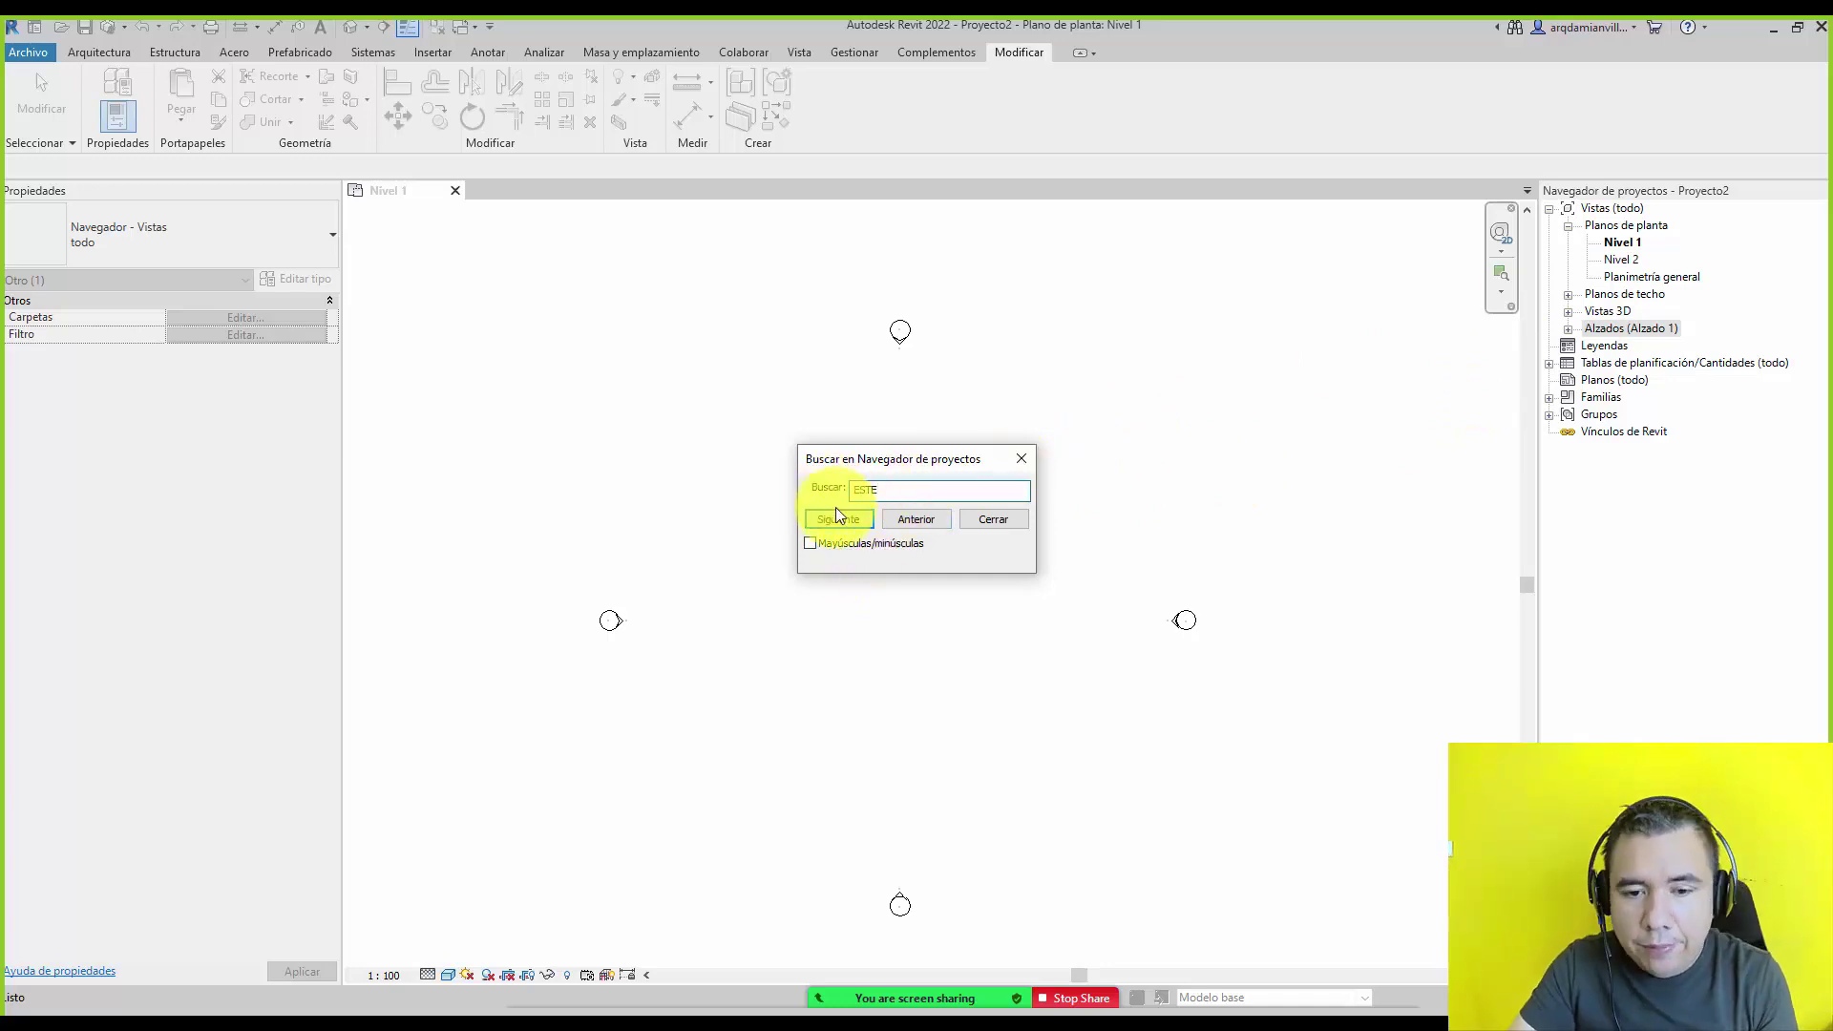
left_click(844, 518)
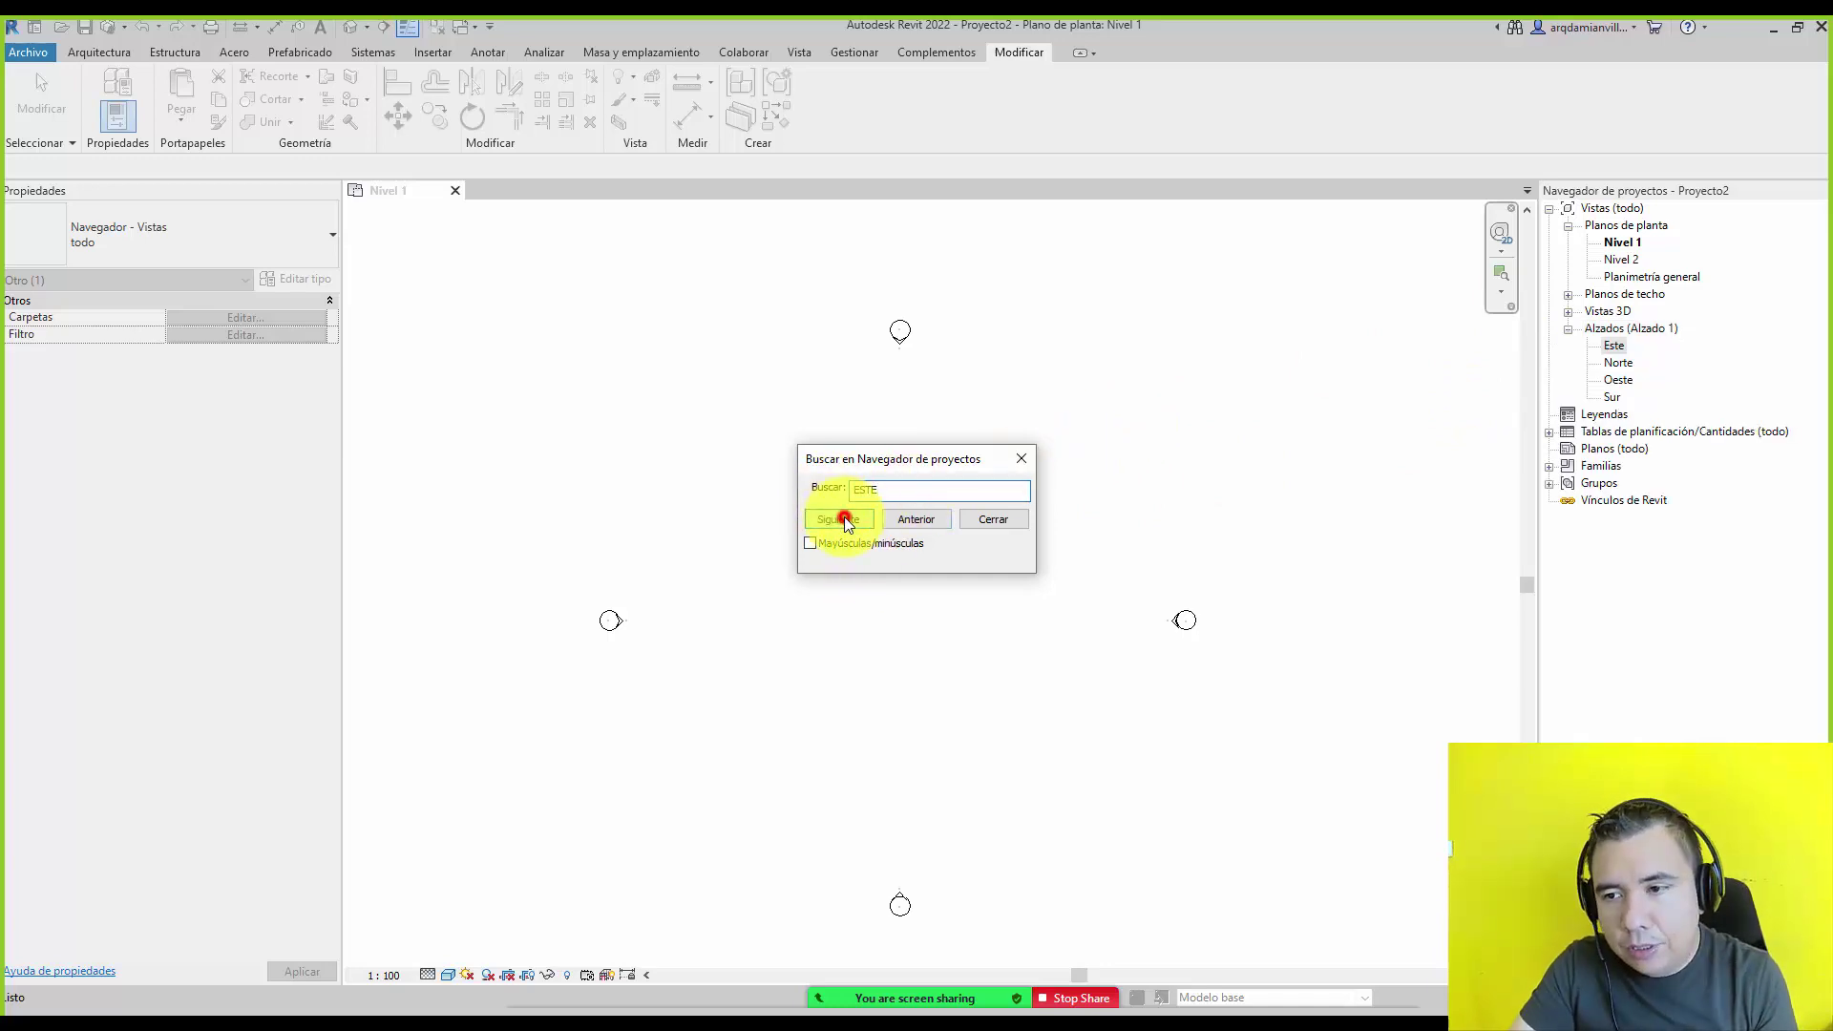
left_click(1007, 519)
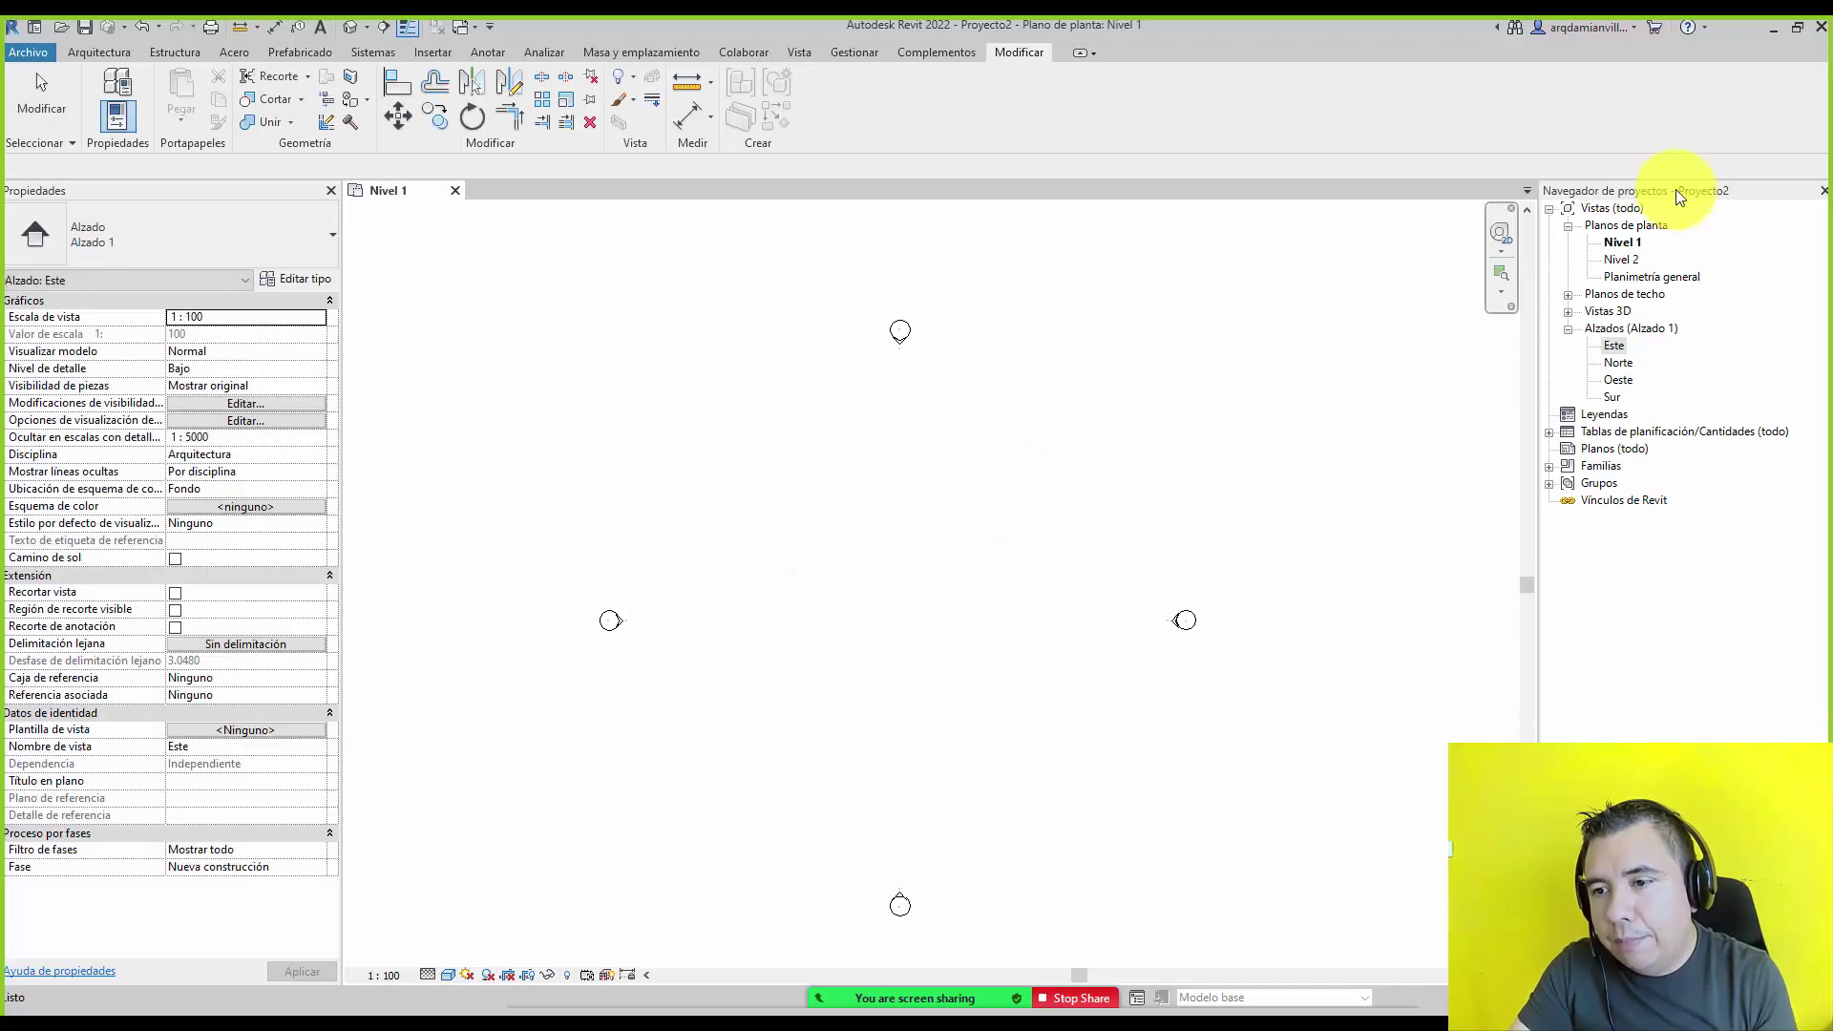
left_click(1623, 243)
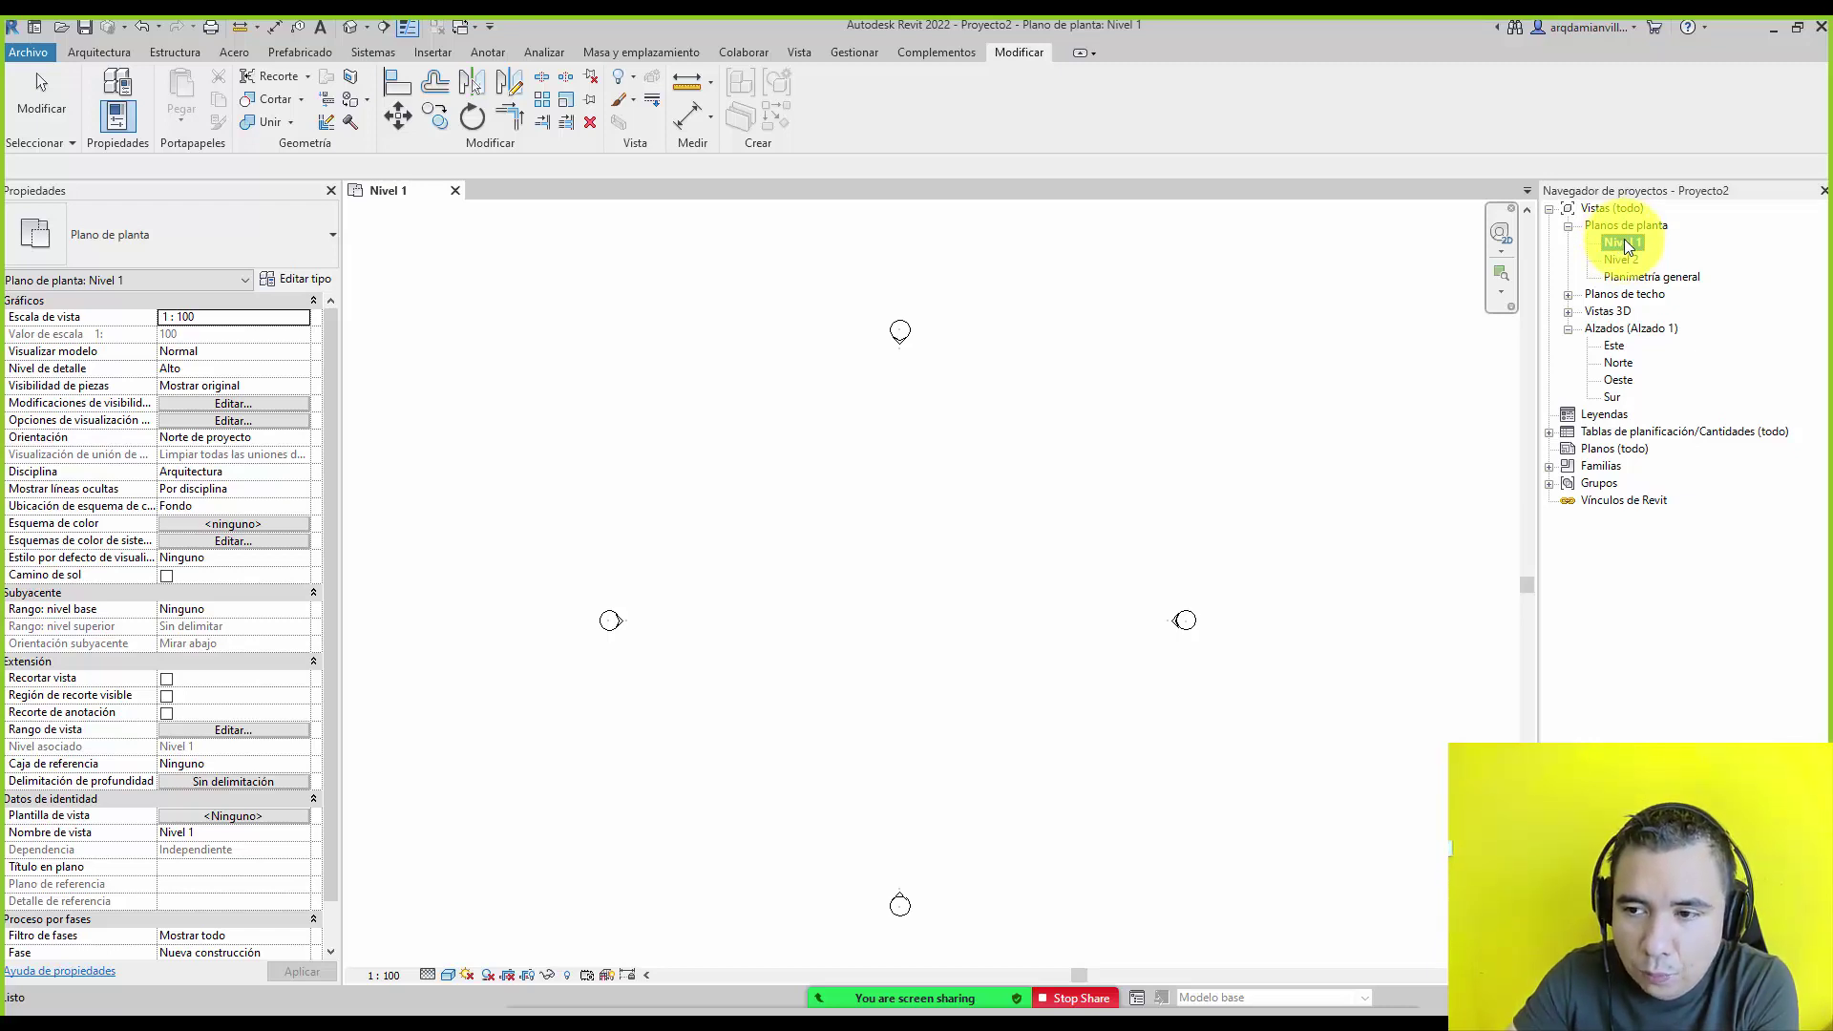
Duplicate the Nivel 1 floor plan and rename the copy Nivel 1 HIDRAULICO.
right_click(1624, 243)
mouse_move(1593, 393)
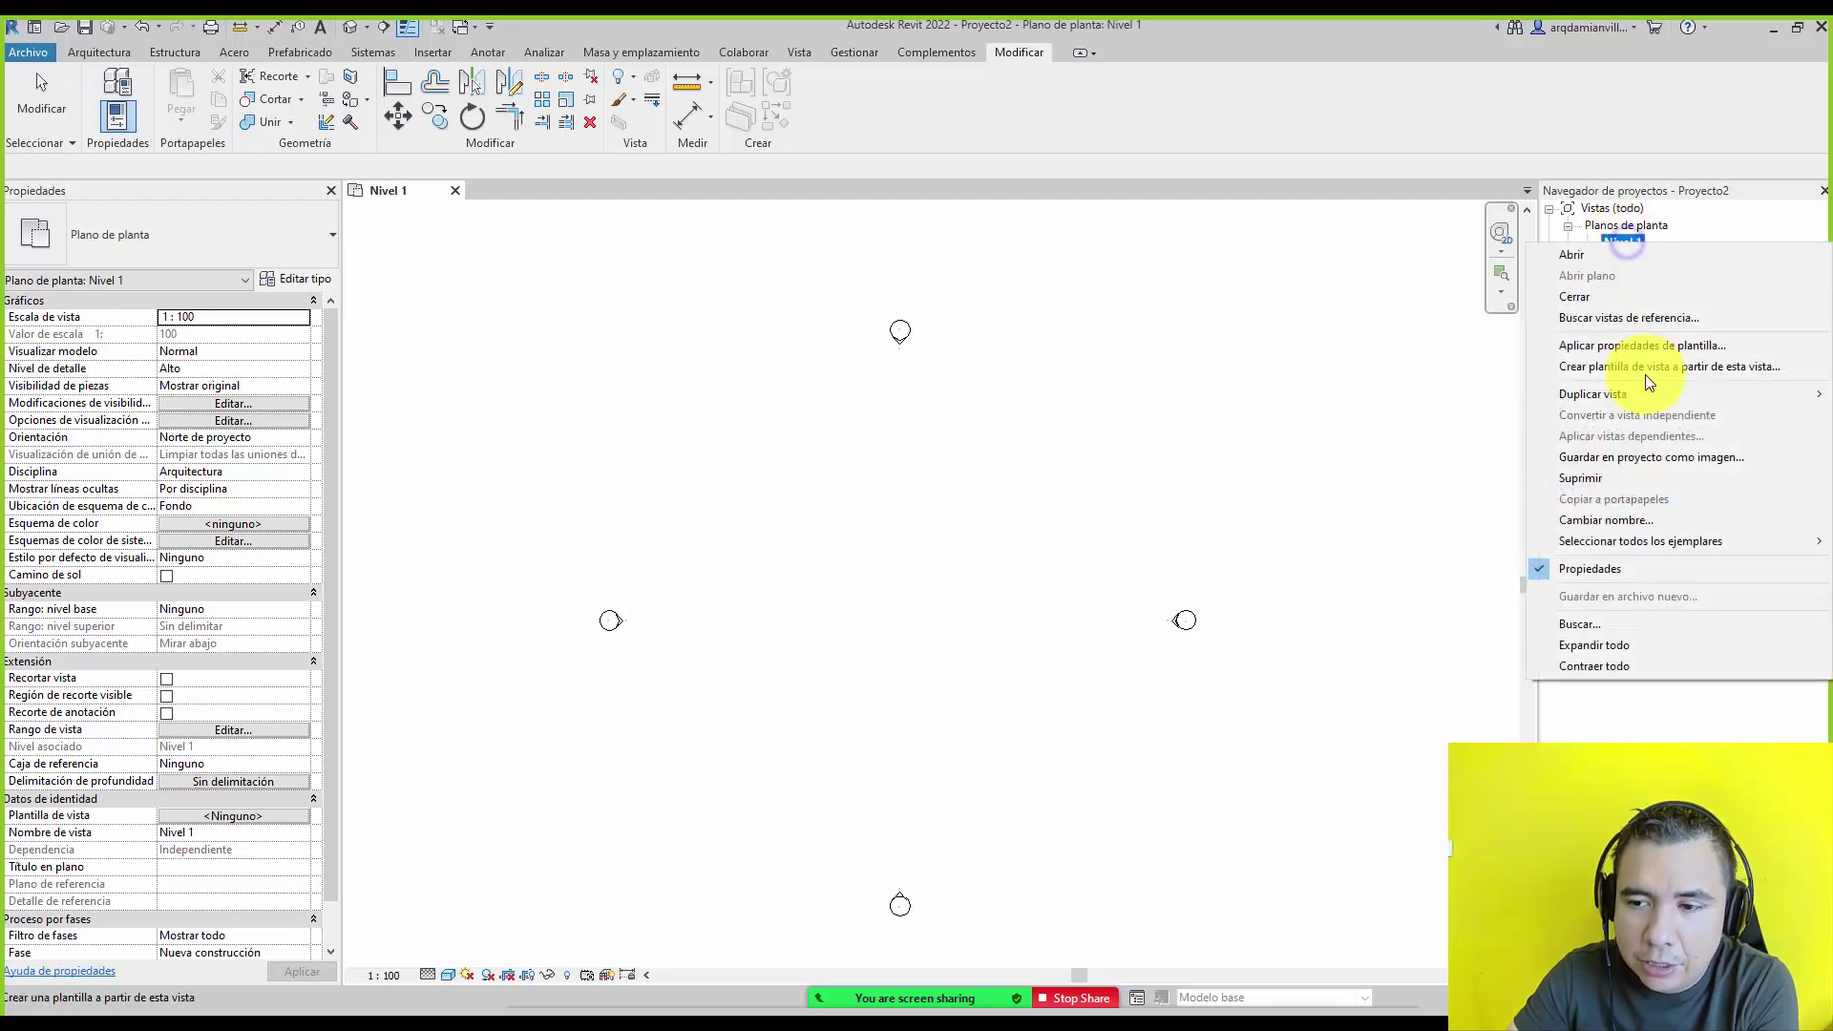
left_click(1454, 412)
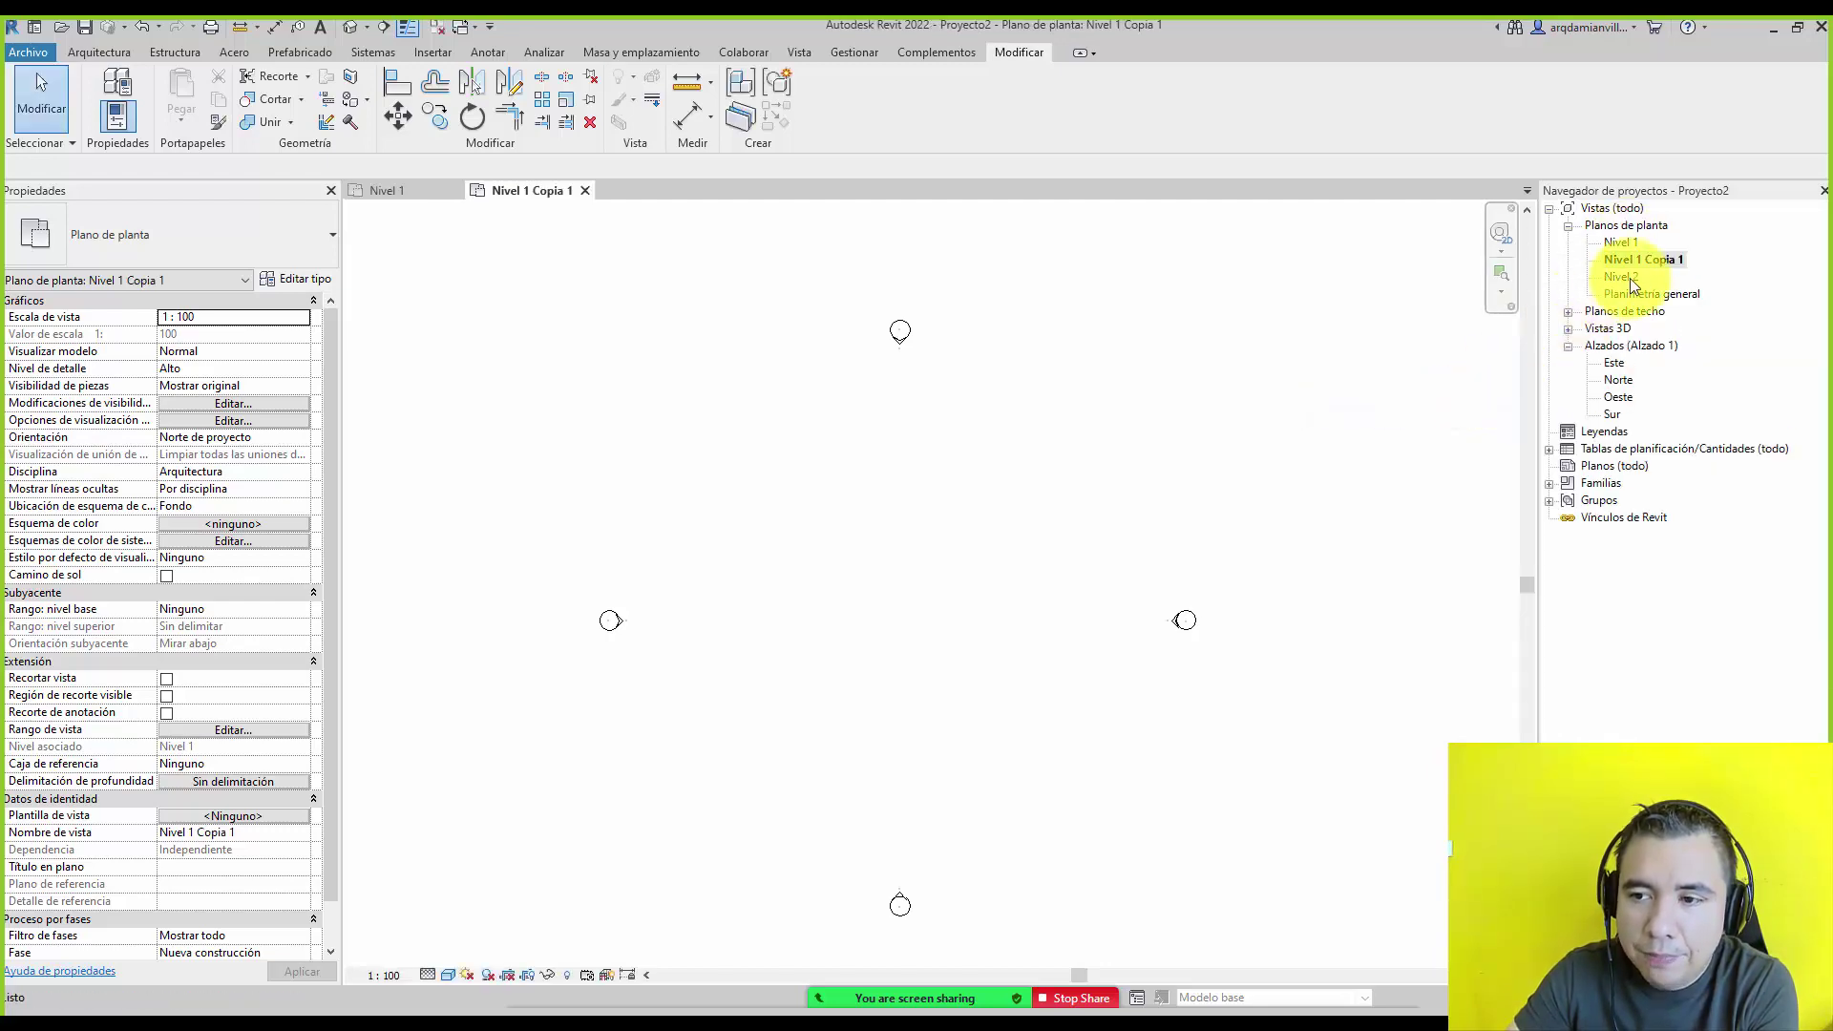
right_click(1663, 260)
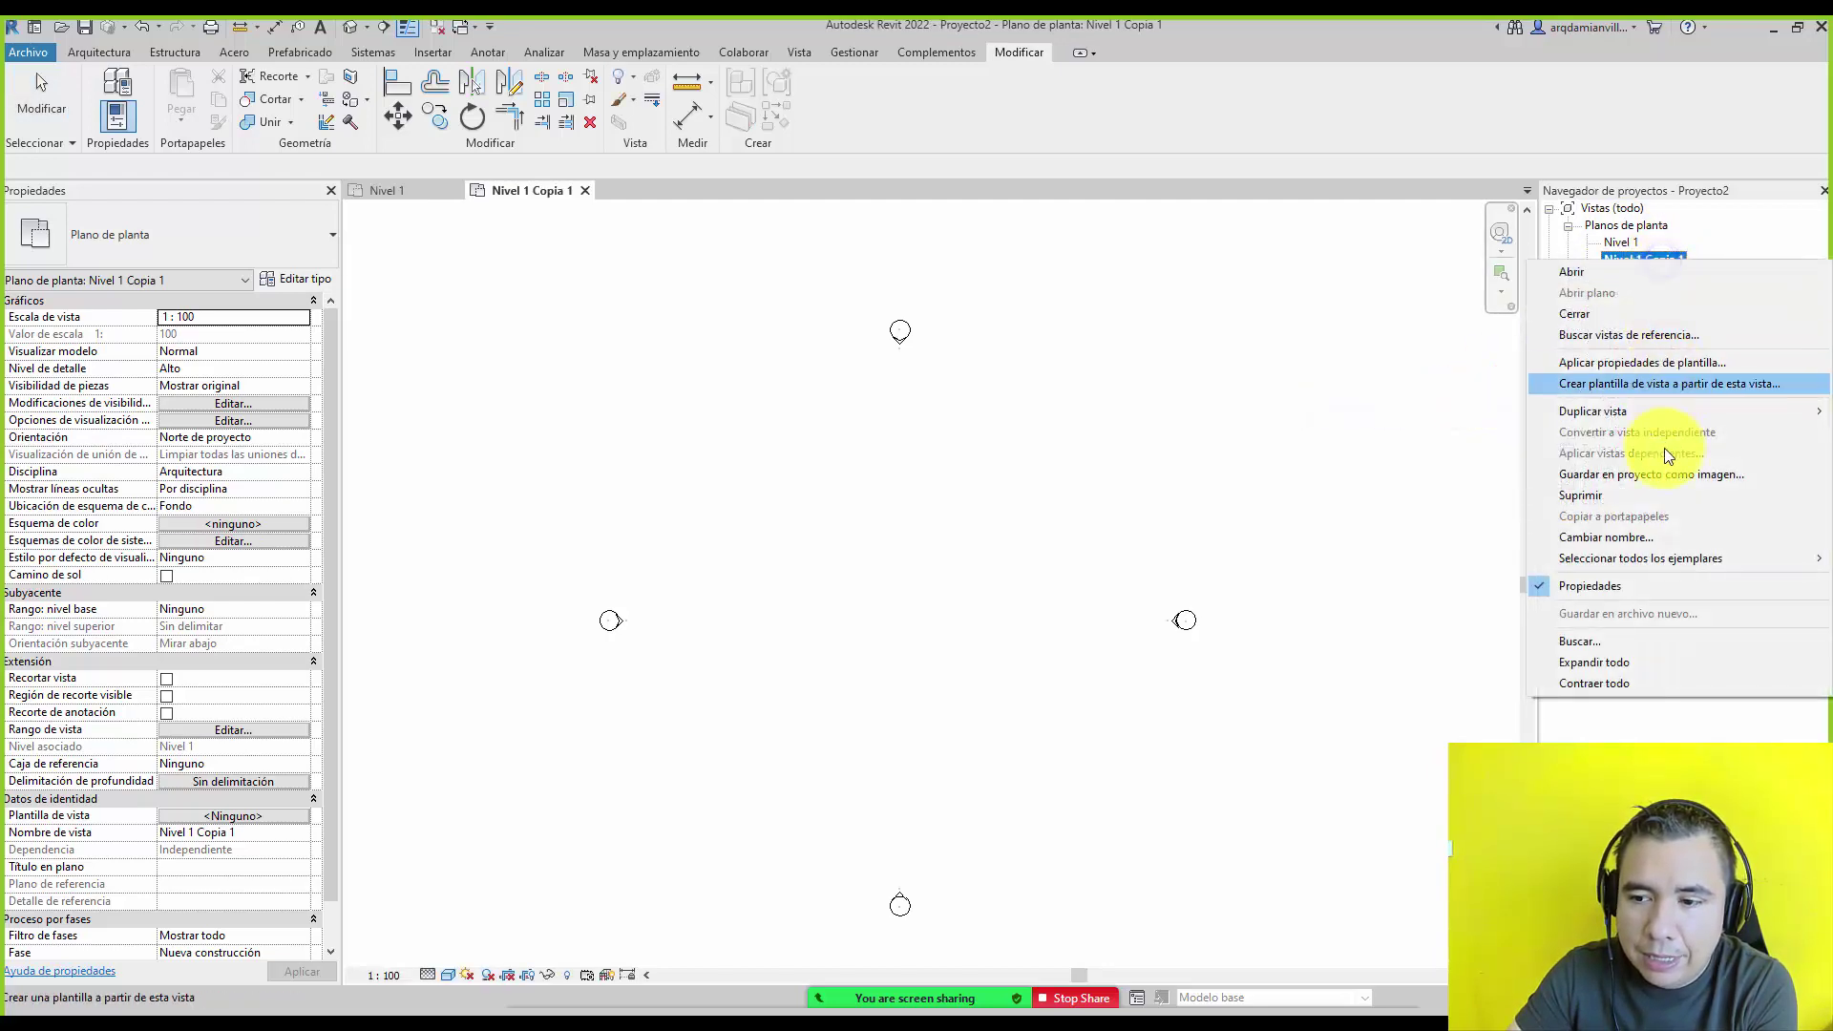
left_click(1650, 537)
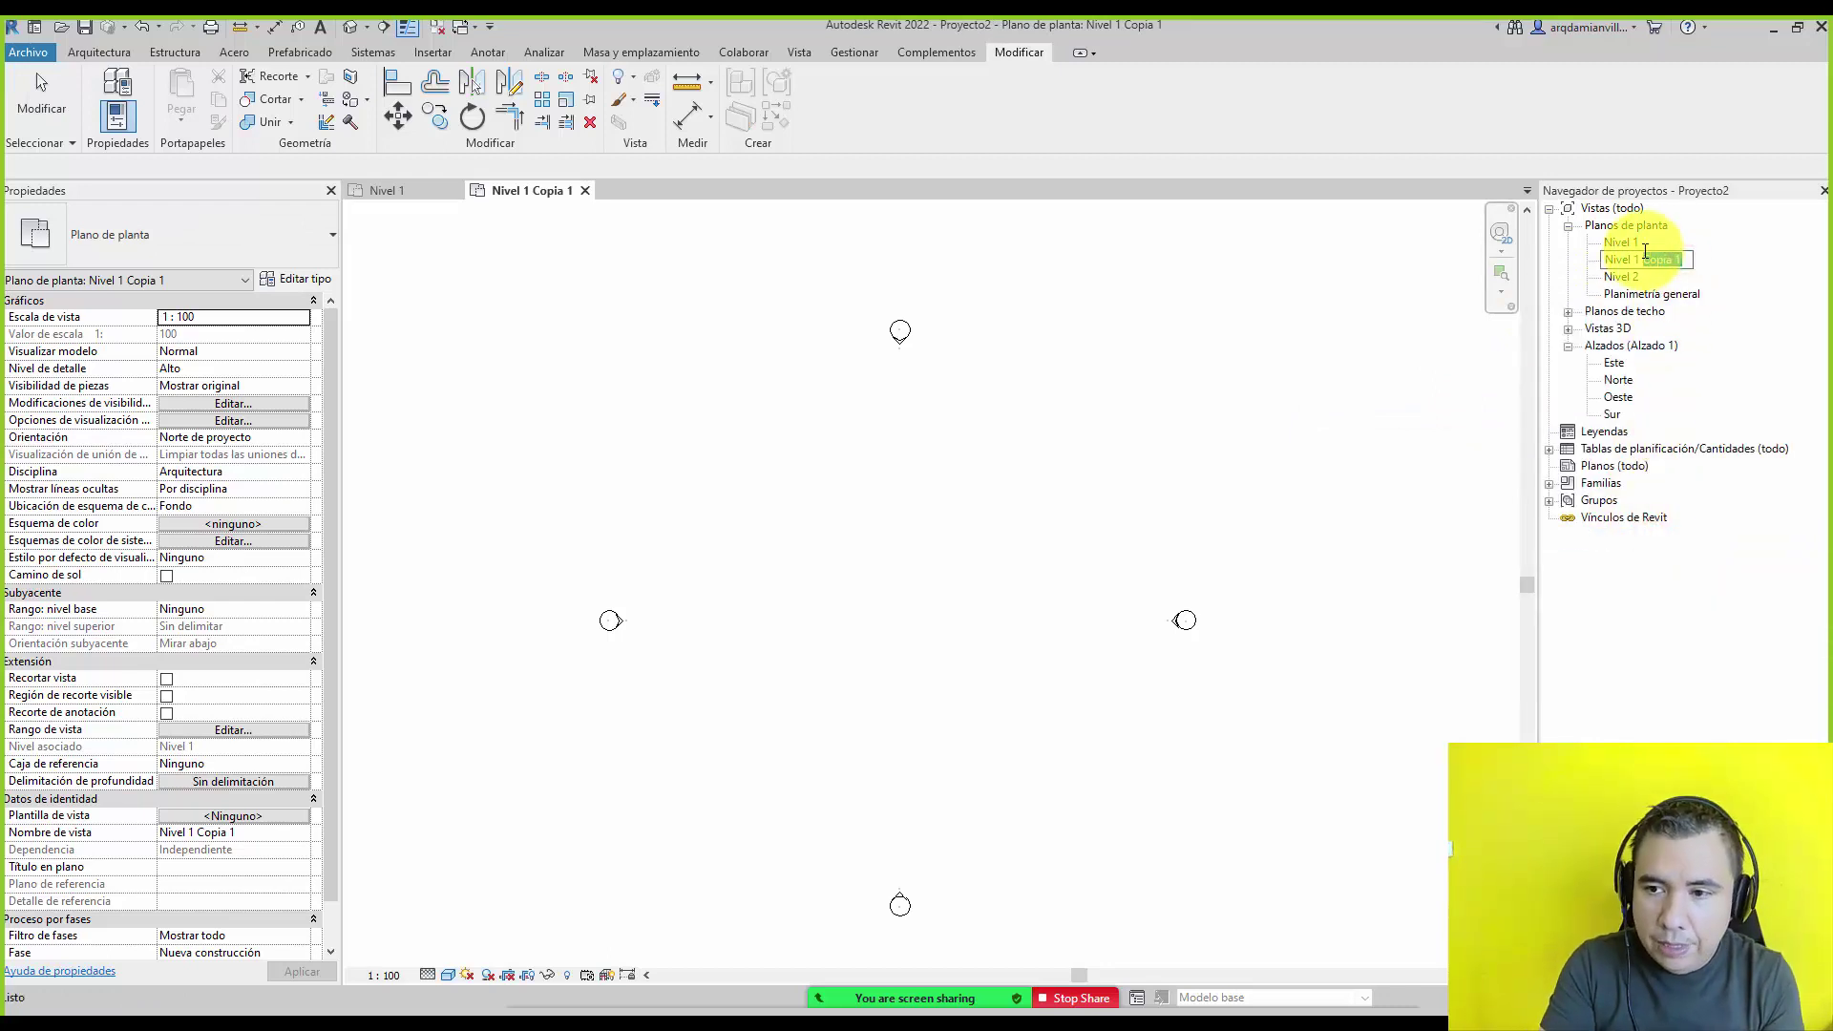
type("HIDRAULICO")
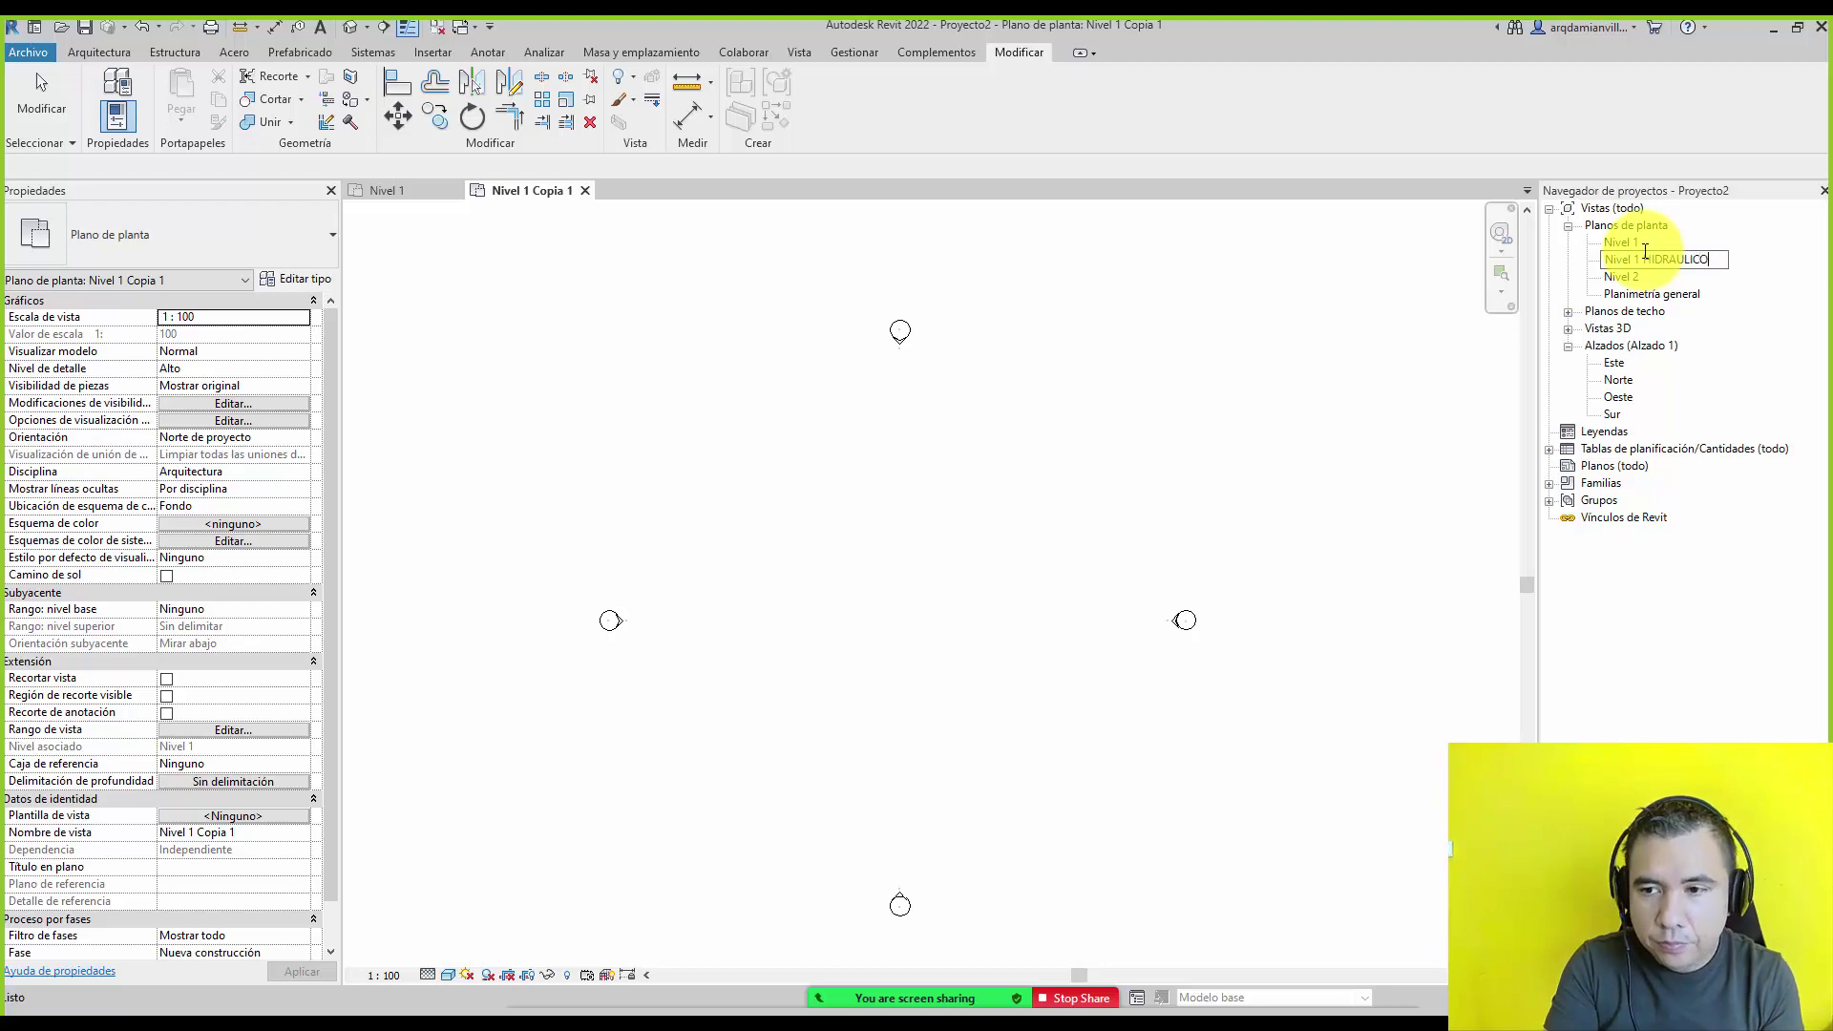
key("Return")
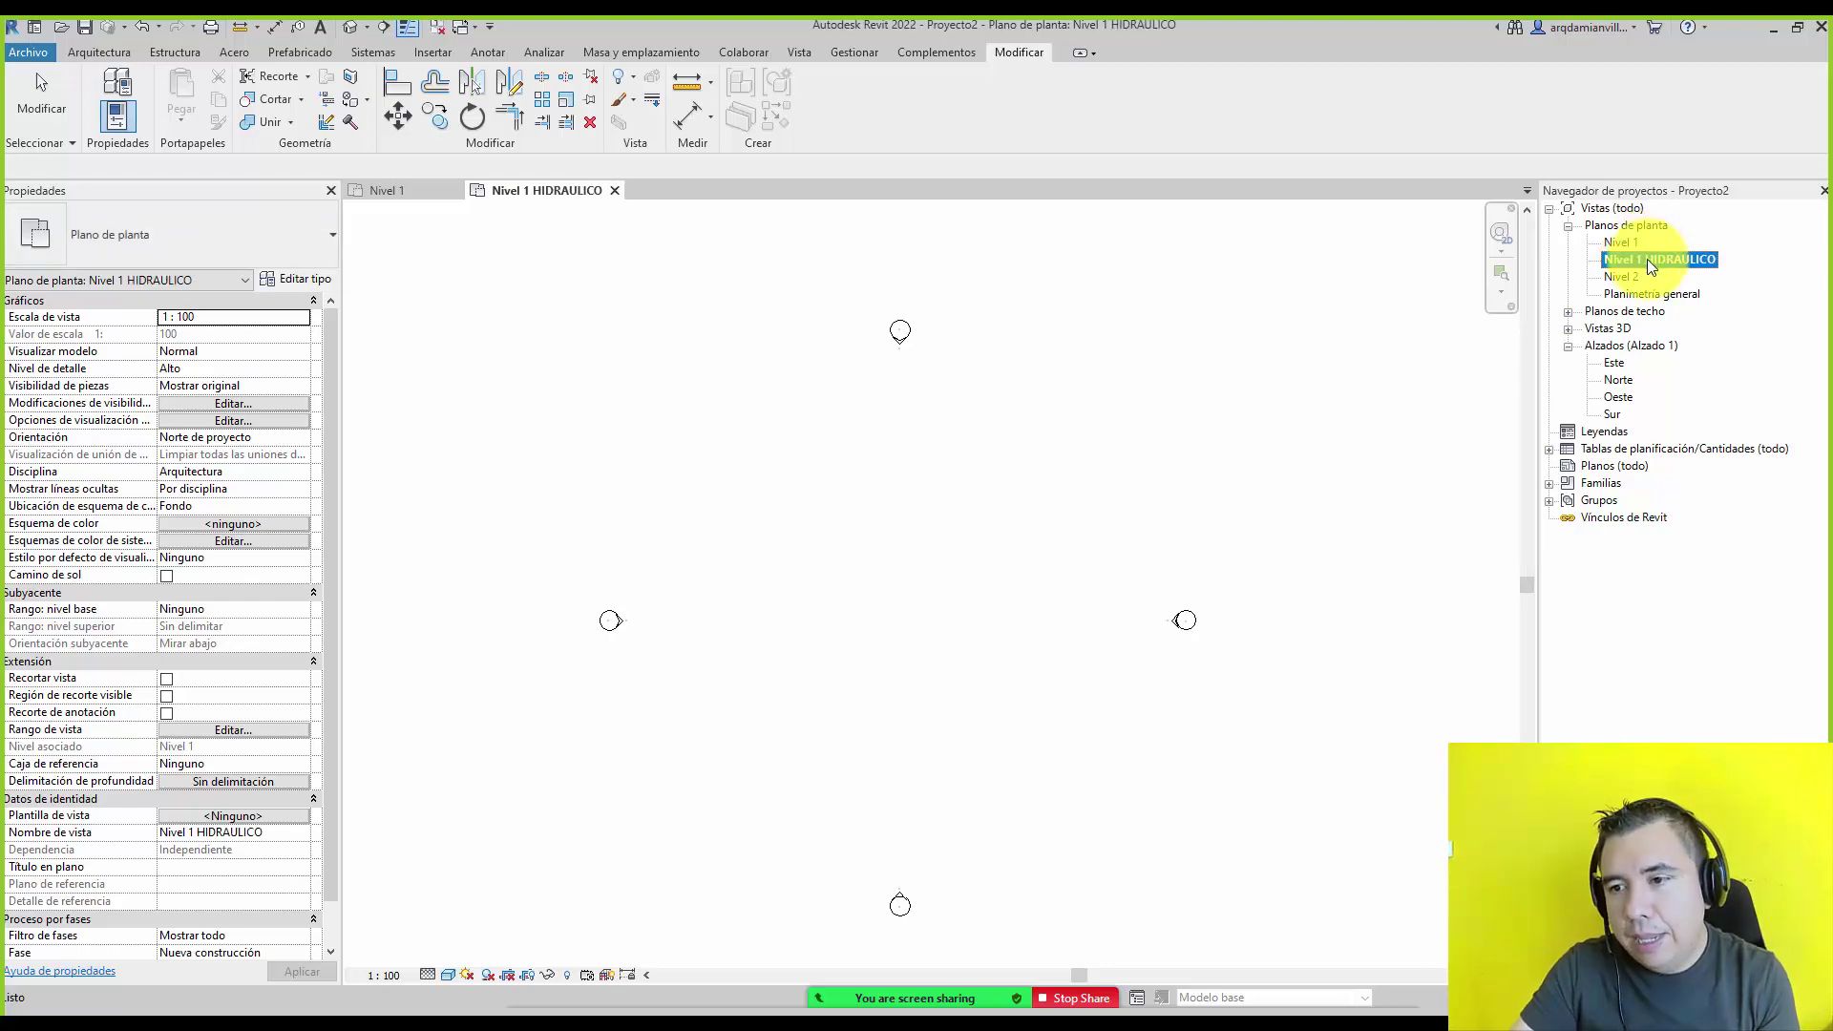
Duplicate Nivel 1 HIDRAULICO and rename the copy Nivel 1 ELECTRICO.
right_click(1647, 260)
left_click(1636, 411)
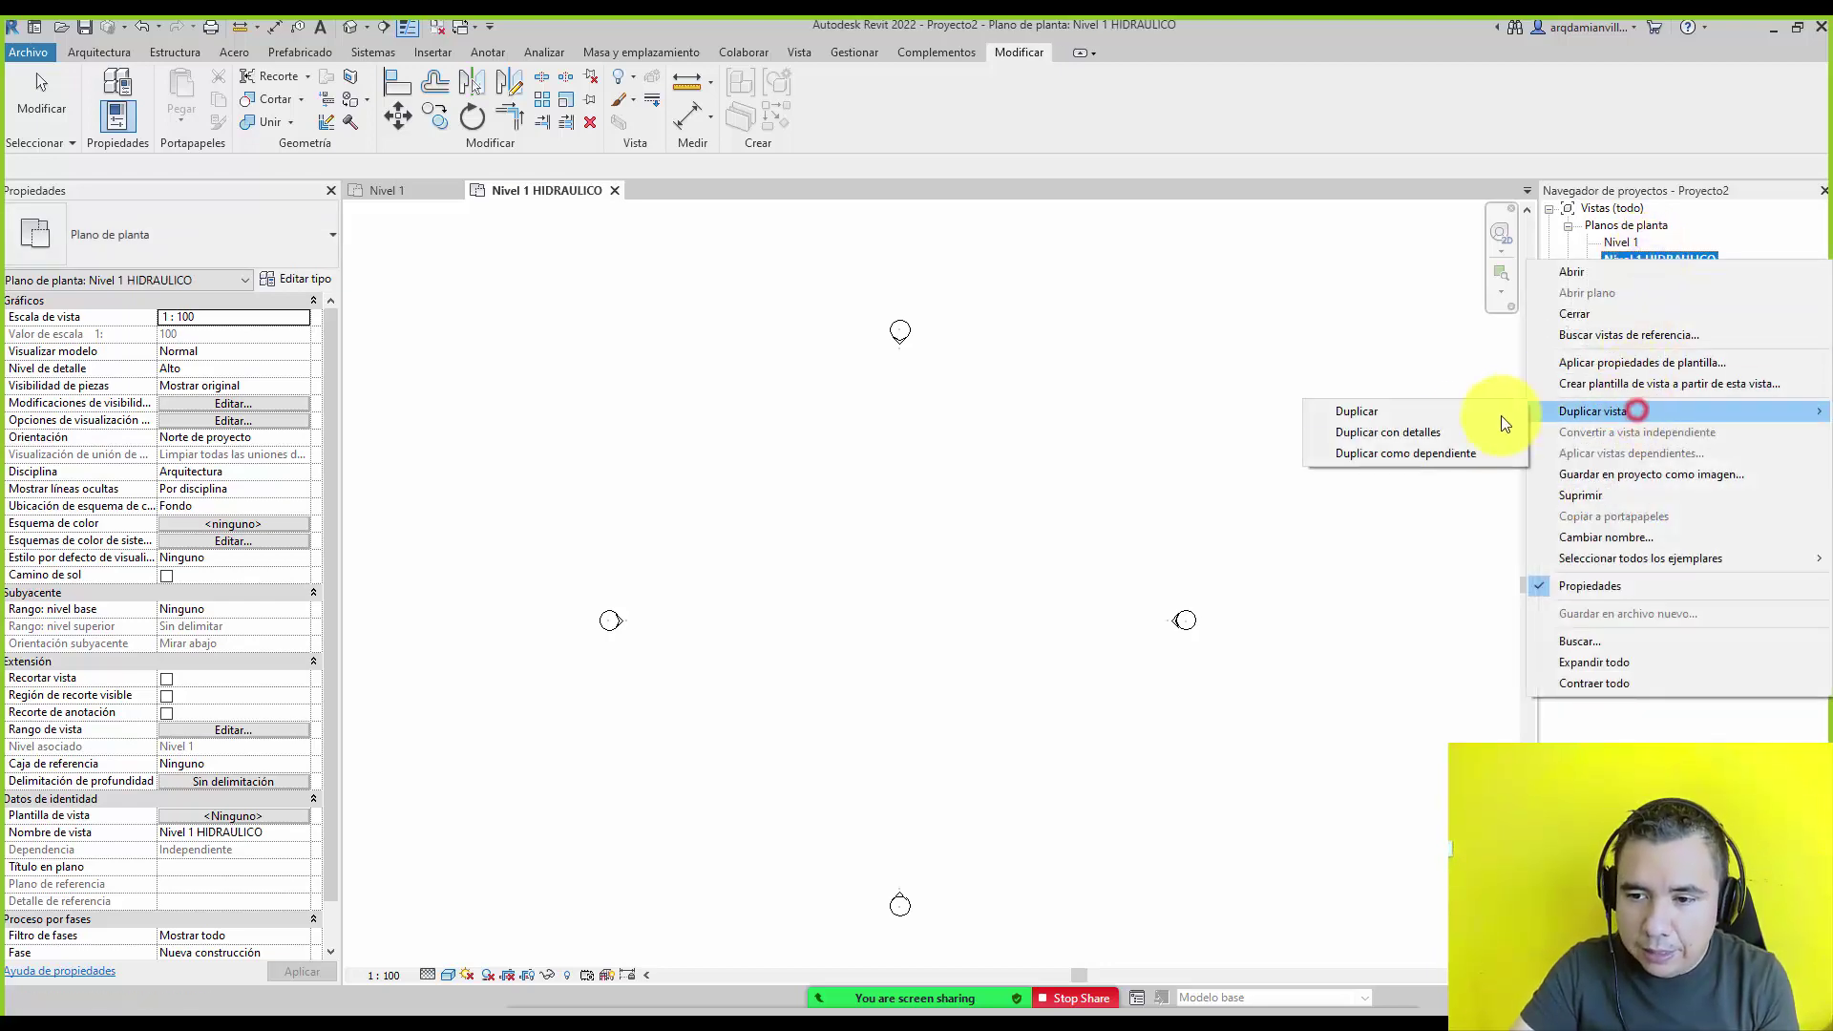
left_click(1447, 431)
right_click(1677, 277)
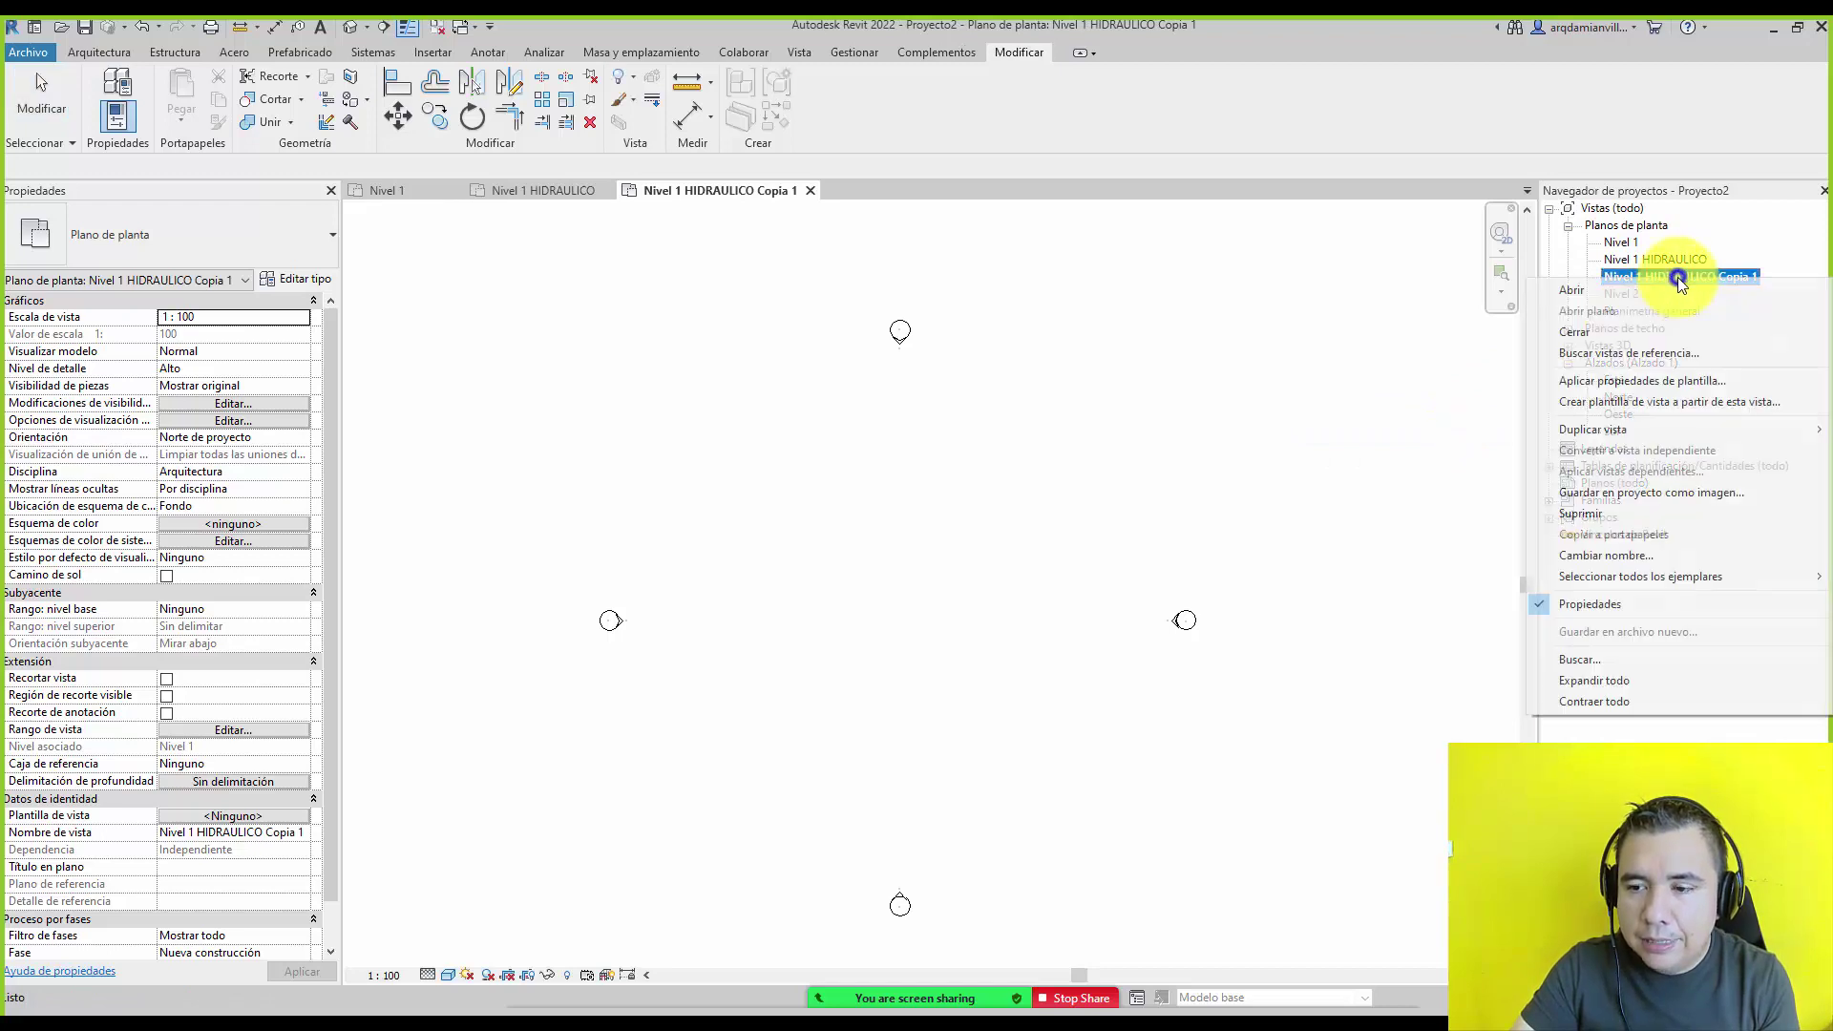
left_click(1623, 555)
left_click_drag(1753, 277, 1659, 277)
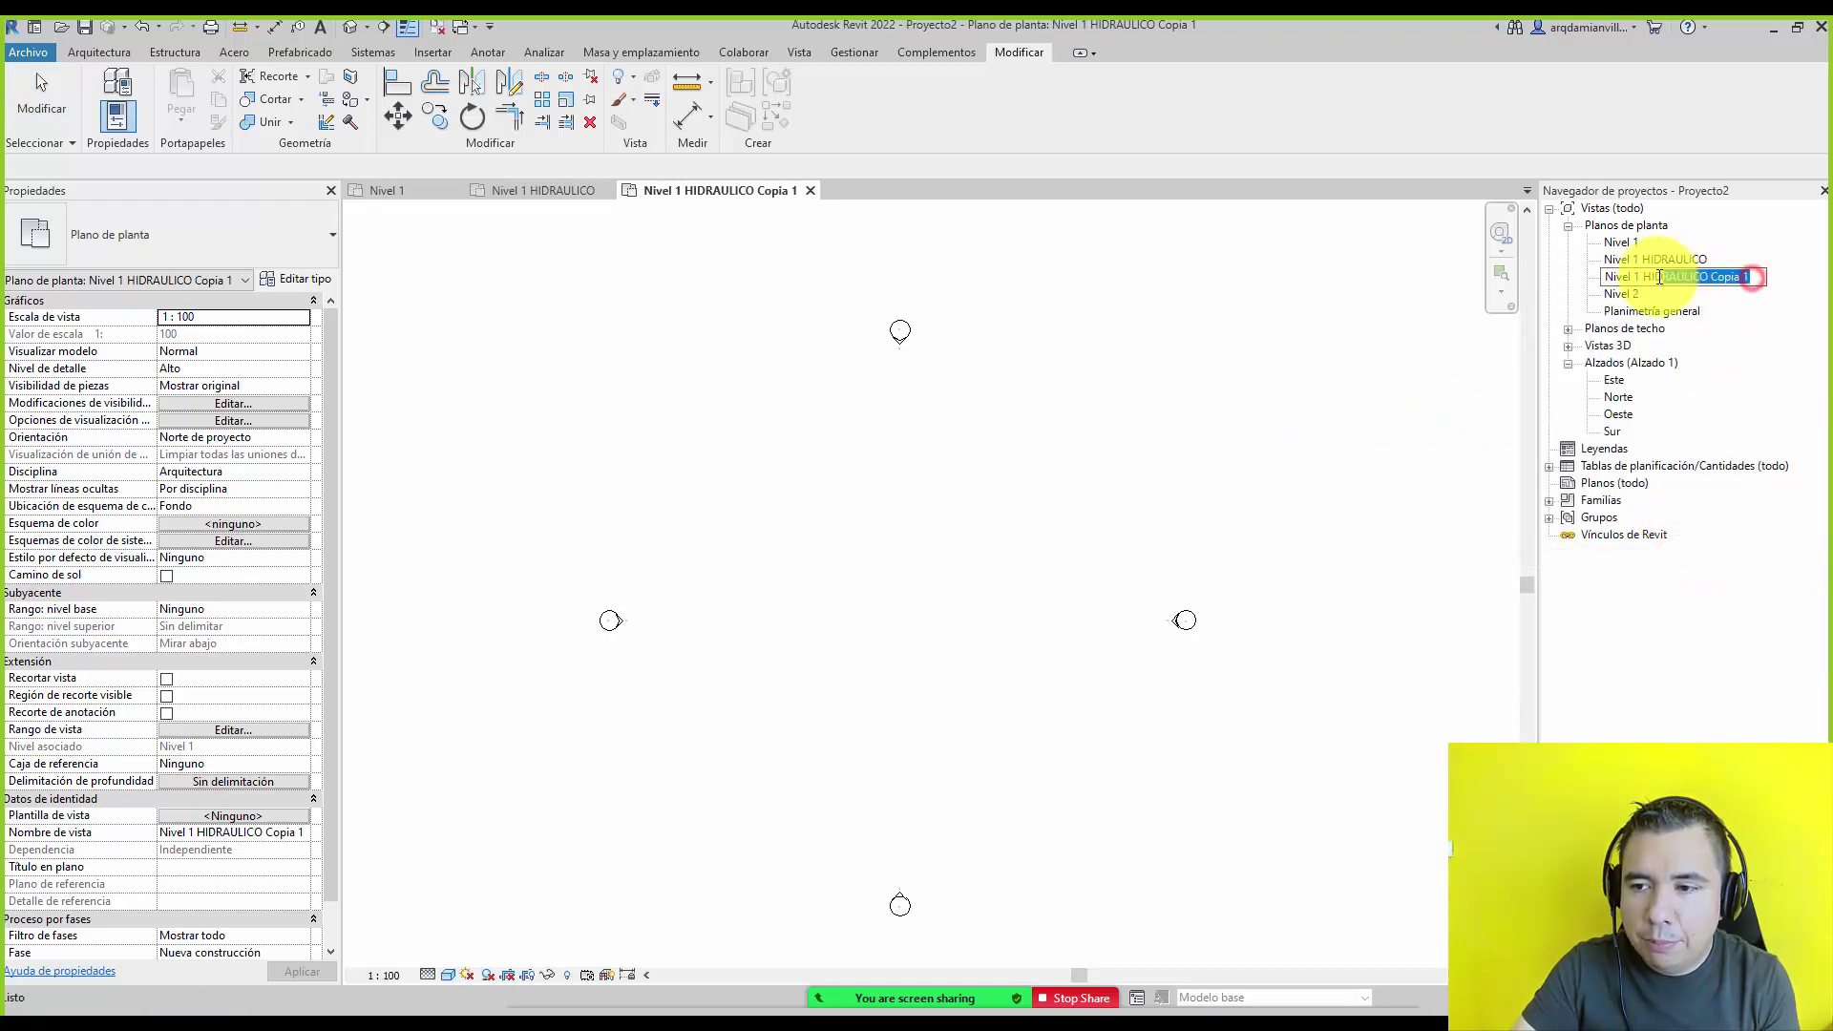
type("ELECTRICO")
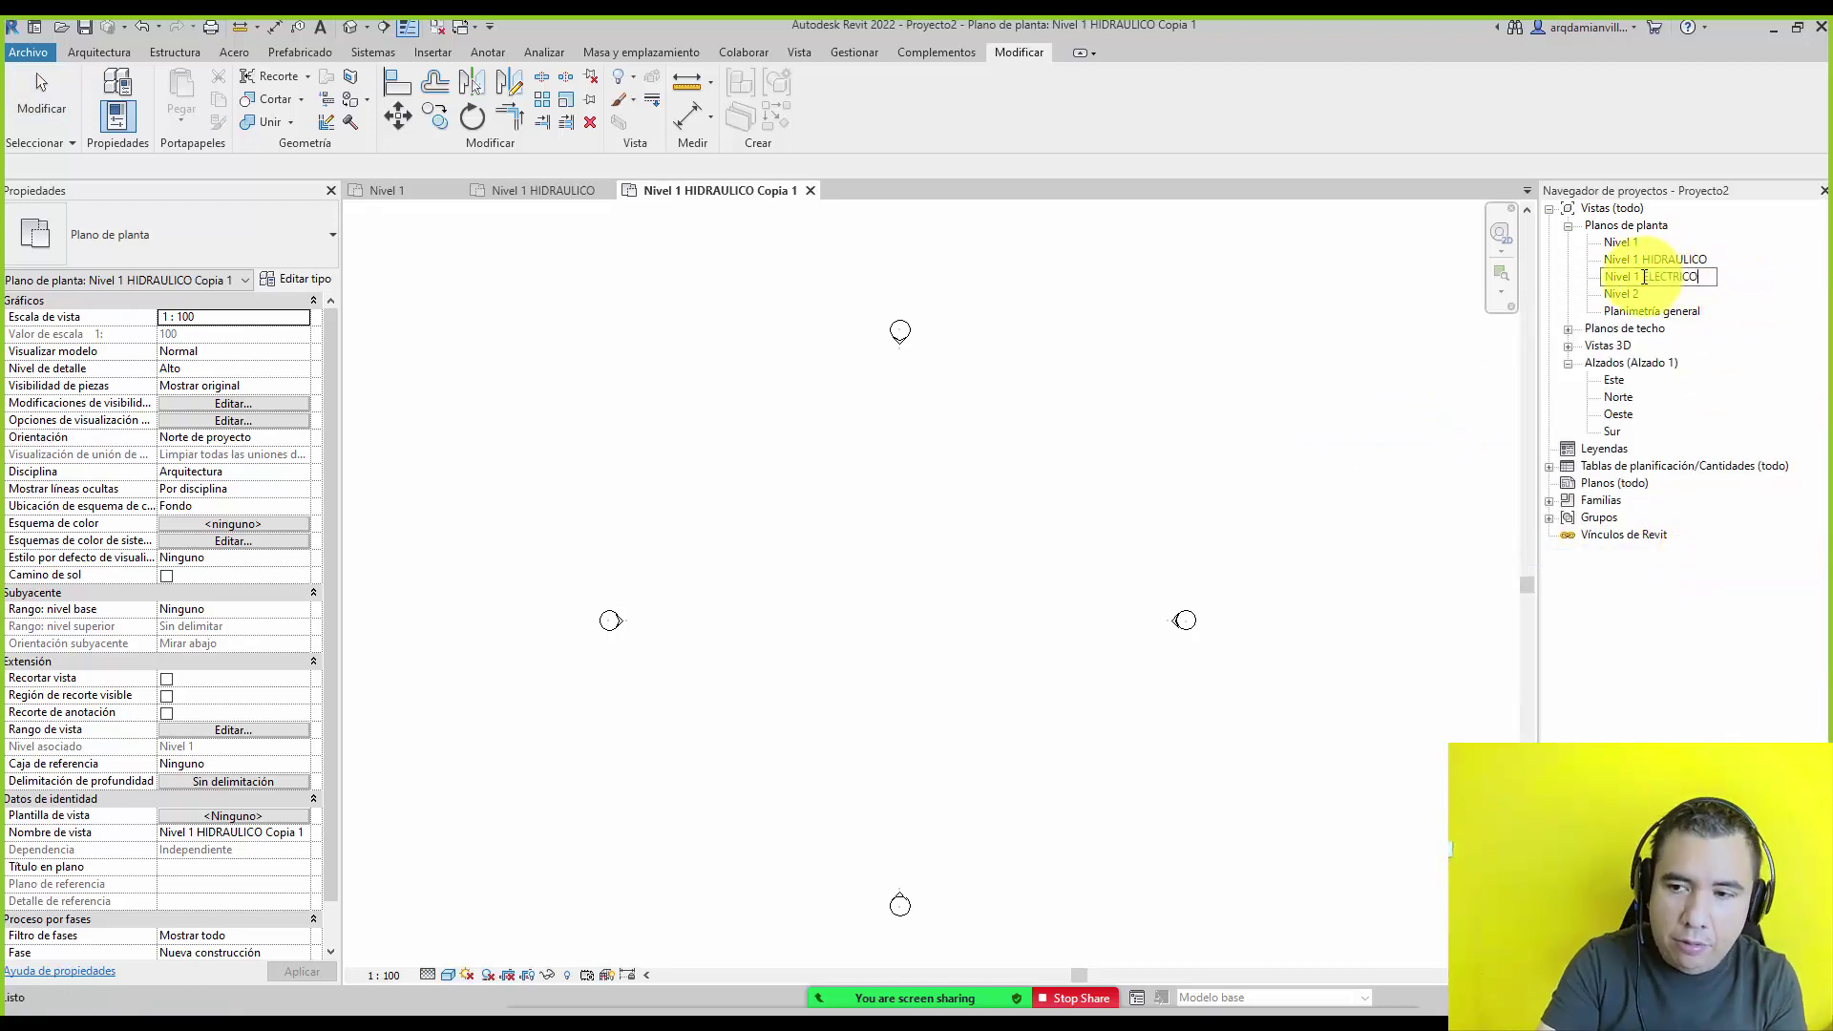
key("Return")
left_click(1647, 276)
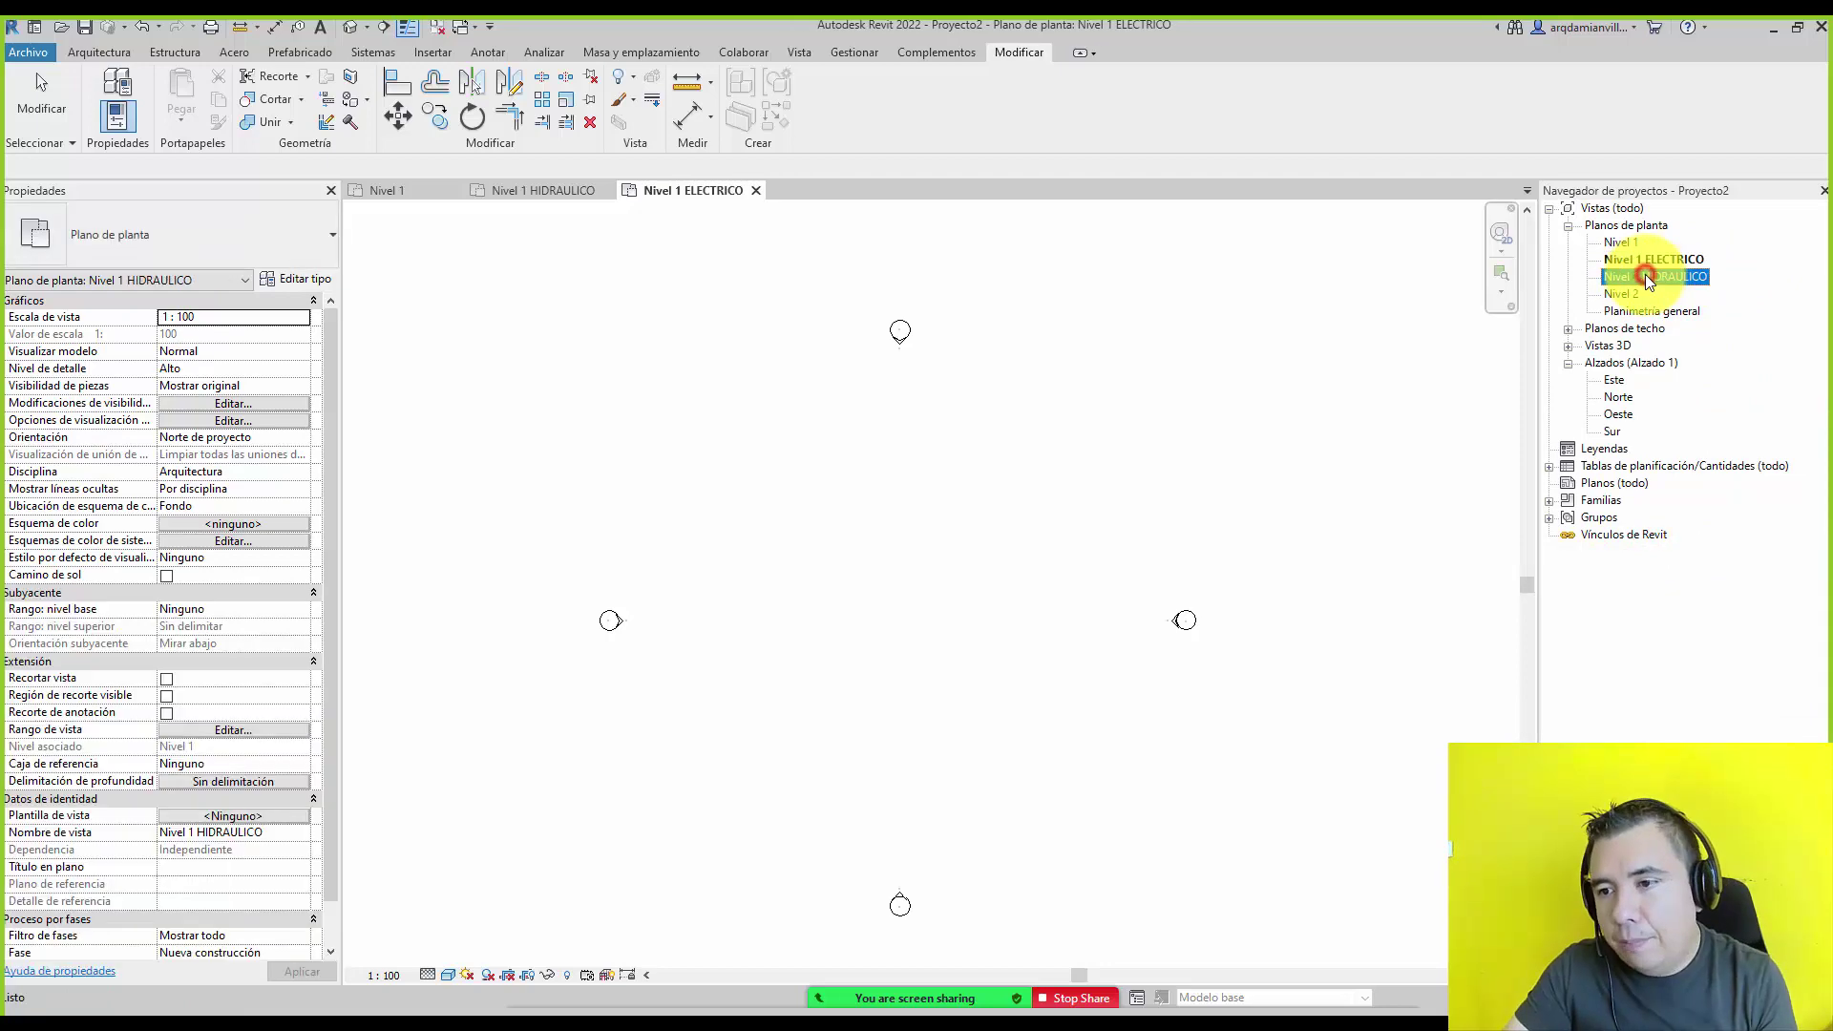
Duplicate Nivel 1 HIDRAULICO and rename the copy Nivel 1 ACABADOS.
right_click(1646, 277)
mouse_move(1592, 427)
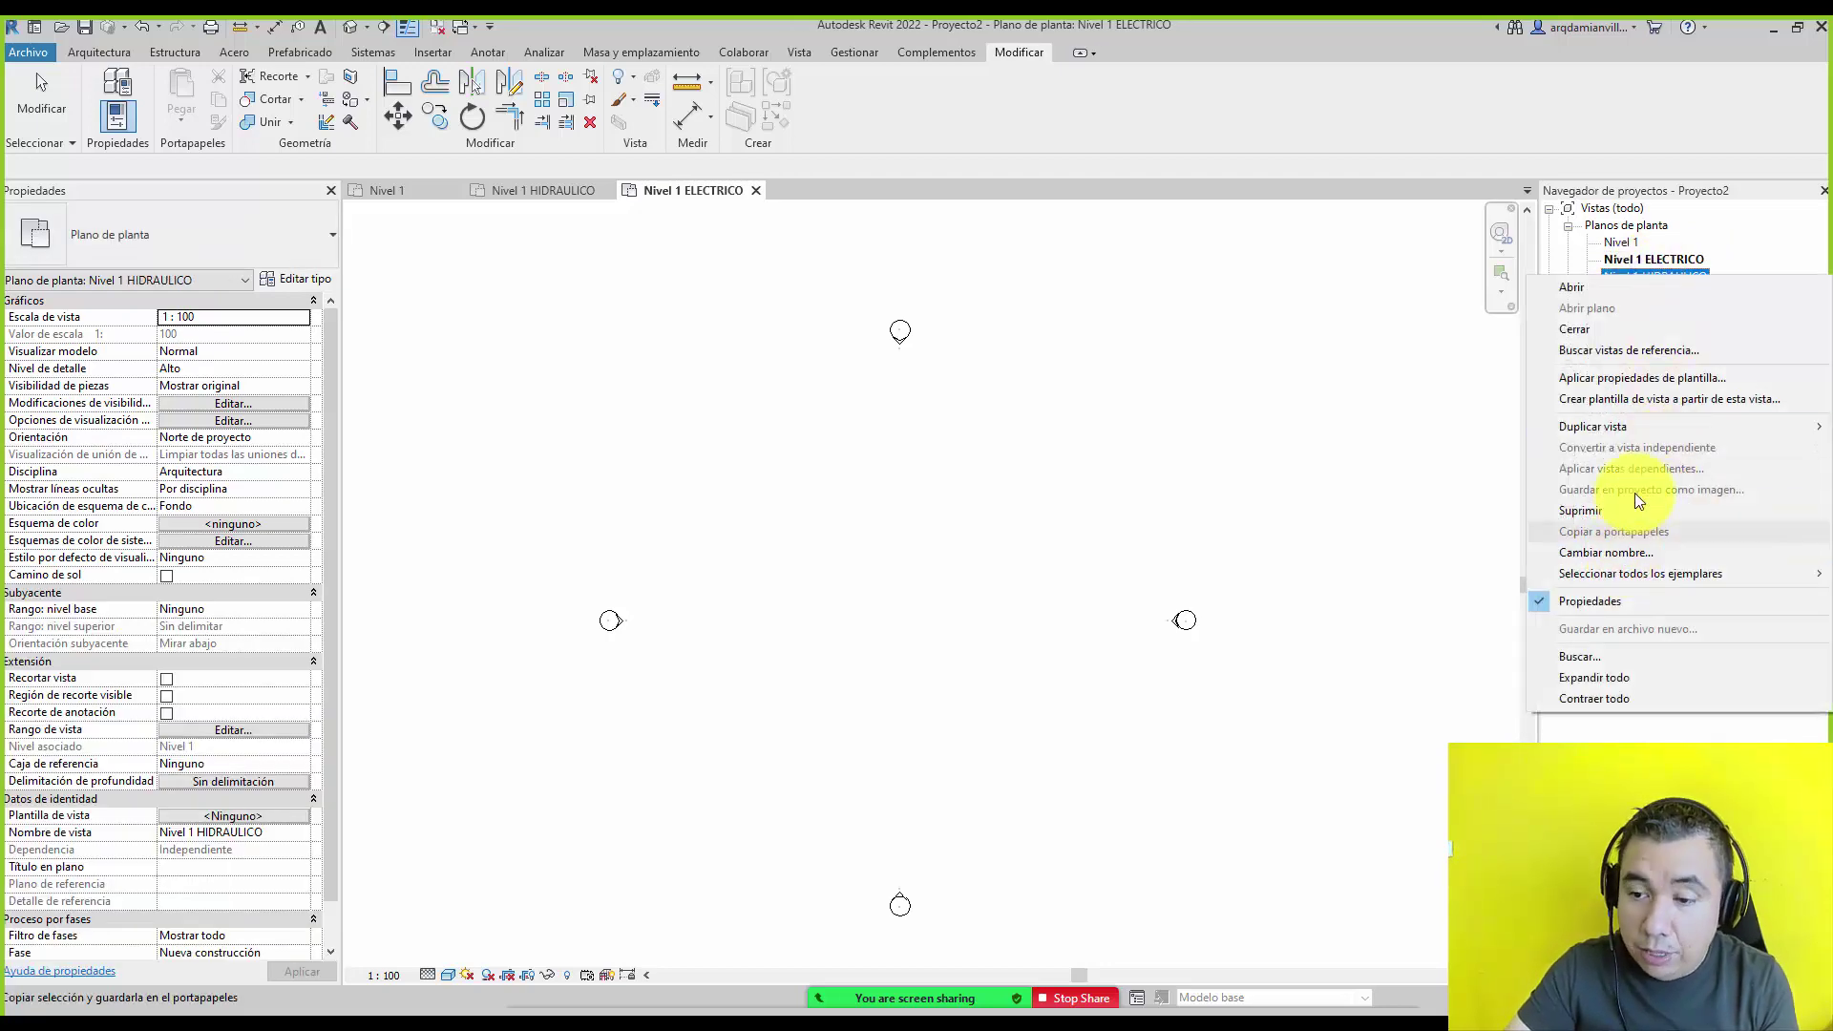
left_click(1487, 449)
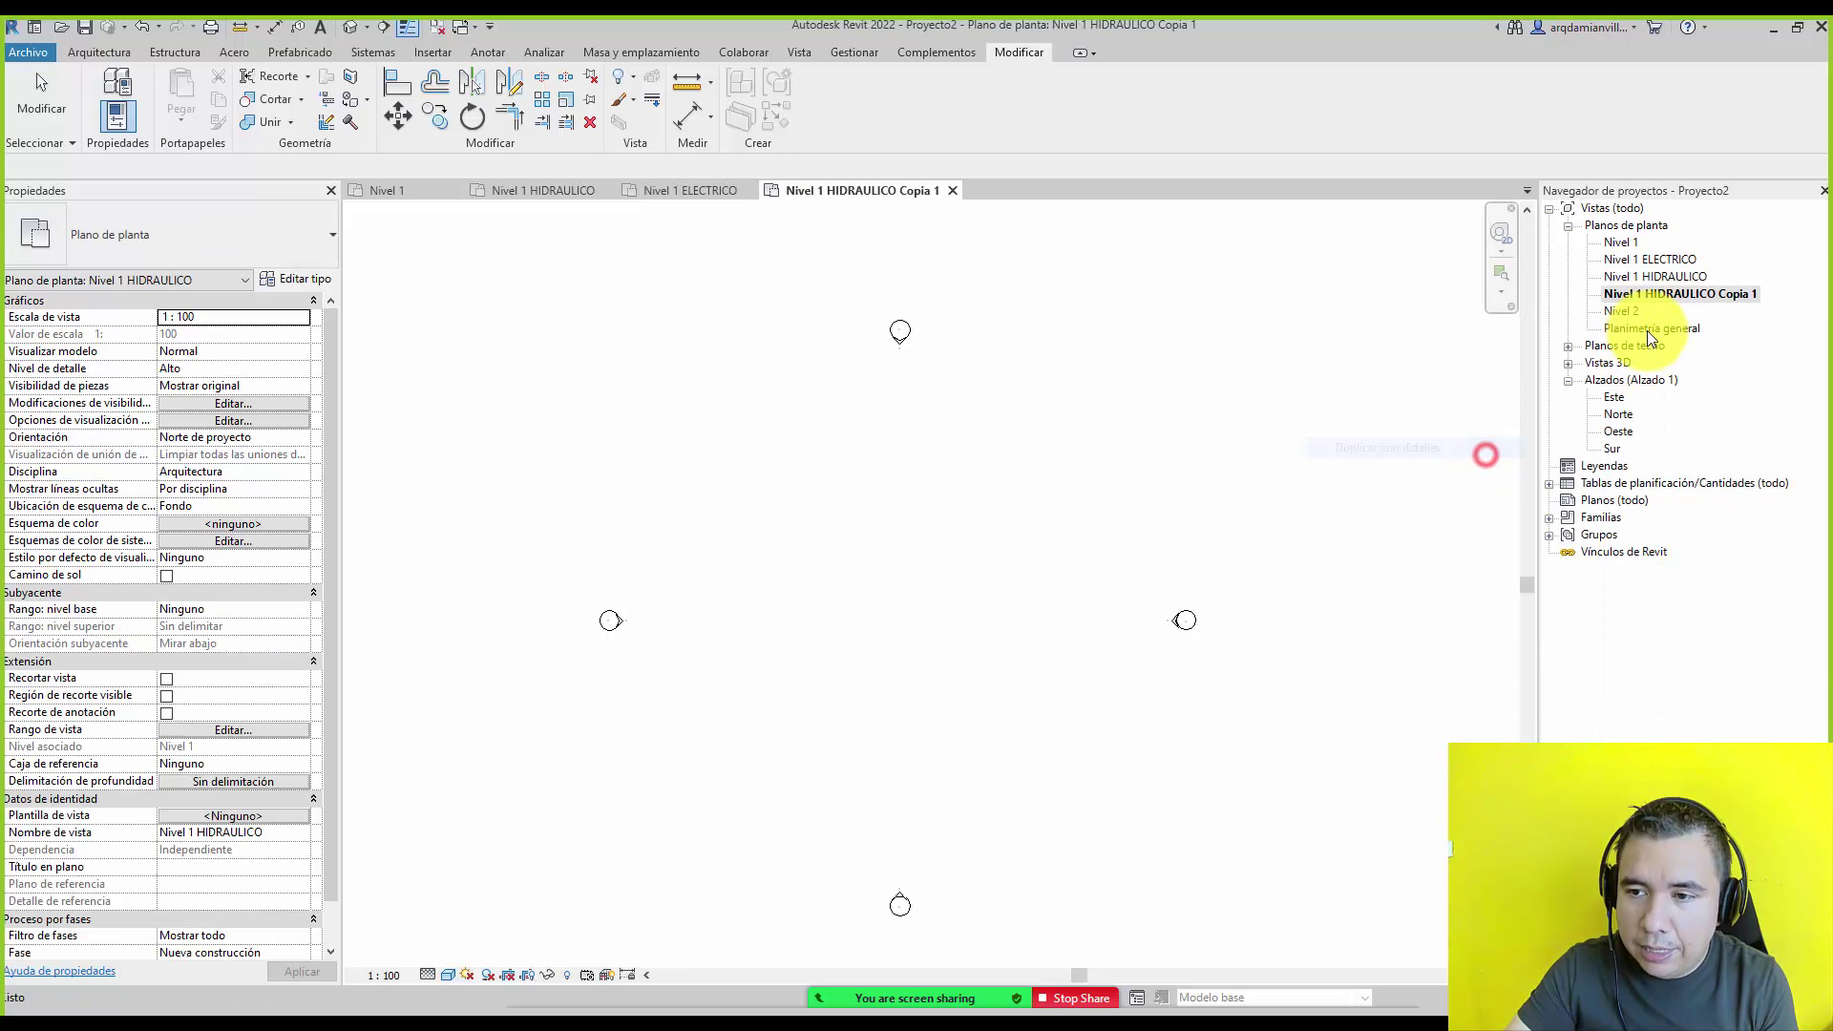
right_click(1685, 293)
left_click(1607, 570)
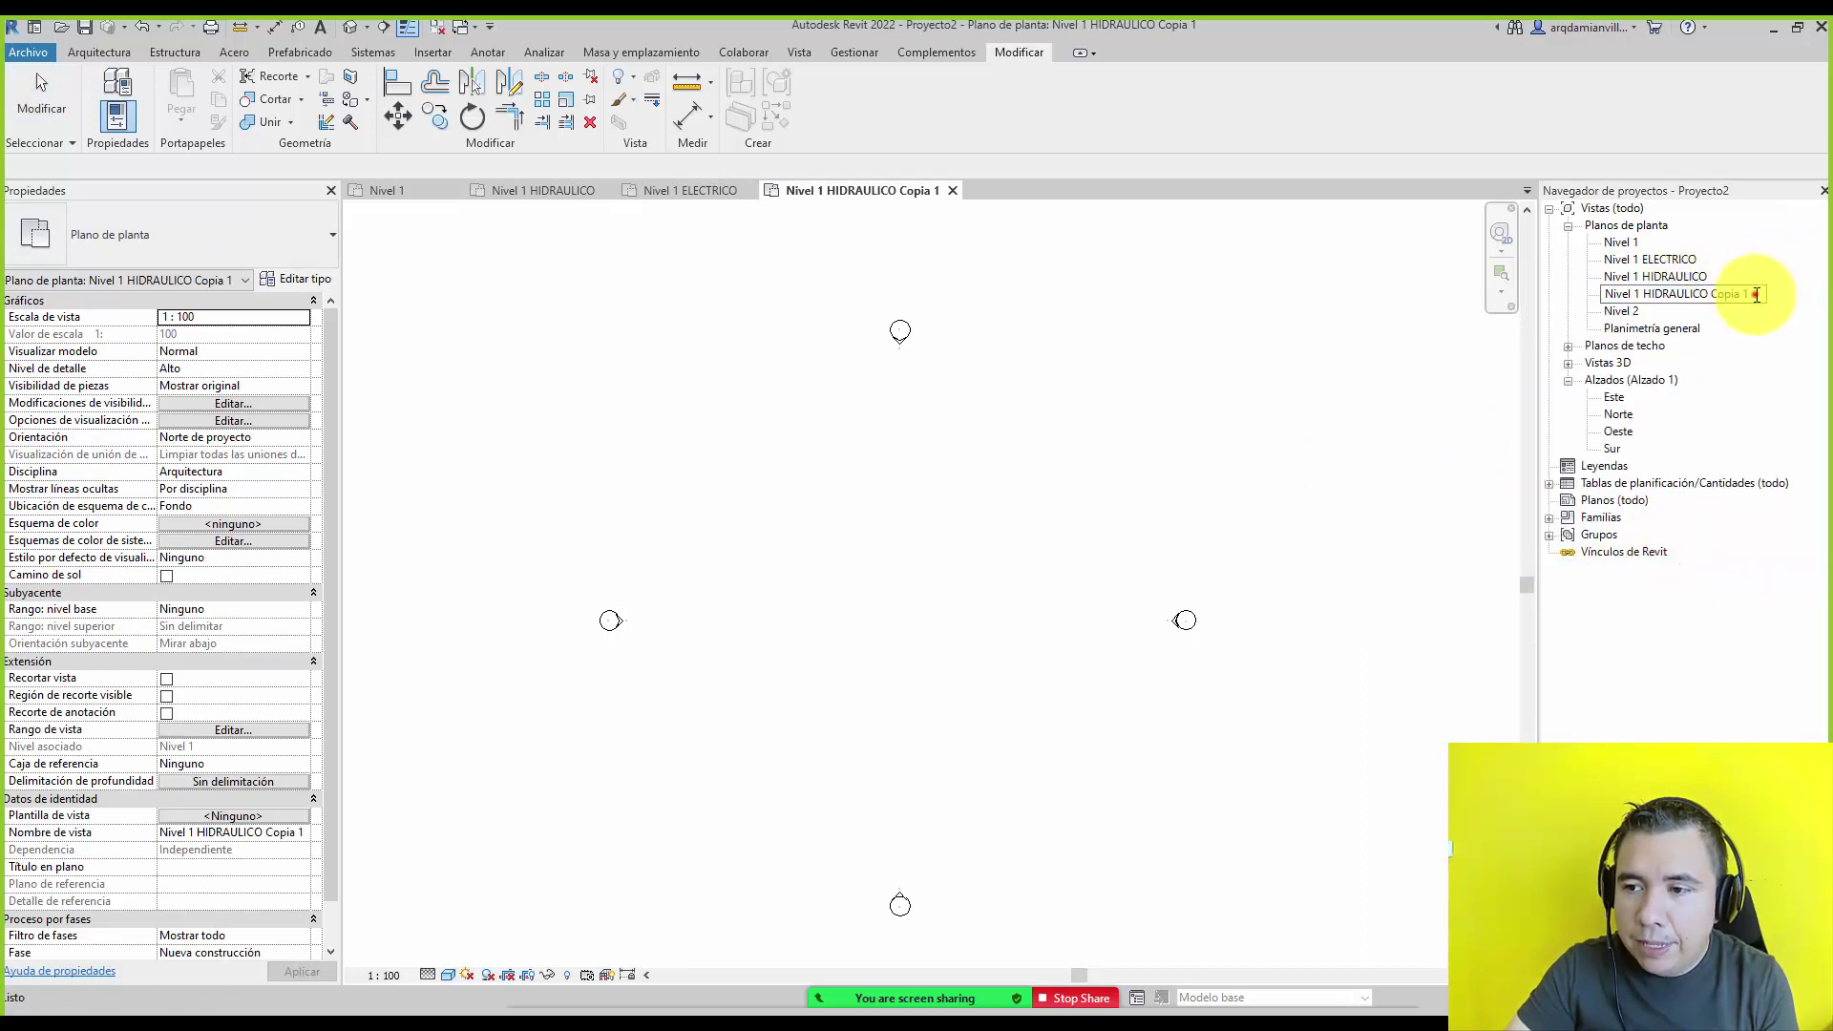
type("ACABADOS")
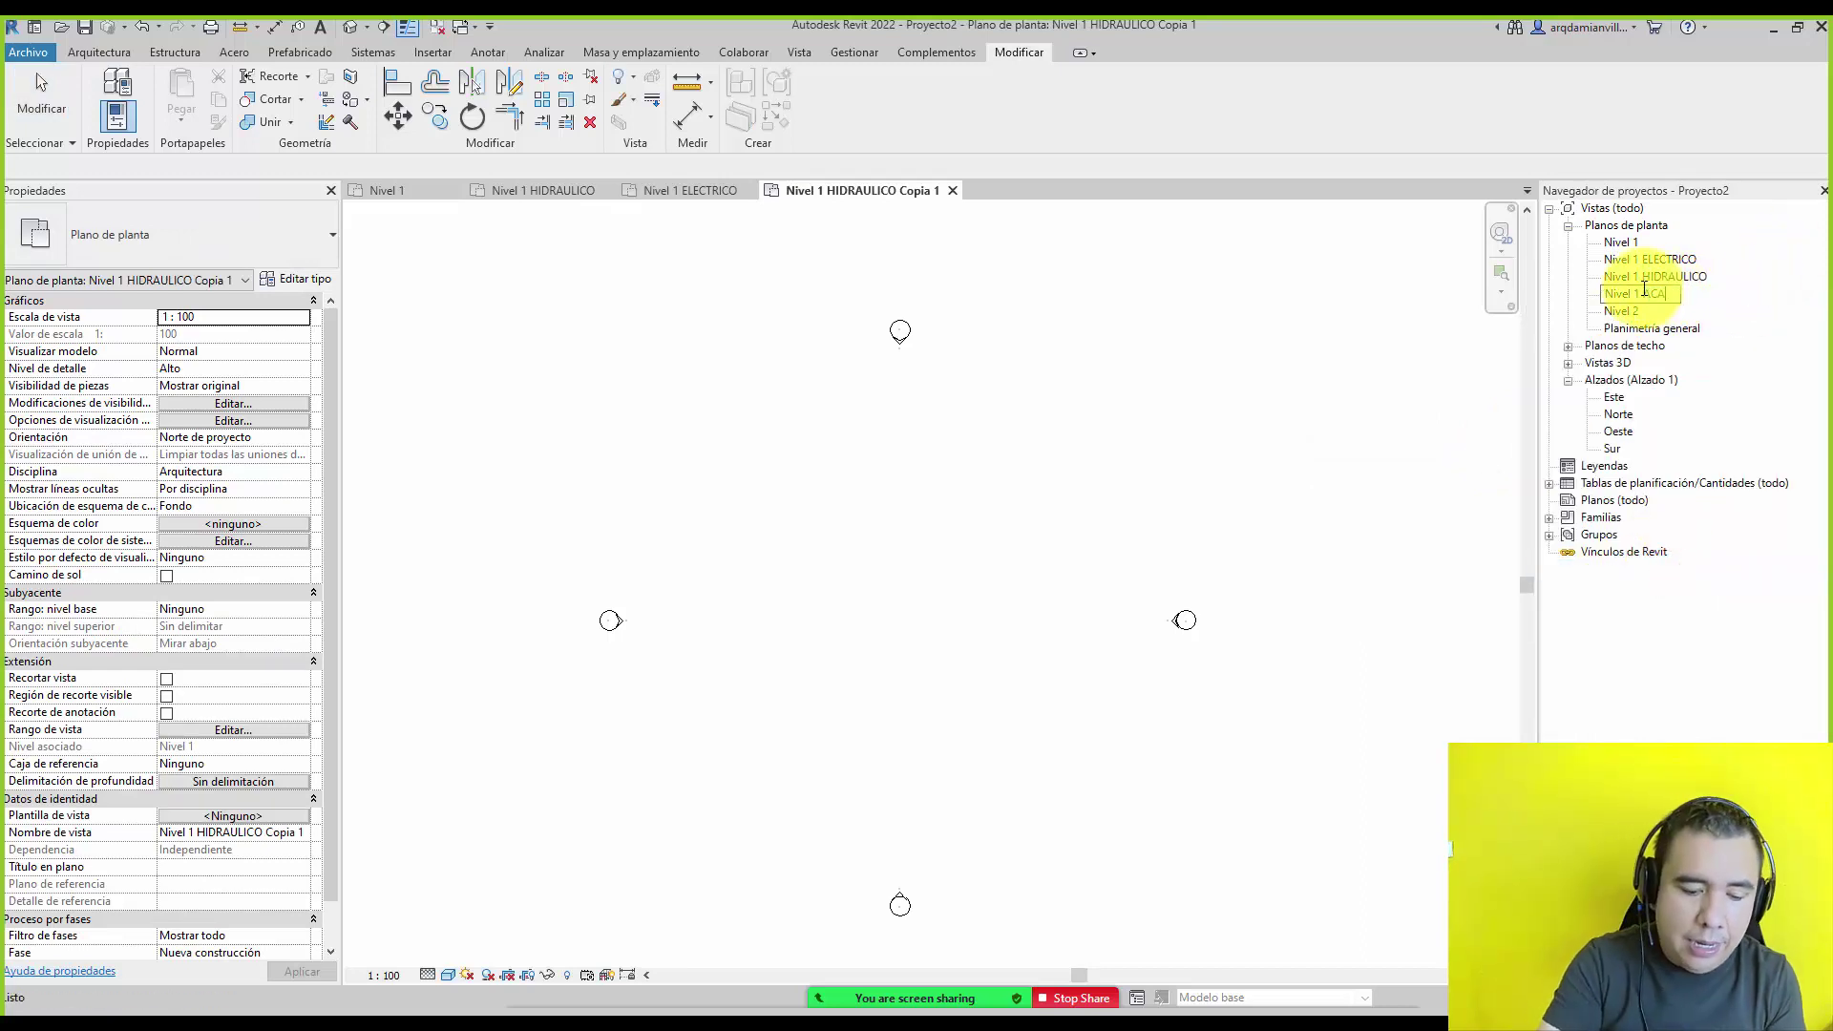
key("Return")
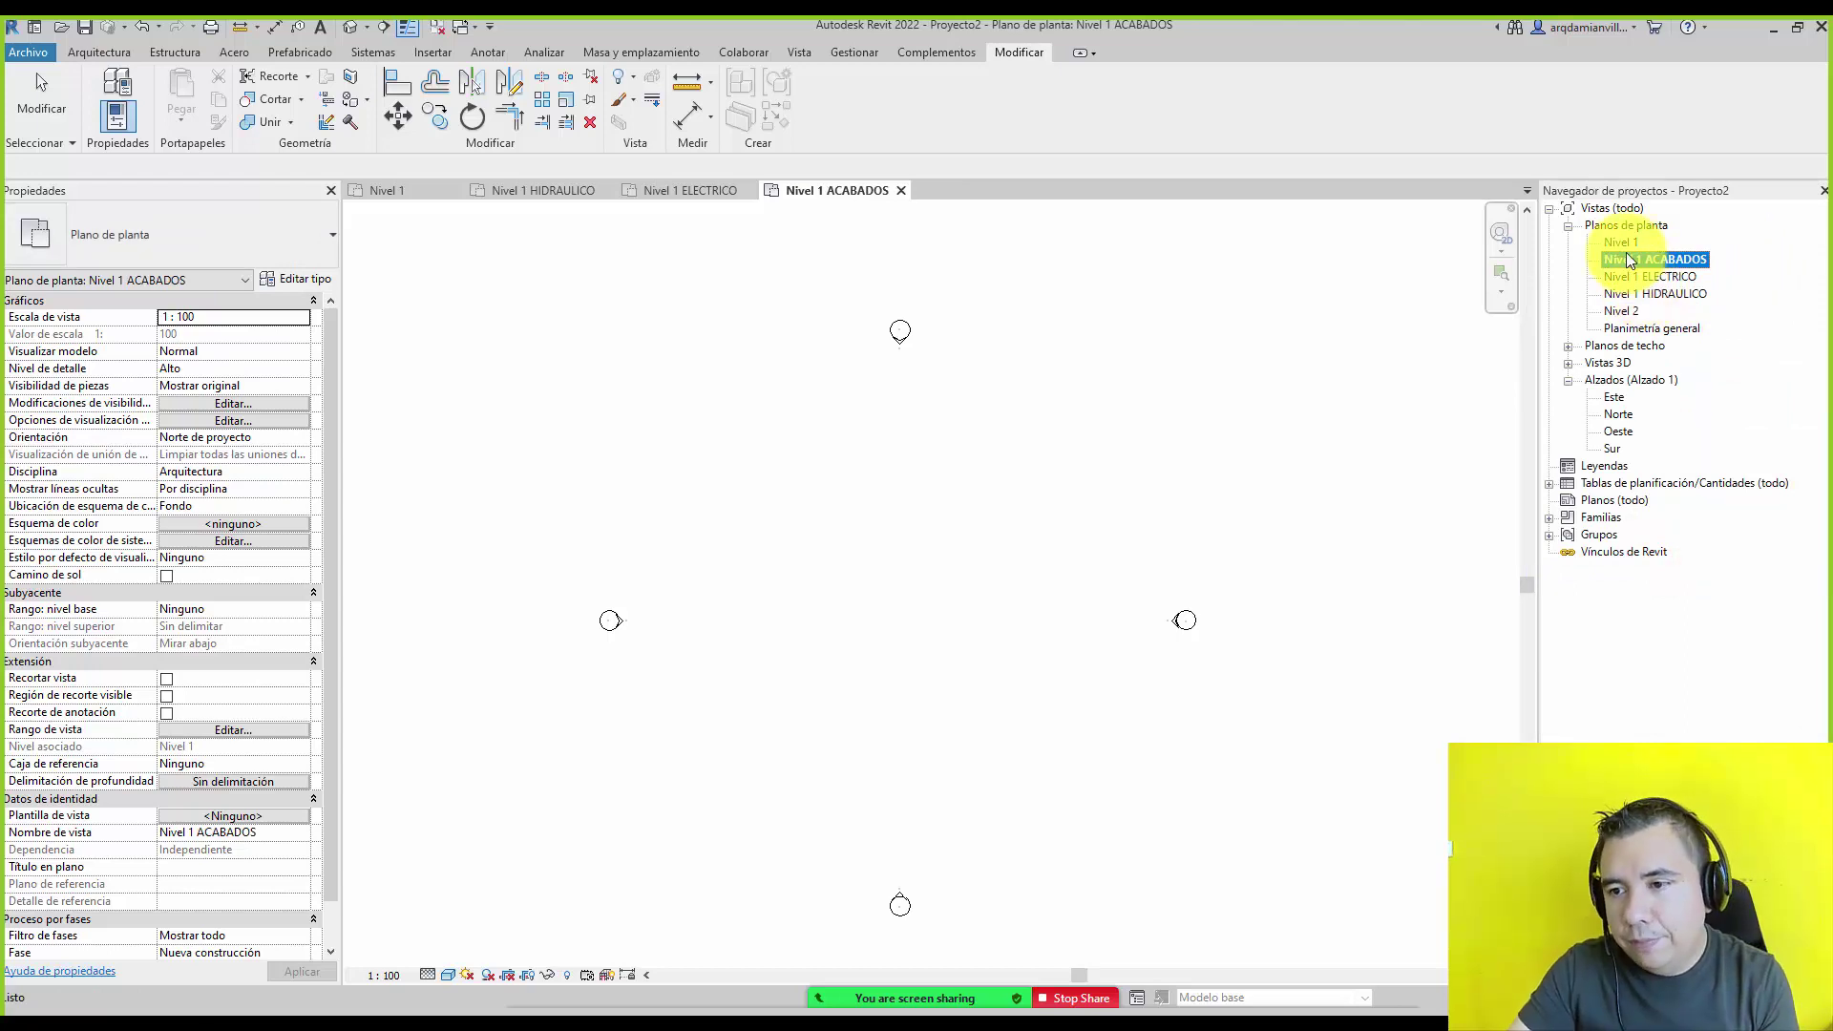
Duplicate Nivel 1 HIDRAULICO with detailing and rename it Nivel 1 DESPLANTE DE MUROS.
right_click(1656, 293)
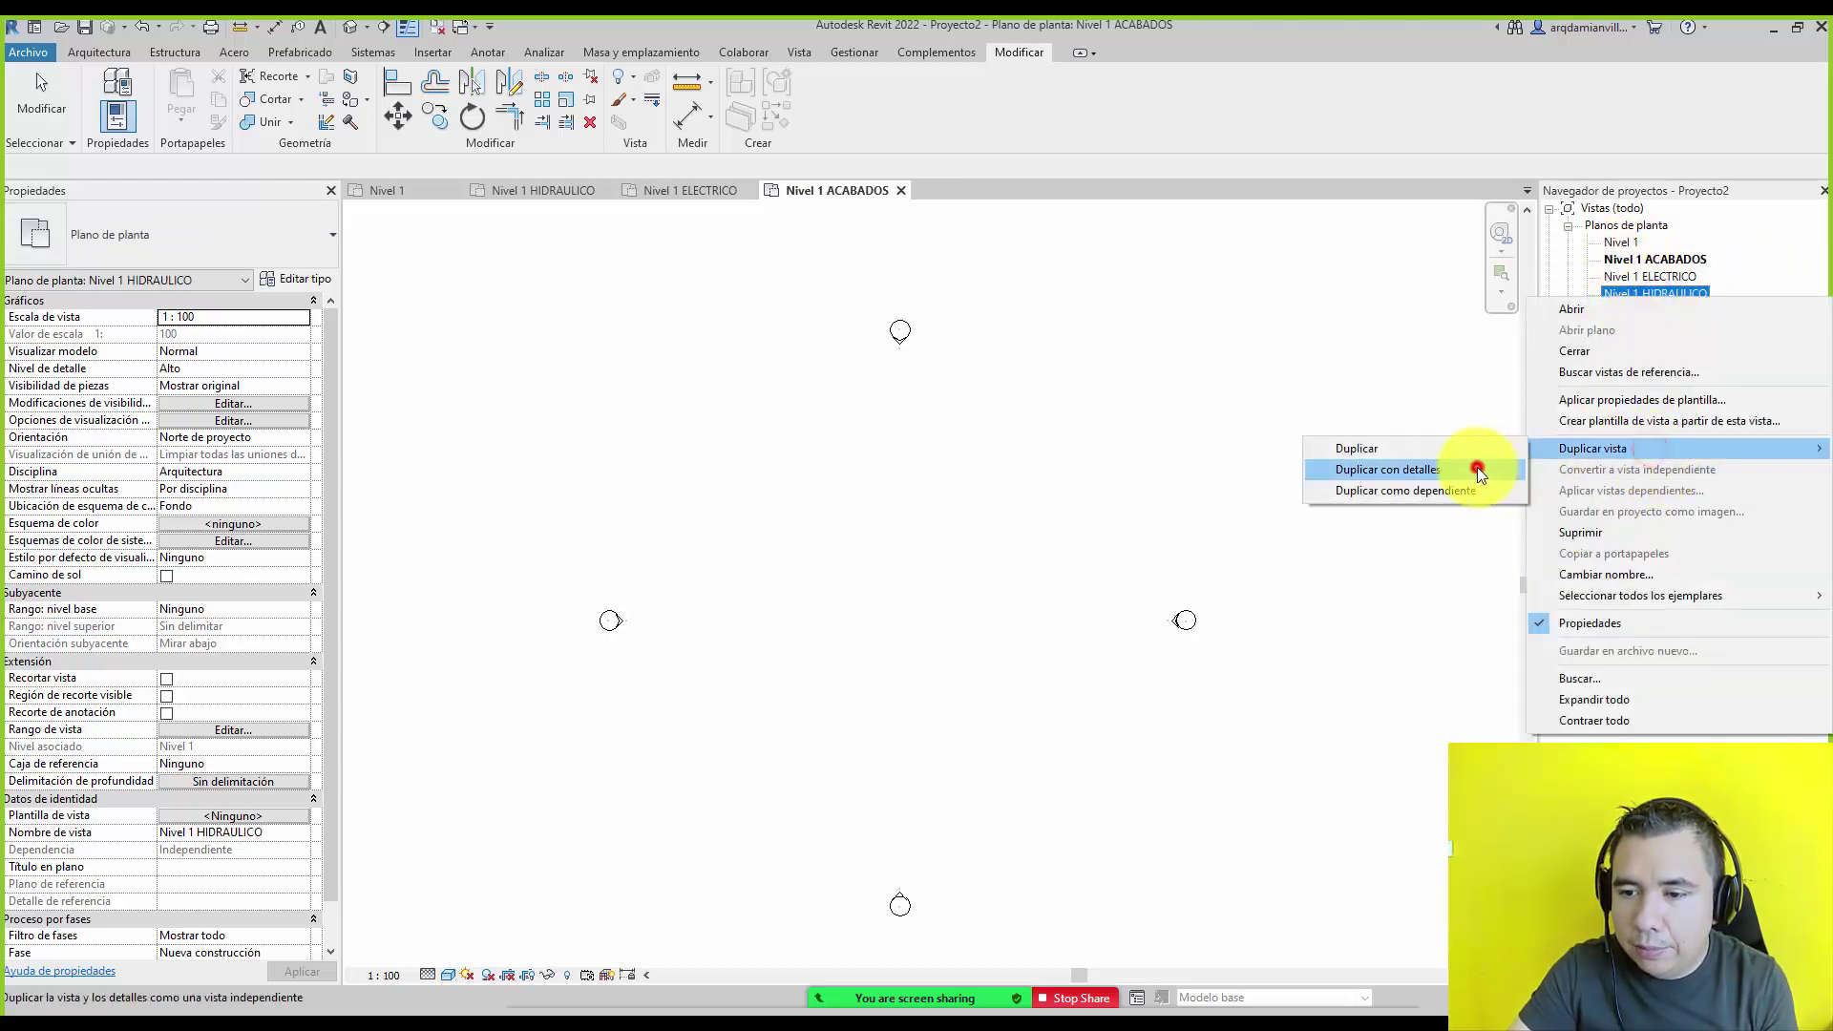
left_click(1476, 467)
right_click(1710, 312)
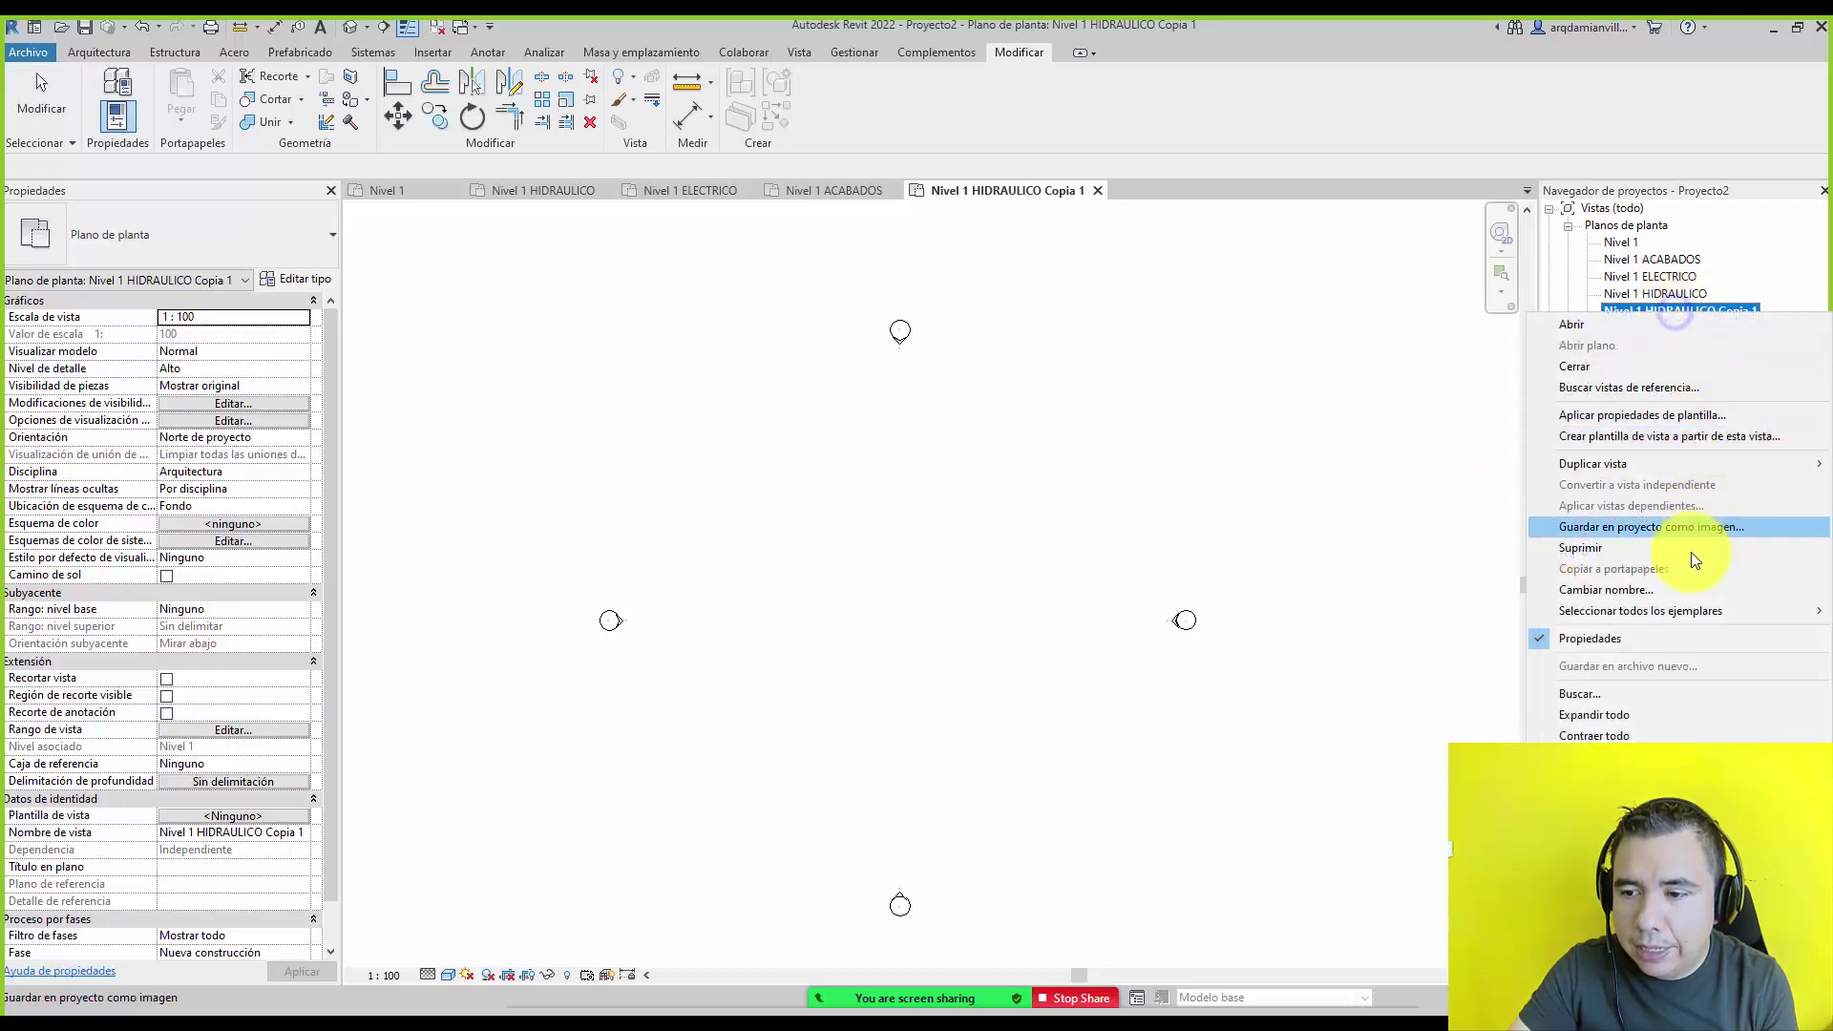
left_click(1647, 588)
left_click_drag(1750, 312, 1651, 308)
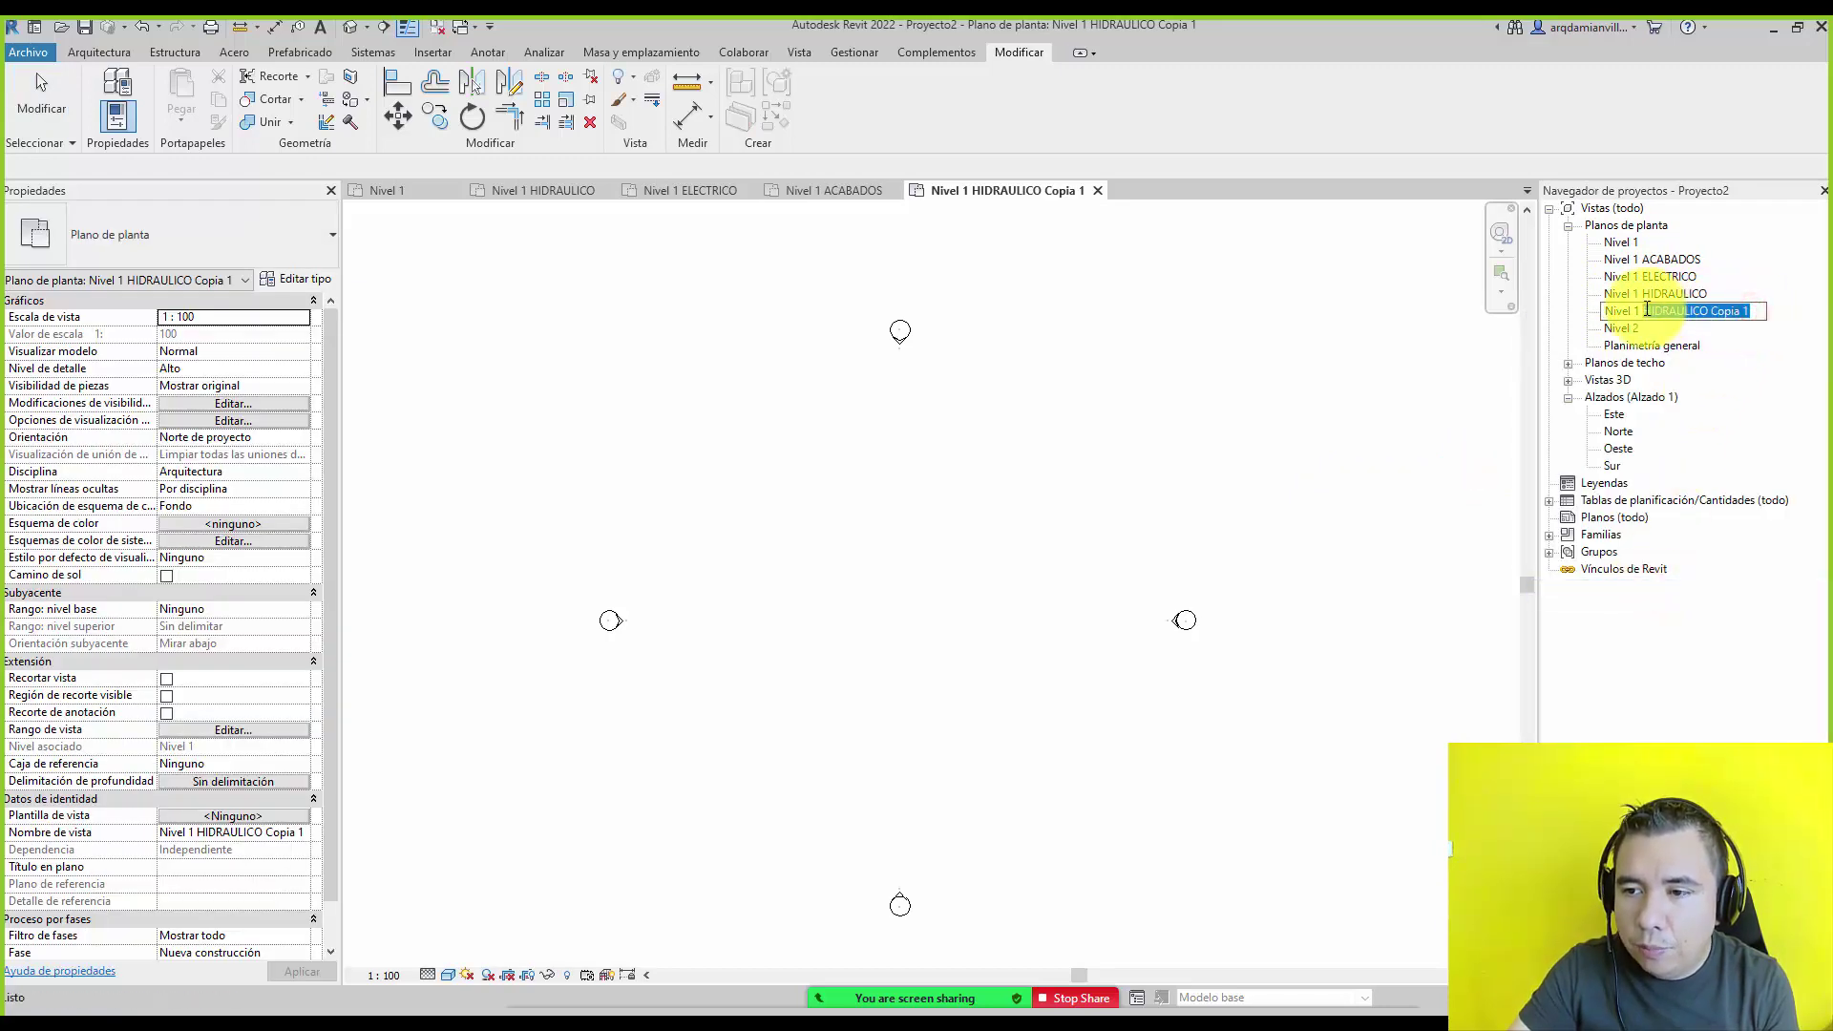
type("DESPLANT")
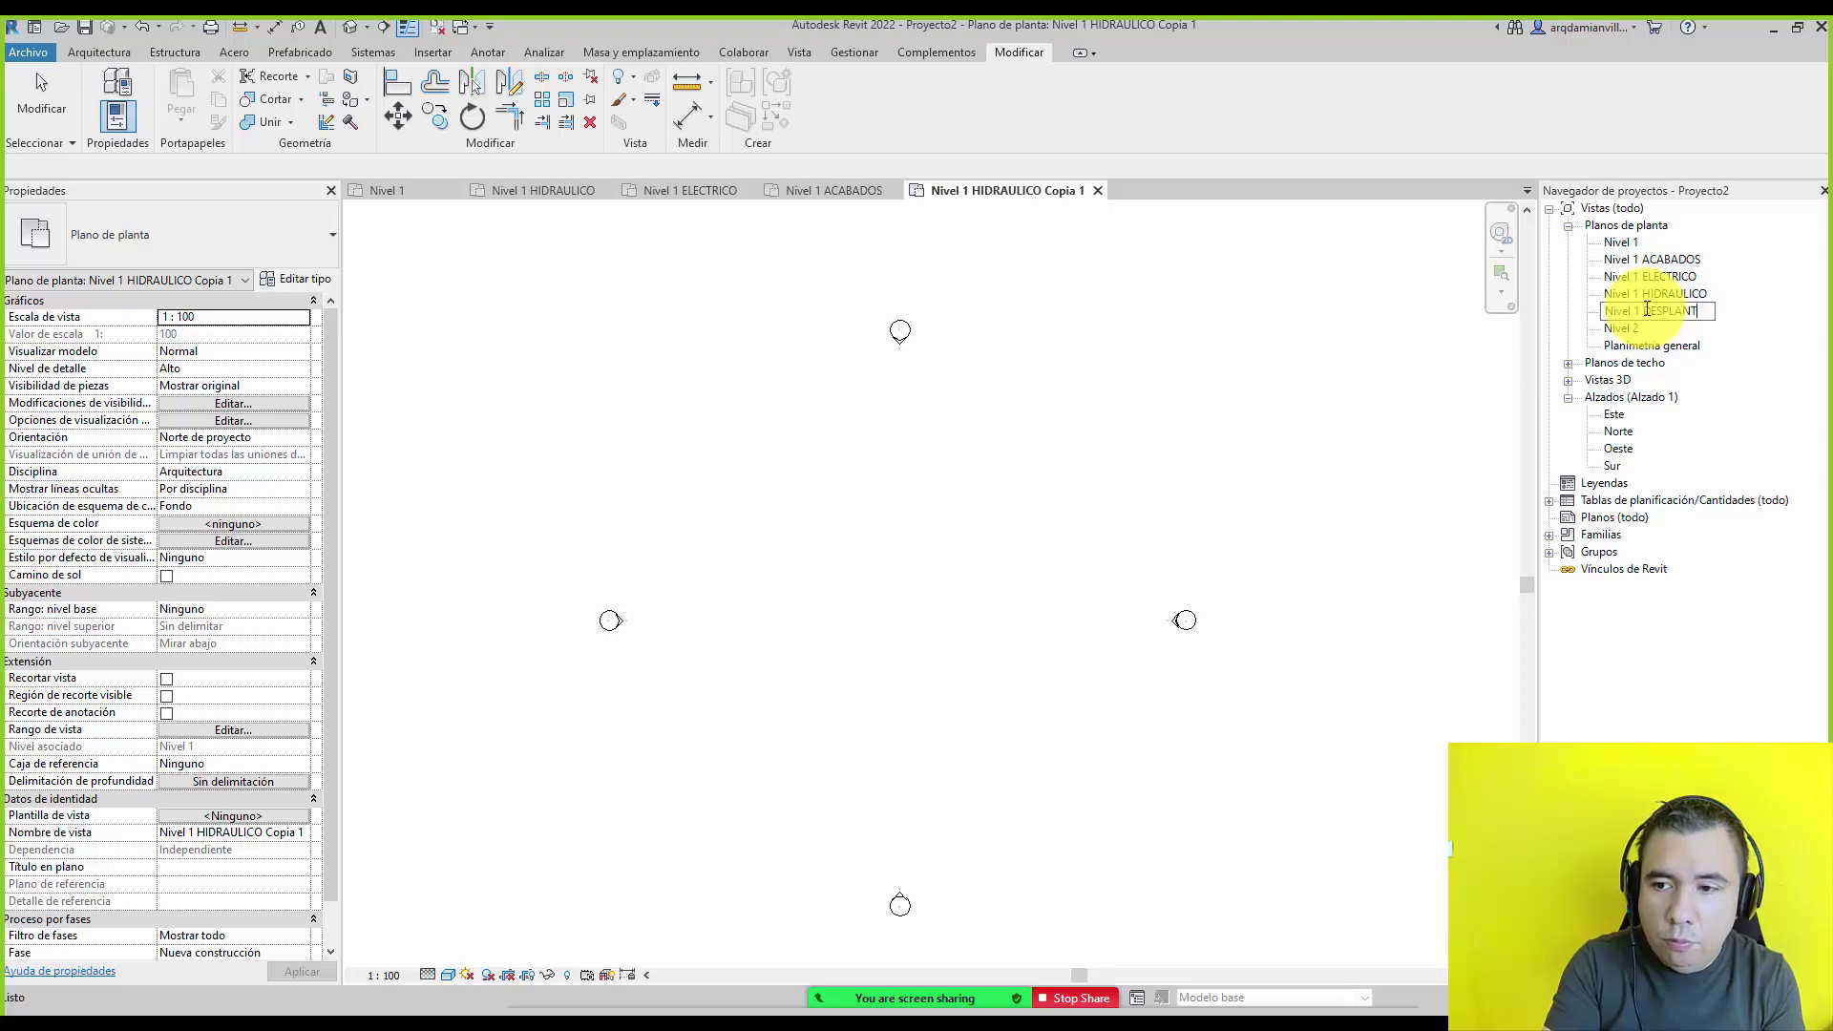
type("E DE MUROS")
key("Return")
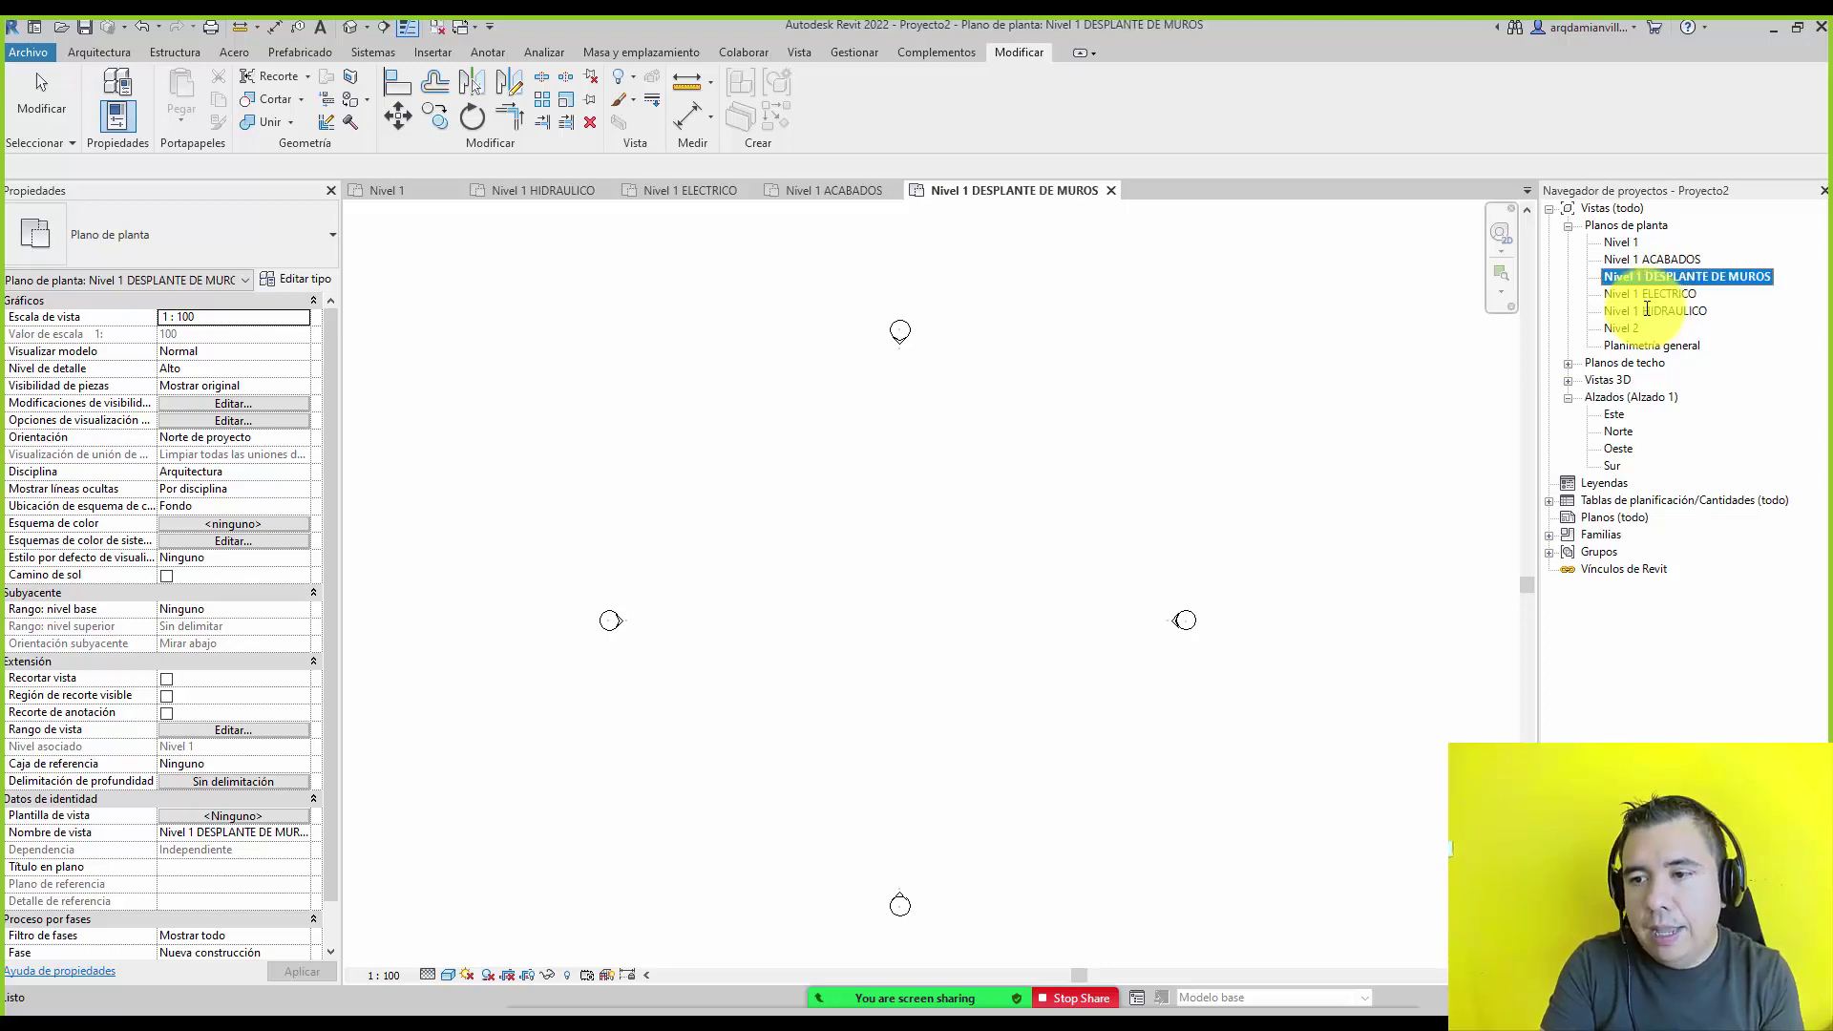
Select the Nivel 1 ACABADOS and Nivel 1 DESPLANTE DE MUROS views in the browser.
left_click(1652, 263)
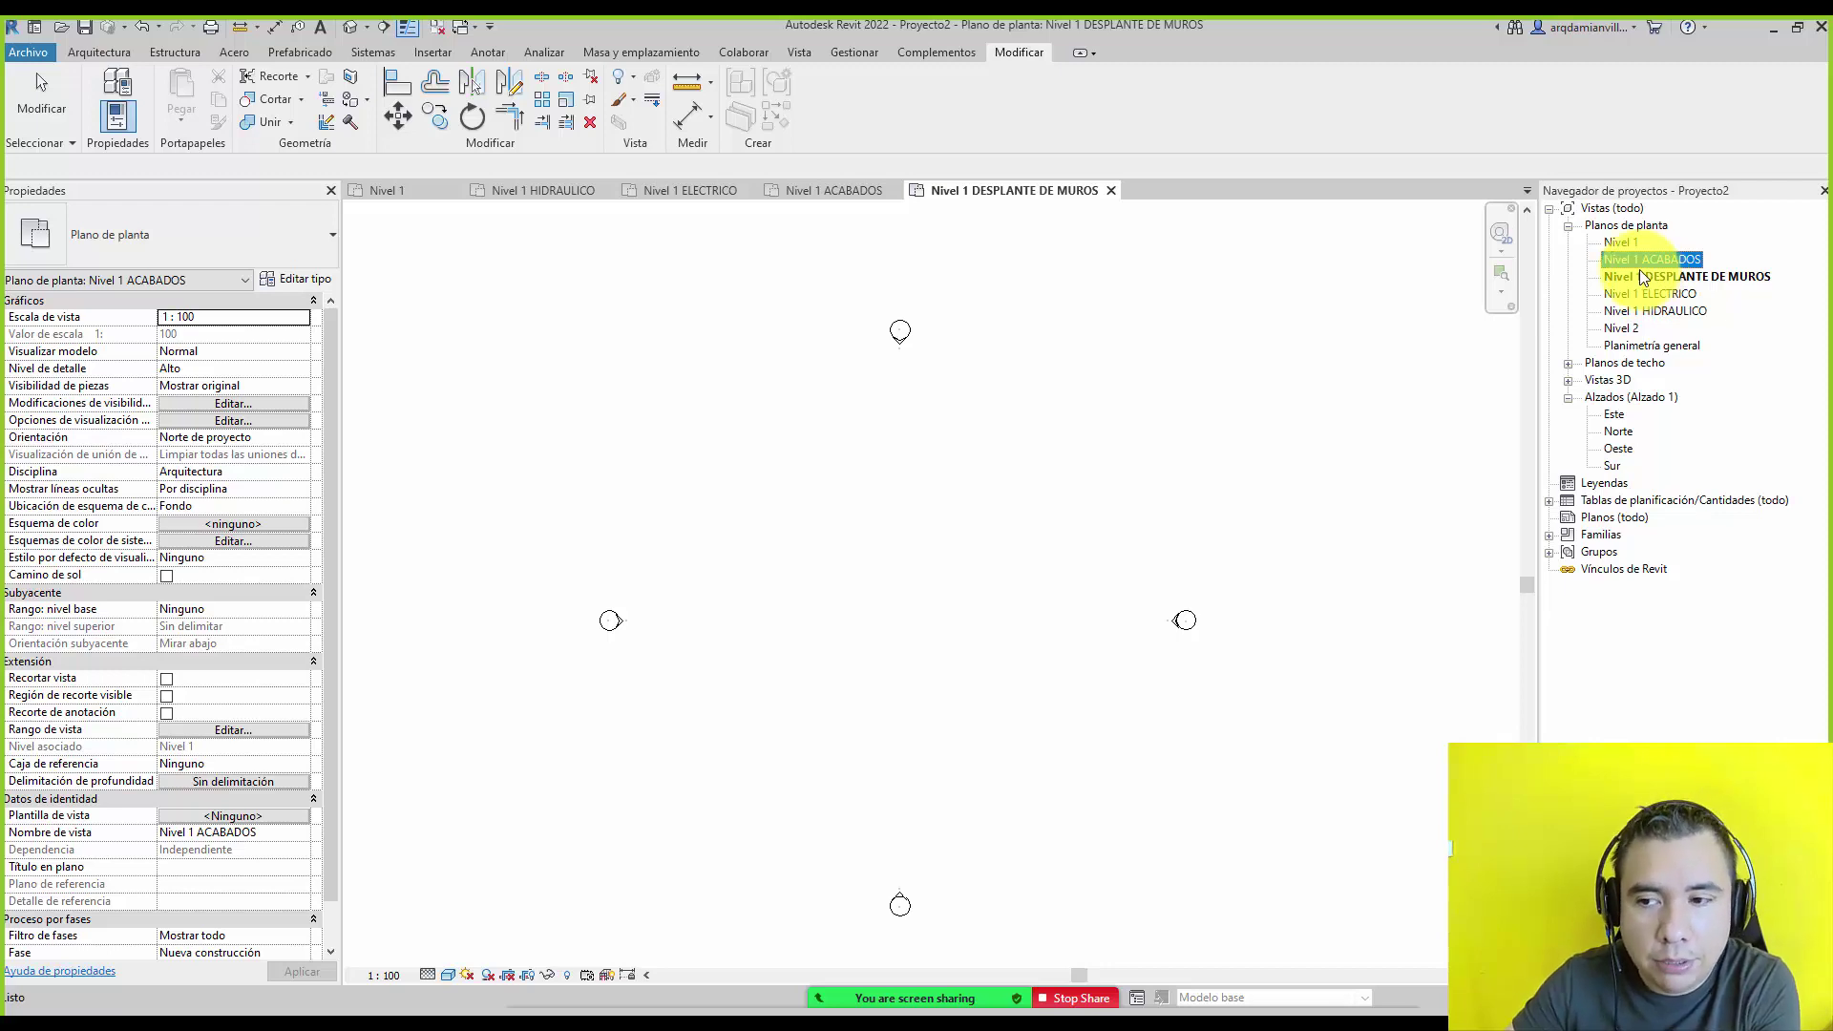
left_click(1454, 389)
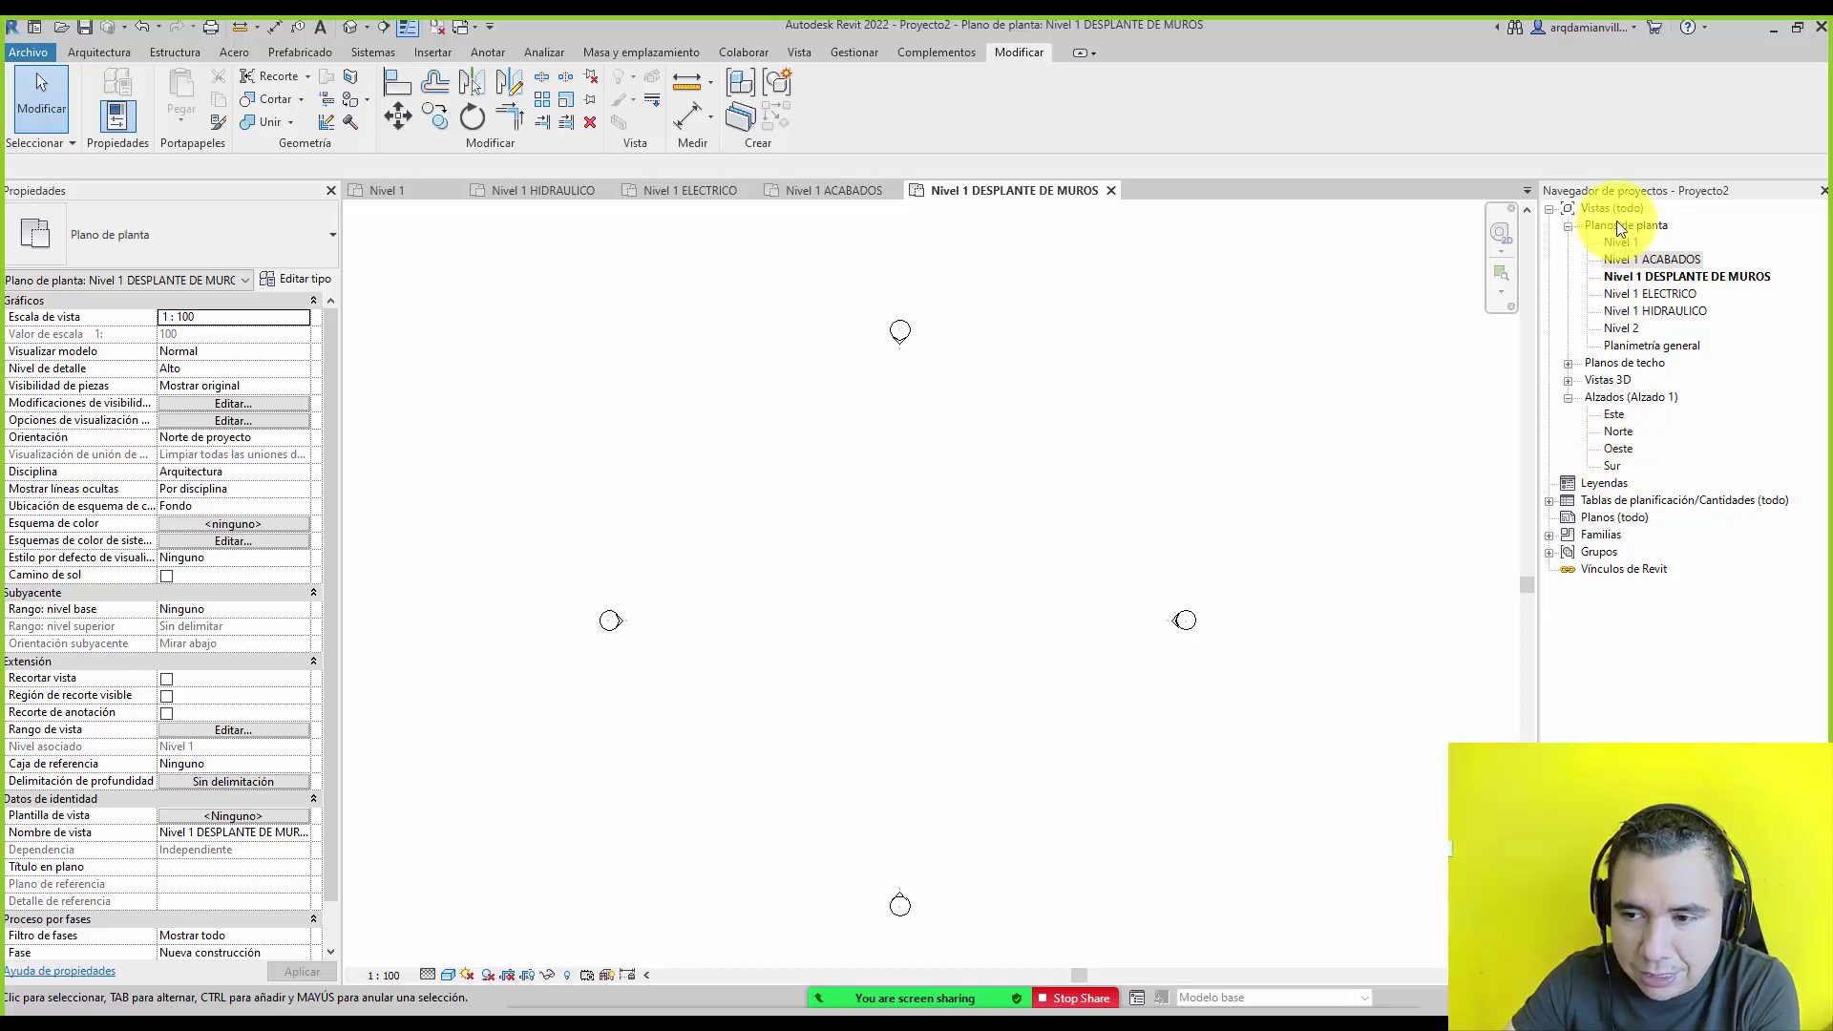
left_click(1323, 426)
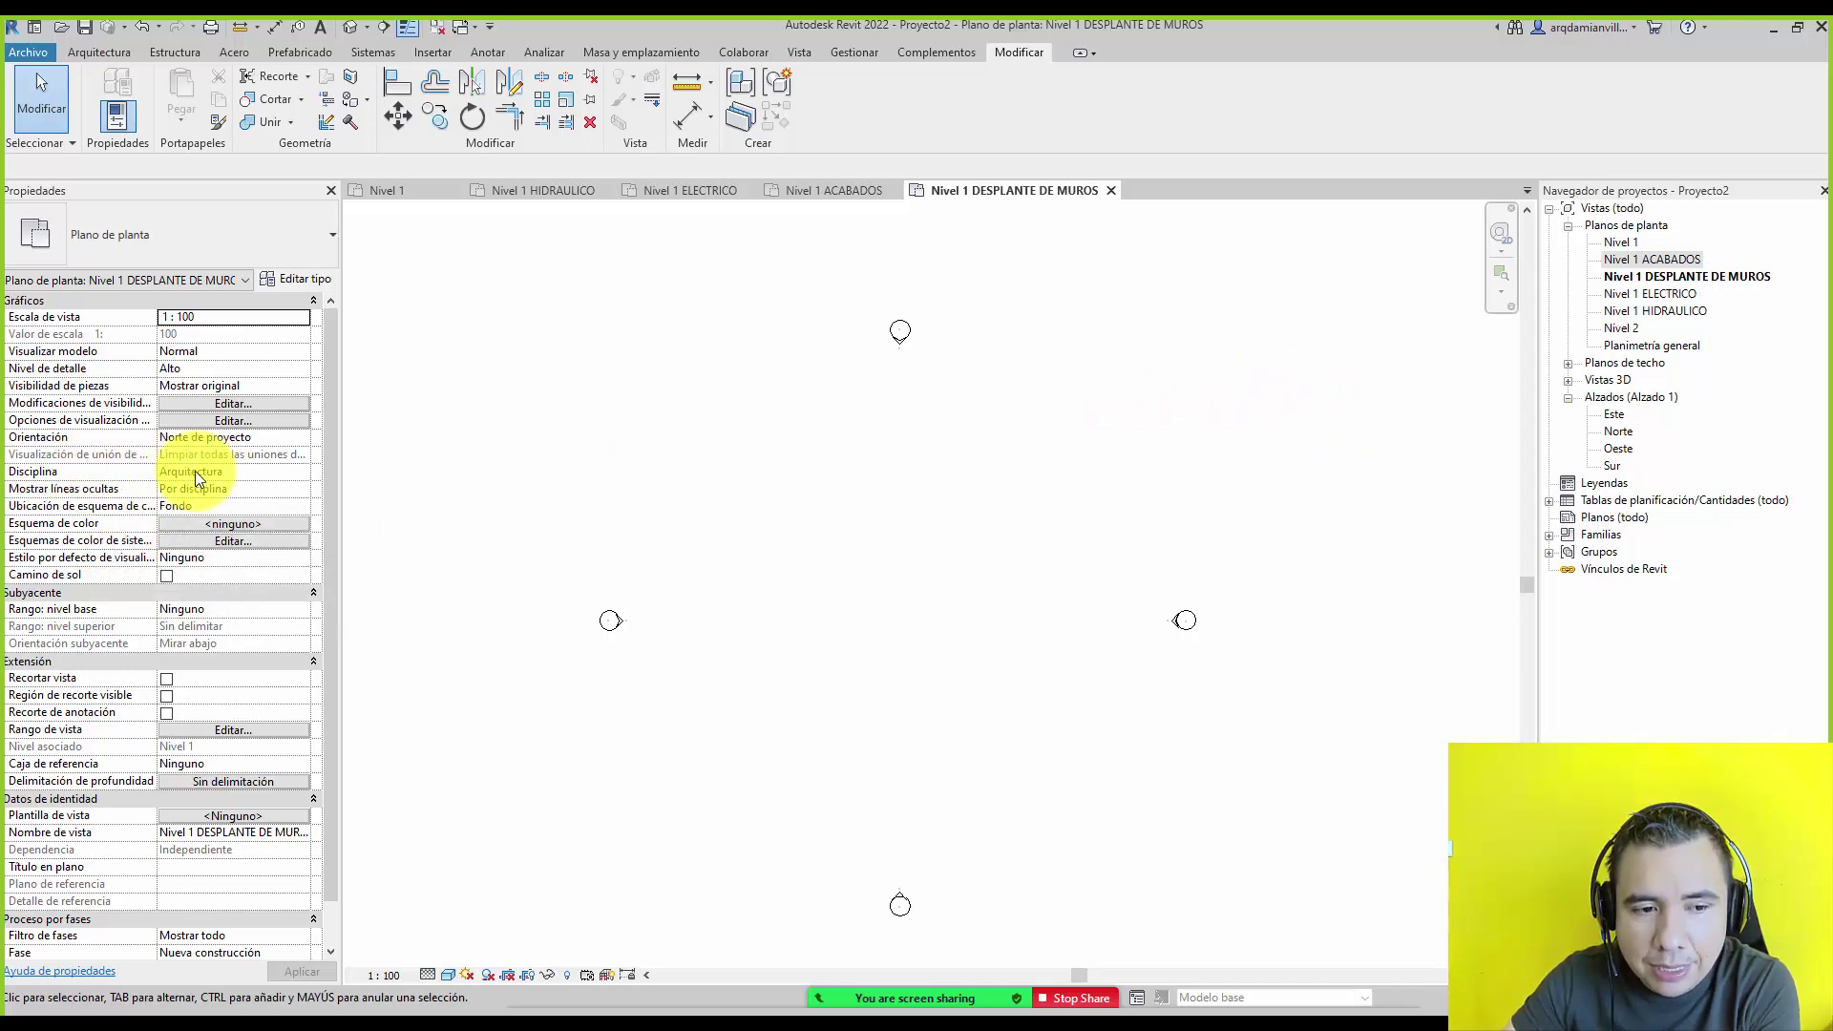
left_click(1639, 271)
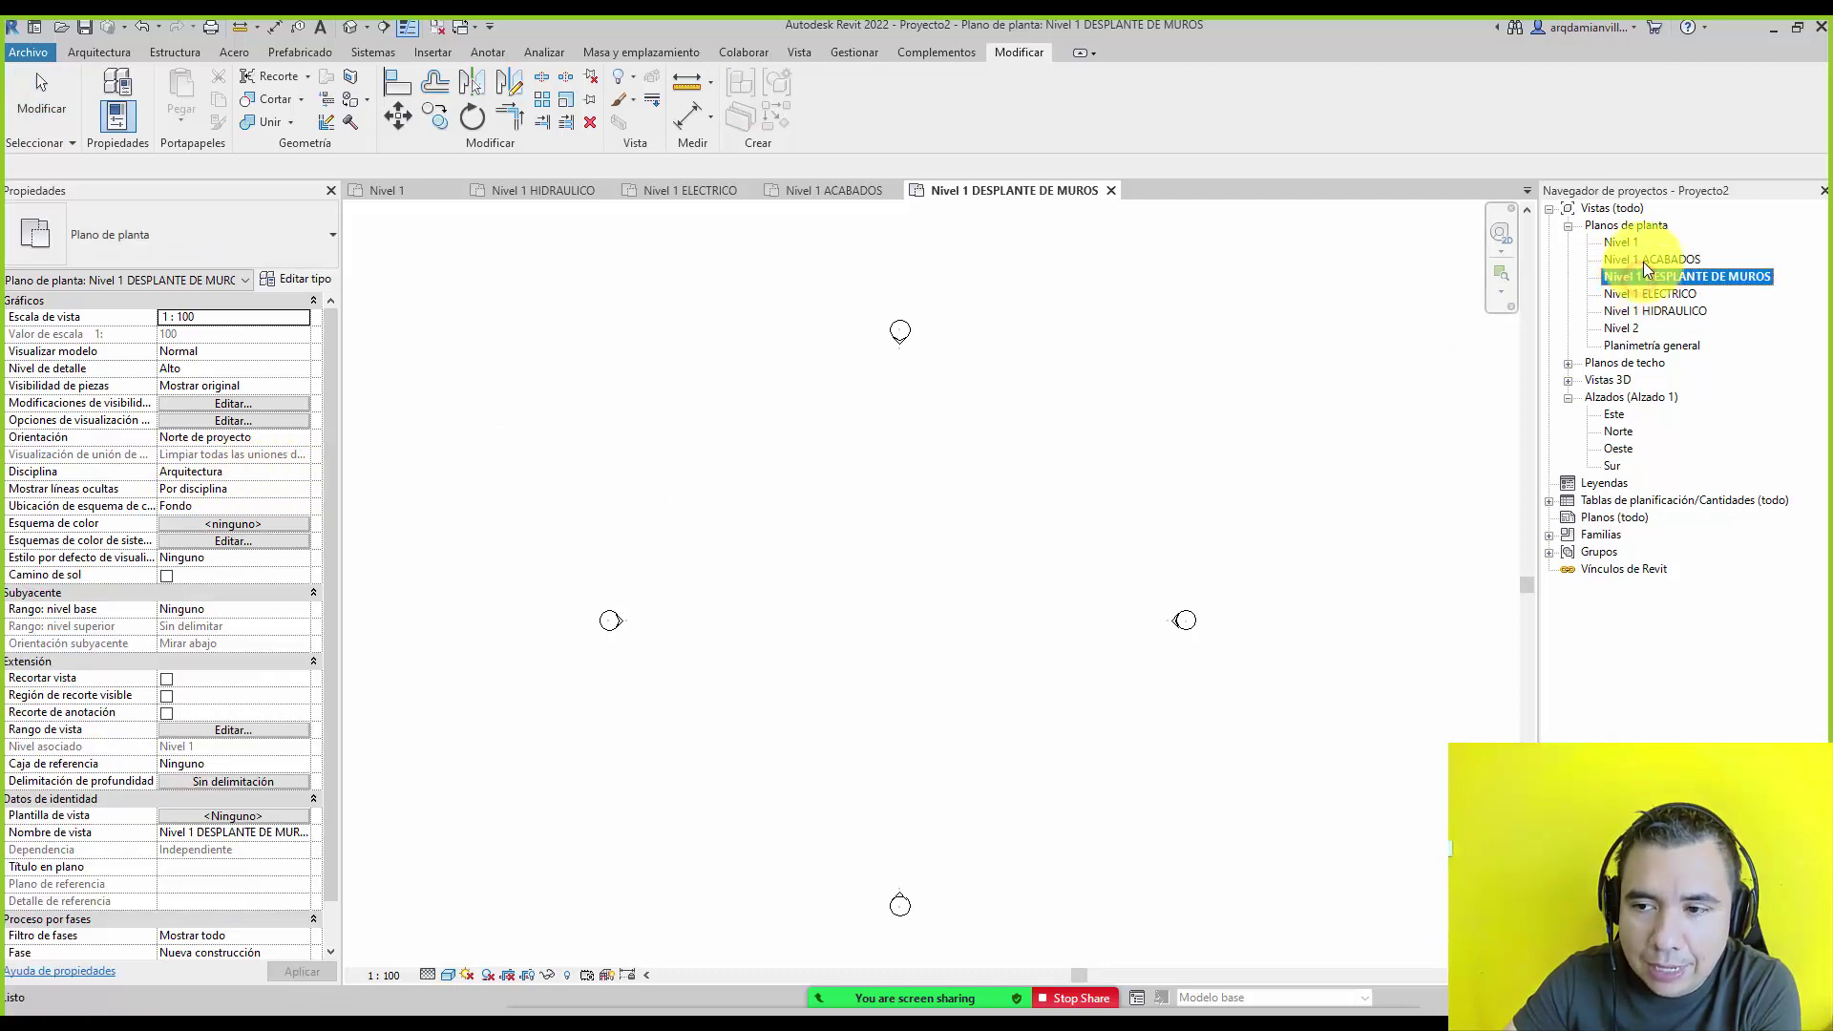
Set the Nivel 1 ELECTRICO plan's Disciplina to Electricidad.
double_click(1654, 293)
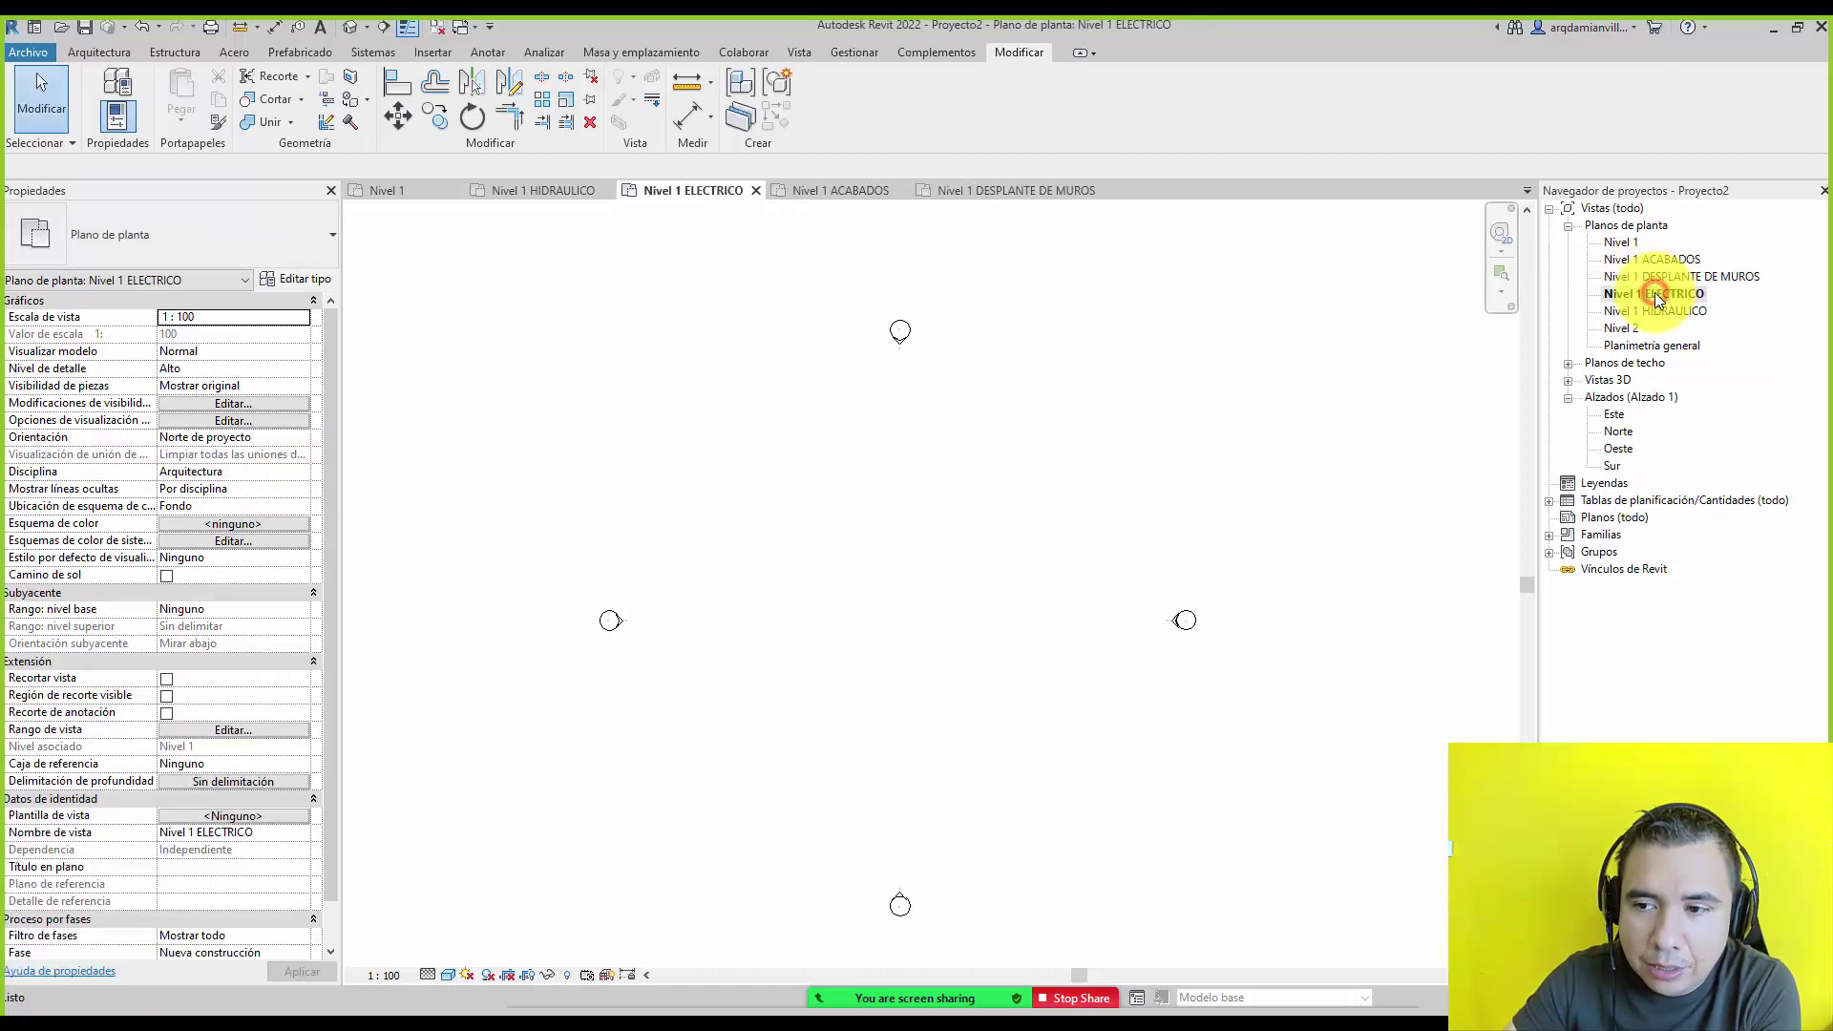
left_click(305, 475)
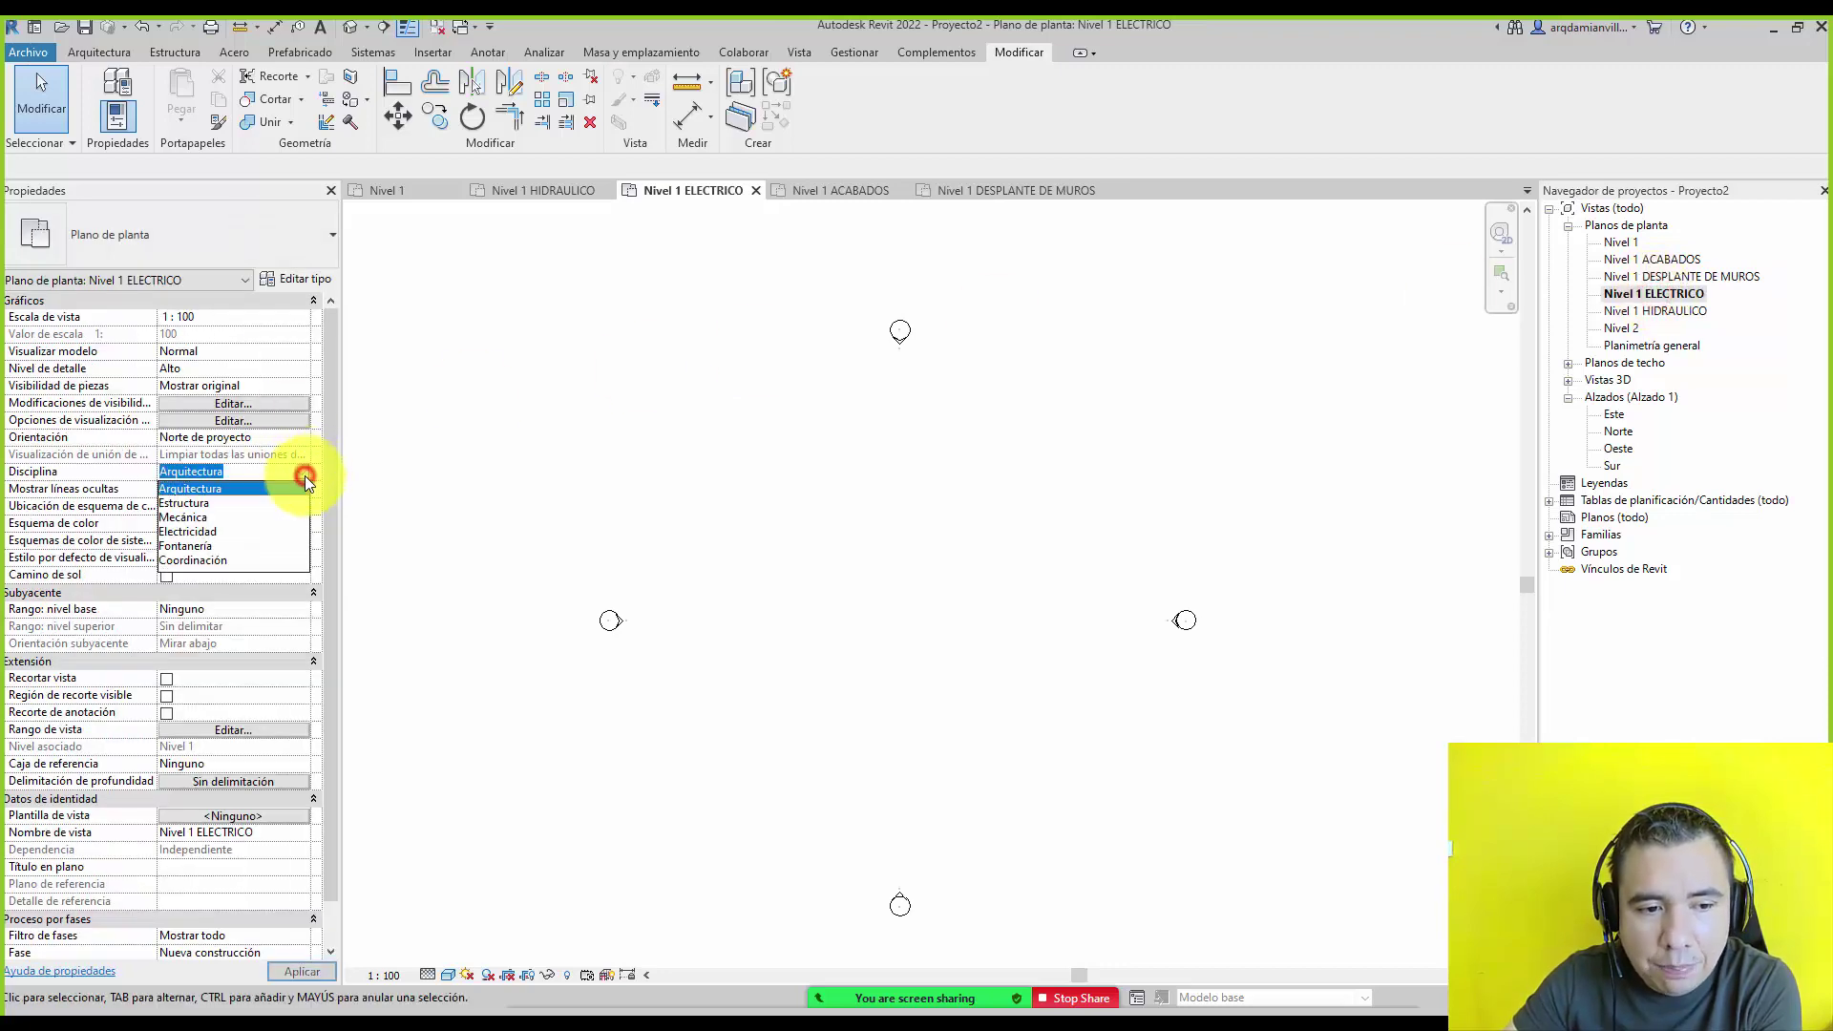
left_click(223, 533)
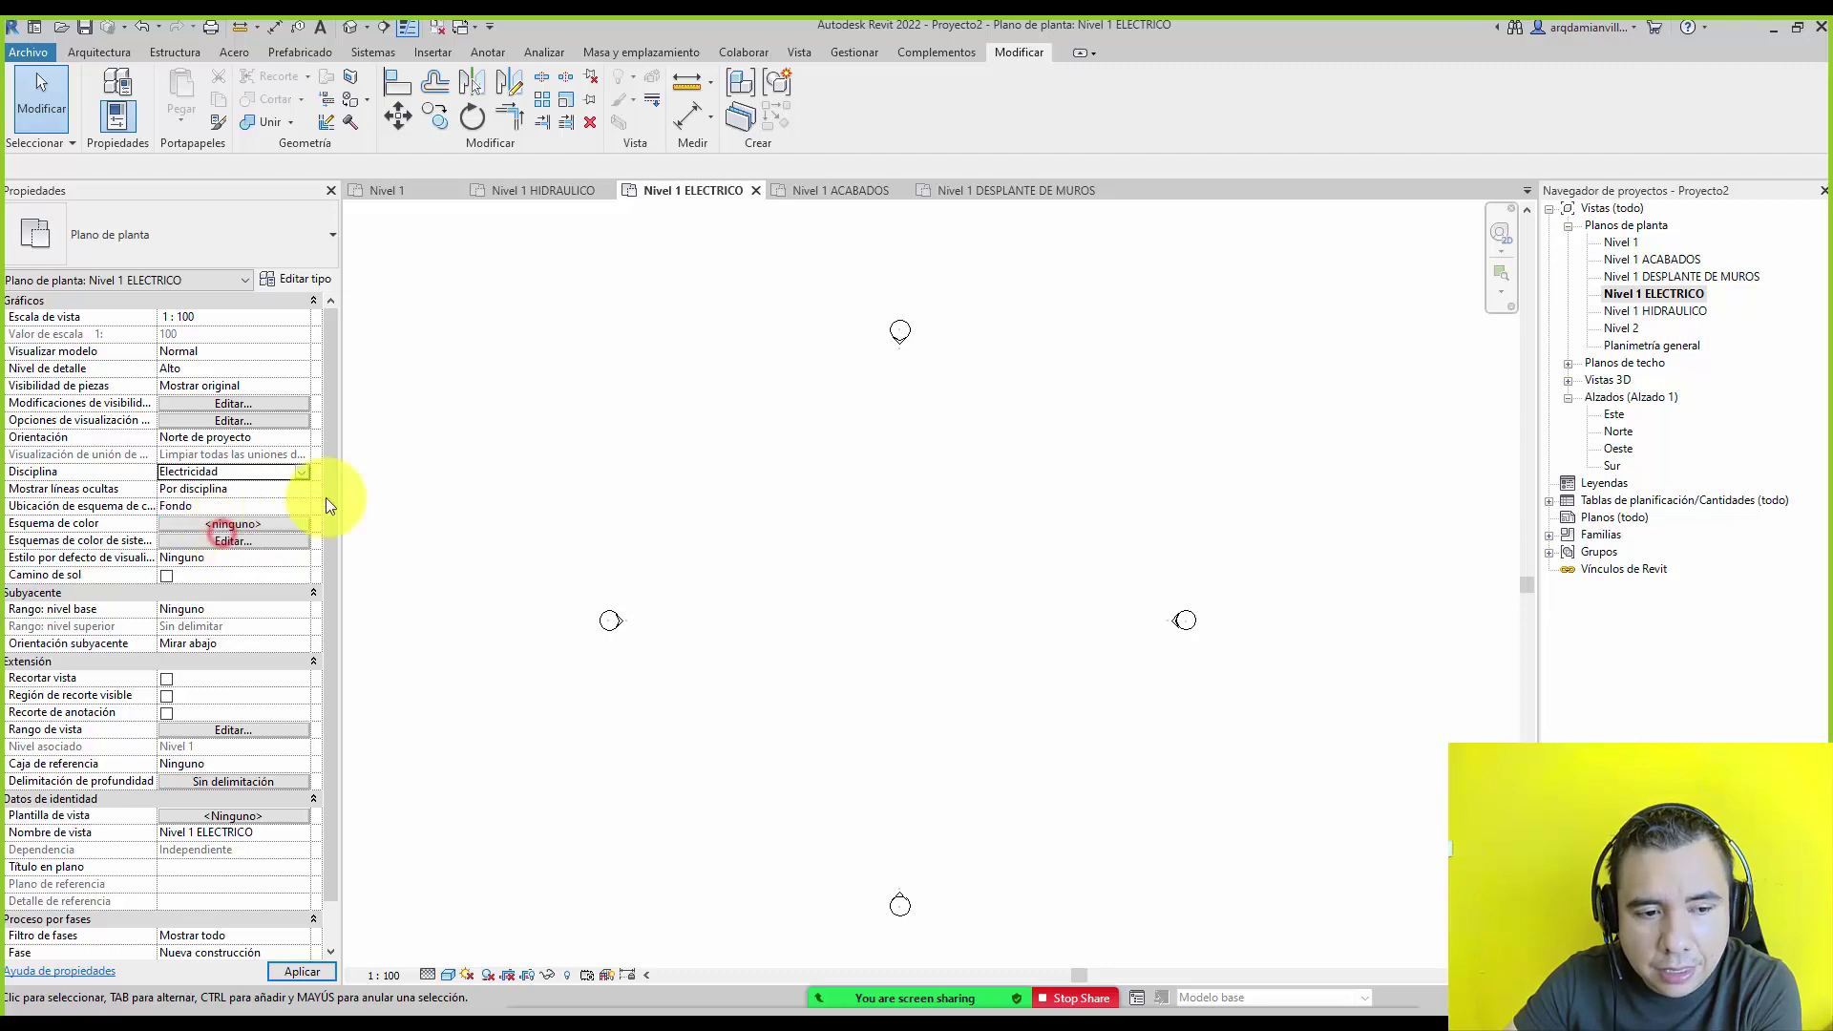
Set the Nivel 1 HIDRAULICO plan's Disciplina to Fontanería.
double_click(1649, 315)
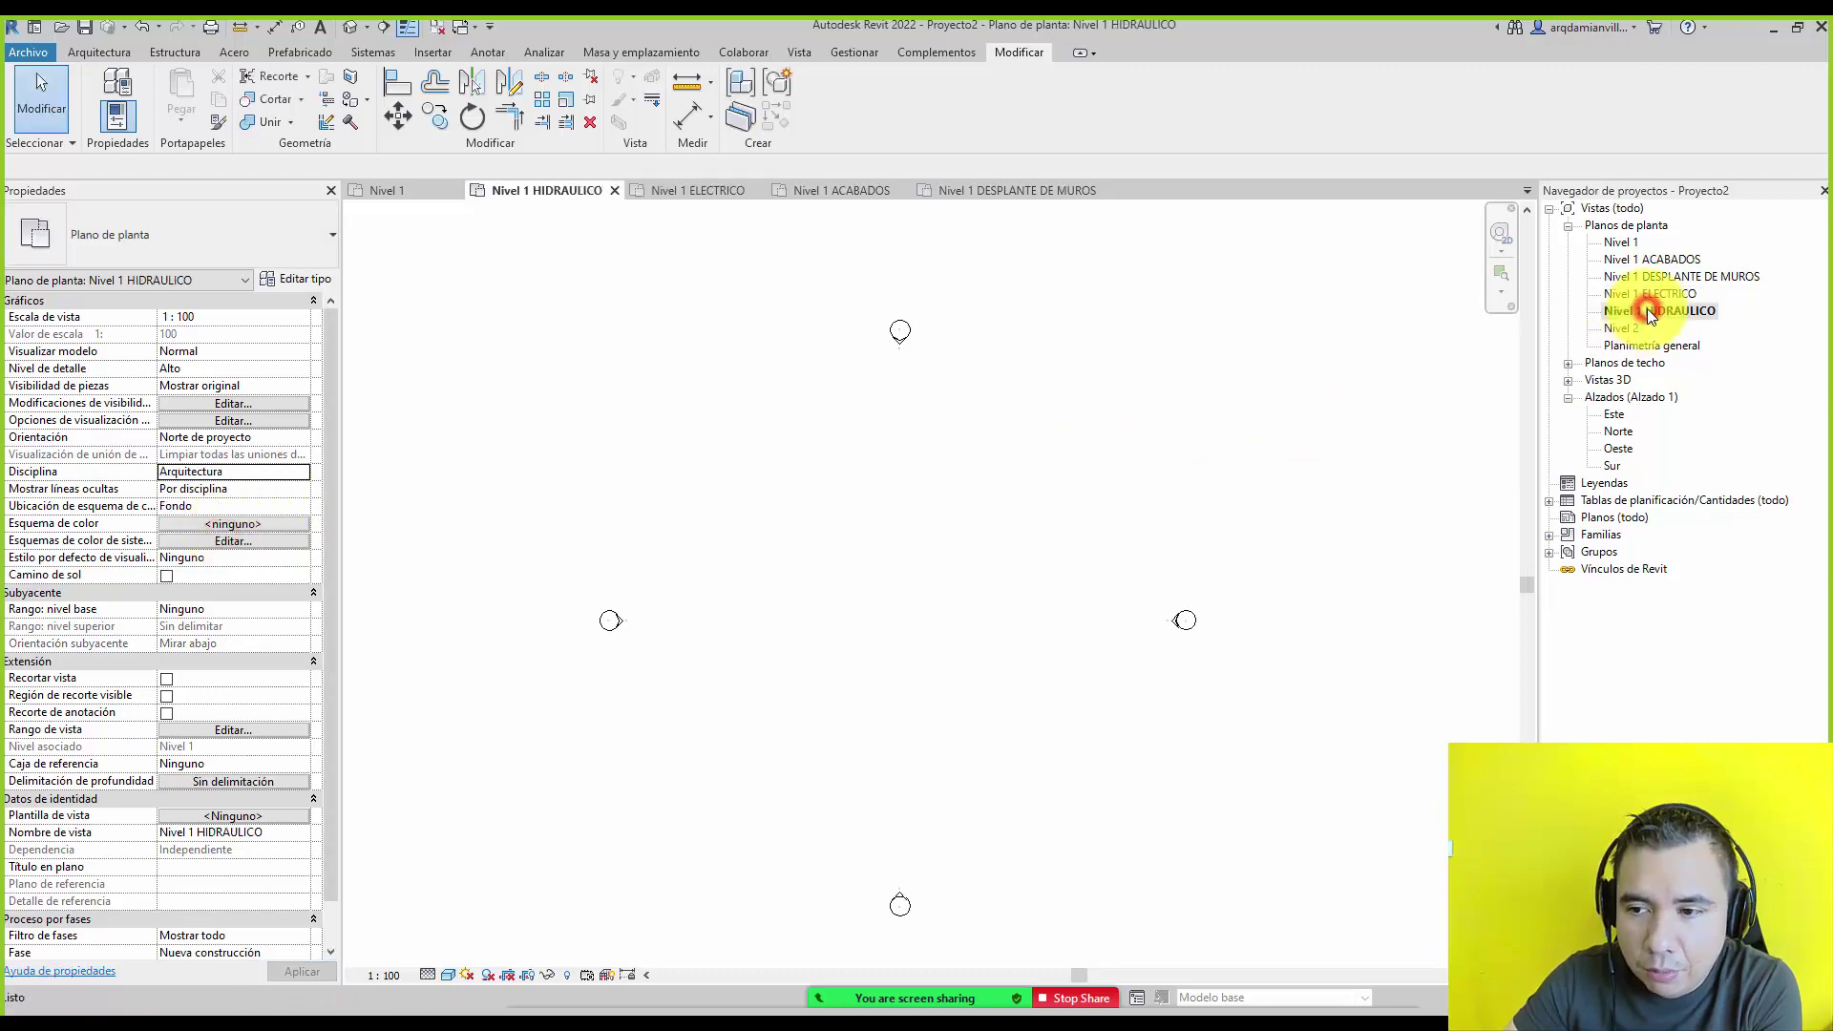
left_click(303, 474)
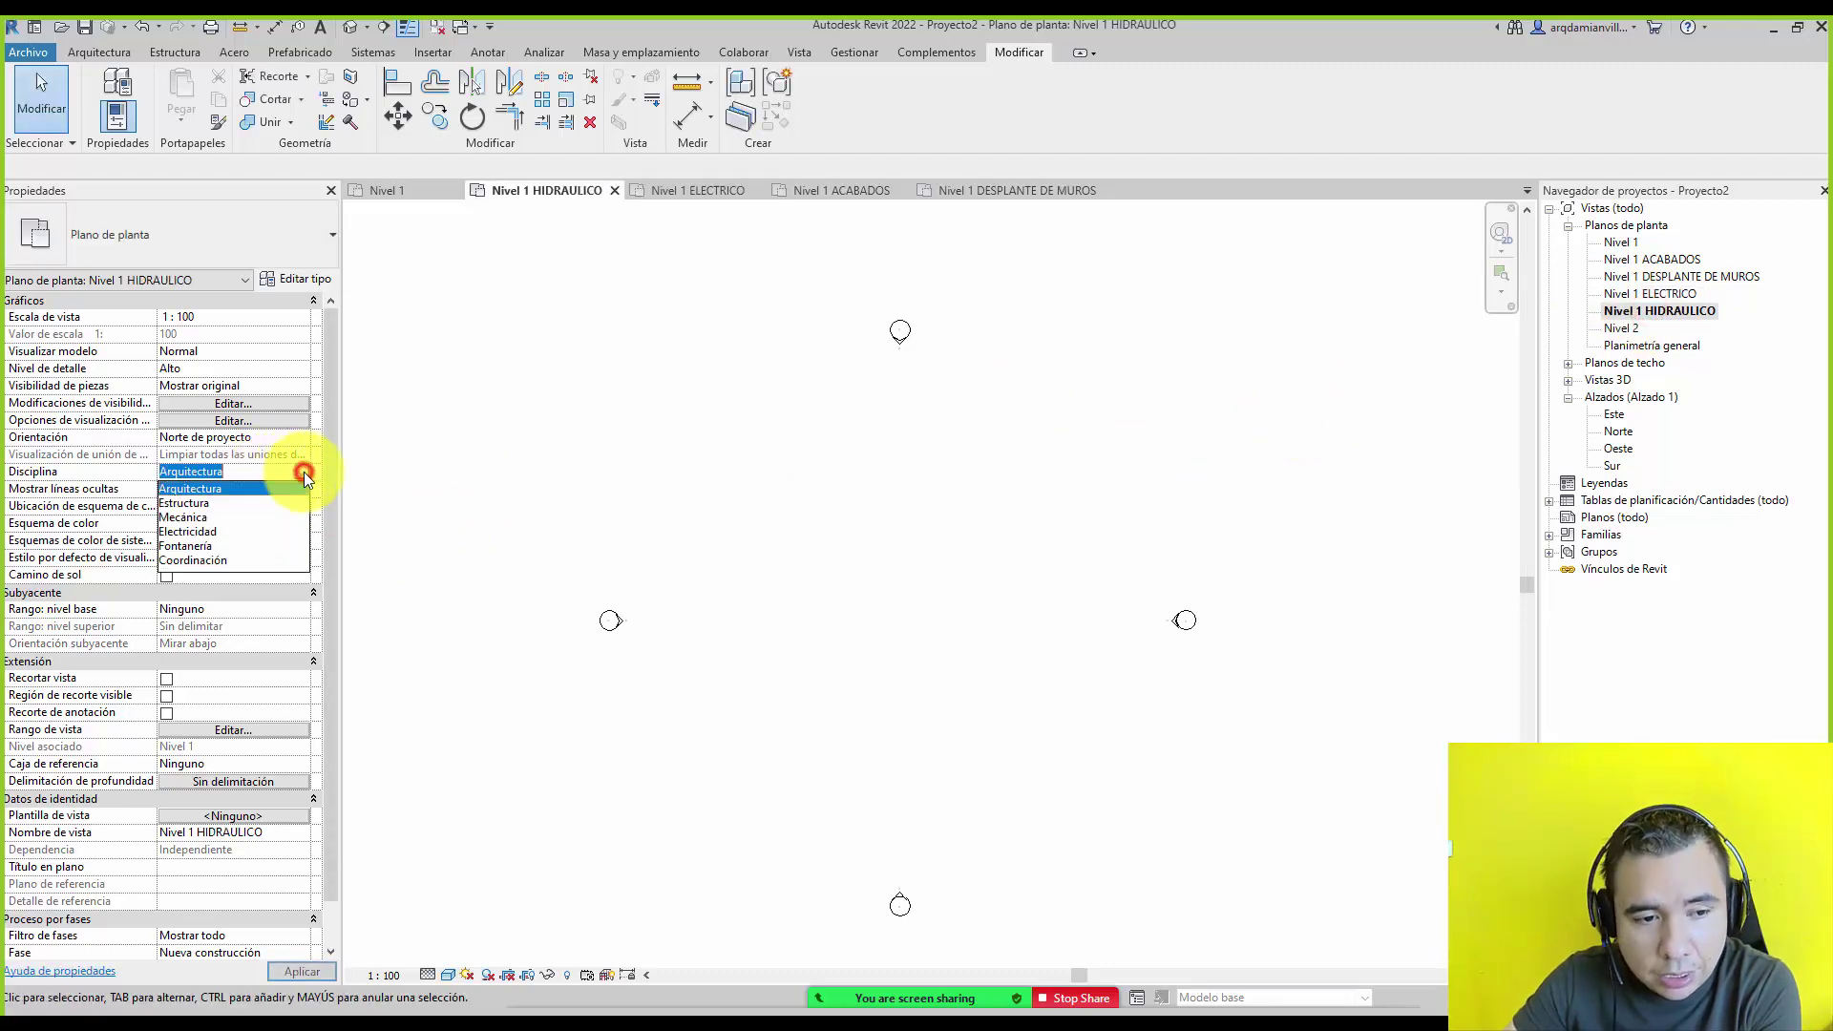
left_click(201, 548)
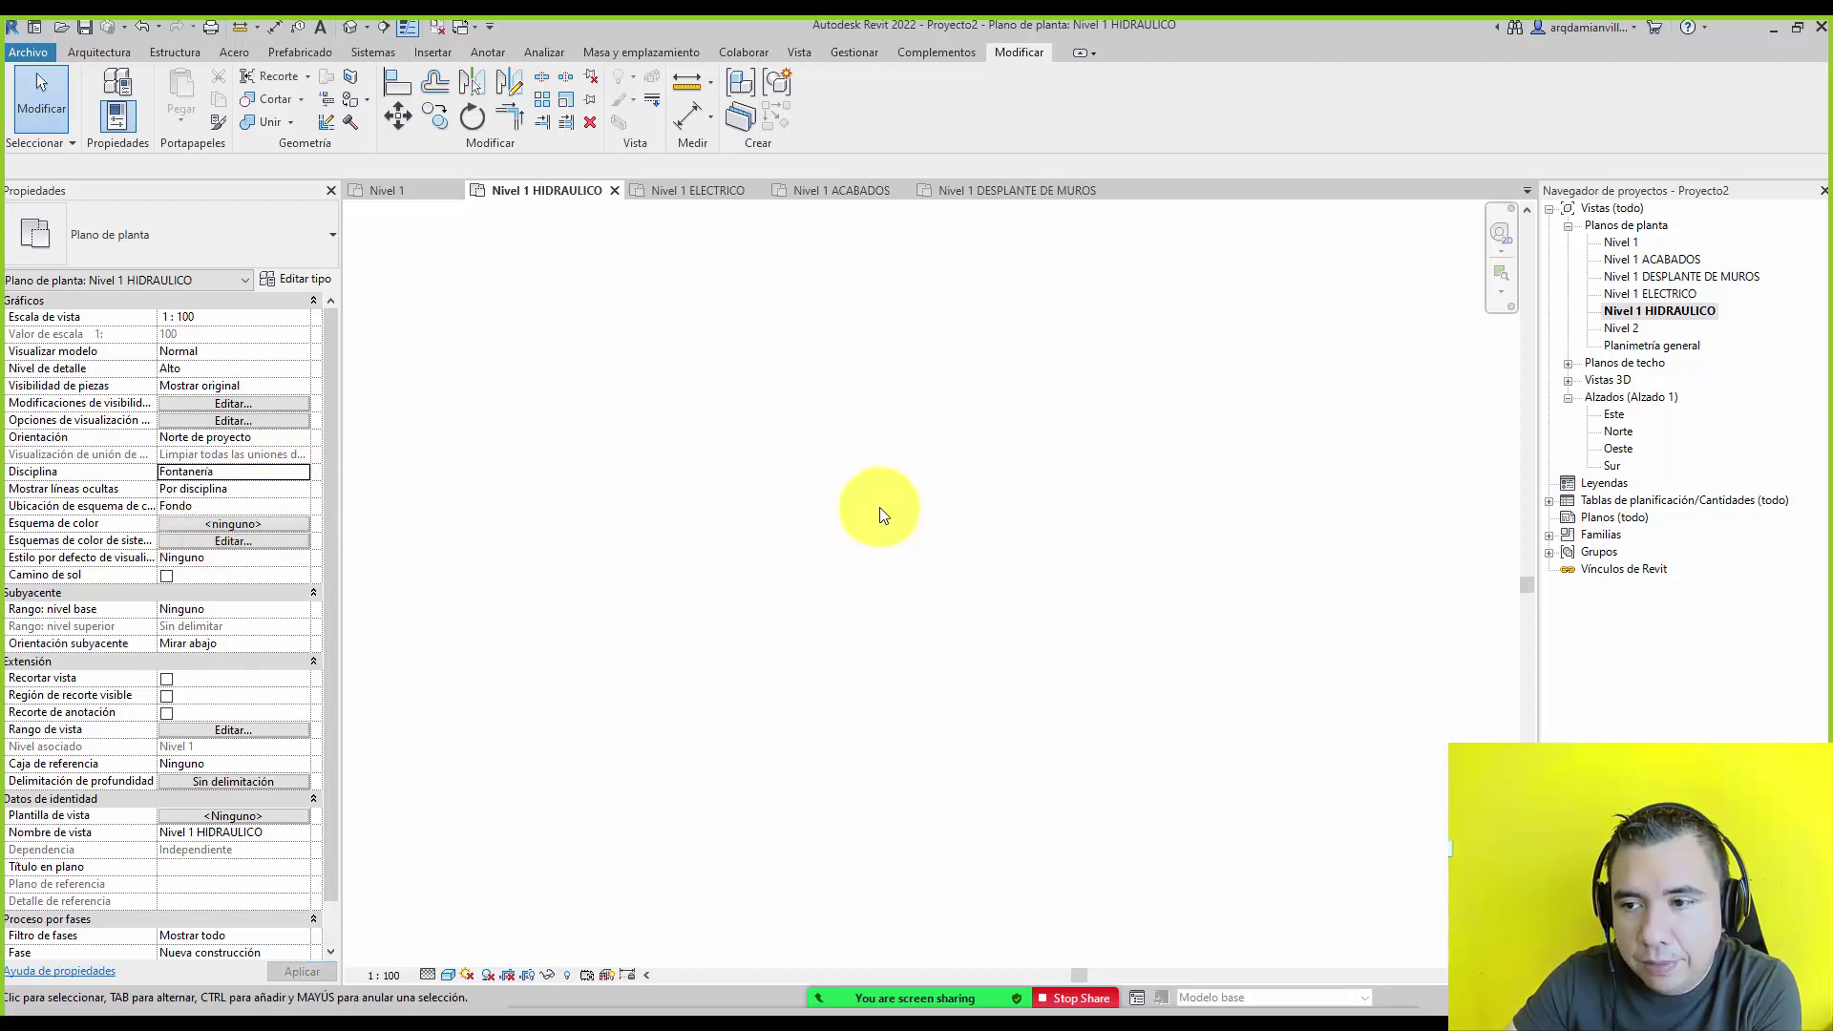
left_click(922, 511)
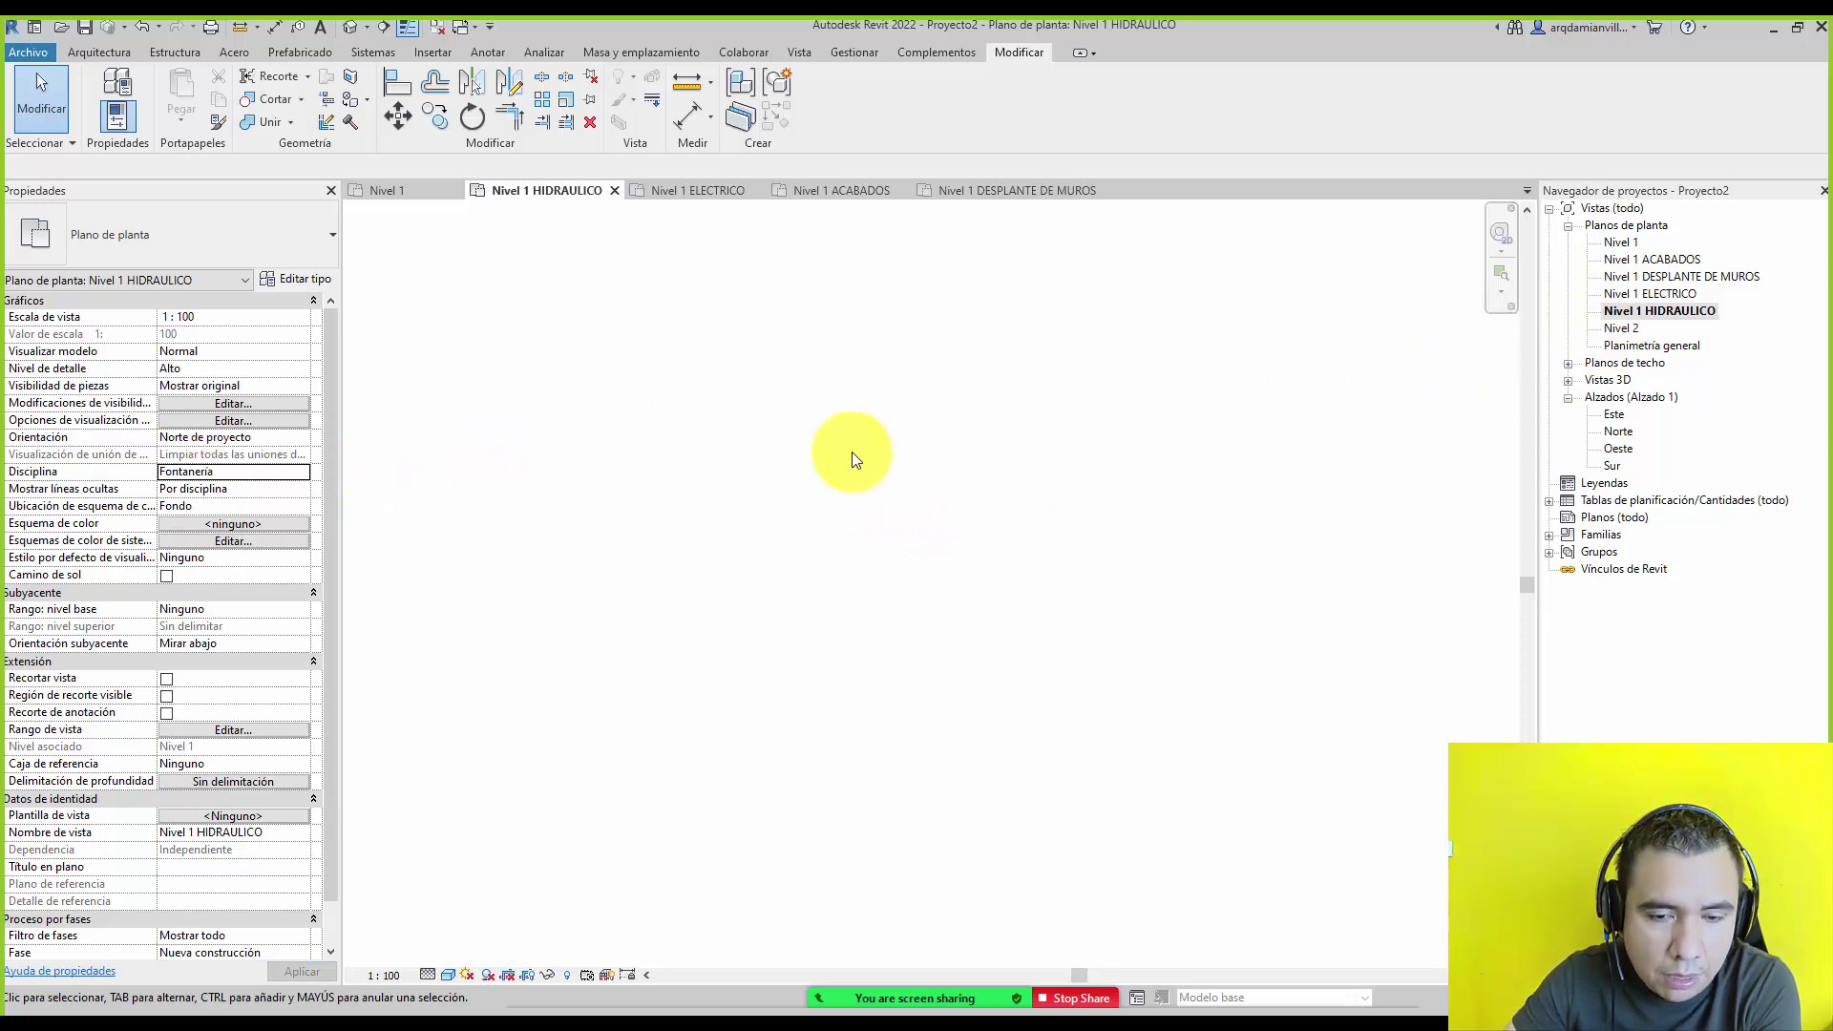
left_click(970, 385)
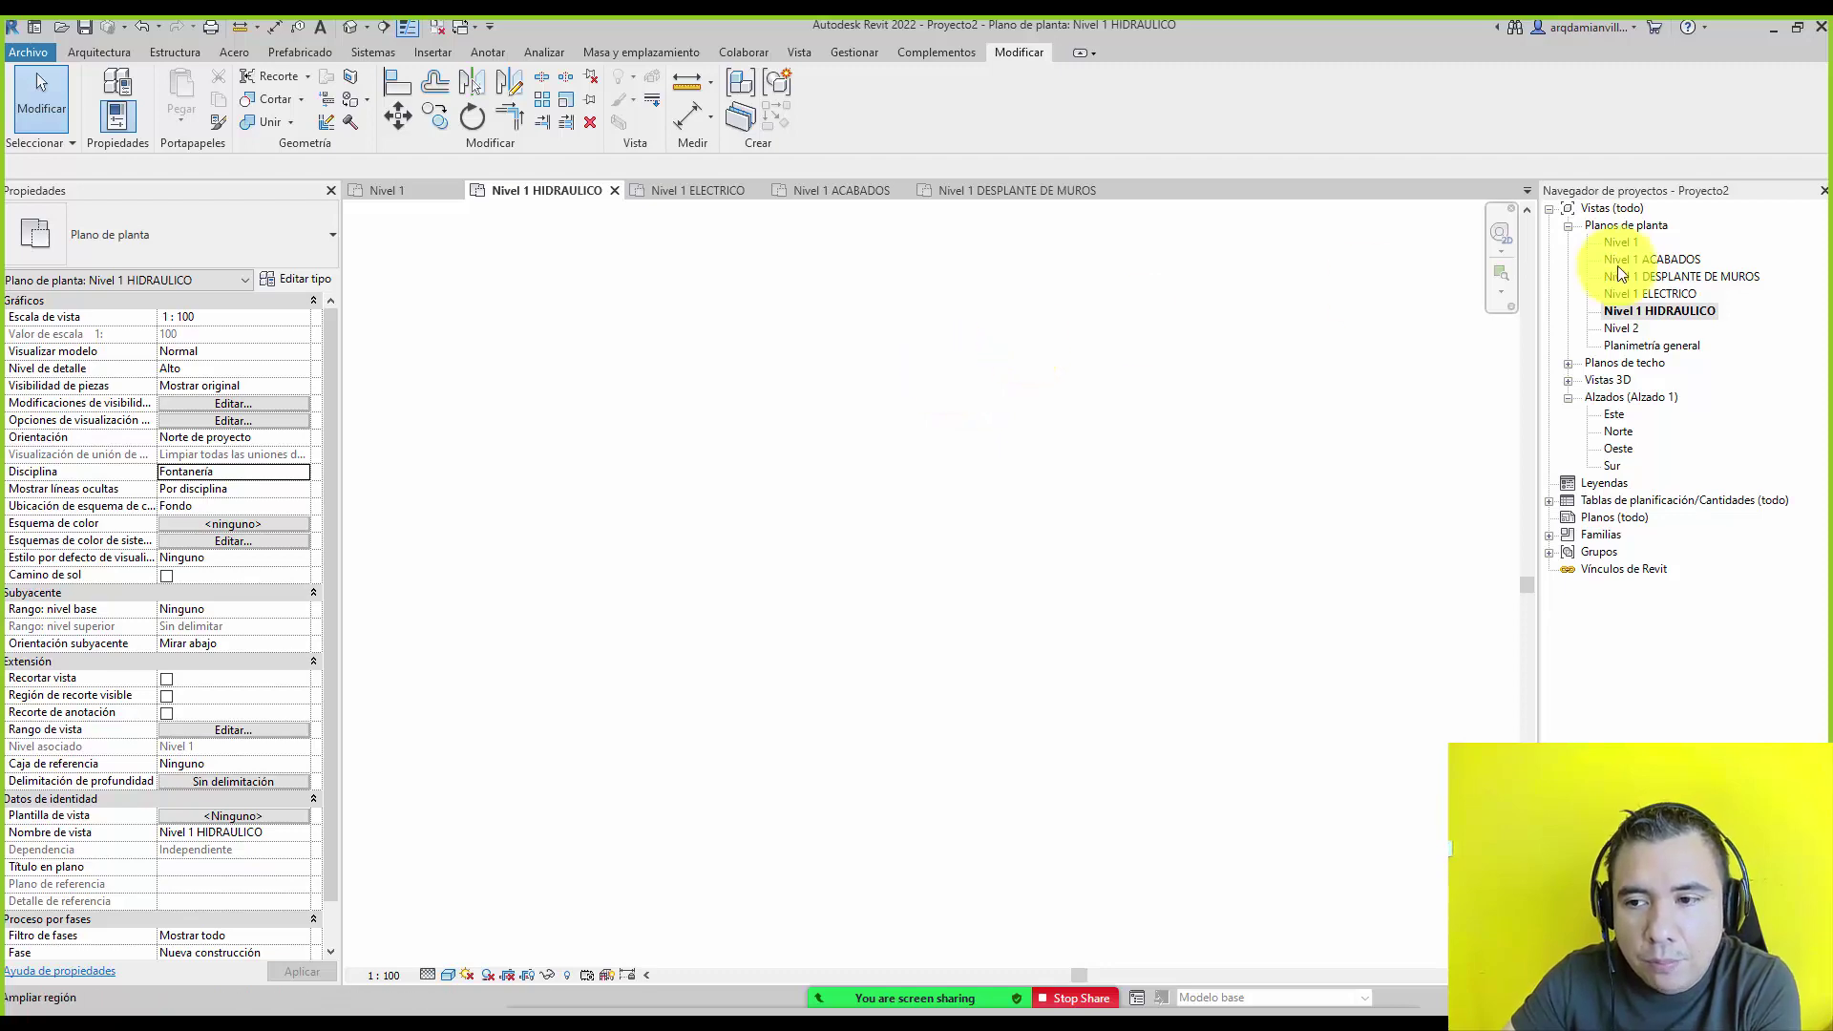
Open Browser Organization settings, check the Planos schemes, then return to the Vistas schemes.
right_click(1602, 210)
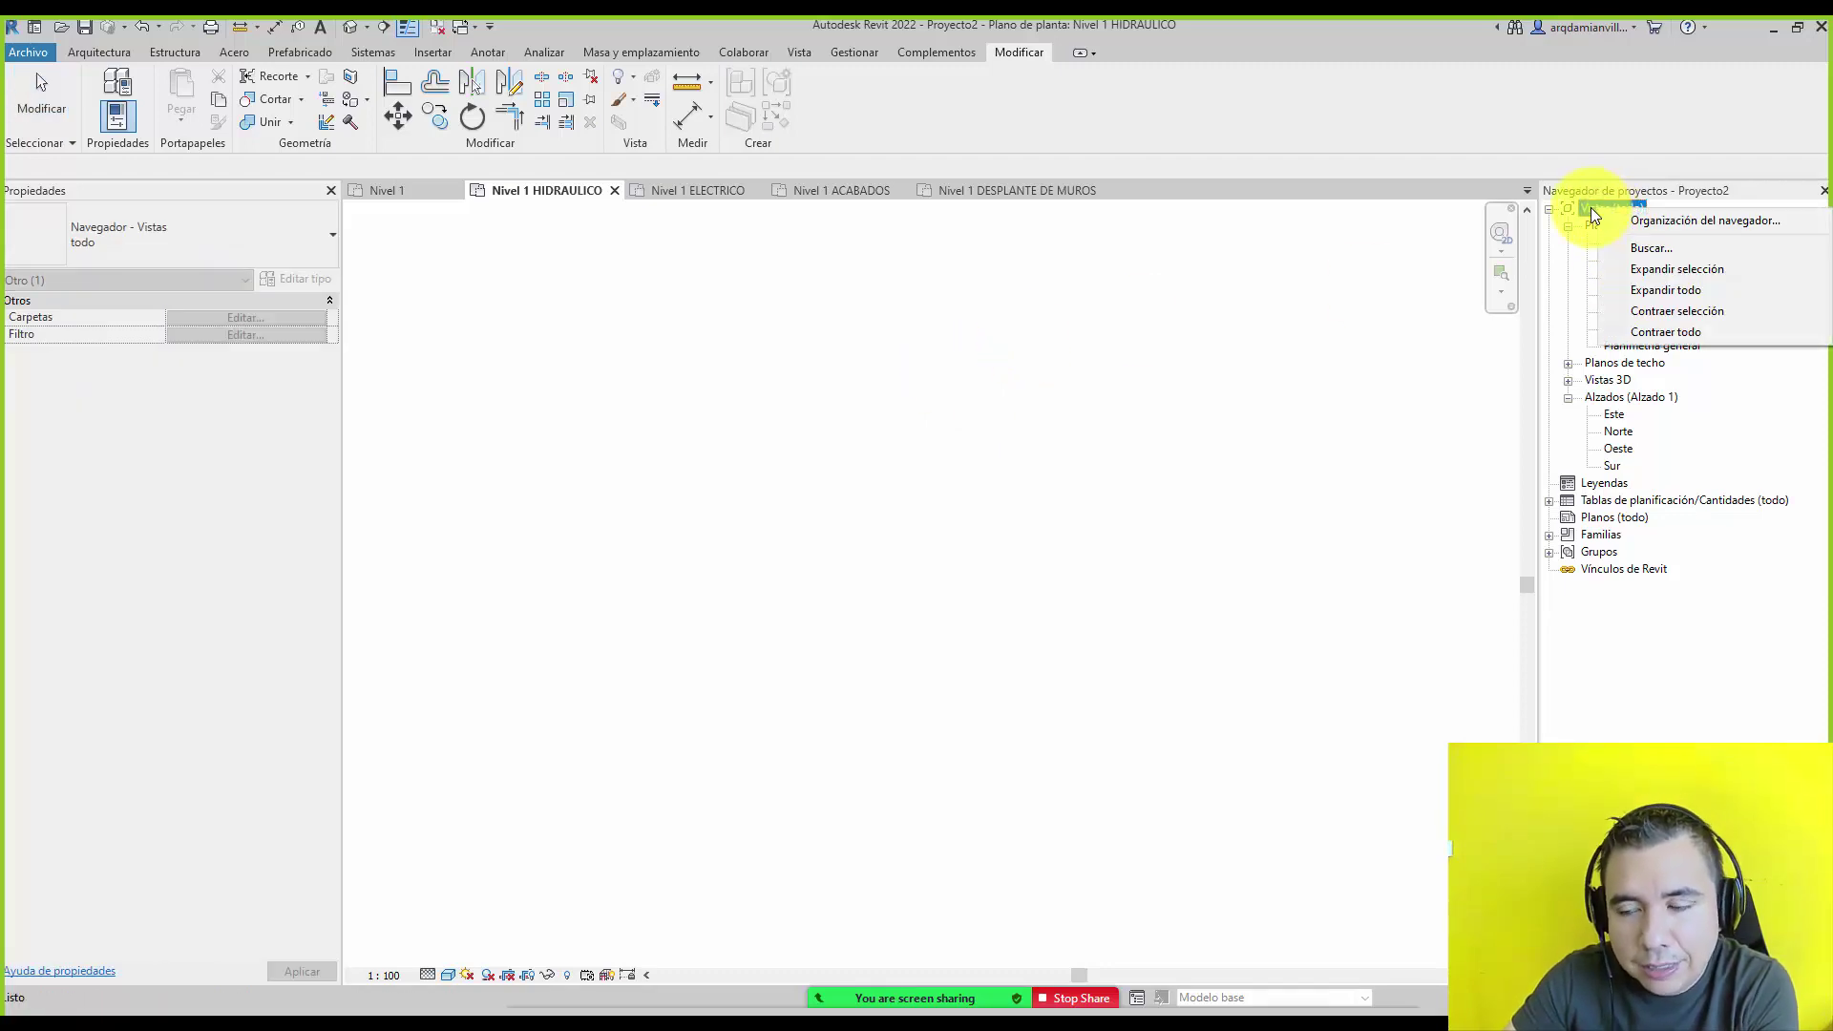
left_click(1646, 221)
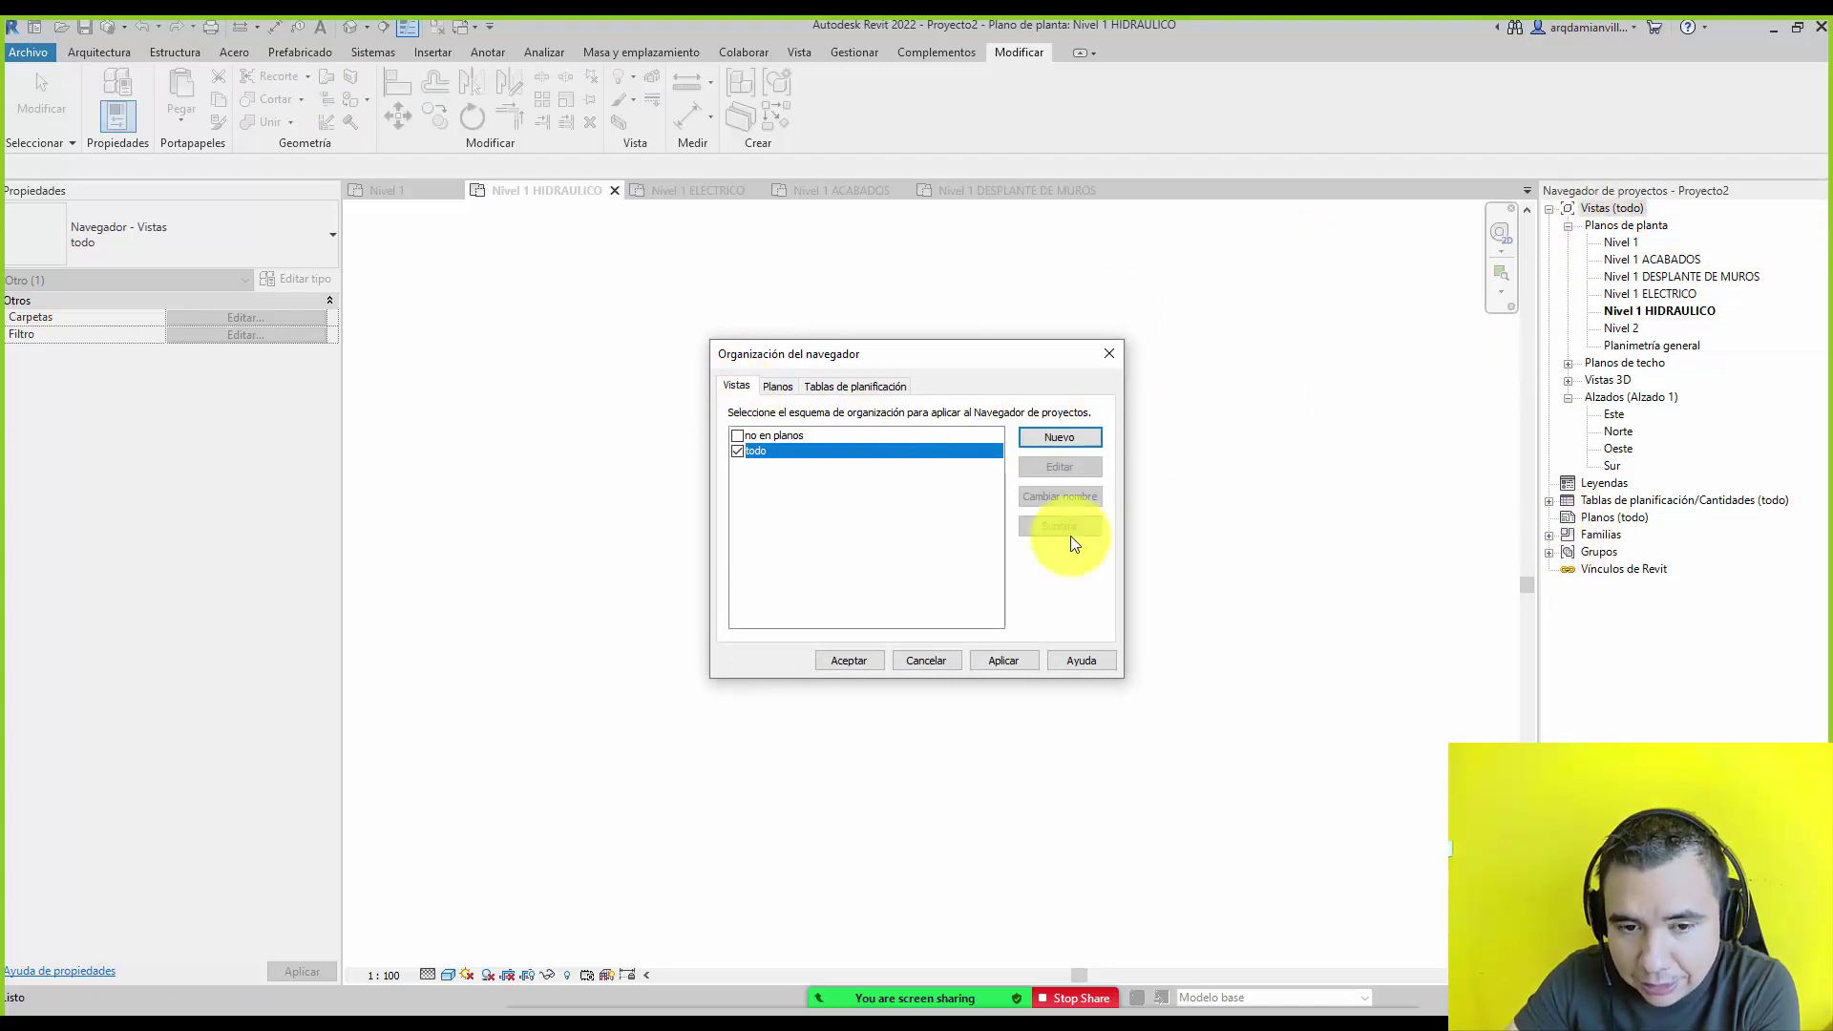
left_click(777, 388)
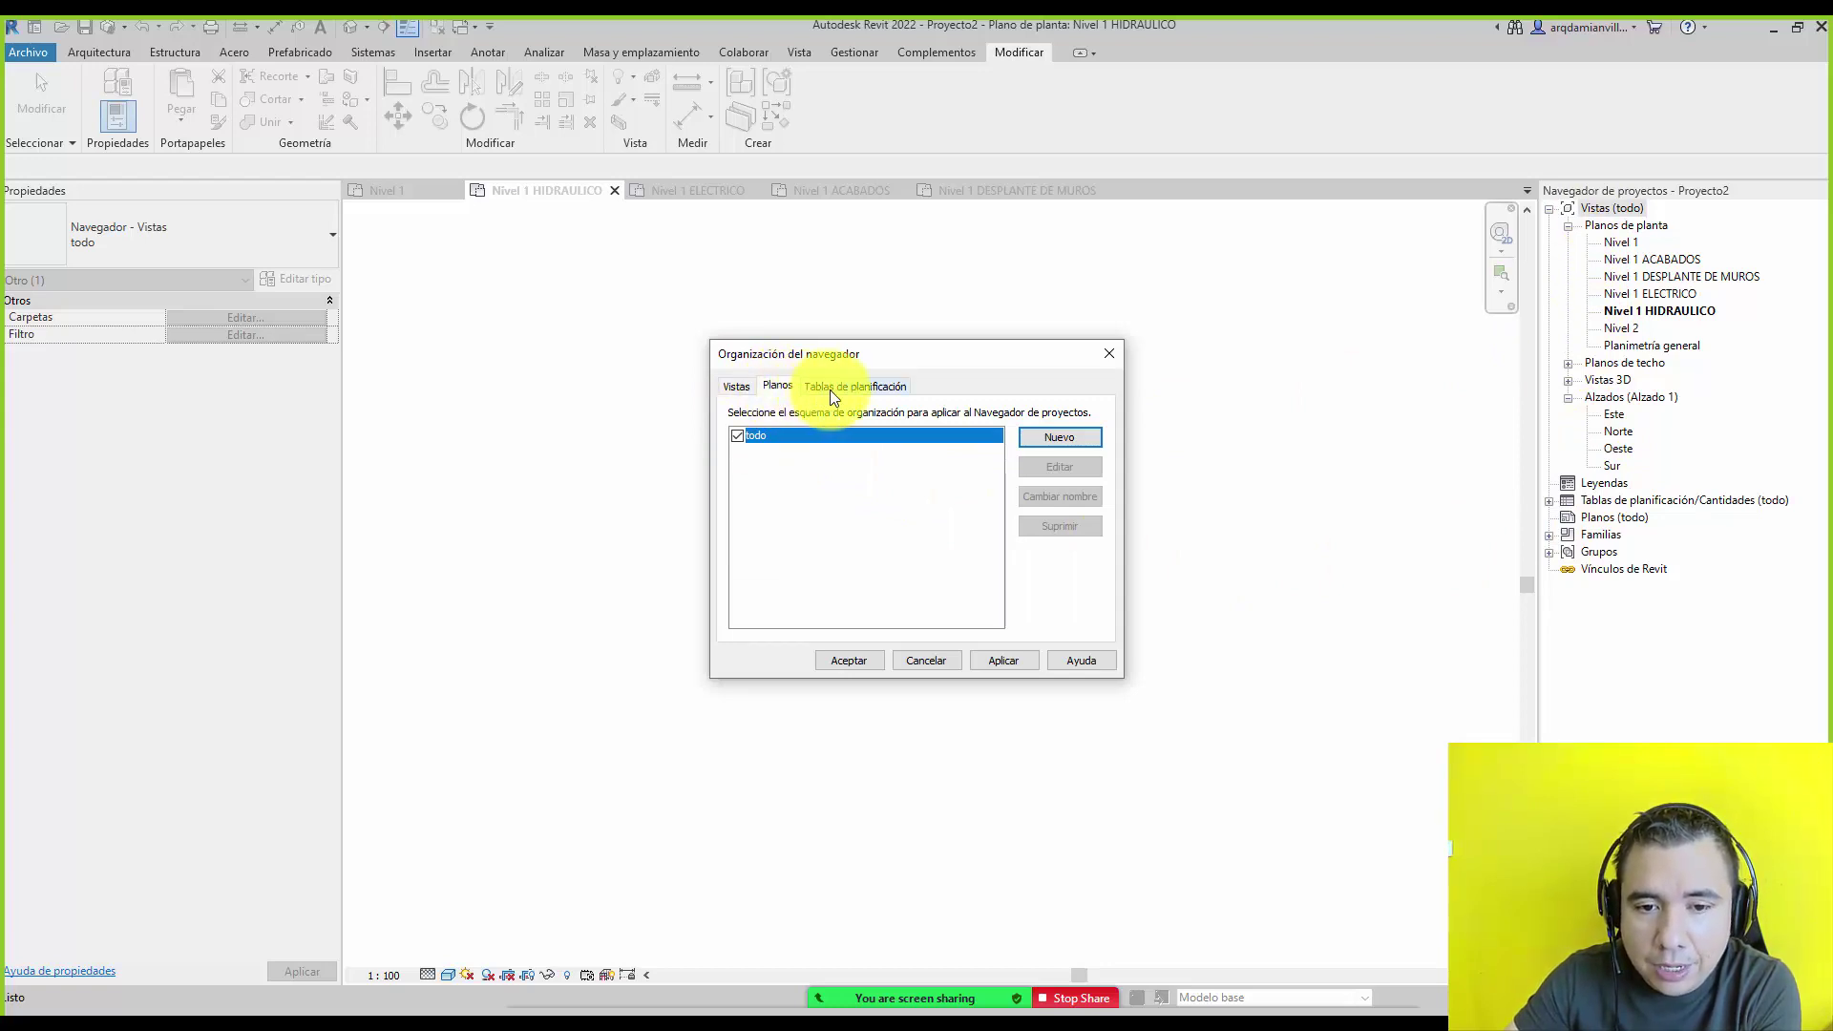
left_click(736, 387)
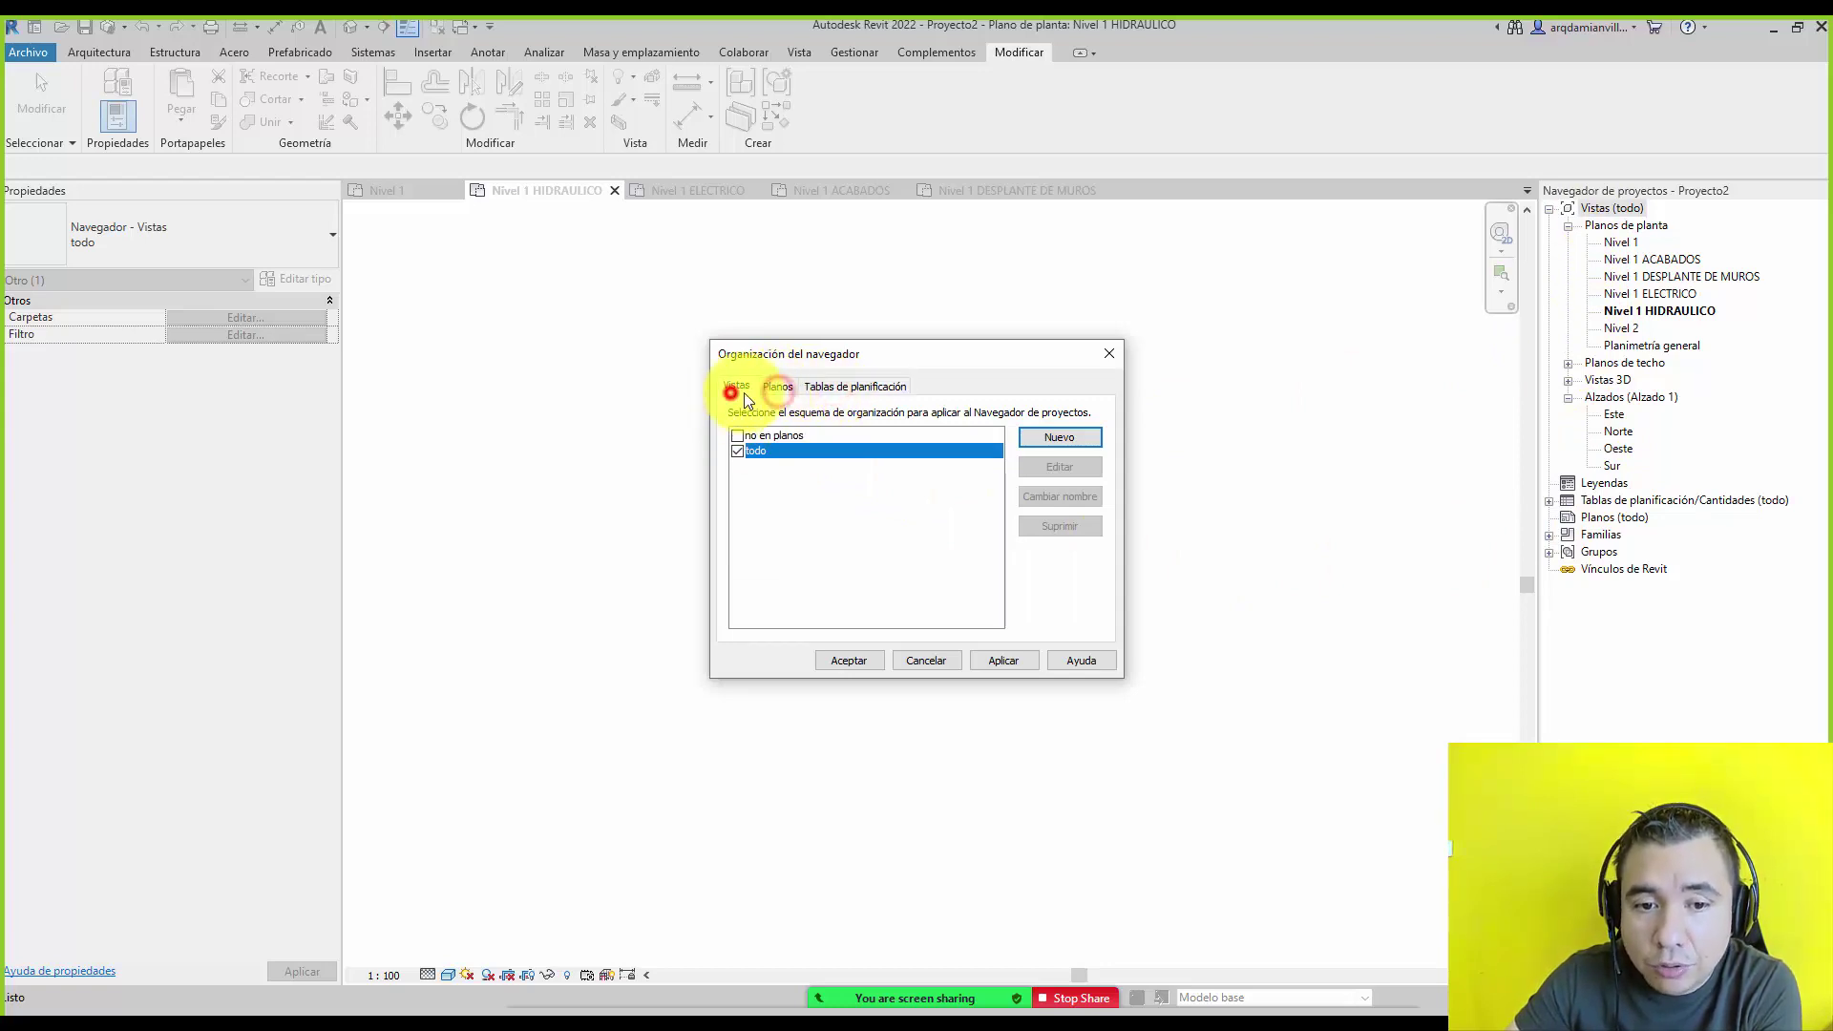
left_click(736, 387)
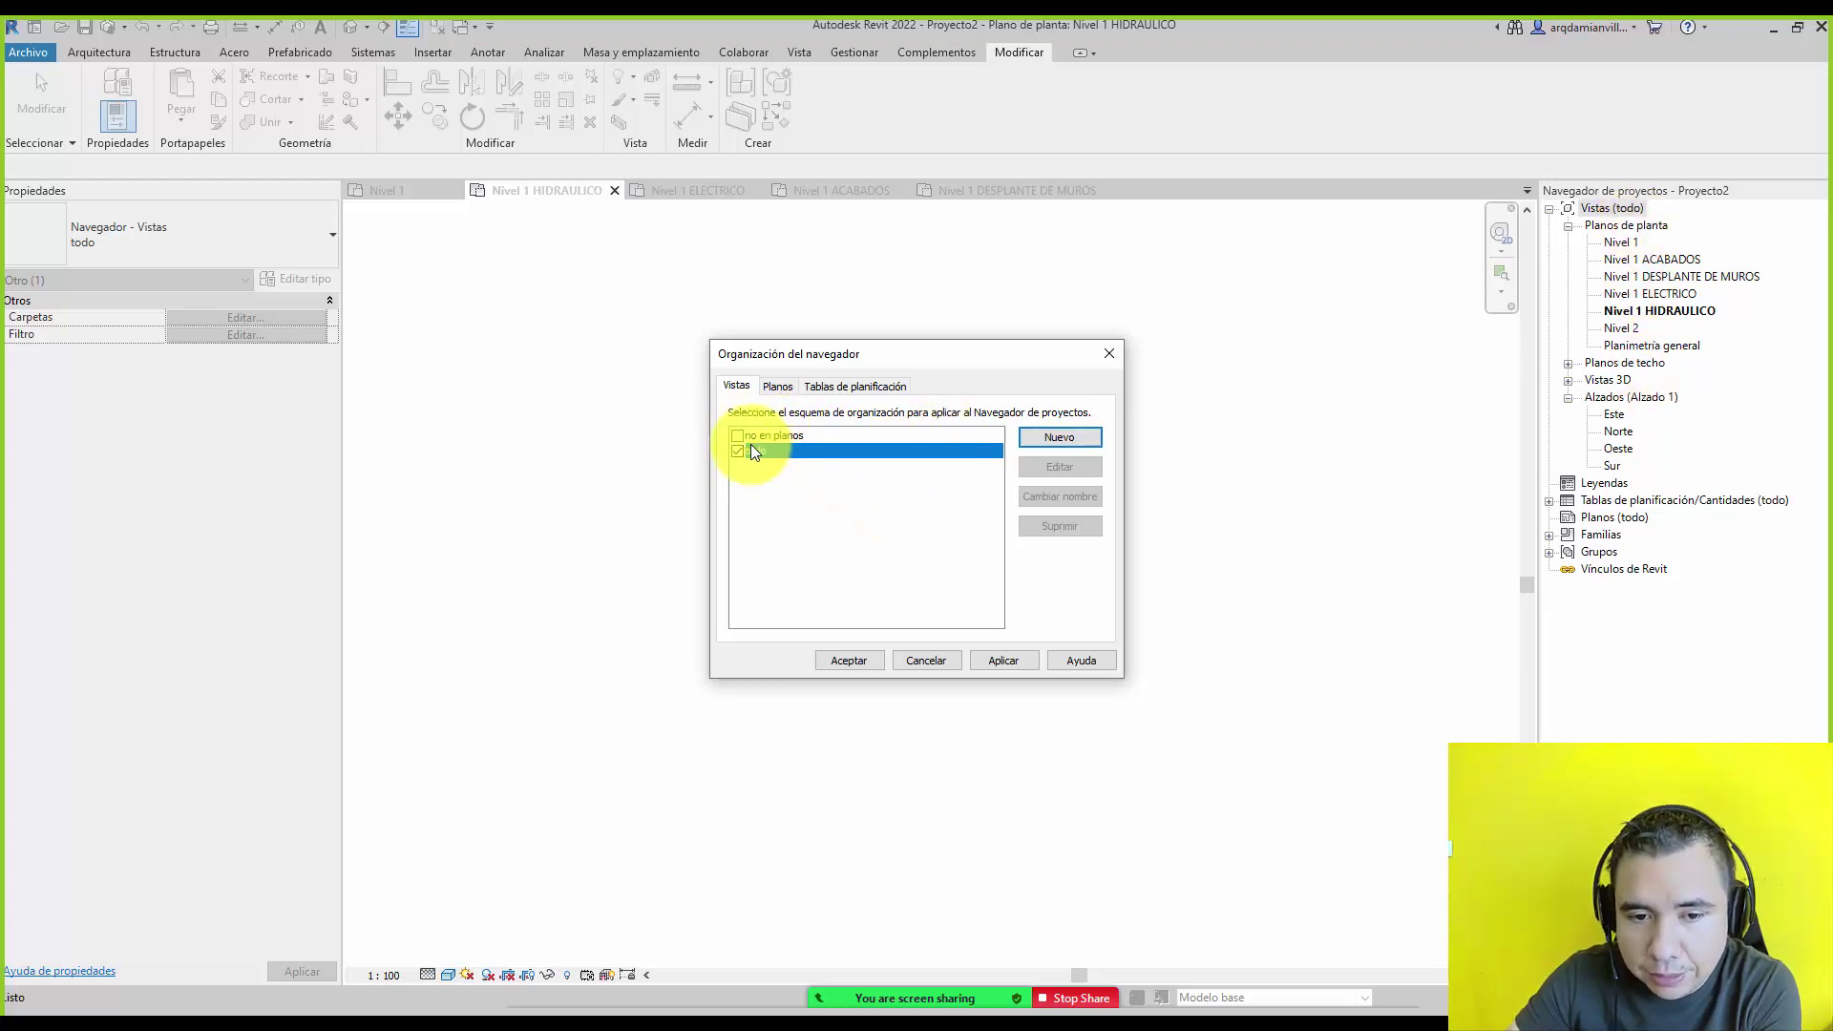
Create a new browser organization scheme named DISCIPLINA.
left_click(1047, 442)
type("DI")
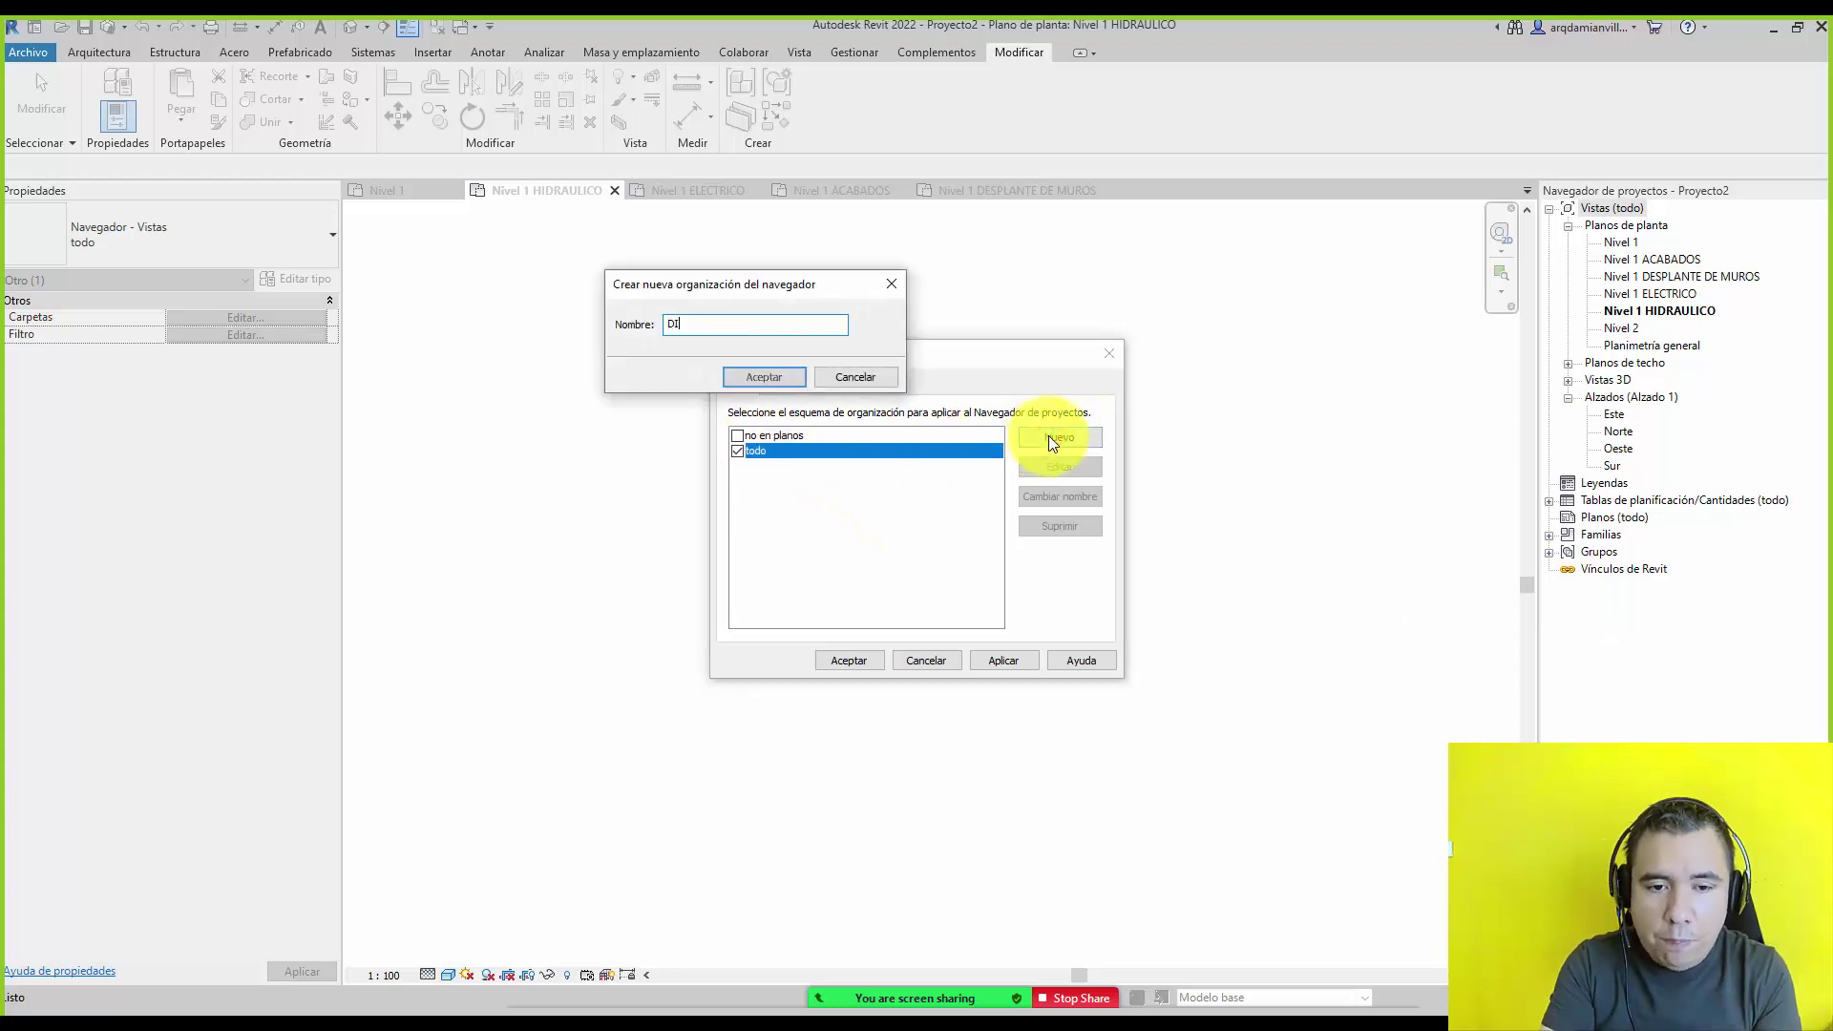
type("SCIPLINA")
key("Return")
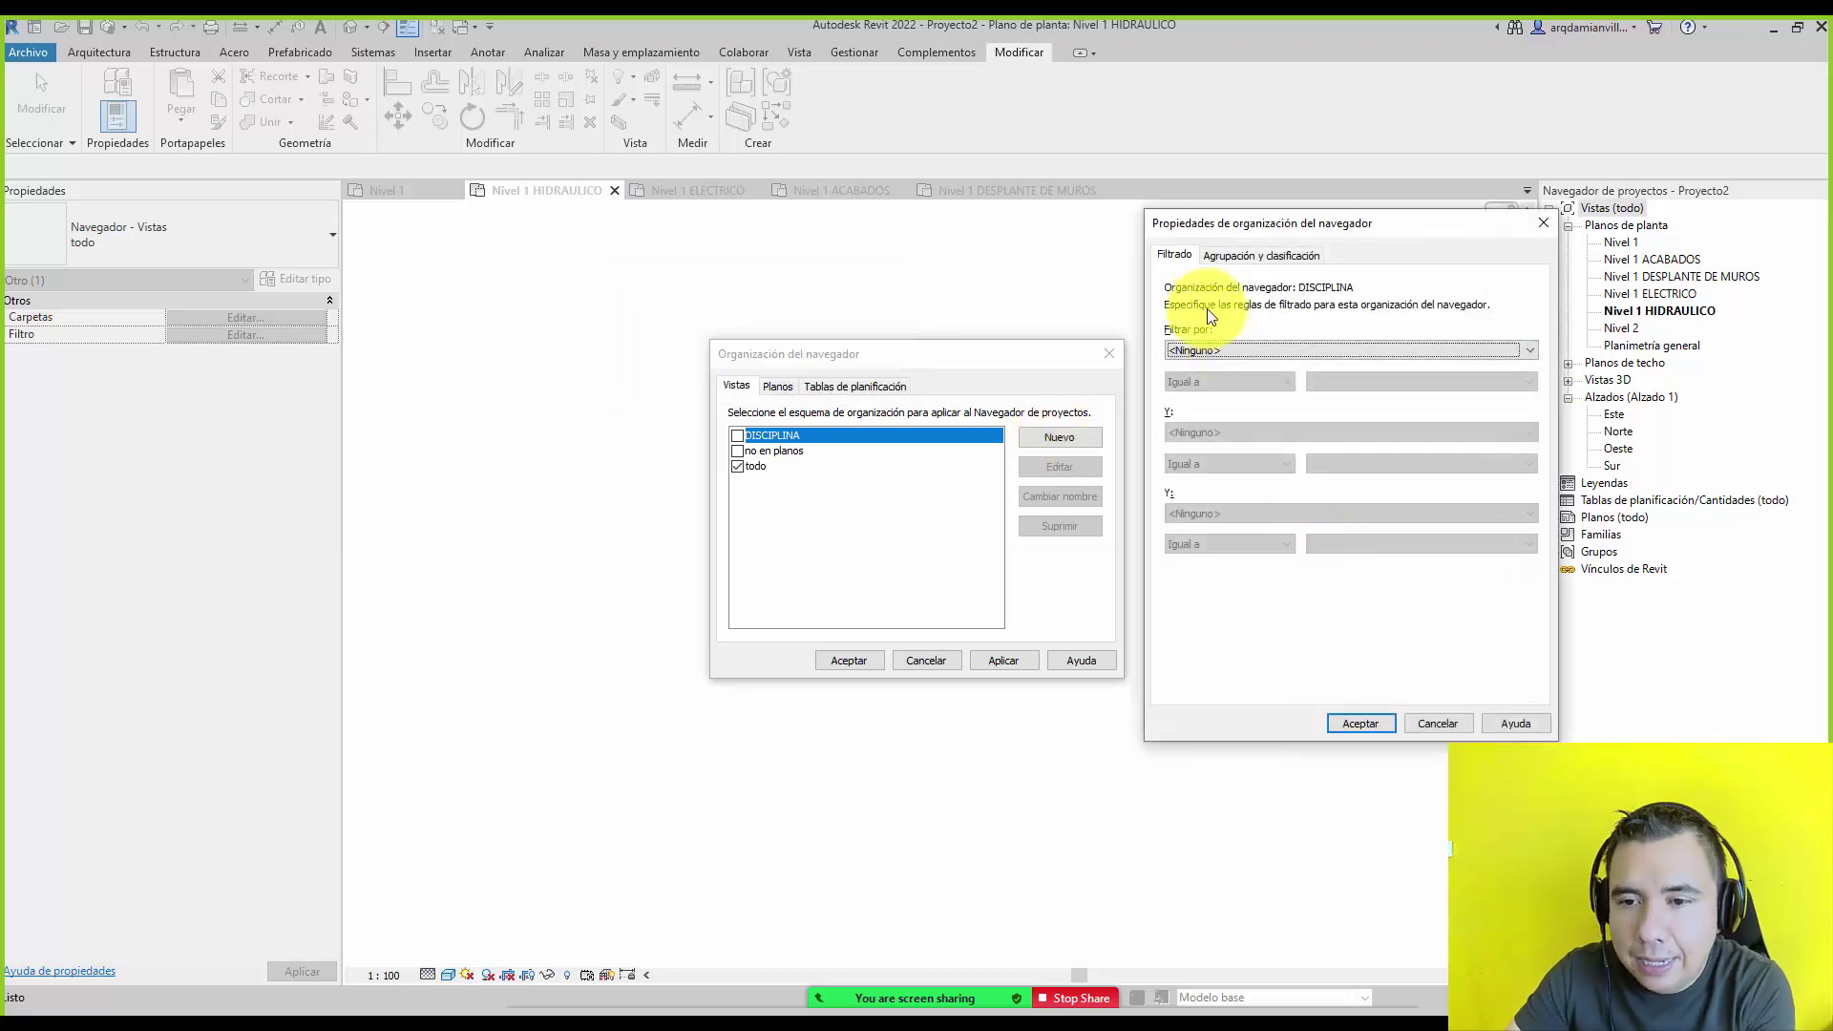
Group DISCIPLINA by Disciplina, then Familia y tipo, sorted by Nombre de vista.
left_click(1241, 258)
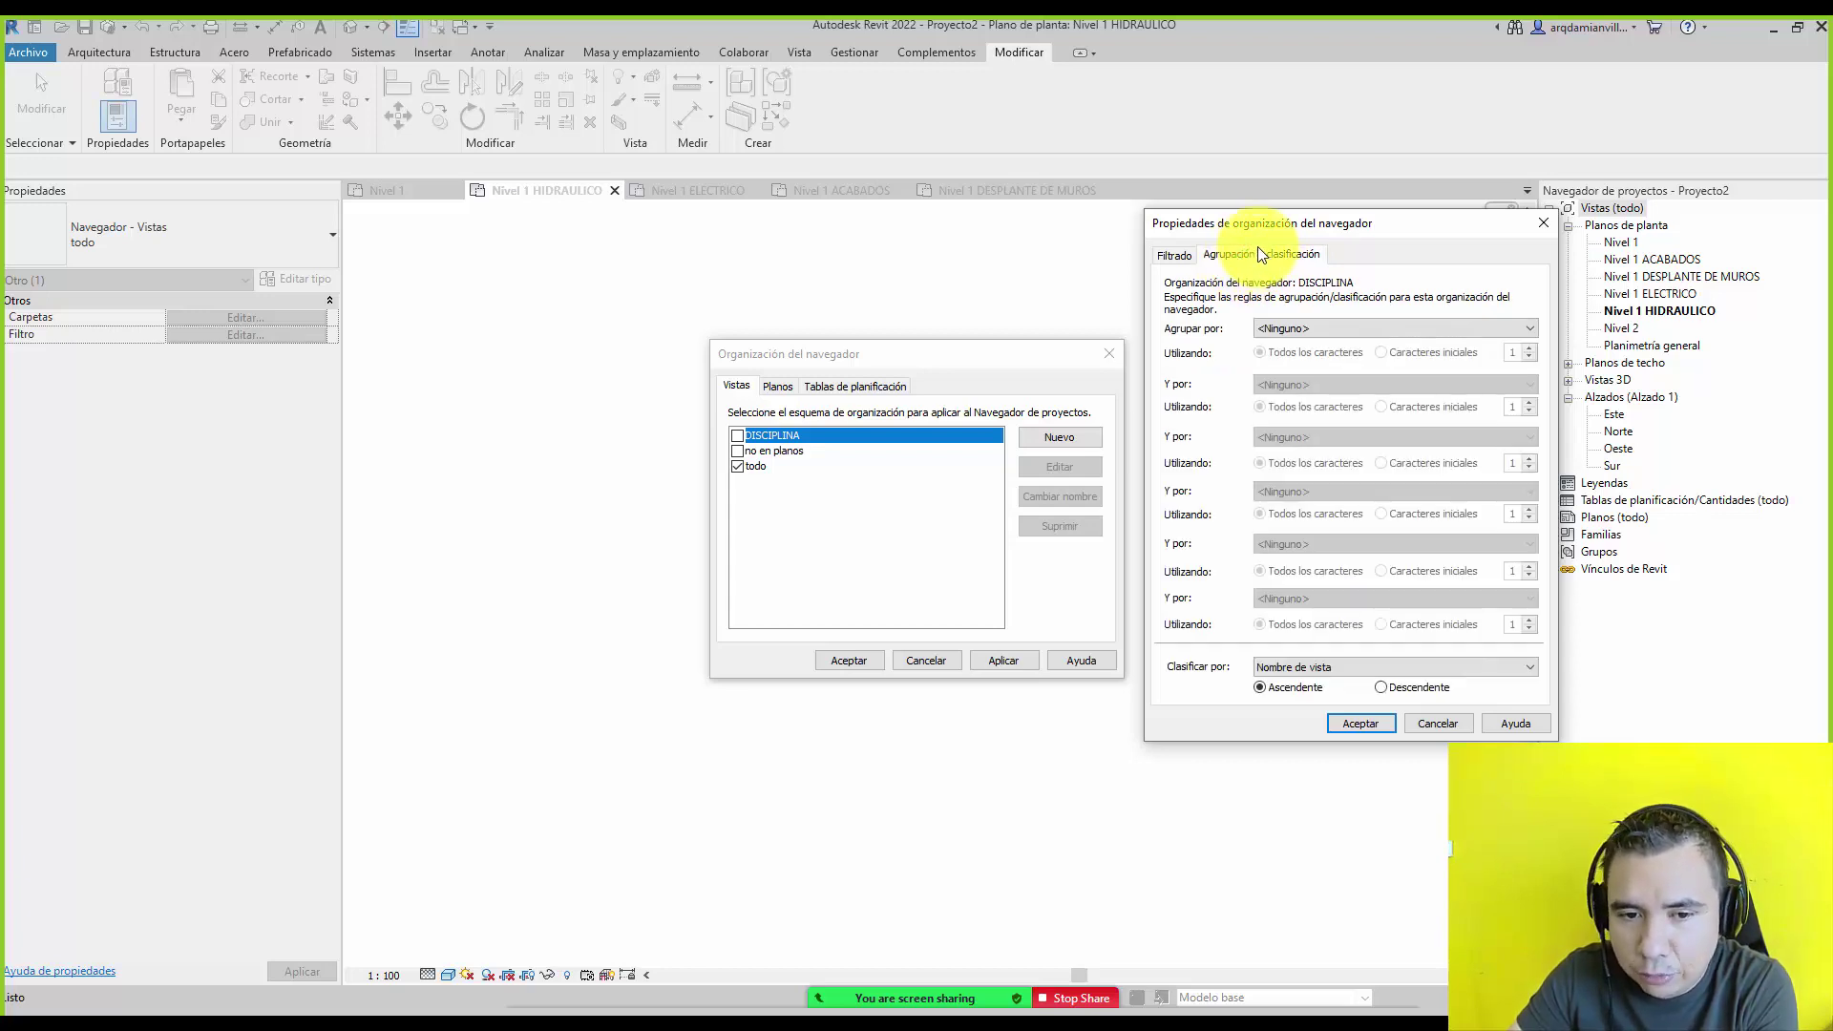
left_click(1337, 329)
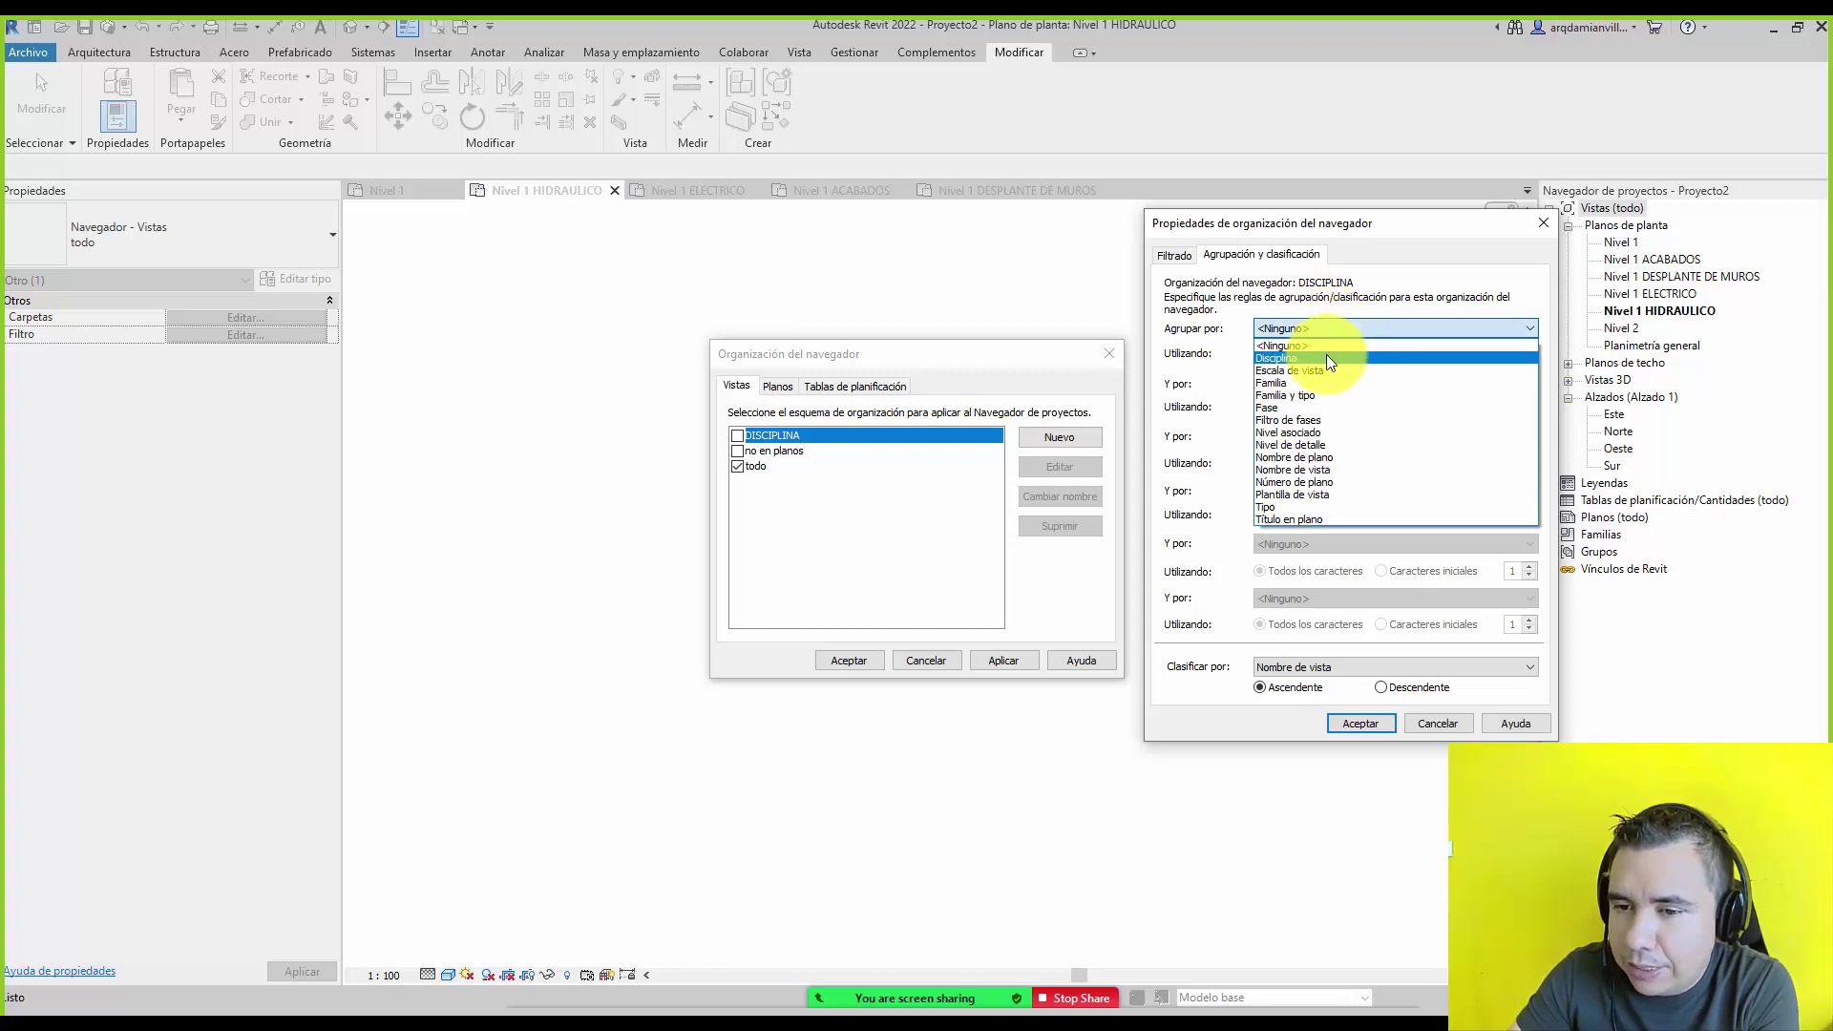
left_click(1327, 355)
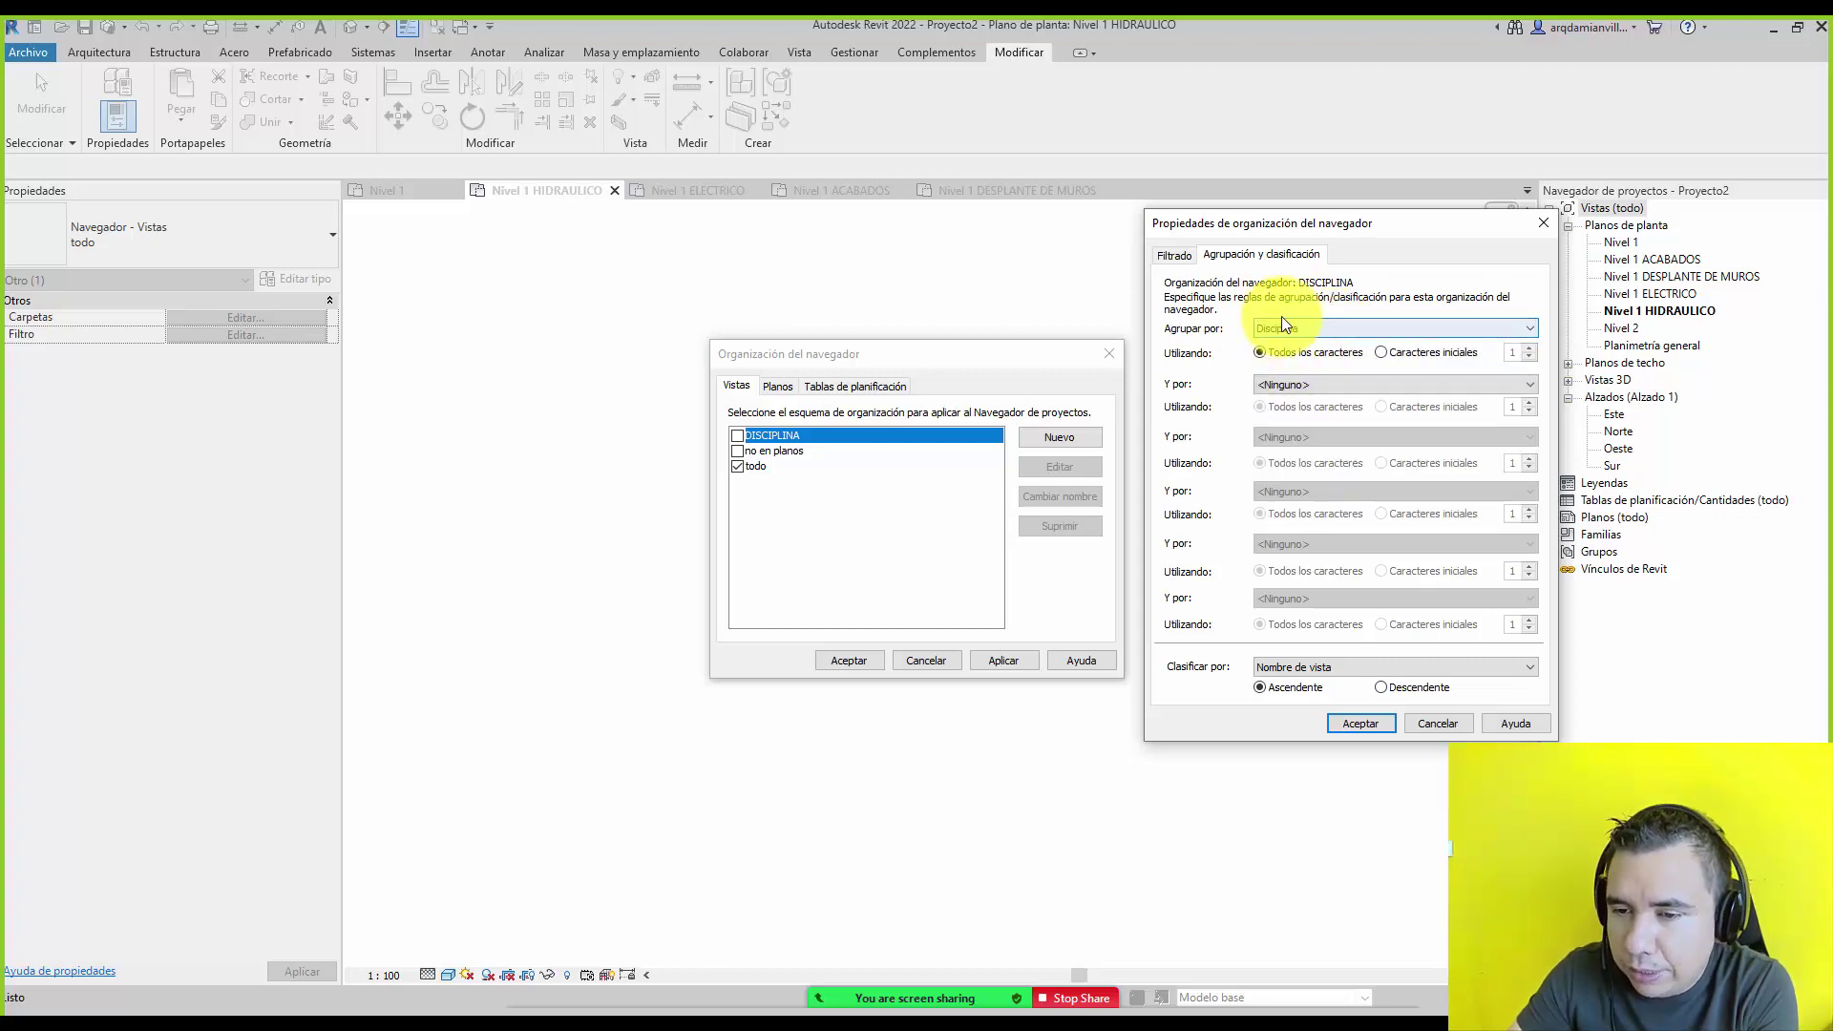
left_click(1270, 386)
left_click(1309, 451)
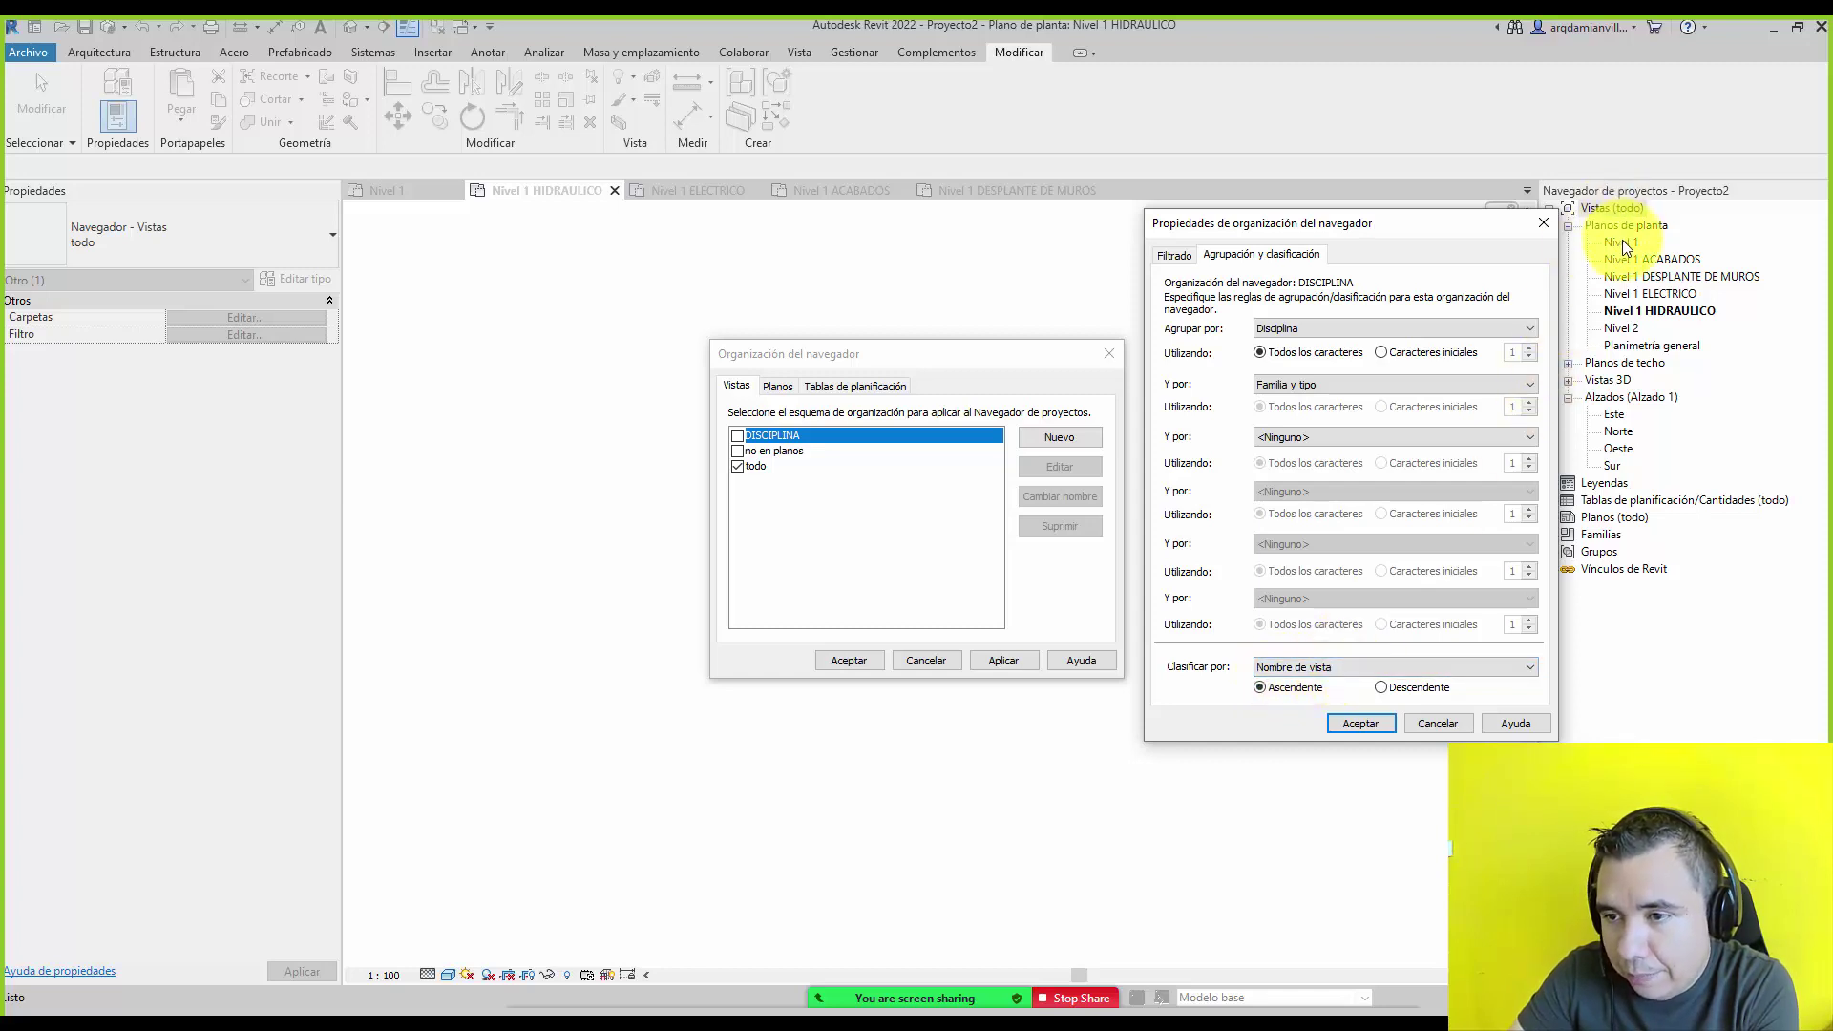
left_click(1292, 669)
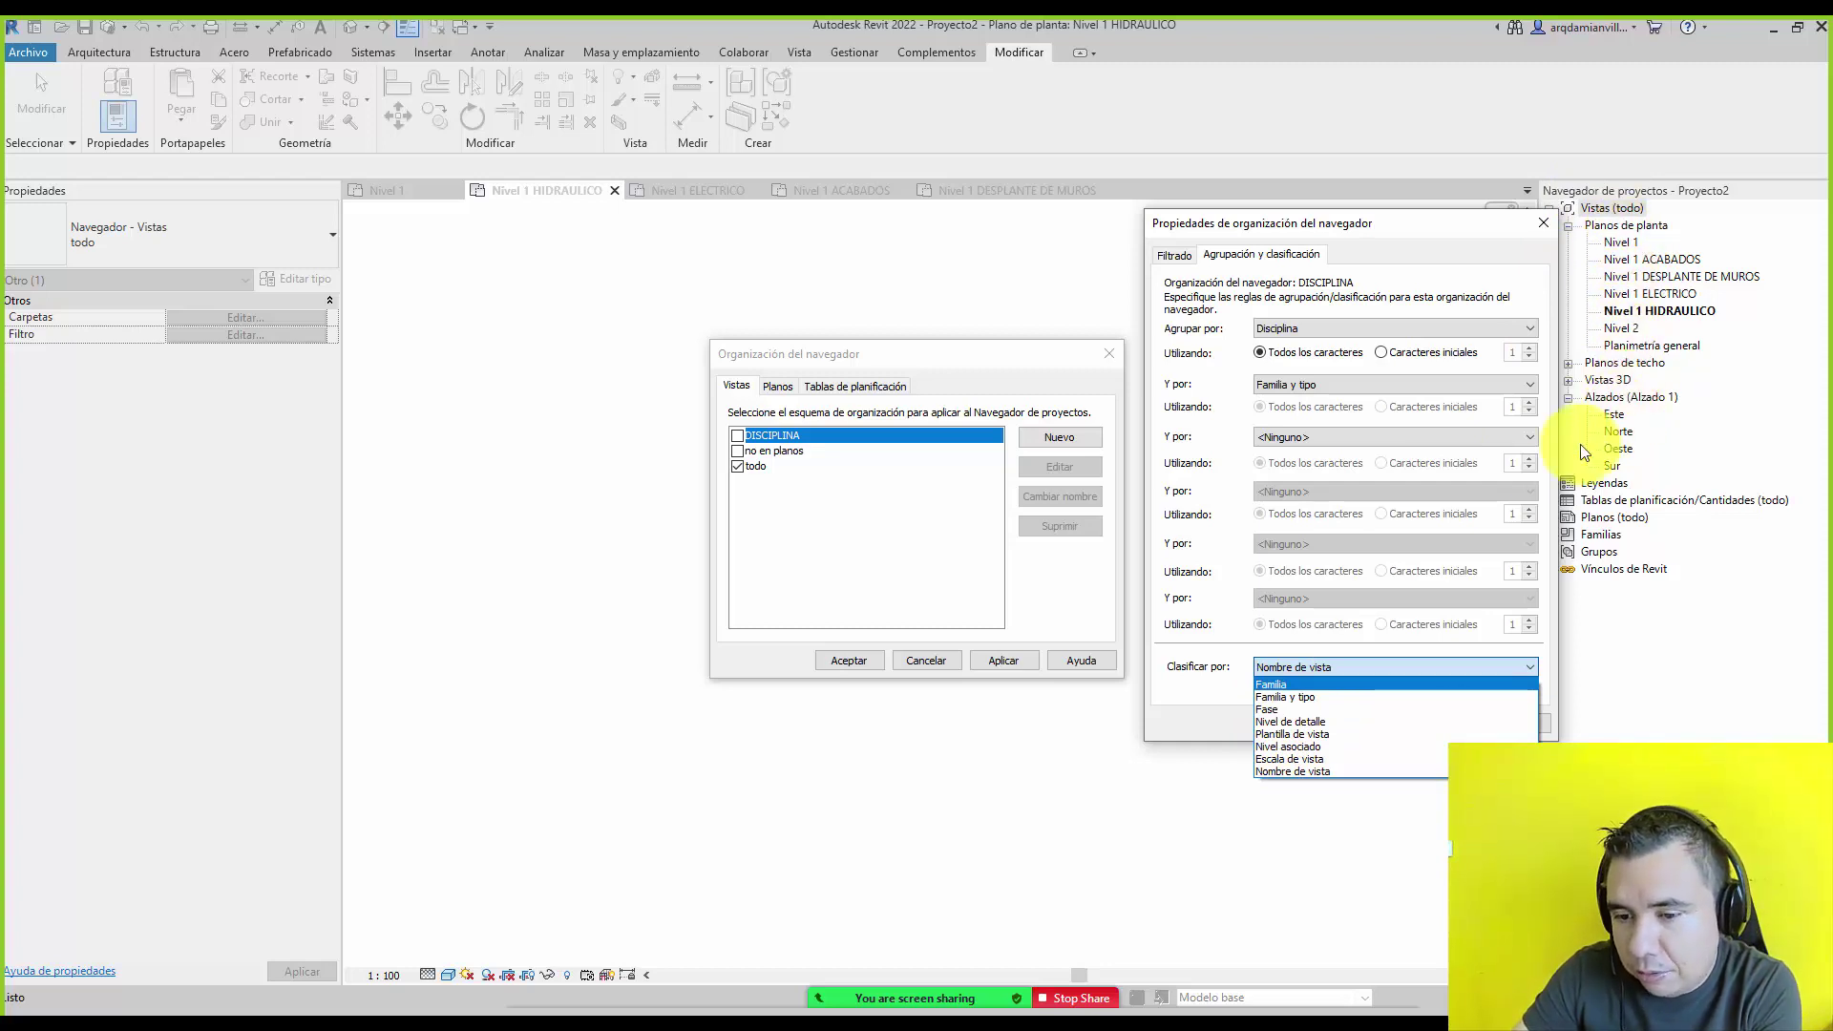
left_click(1192, 678)
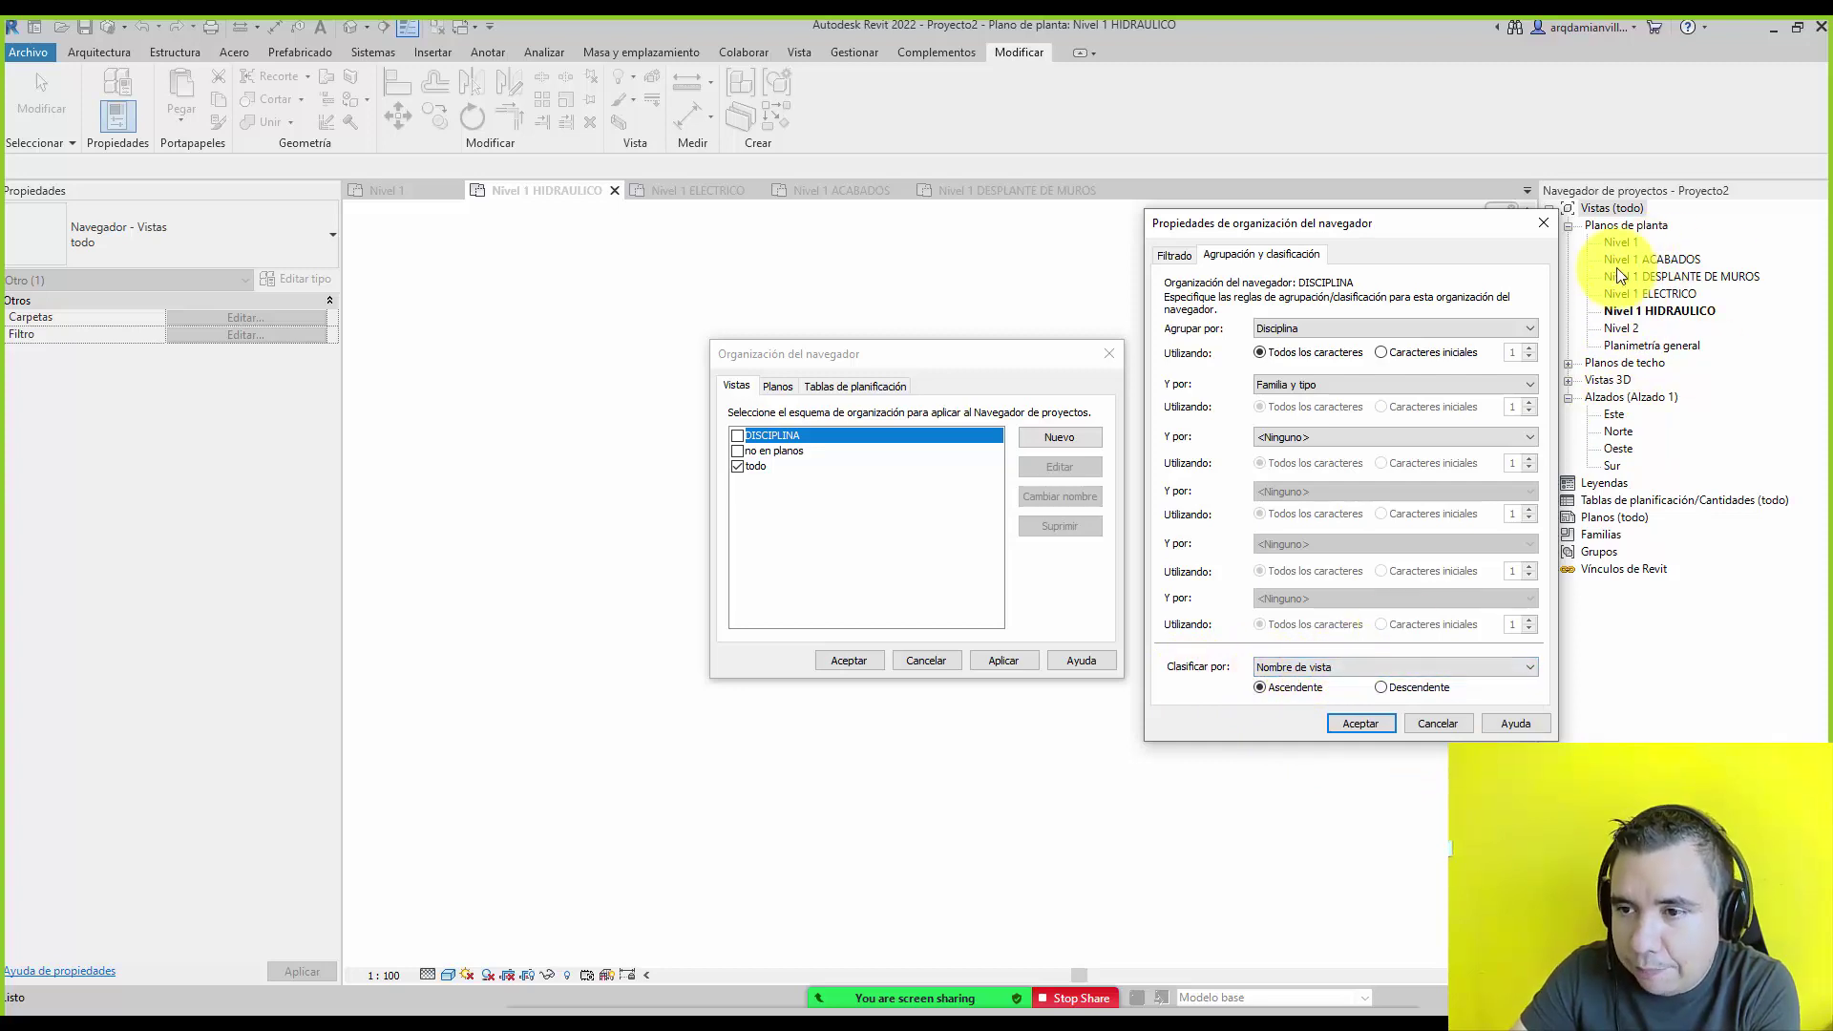
left_click(1361, 723)
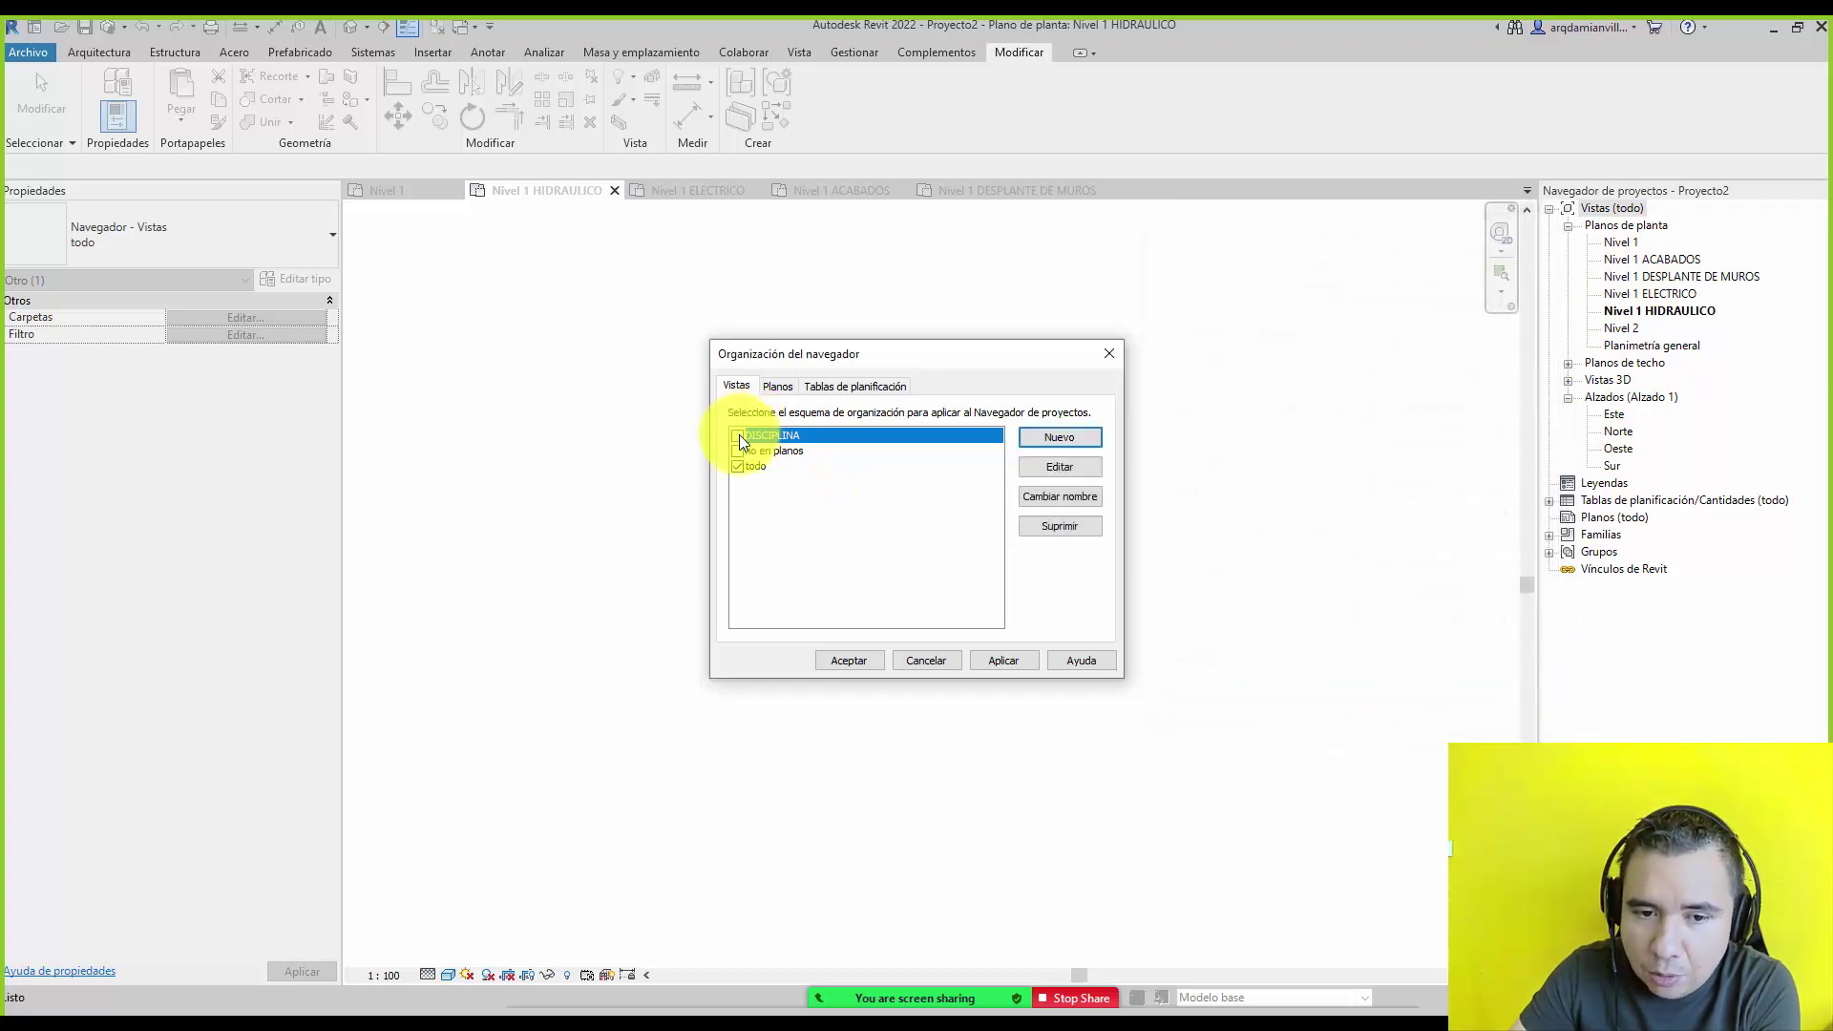
Make DISCIPLINA the active views scheme and apply it.
left_click(739, 437)
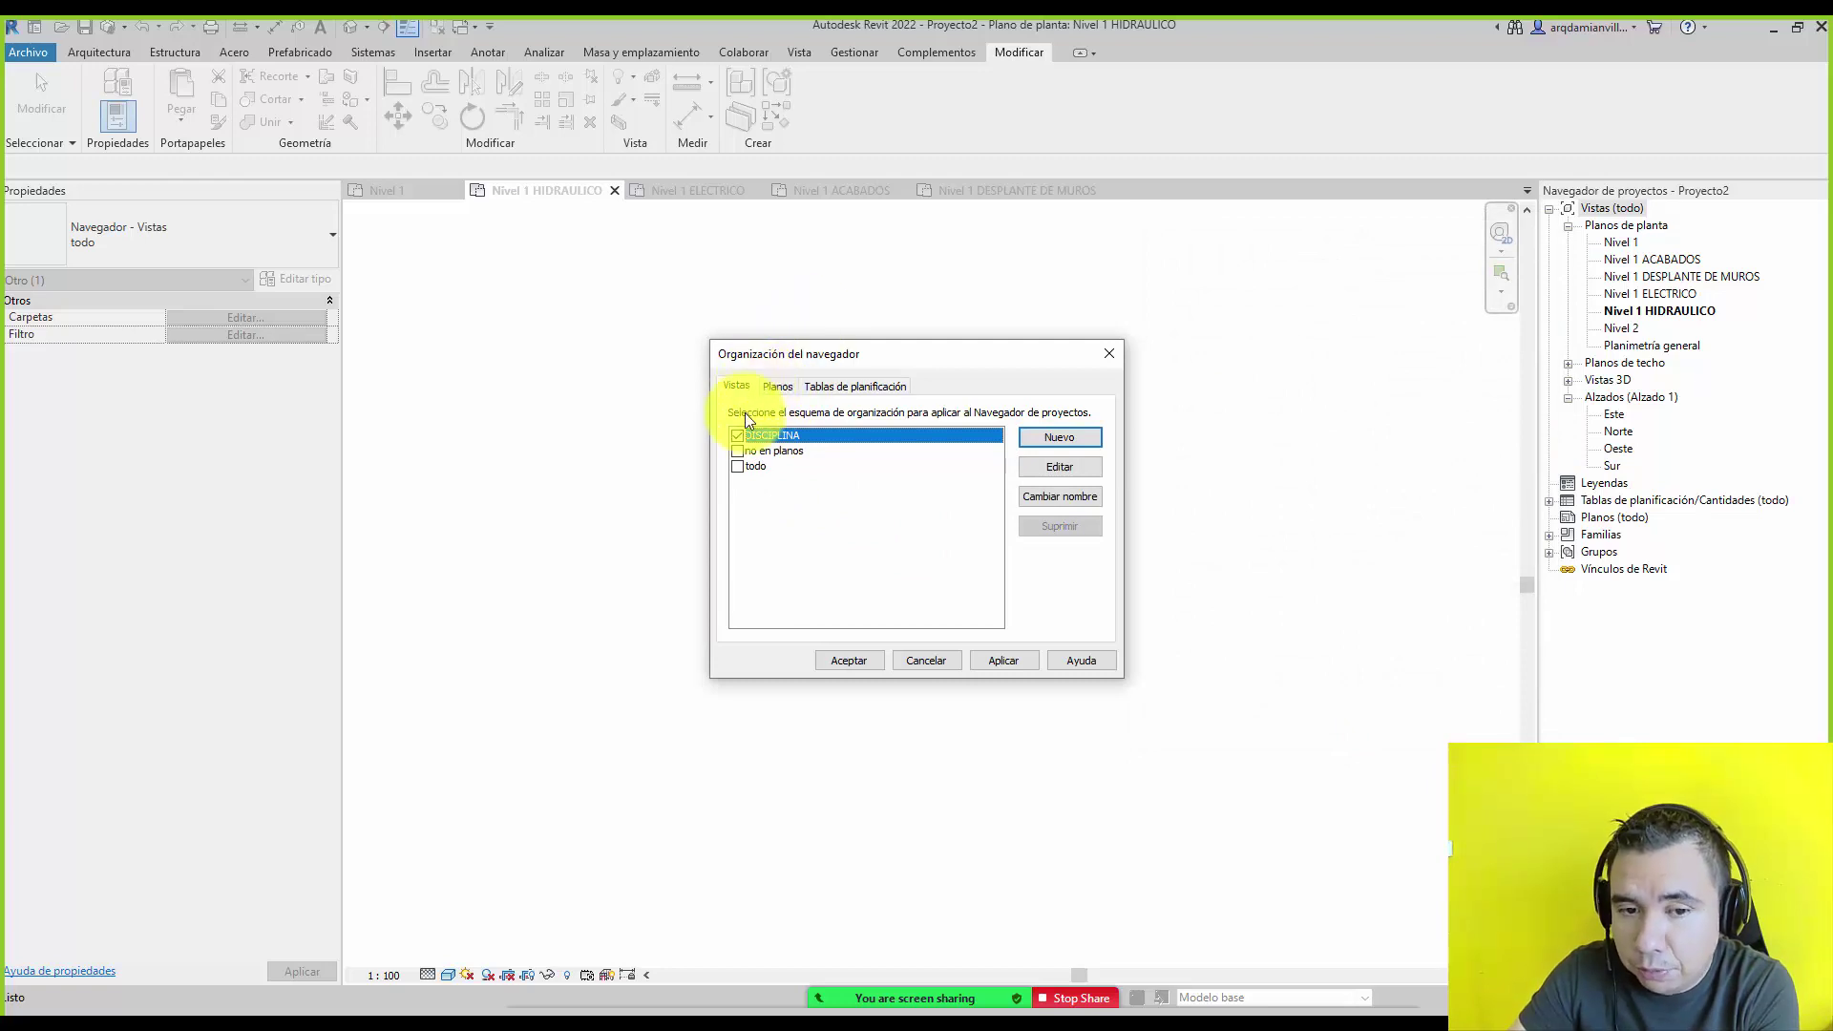
left_click(989, 663)
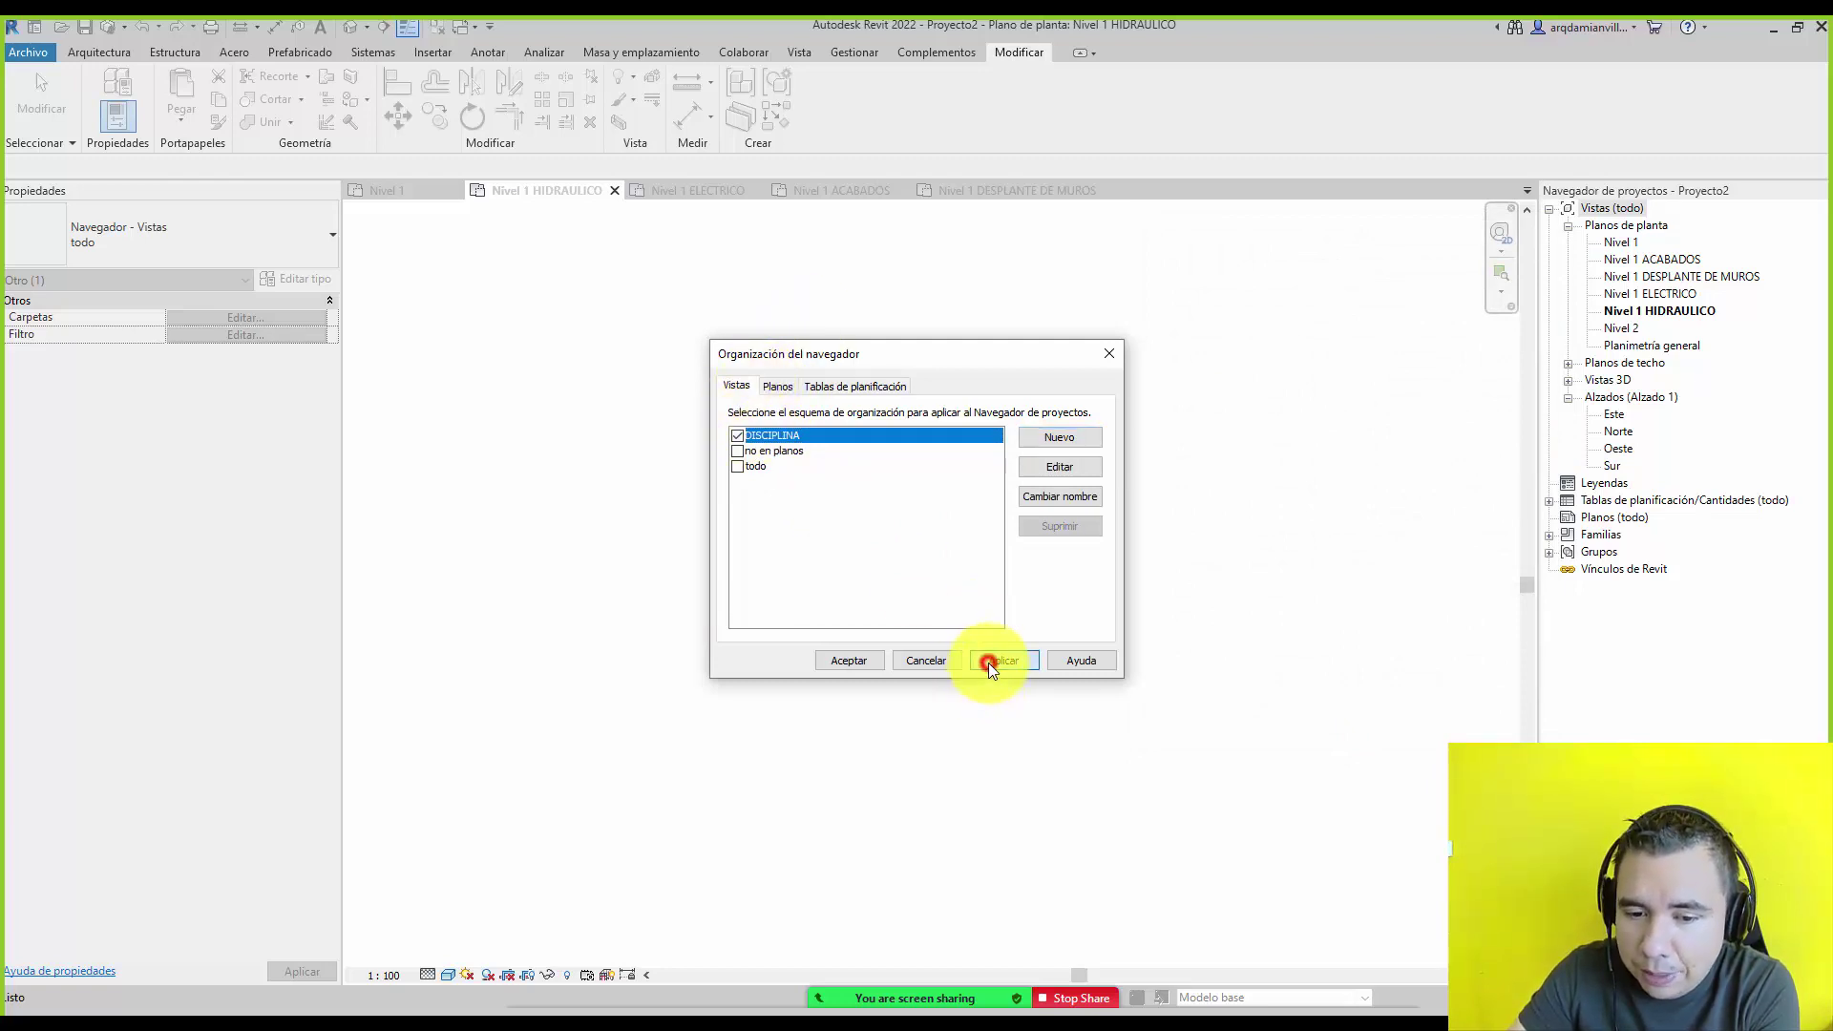
left_click(835, 661)
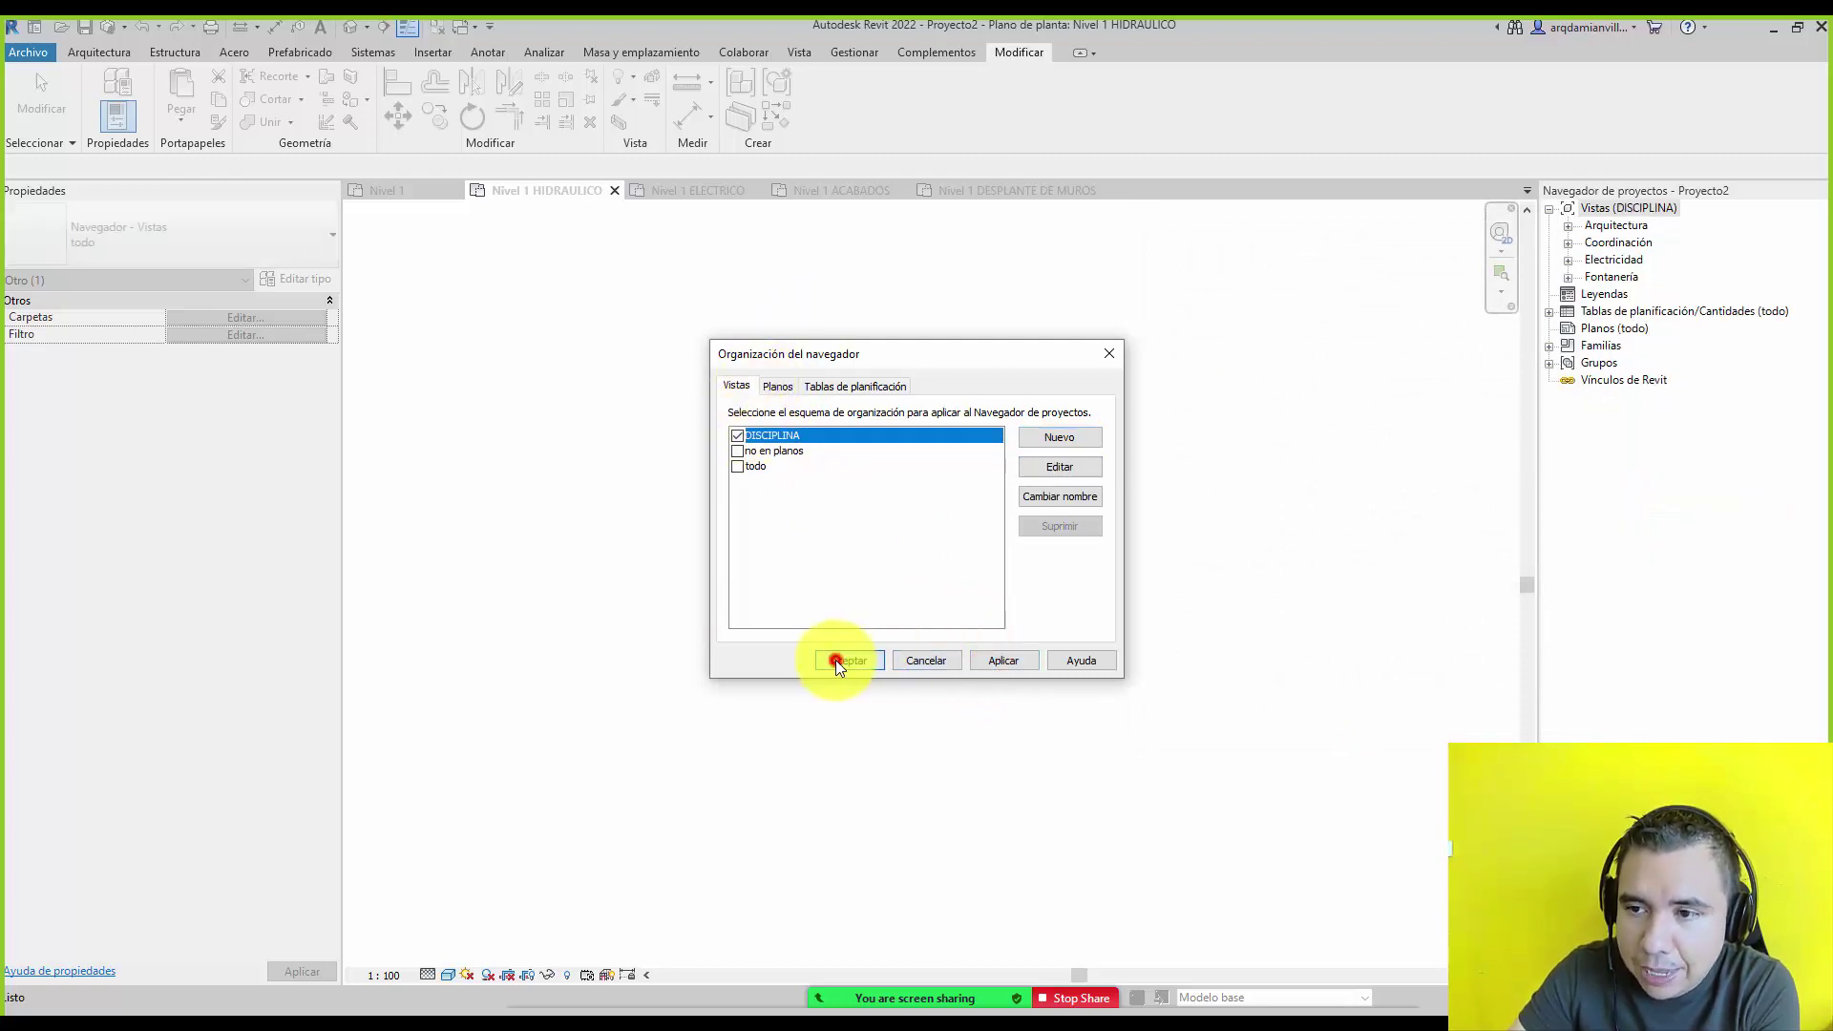
Expand the Arquitectura, Coordinación, Electricidad and Fontanería groups and their view categories.
left_click(1567, 228)
left_click(1586, 243)
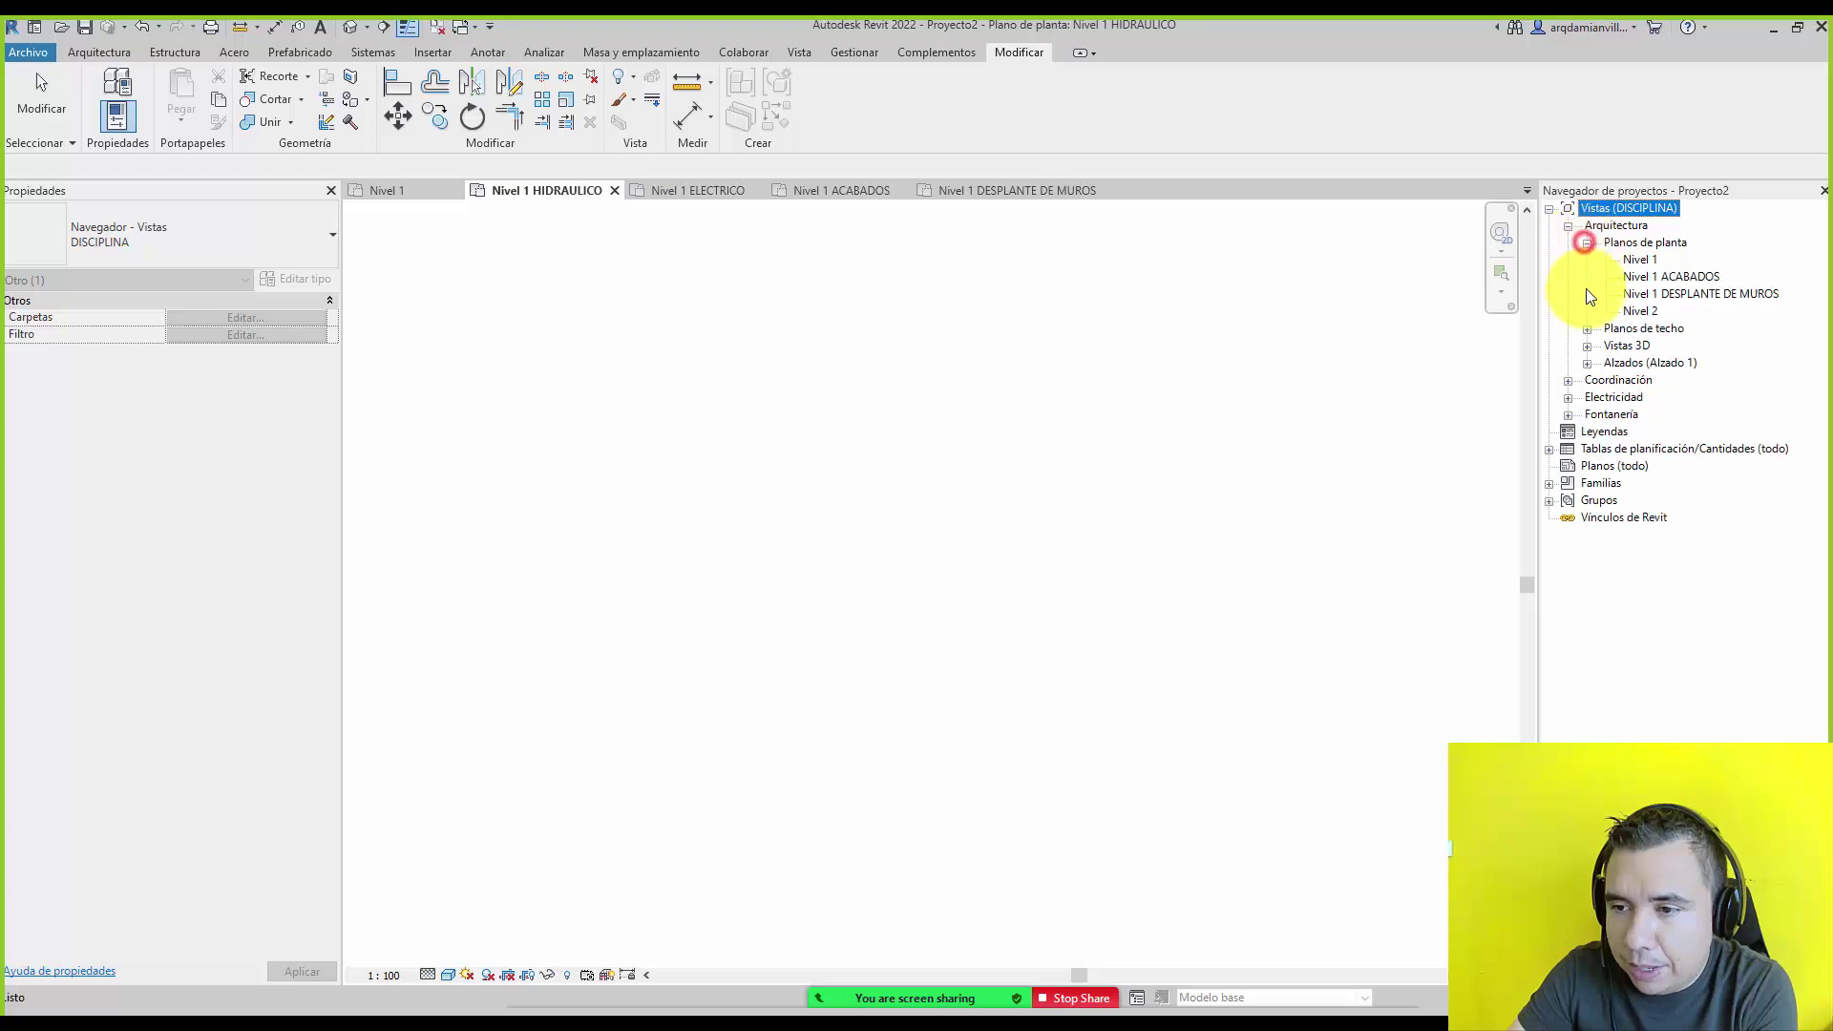
left_click(1586, 329)
left_click(1587, 380)
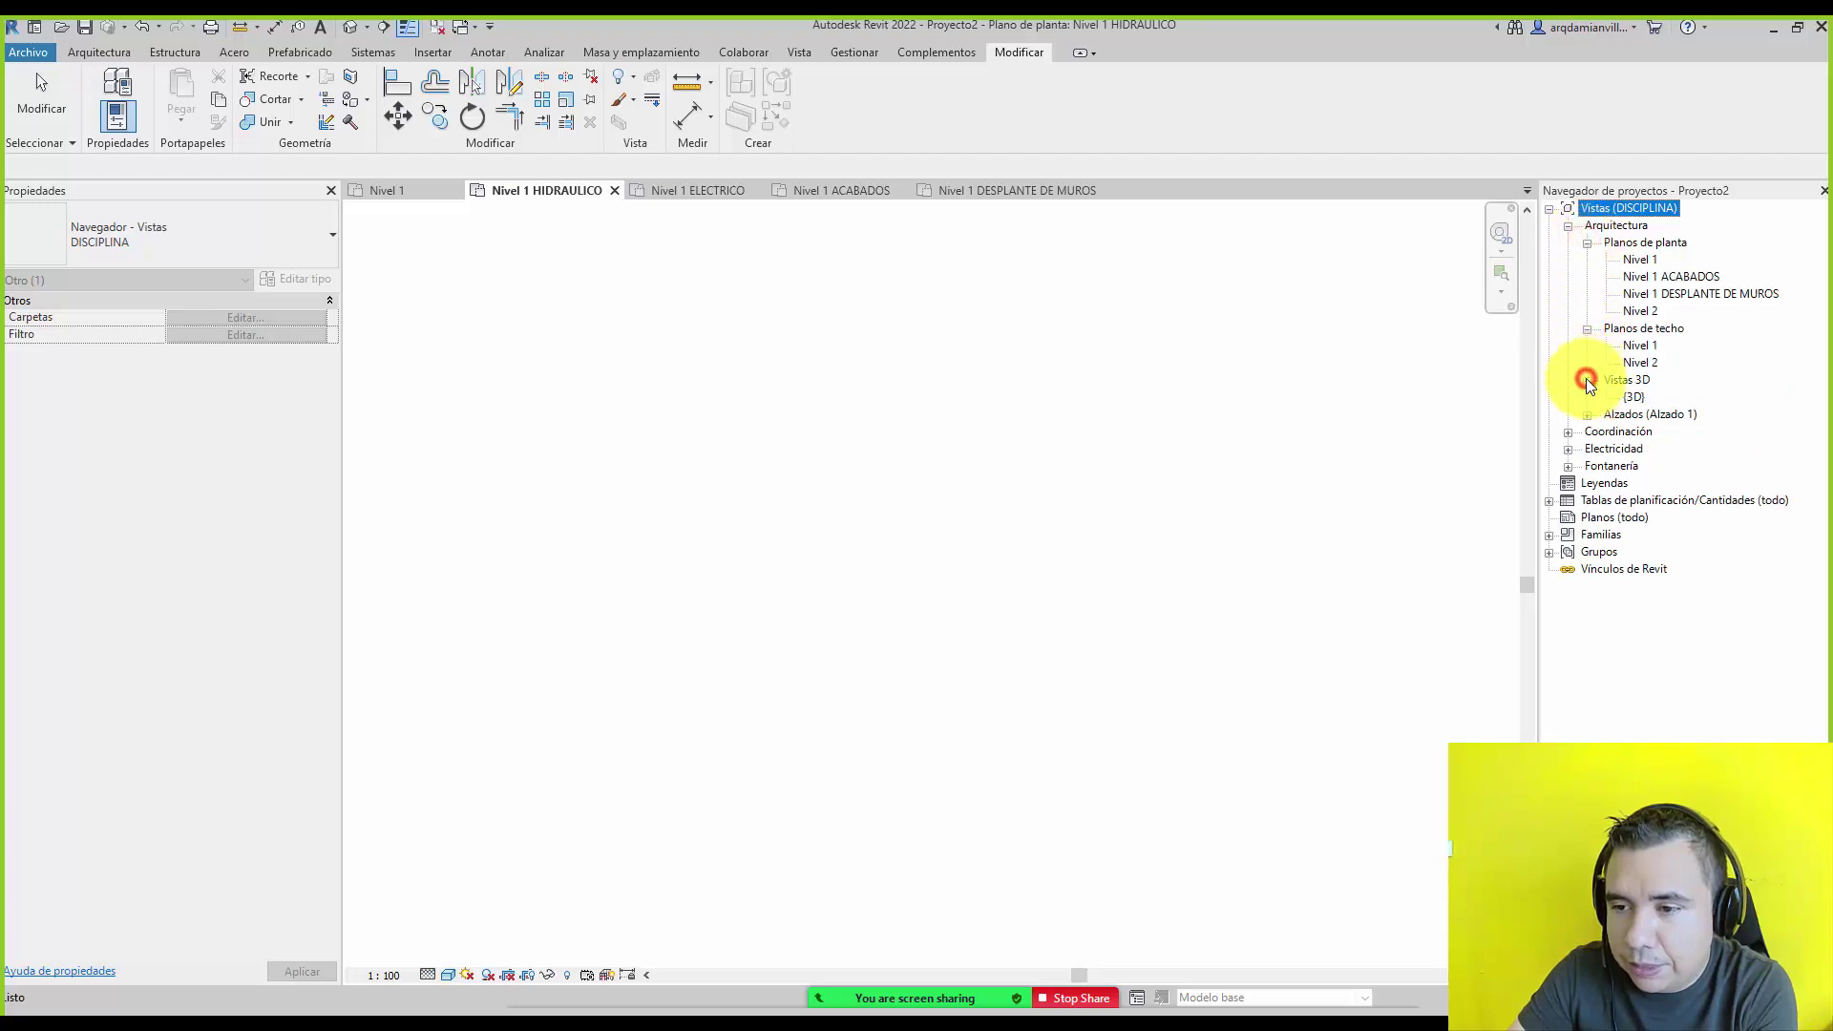
left_click(1568, 432)
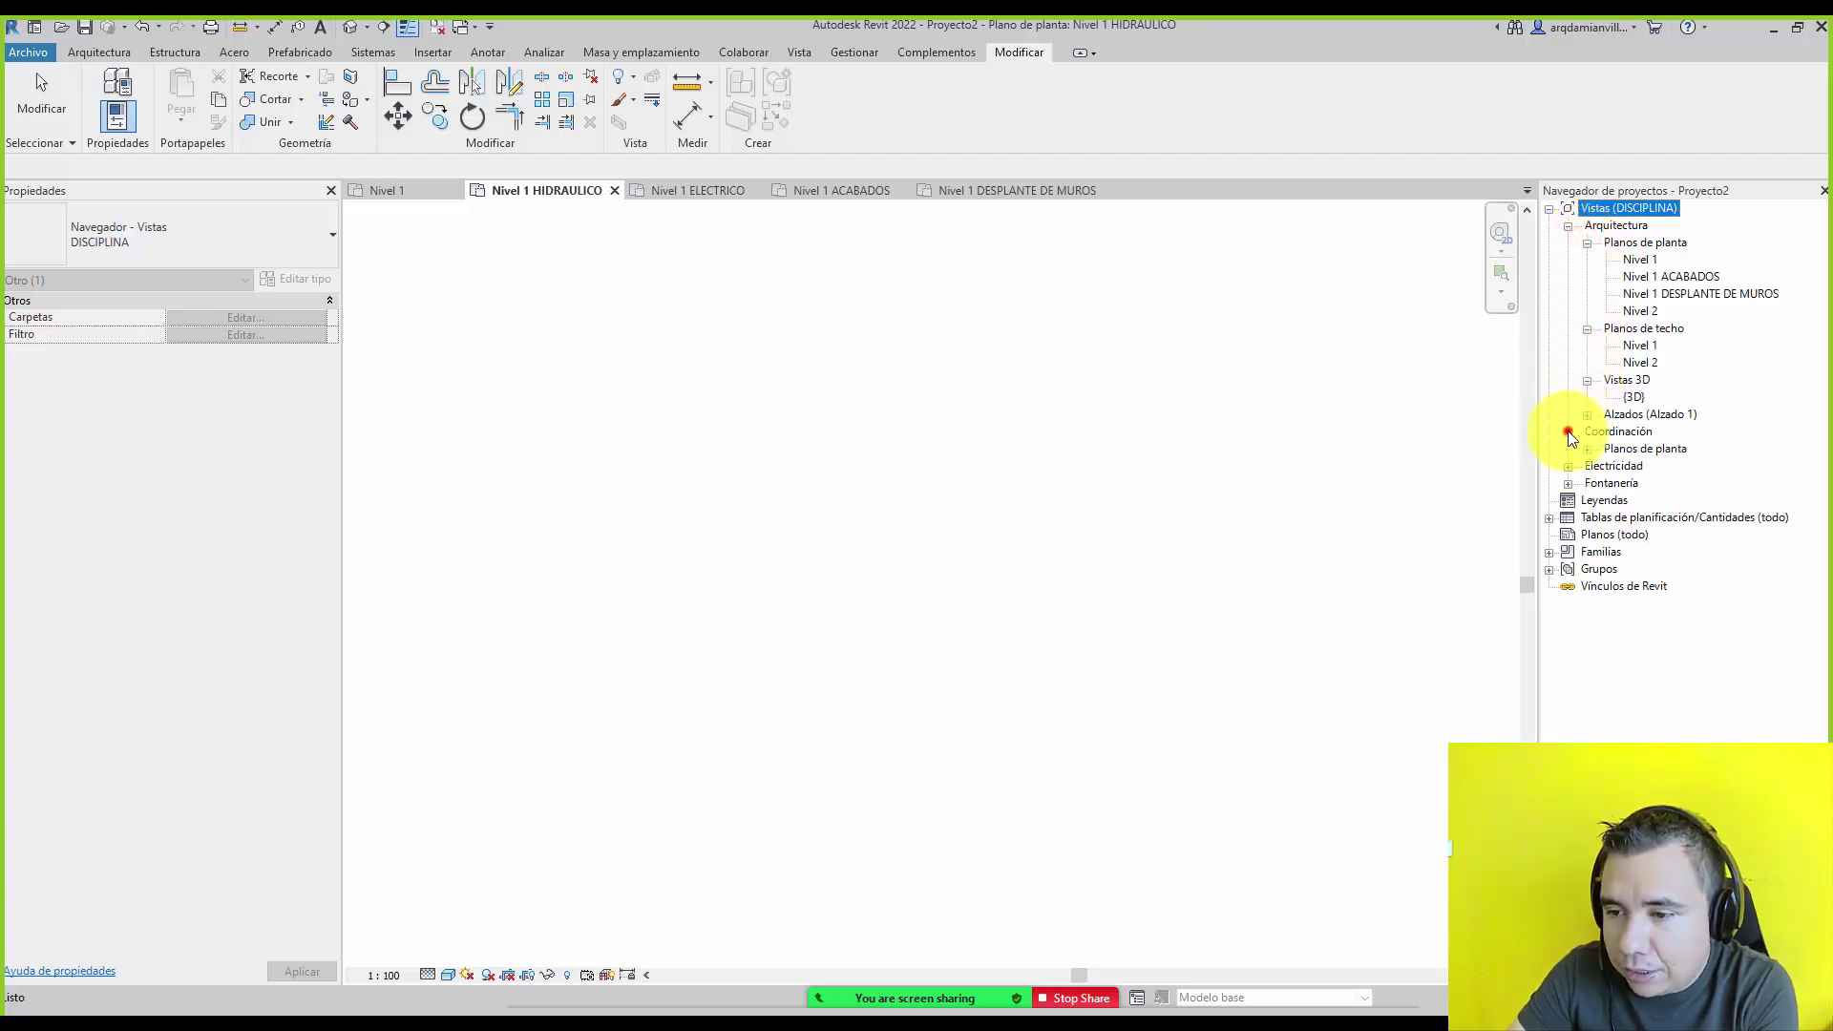
left_click(1587, 450)
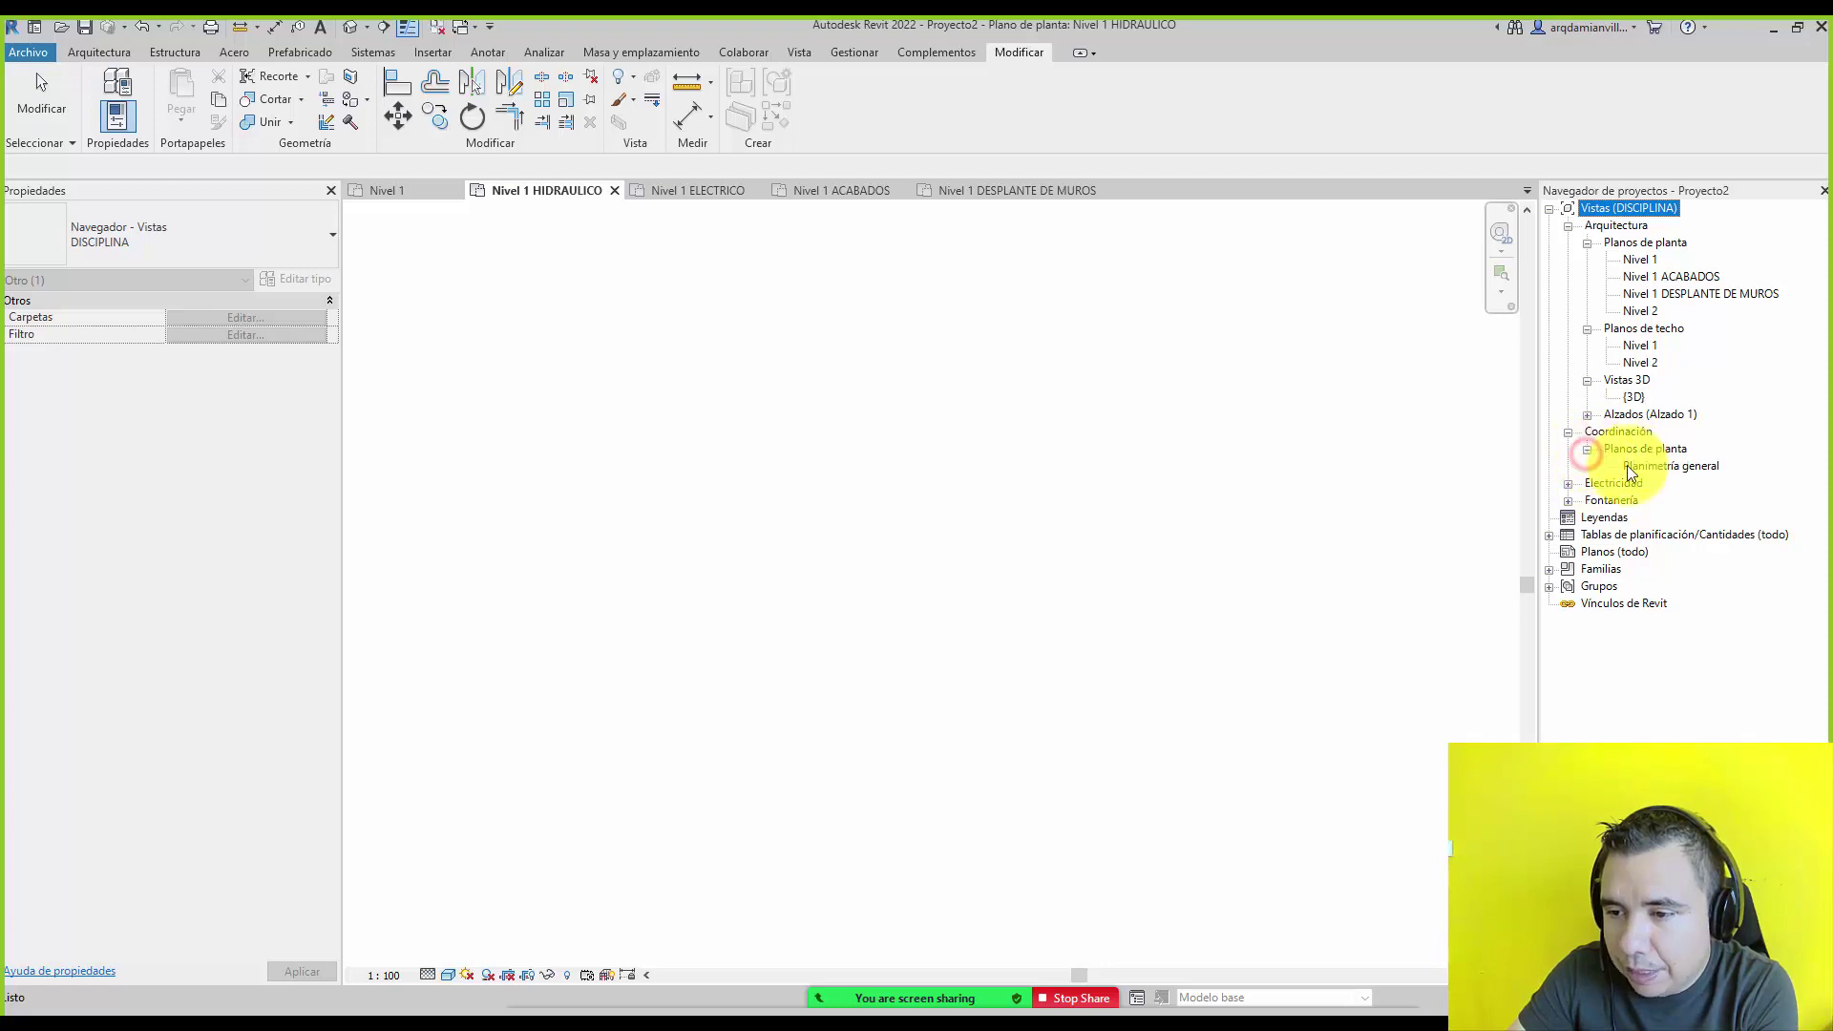
left_click(1567, 484)
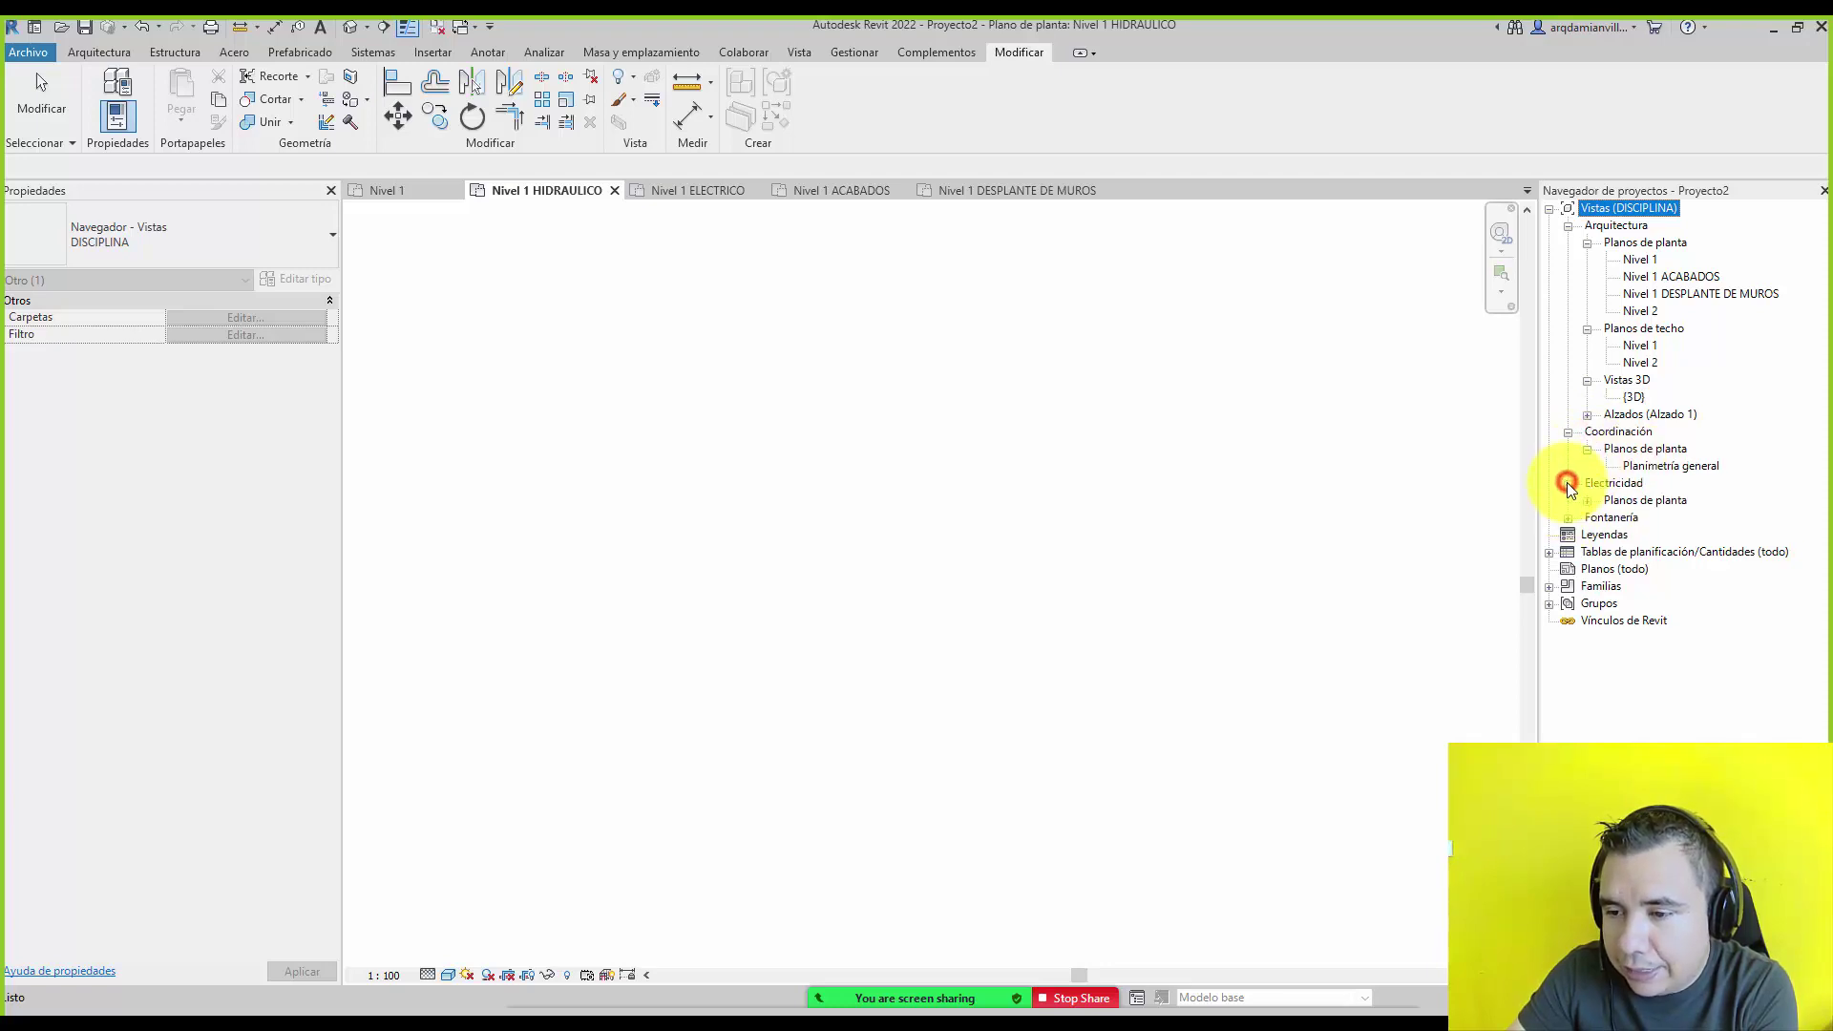
left_click(1569, 534)
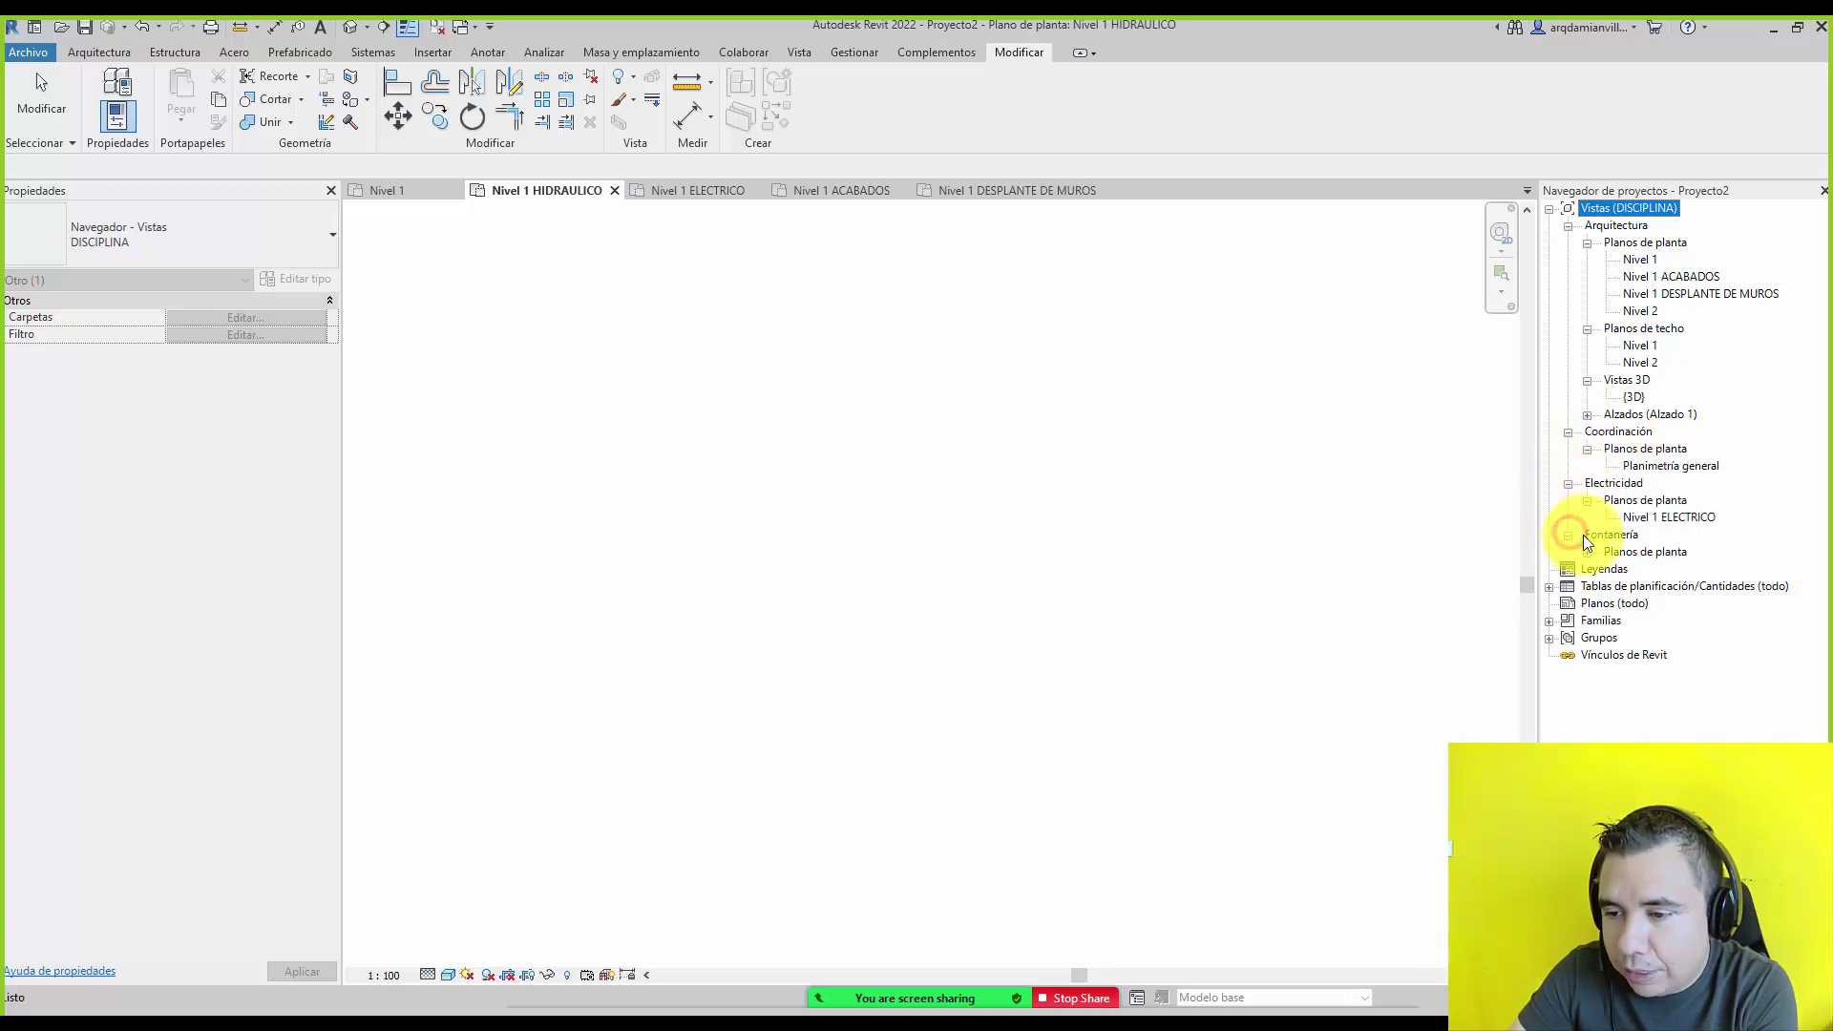
Reveal Nivel 1 HIDRAULICO under Fontanería, show its view properties, and open the Gestionar tab.
left_click(1588, 553)
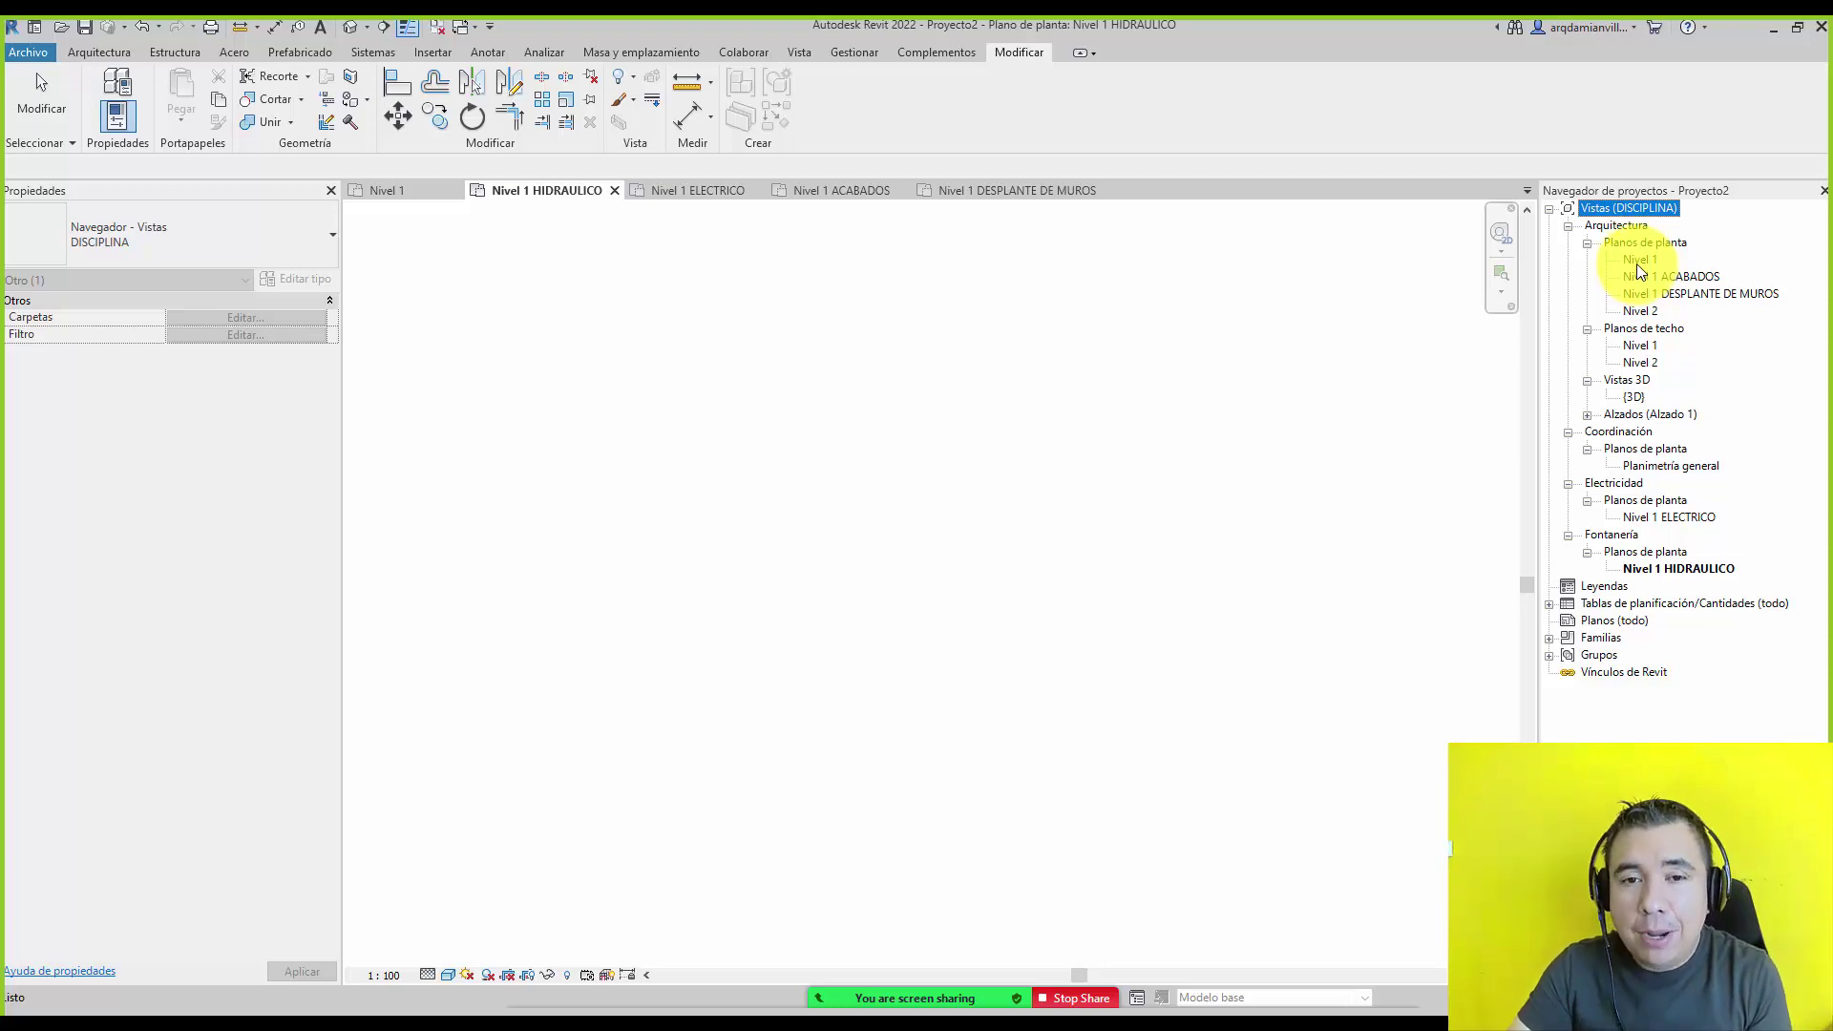
left_click(1289, 393)
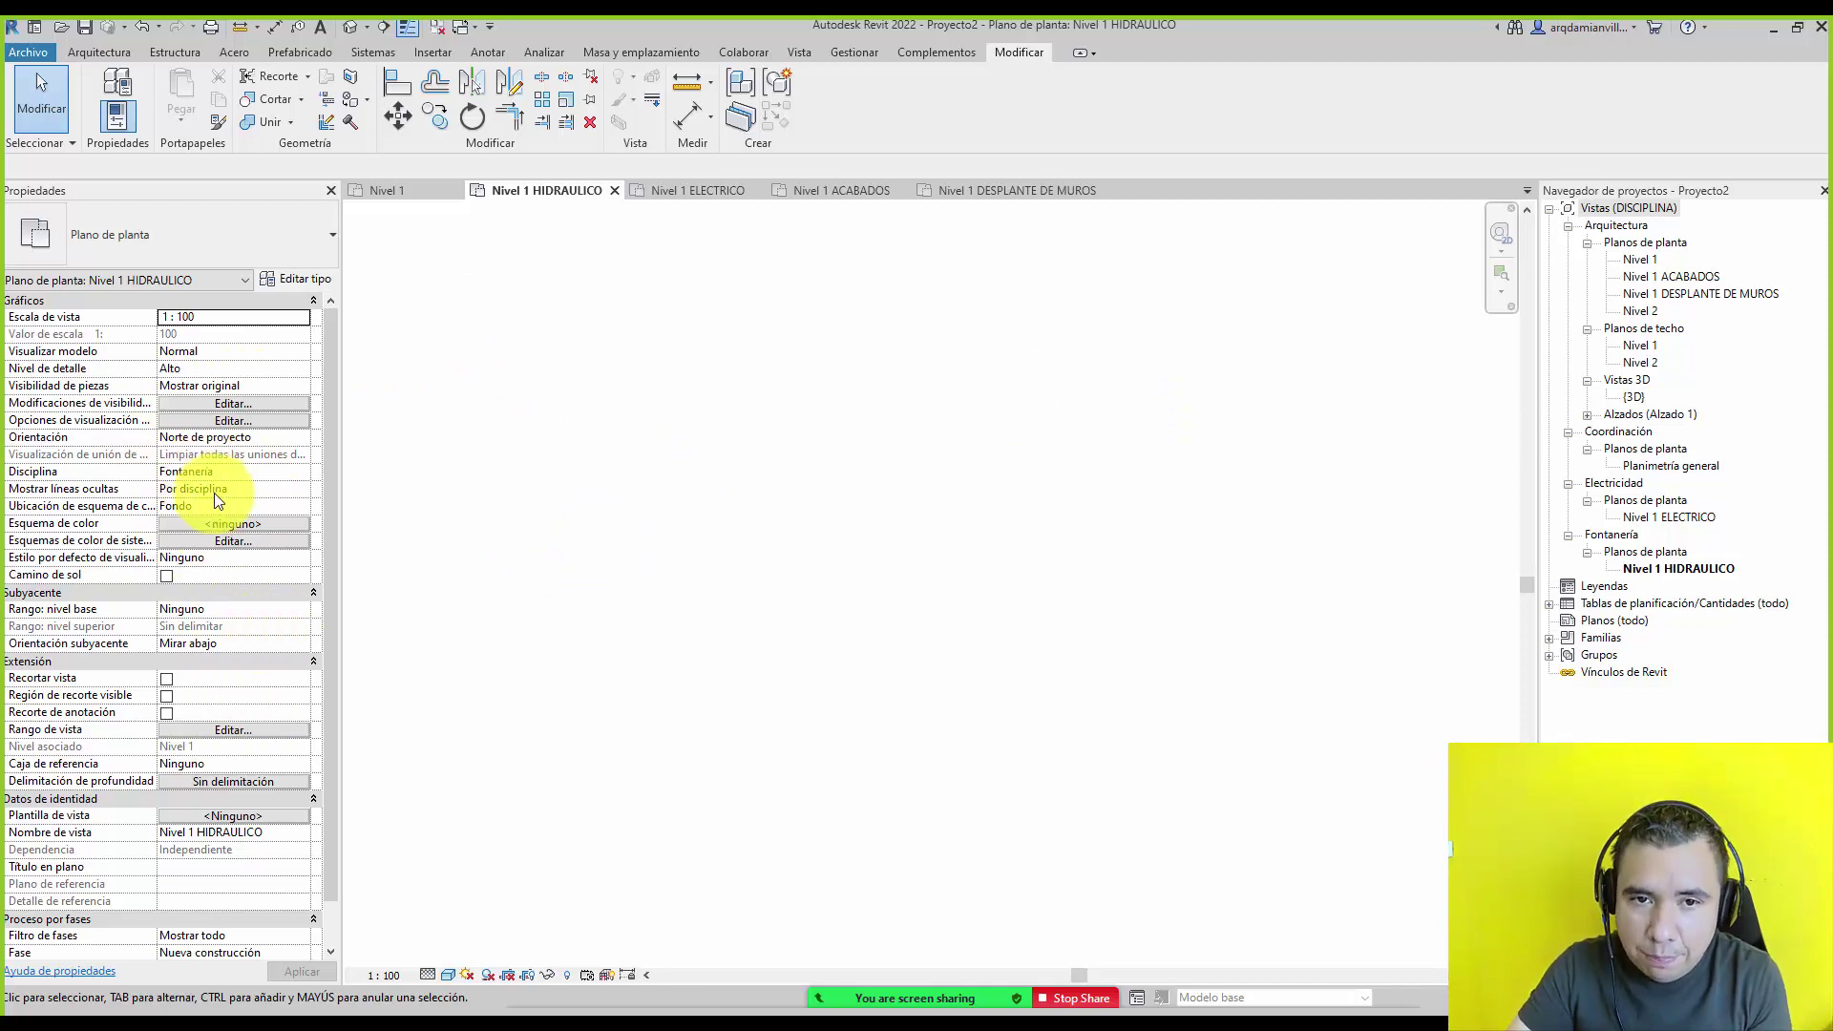
left_click(856, 53)
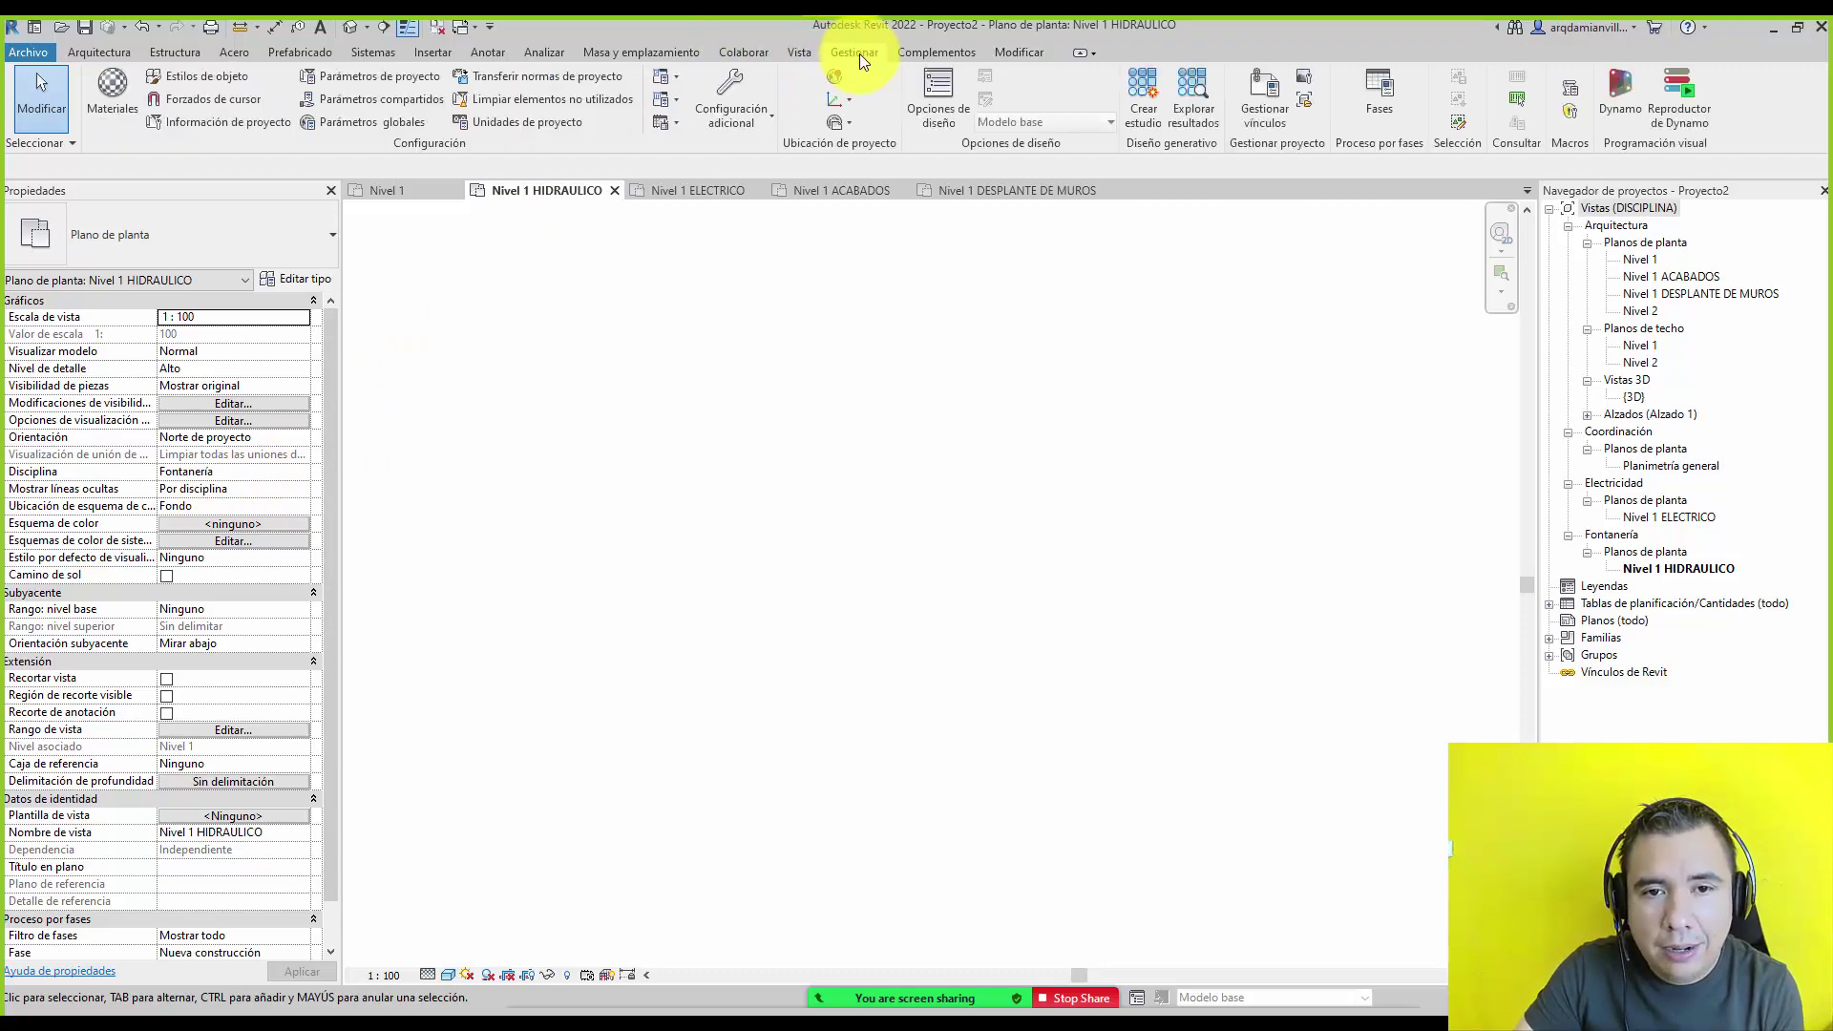
Create the SUBDISCIPLINA project parameter as Texto, grouped under Otros, applied to the Vistas category.
left_click(387, 77)
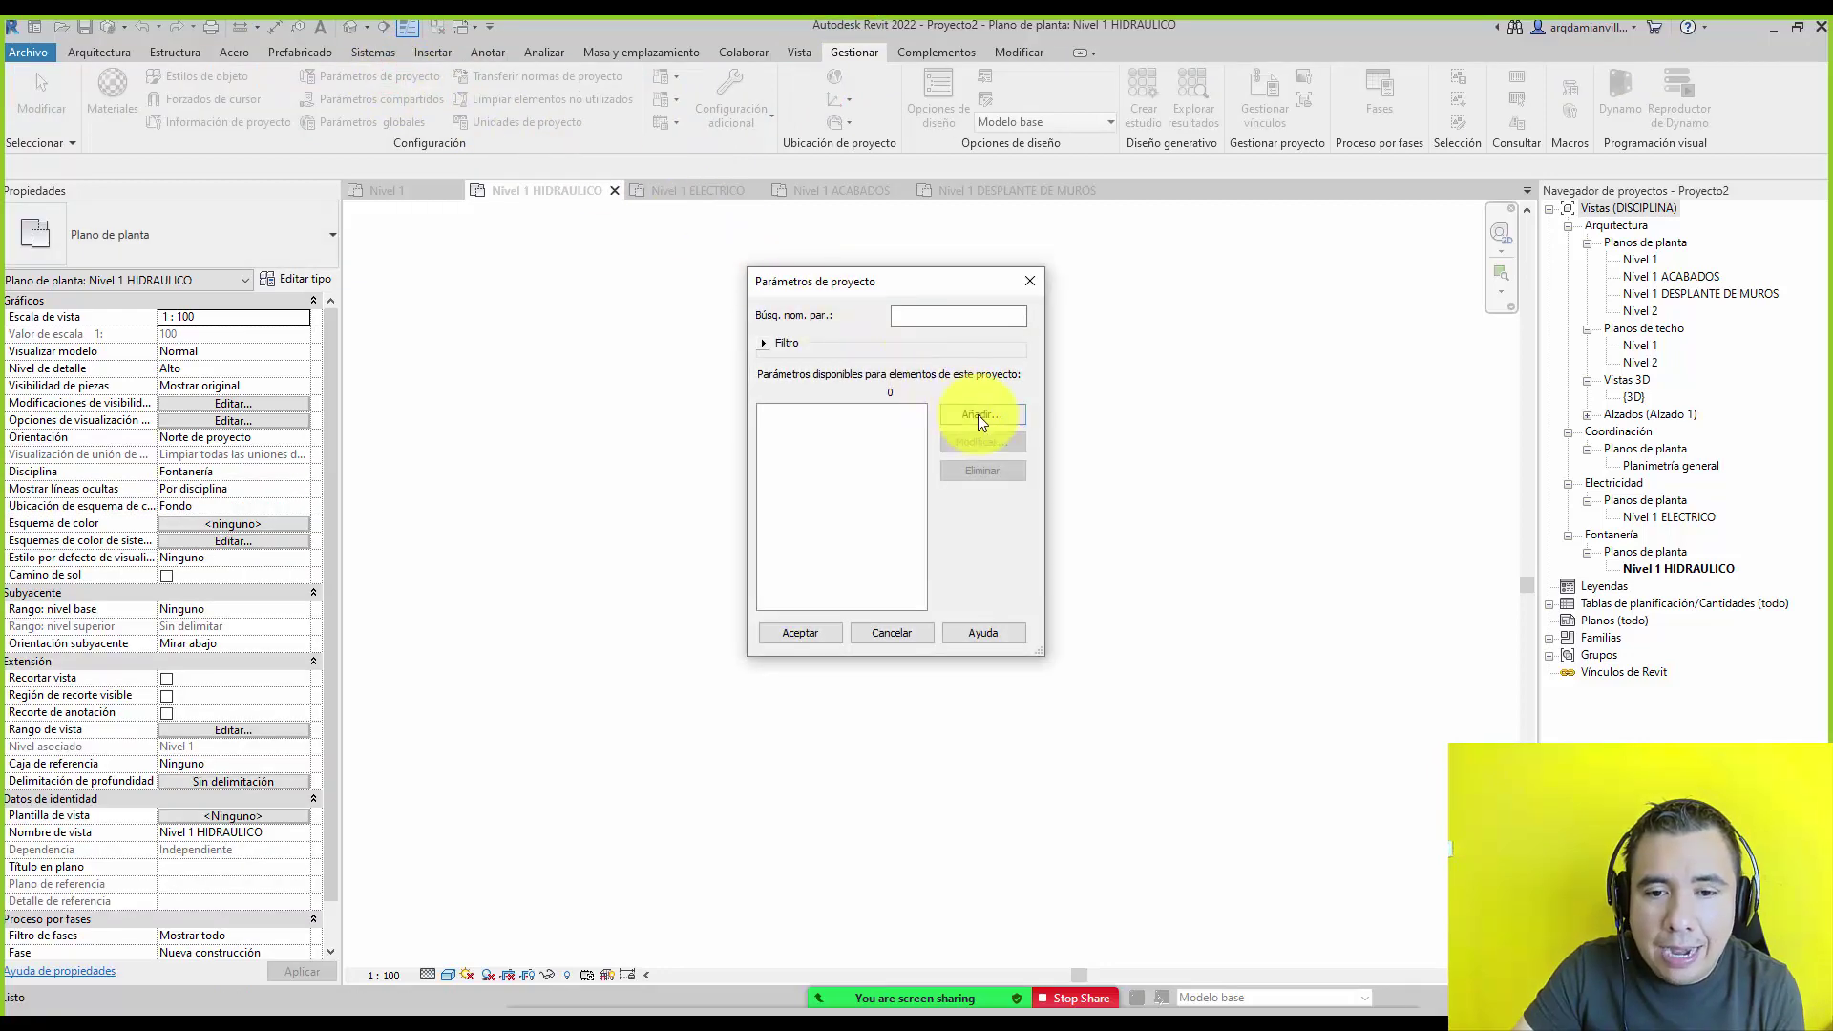
left_click(981, 414)
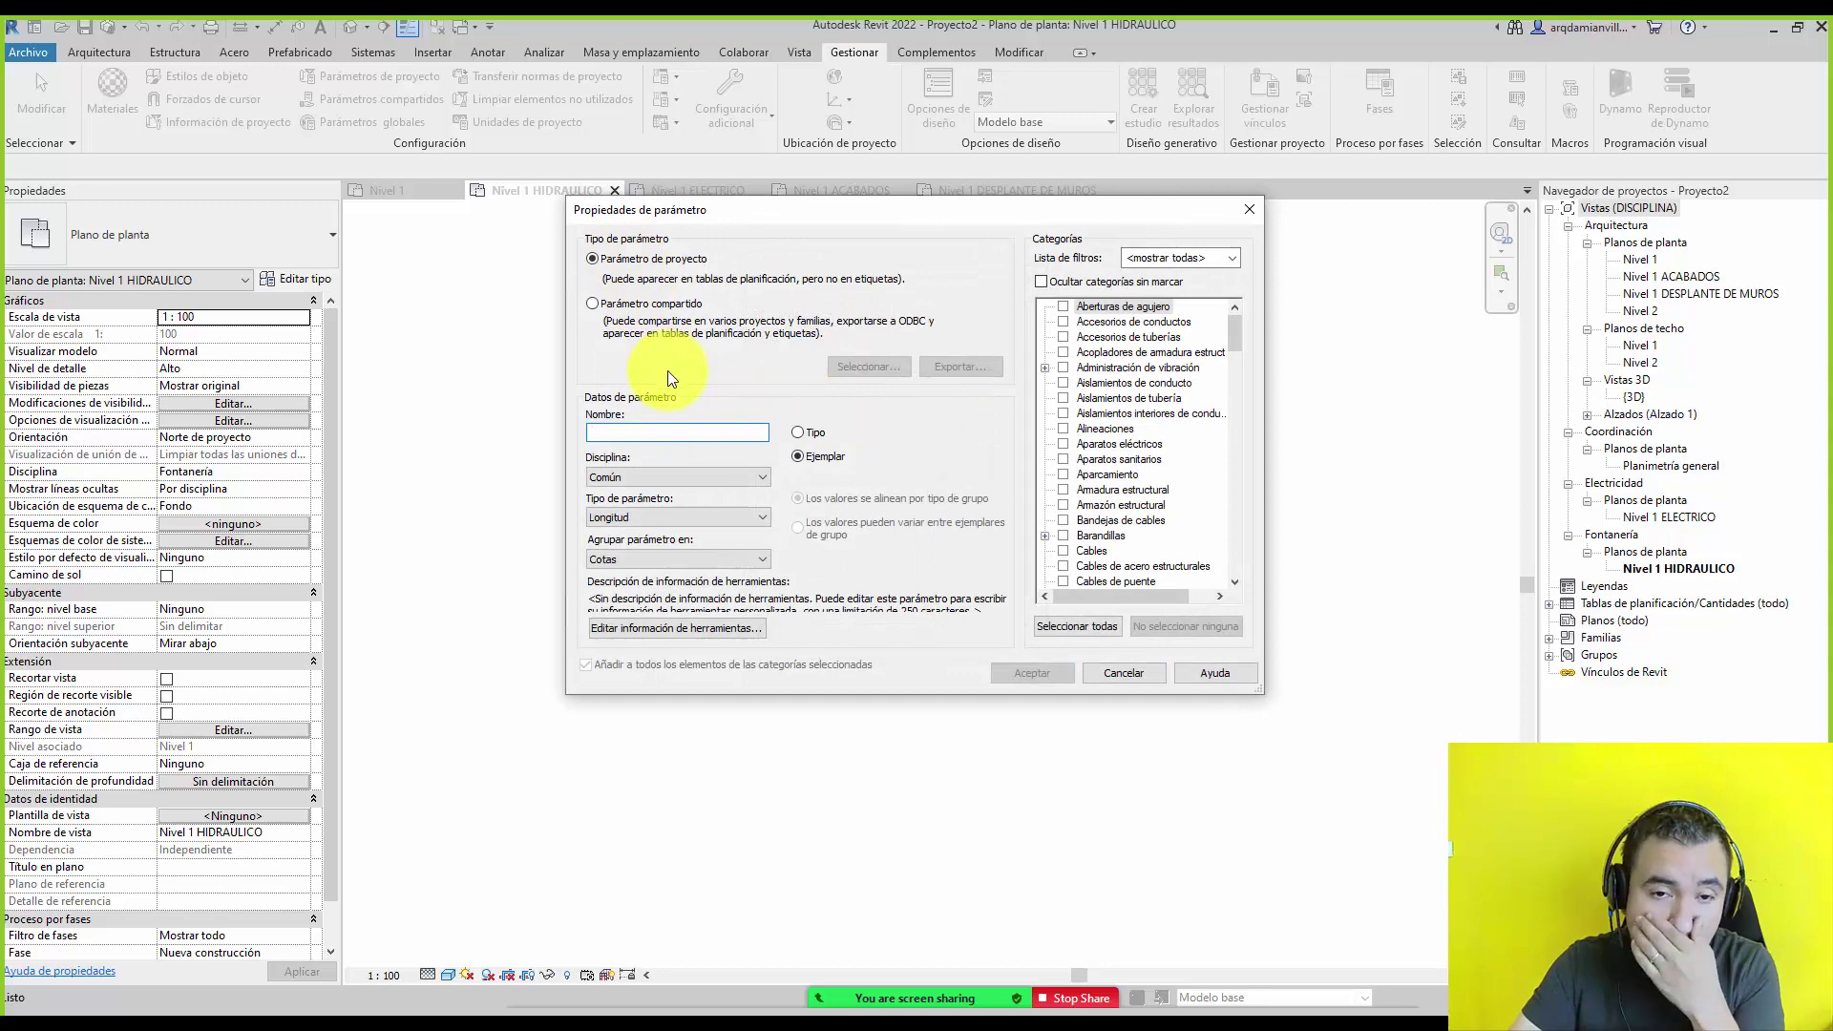
left_click(662, 429)
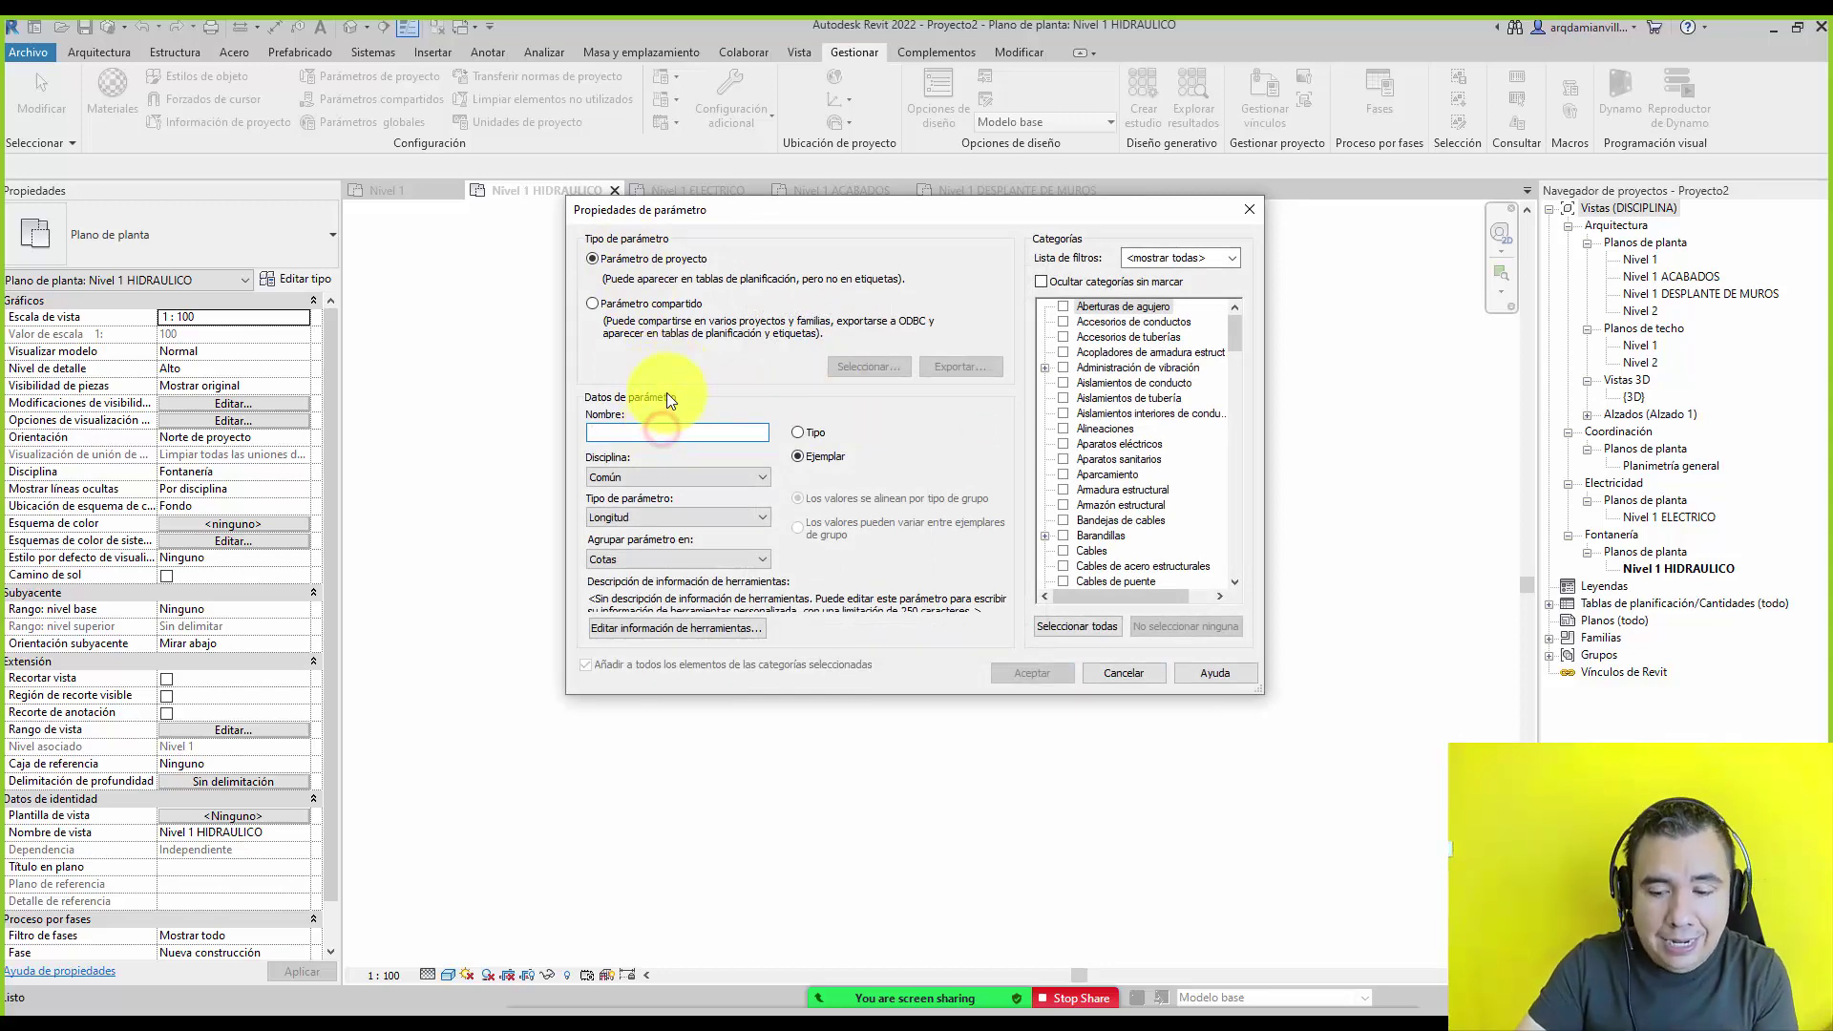
type("SUBDISCIPLIN")
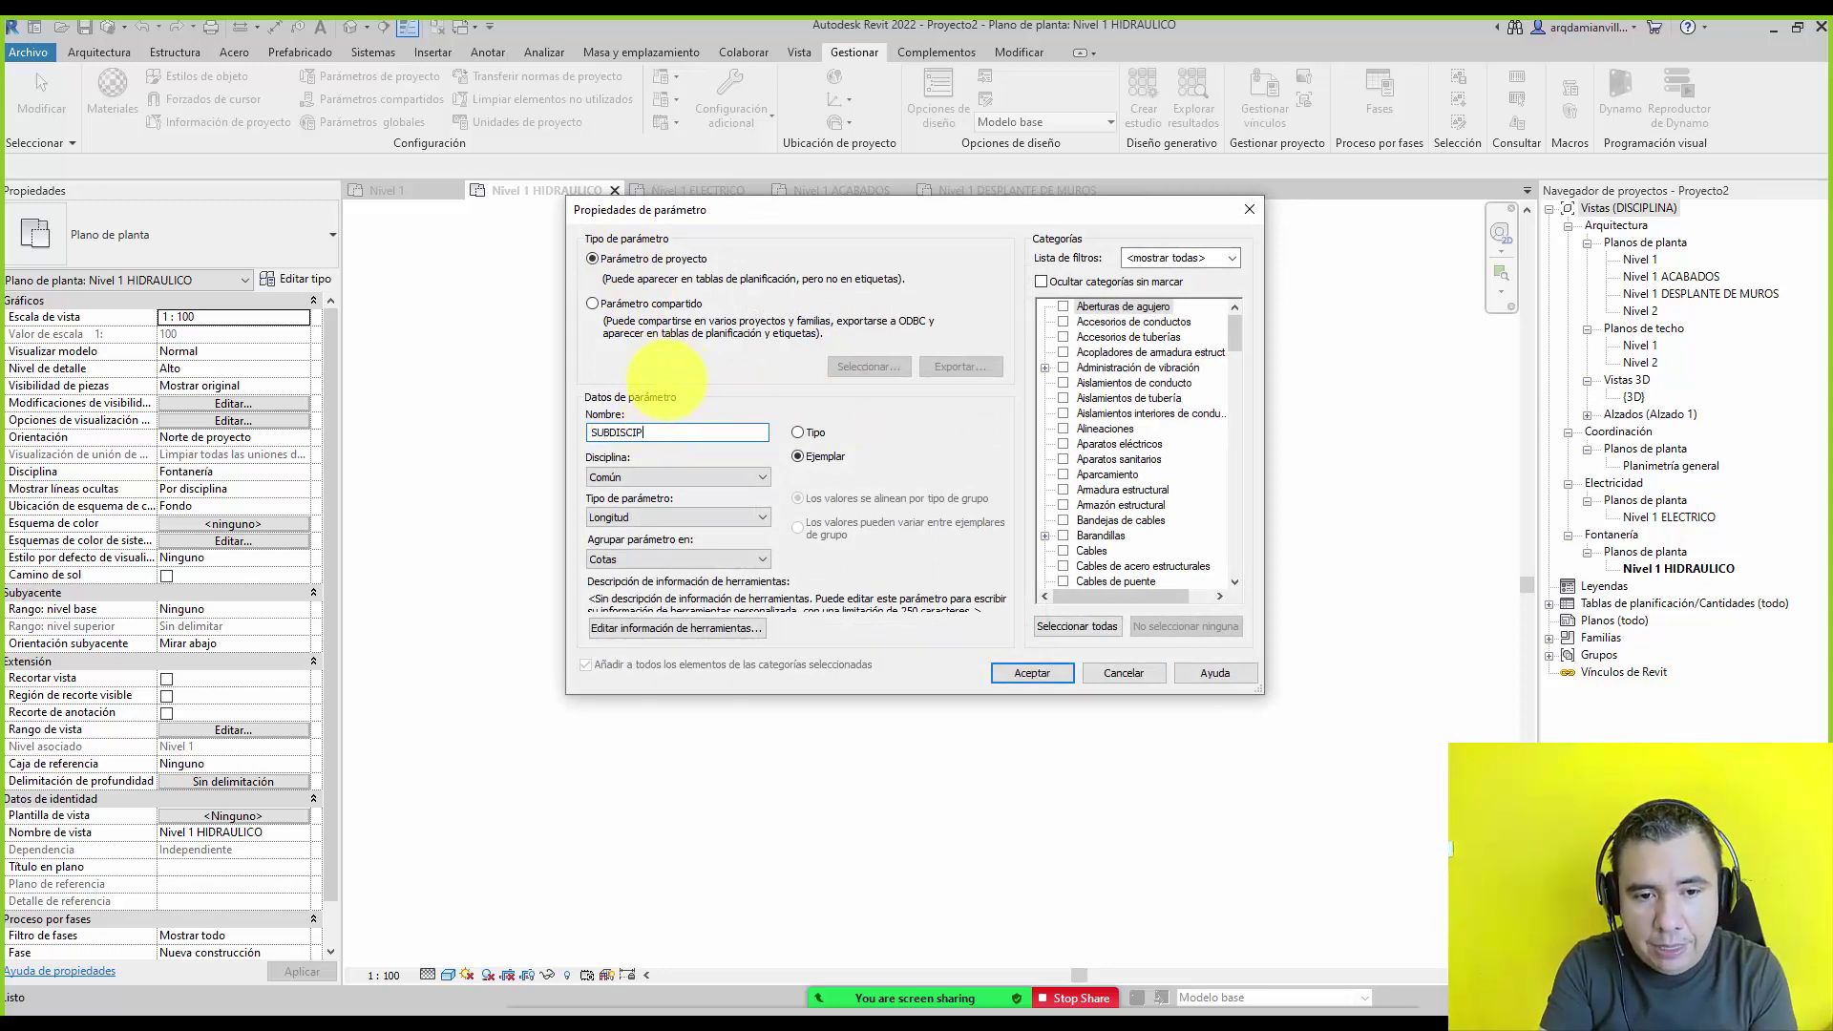
type("A")
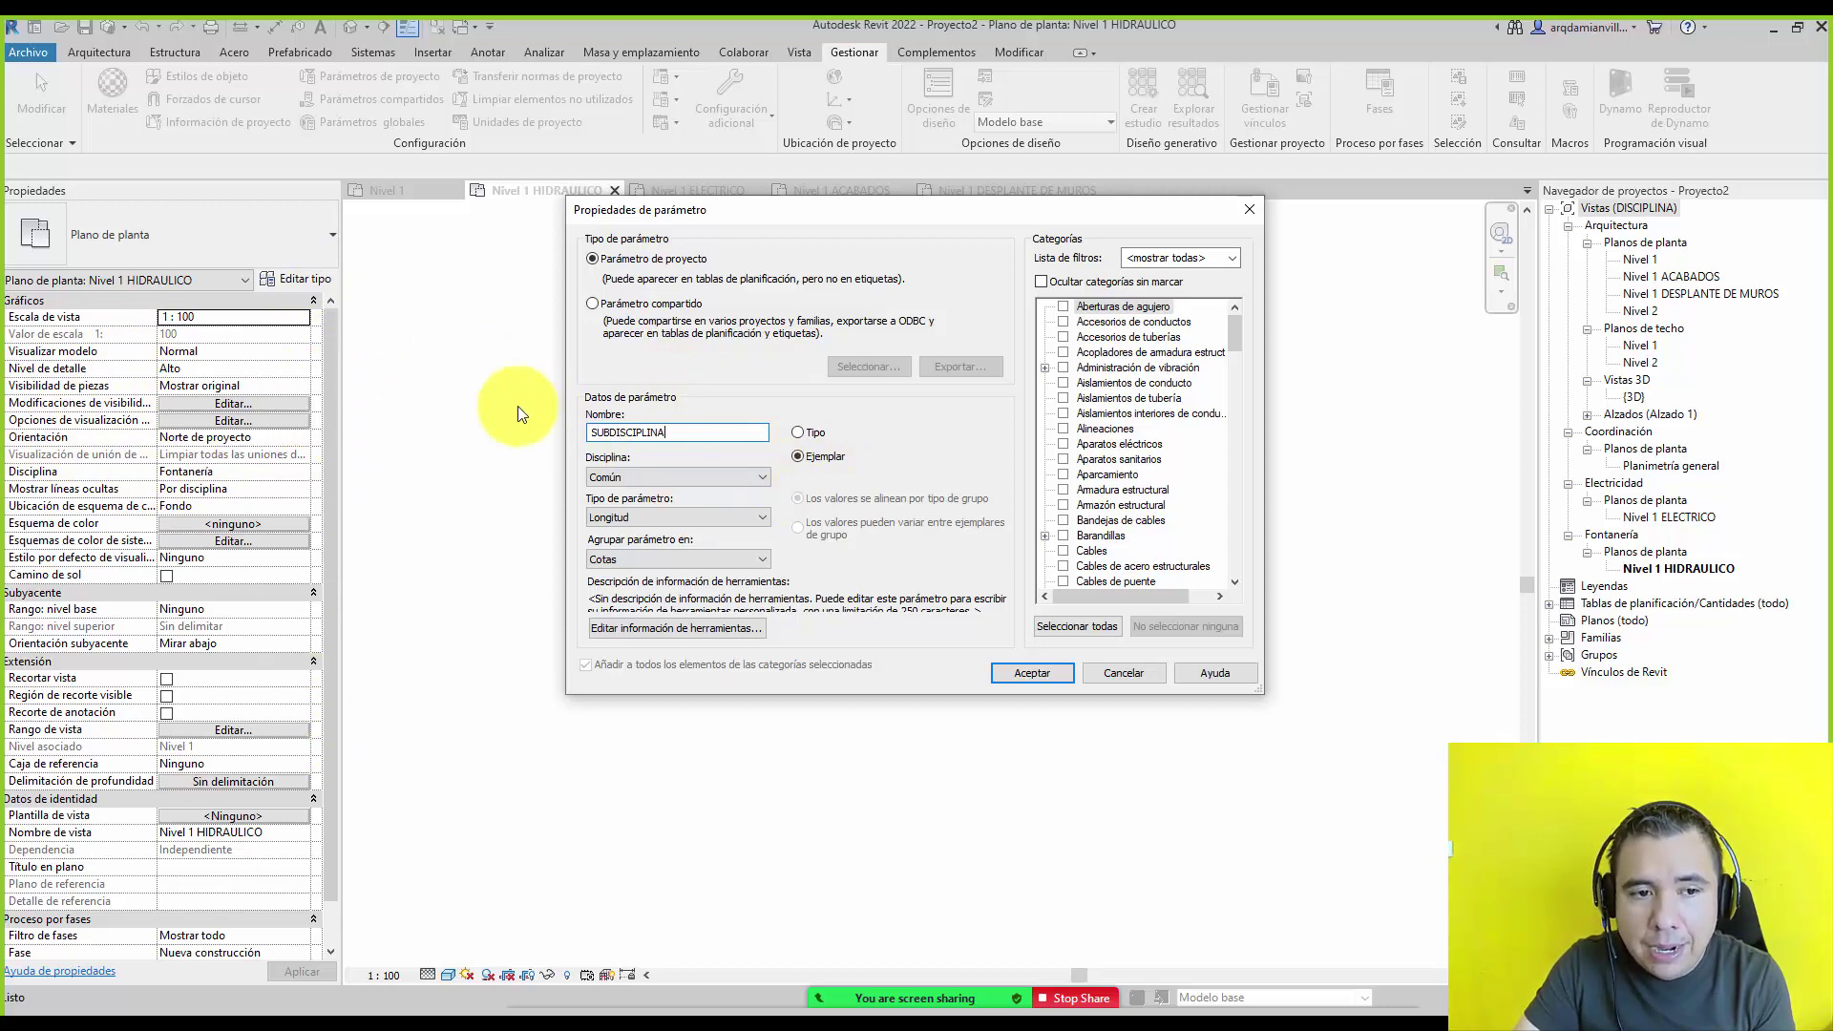
key("Tab")
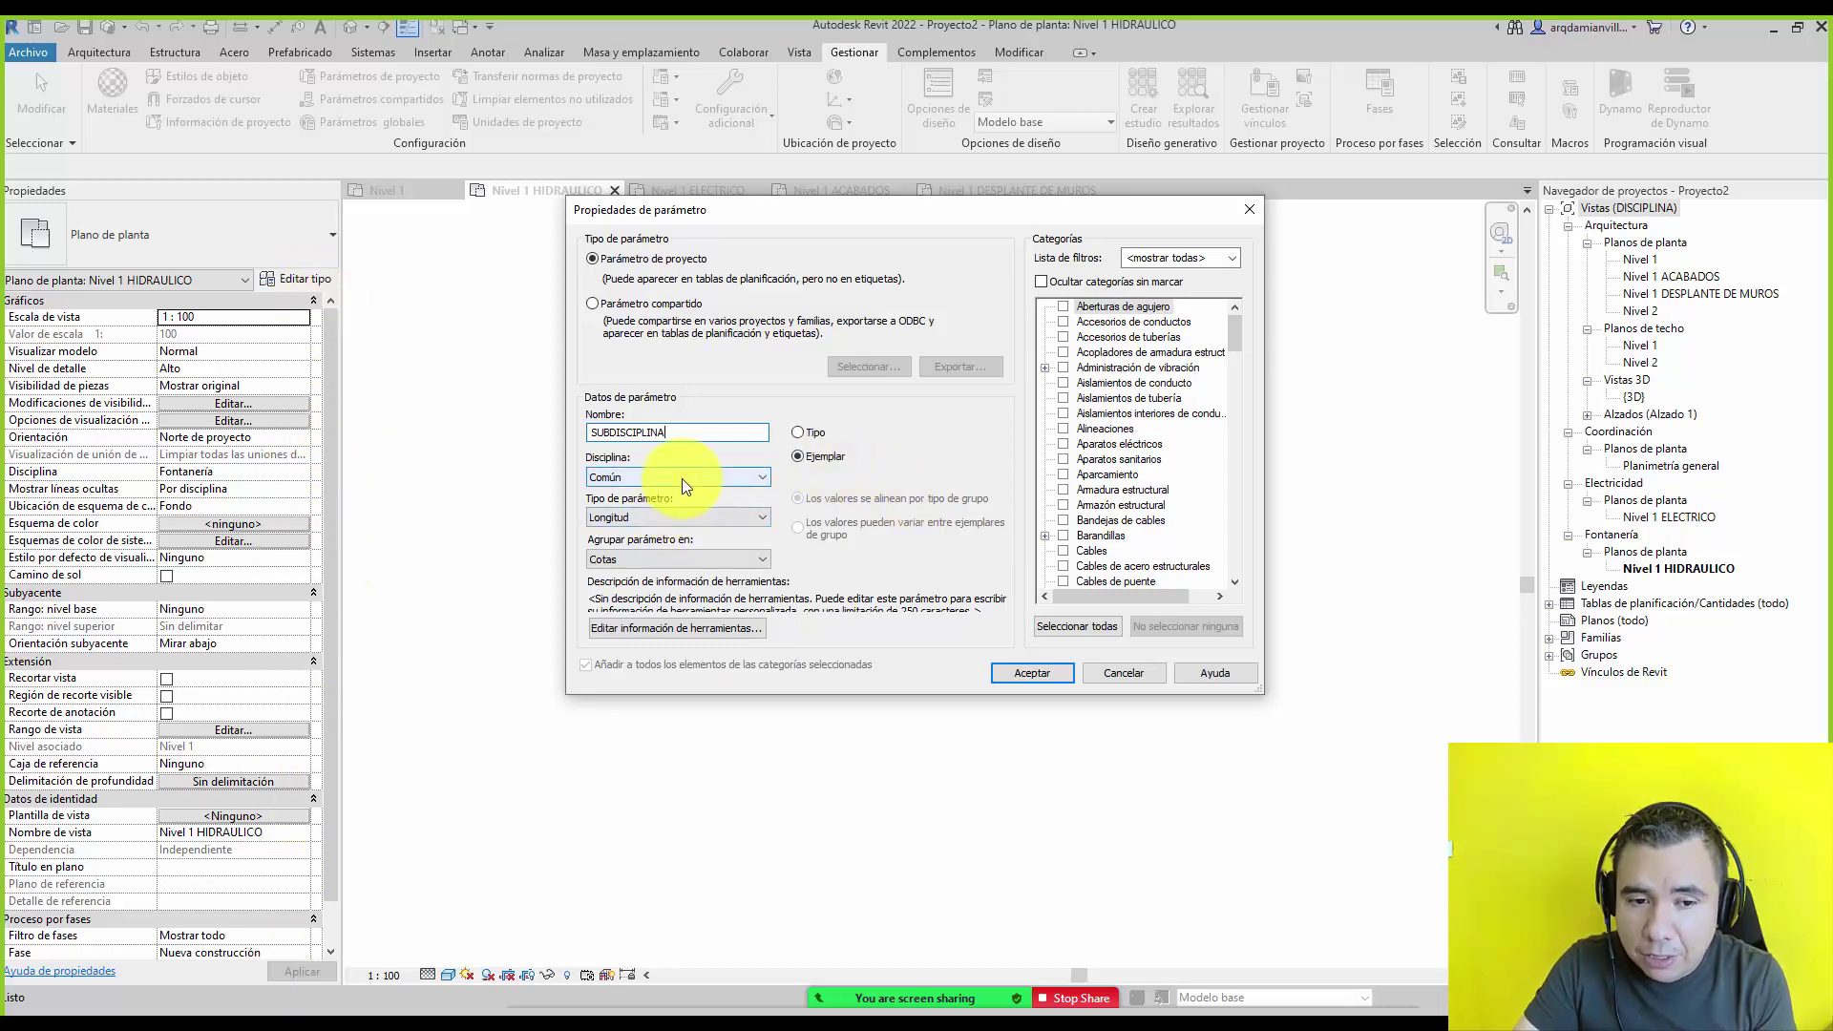
left_click(697, 518)
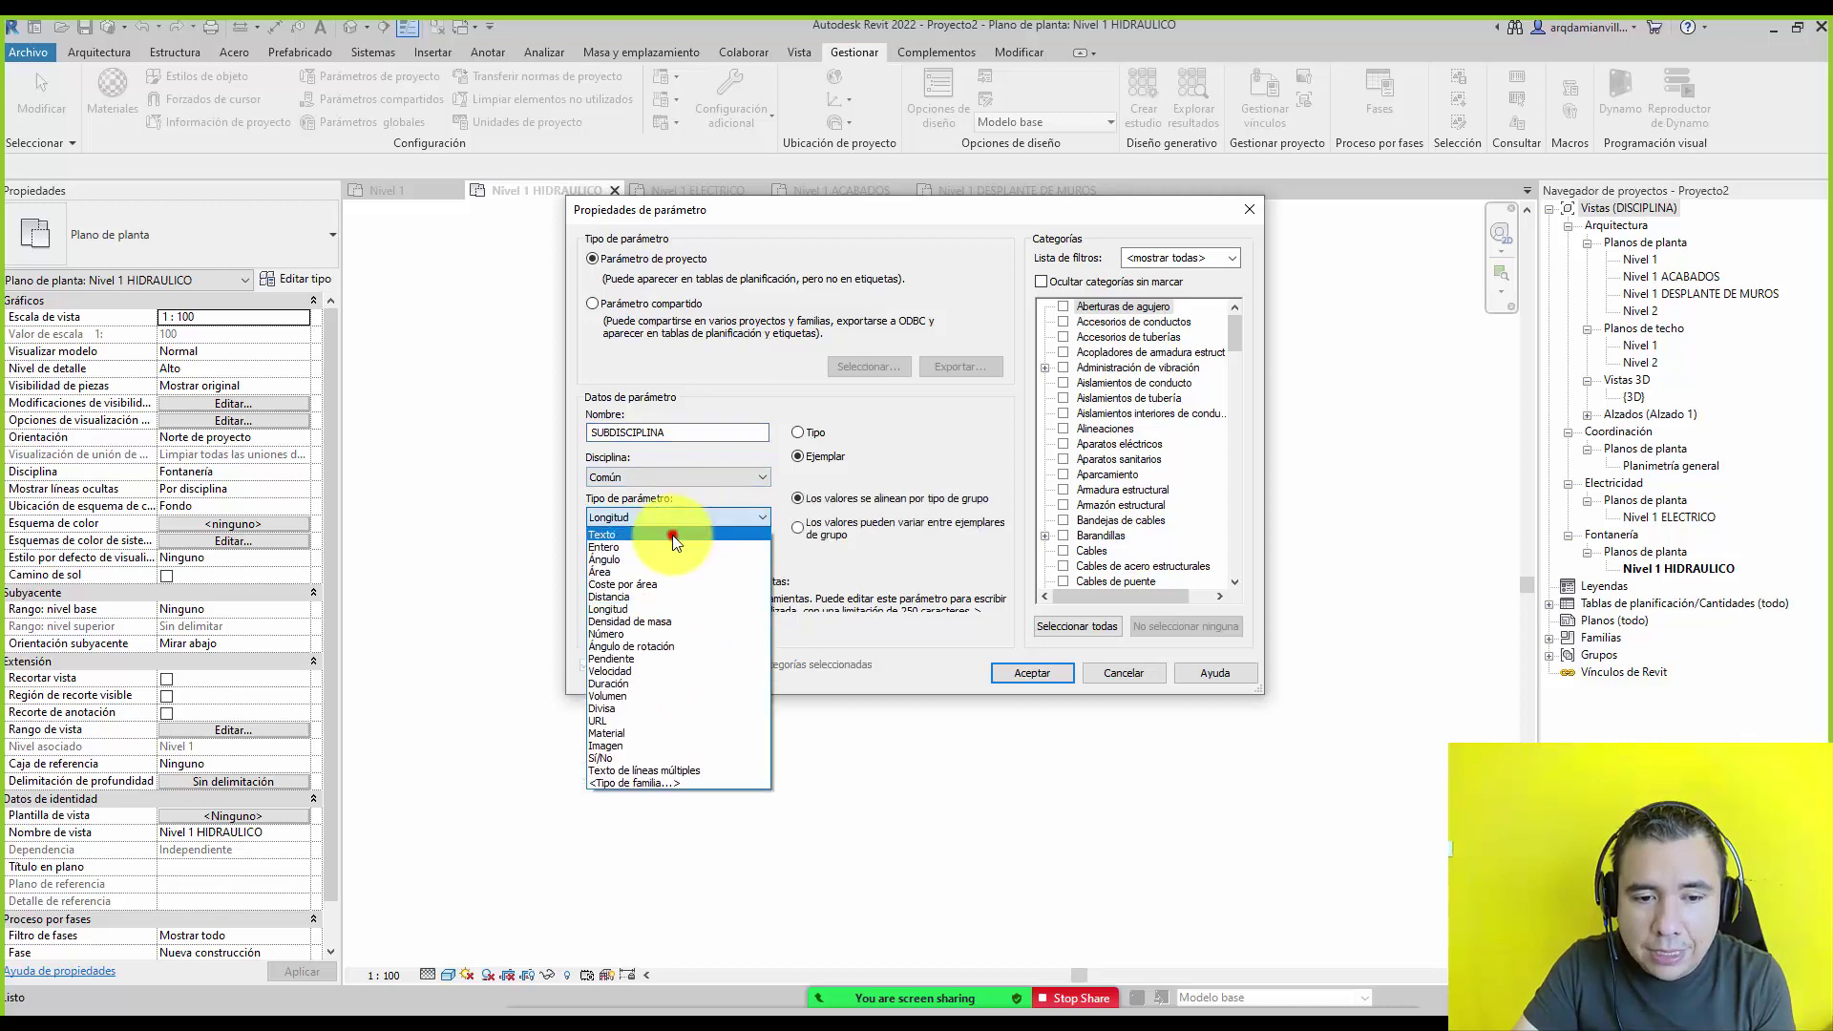
left_click(672, 535)
left_click(673, 558)
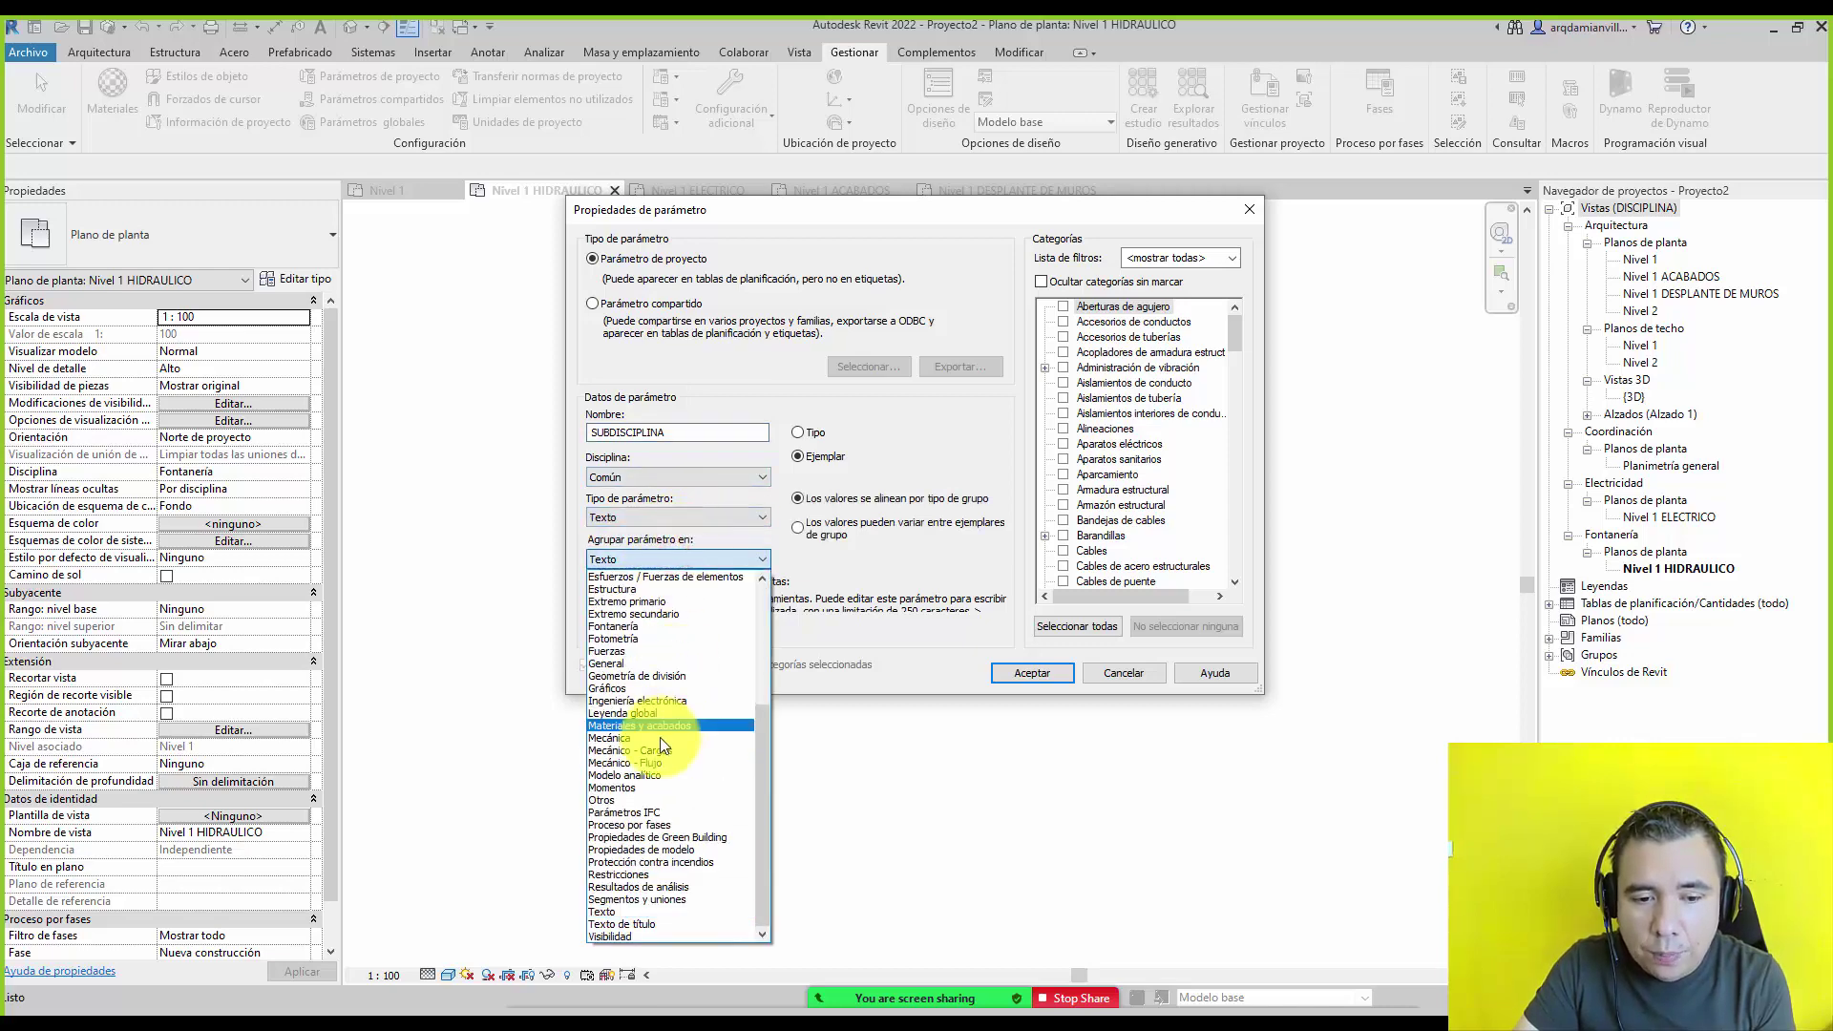
left_click(626, 800)
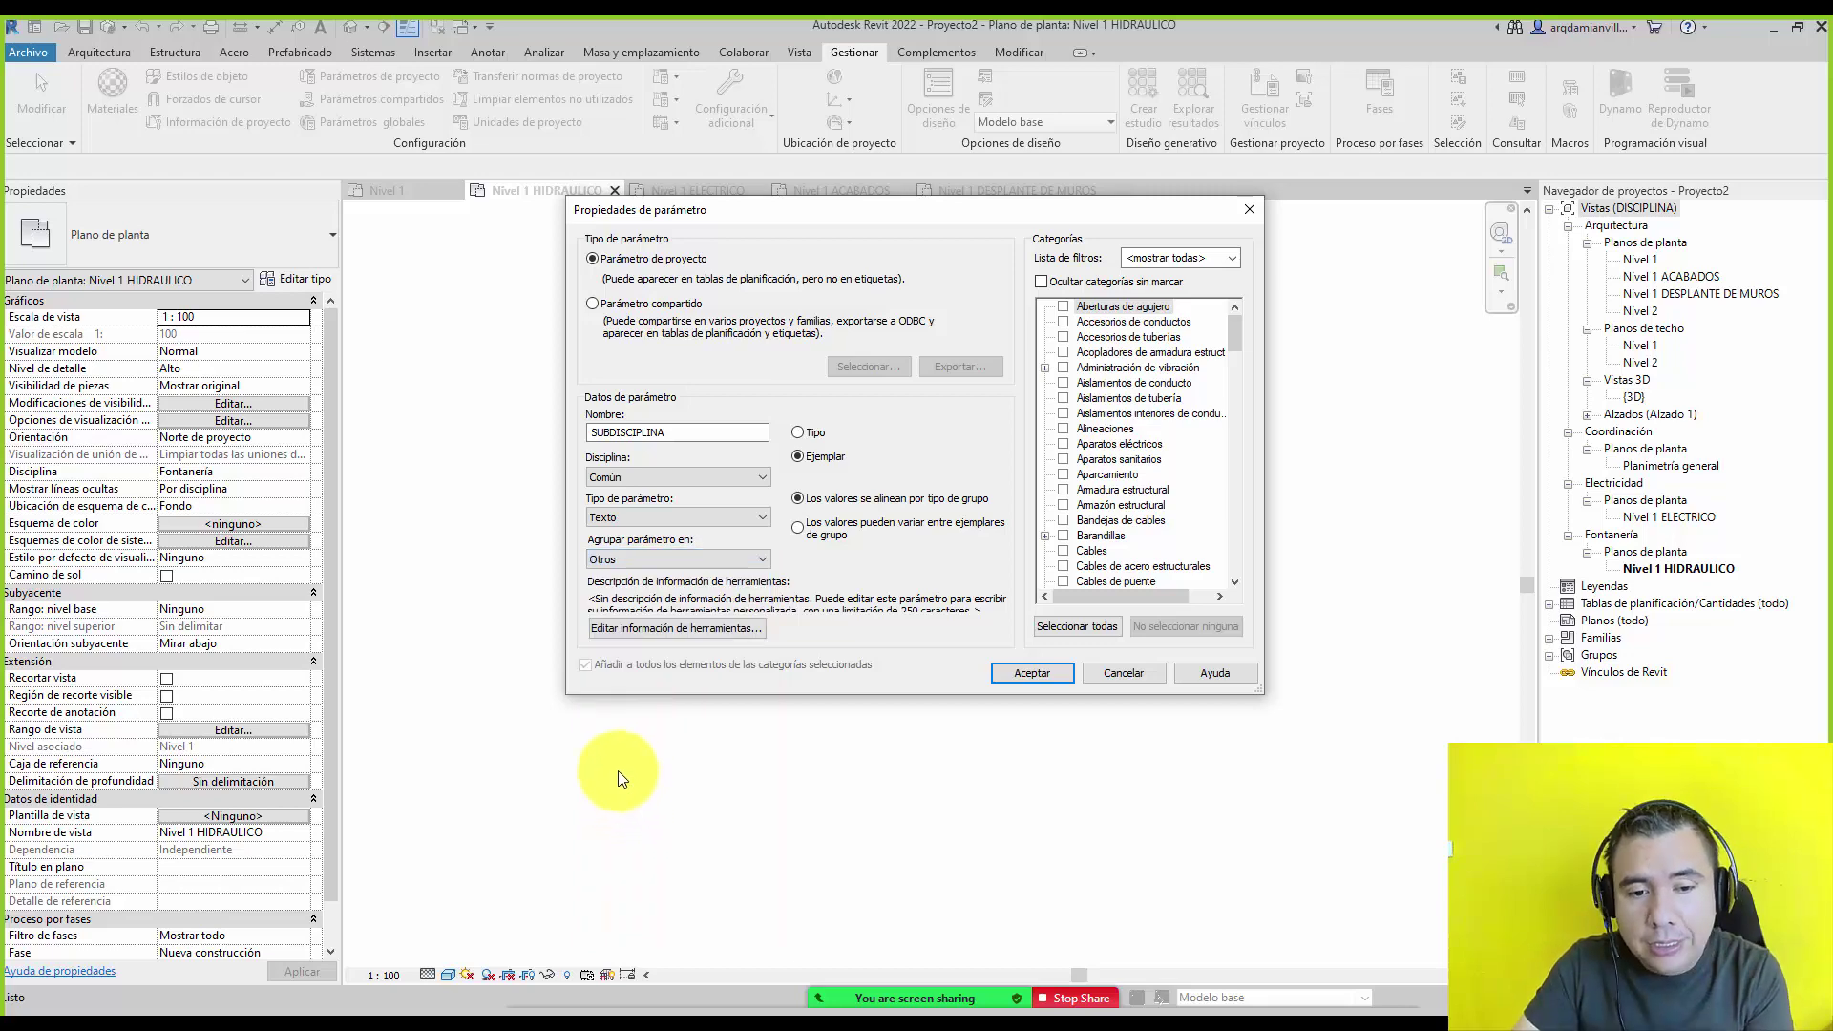
left_click_drag(1232, 330, 1230, 583)
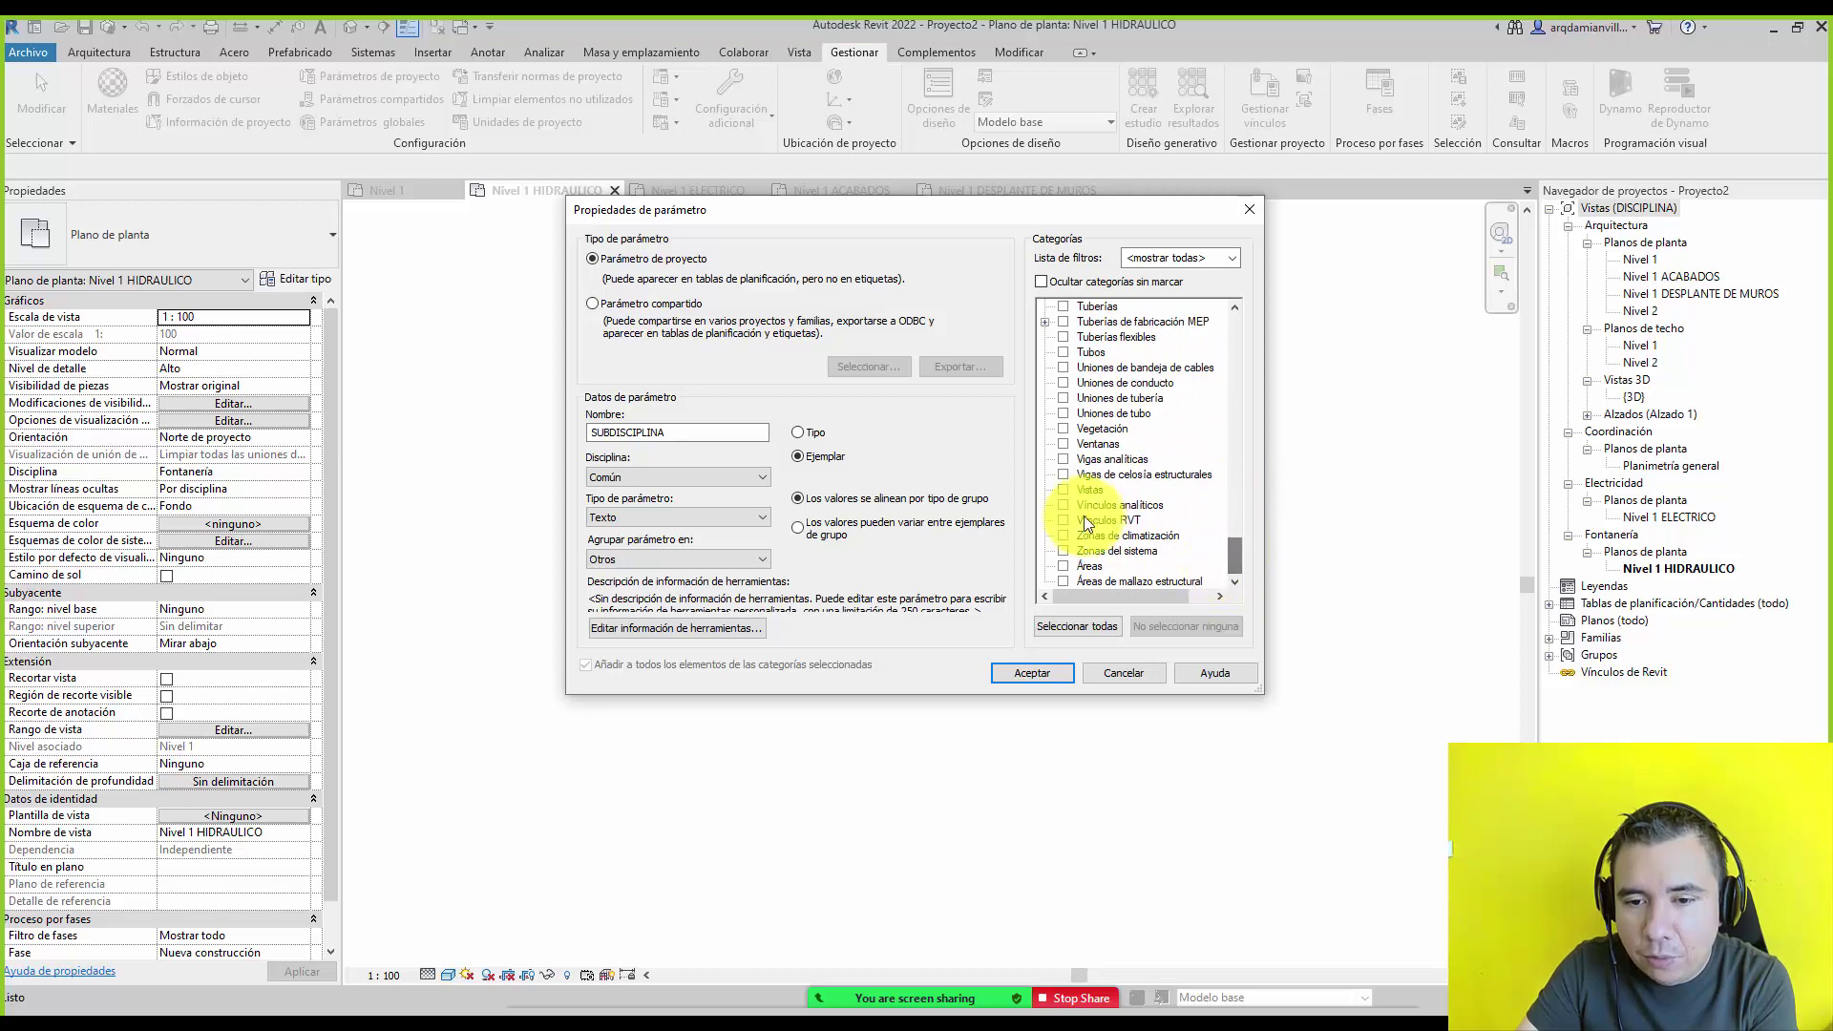
left_click(1063, 489)
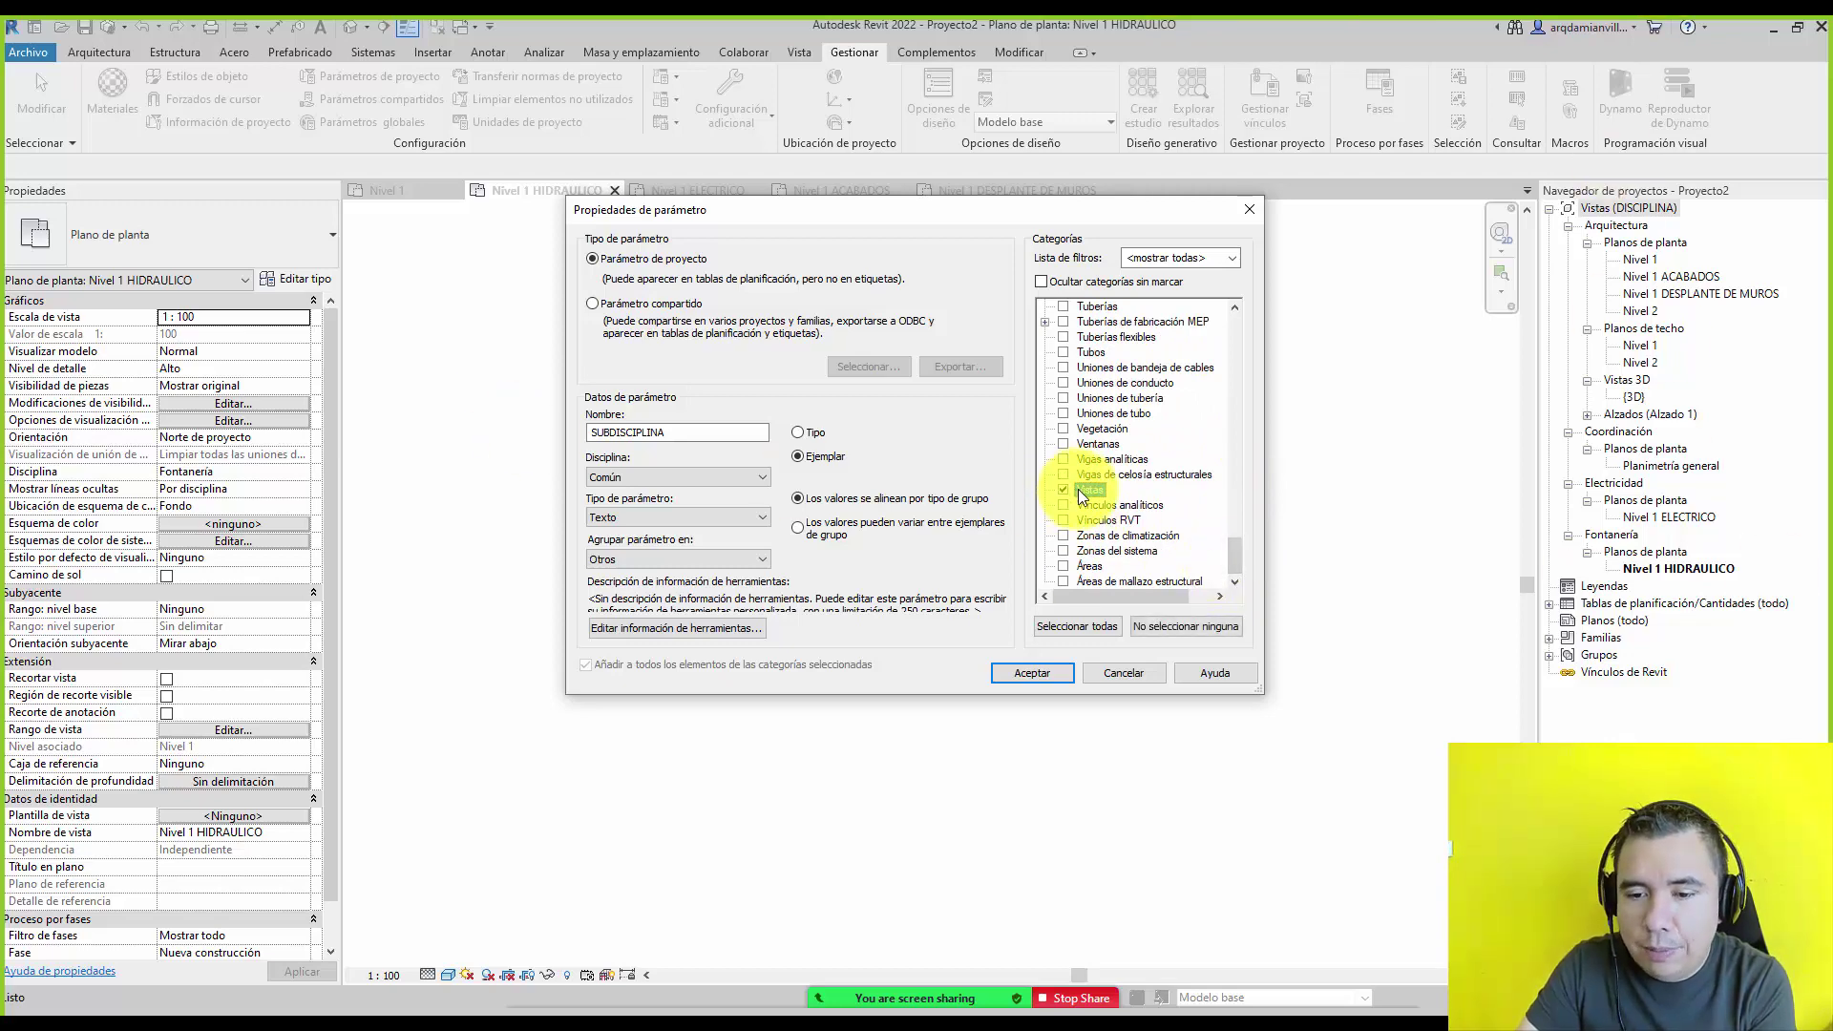
left_click(1053, 680)
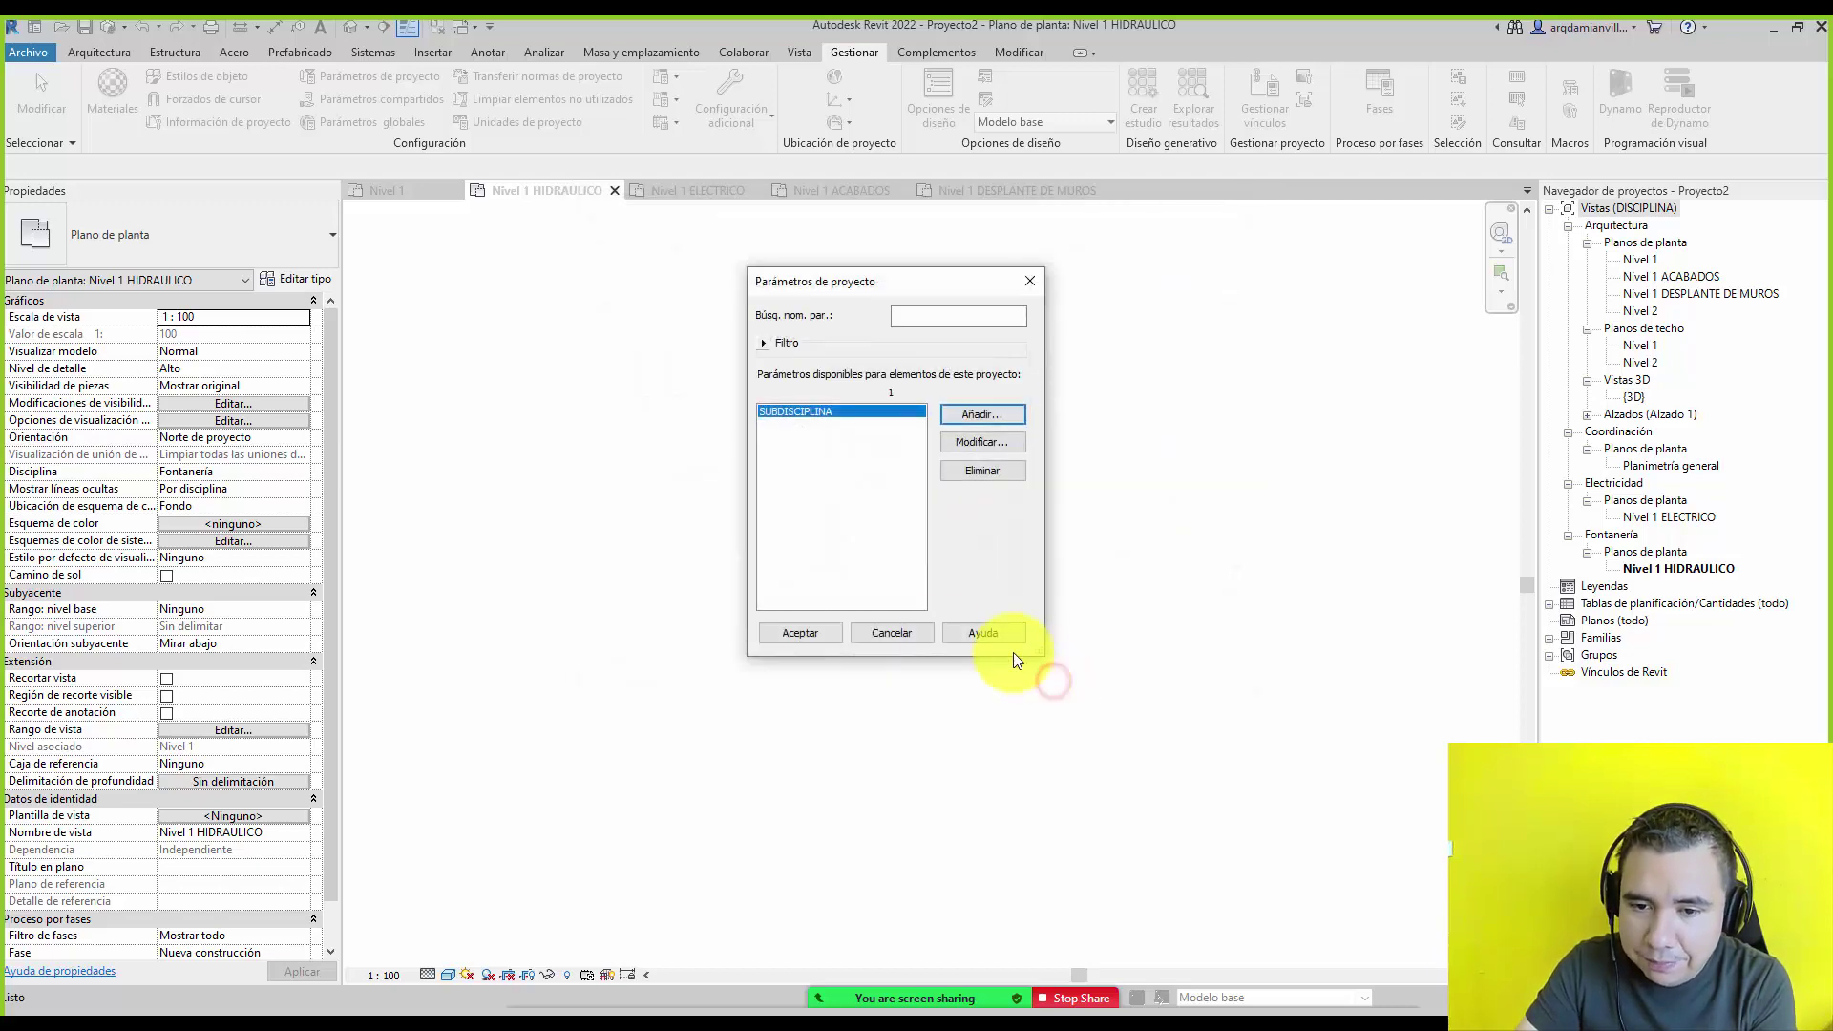
Close Parámetros de proyecto and open the Nivel 1 ACABADOS floor plan view.
left_click(800, 632)
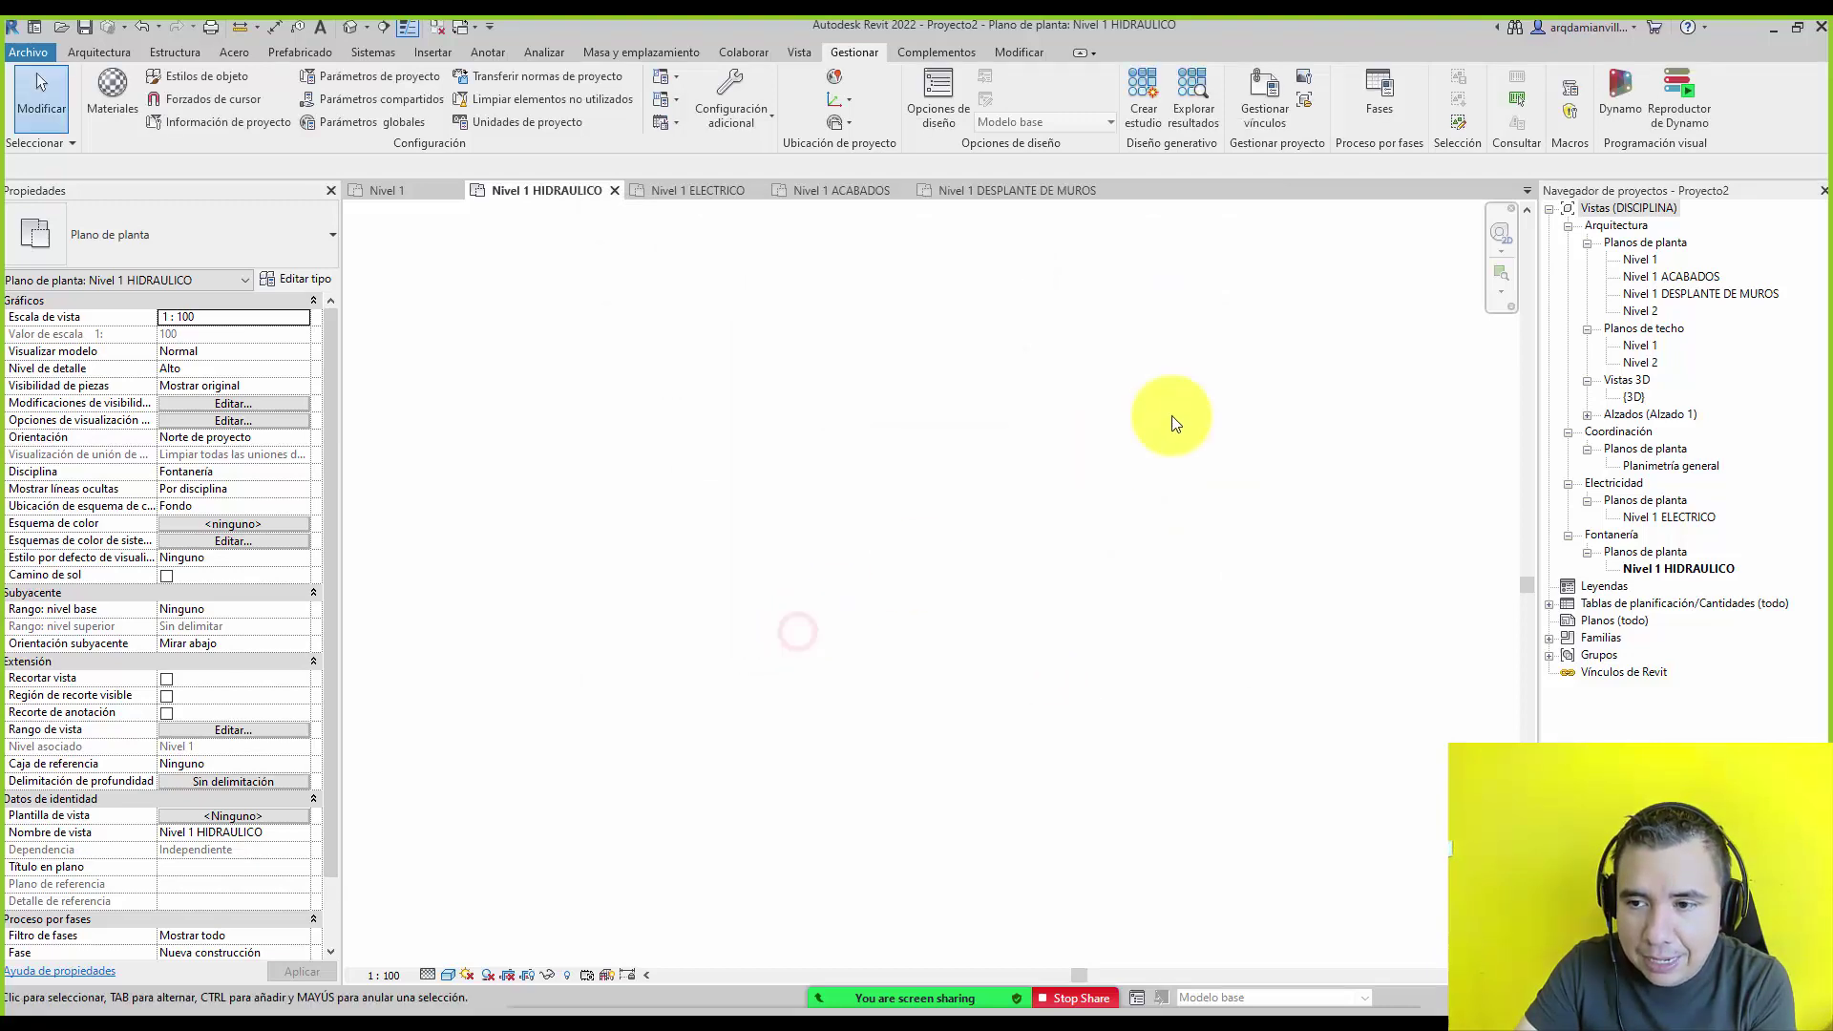
left_click(1665, 276)
double_click(1665, 276)
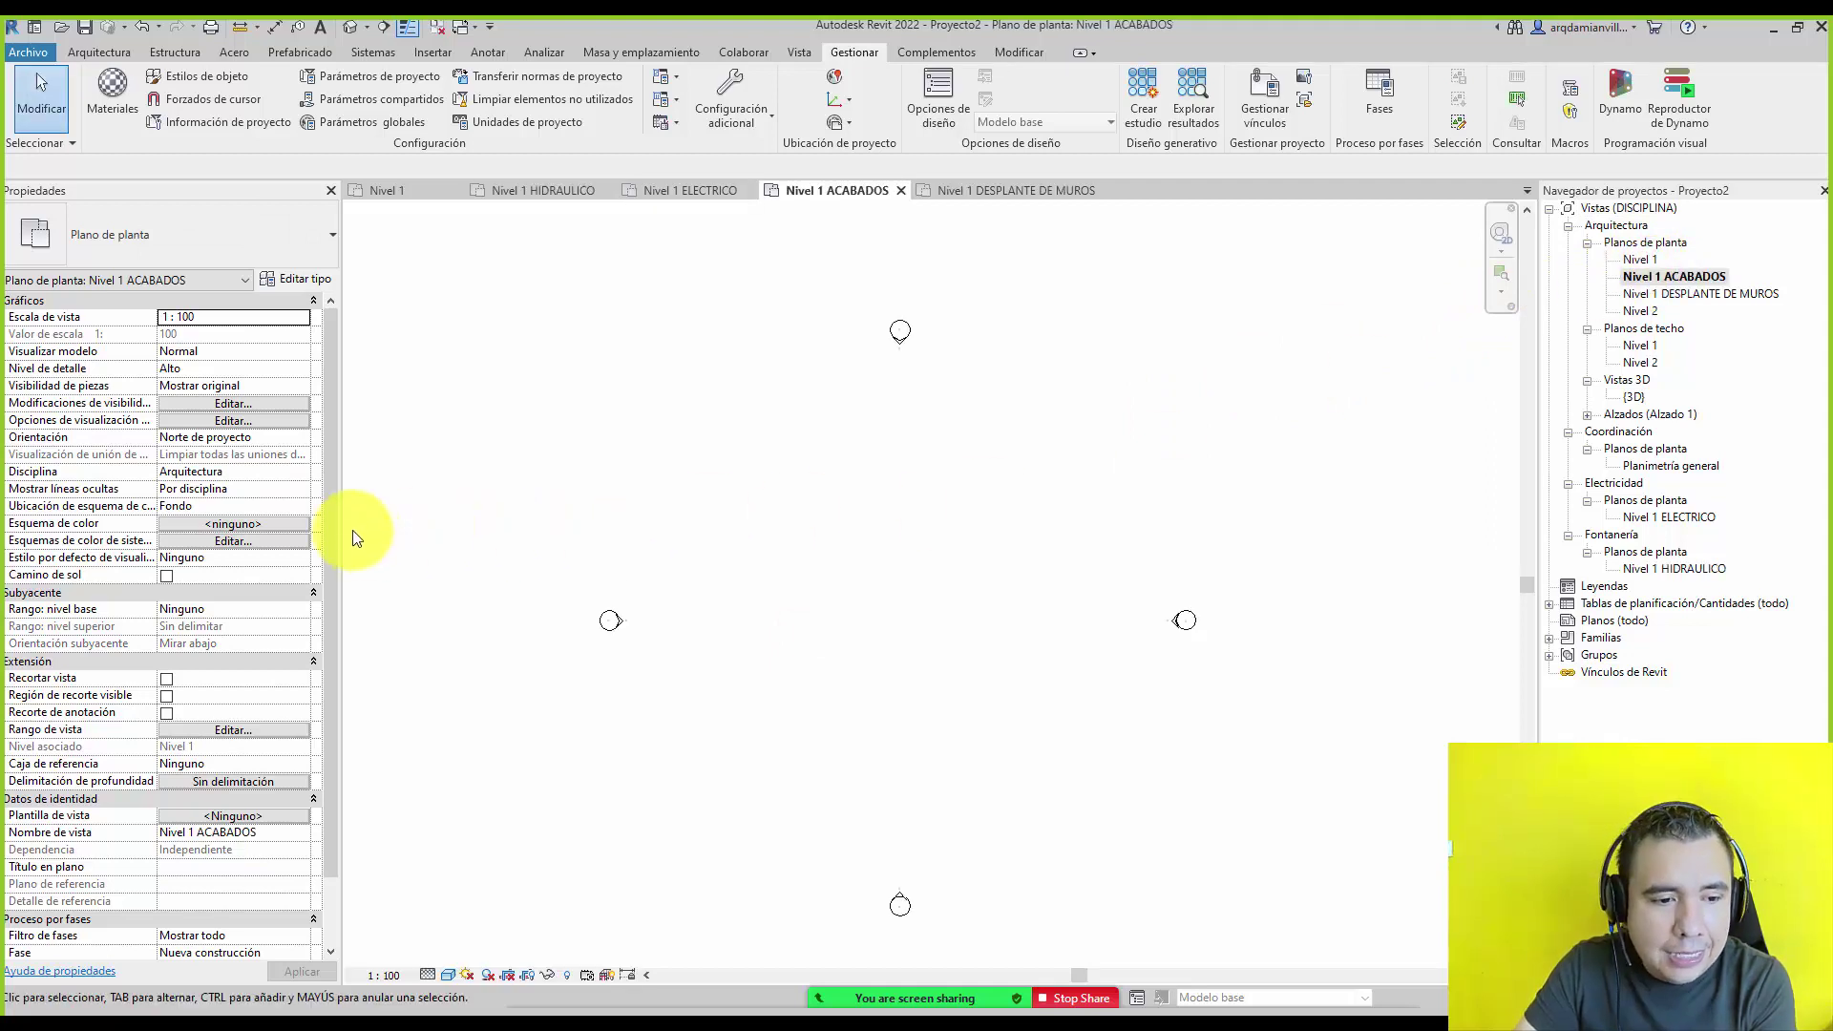
left_click_drag(331, 479, 328, 593)
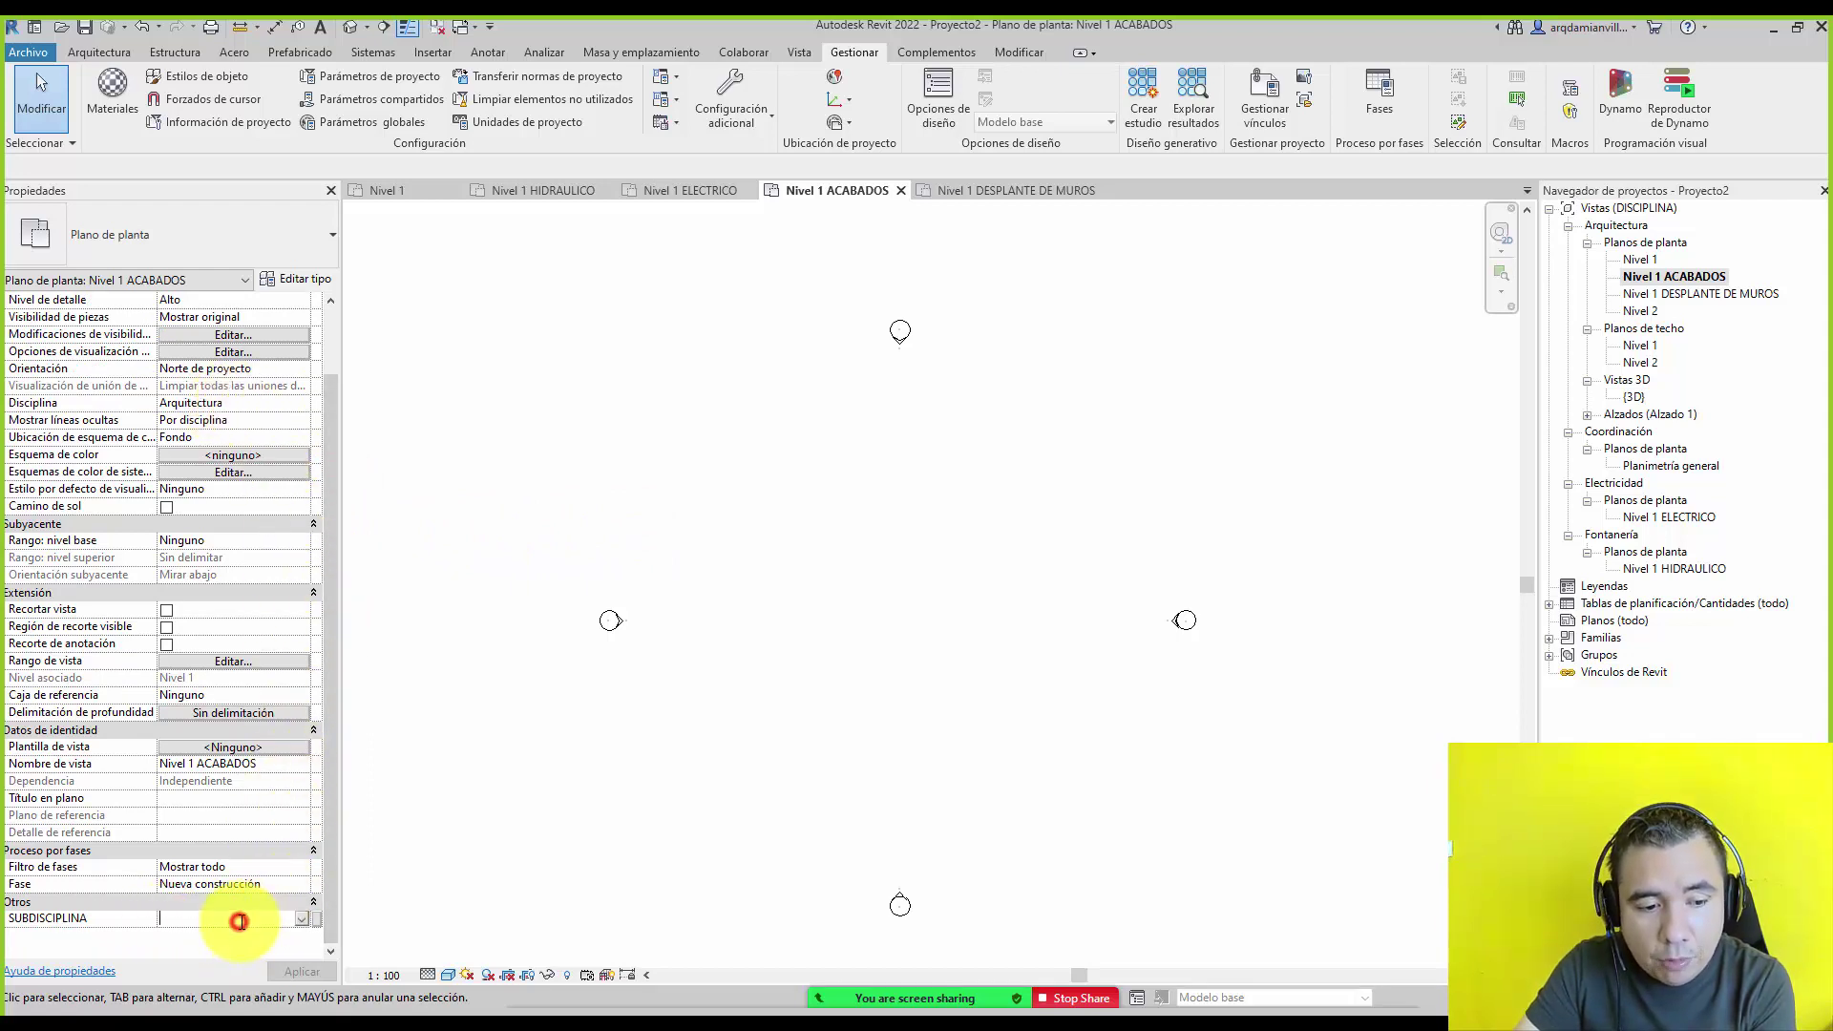
Enter ACABADOS as the view's SUBDISCIPLINA and compare with Nivel 1 DESPLANTE DE MUROS.
left_click(299, 921)
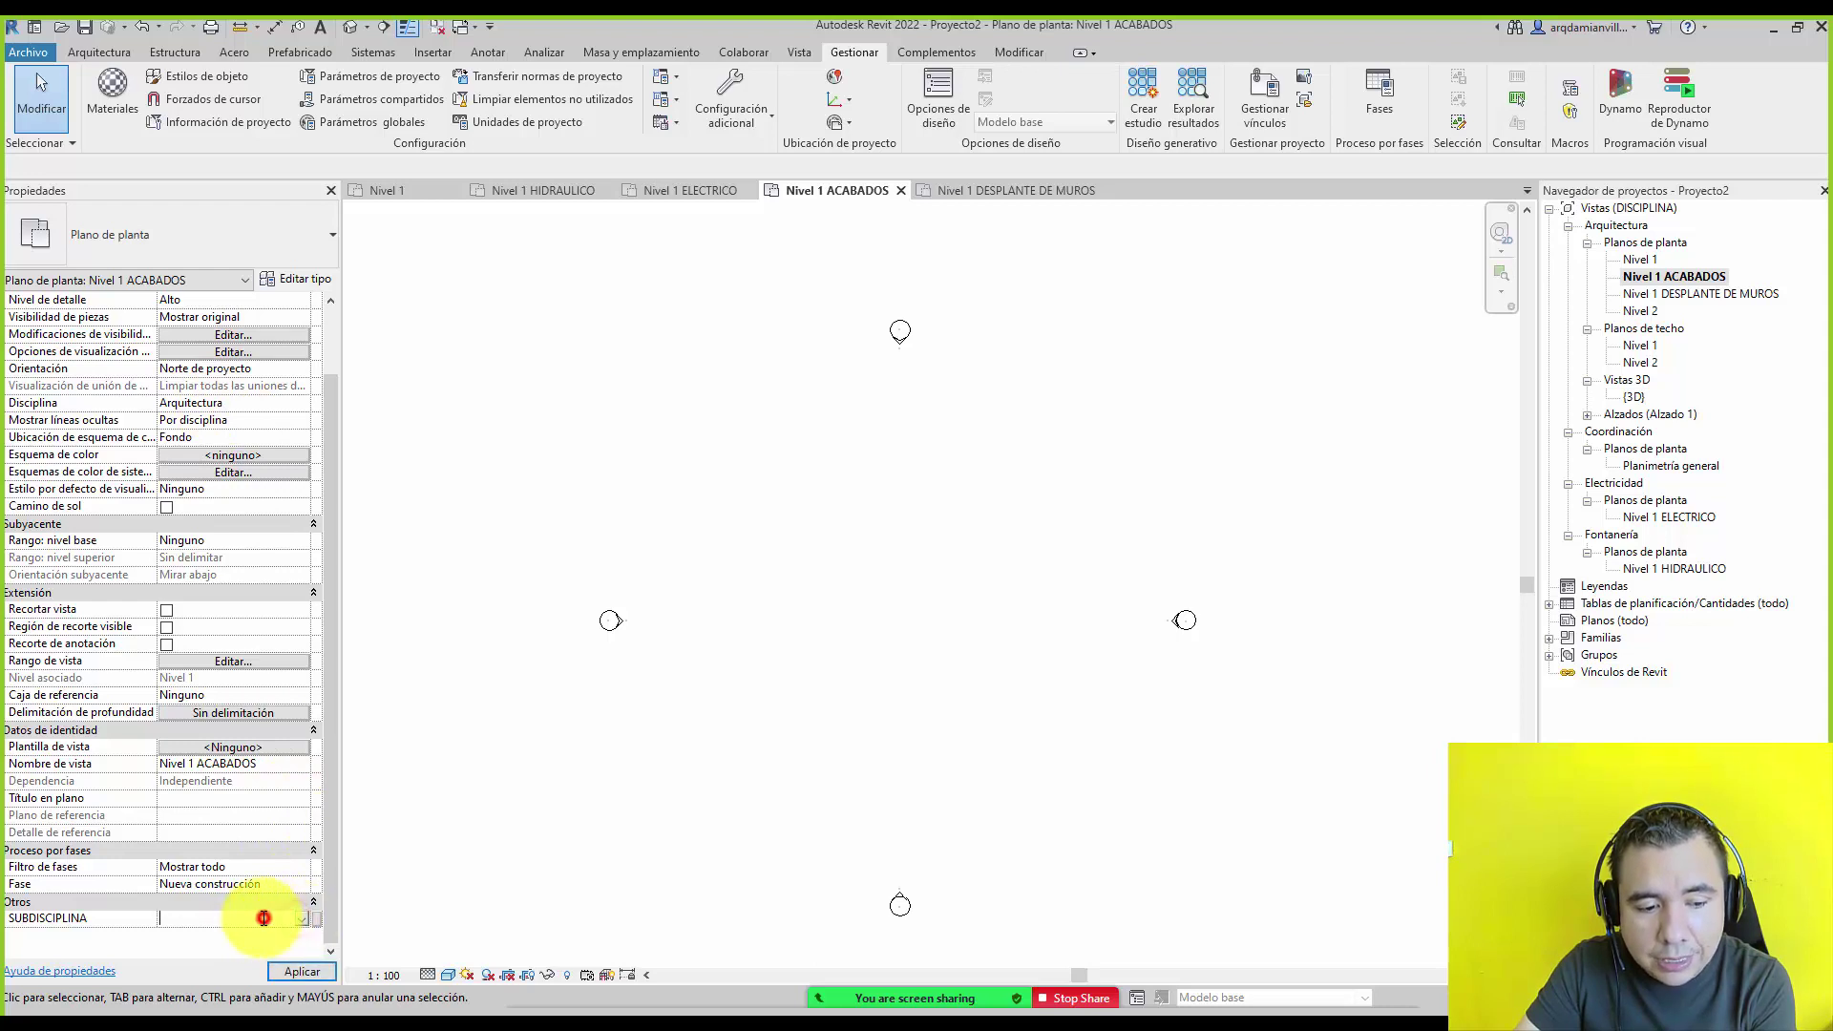
left_click(262, 917)
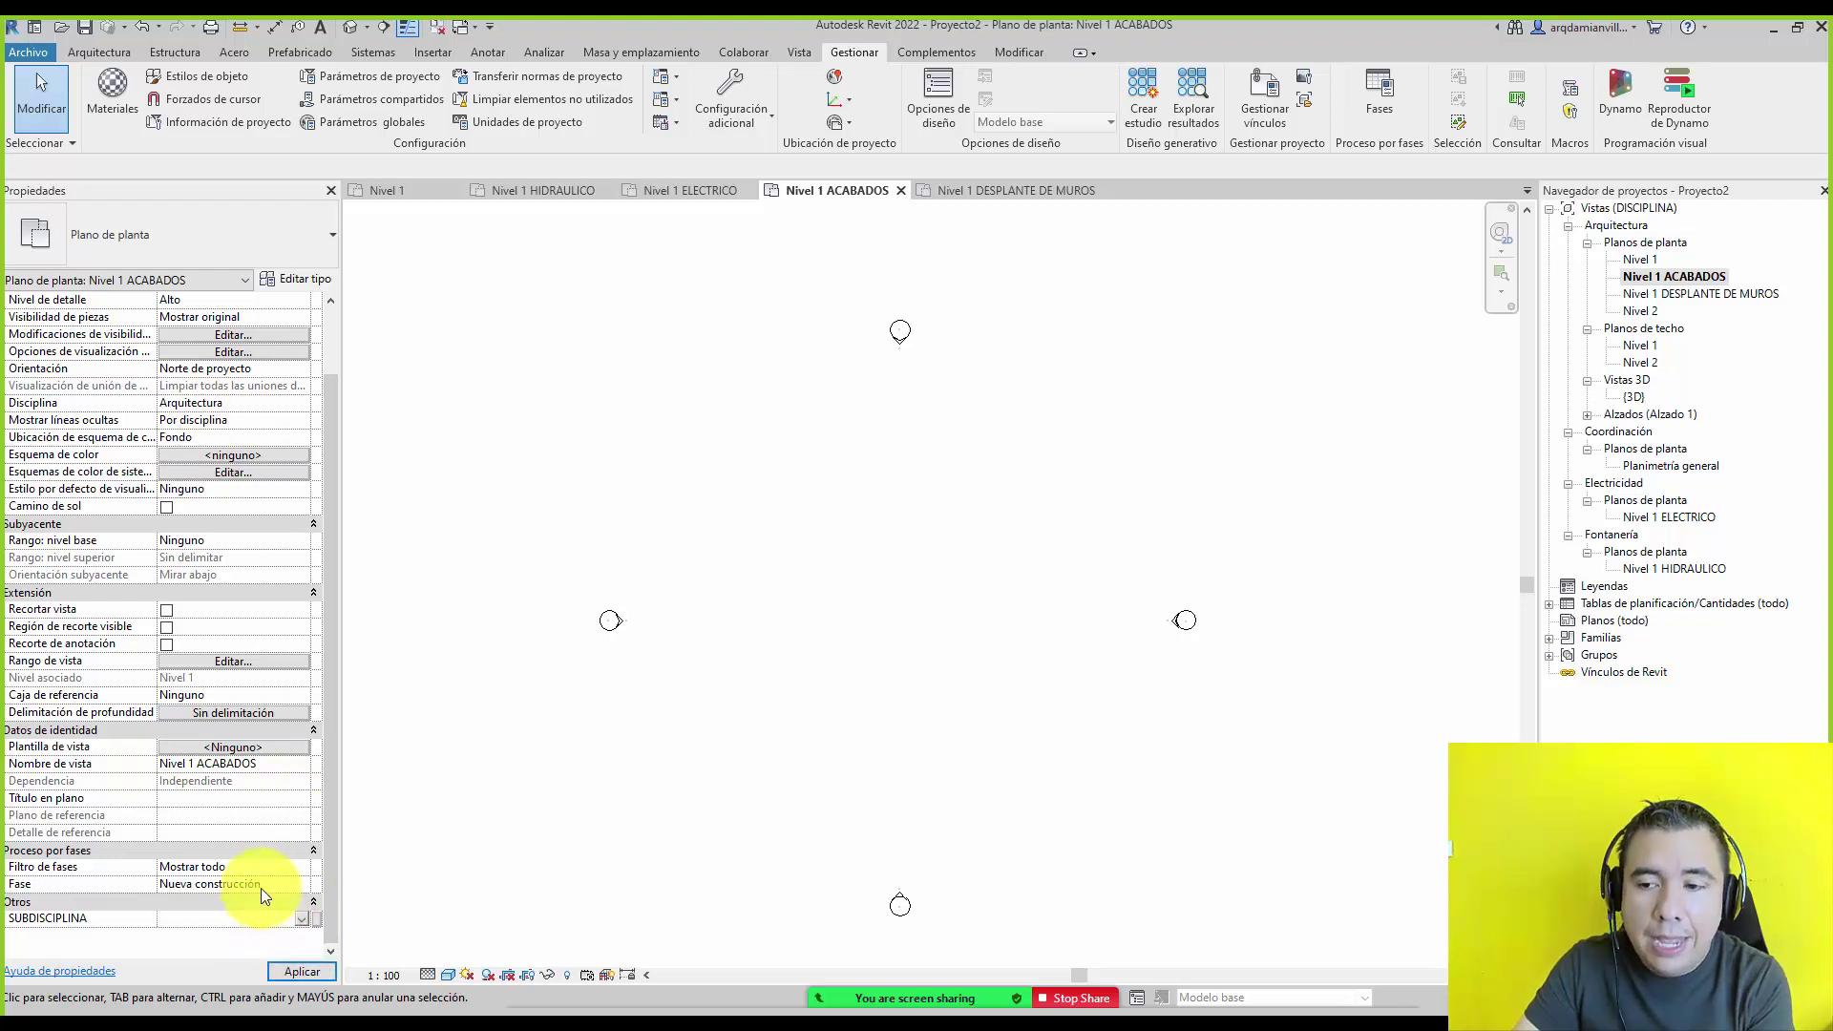
type("ACABADOS")
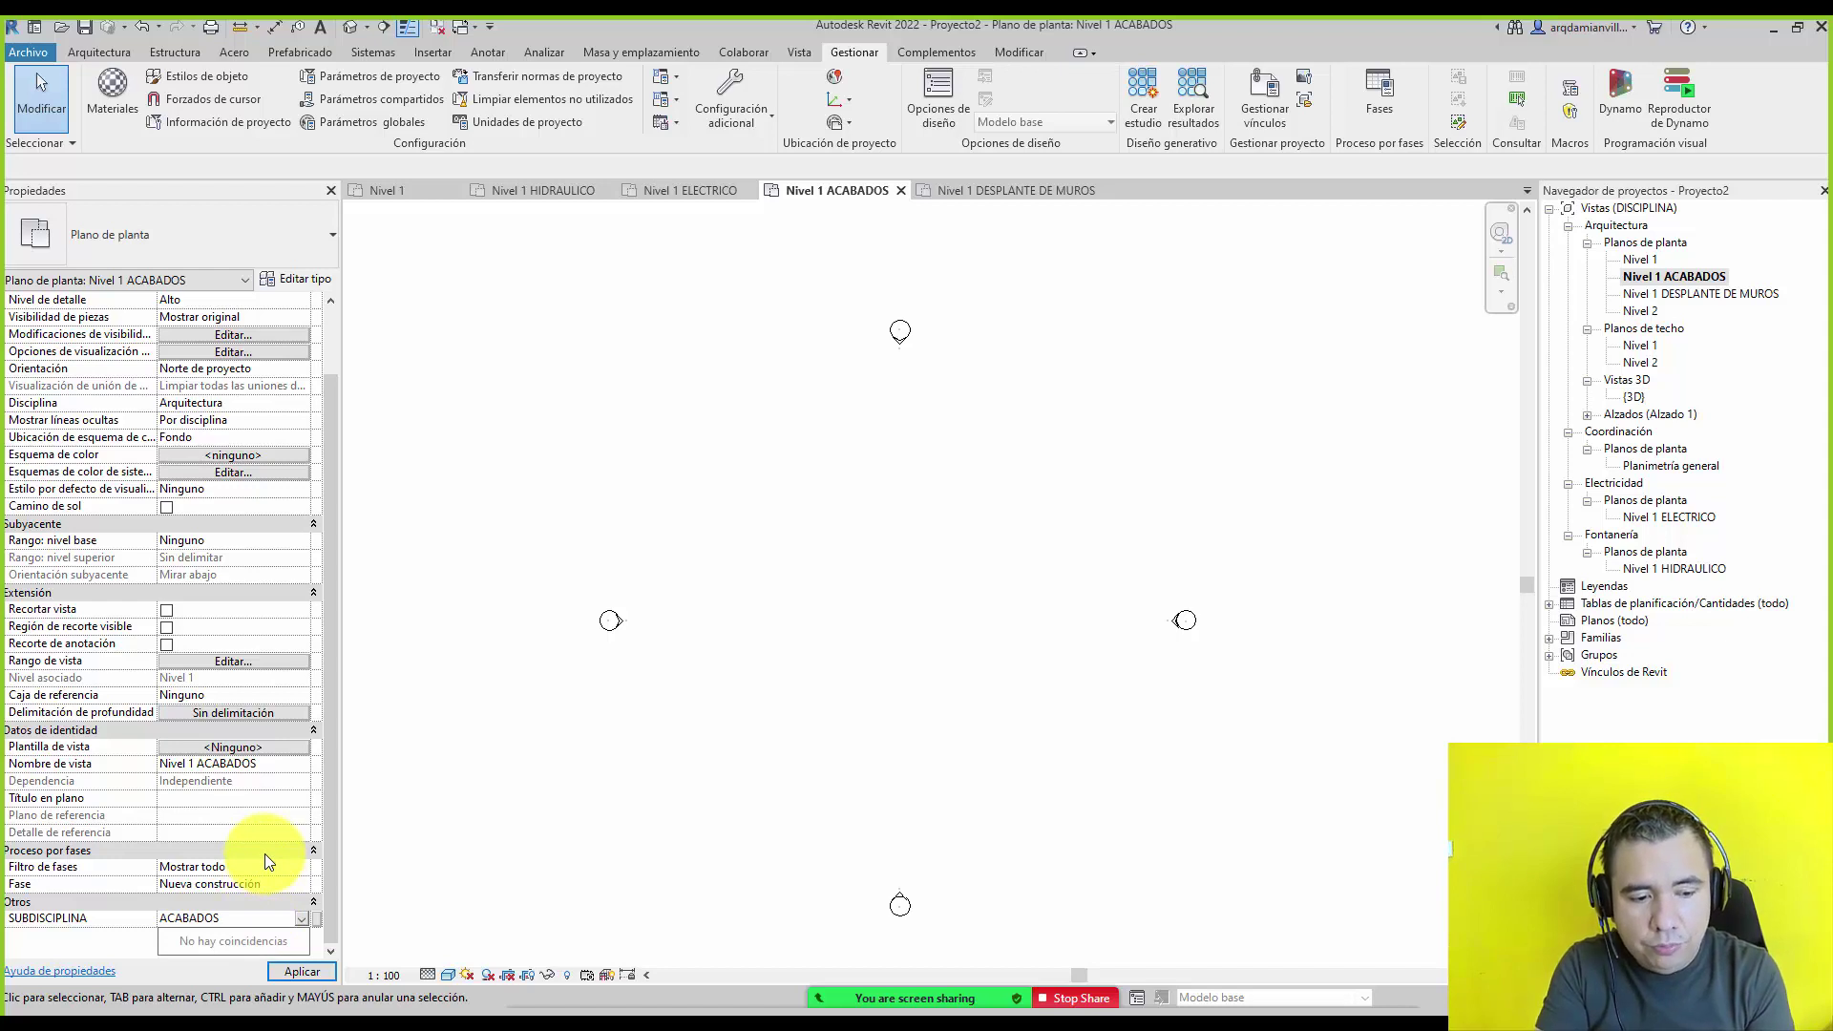
key("Return")
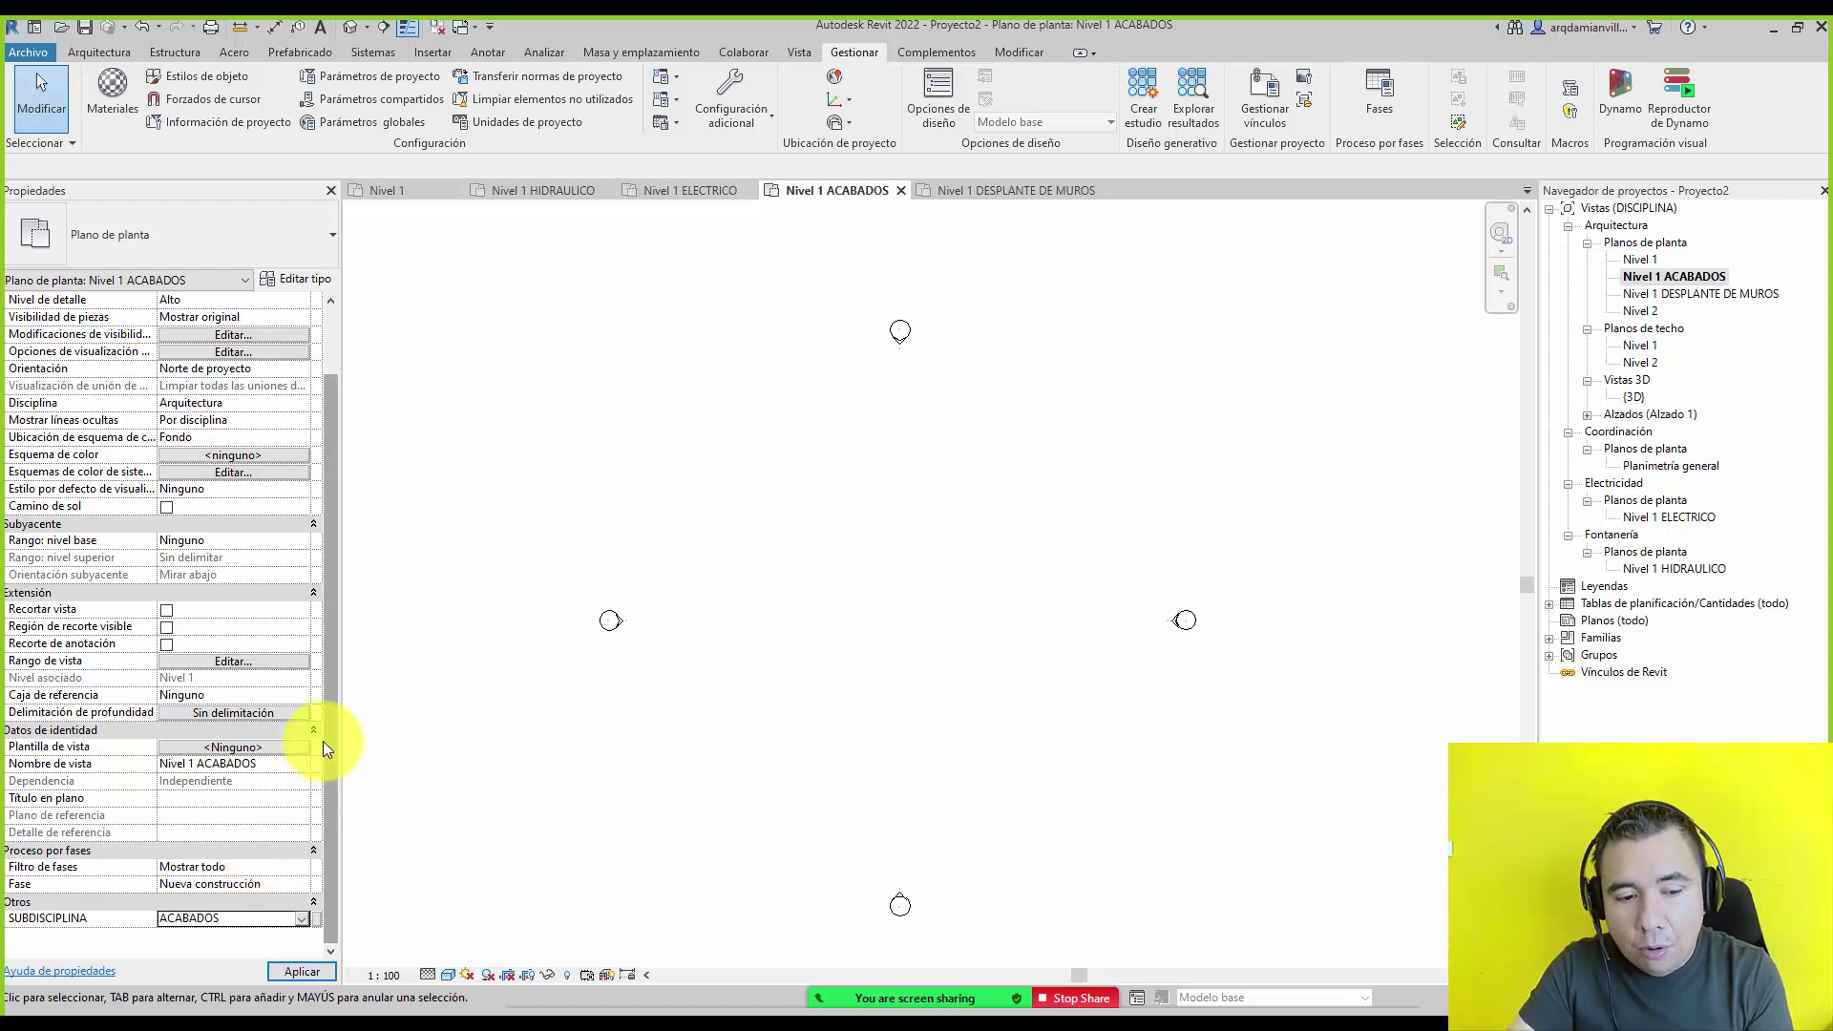
left_click(1727, 294)
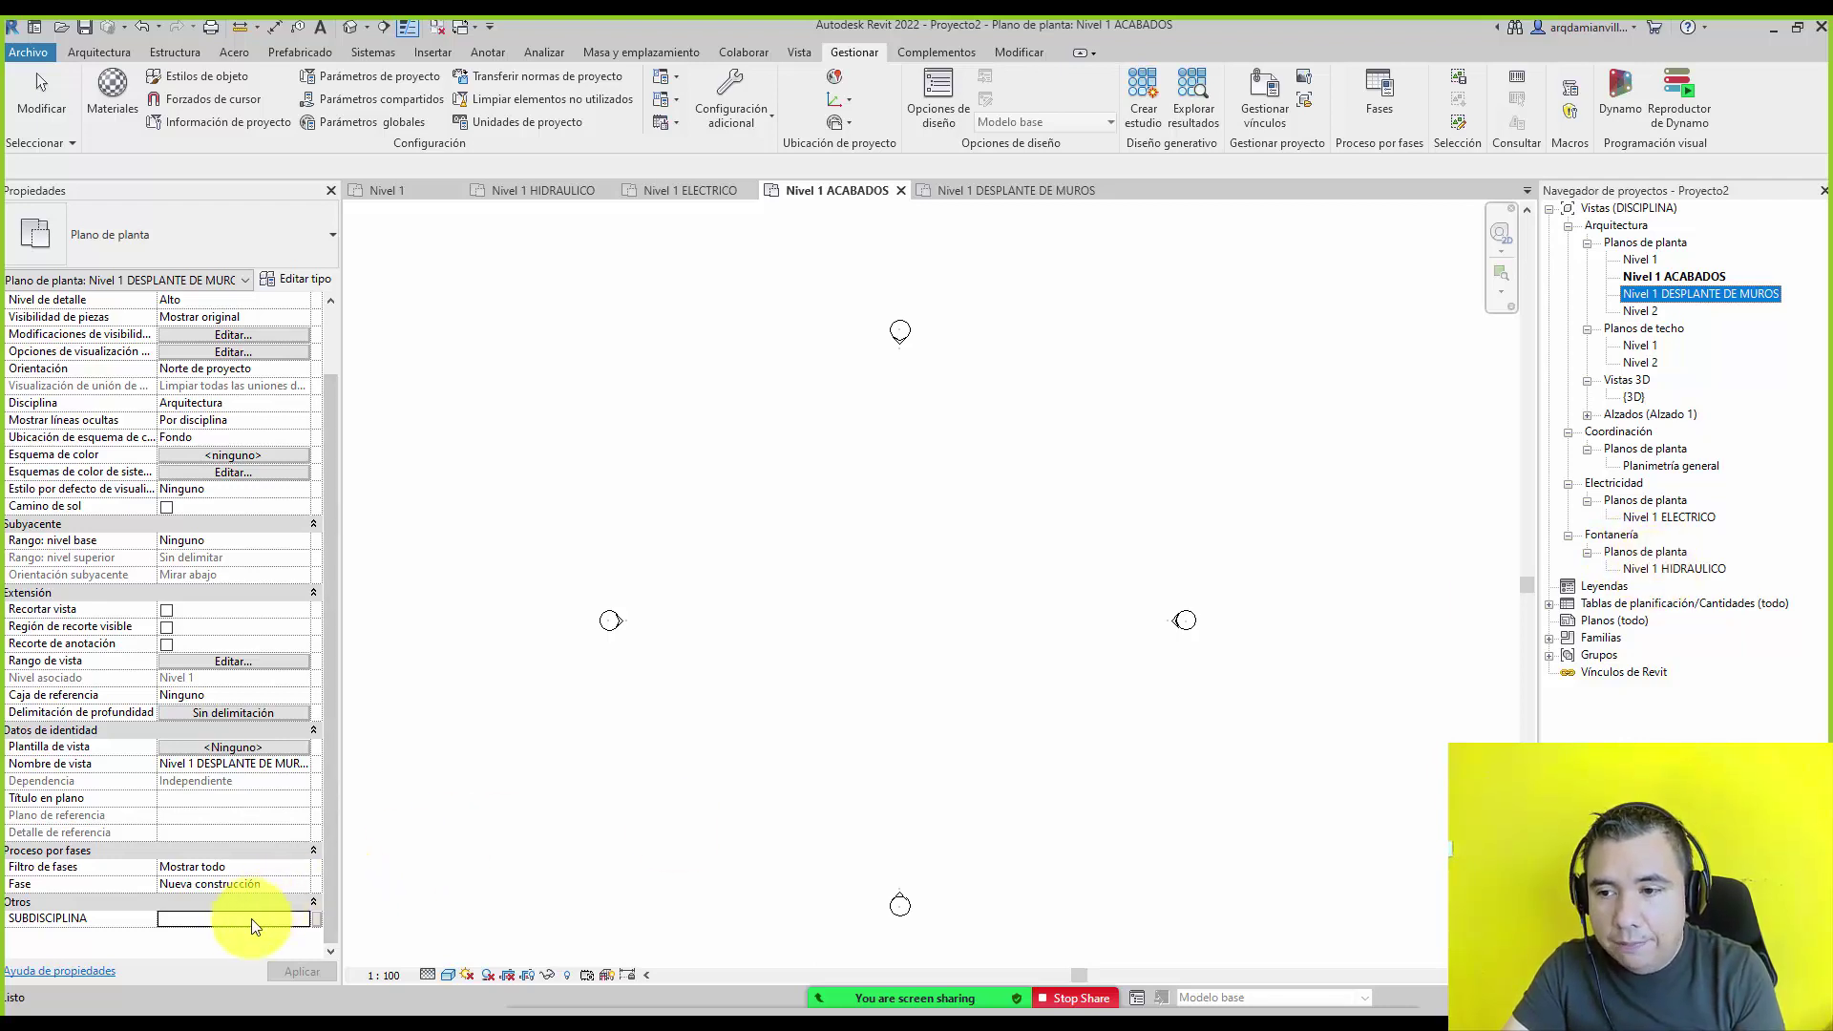
left_click(1258, 513)
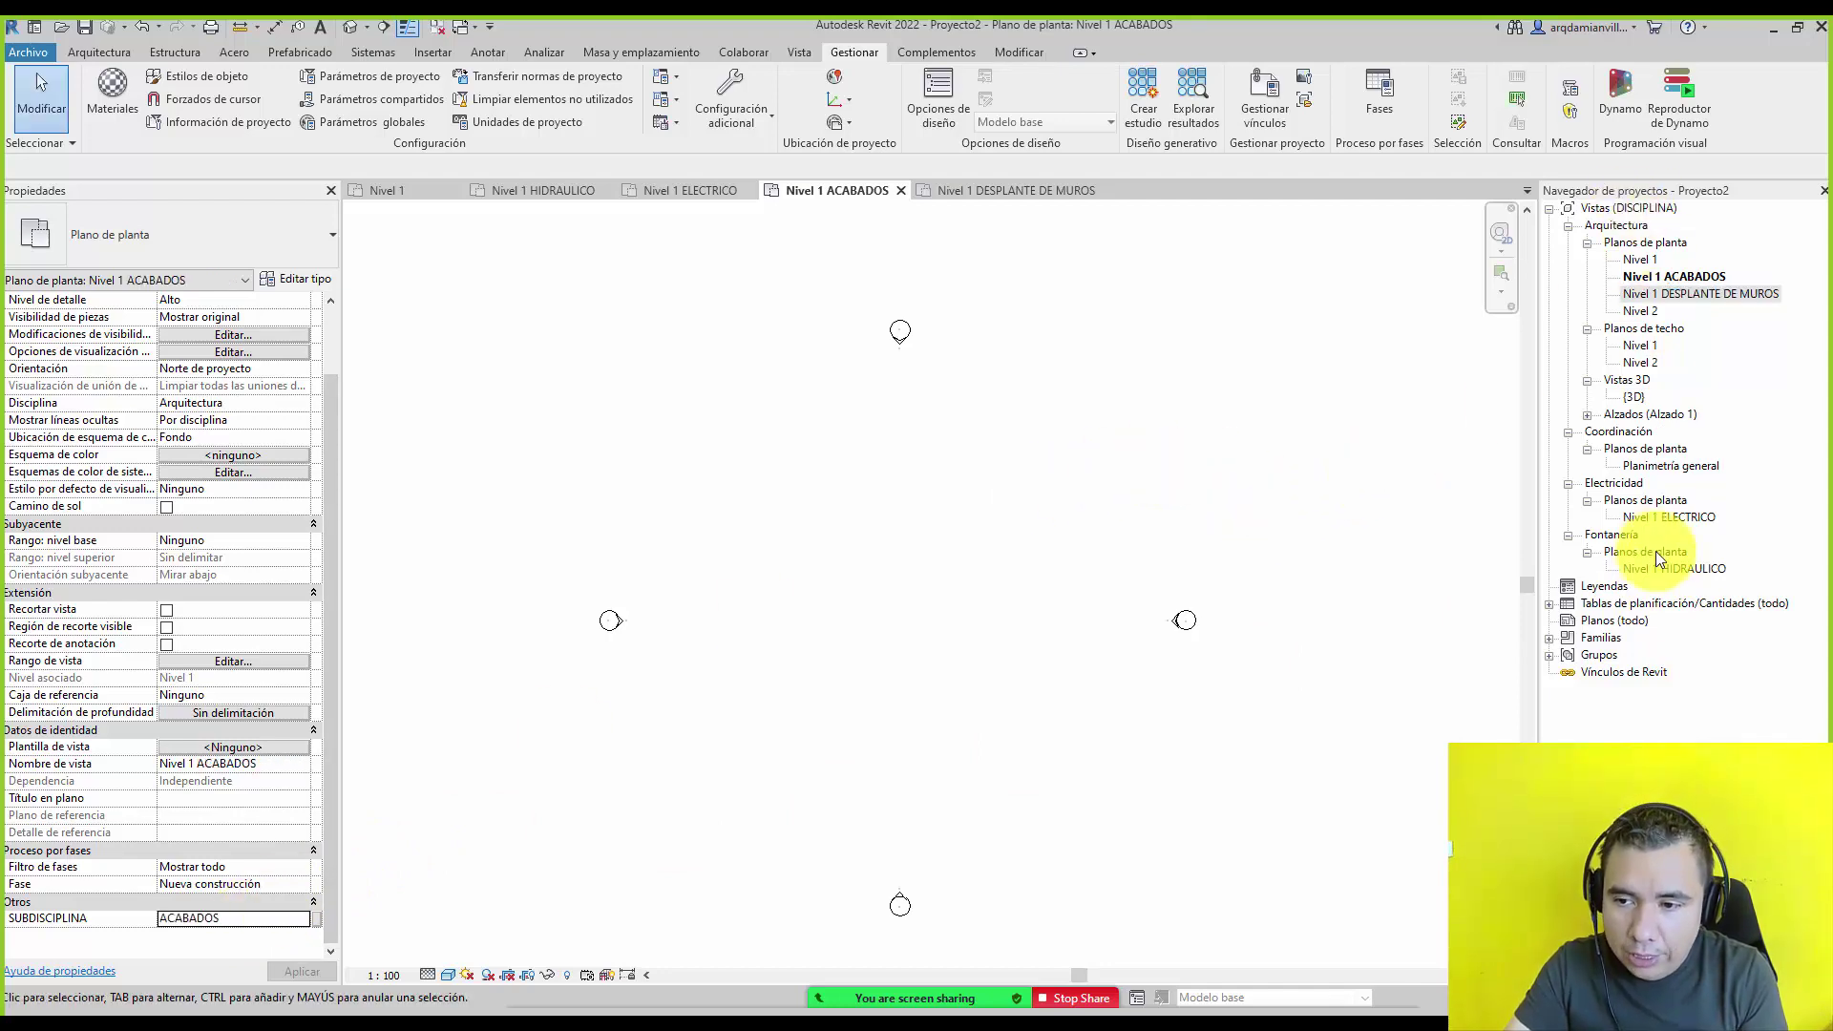
From the Vistas branch's browser organization settings, start a new scheme named DISCIPLINAS Y SUBDISCIPLINAS.
left_click(1612, 208)
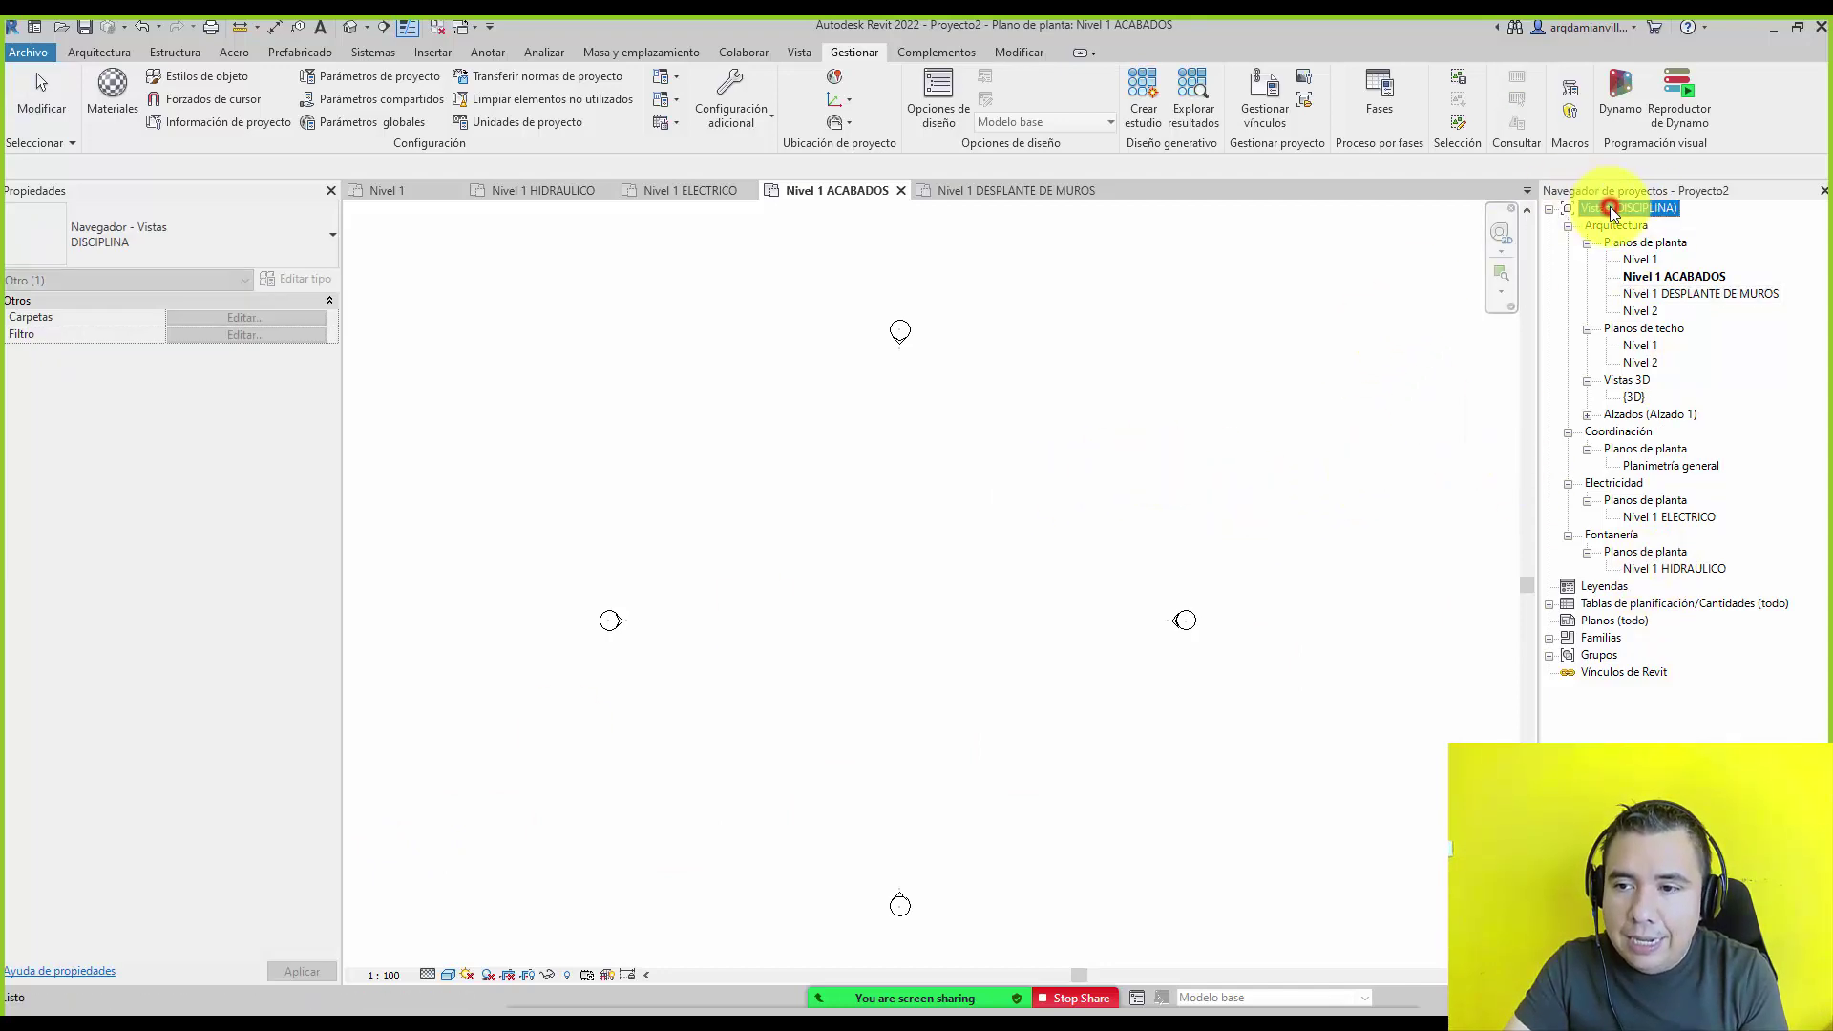
right_click(1612, 210)
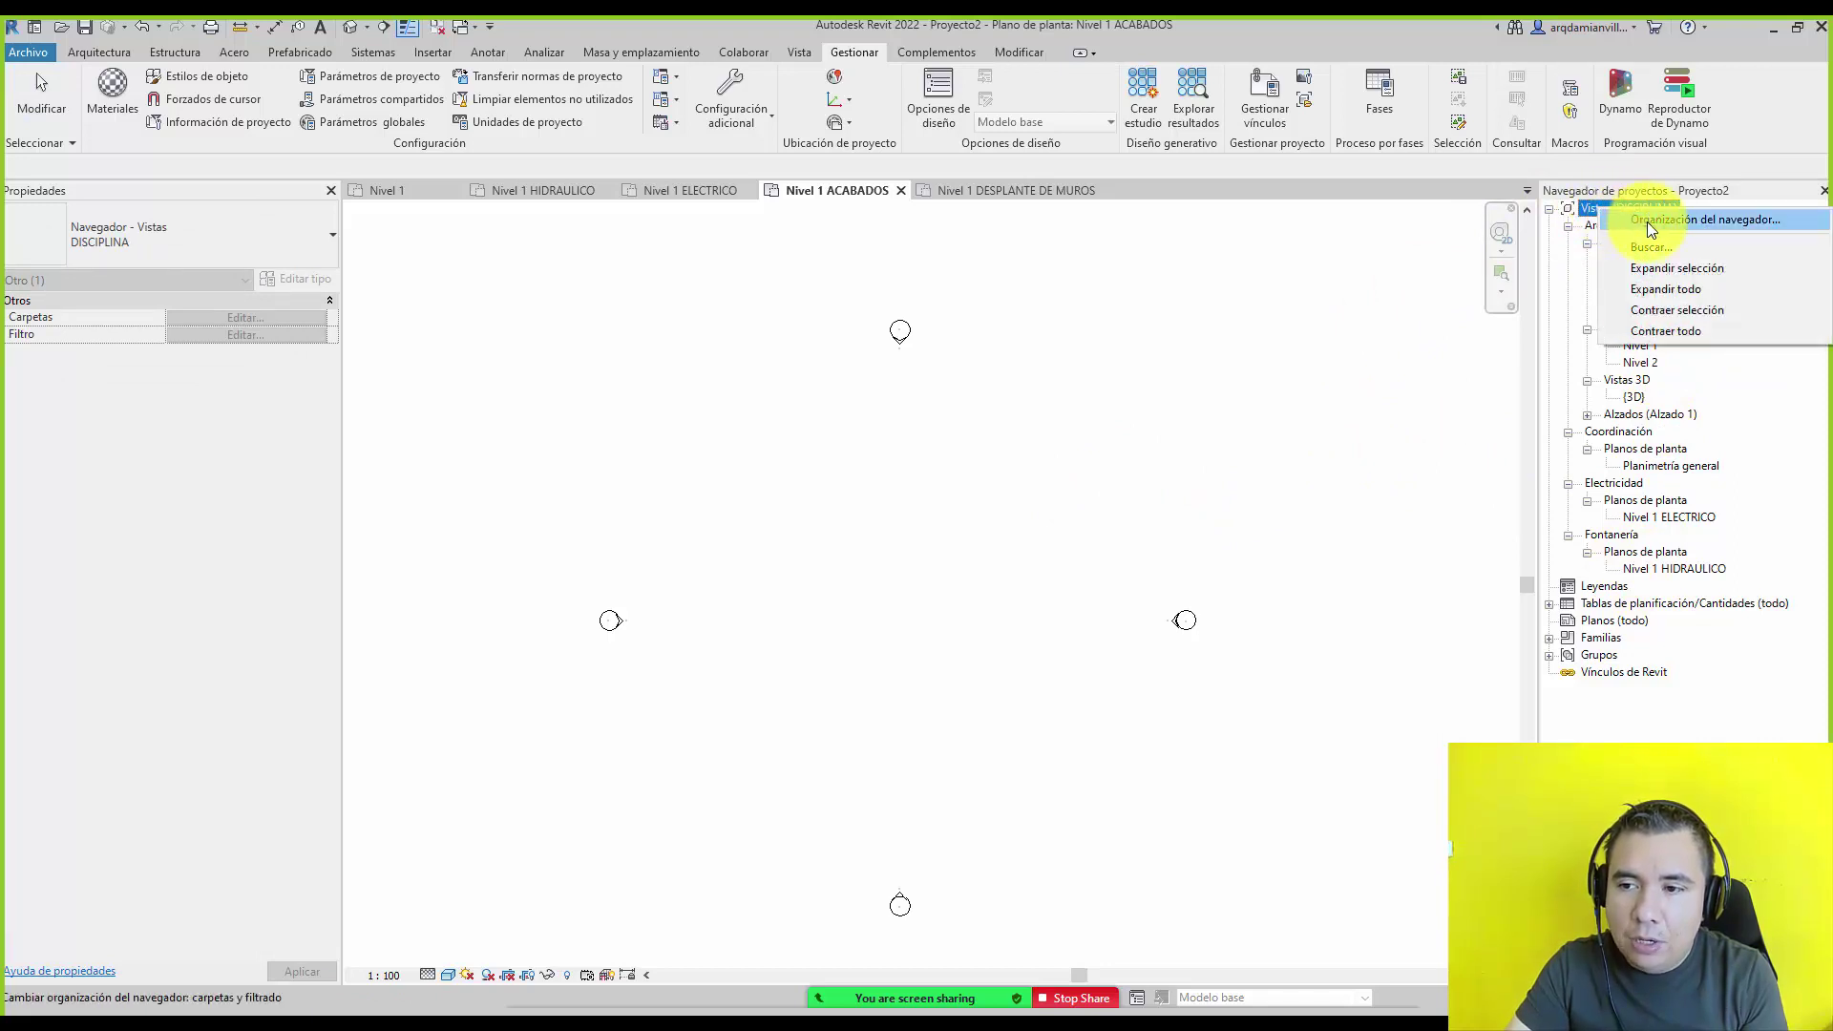
left_click(1658, 221)
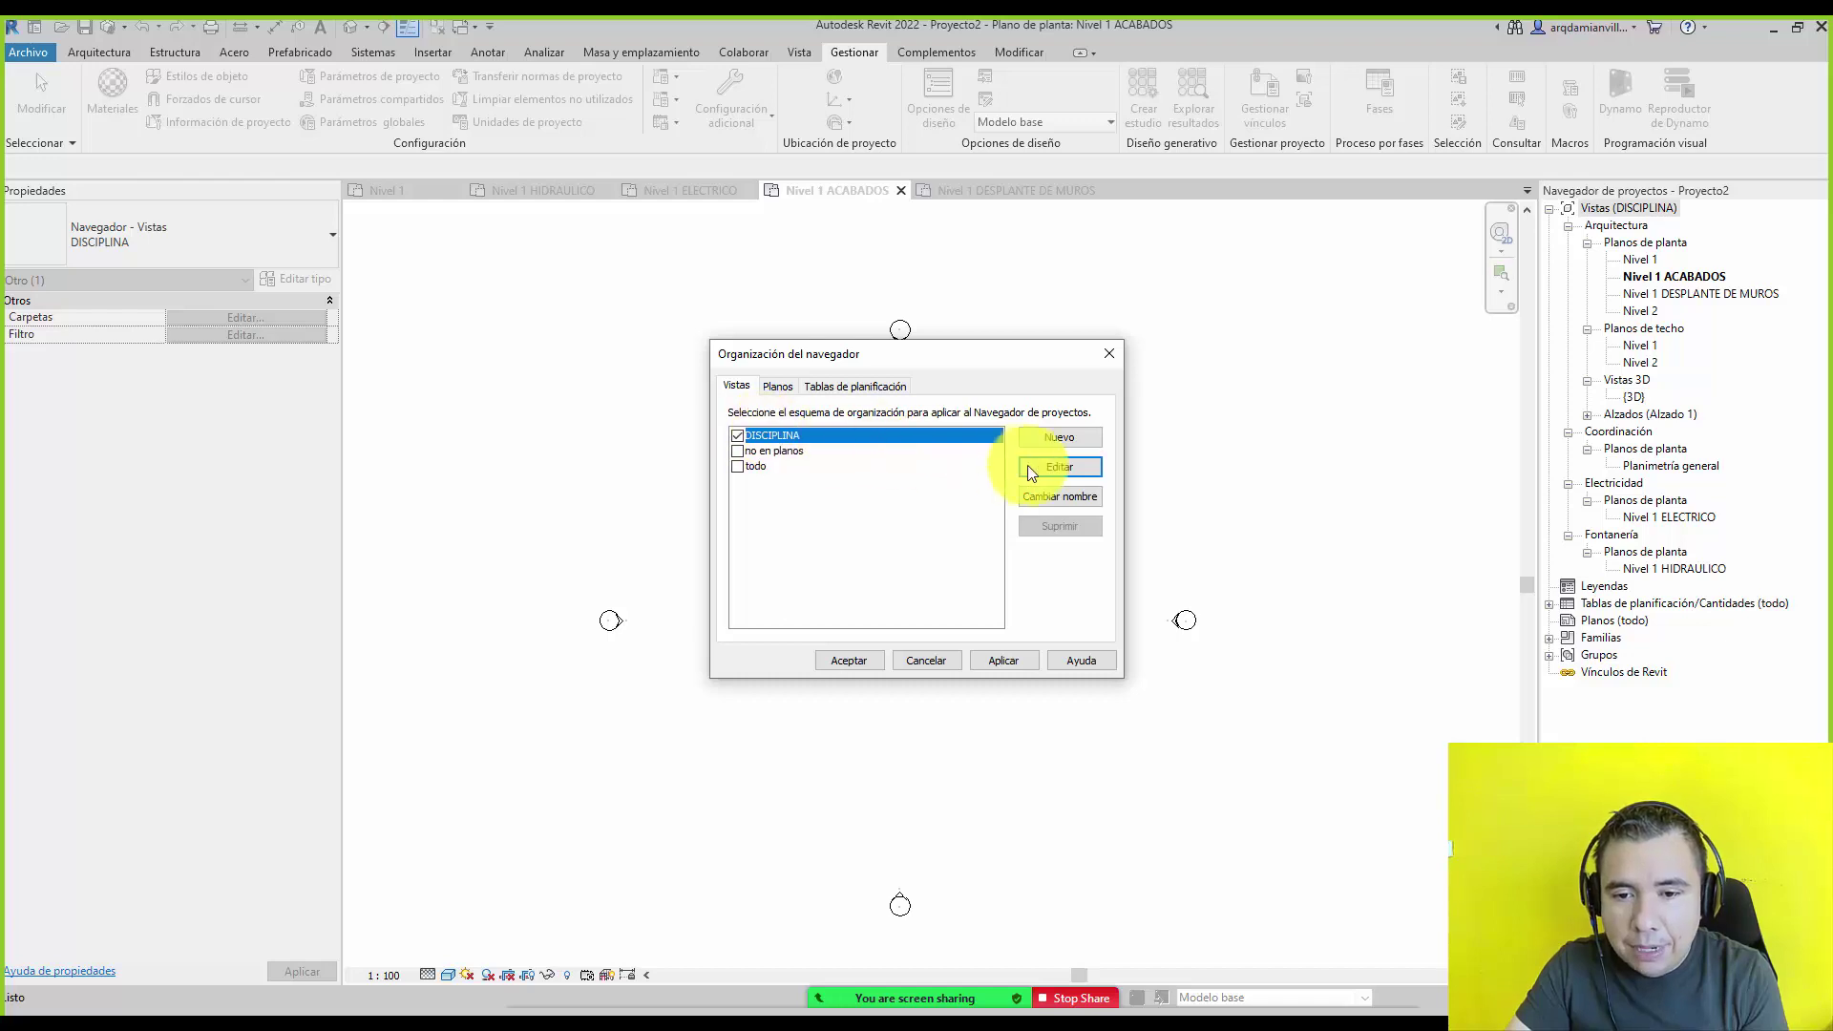
left_click(1054, 438)
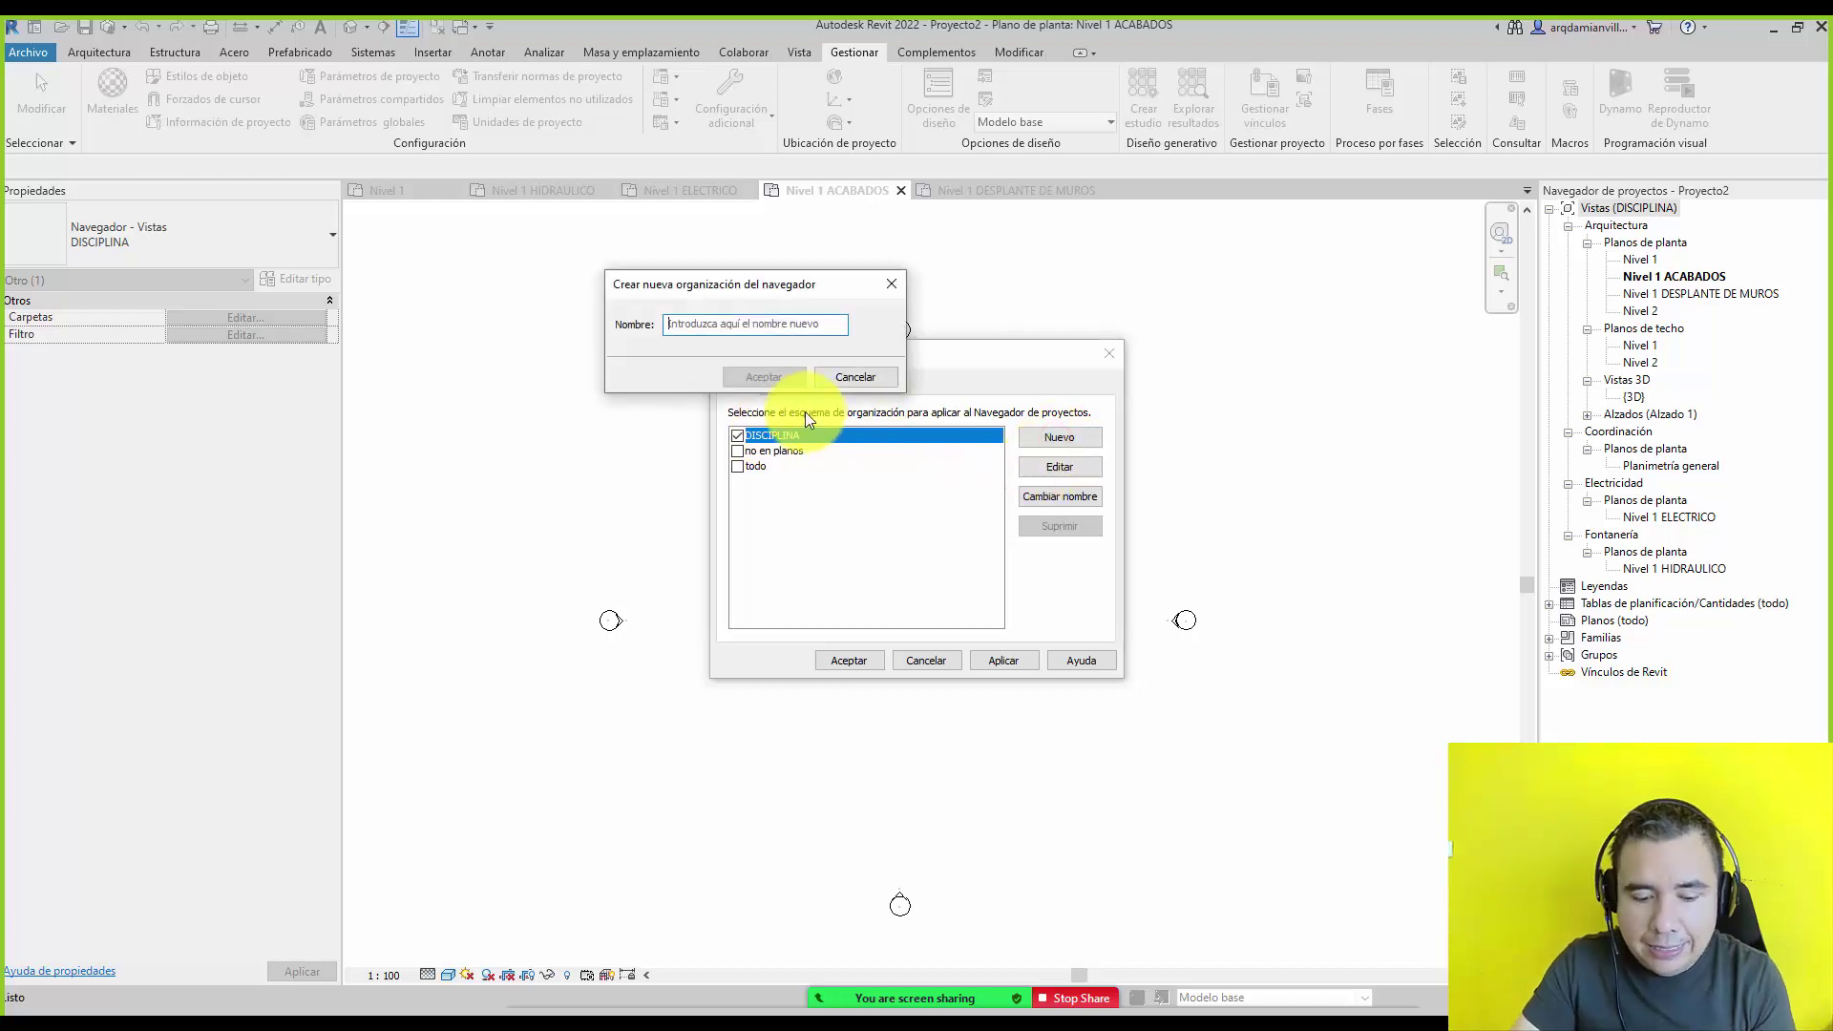
type("DISCIPLINAS")
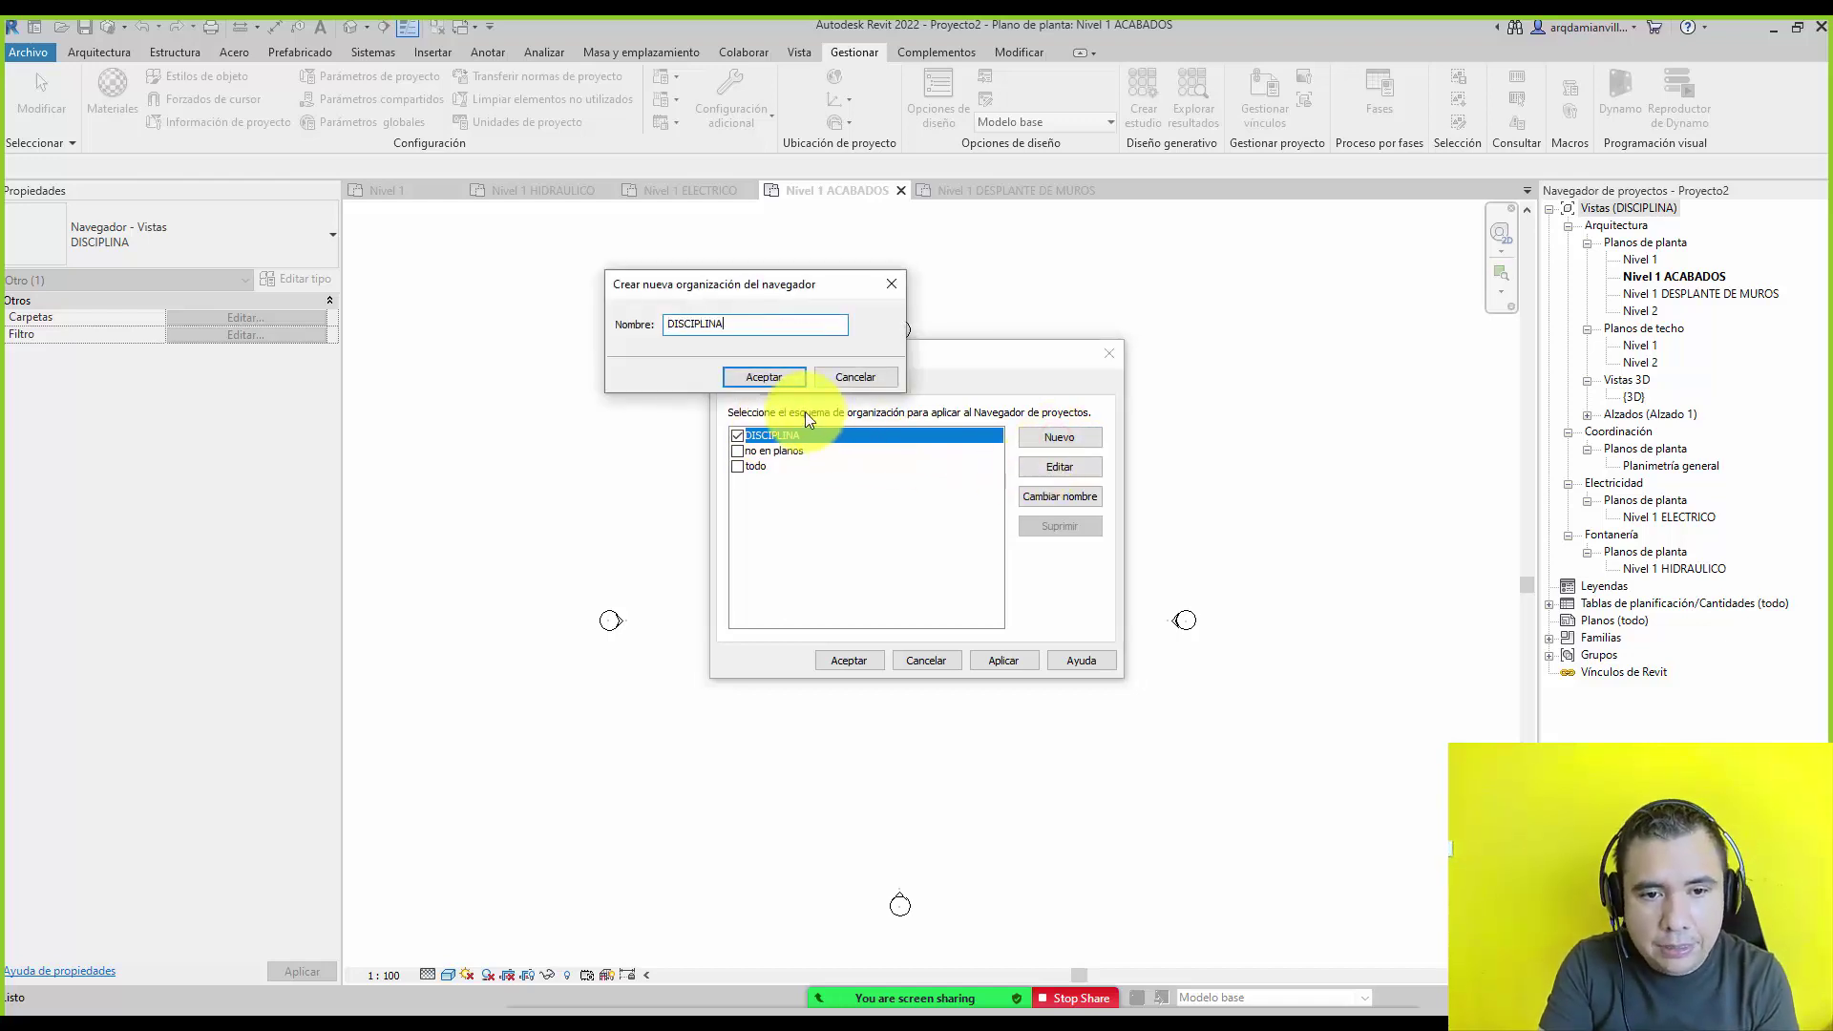
type(" Y SUBDS")
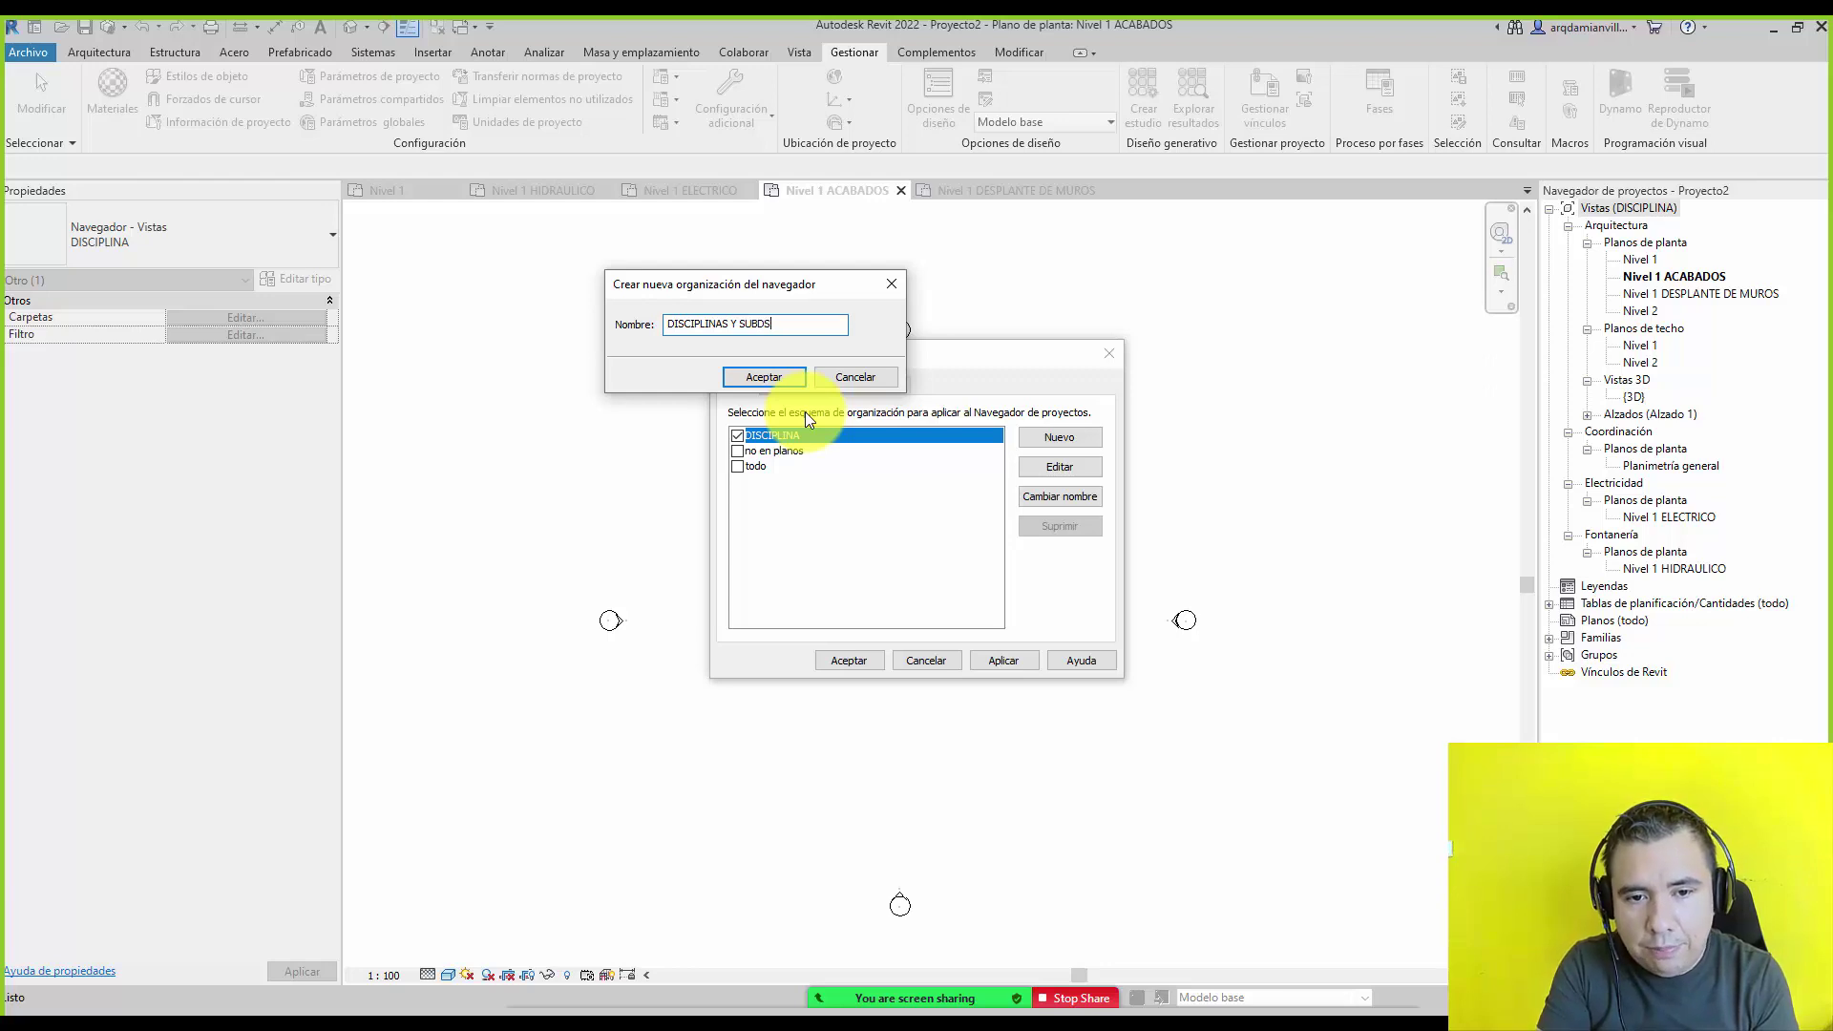
key("BackSpace")
type("ISCI")
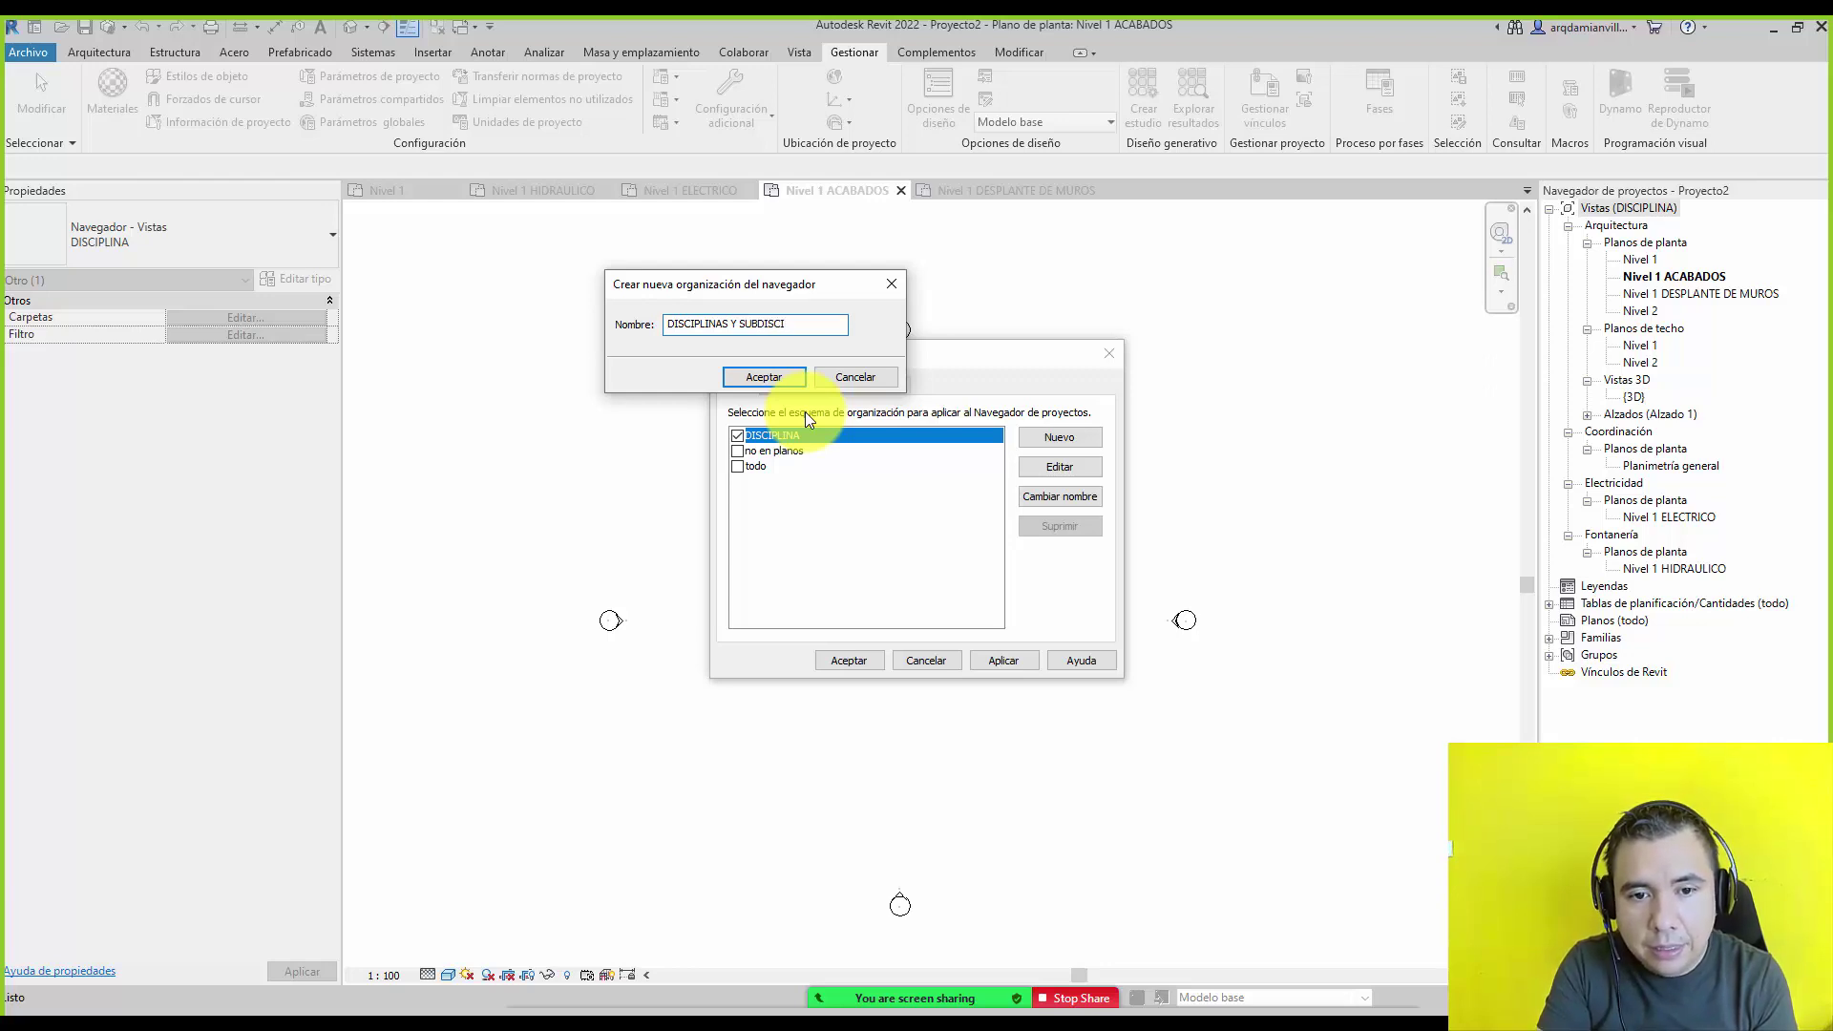
key("BackSpace")
key("BackSpace")
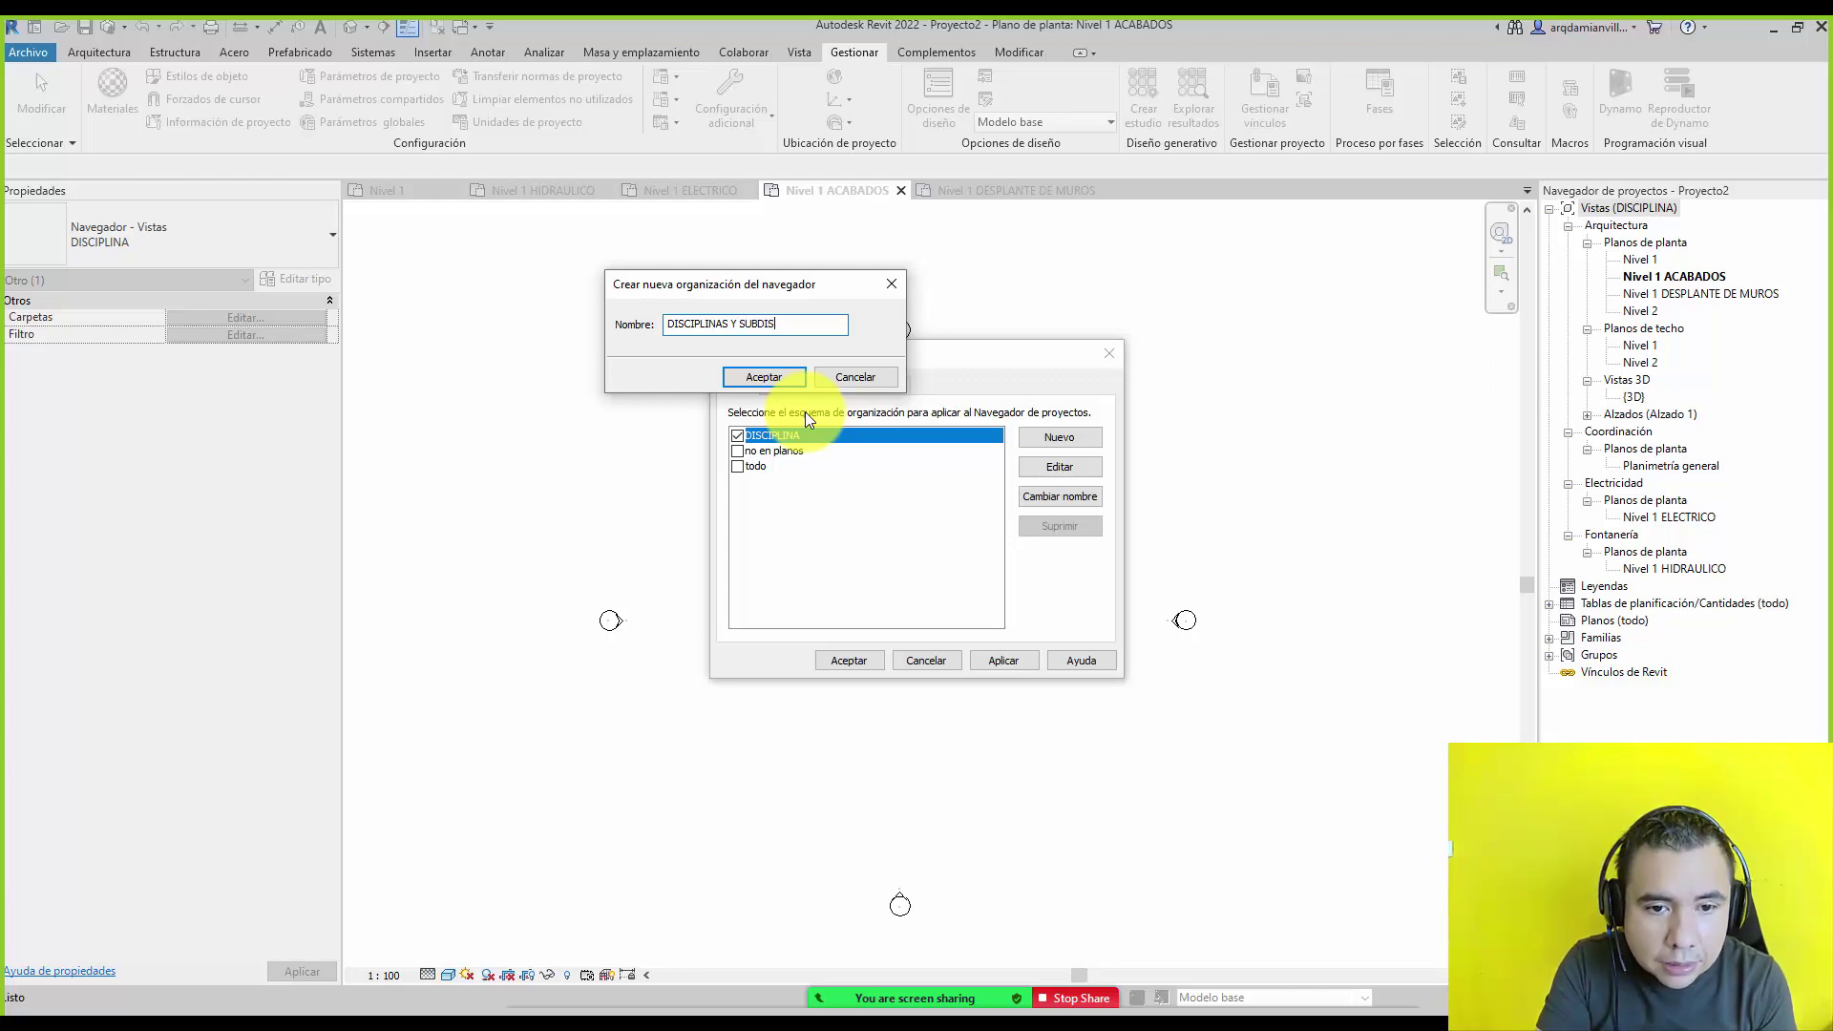
type("CIPLINAS")
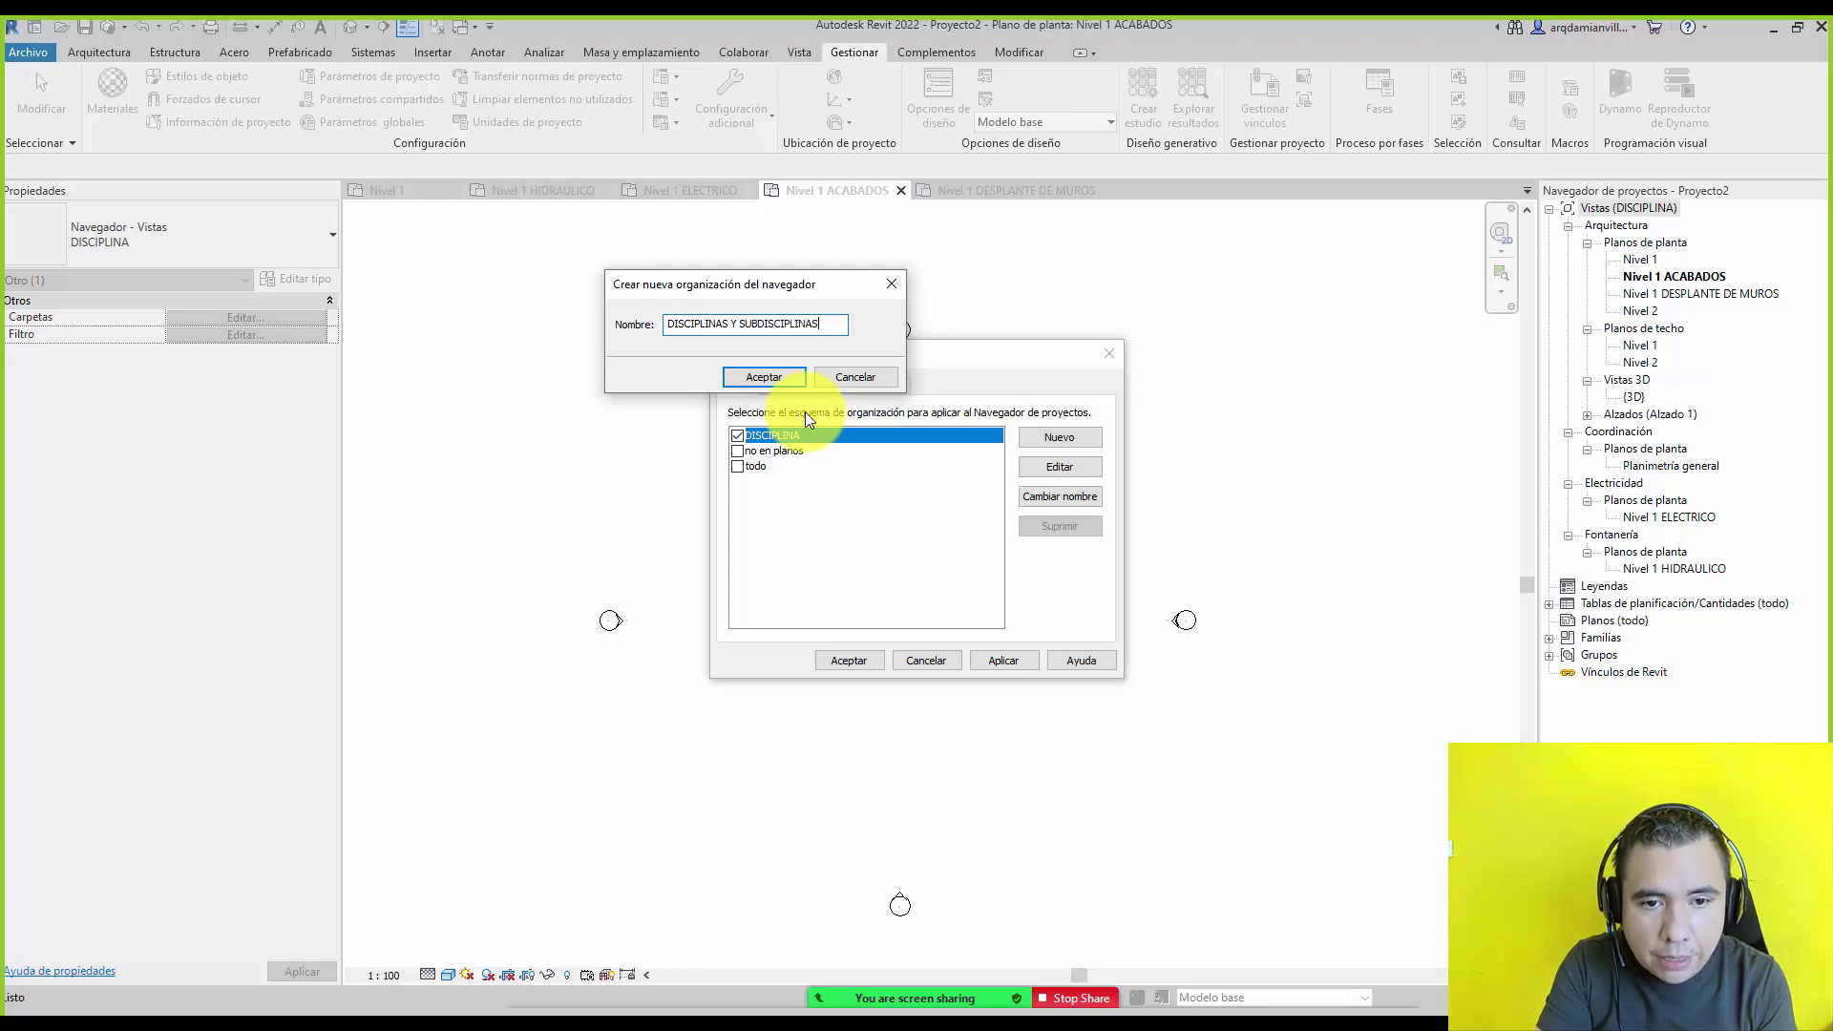
Group views by Disciplina, SUBDISCIPLINA, Familia y tipo, and make DISCIPLINAS Y SUBDISCIPLINAS the active scheme.
left_click(763, 376)
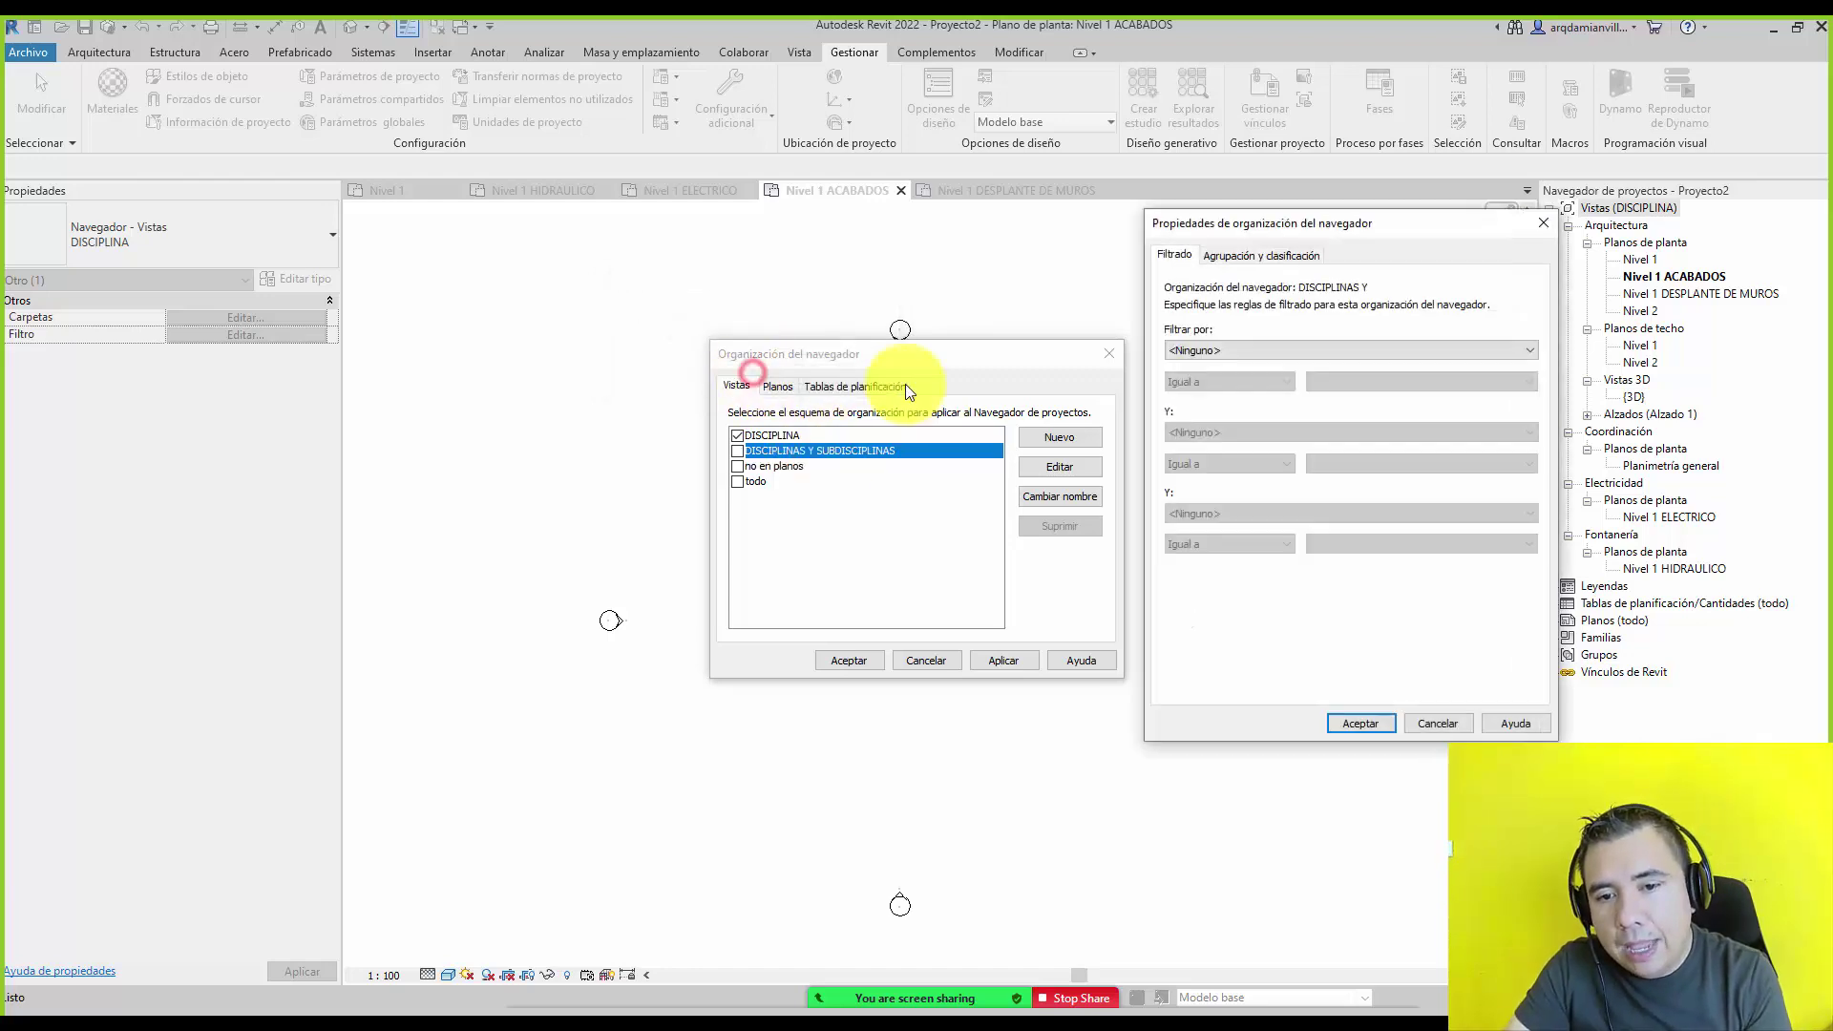
left_click(1280, 256)
left_click(1300, 327)
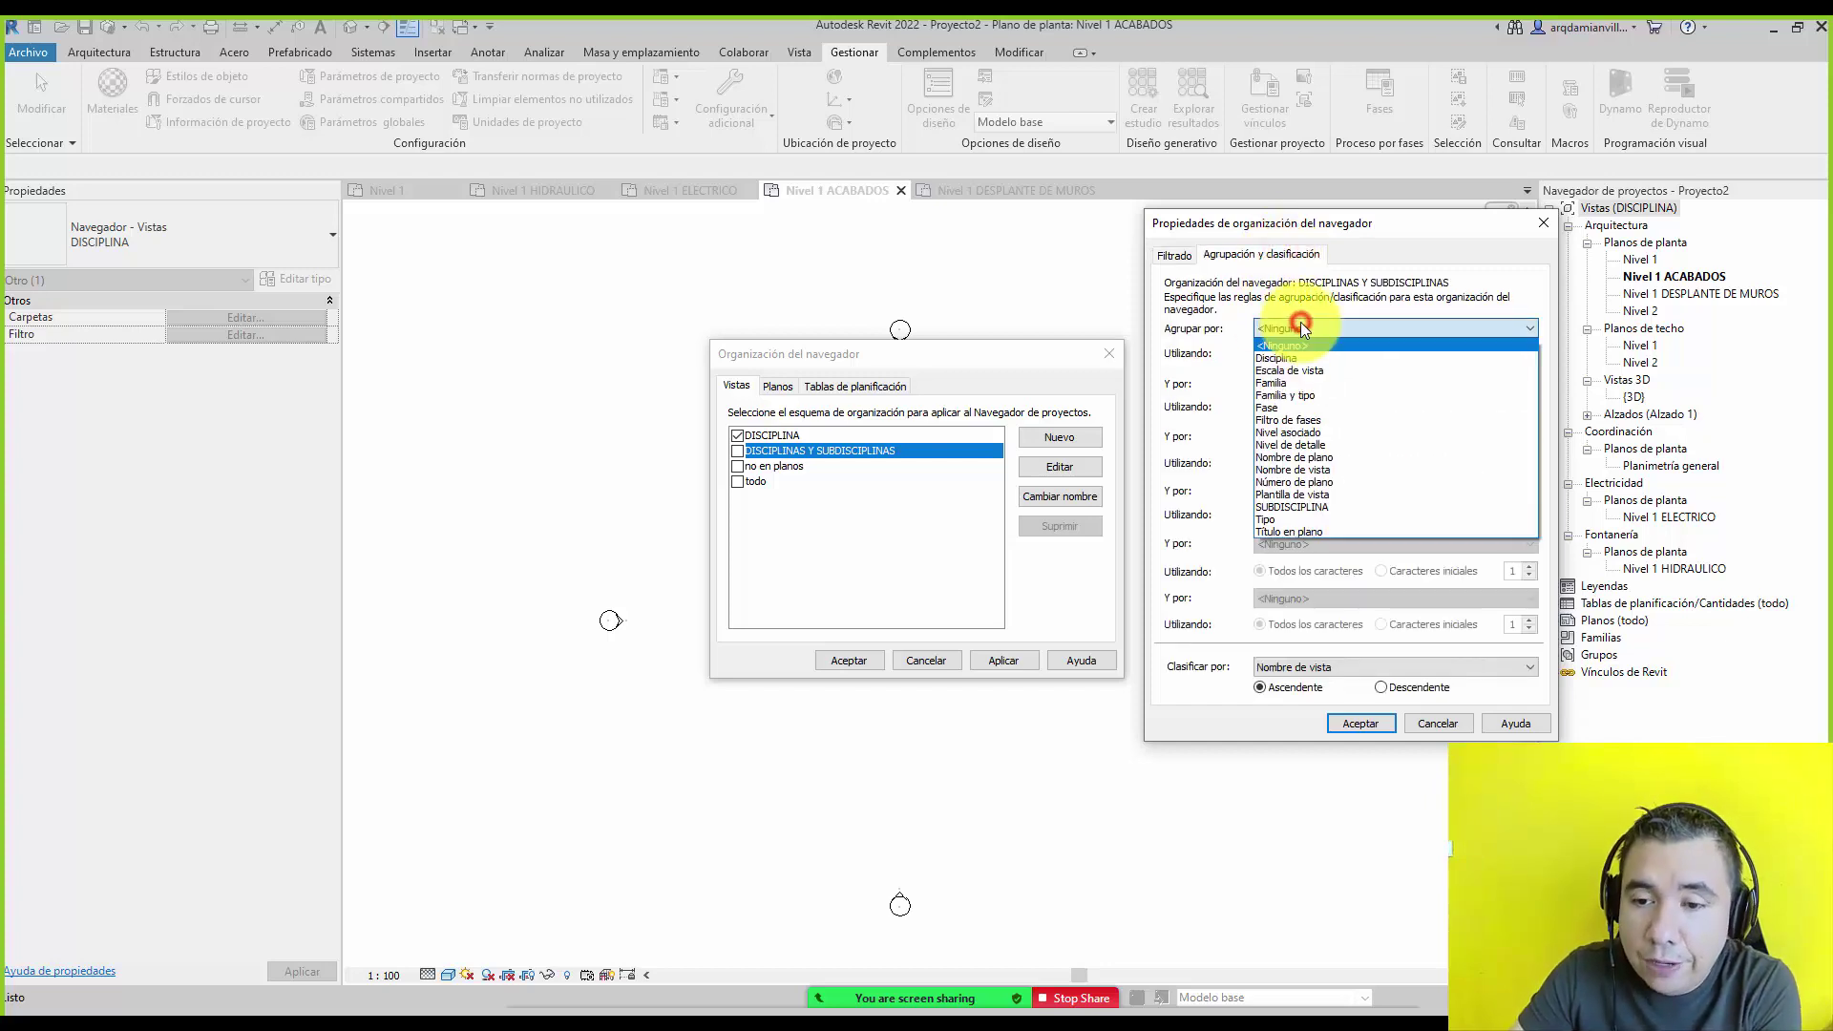
left_click(1302, 357)
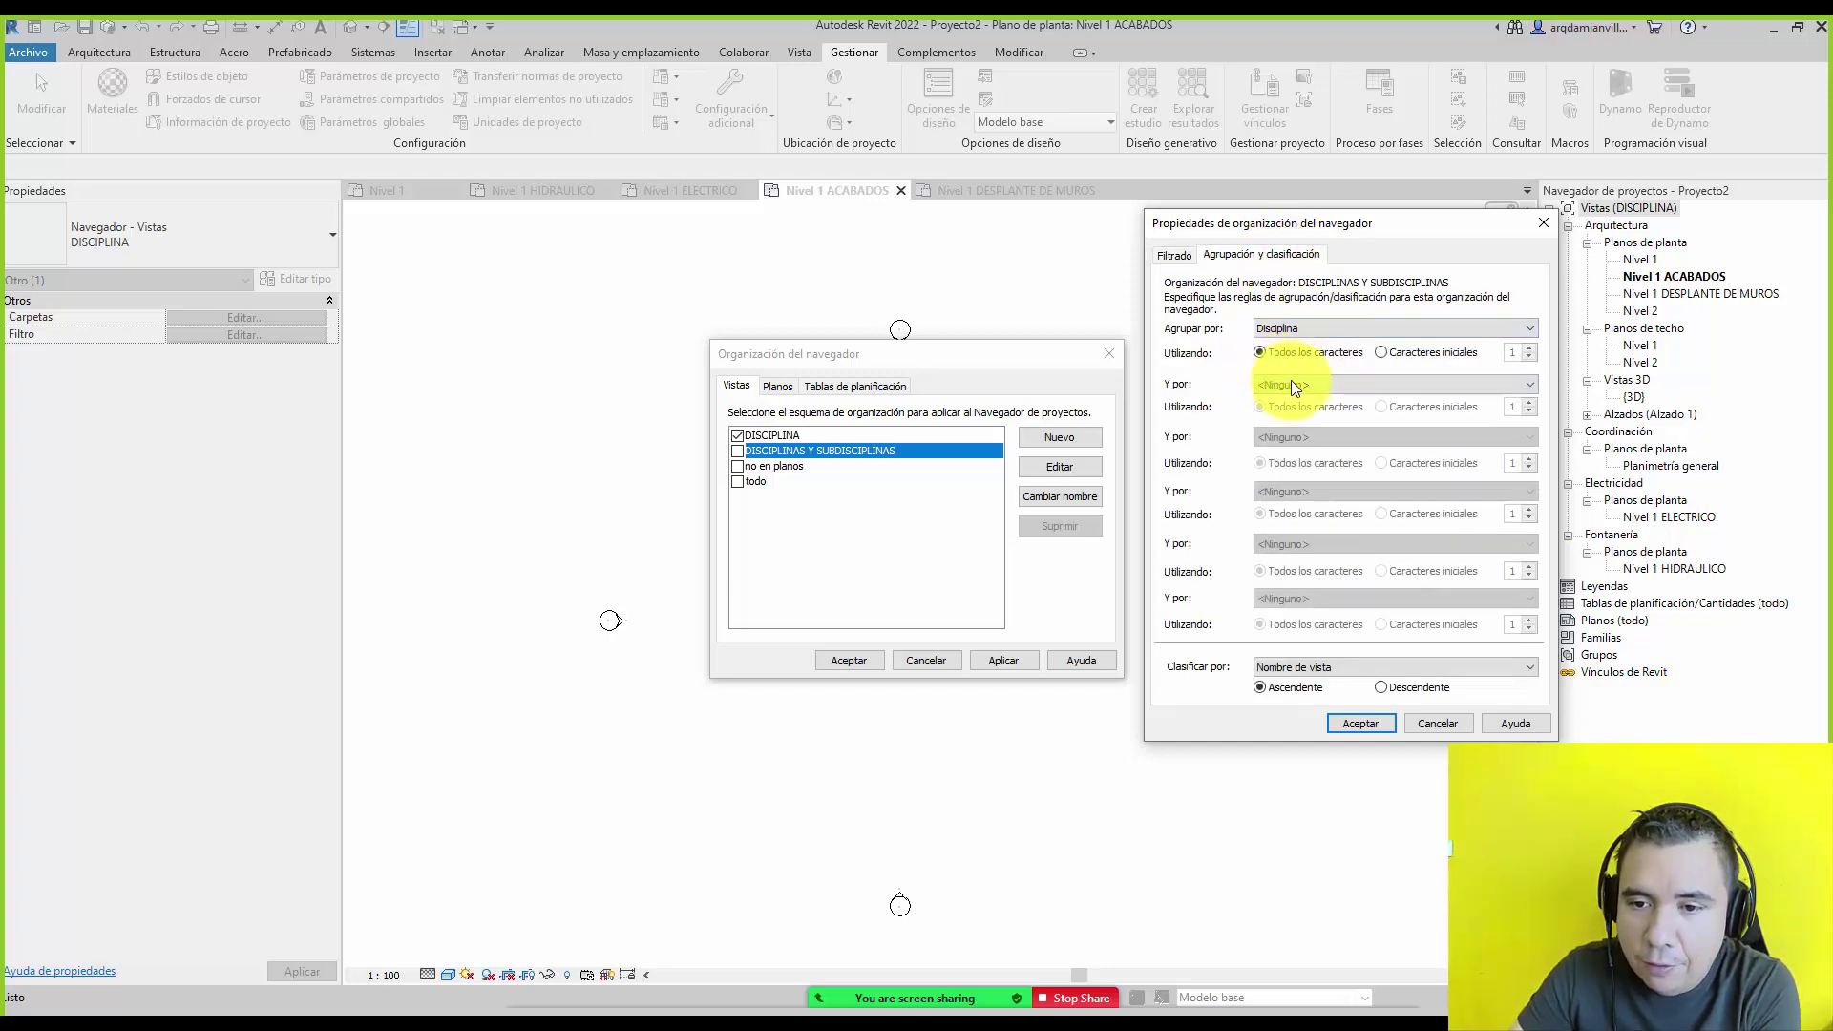
left_click(1296, 384)
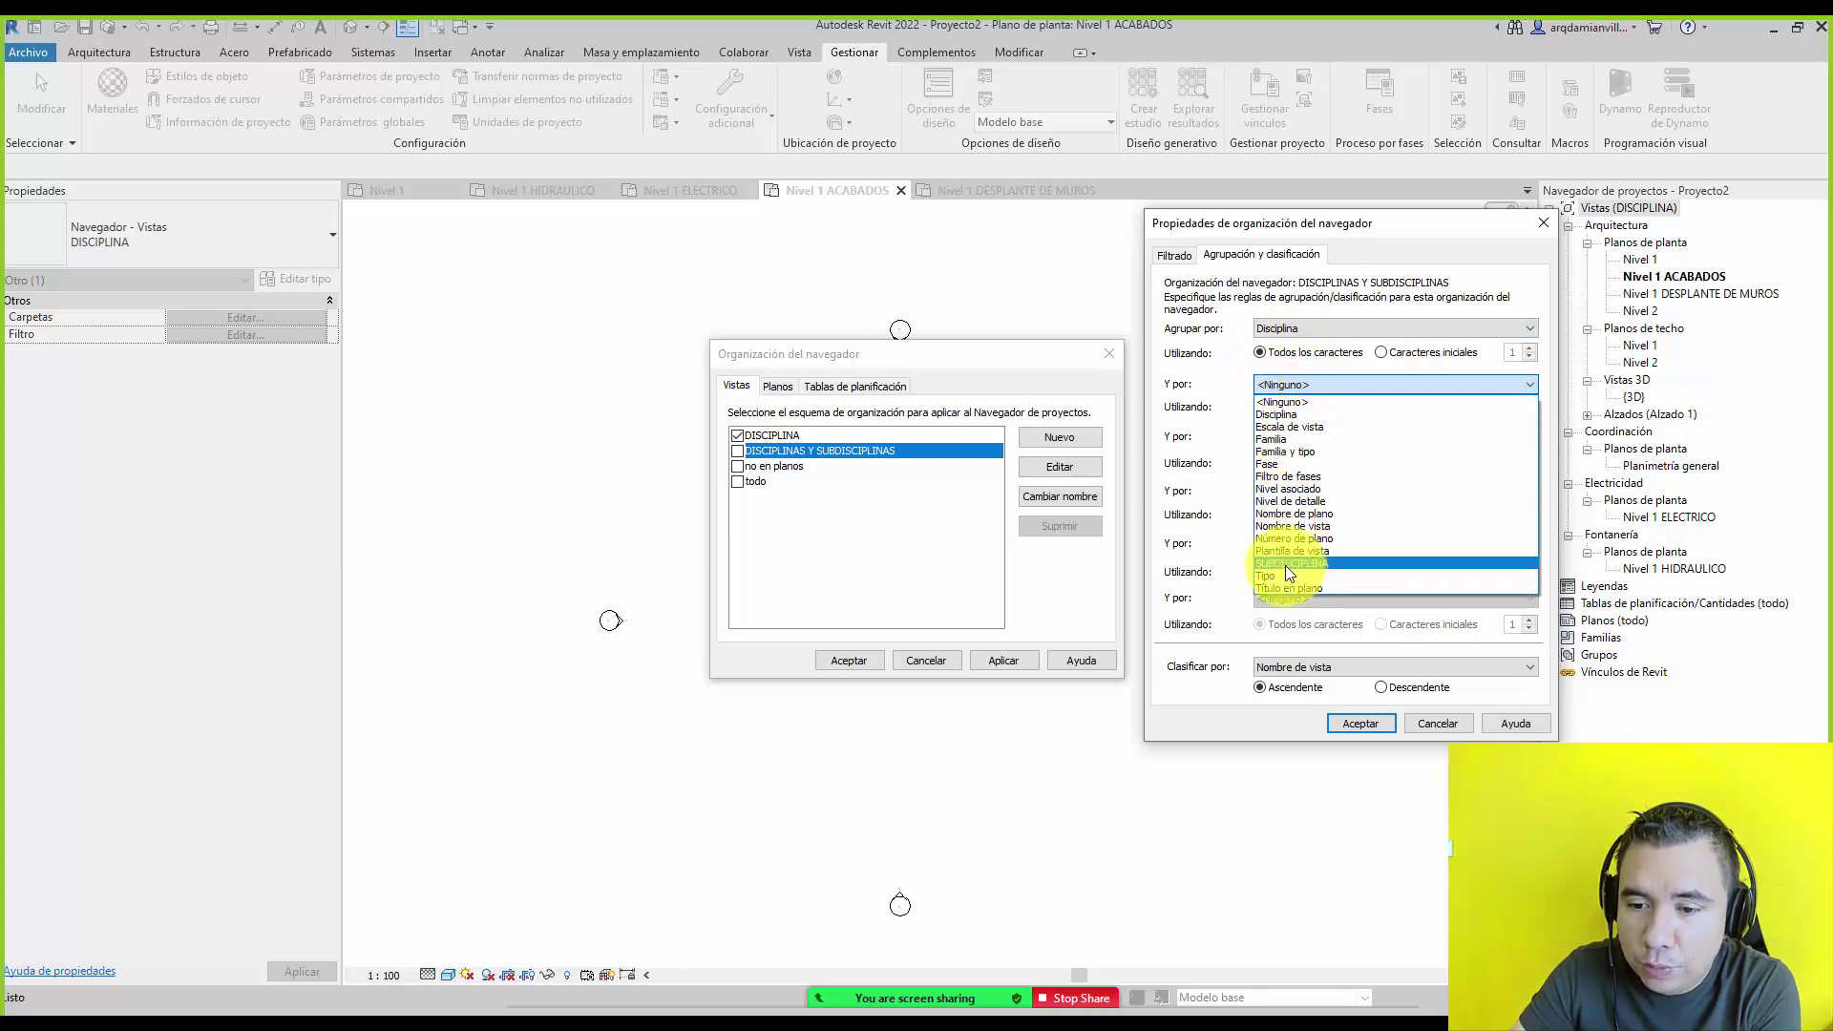
left_click(1285, 561)
left_click(1293, 435)
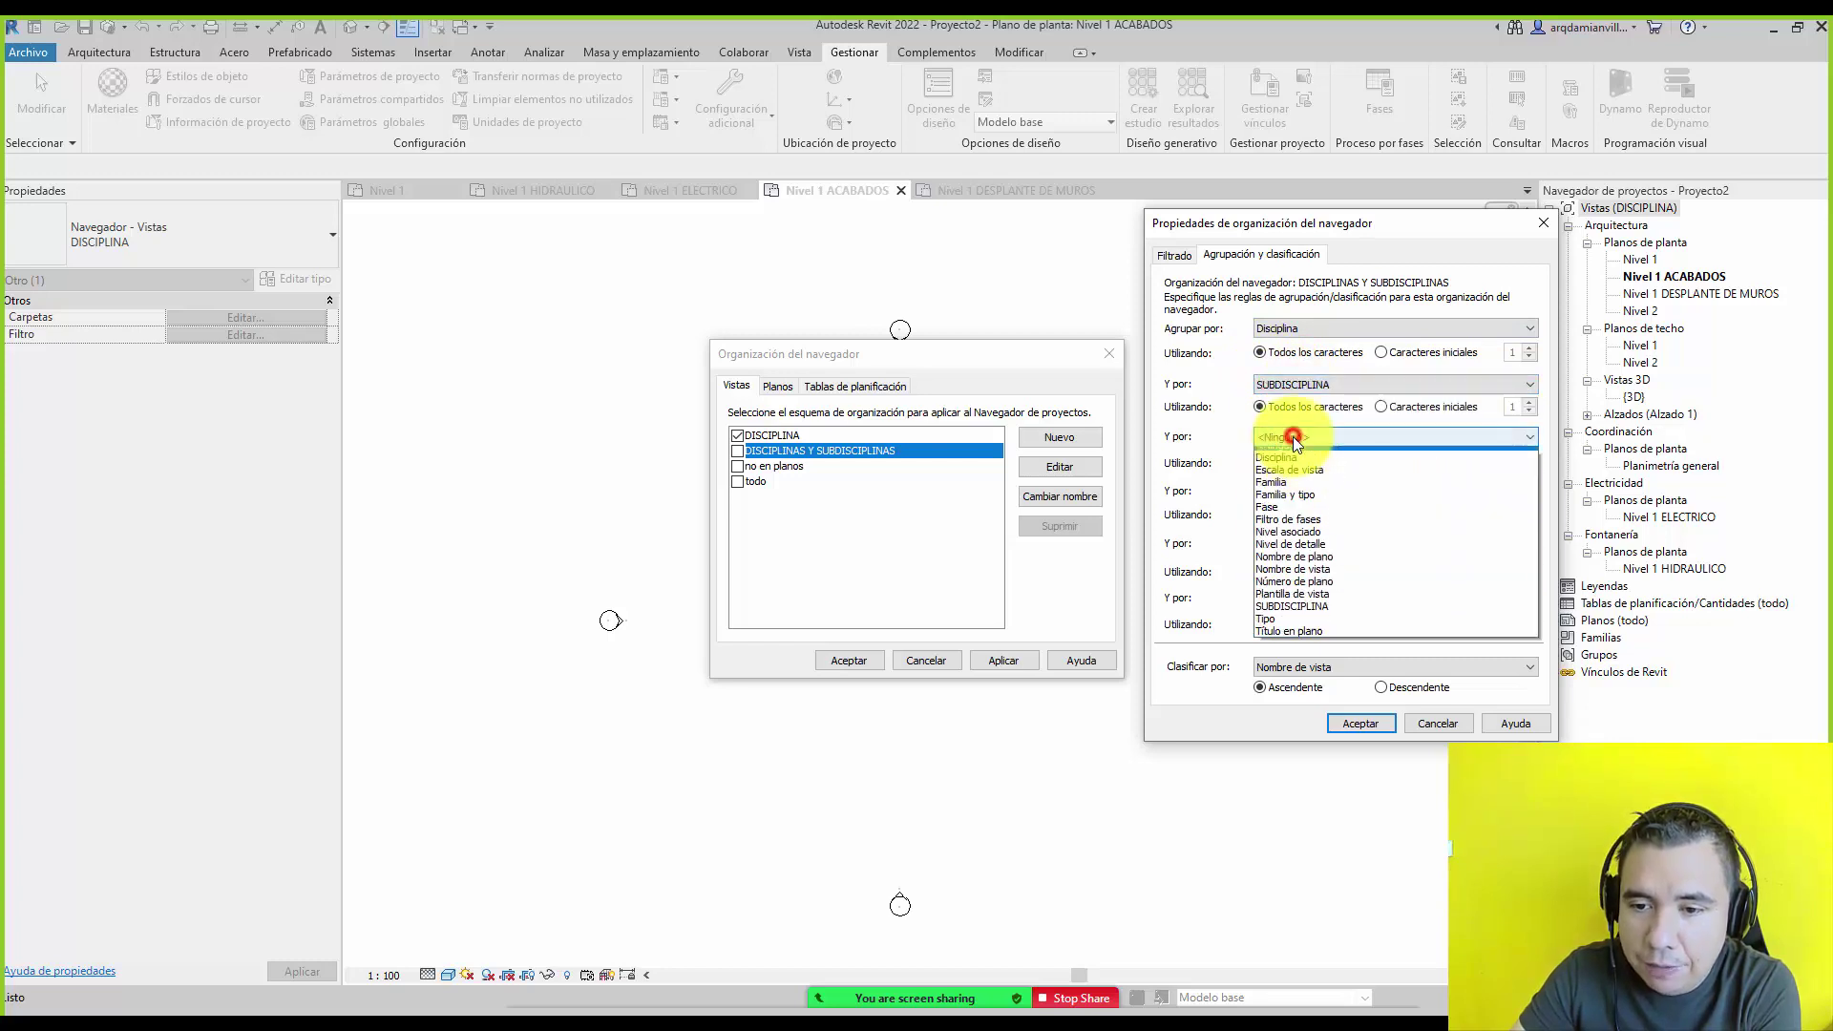
left_click(1304, 503)
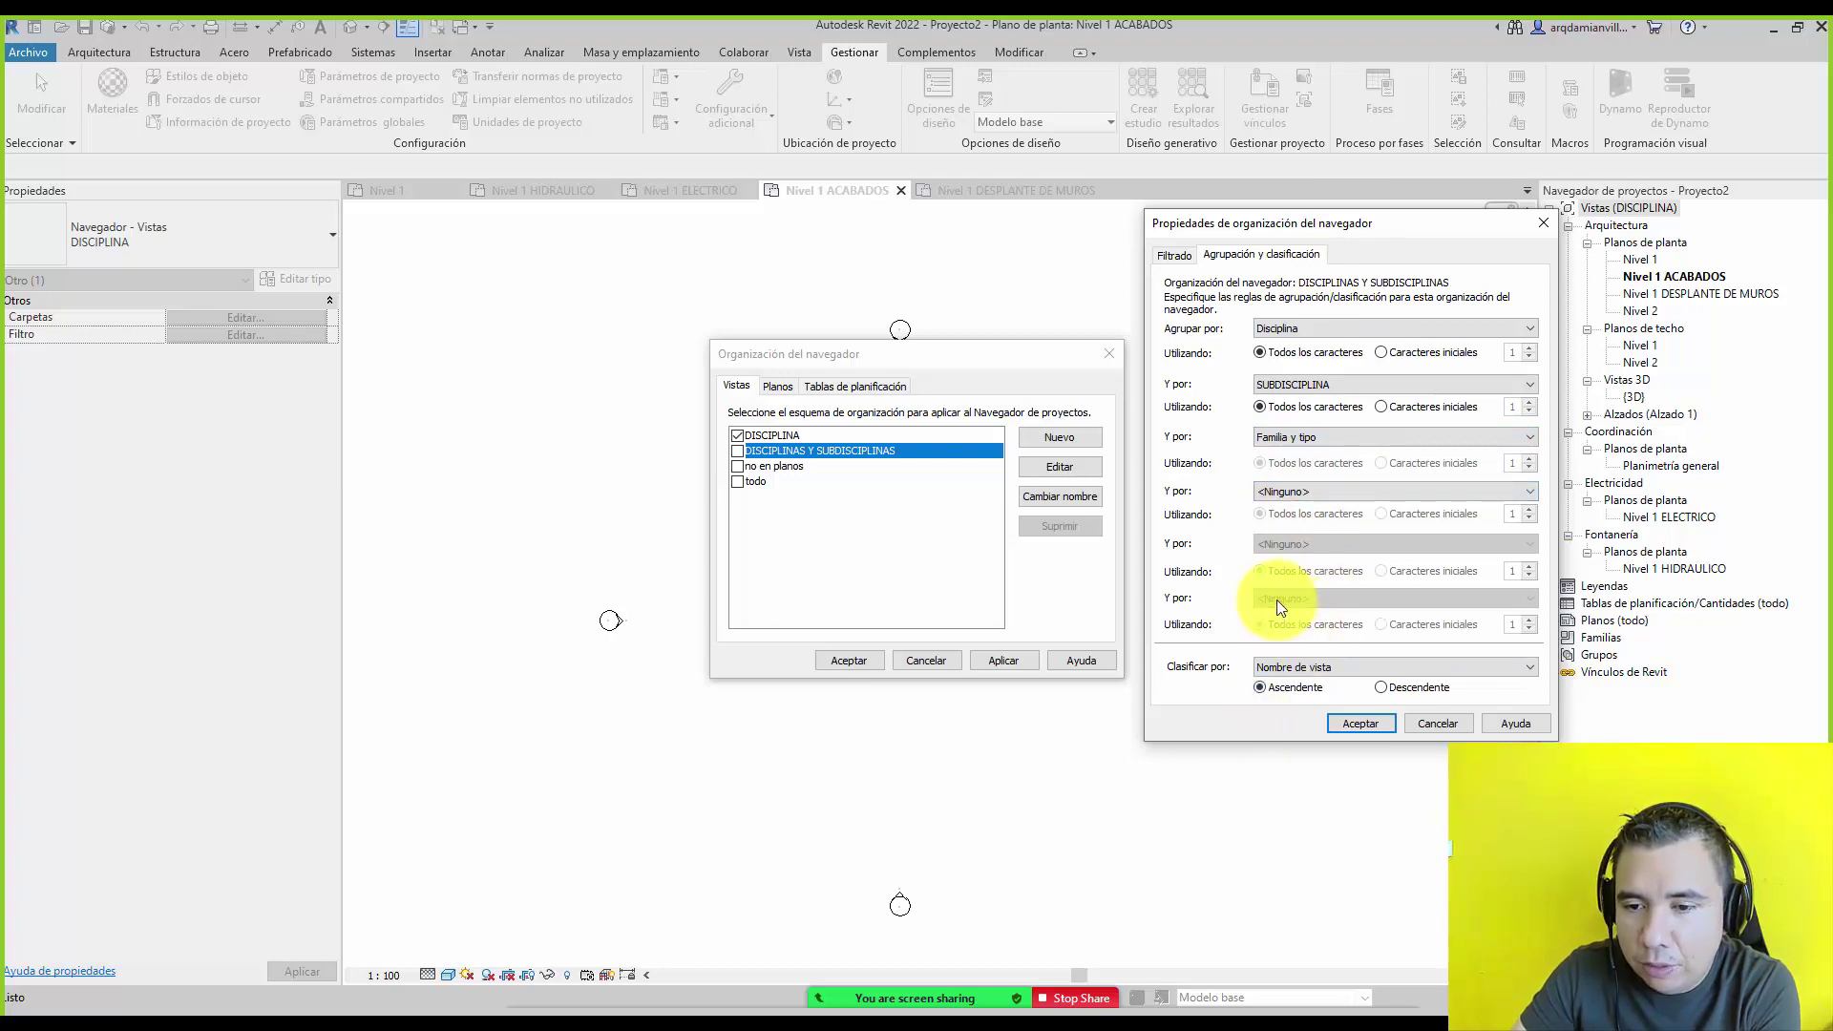
left_click(1343, 720)
left_click(738, 451)
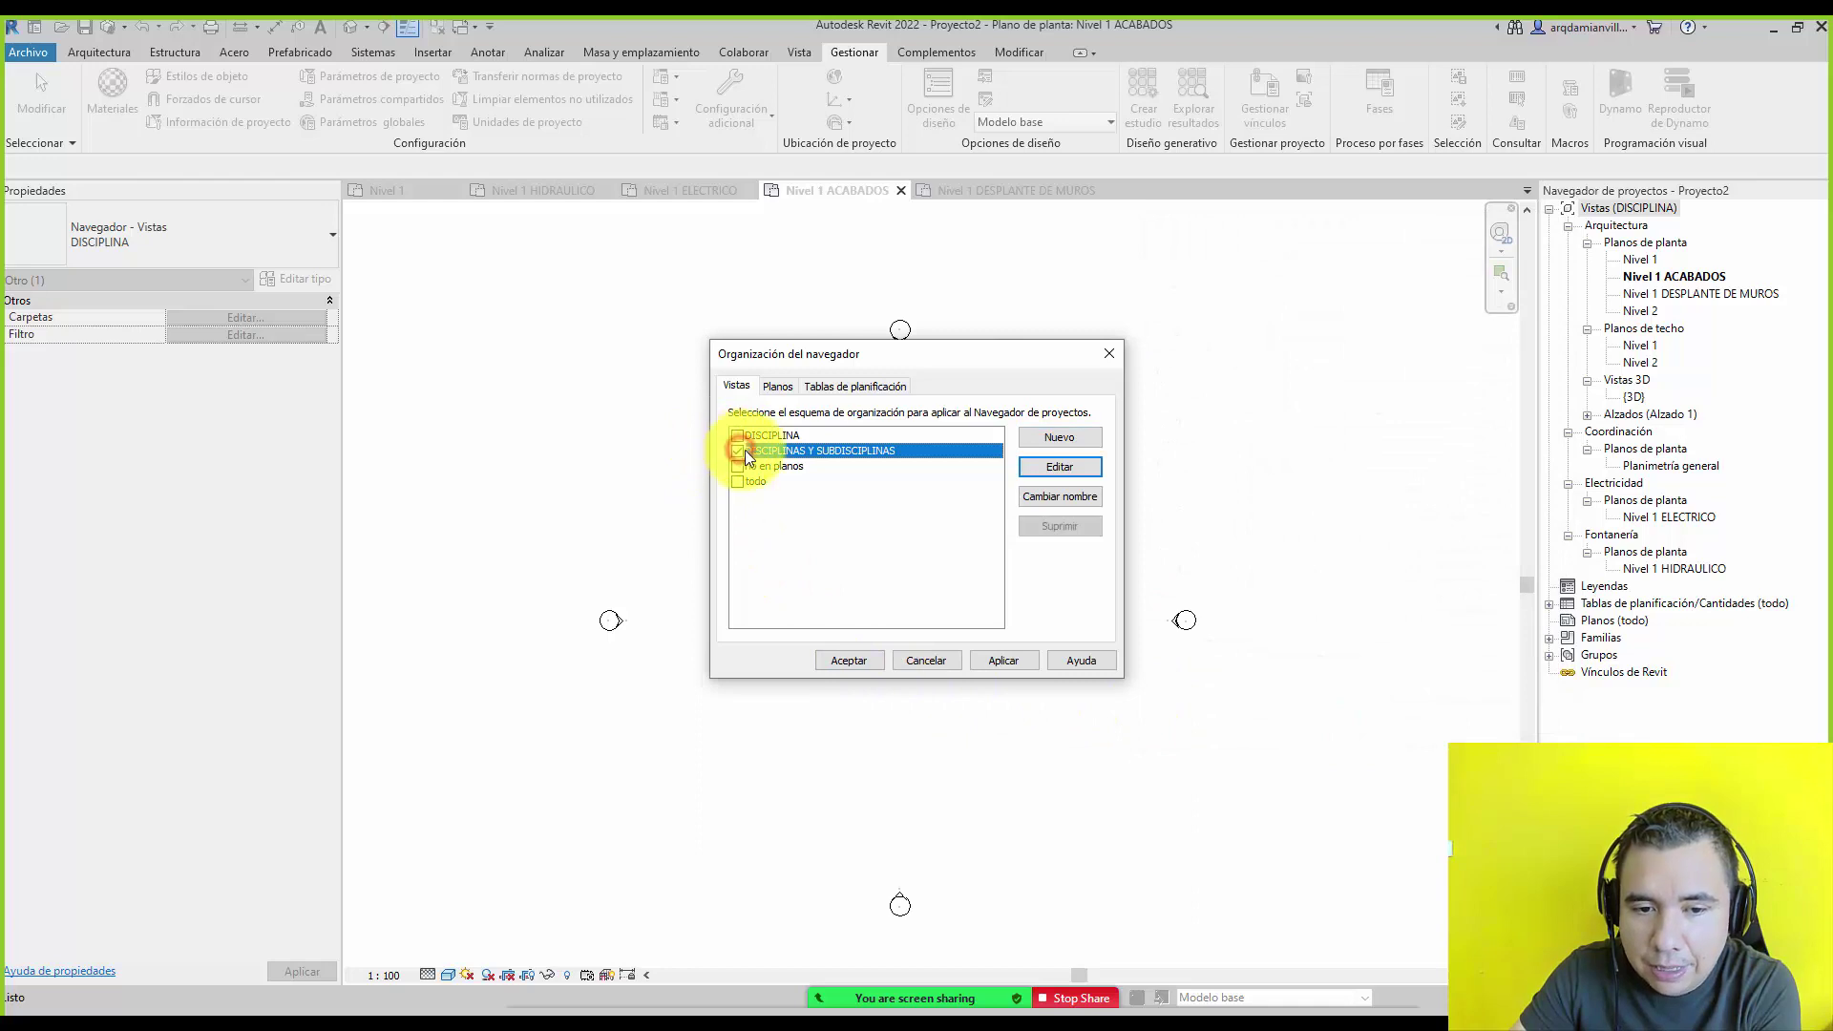
left_click(851, 663)
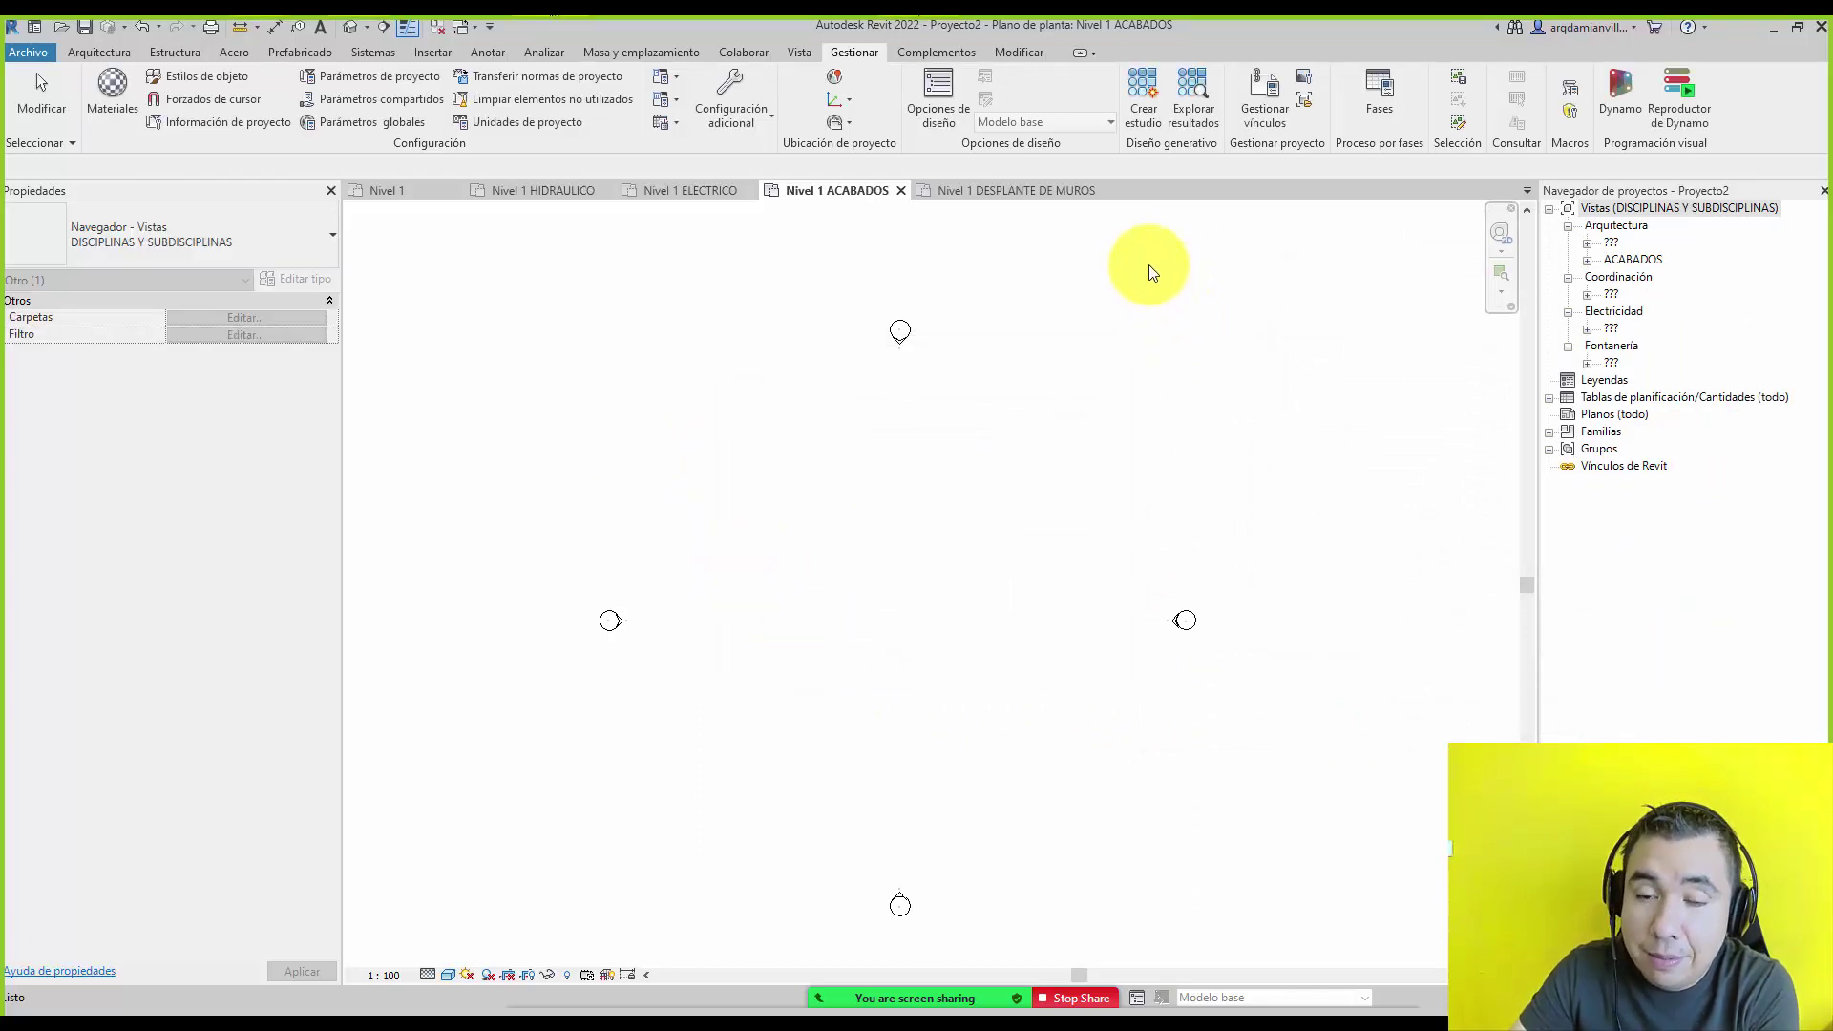
Expand the ACABADOS group and Arquitectura's unassigned floor plans, ceiling plans, 3D and elevations.
left_click(1585, 261)
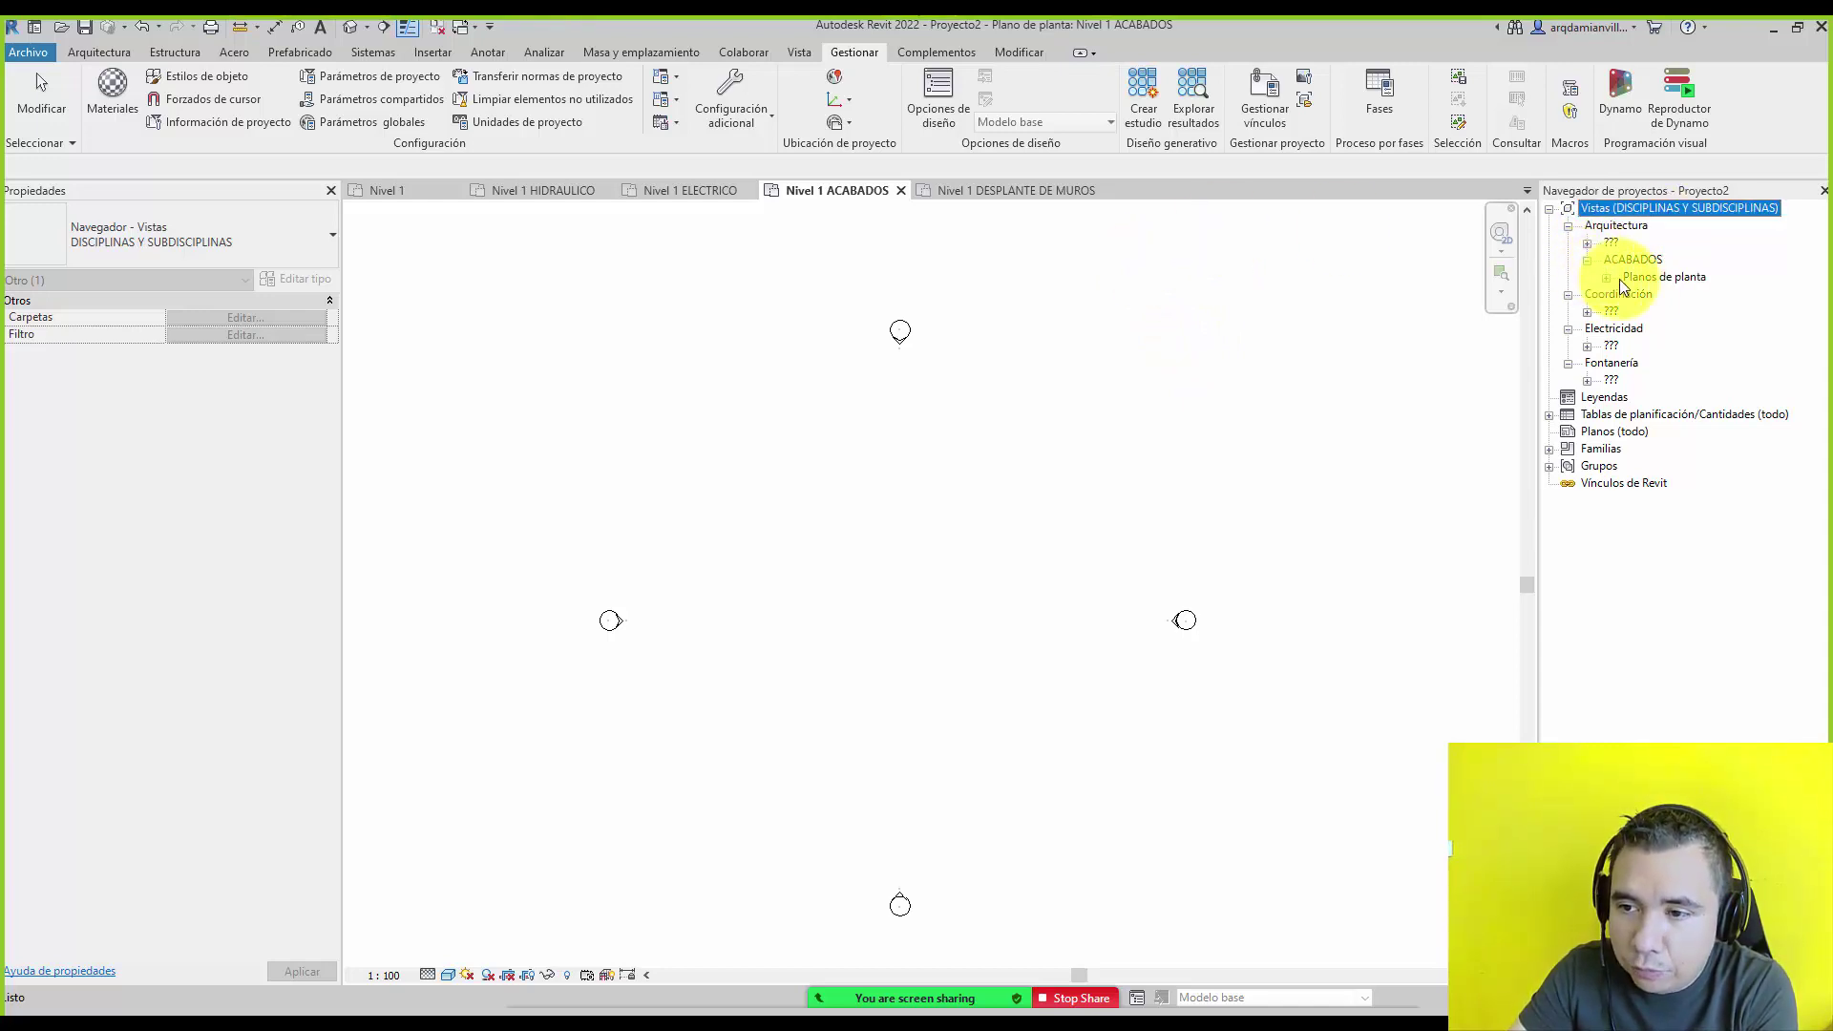
left_click(1606, 277)
left_click(1667, 293)
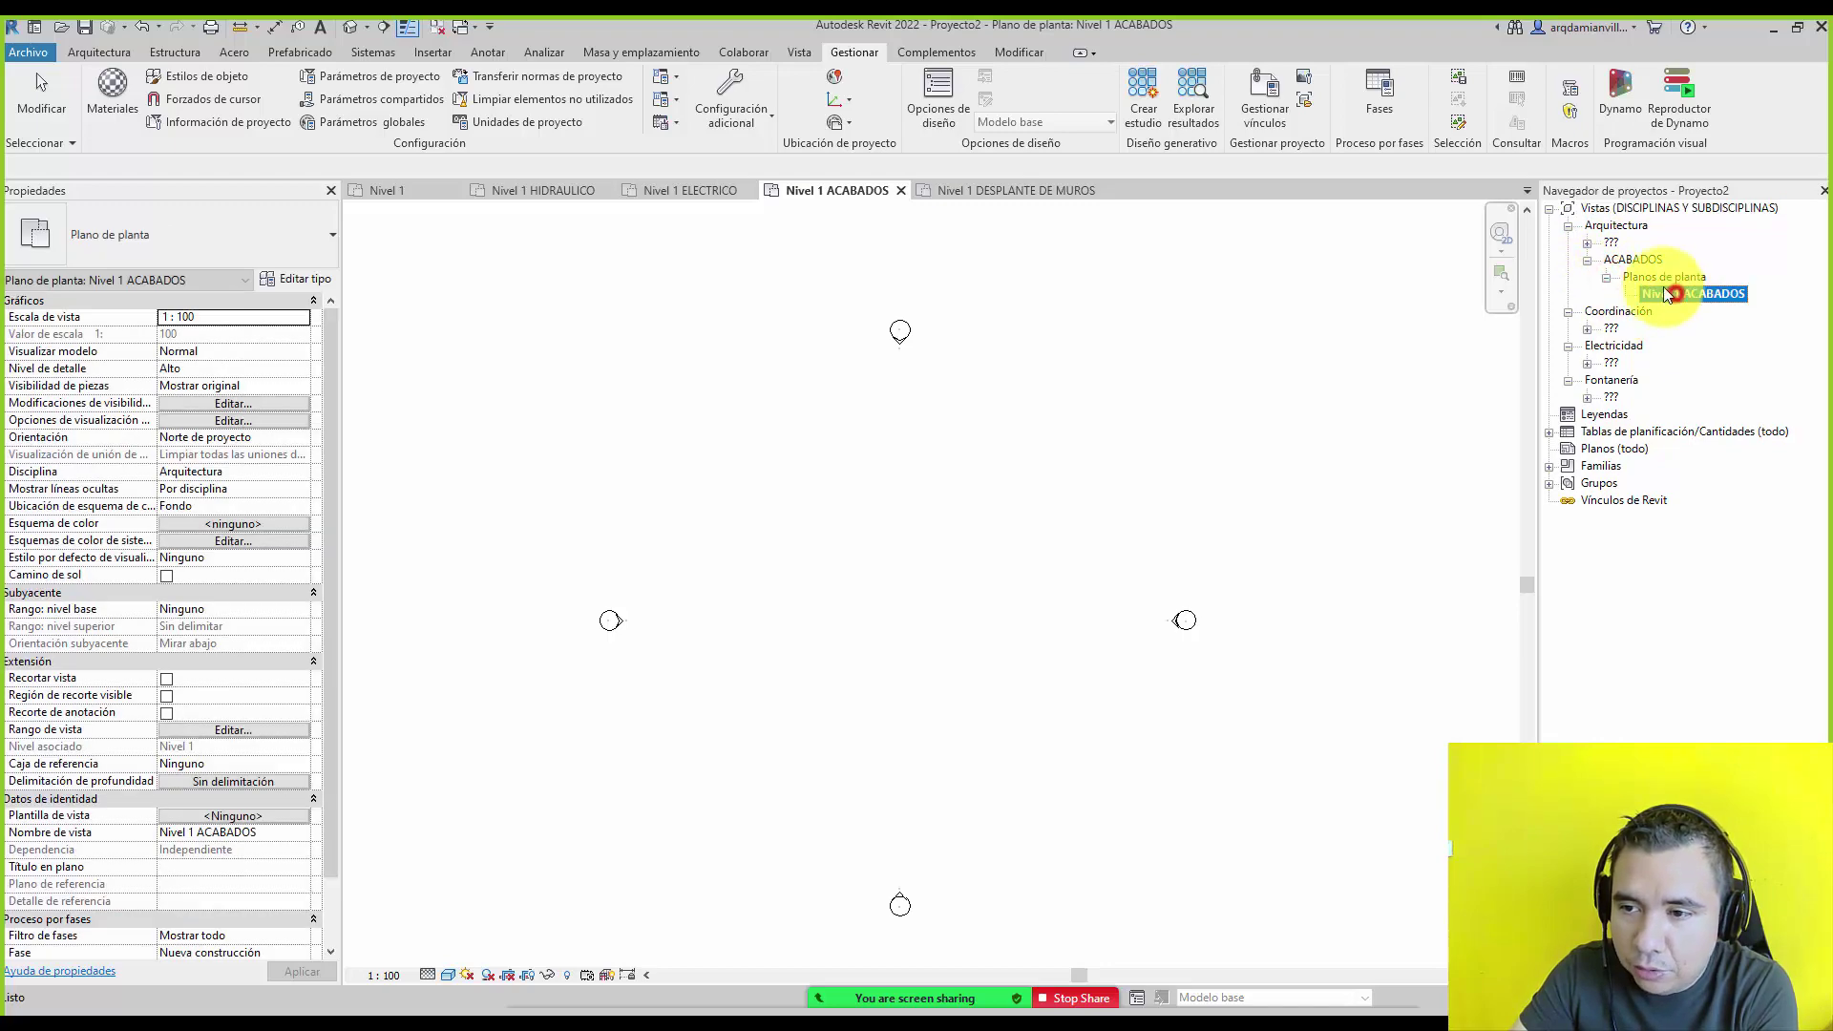
left_click(1587, 242)
left_click(1606, 260)
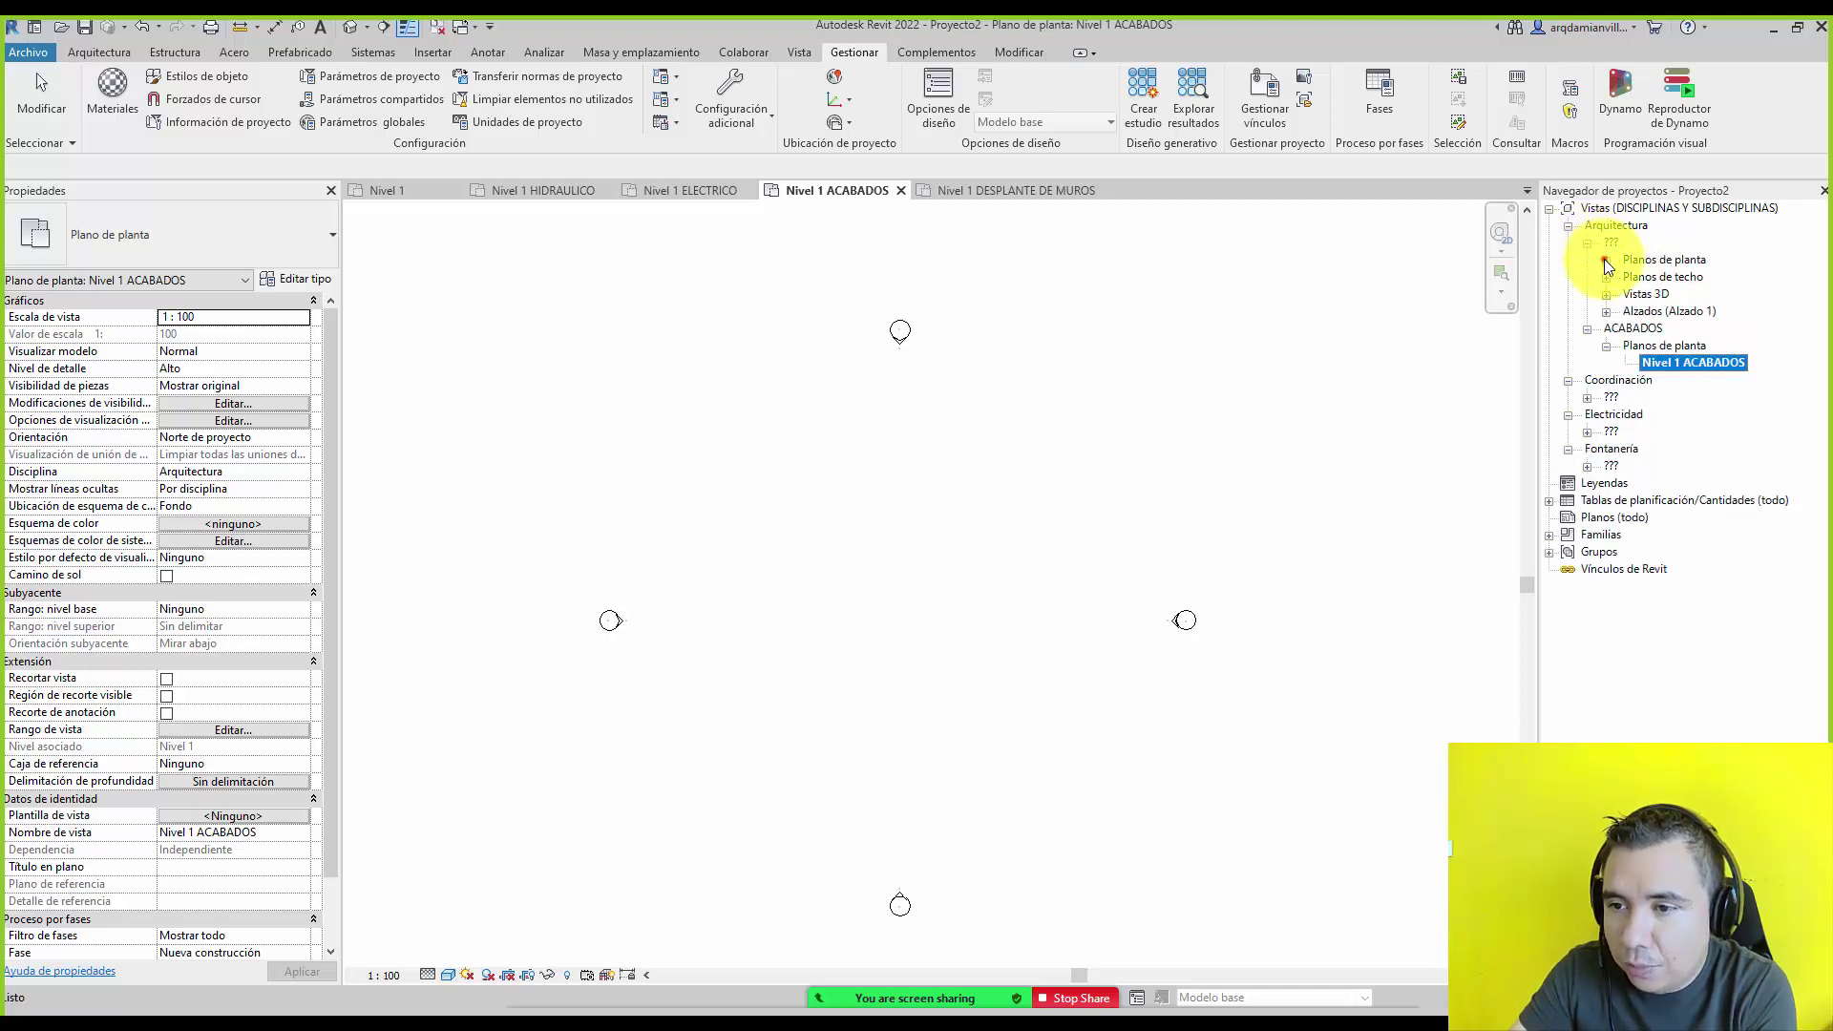
left_click(1607, 329)
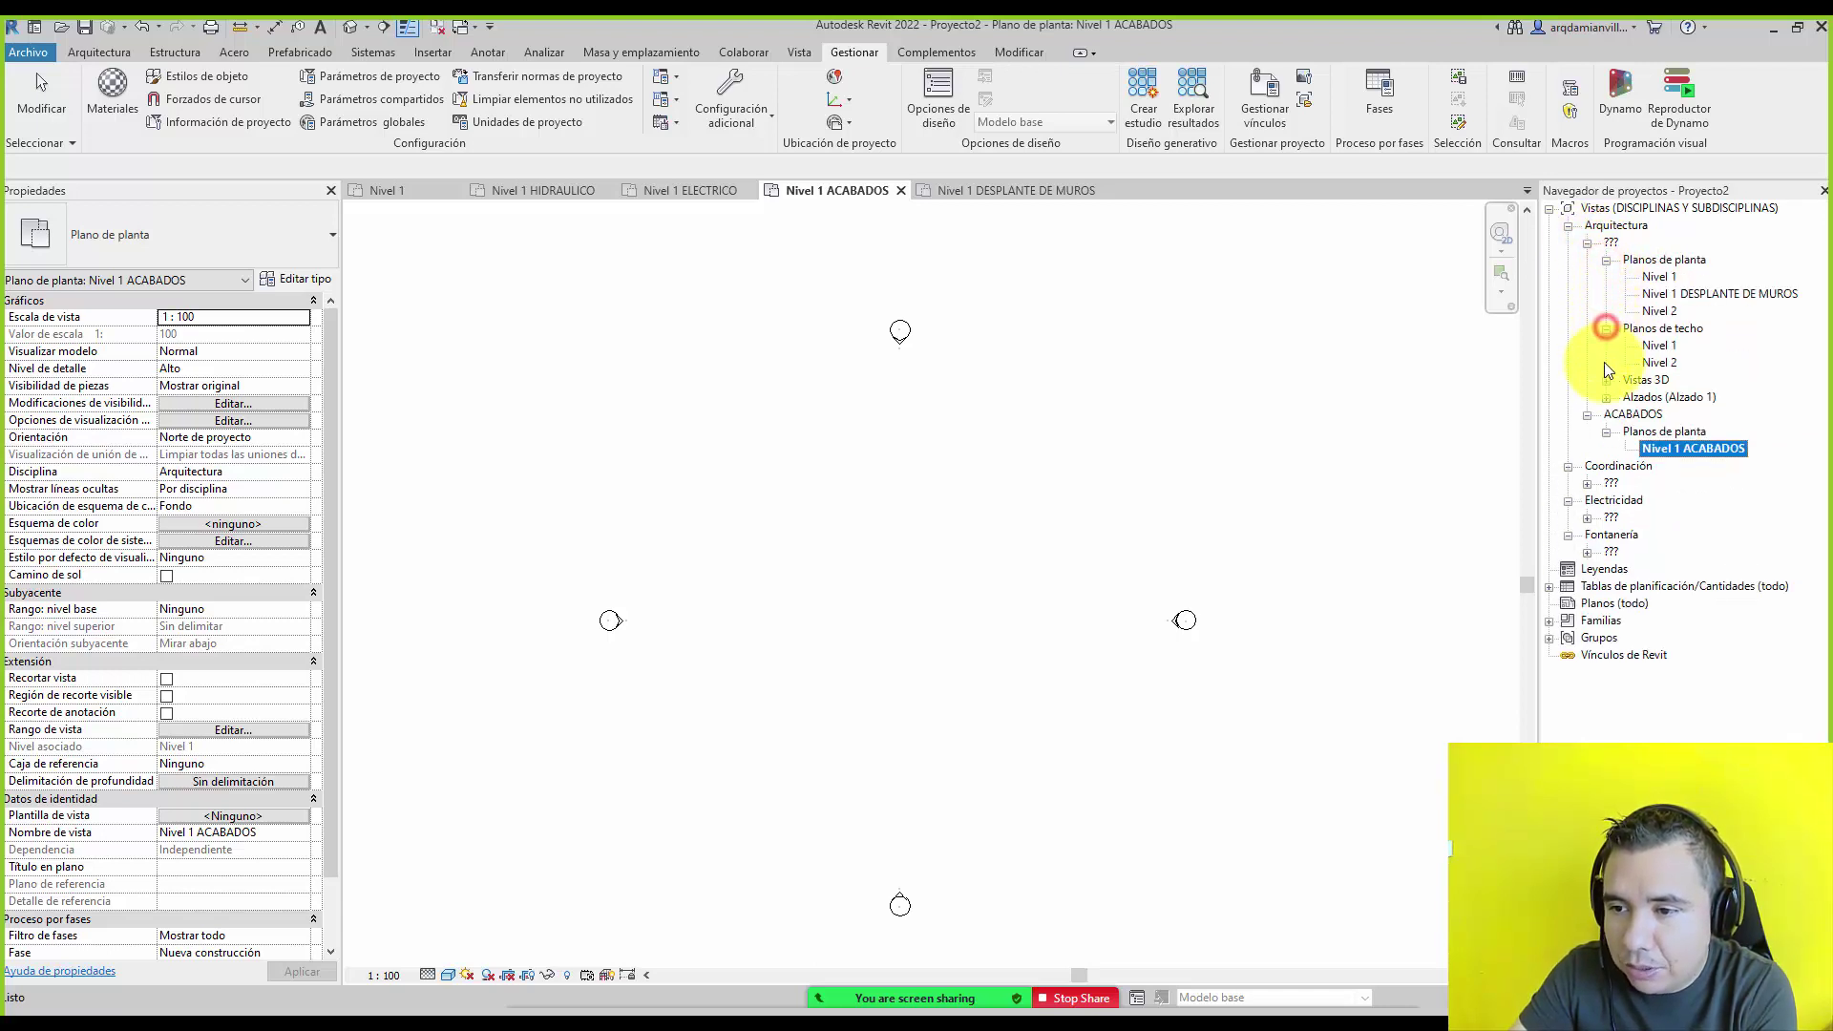
left_click(1607, 380)
left_click(1607, 416)
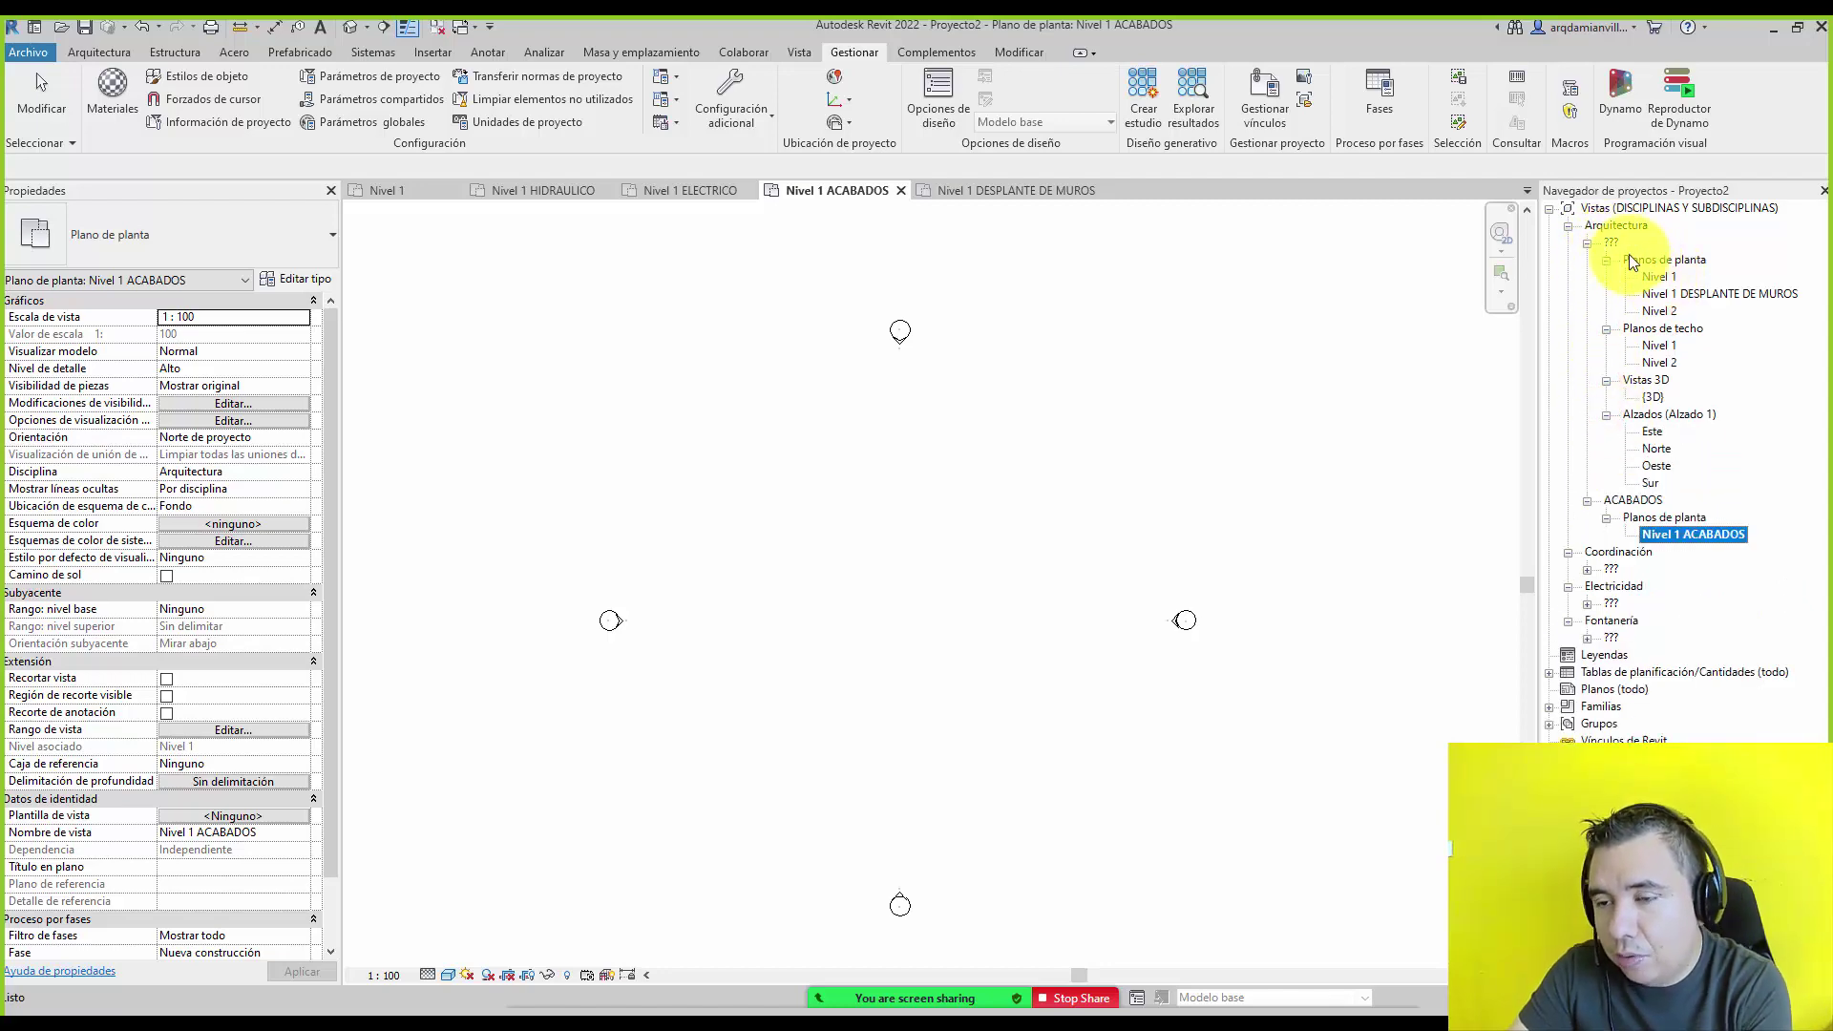
Select the unassigned Arquitectura plans, ceiling plans, {3D} and elevations, then edit their SUBDISCIPLINA.
left_click(1652, 276)
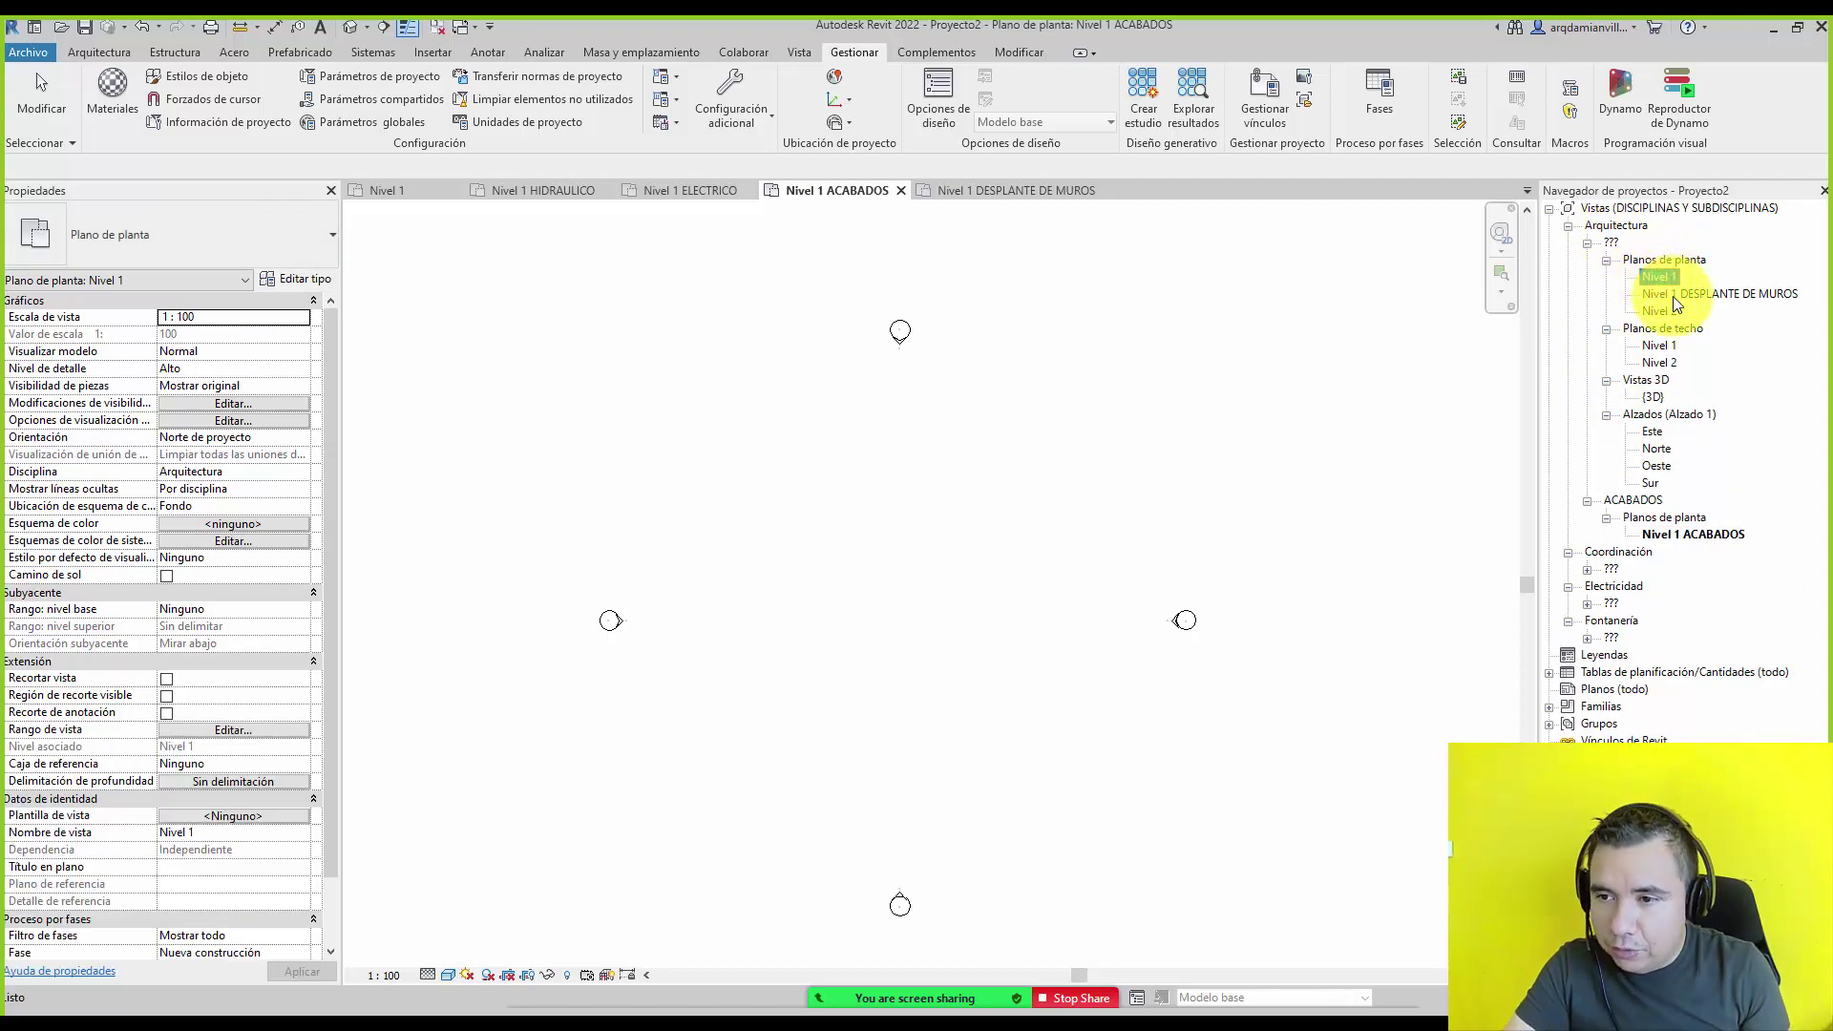
left_click(1666, 302, "shift")
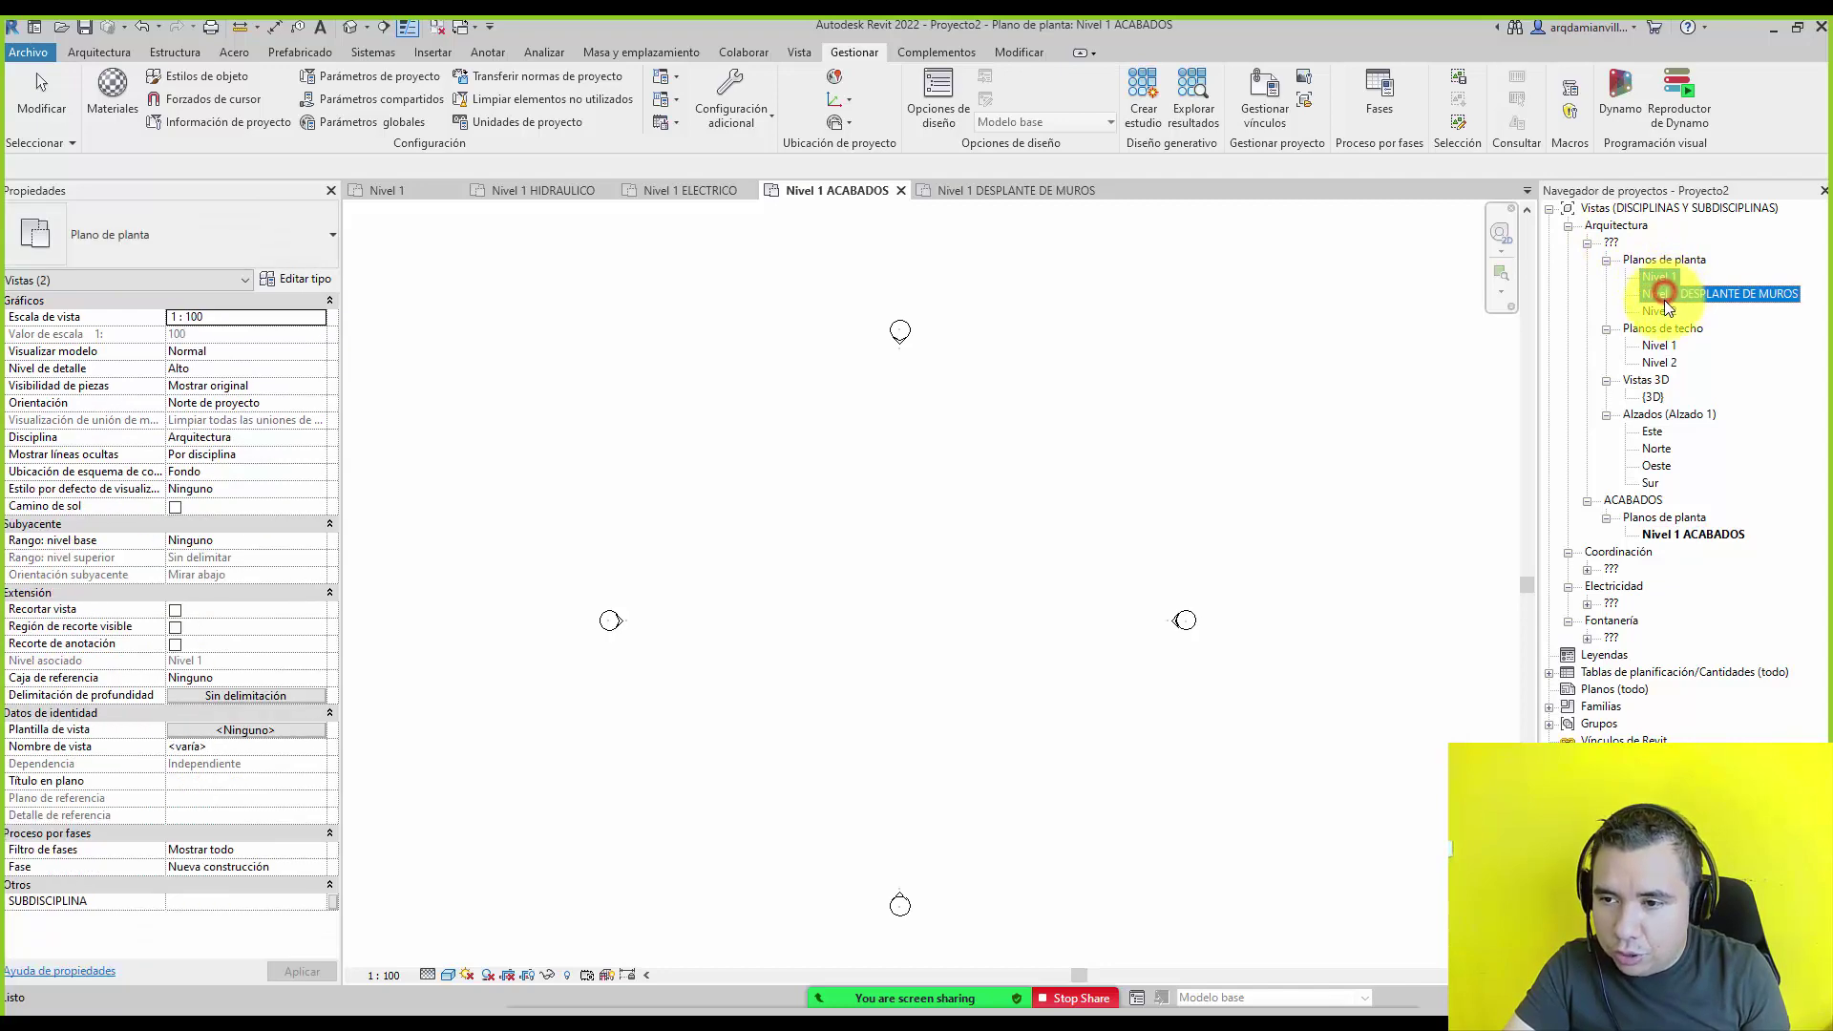
left_click(1665, 349, "ctrl")
left_click(1653, 397, "ctrl")
left_click(1655, 431, "ctrl")
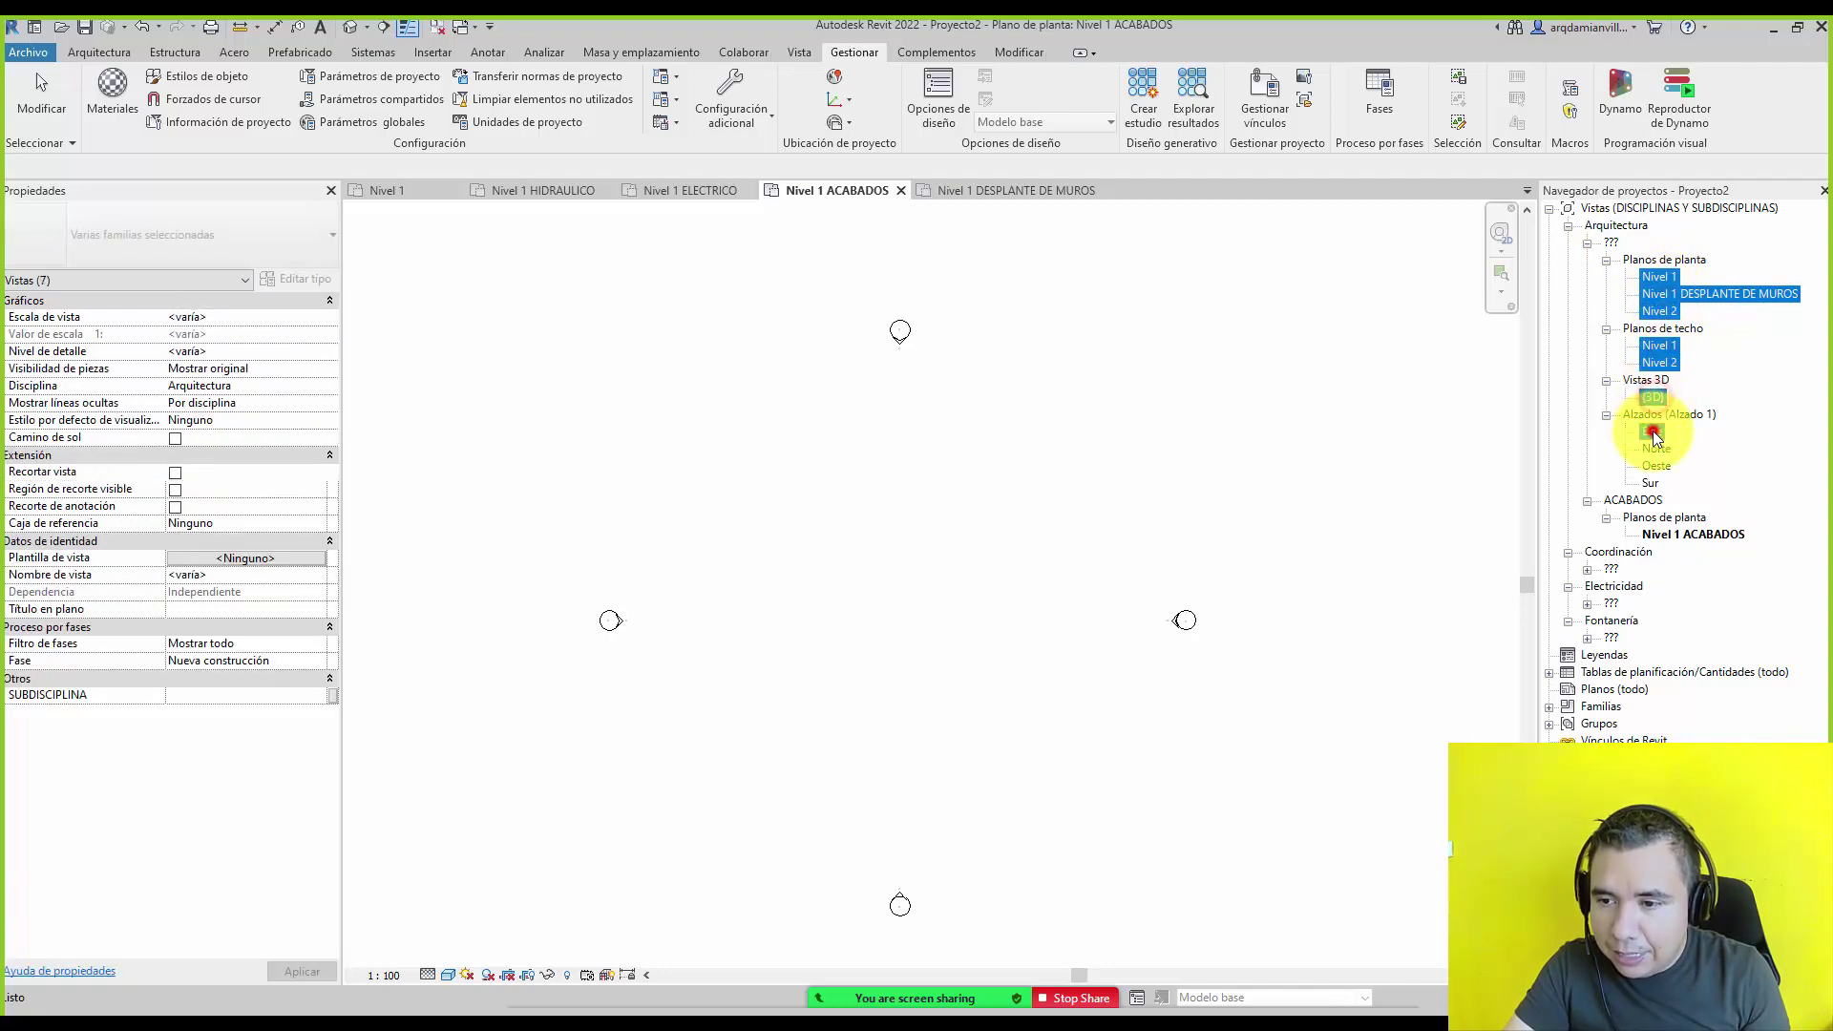
left_click(1657, 466, "ctrl")
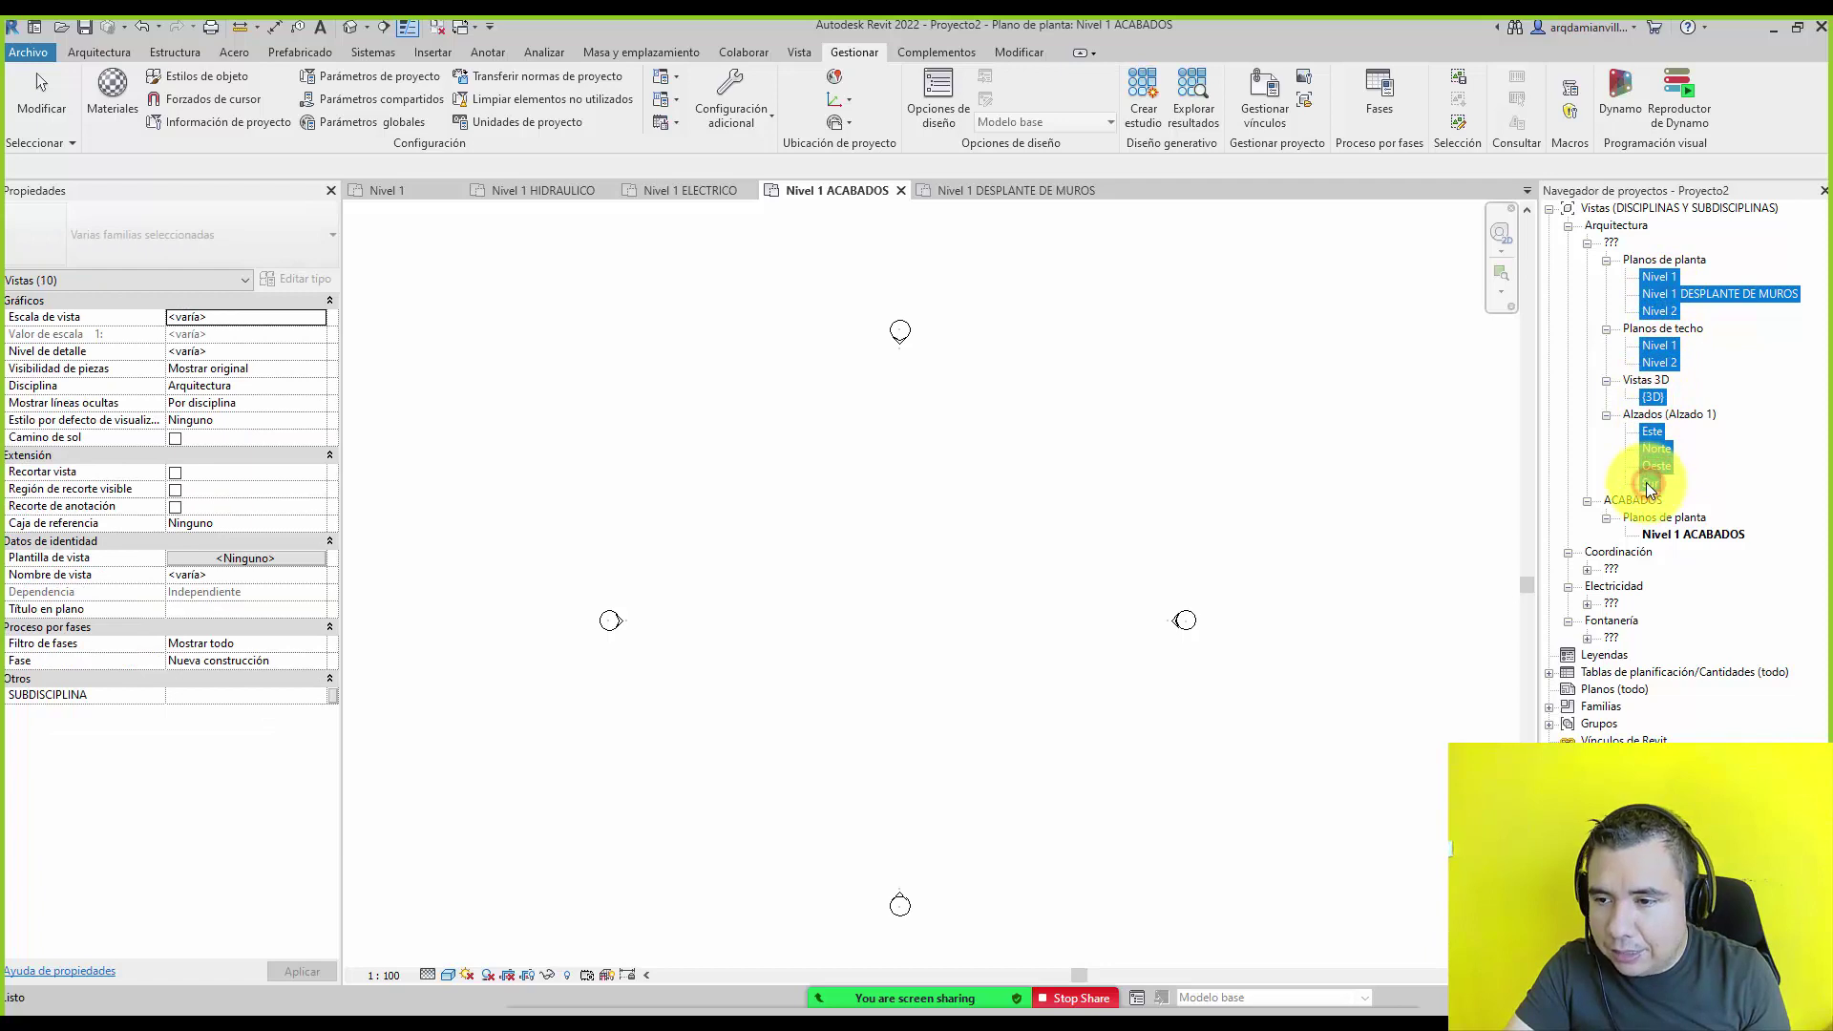
left_click(255, 691)
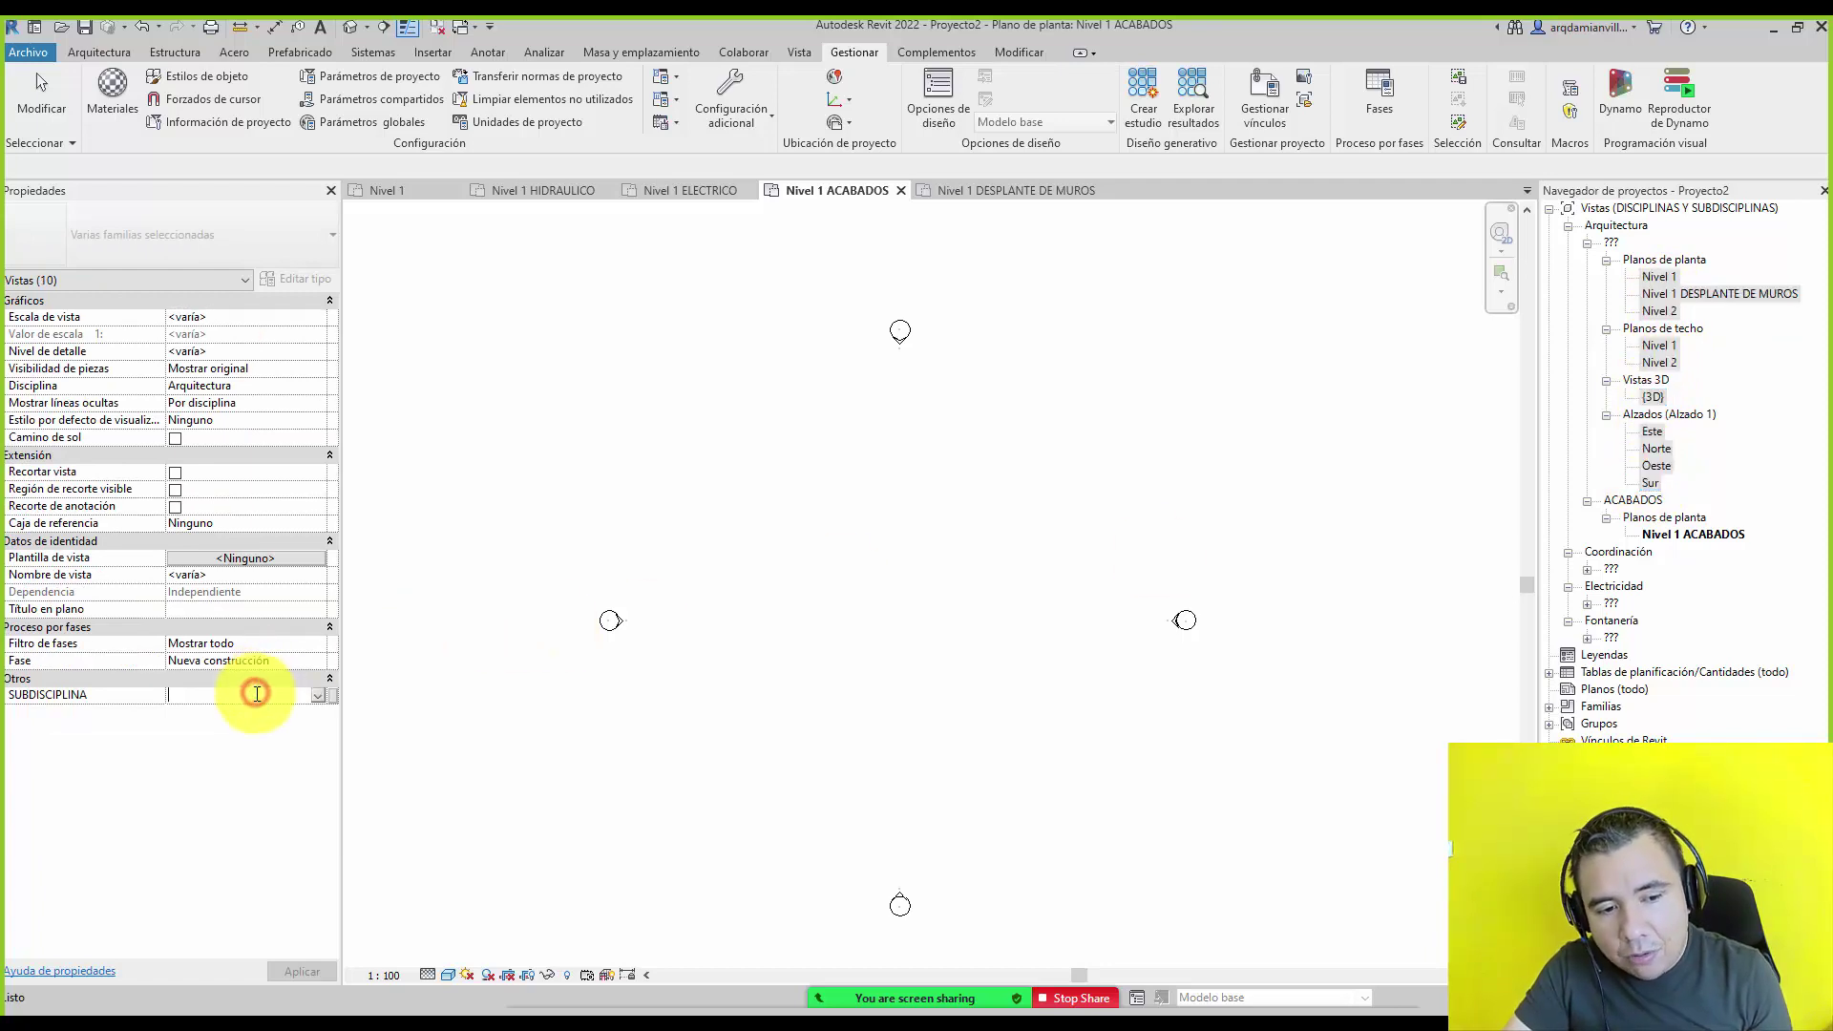
Set the selected views' SUBDISCIPLINA to ARQUITECTURA.
type("ARQUI")
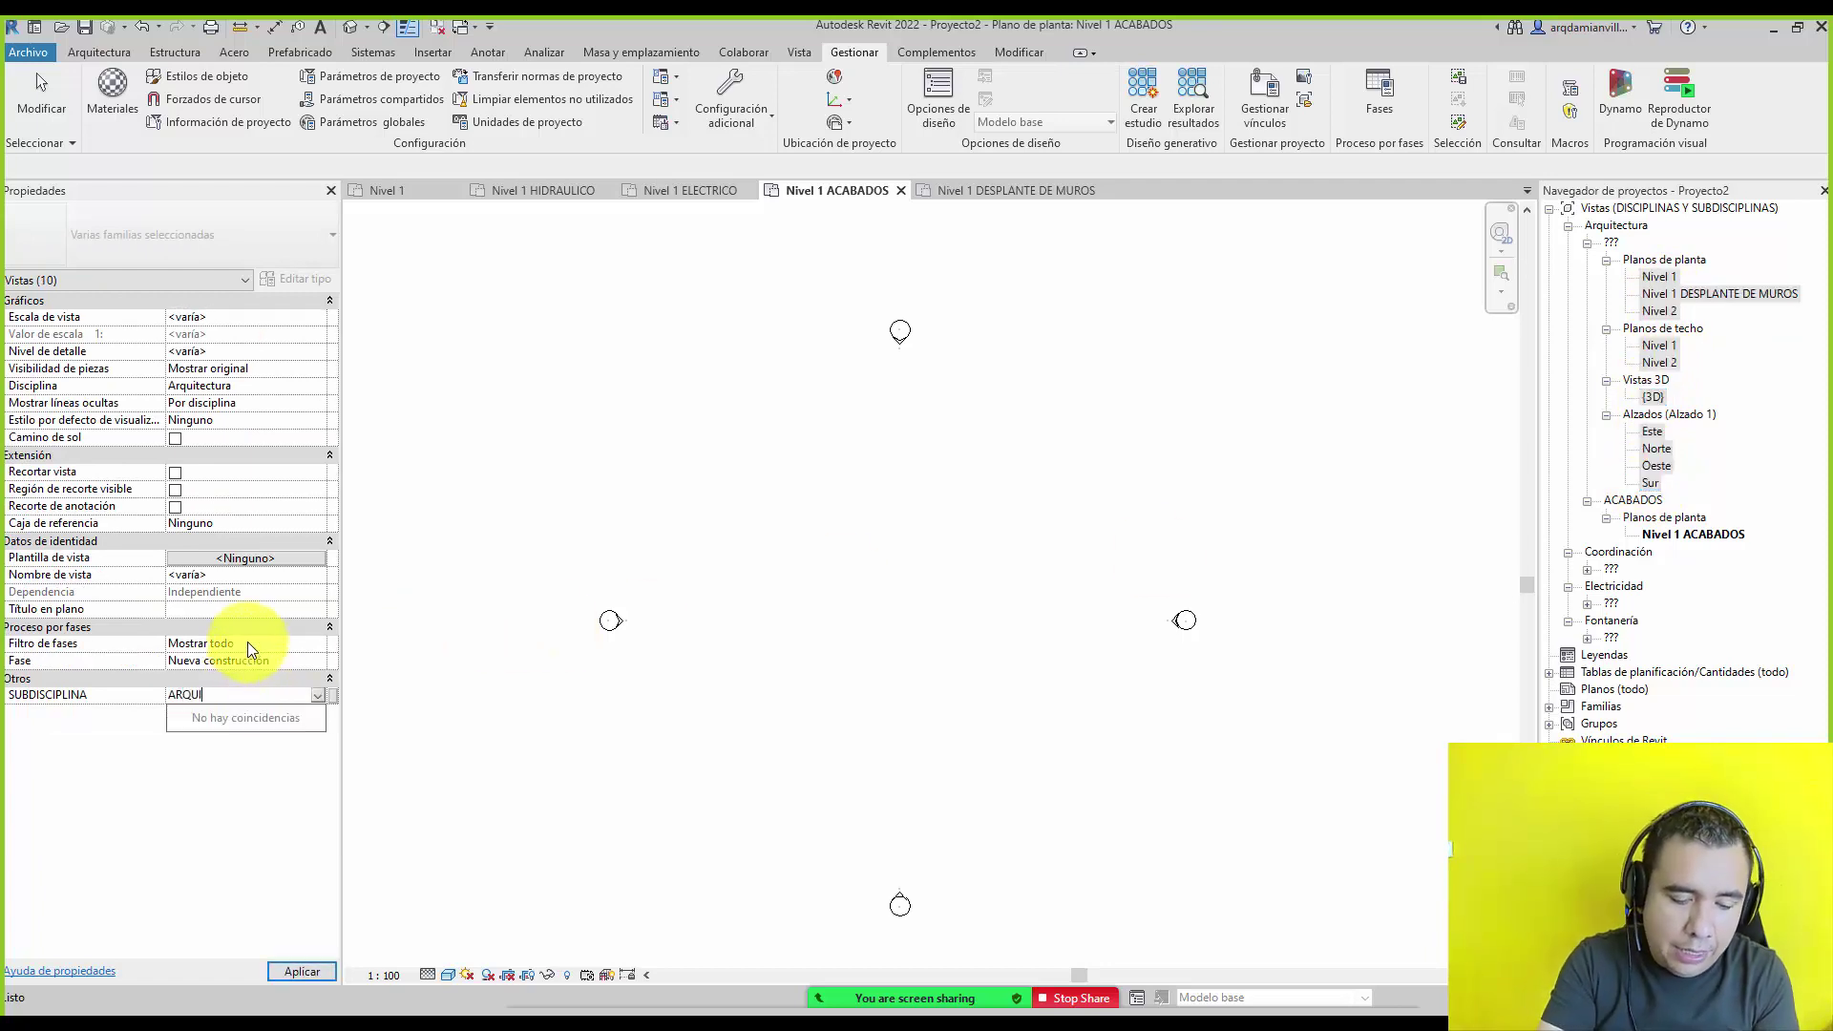
type("TECTURA")
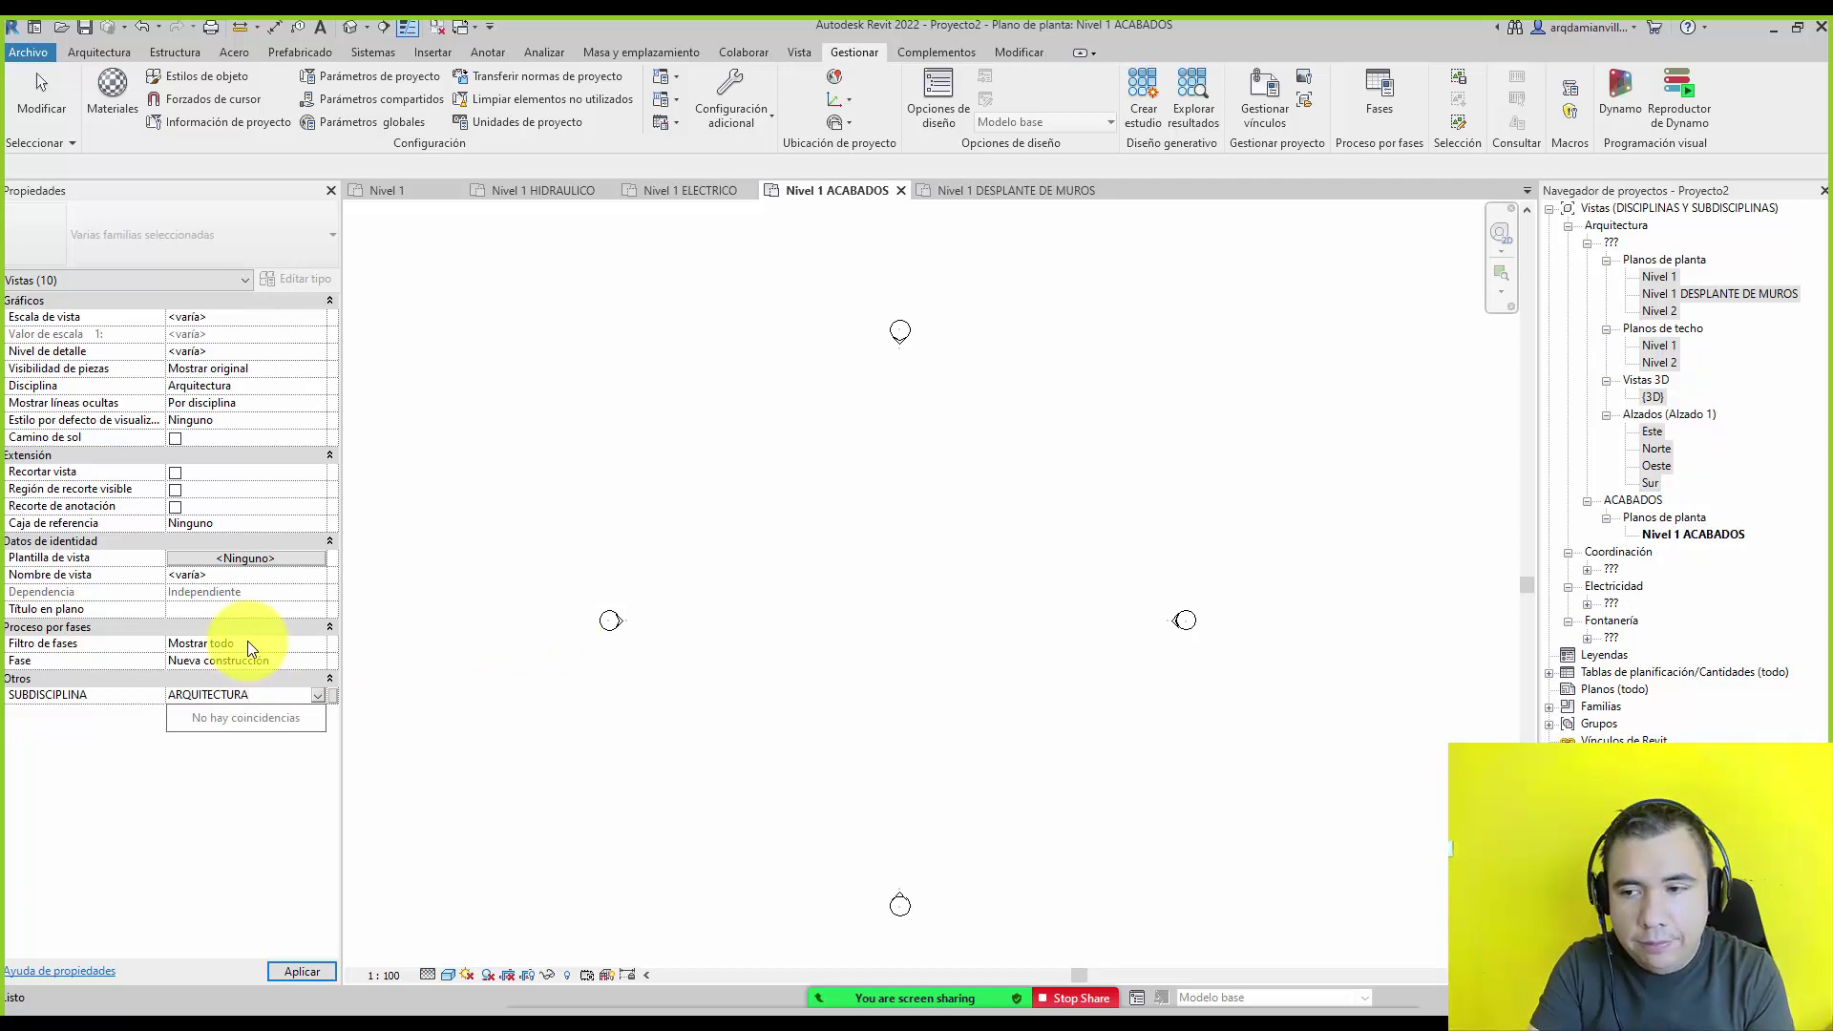
key("Return")
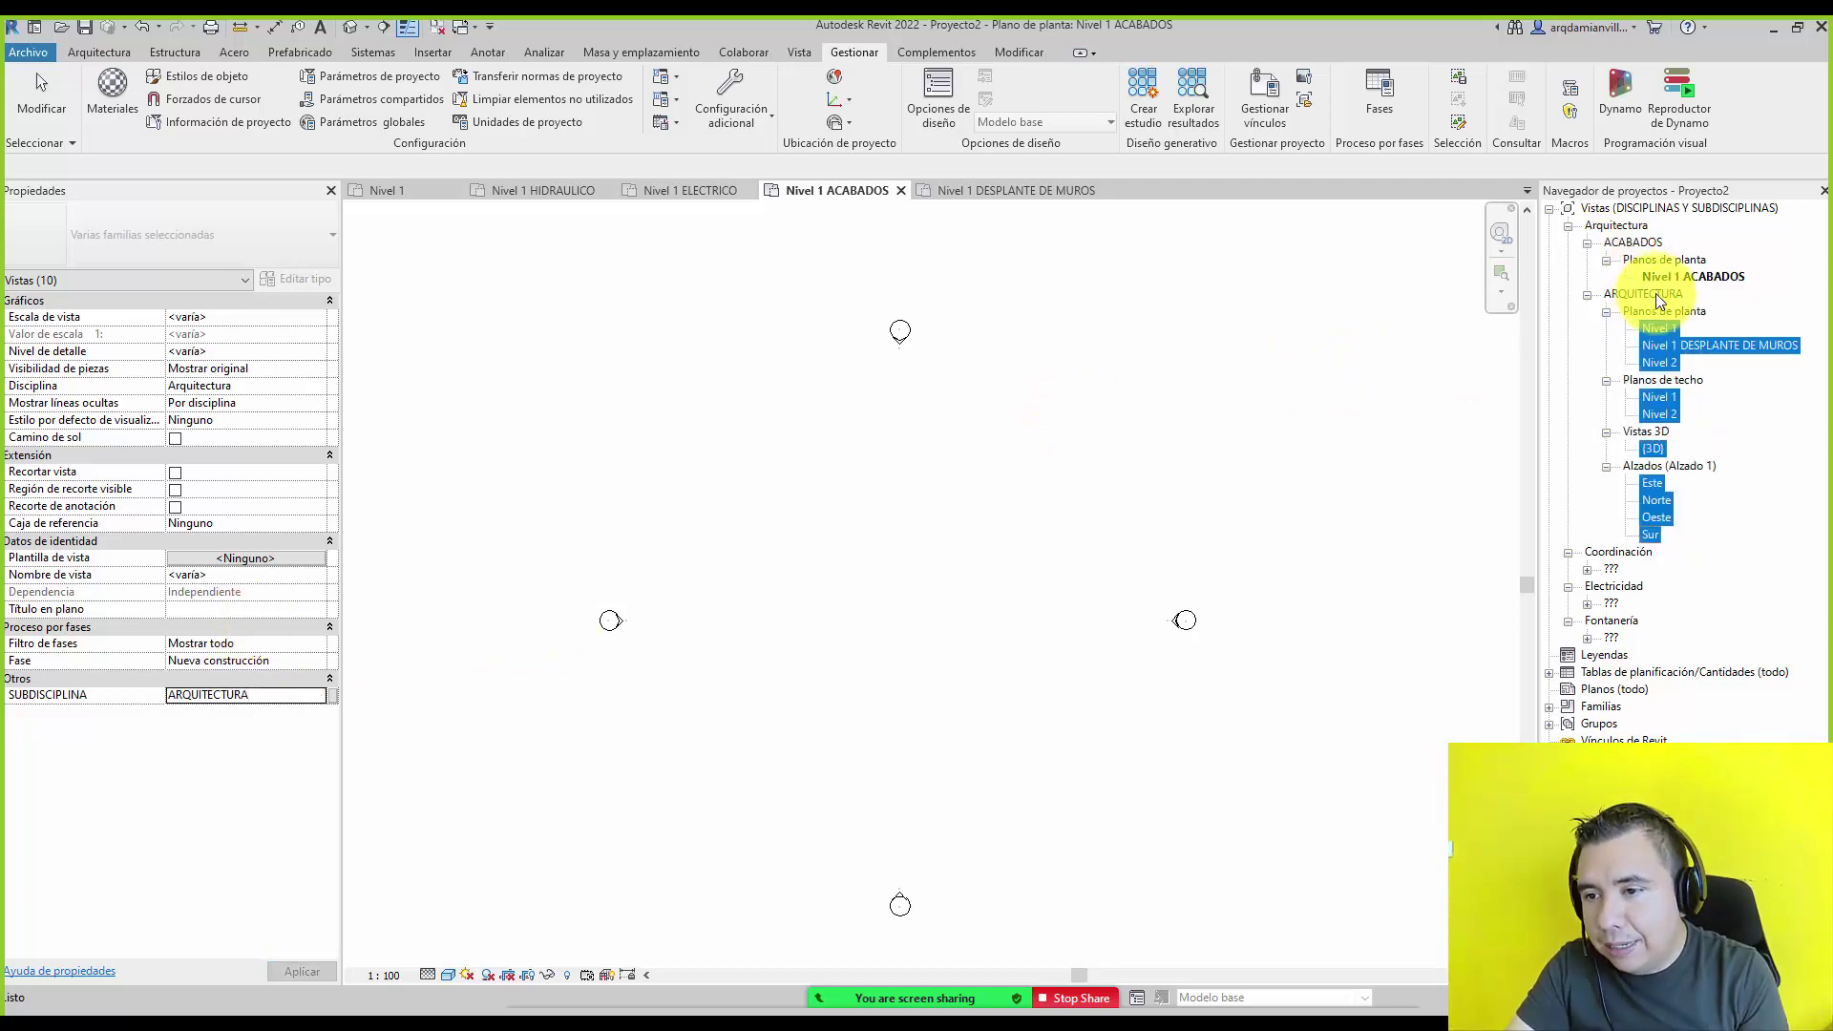
left_click(1354, 536)
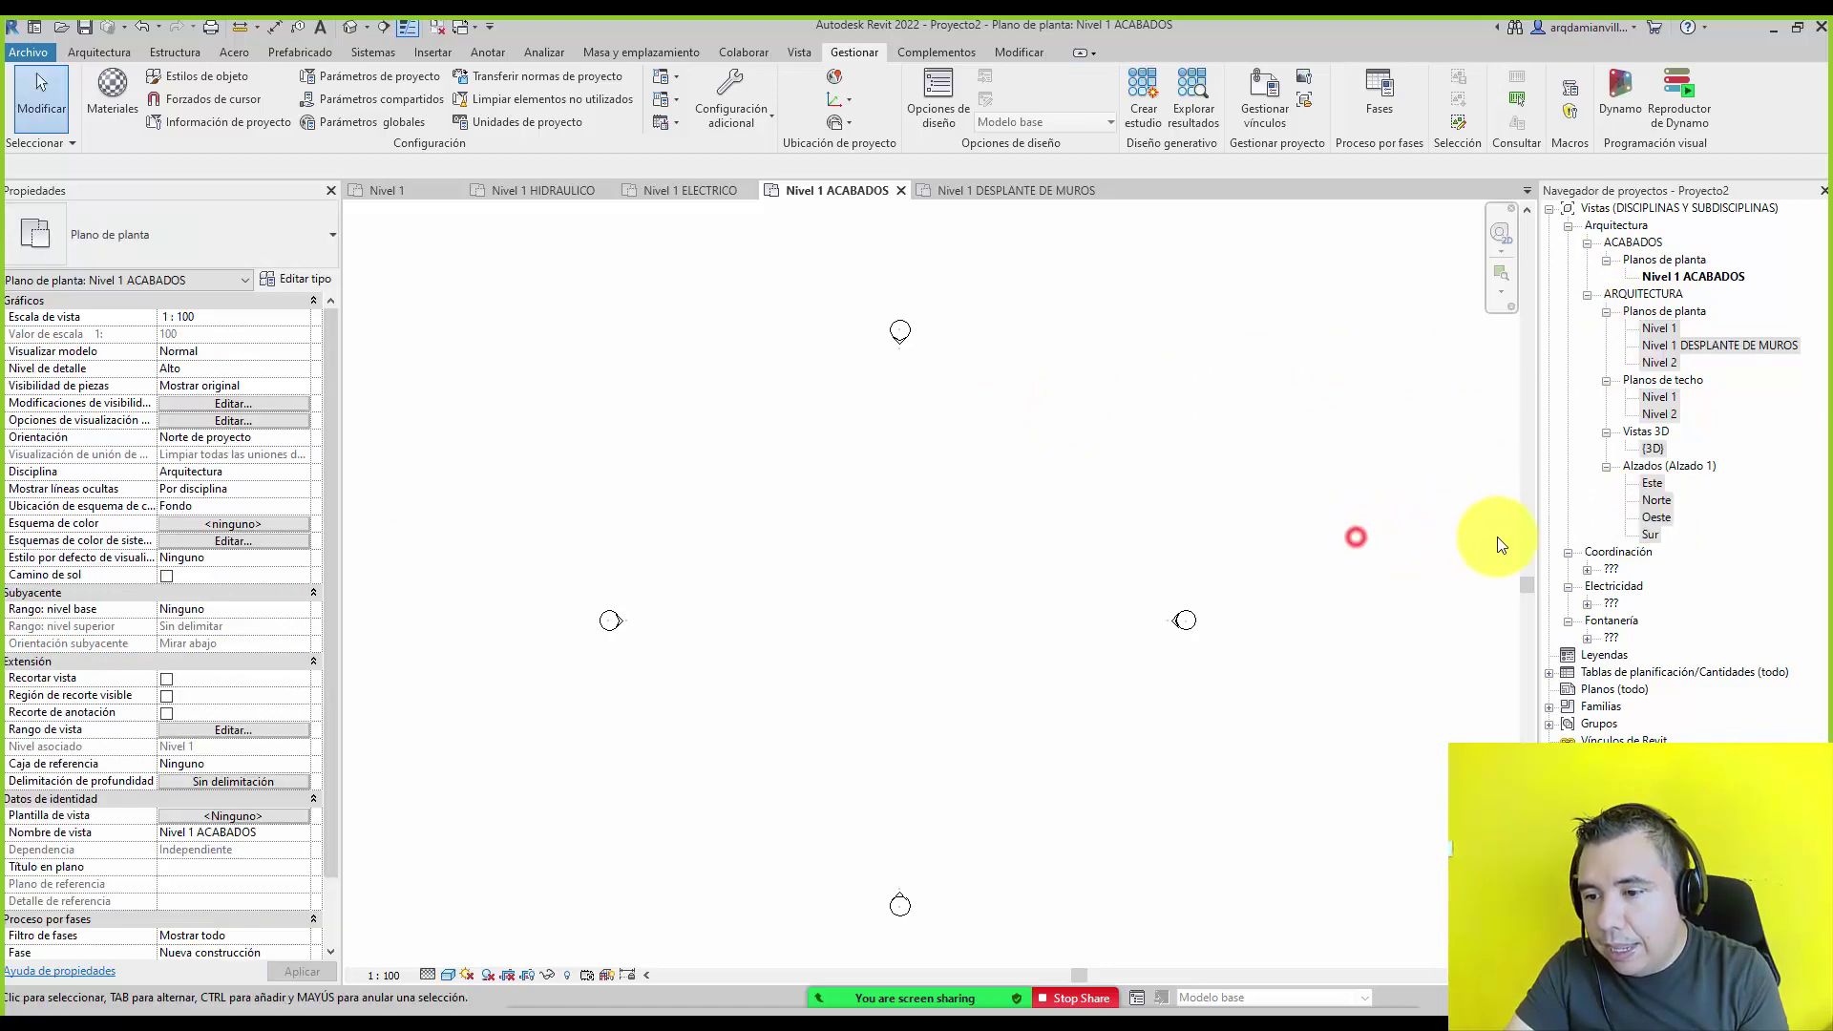
Expand Coordinación's unassigned floor plans and select Planimetría general.
left_click(1587, 569)
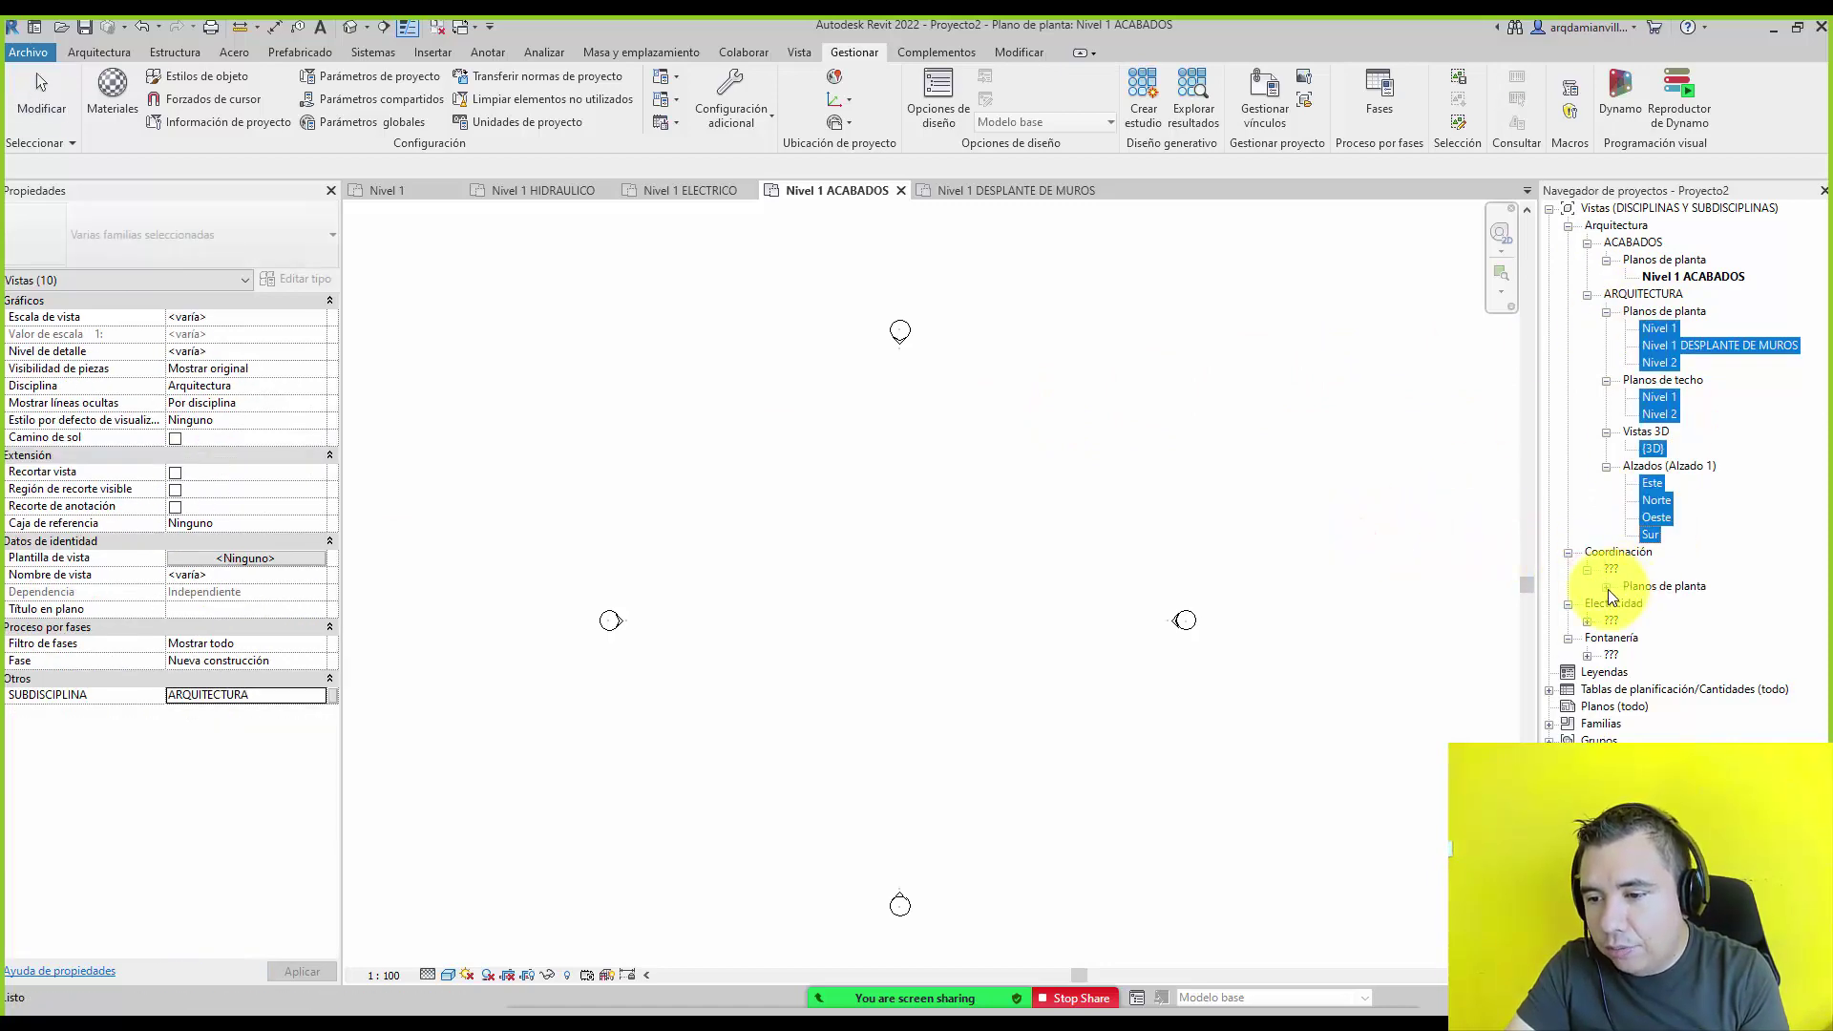
left_click(1607, 588)
left_click(1657, 603)
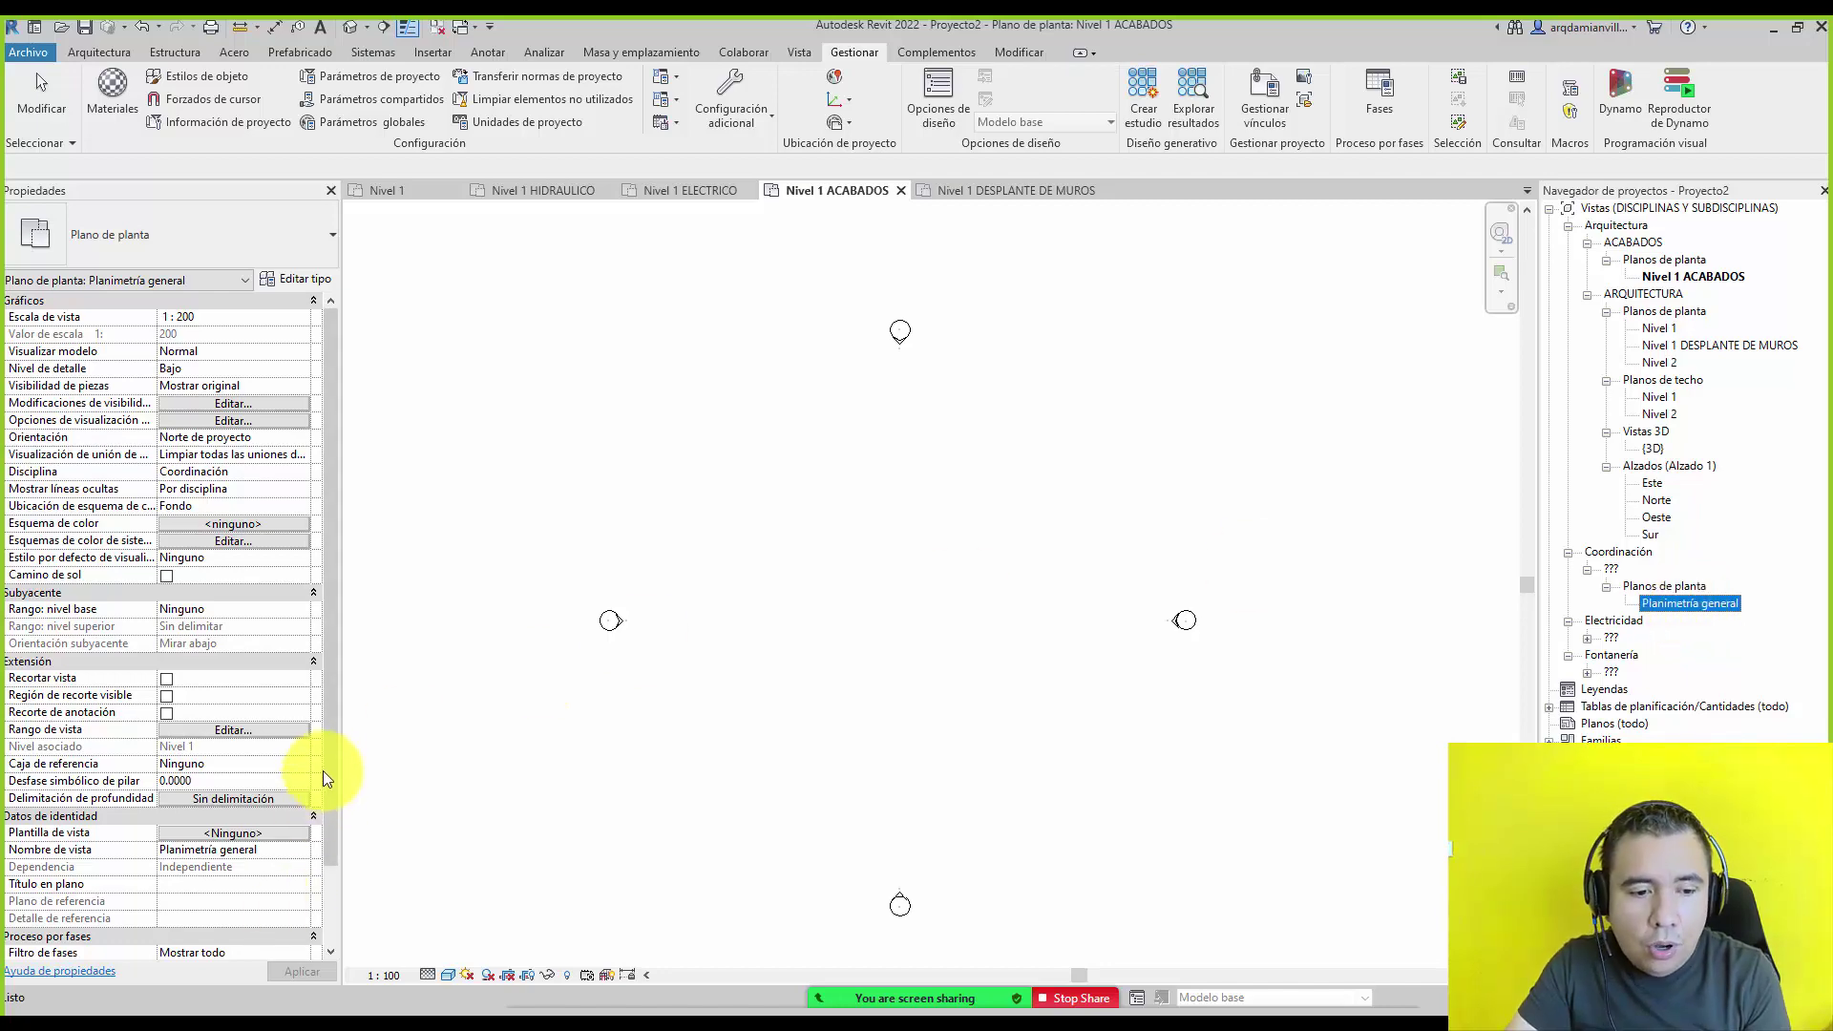
Set Planimetría general's SUBDISCIPLINA to CONJUNTO.
left_click_drag(332, 765, 353, 897)
left_click(233, 918)
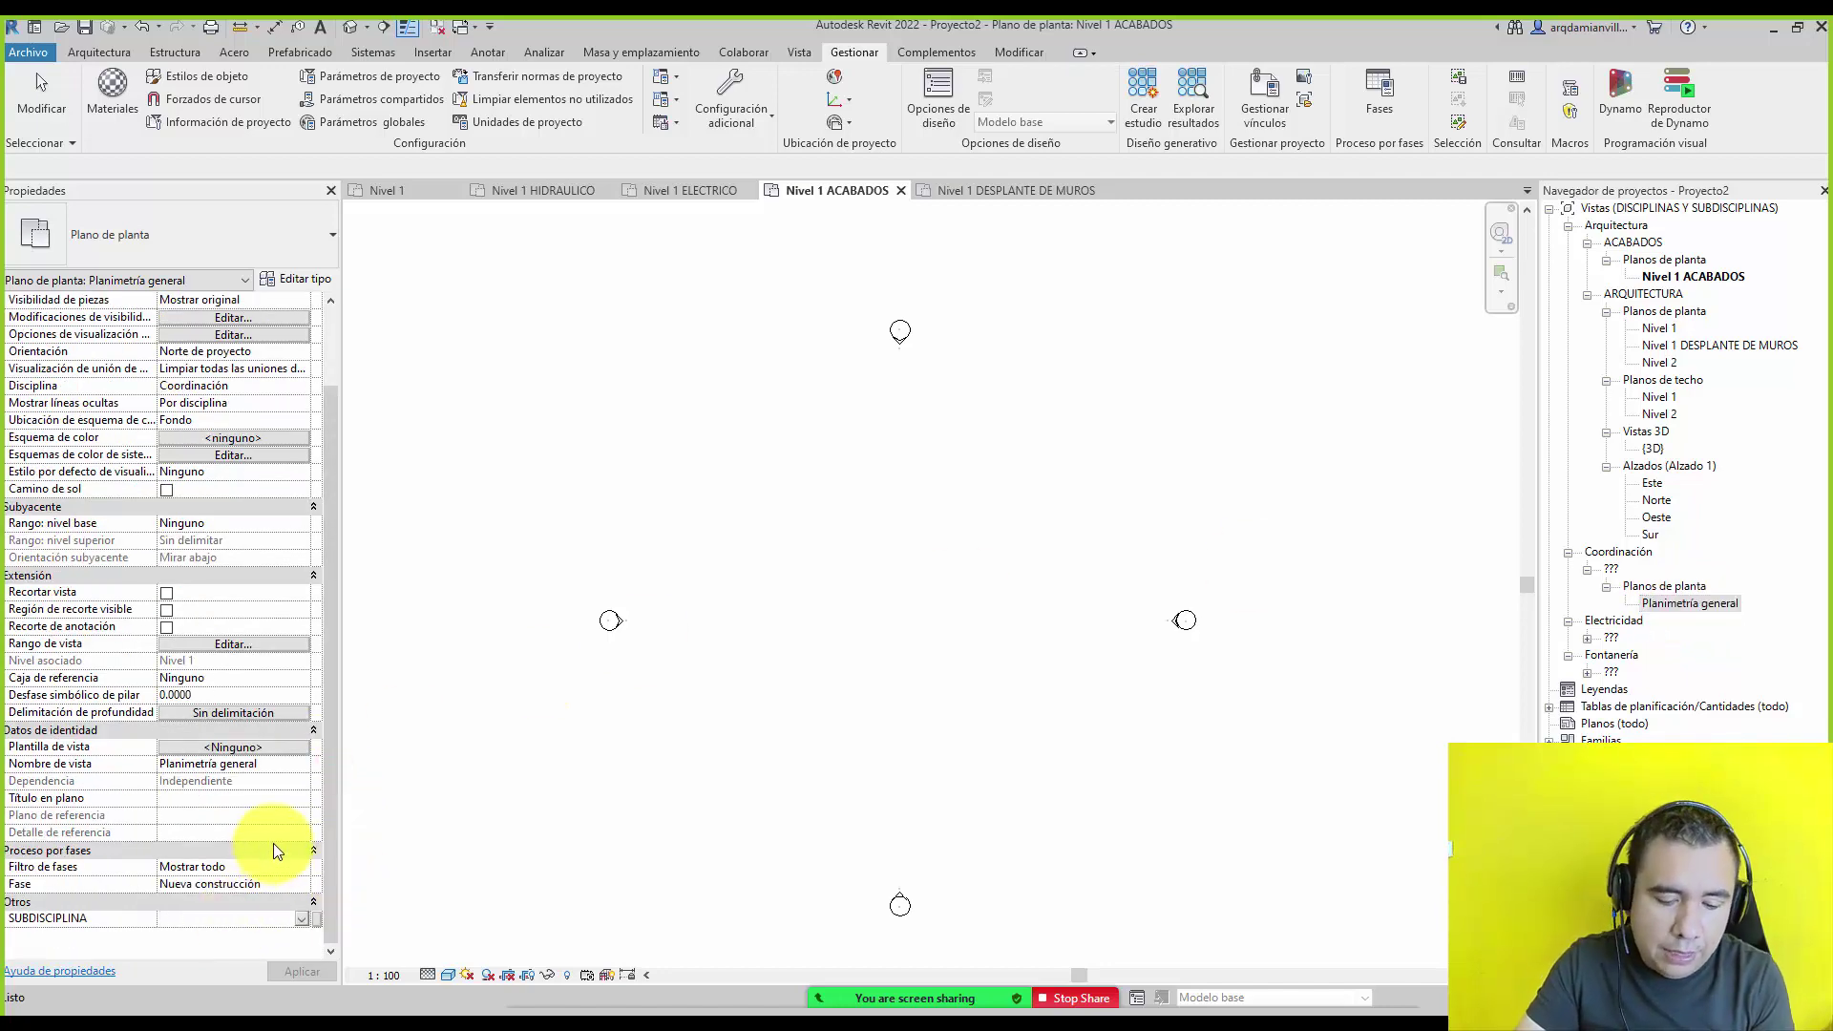
type("CONJUNTO")
key("Return")
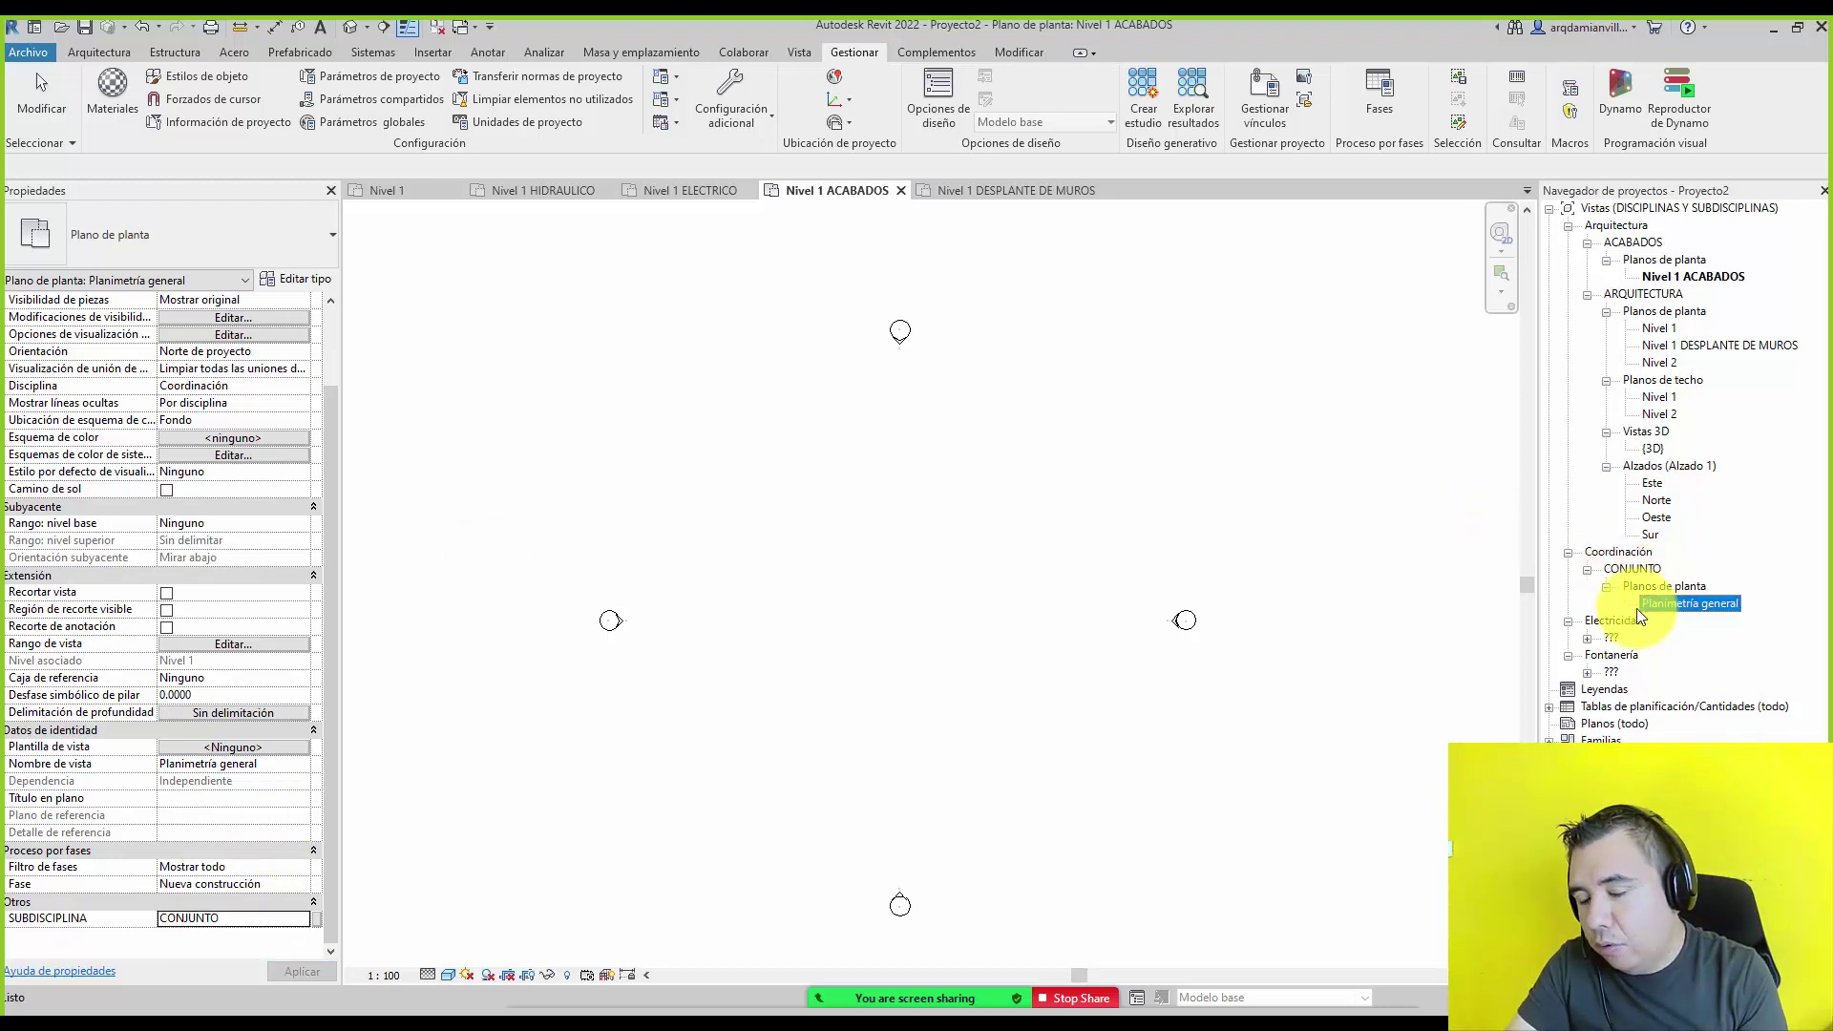
Expand Electricidad's unassigned floor plans and select Nivel 1 ELECTRICO.
left_click(1587, 638)
left_click(1606, 655)
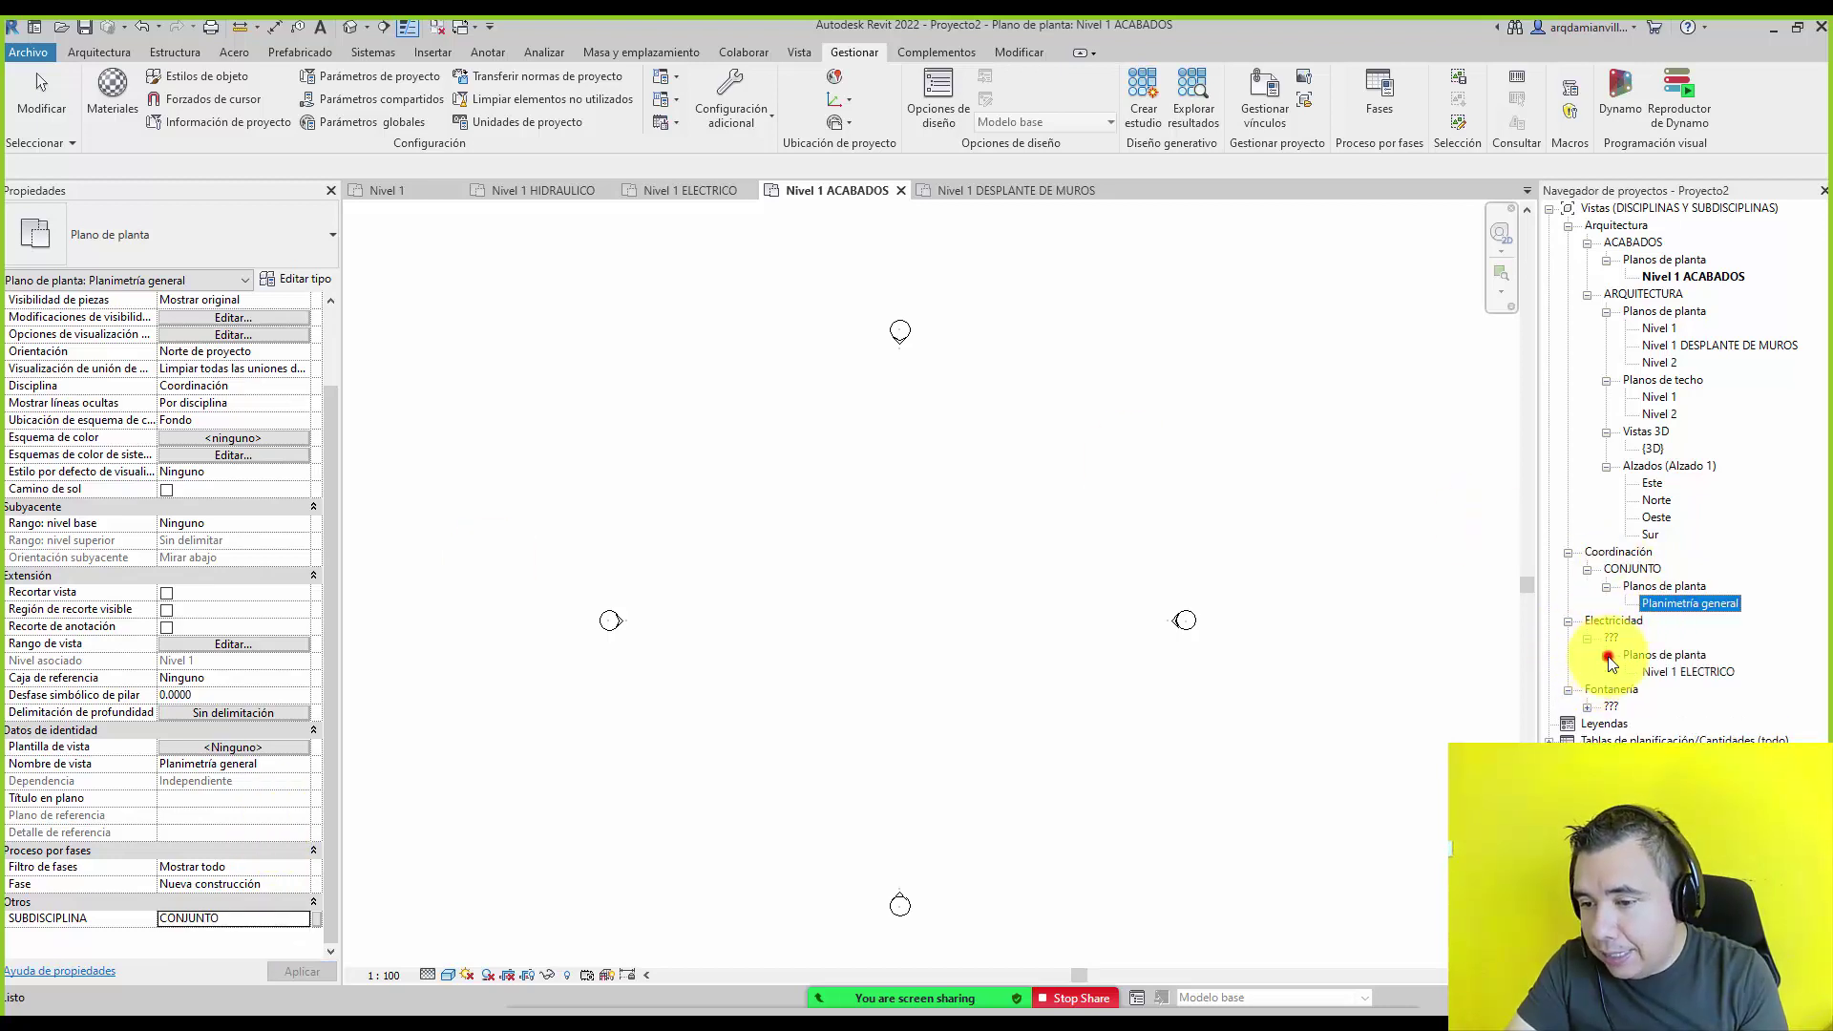
left_click(1671, 671)
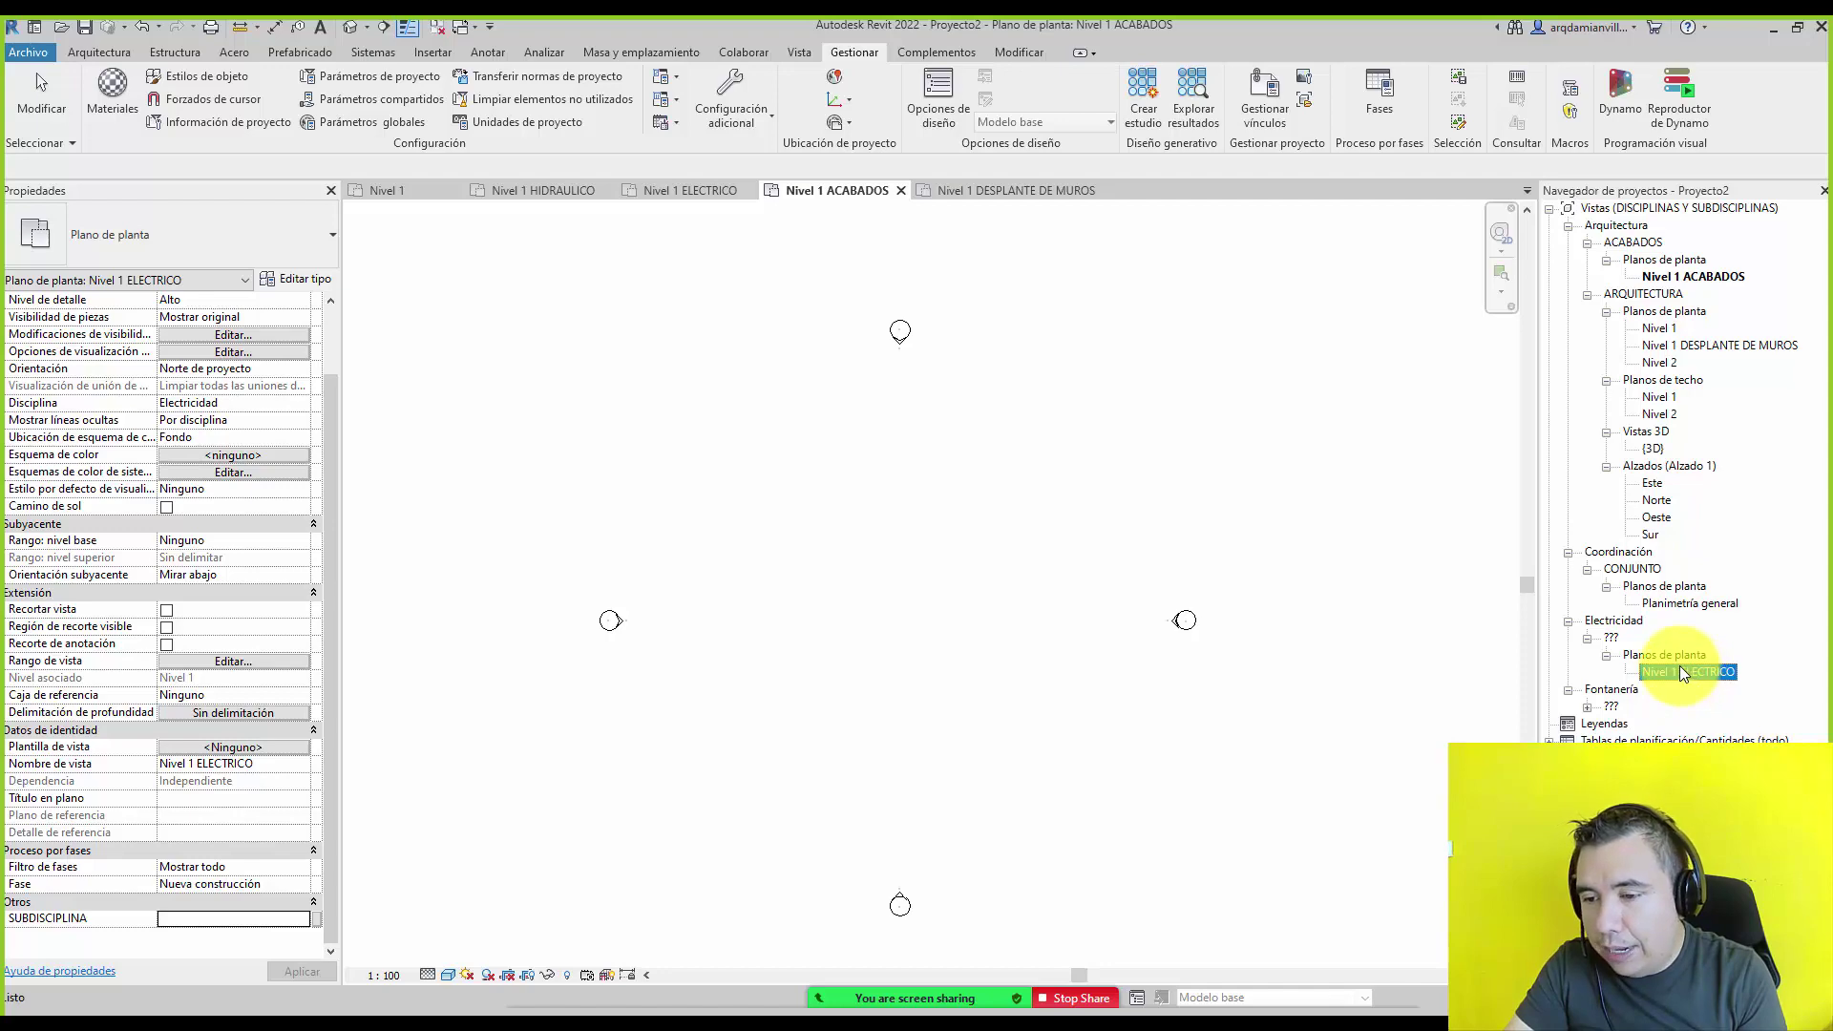
Rename the Nivel 1 ELECTRICO view to Nivel 1 CONTACTOS Y APAGADORES.
right_click(1698, 668)
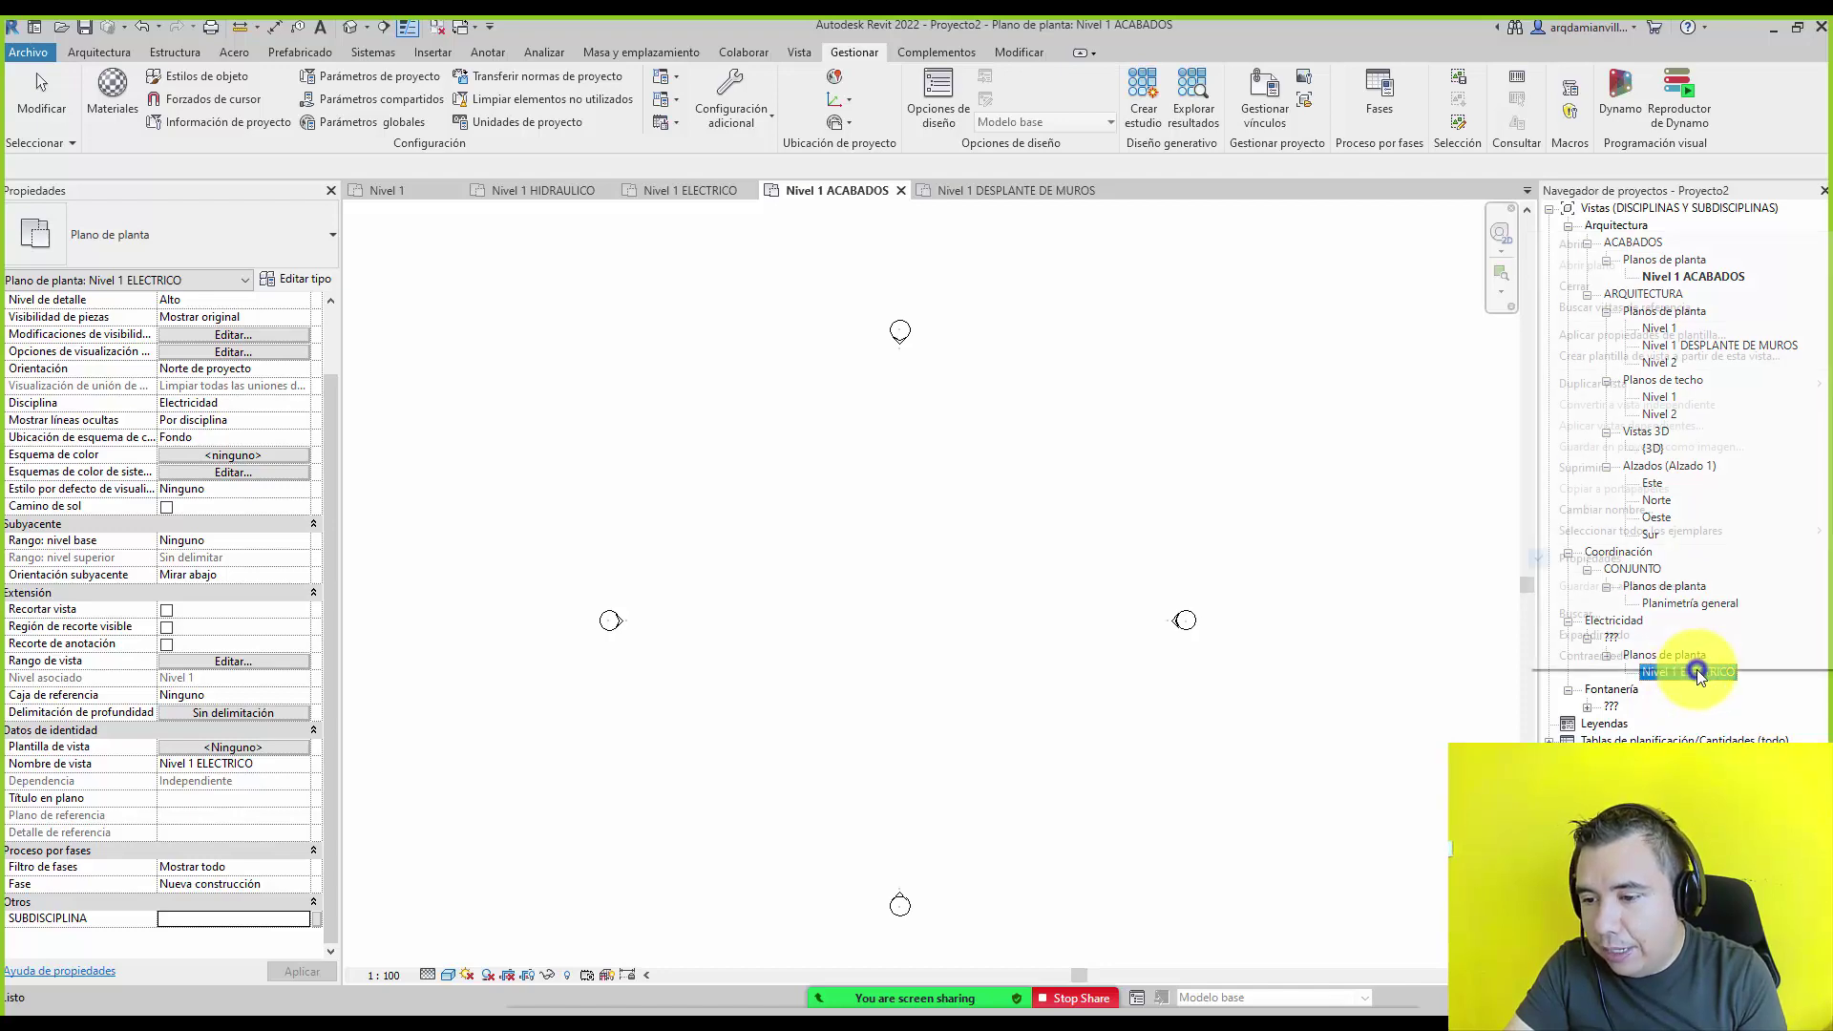
left_click(1653, 510)
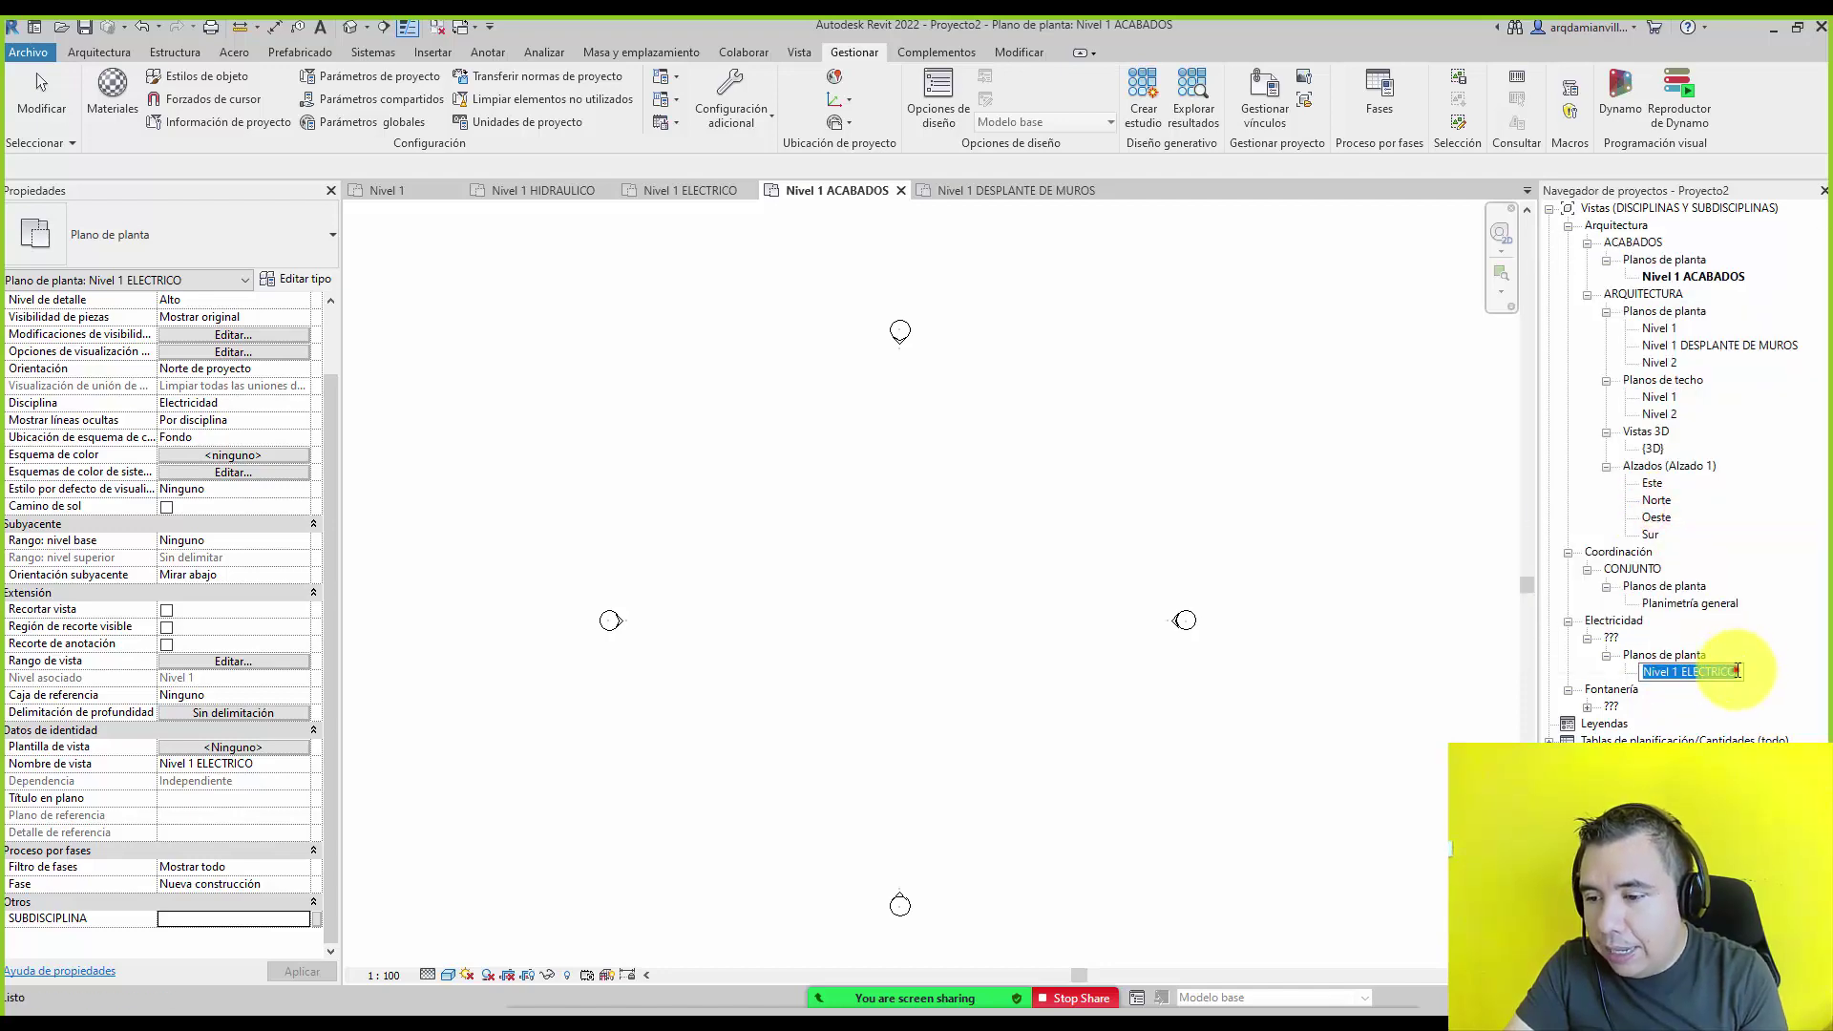
left_click_drag(1738, 672, 1686, 671)
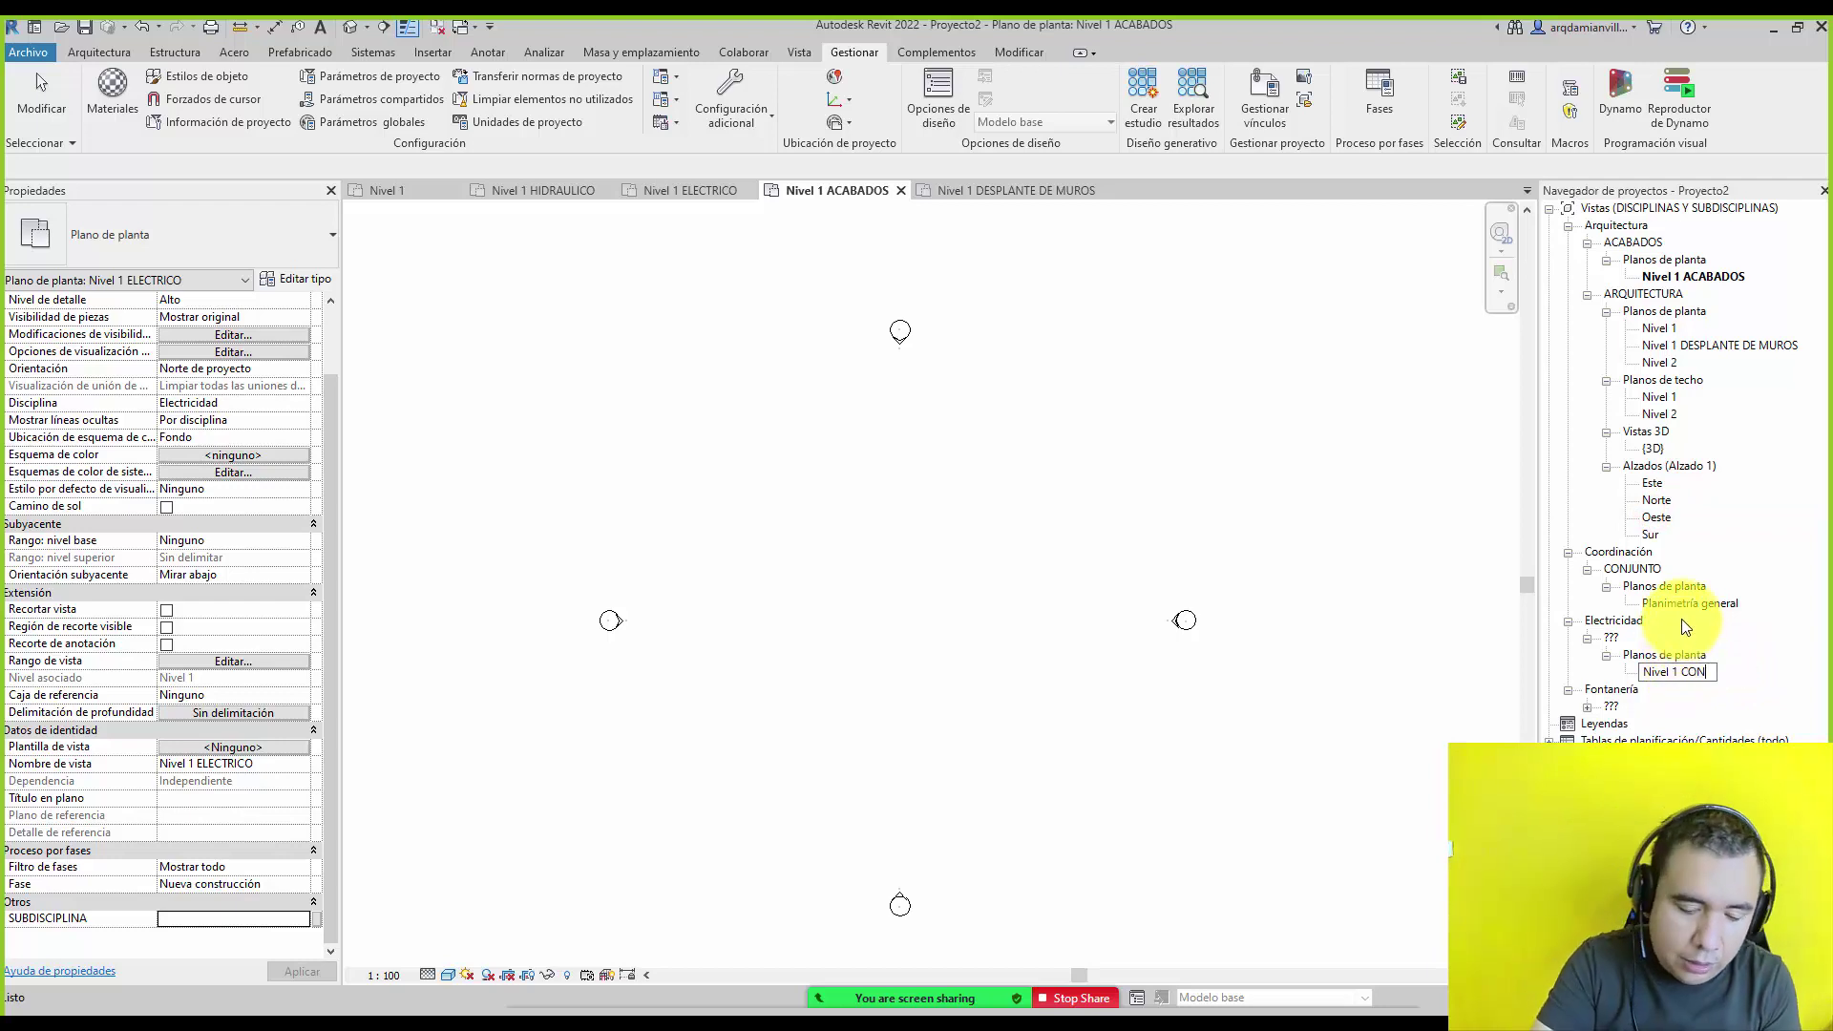
type("CONTACTOS Y APAGADORES")
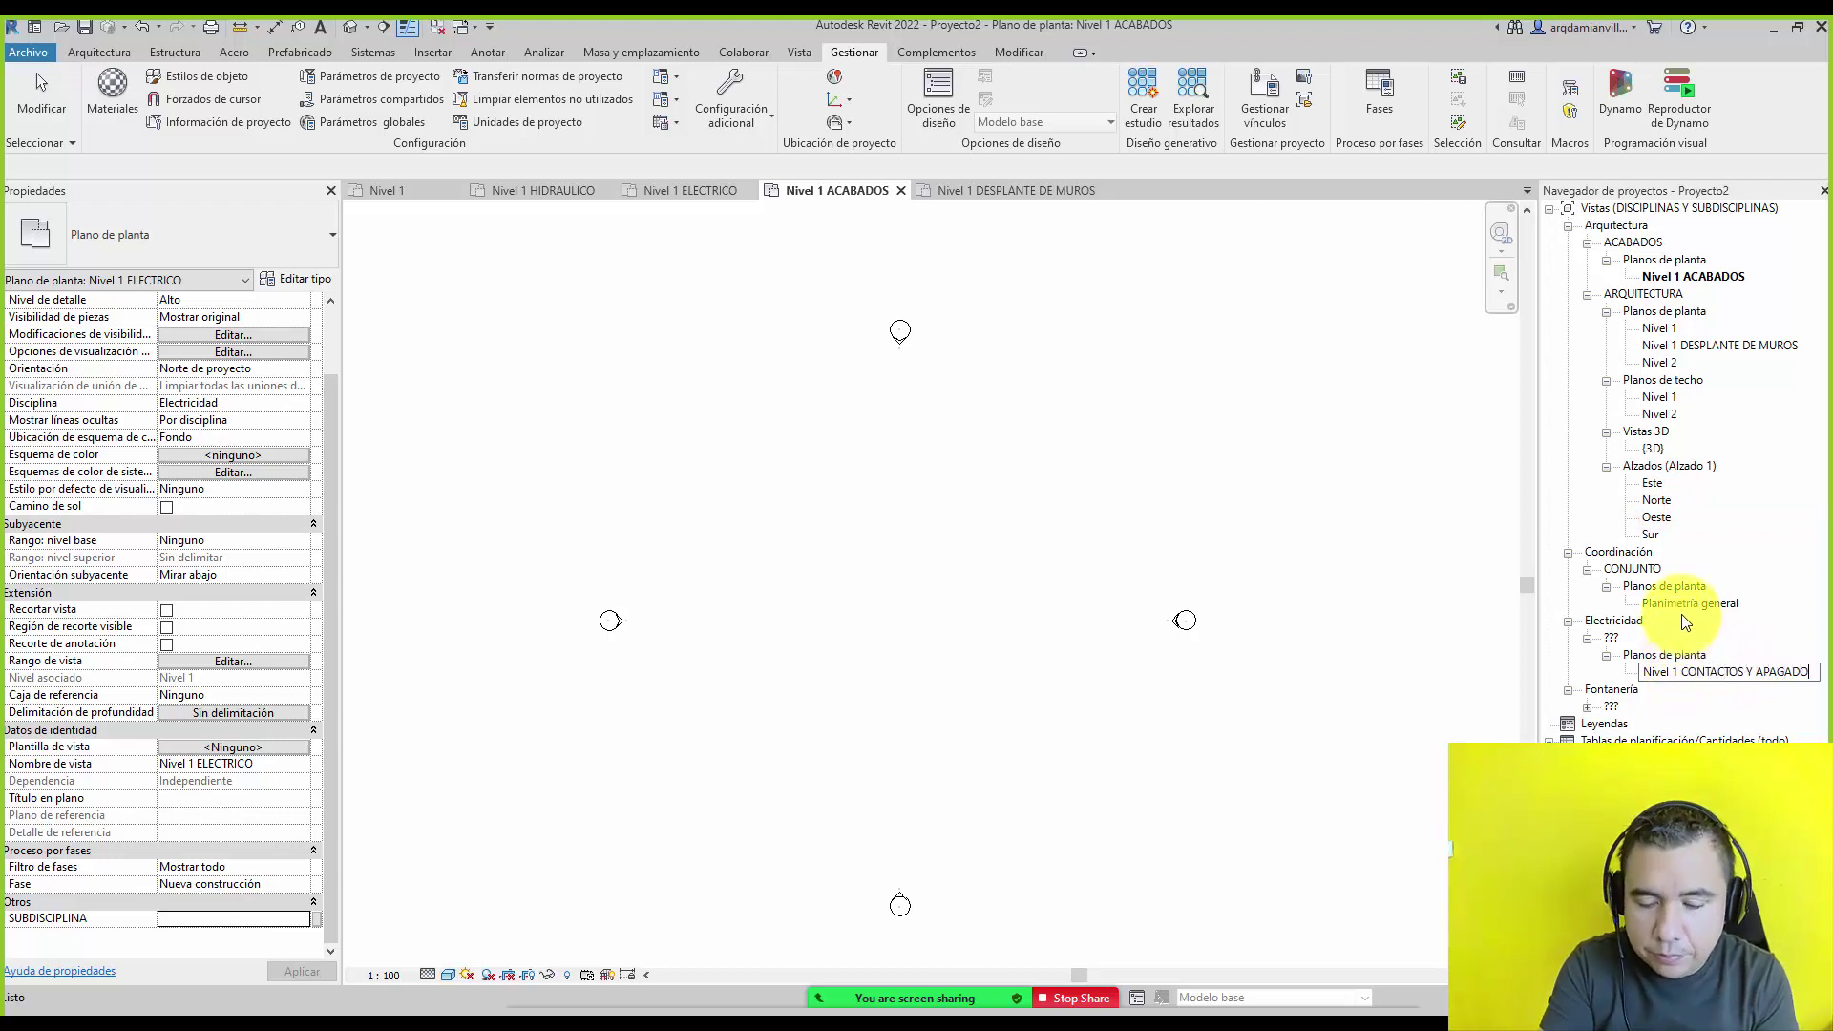
key("Return")
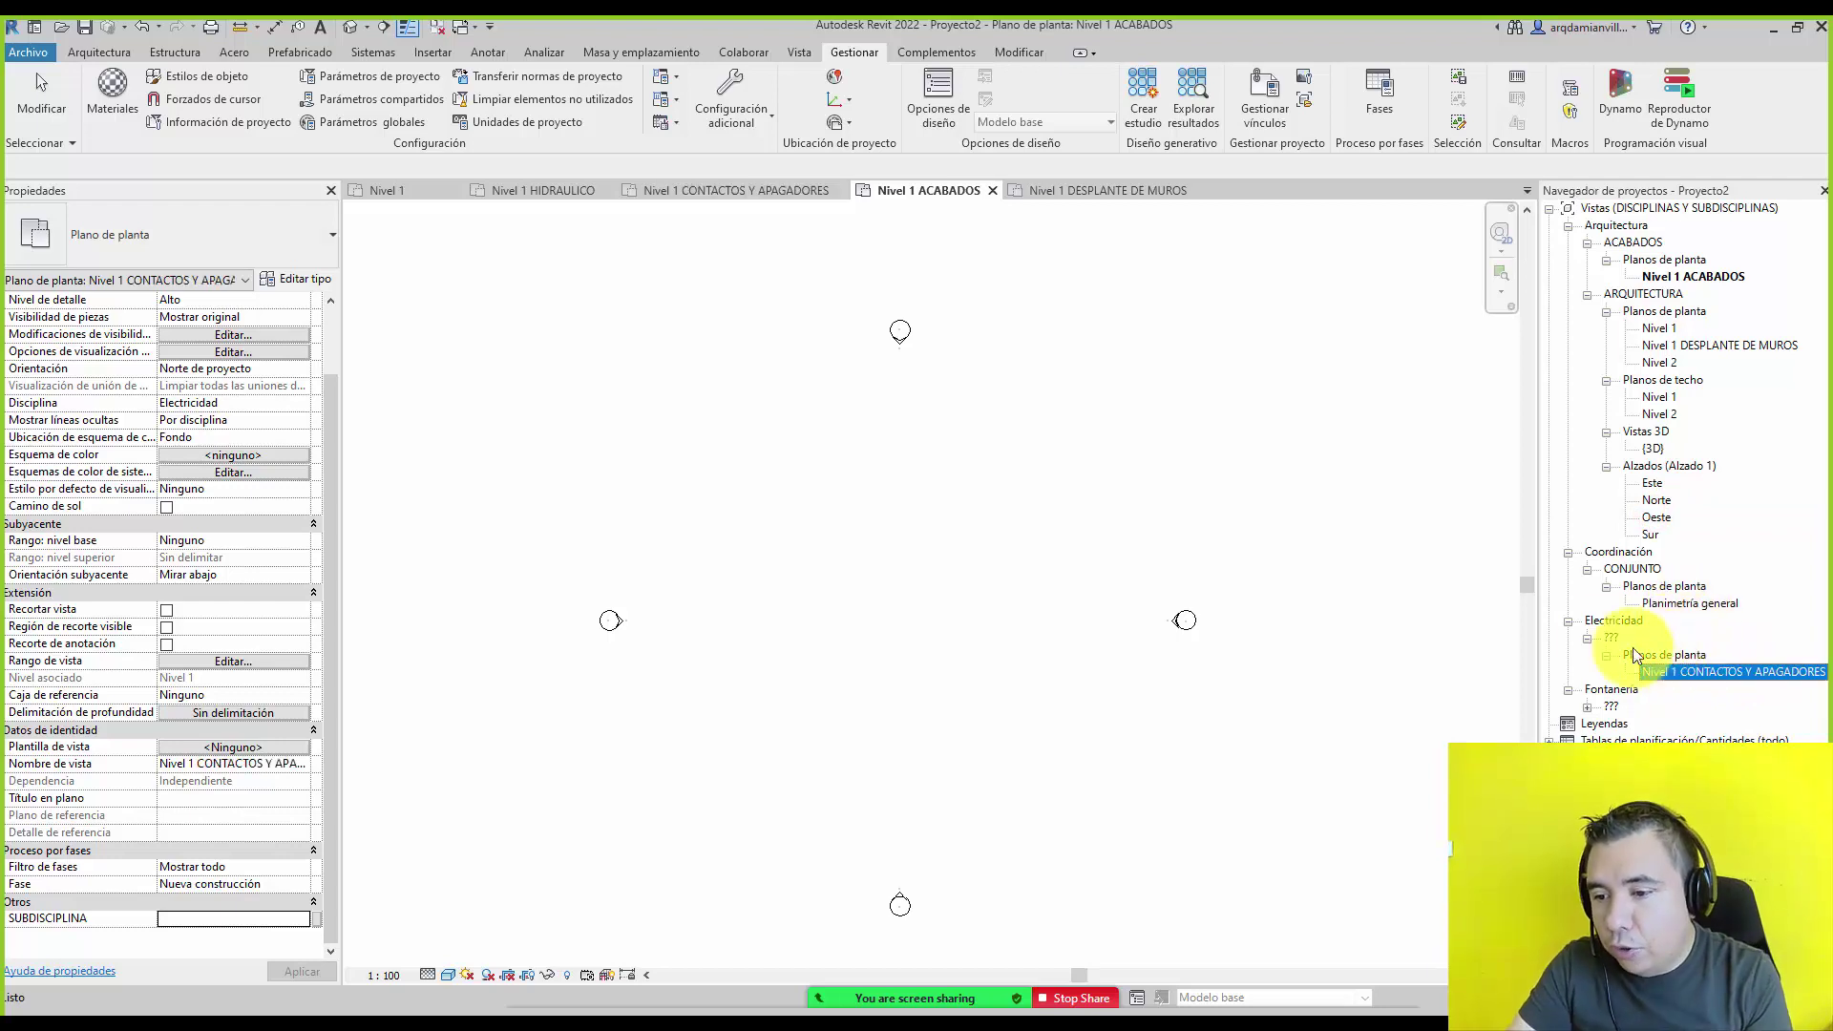
Set the renamed view's SUBDISCIPLINA to CONTACTOS Y APAGADORES.
left_click(265, 918)
type("CONTACT")
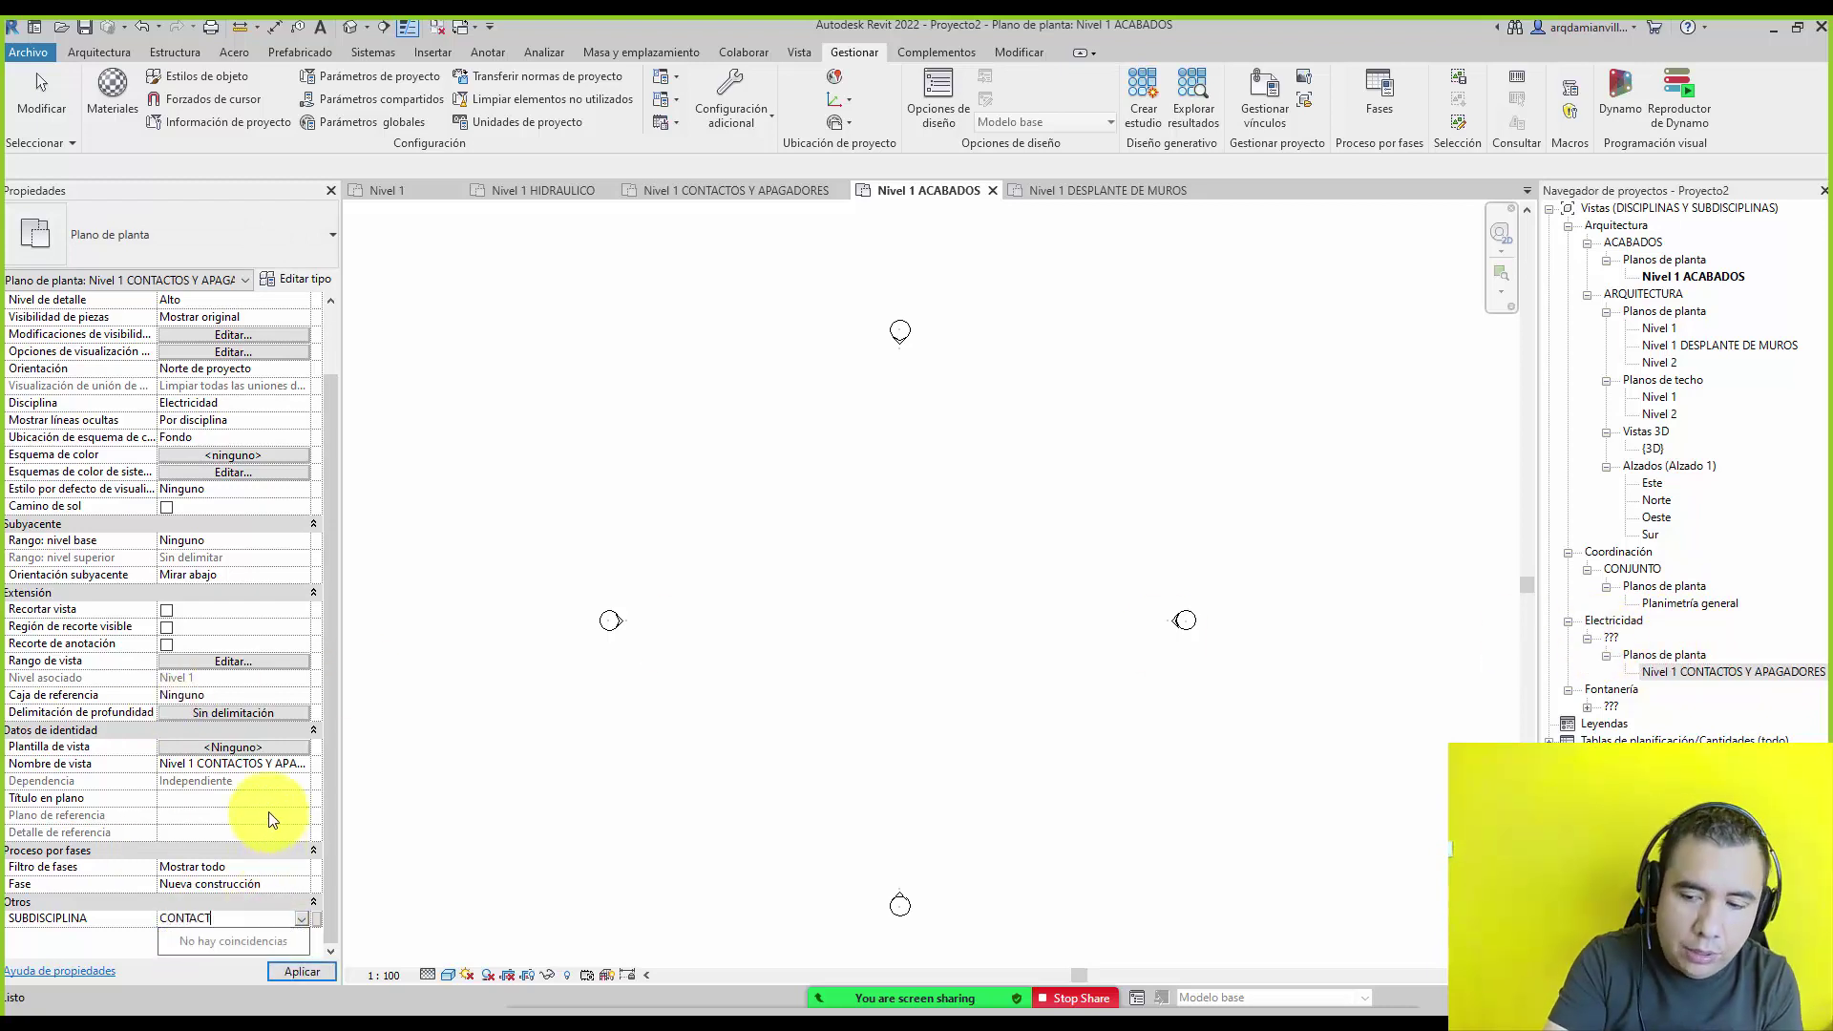
type("OS Y APAGADORES")
key("Return")
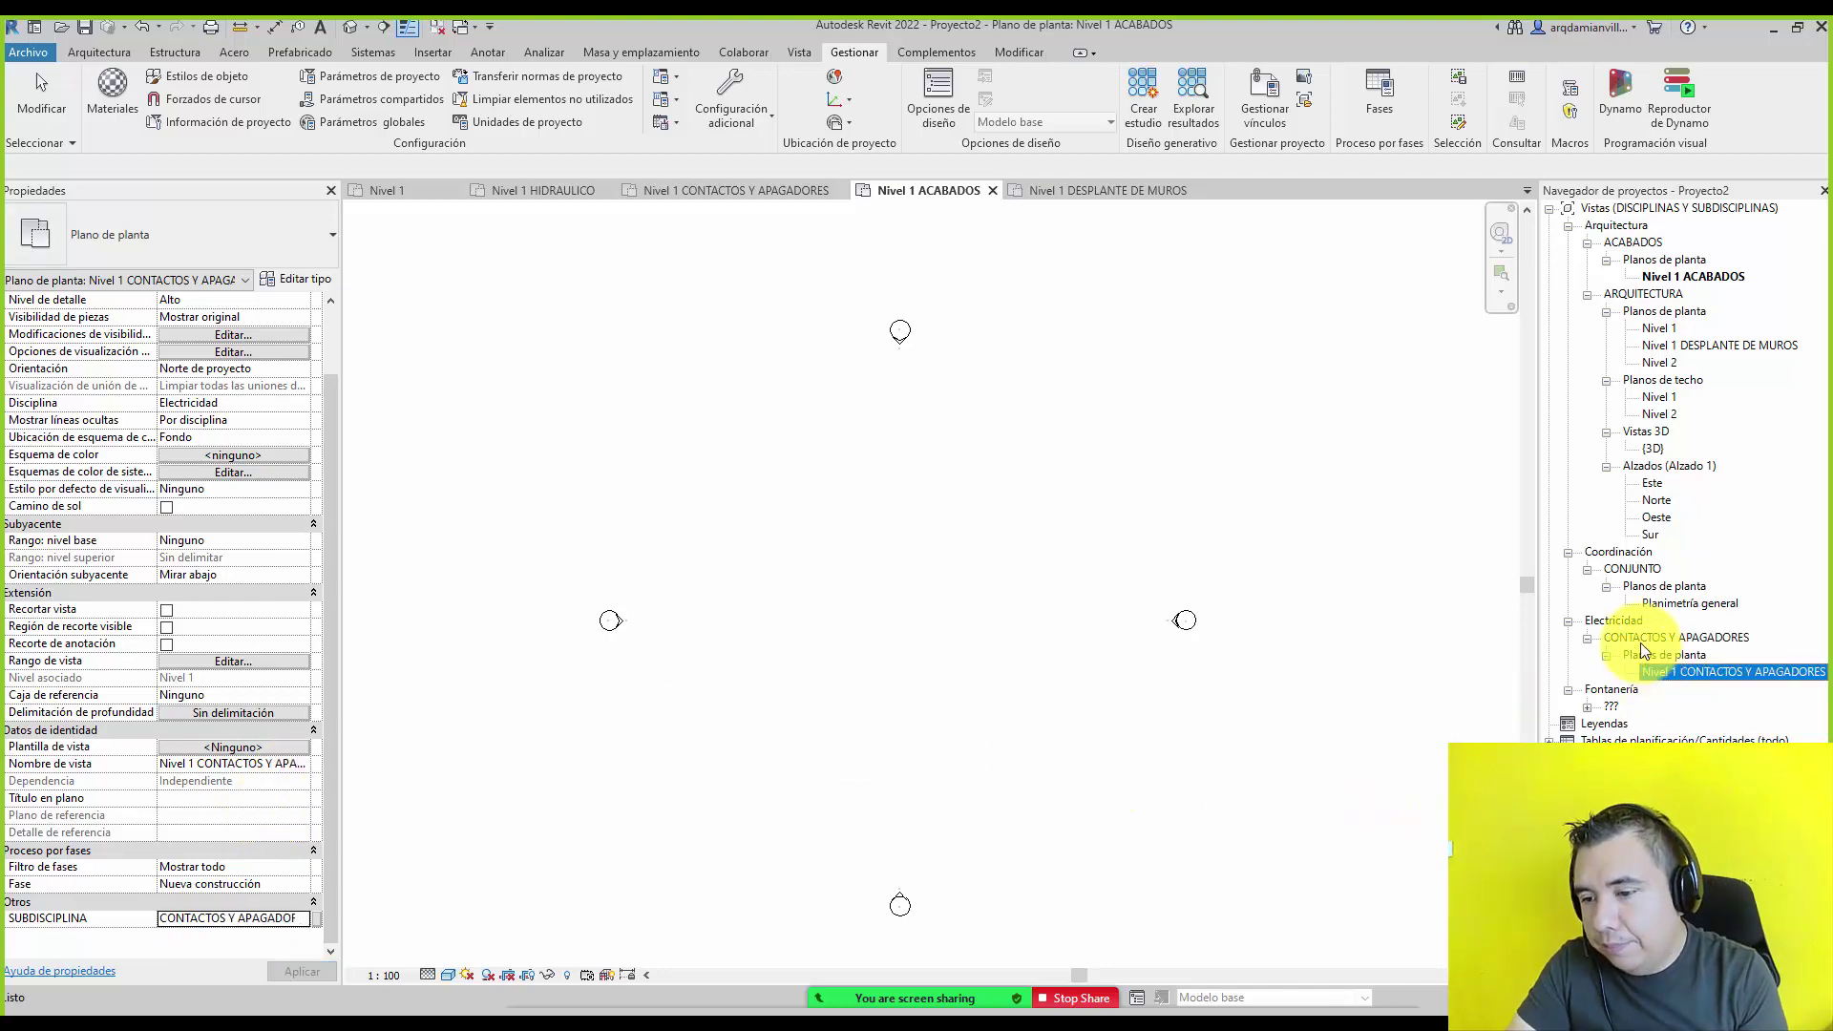
Duplicate the contacts plan view and name the copy Nivel 1 ELECTRICO.
right_click(1660, 674)
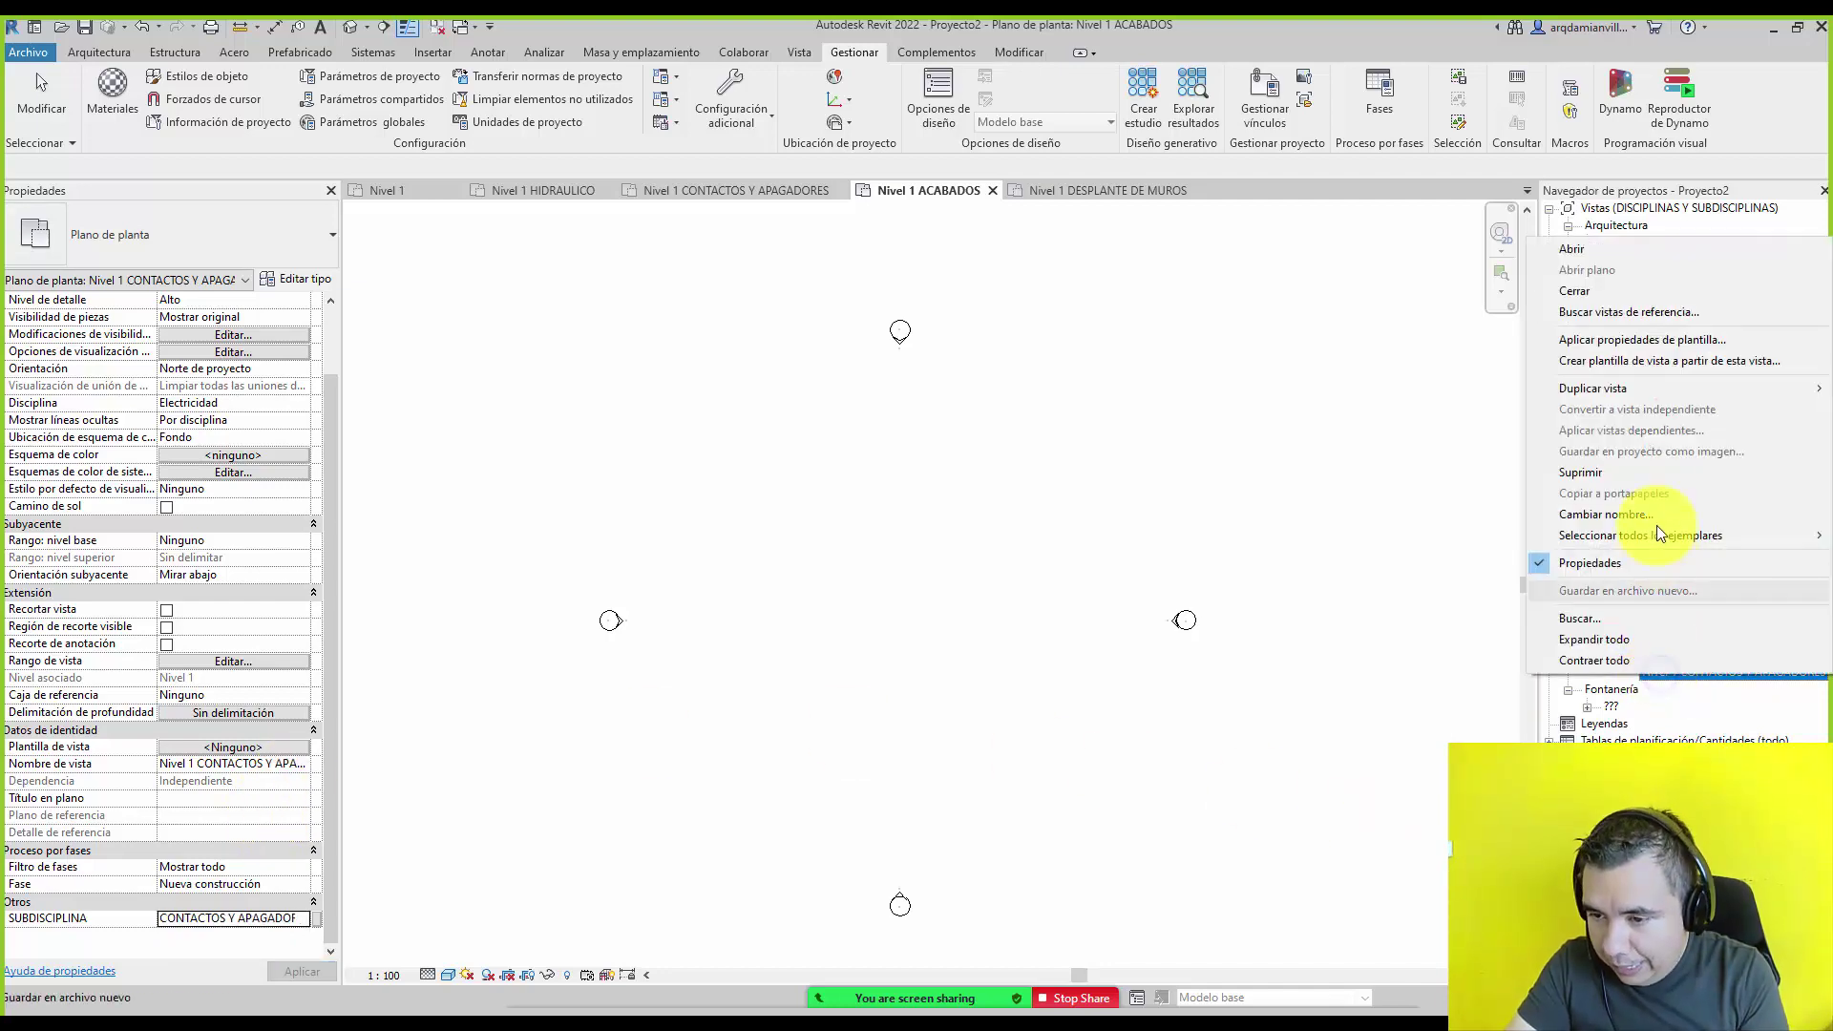
left_click(1656, 386)
left_click(1456, 409)
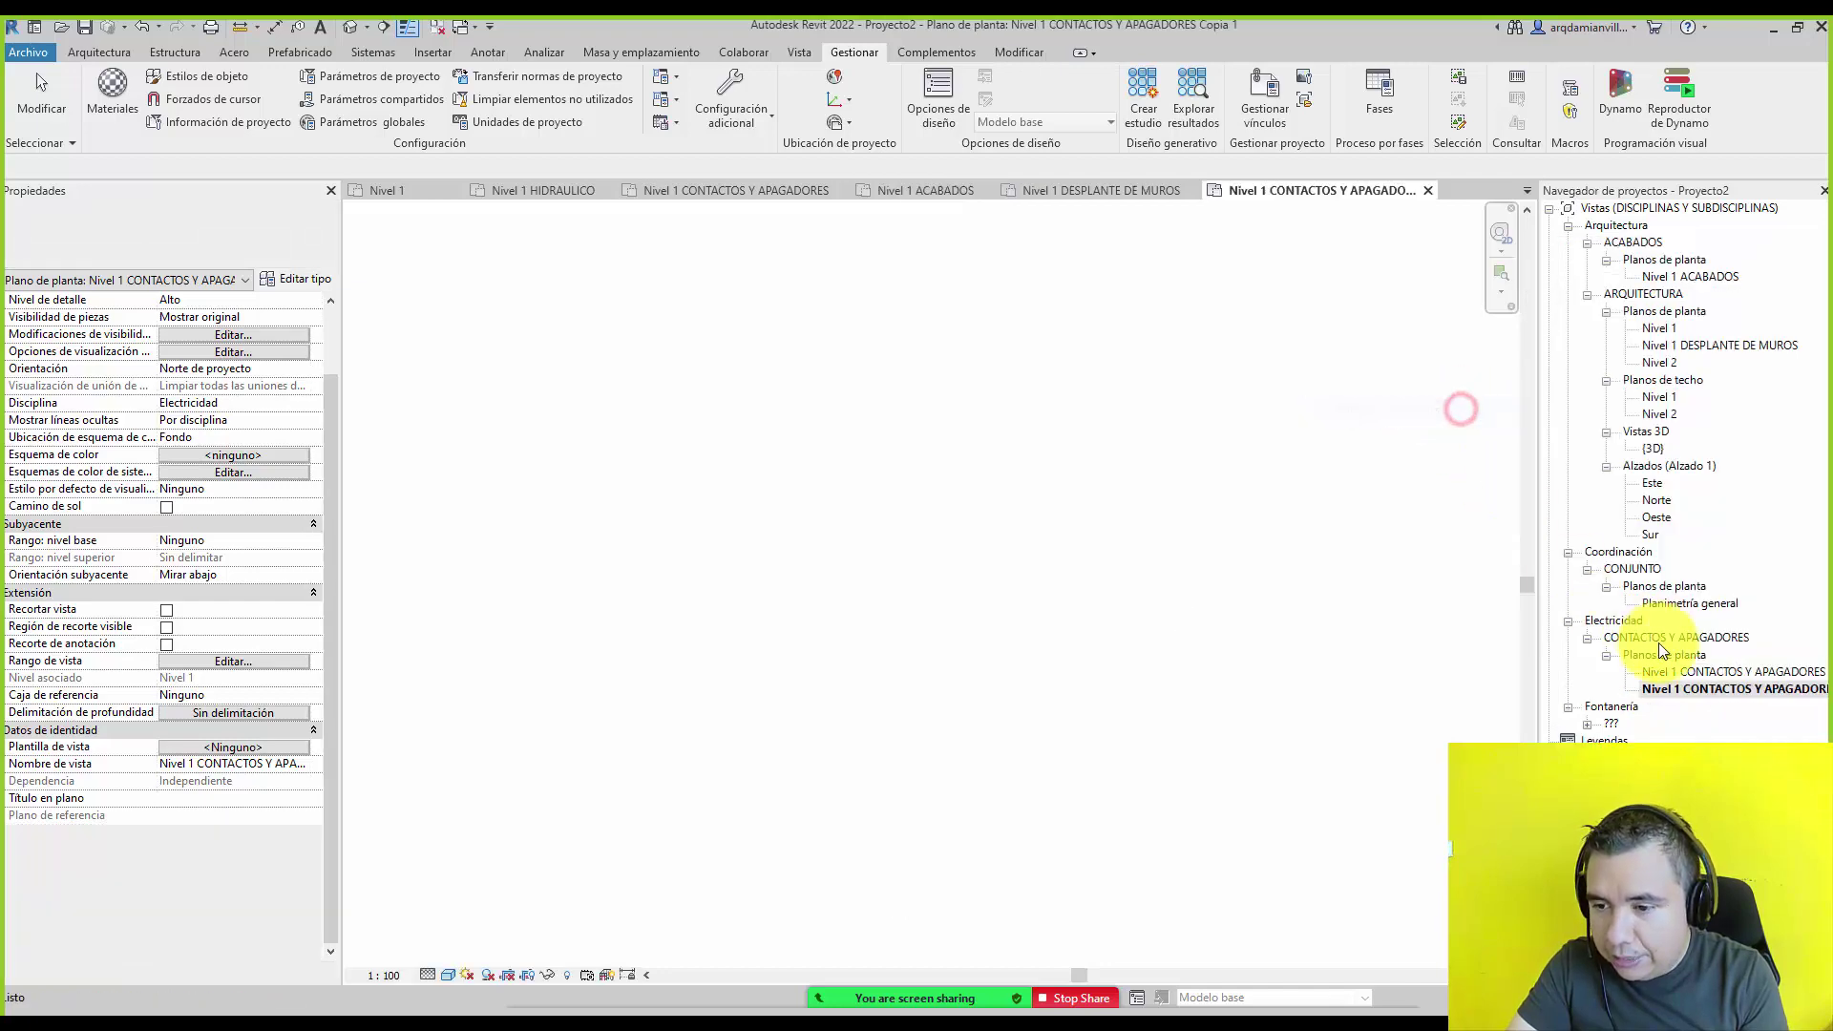
right_click(1684, 690)
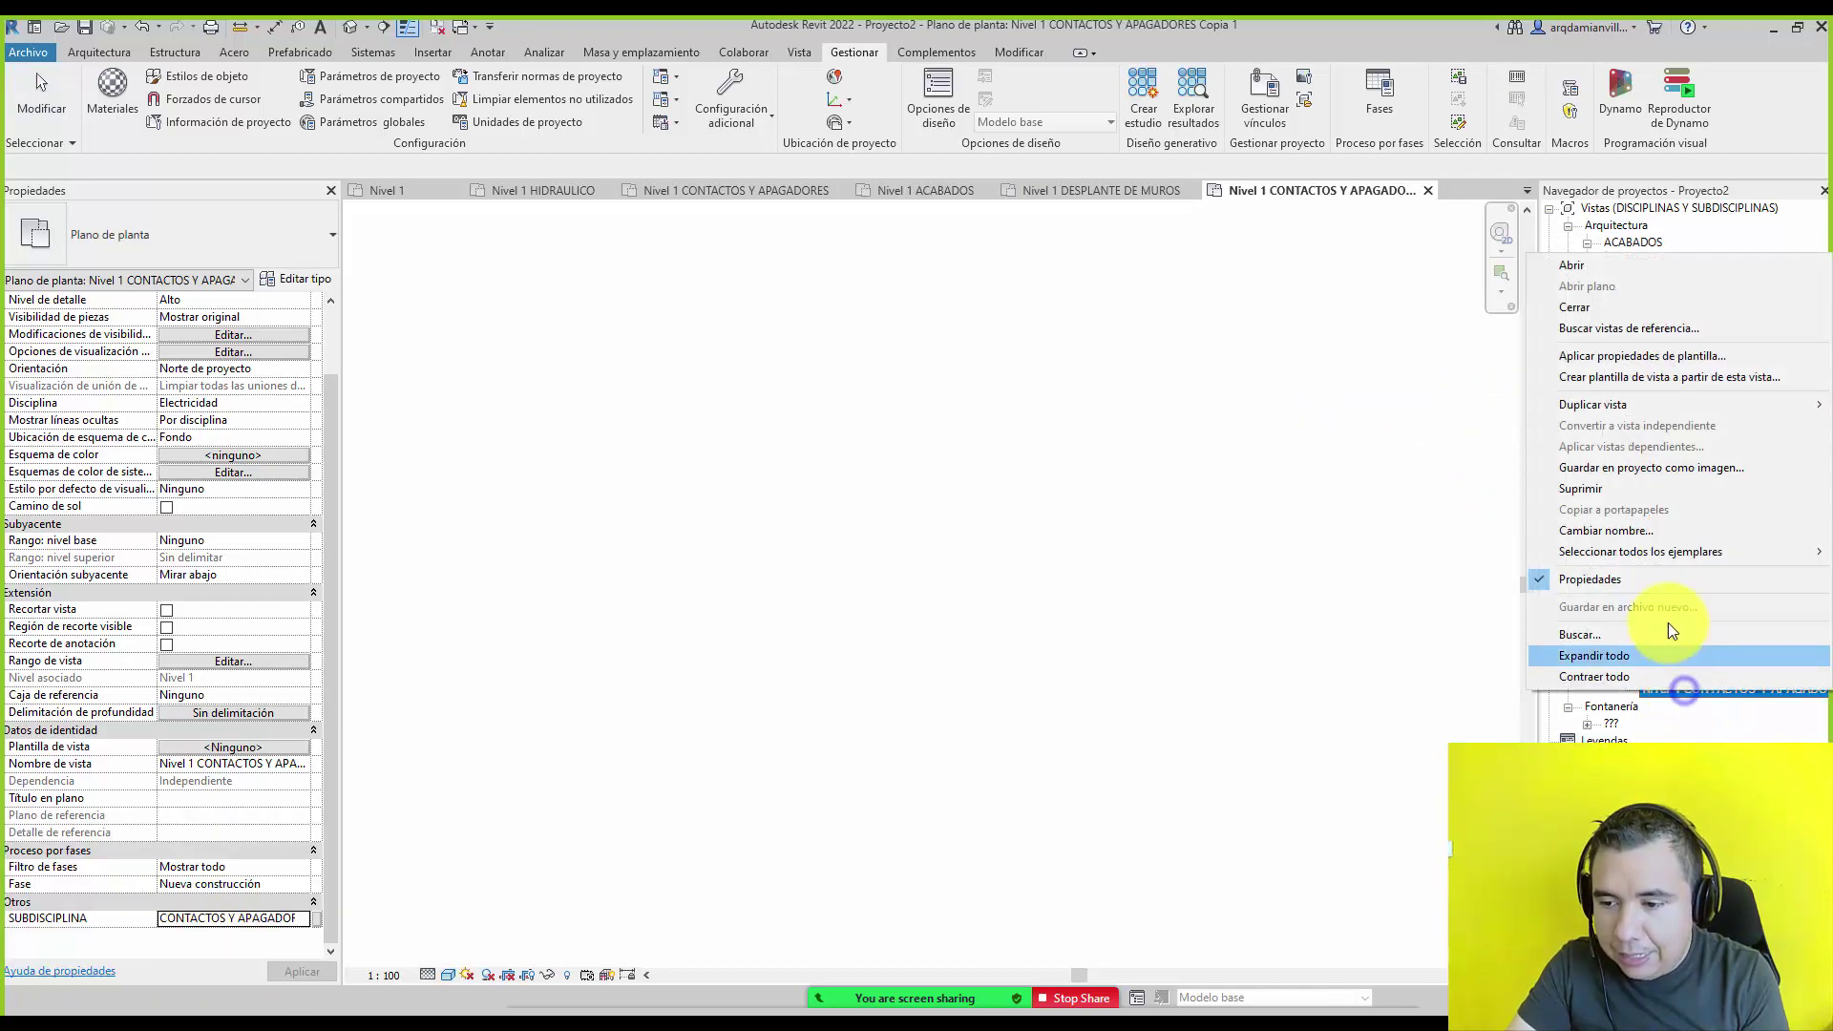
left_click(1650, 531)
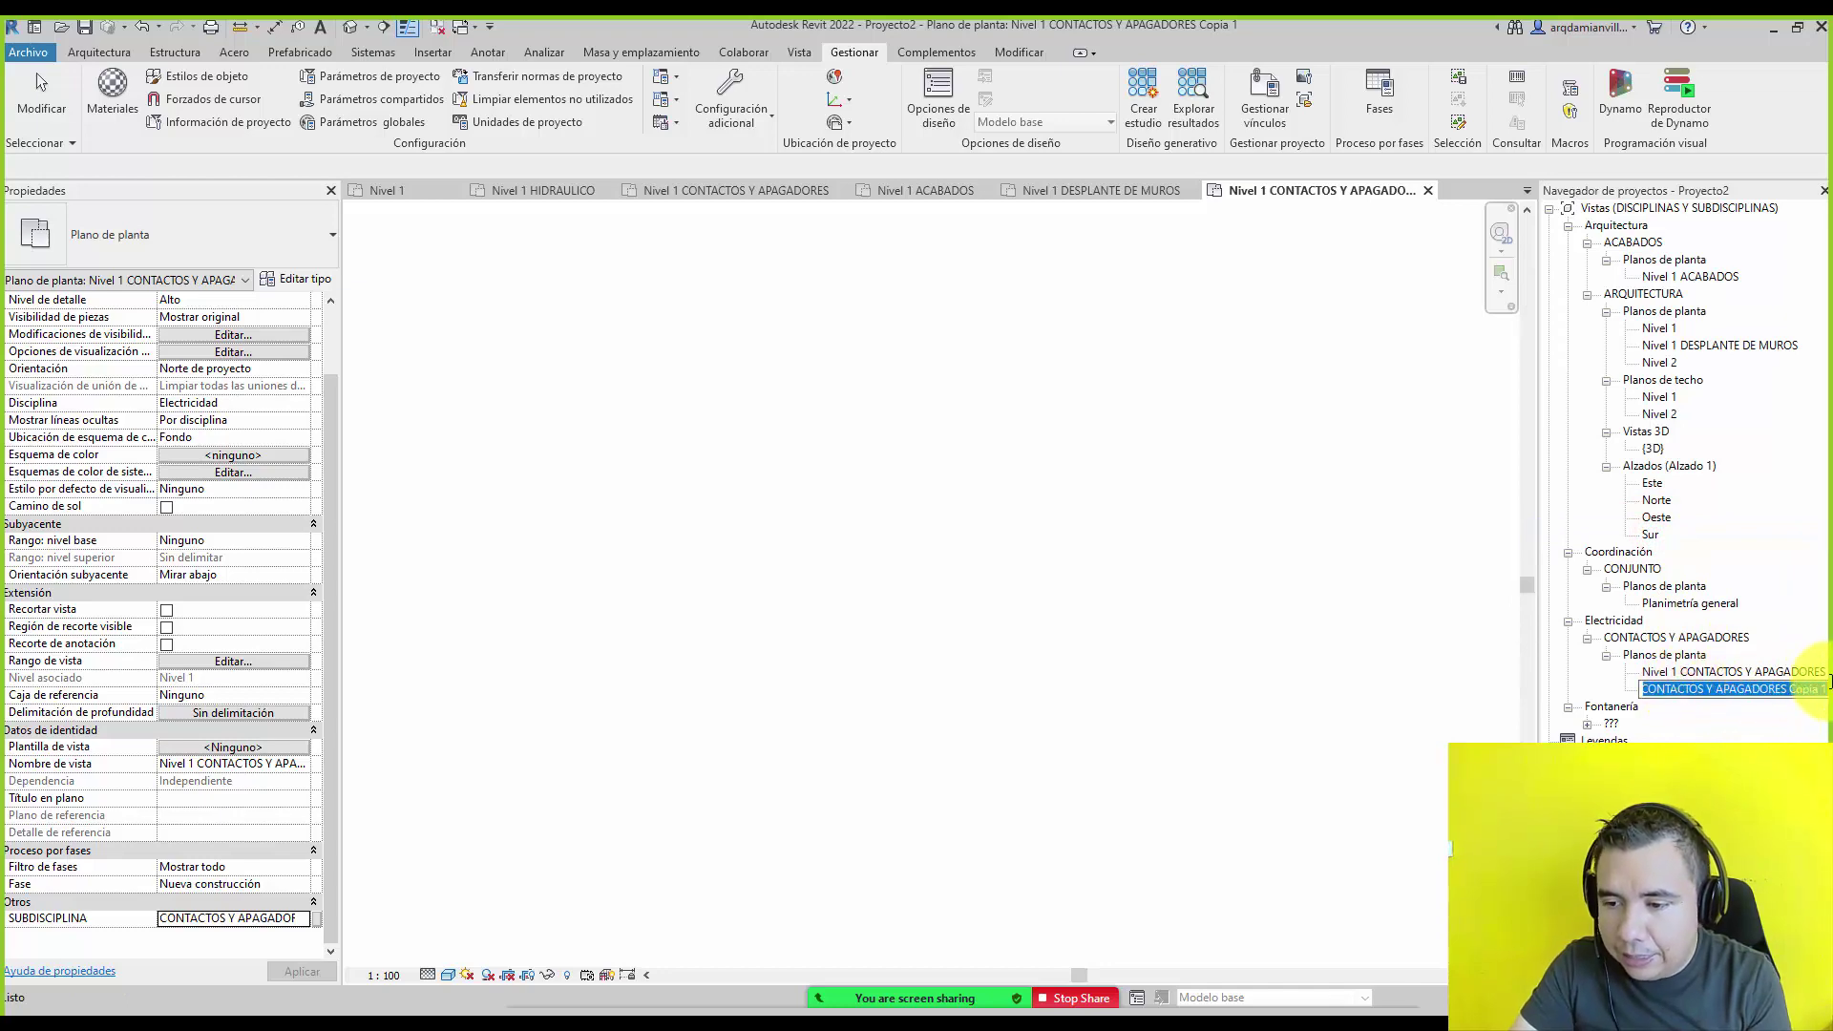
type("1 ELECTRICO")
key("Return")
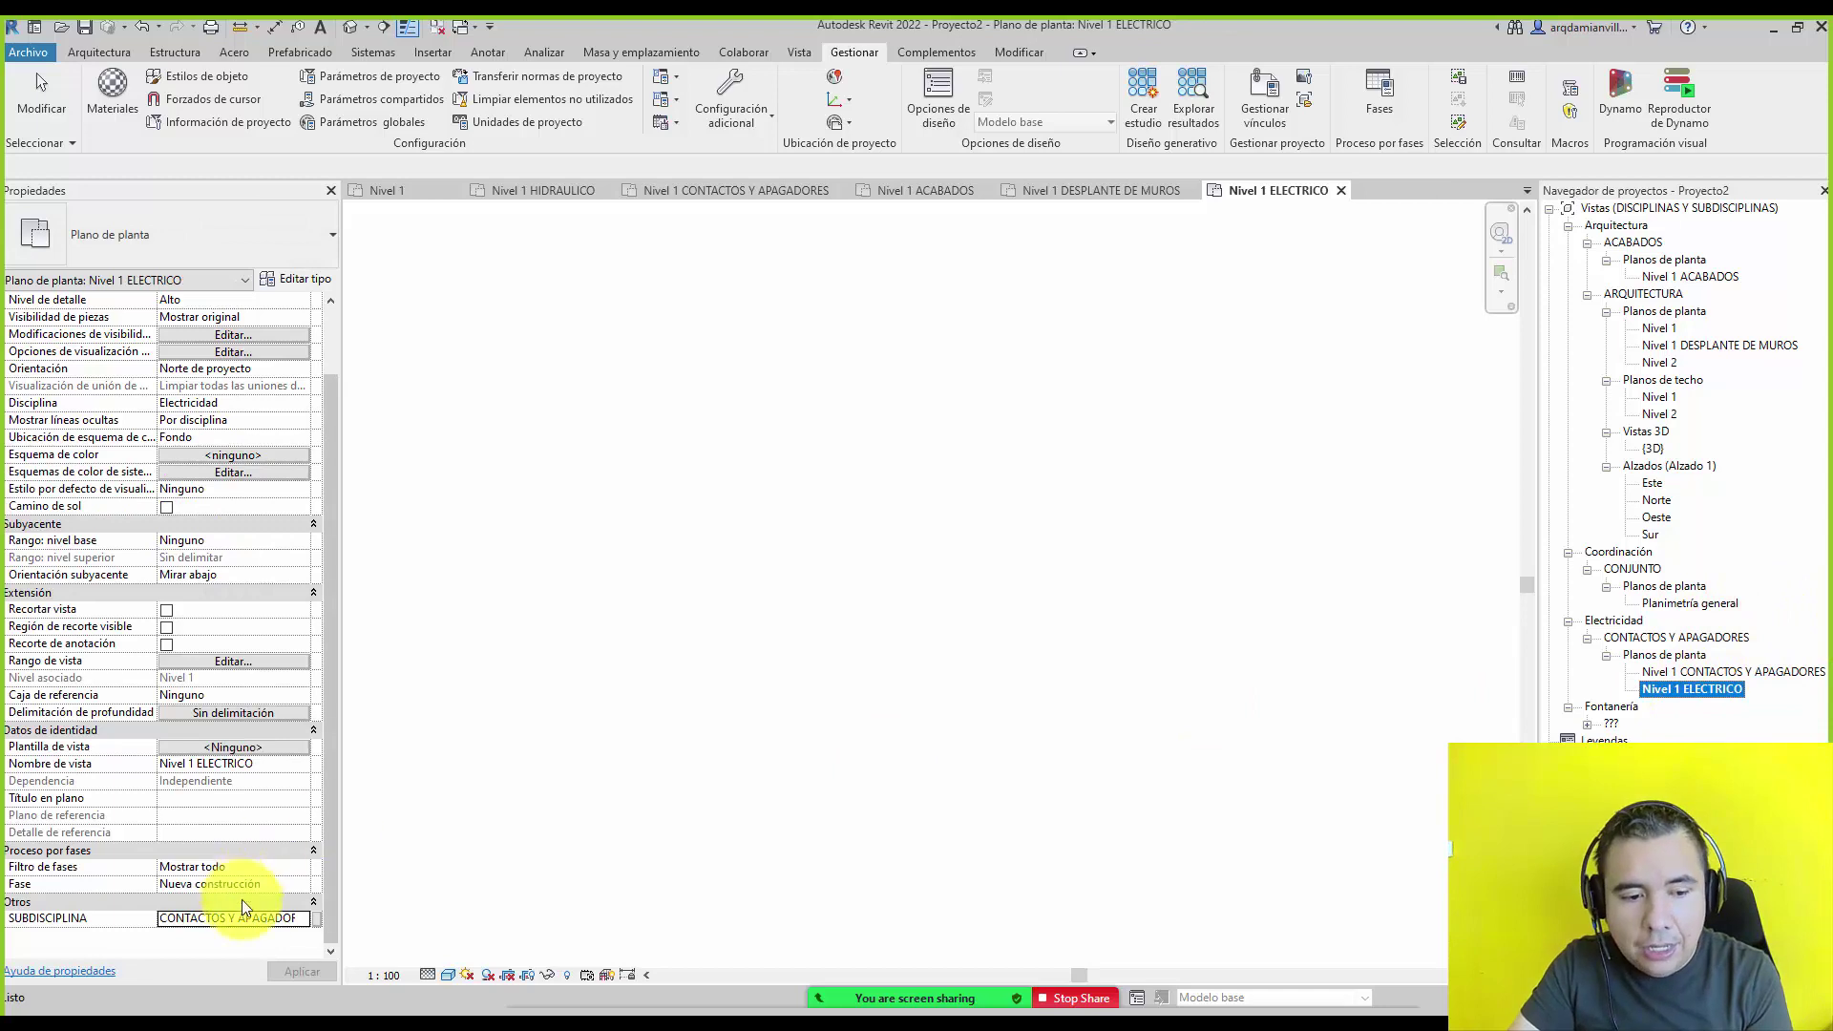
Set the copy's SUBDISCIPLINA to ELECTRICO and check it under Electricidad.
left_click(292, 920)
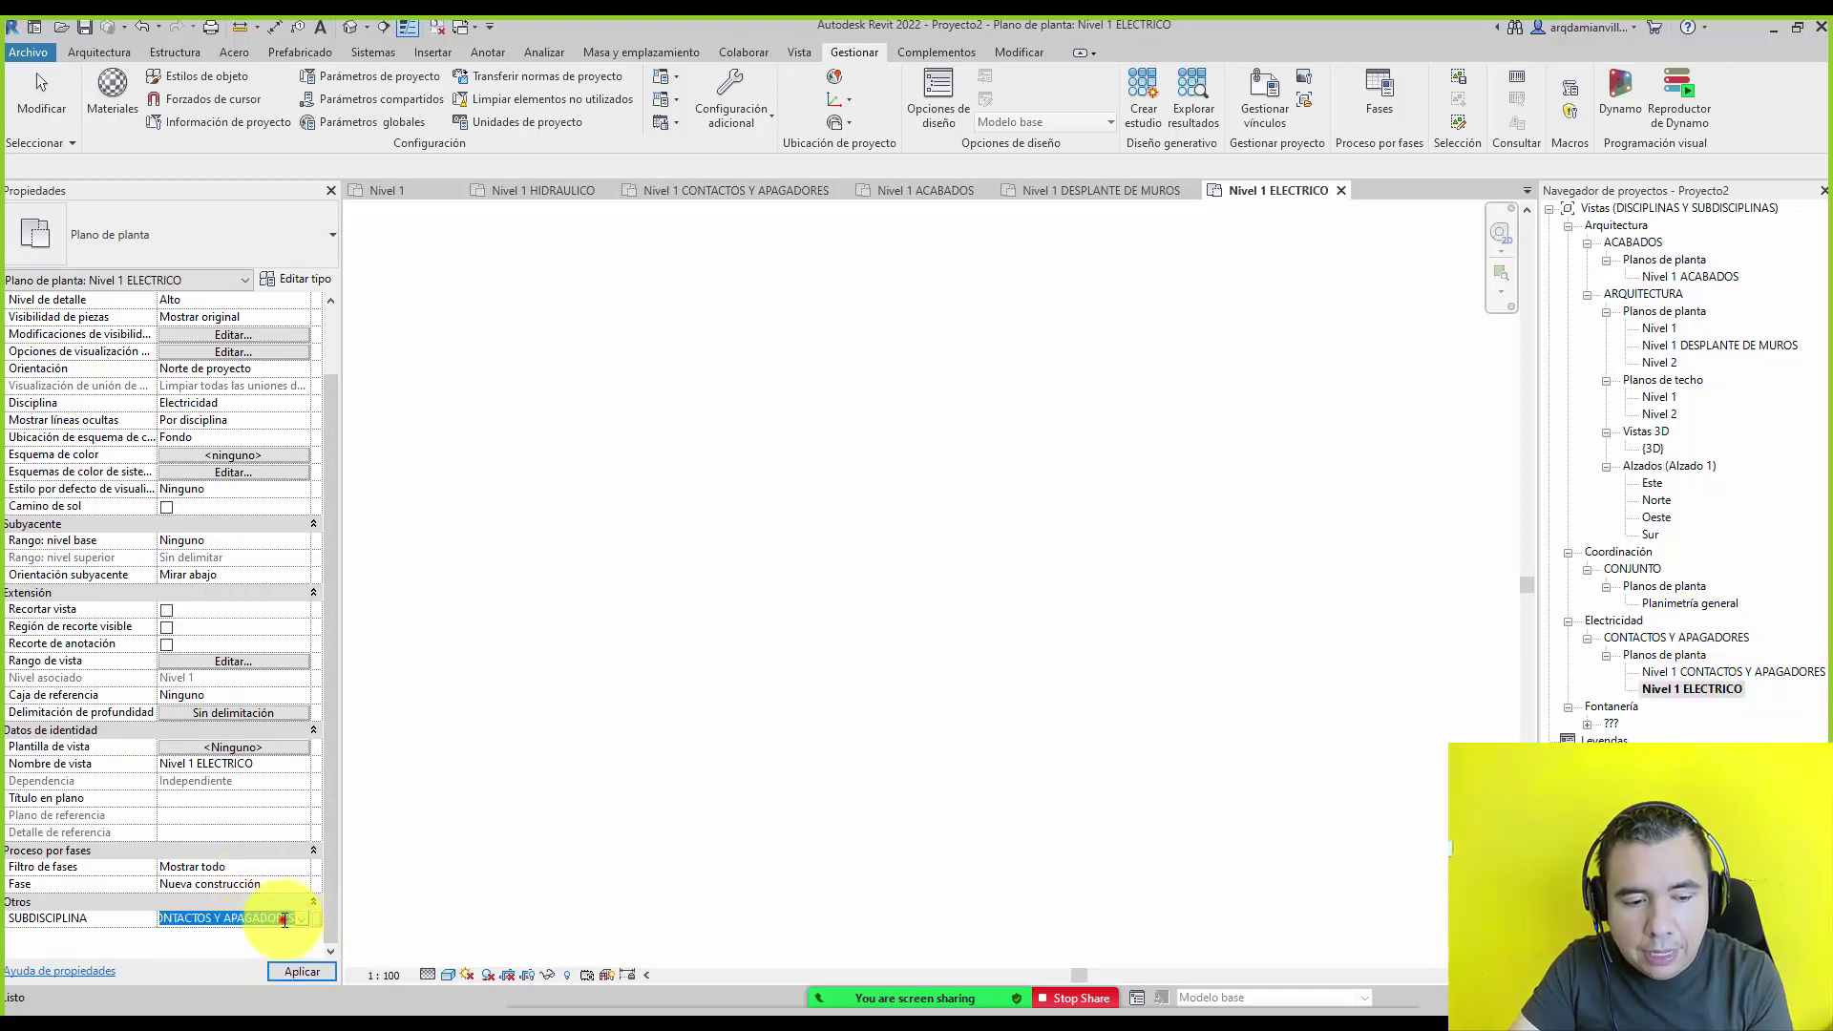
type("ELECTRICO")
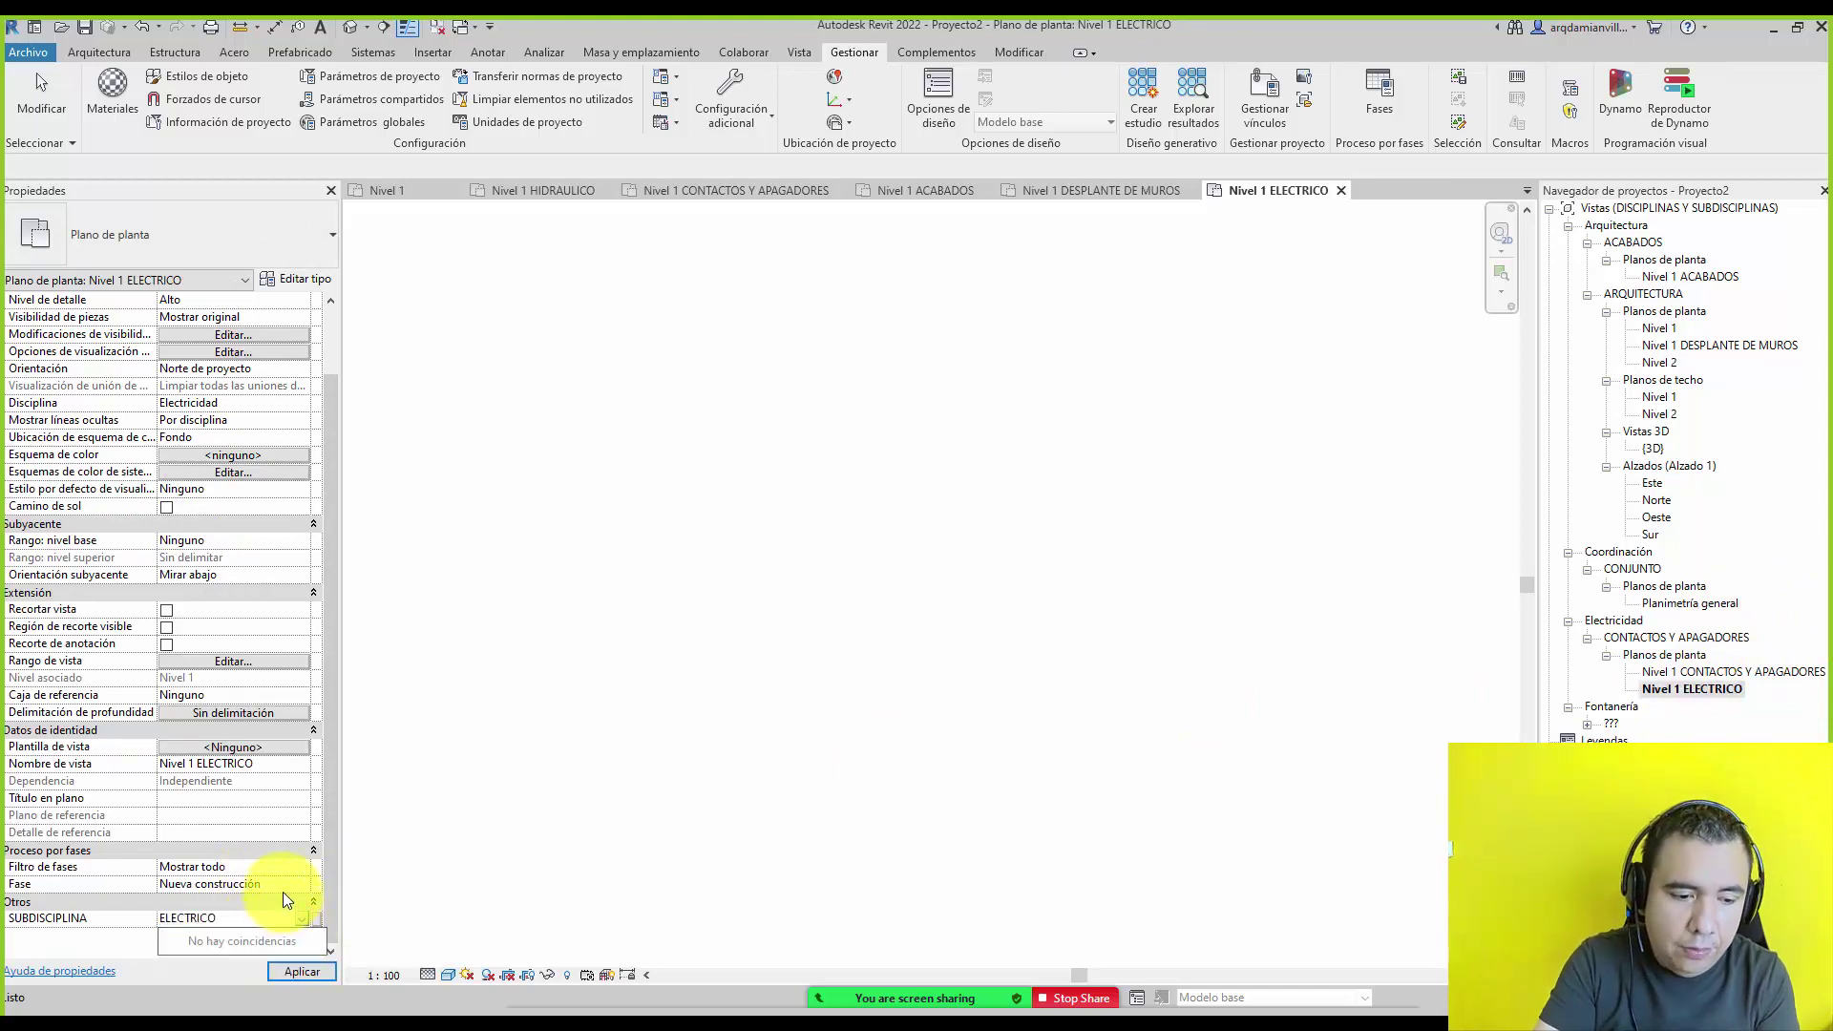
left_click(1719, 672)
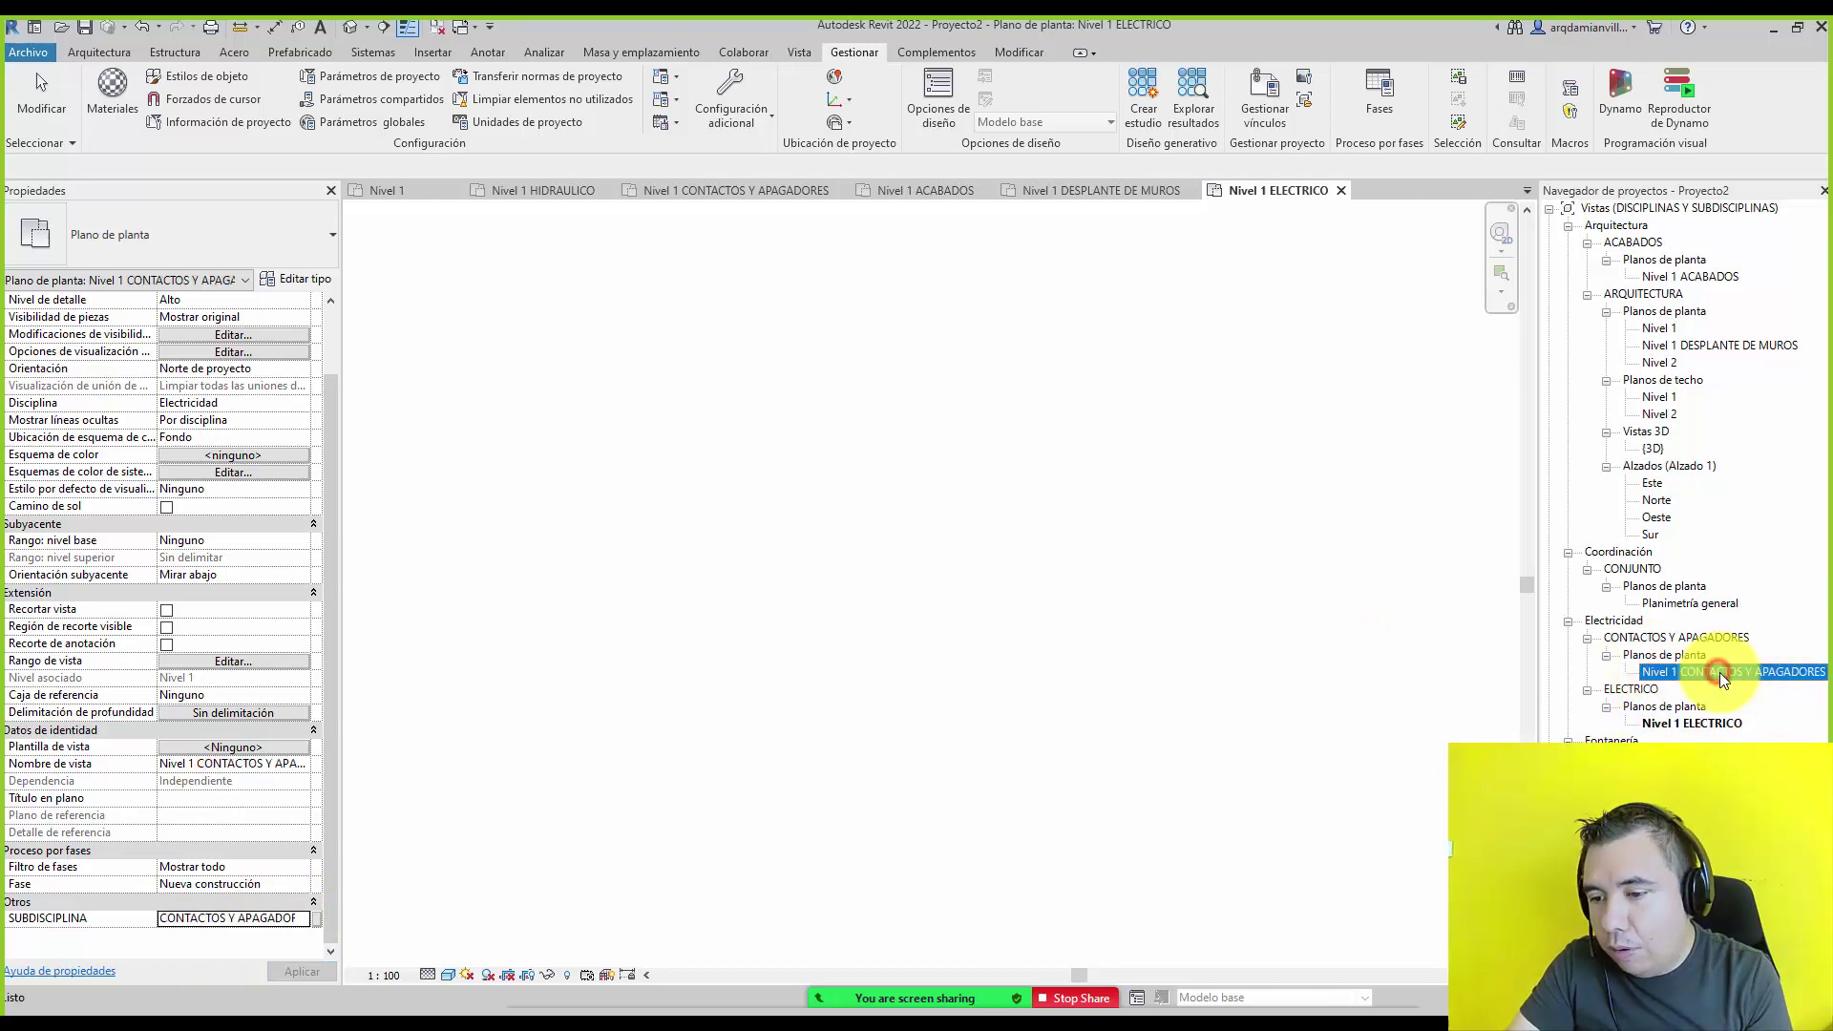
left_click(1696, 724)
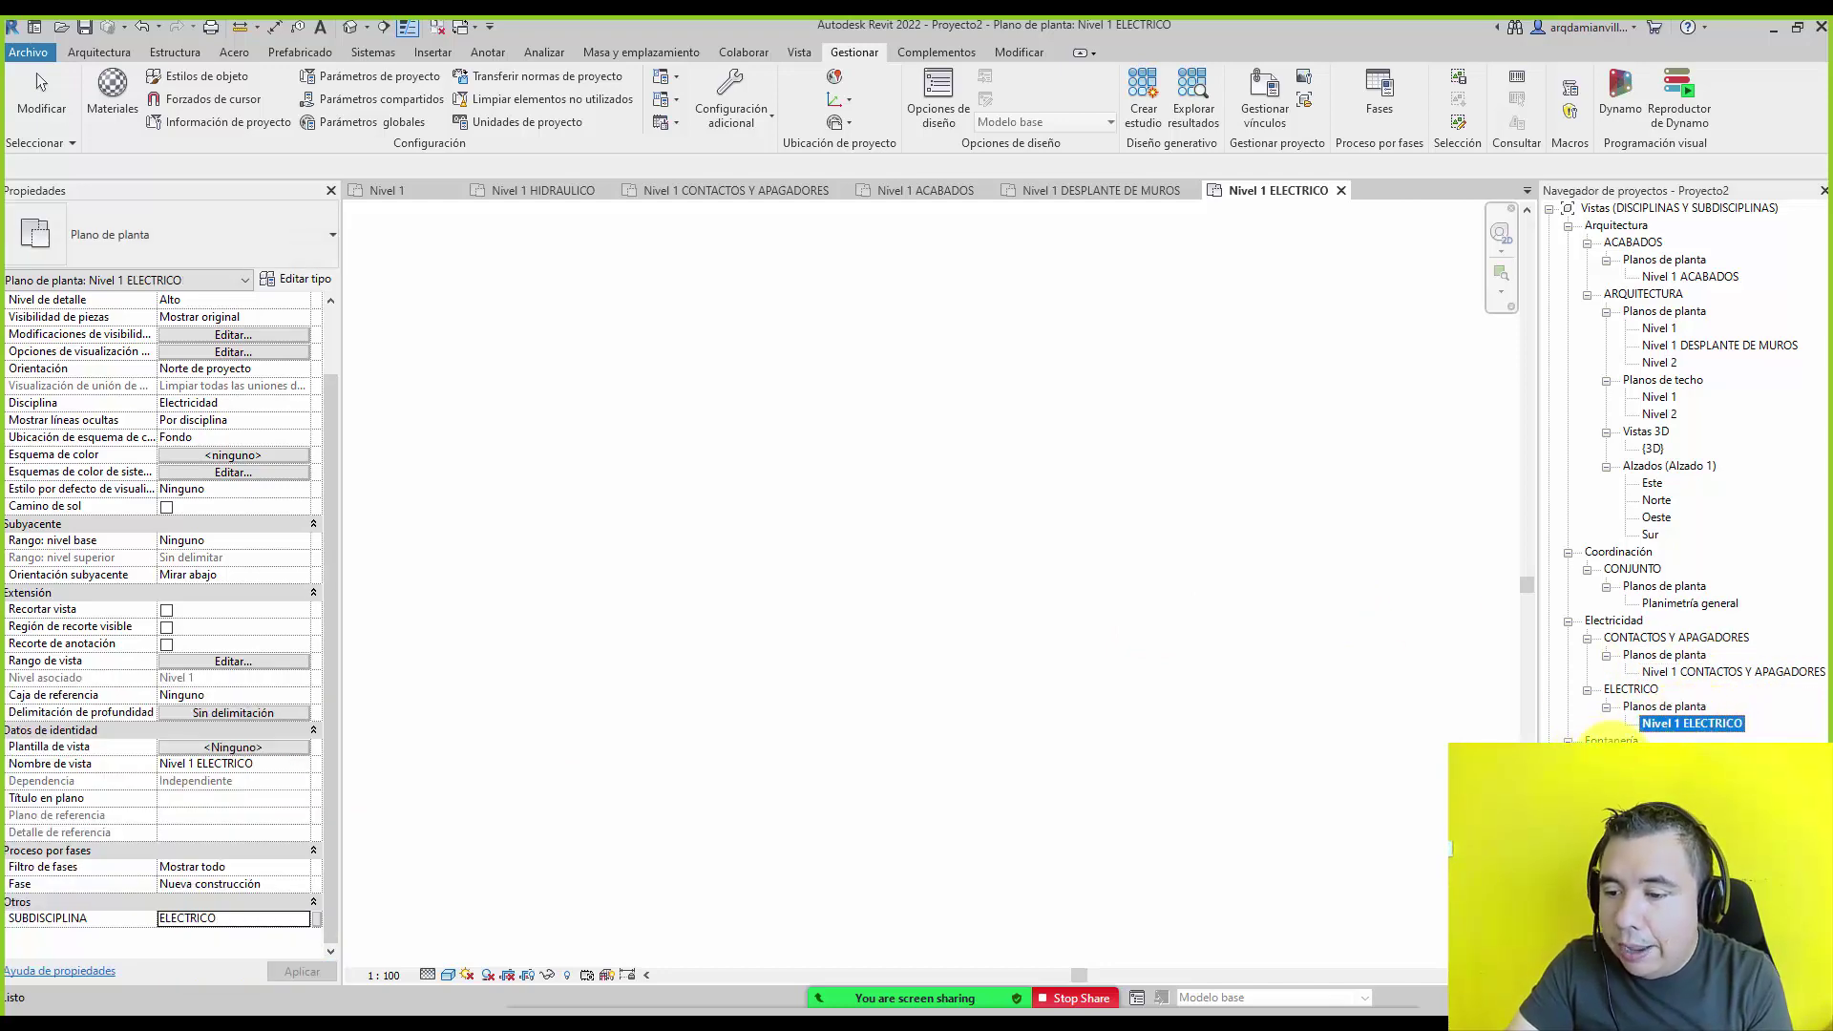
Switch to the Nivel 1 HIDRAULICO plan and enter HIDRAULICO as its SUBDISCIPLINA.
left_click(544, 190)
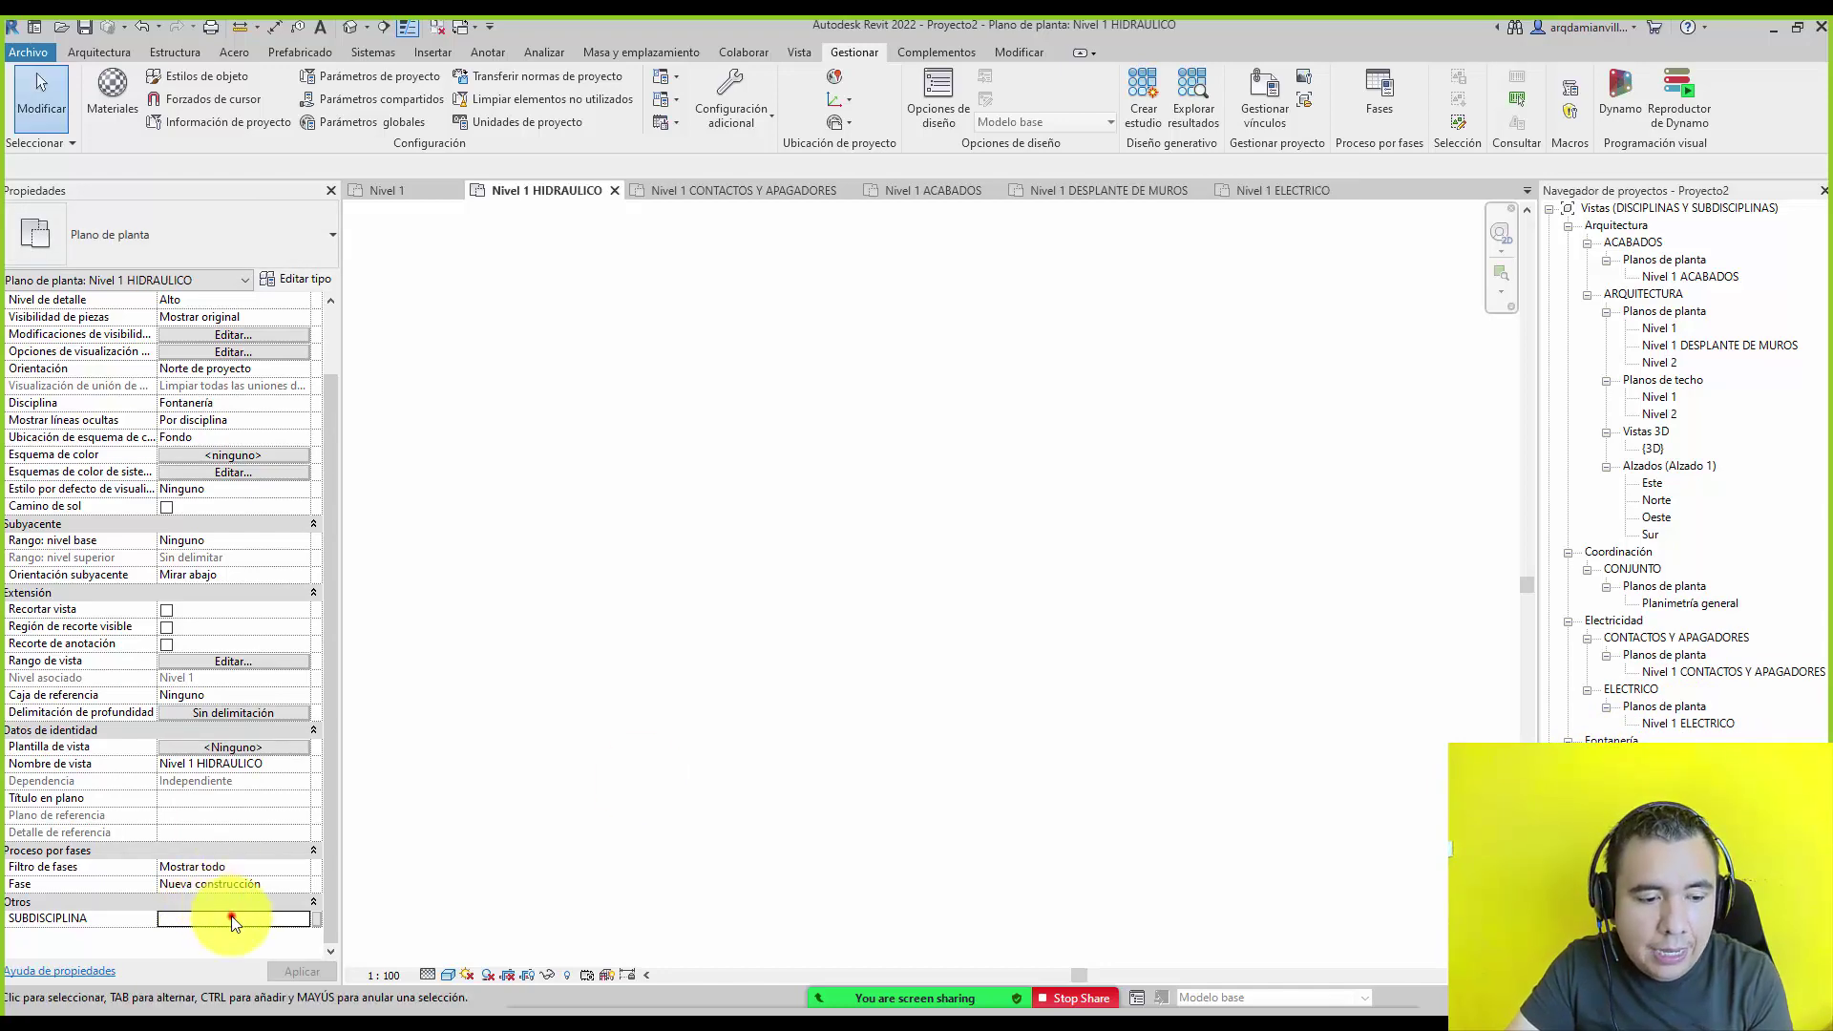
left_click(232, 922)
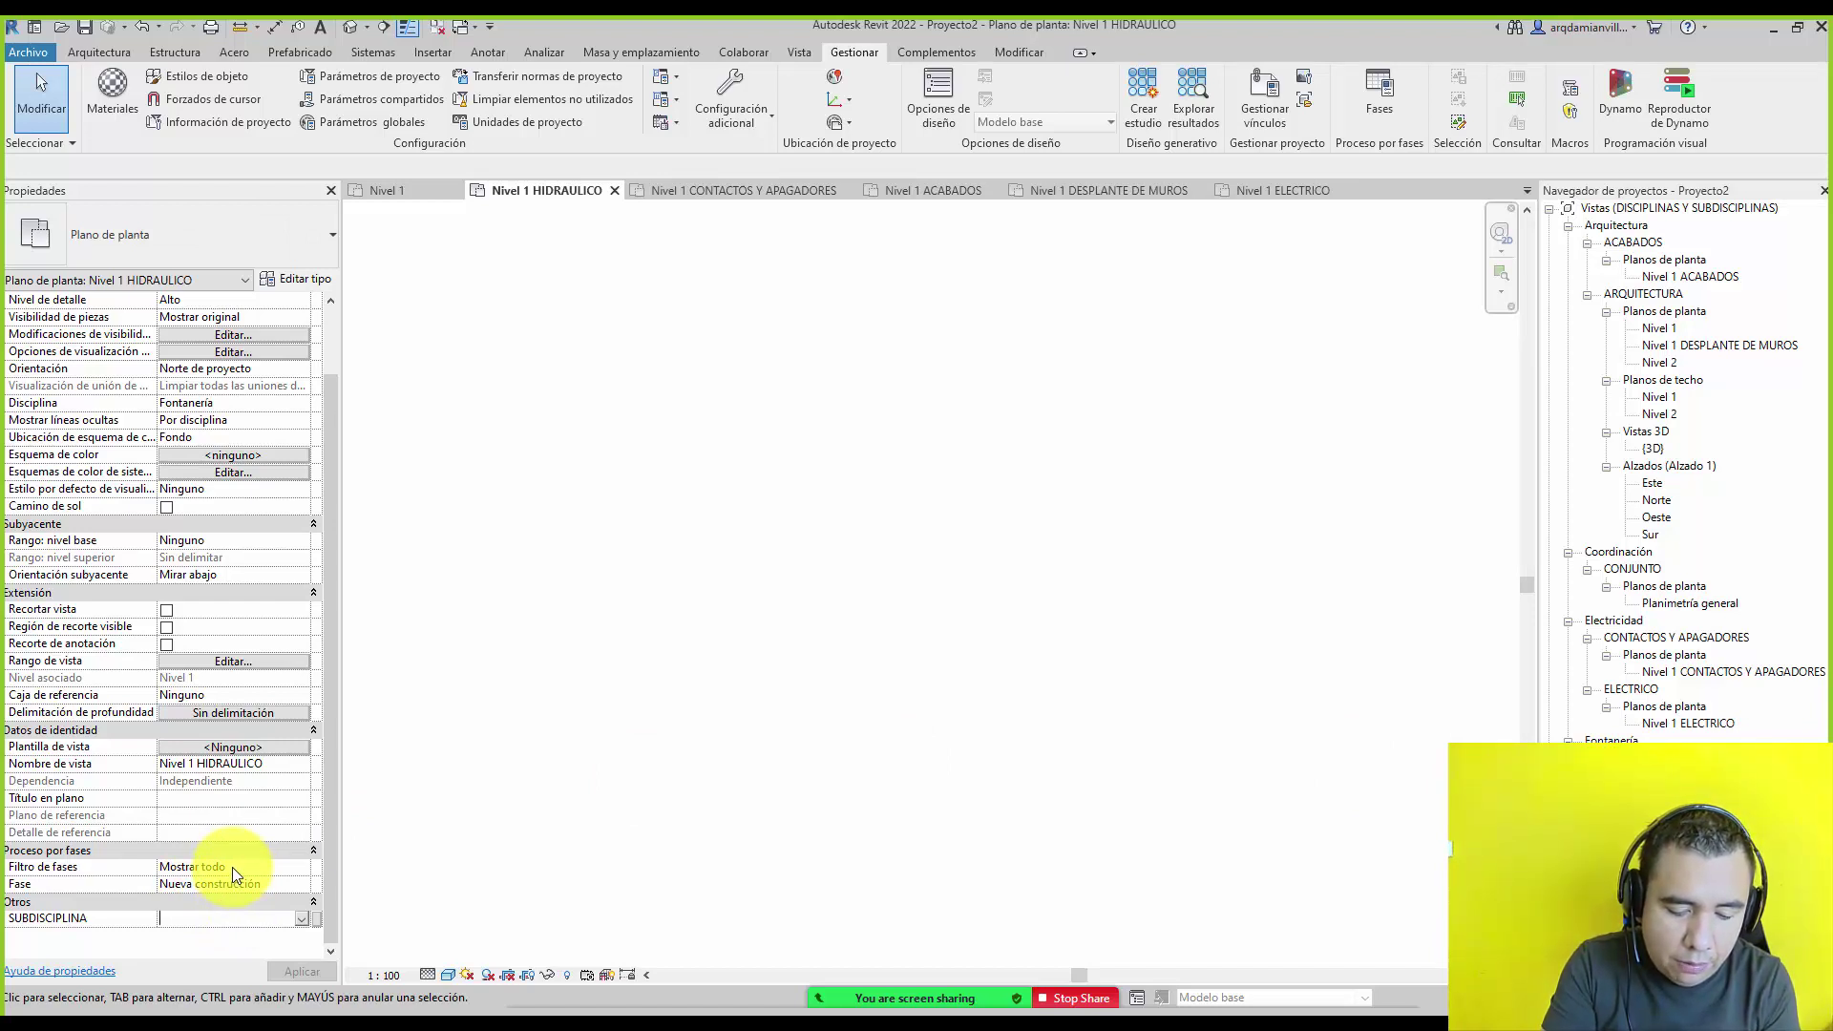
type("HIDR")
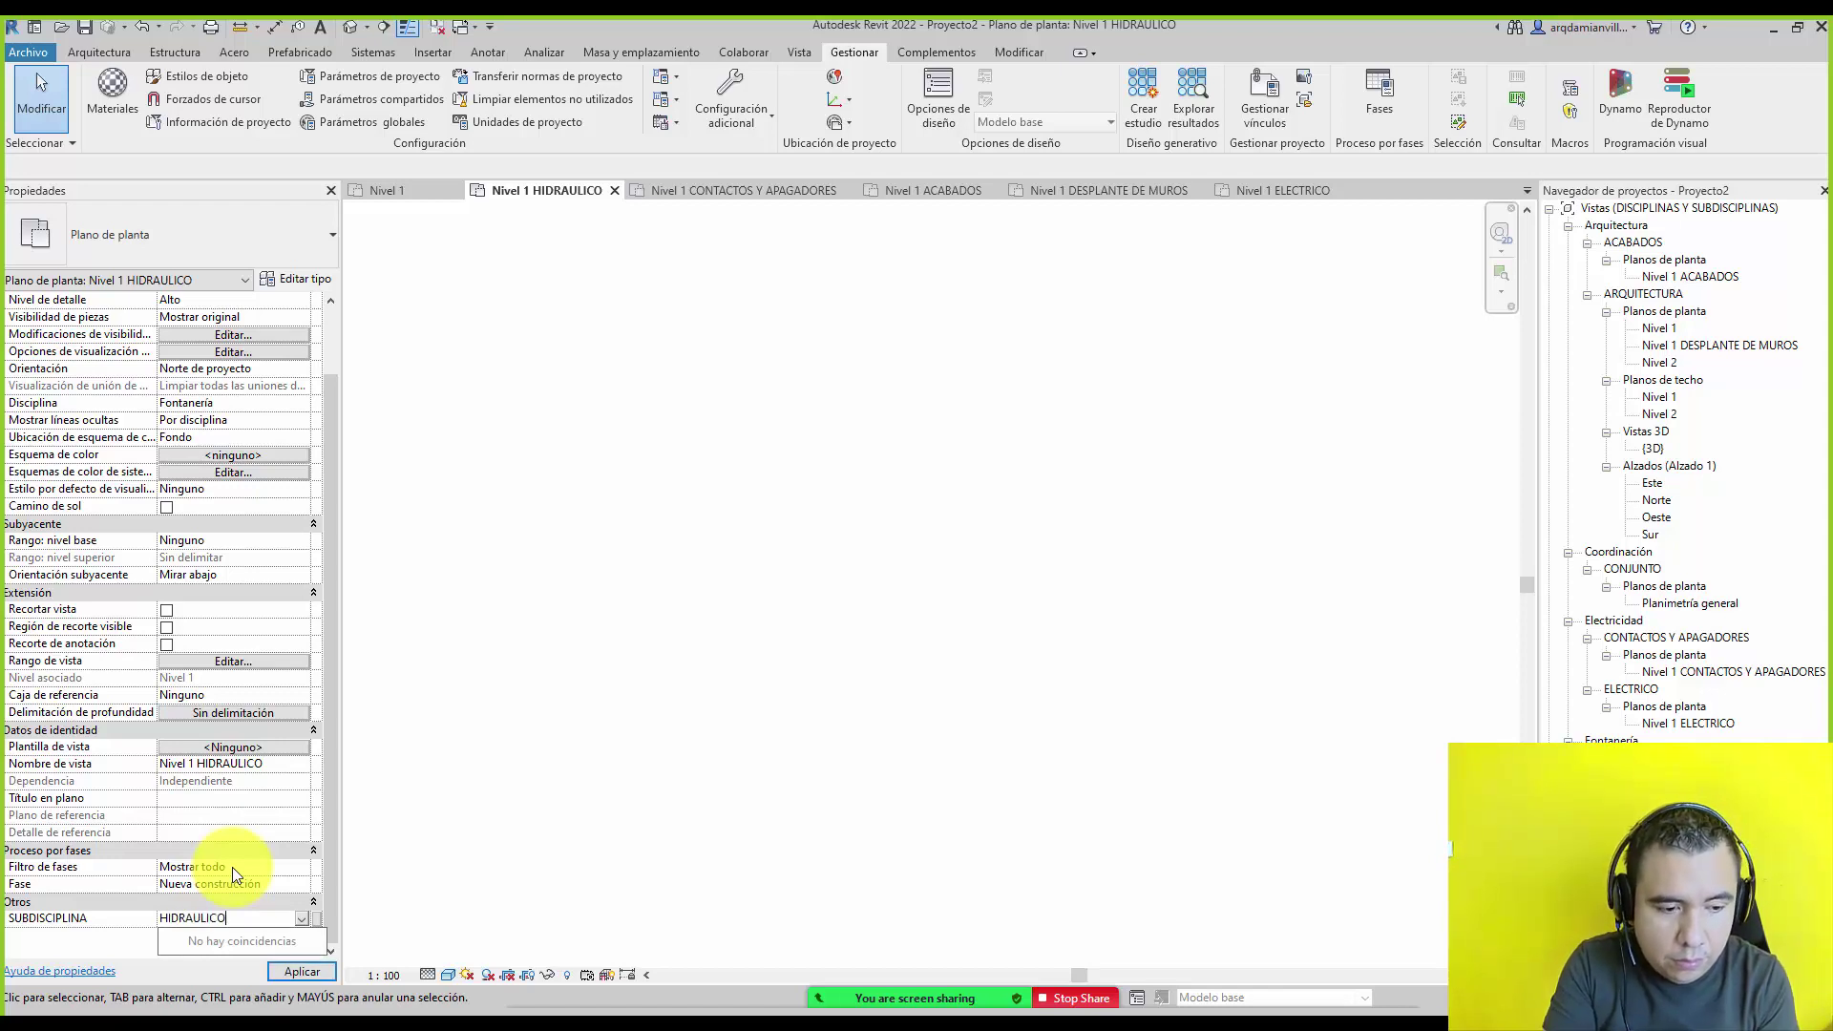
type("AULICO")
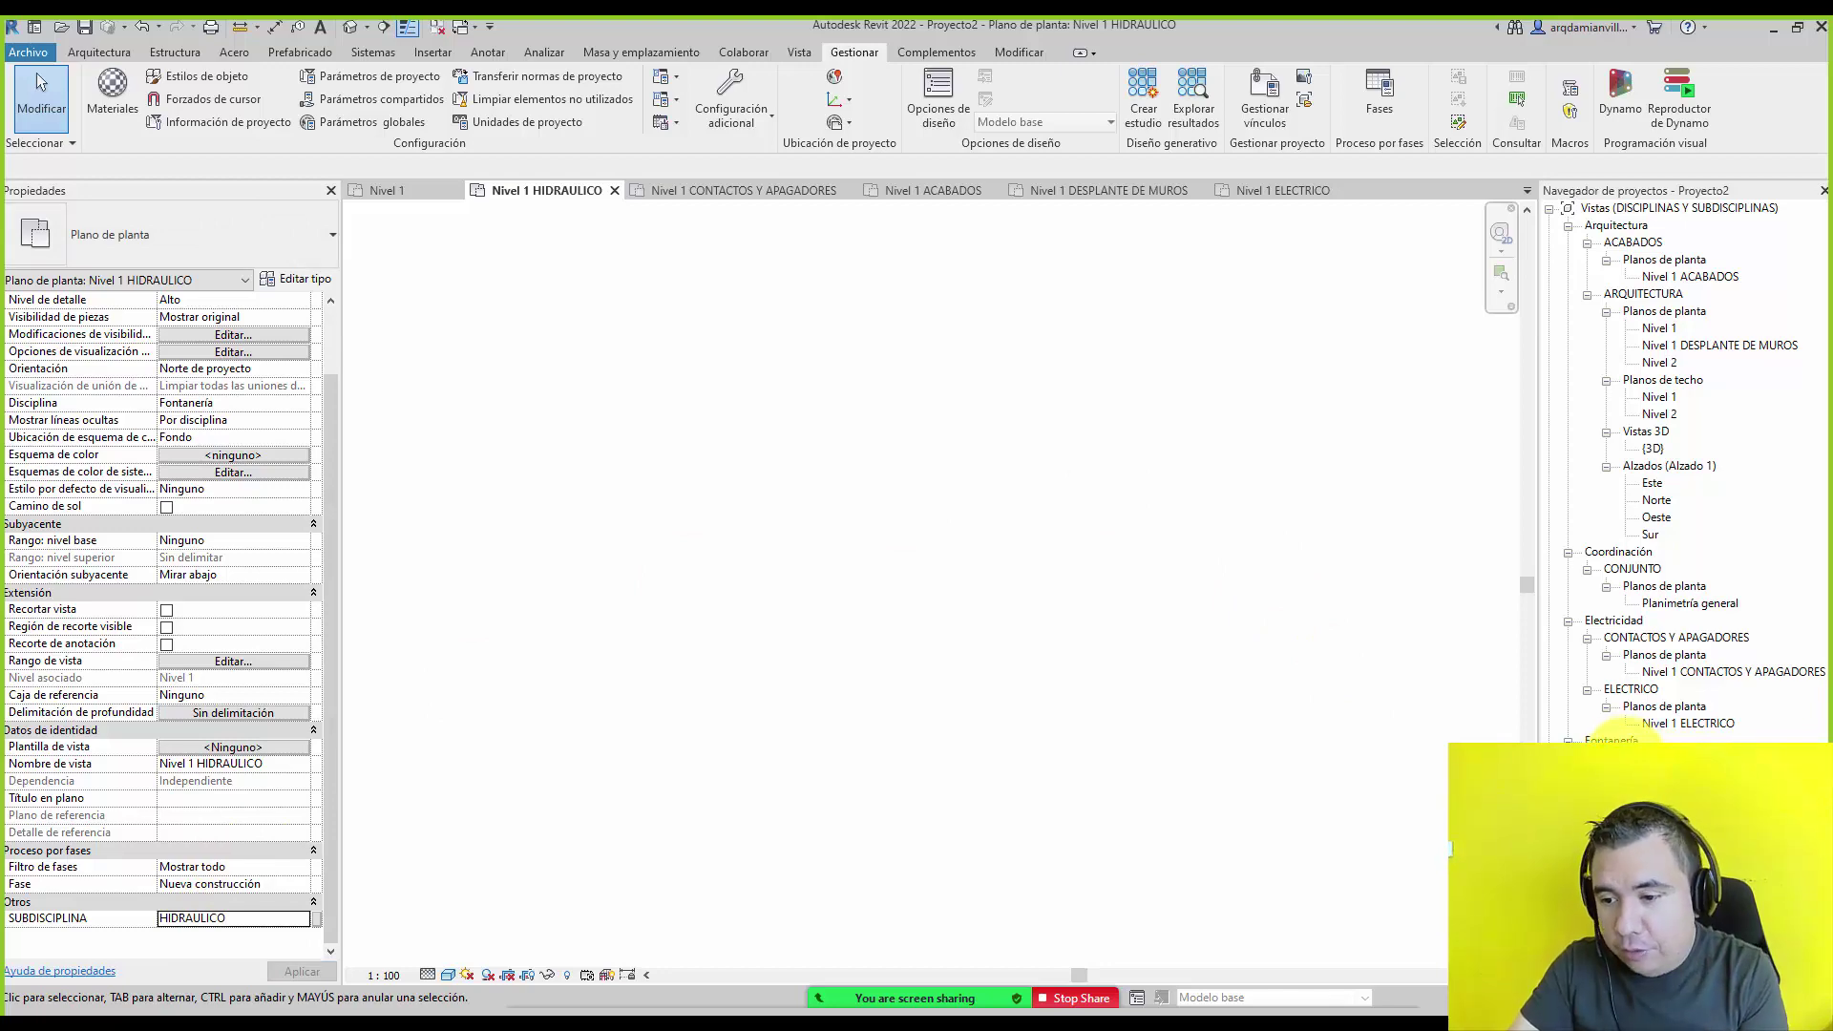
Duplicate the hydraulic plan with details and set the copy to GAS.
right_click(1641, 599)
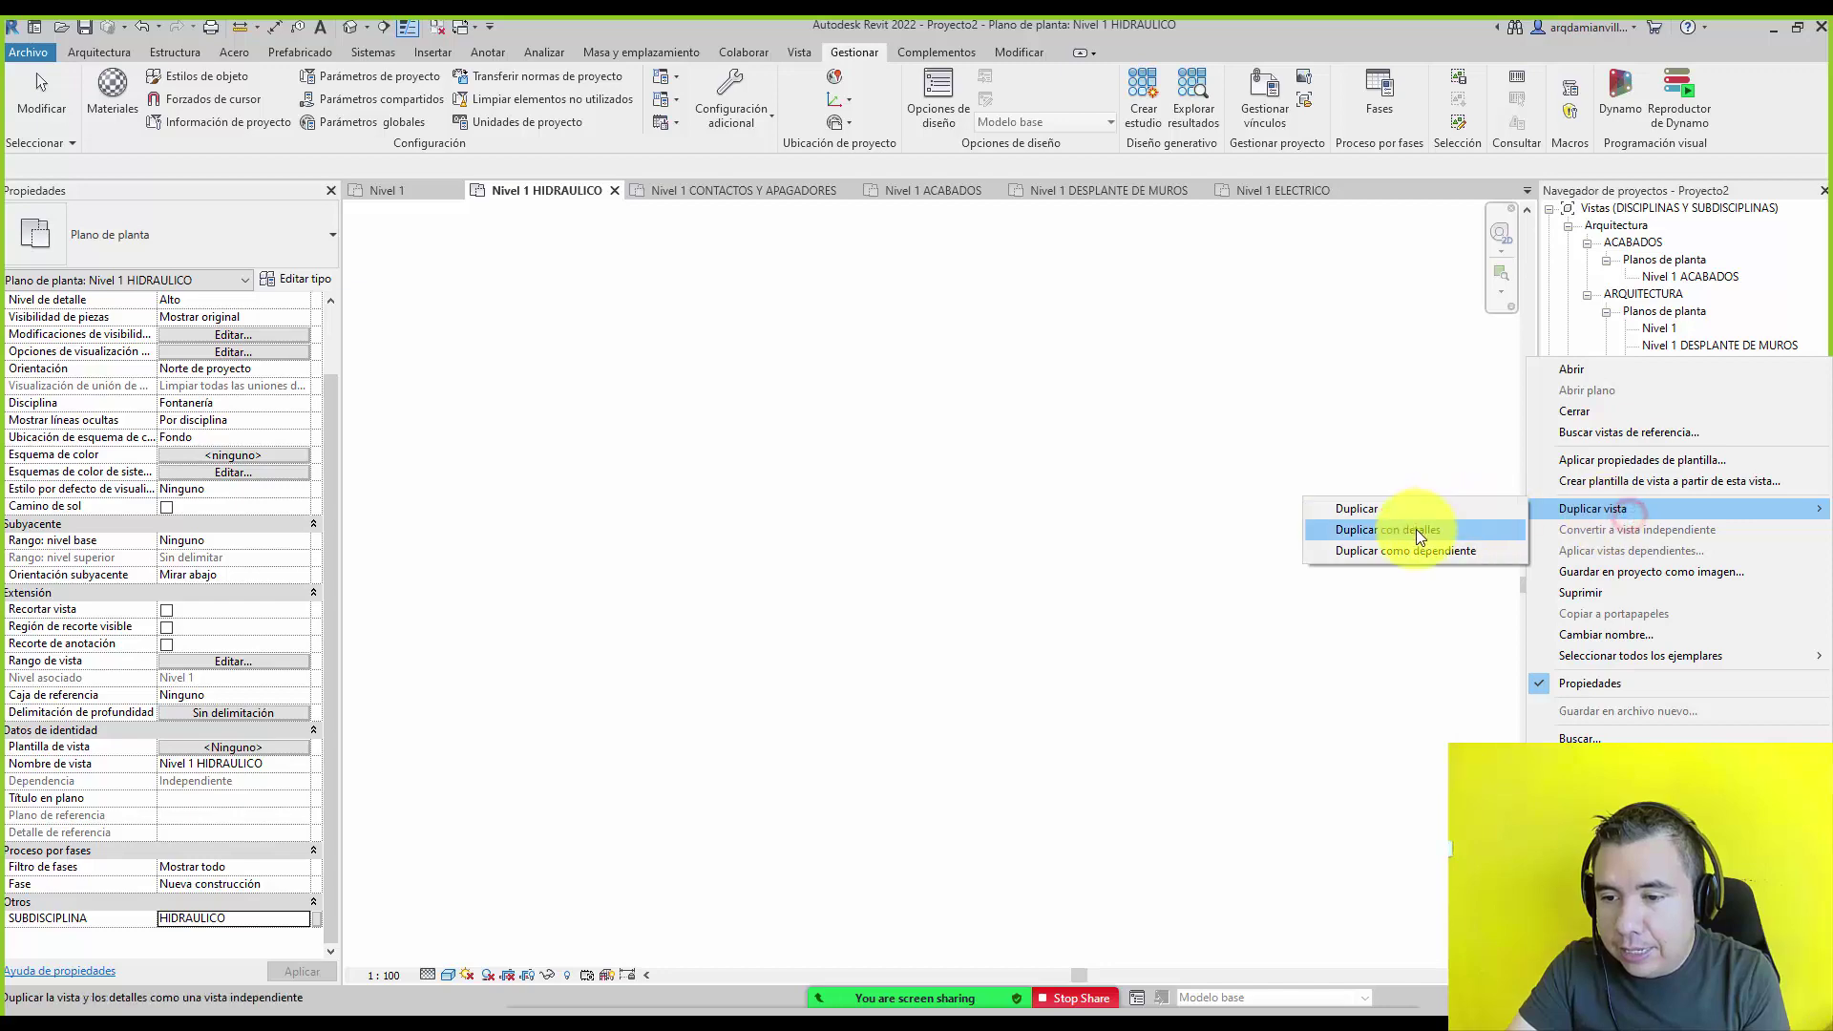
left_click(1417, 529)
right_click(1660, 366)
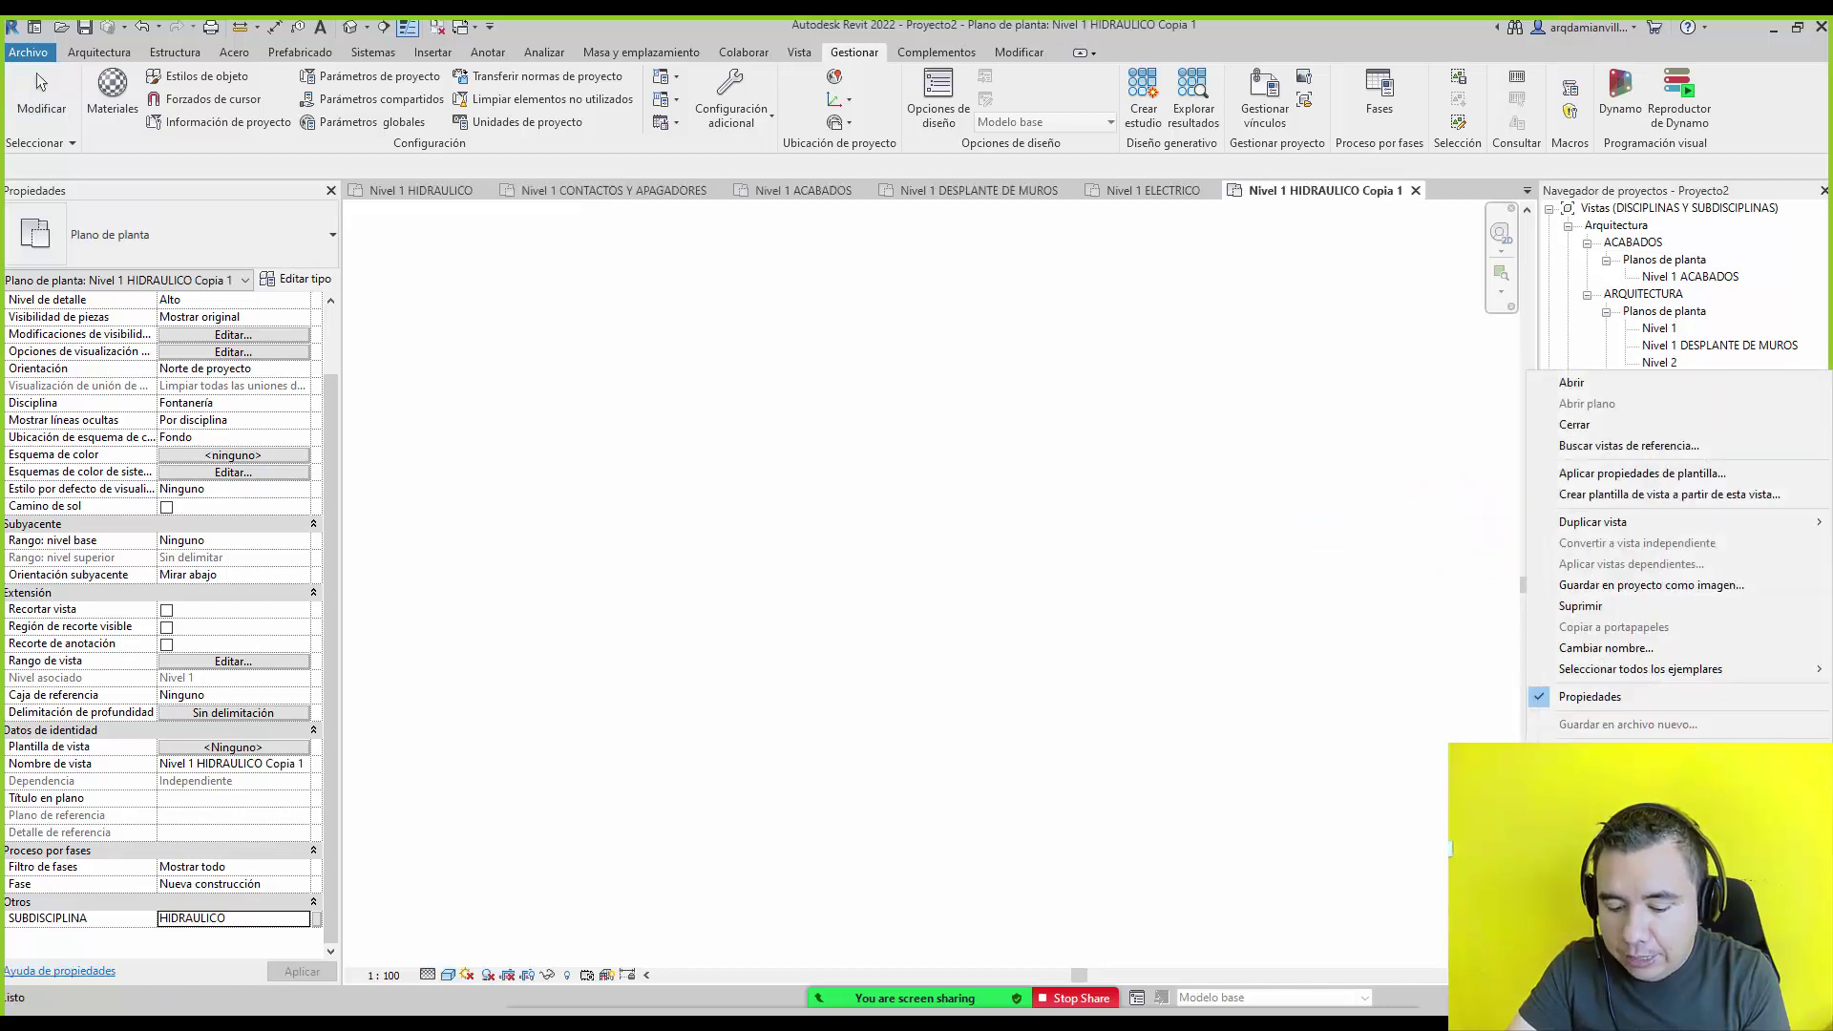
left_click(1623, 647)
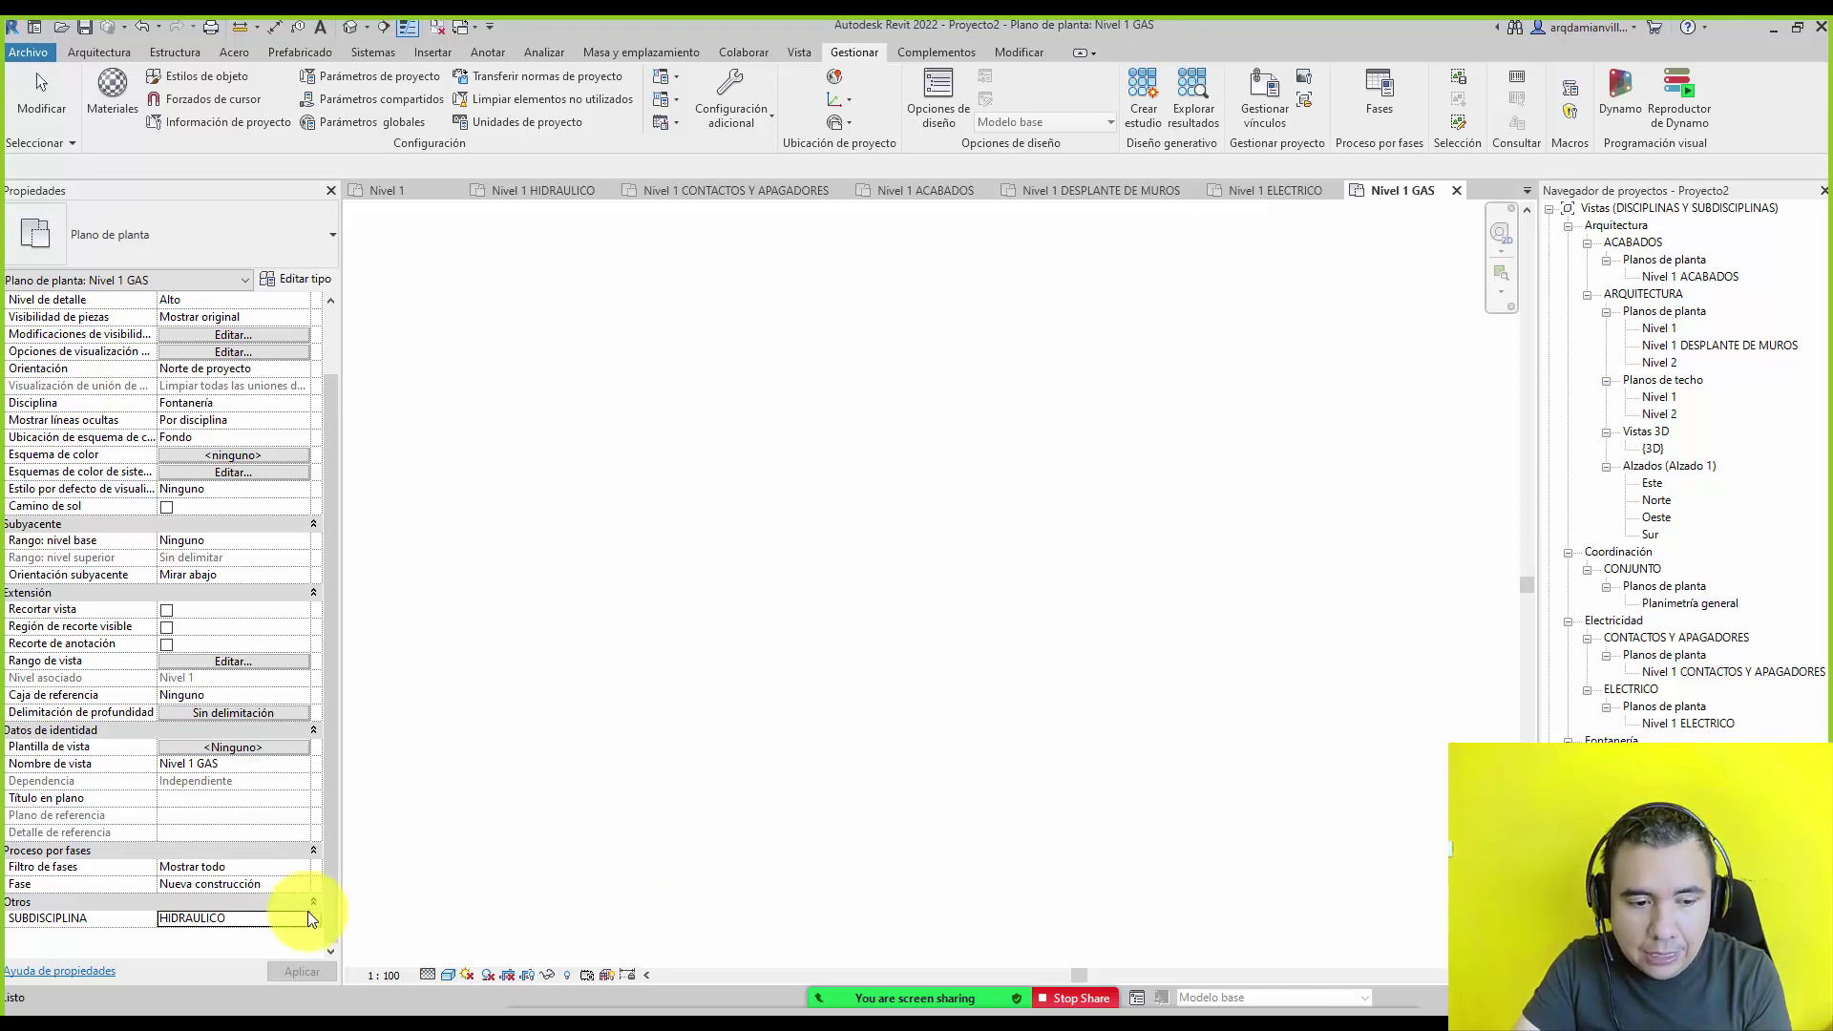
type("GAS")
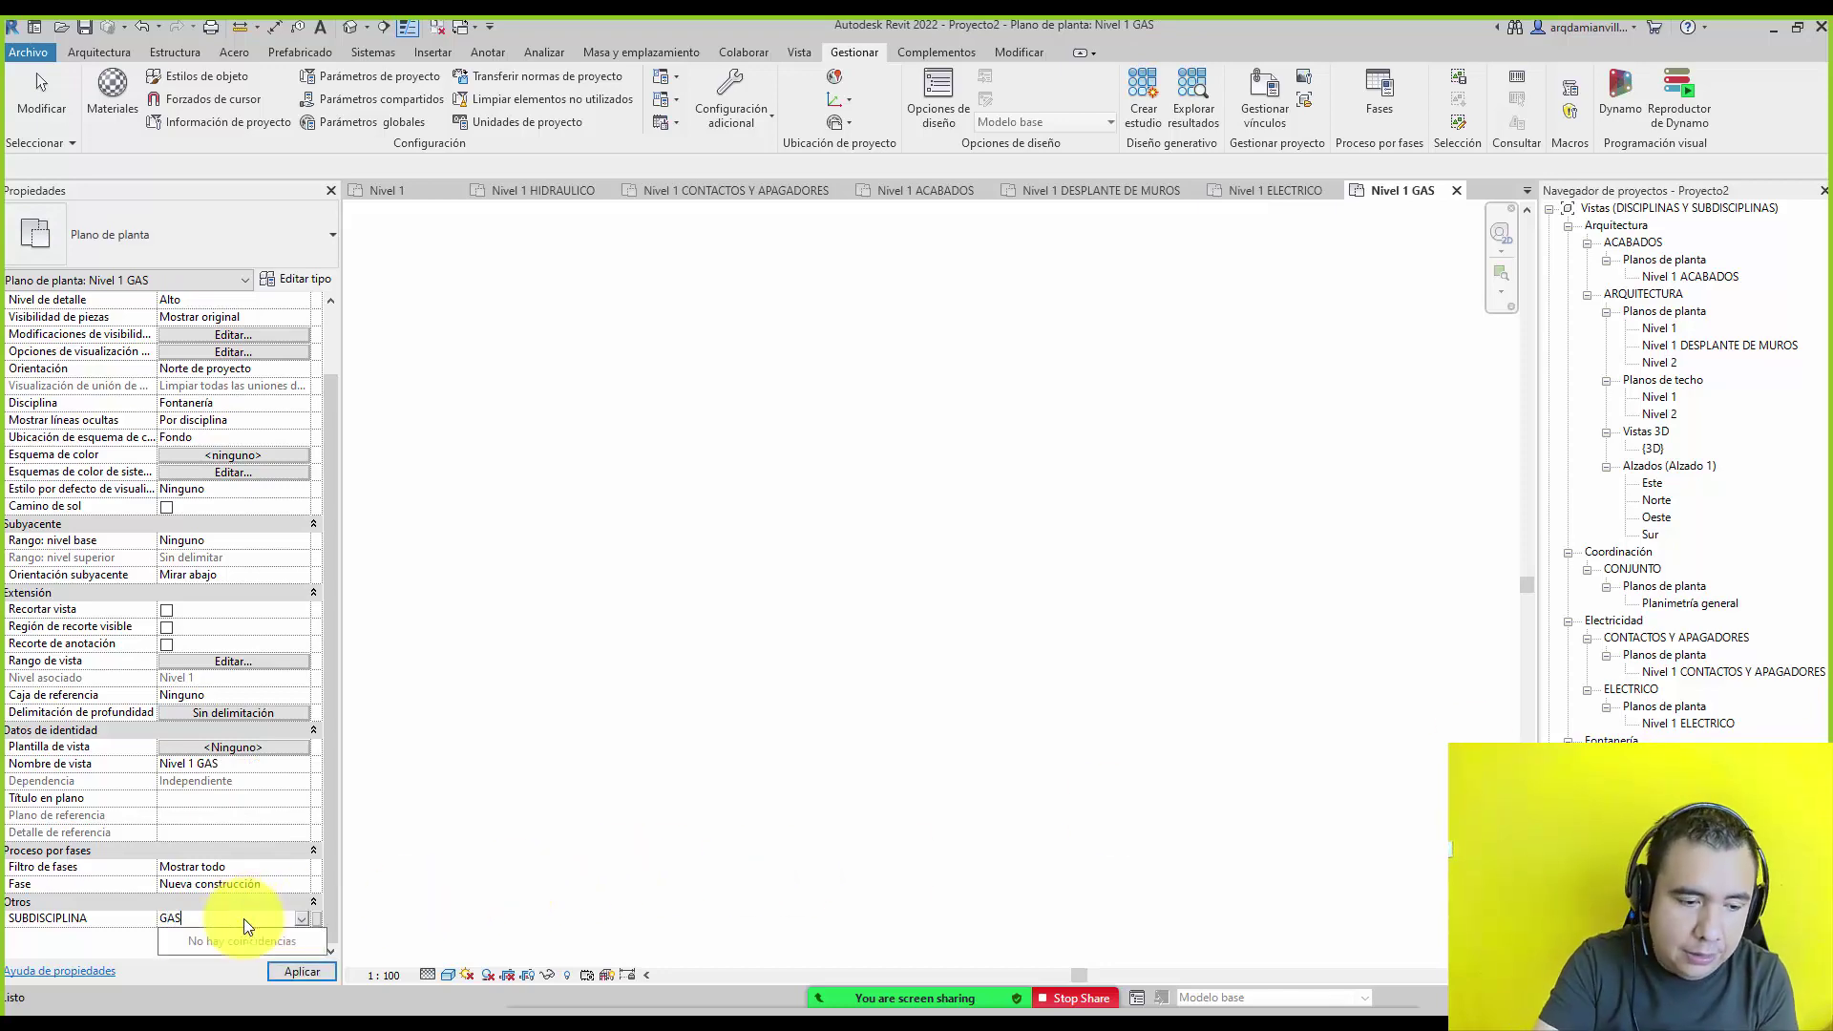
key("Return")
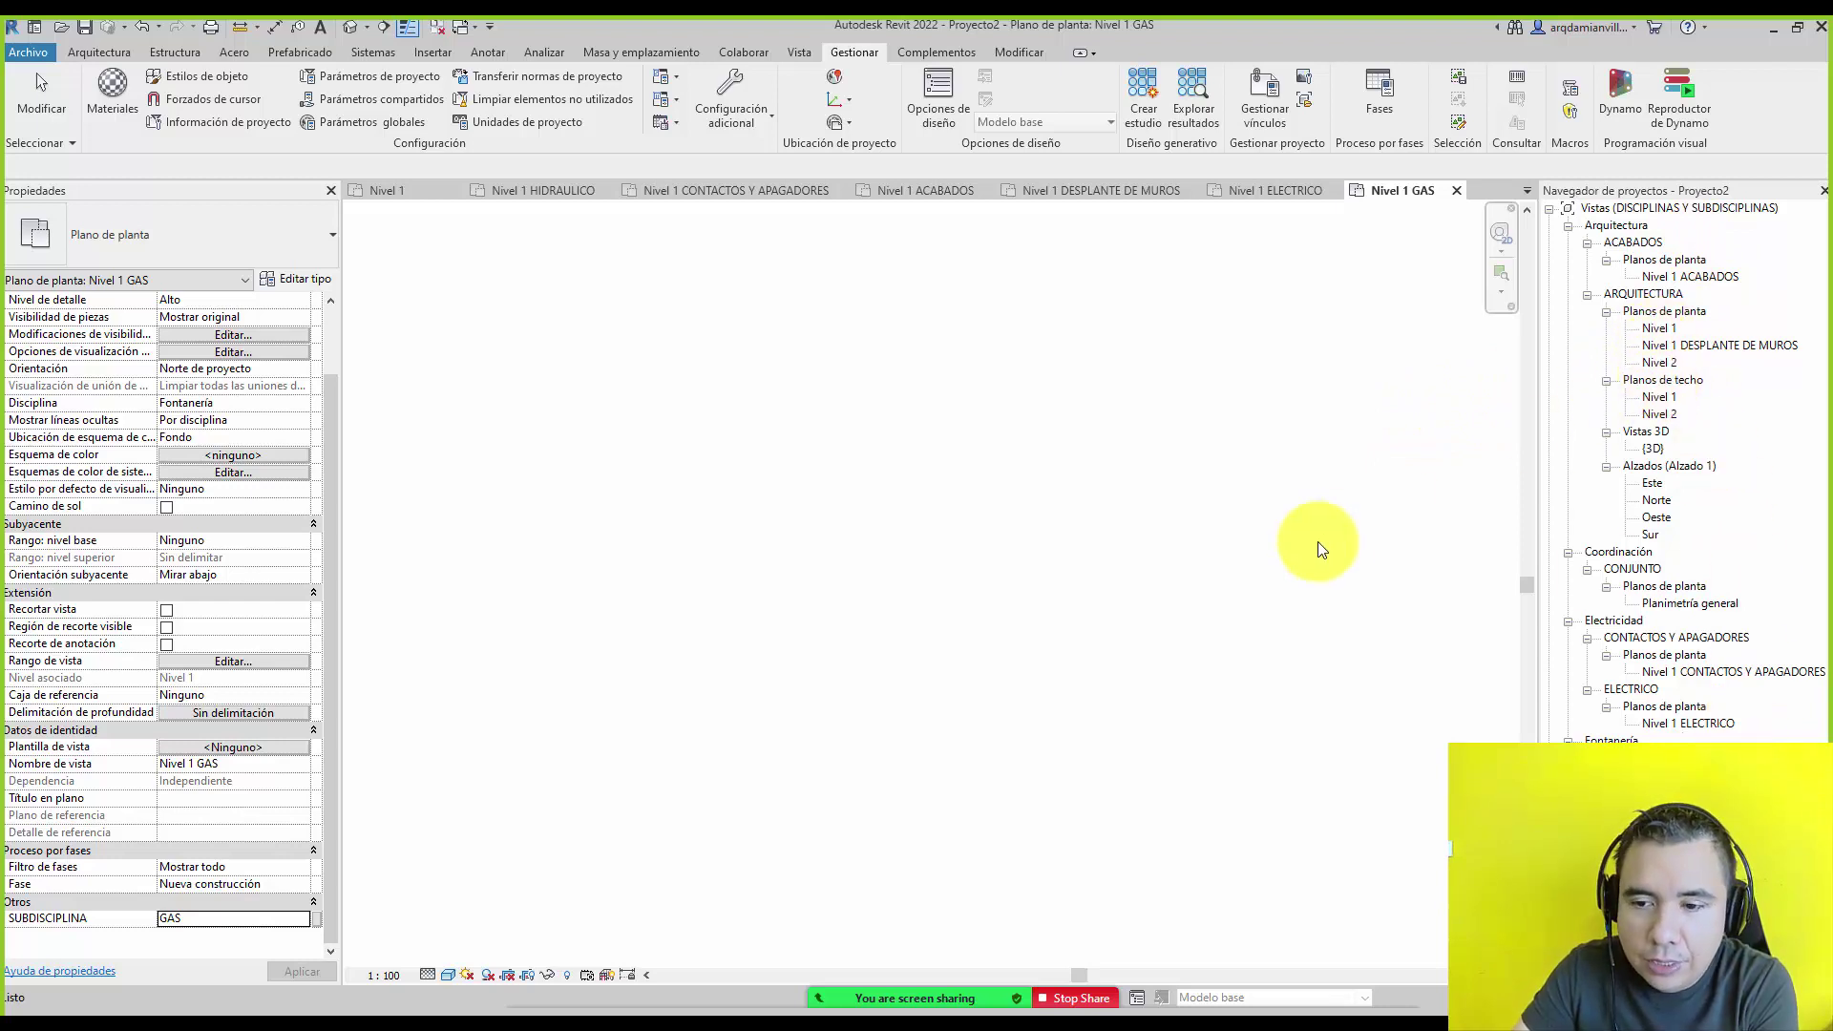
Confirm the Nivel 1 GAS view keeps the Fontanería discipline.
scroll(323, 381, "up", 3)
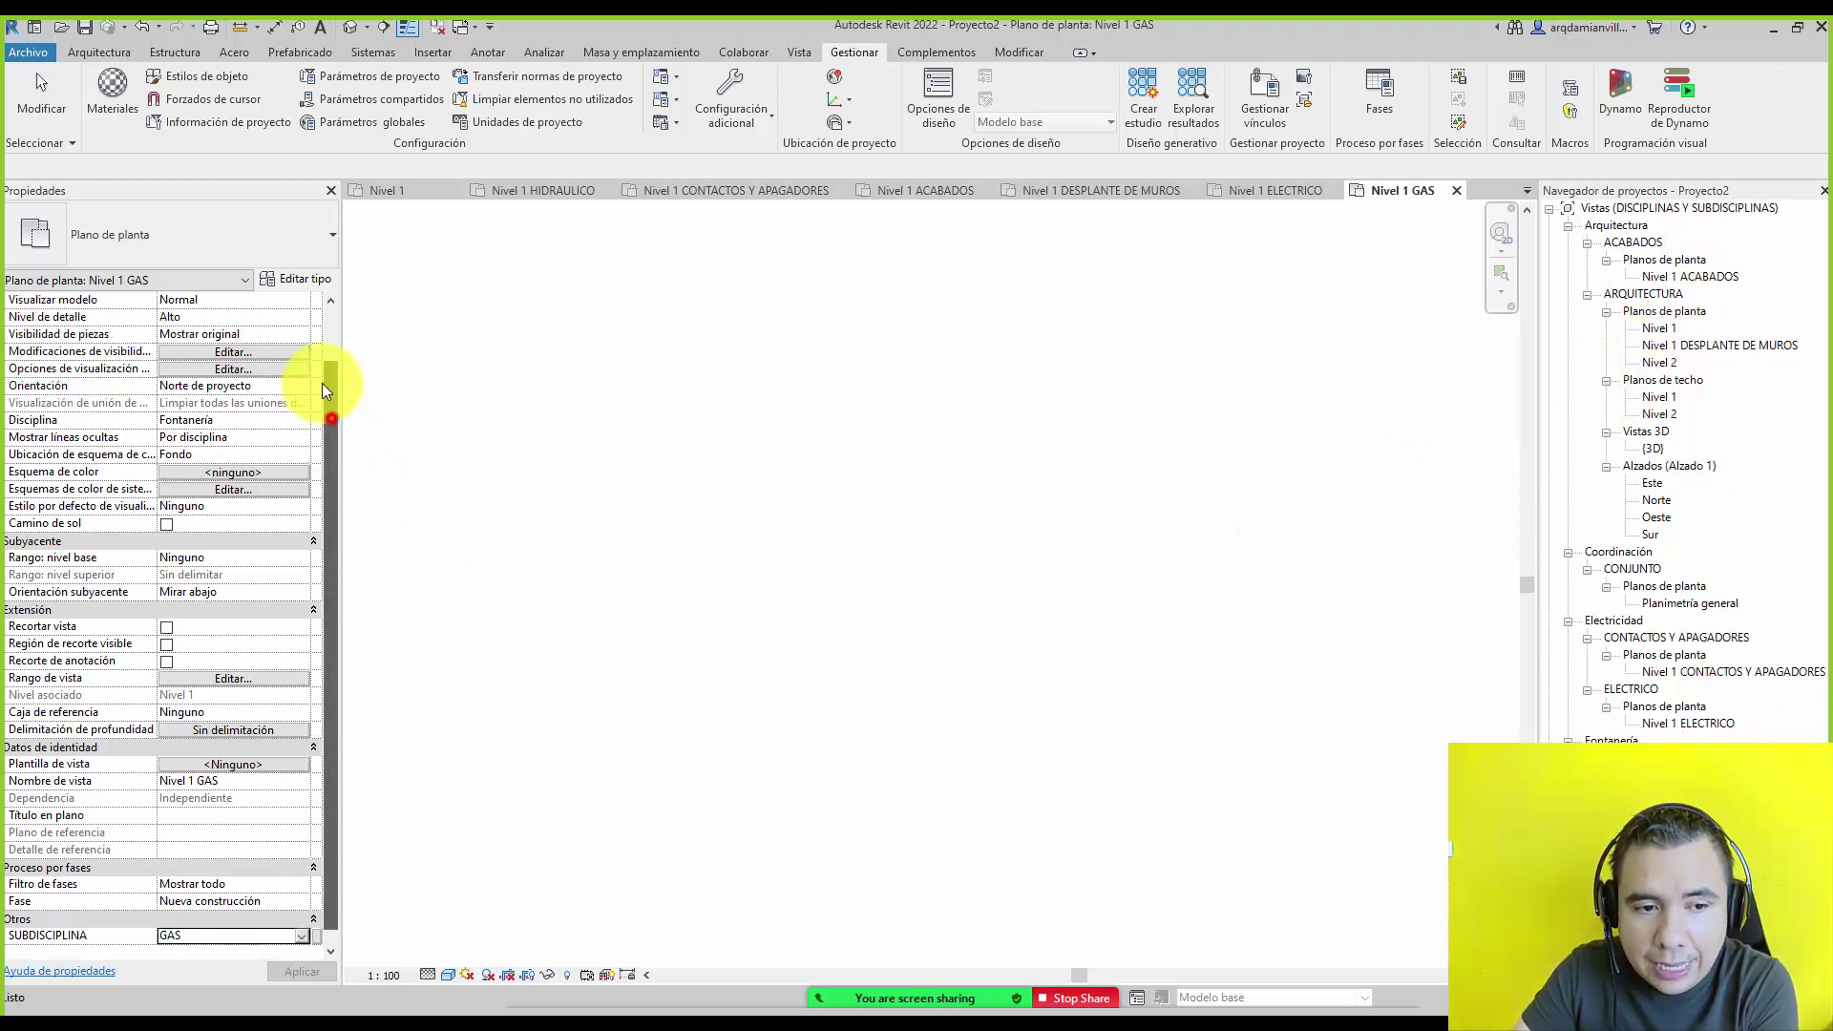
left_click(296, 470)
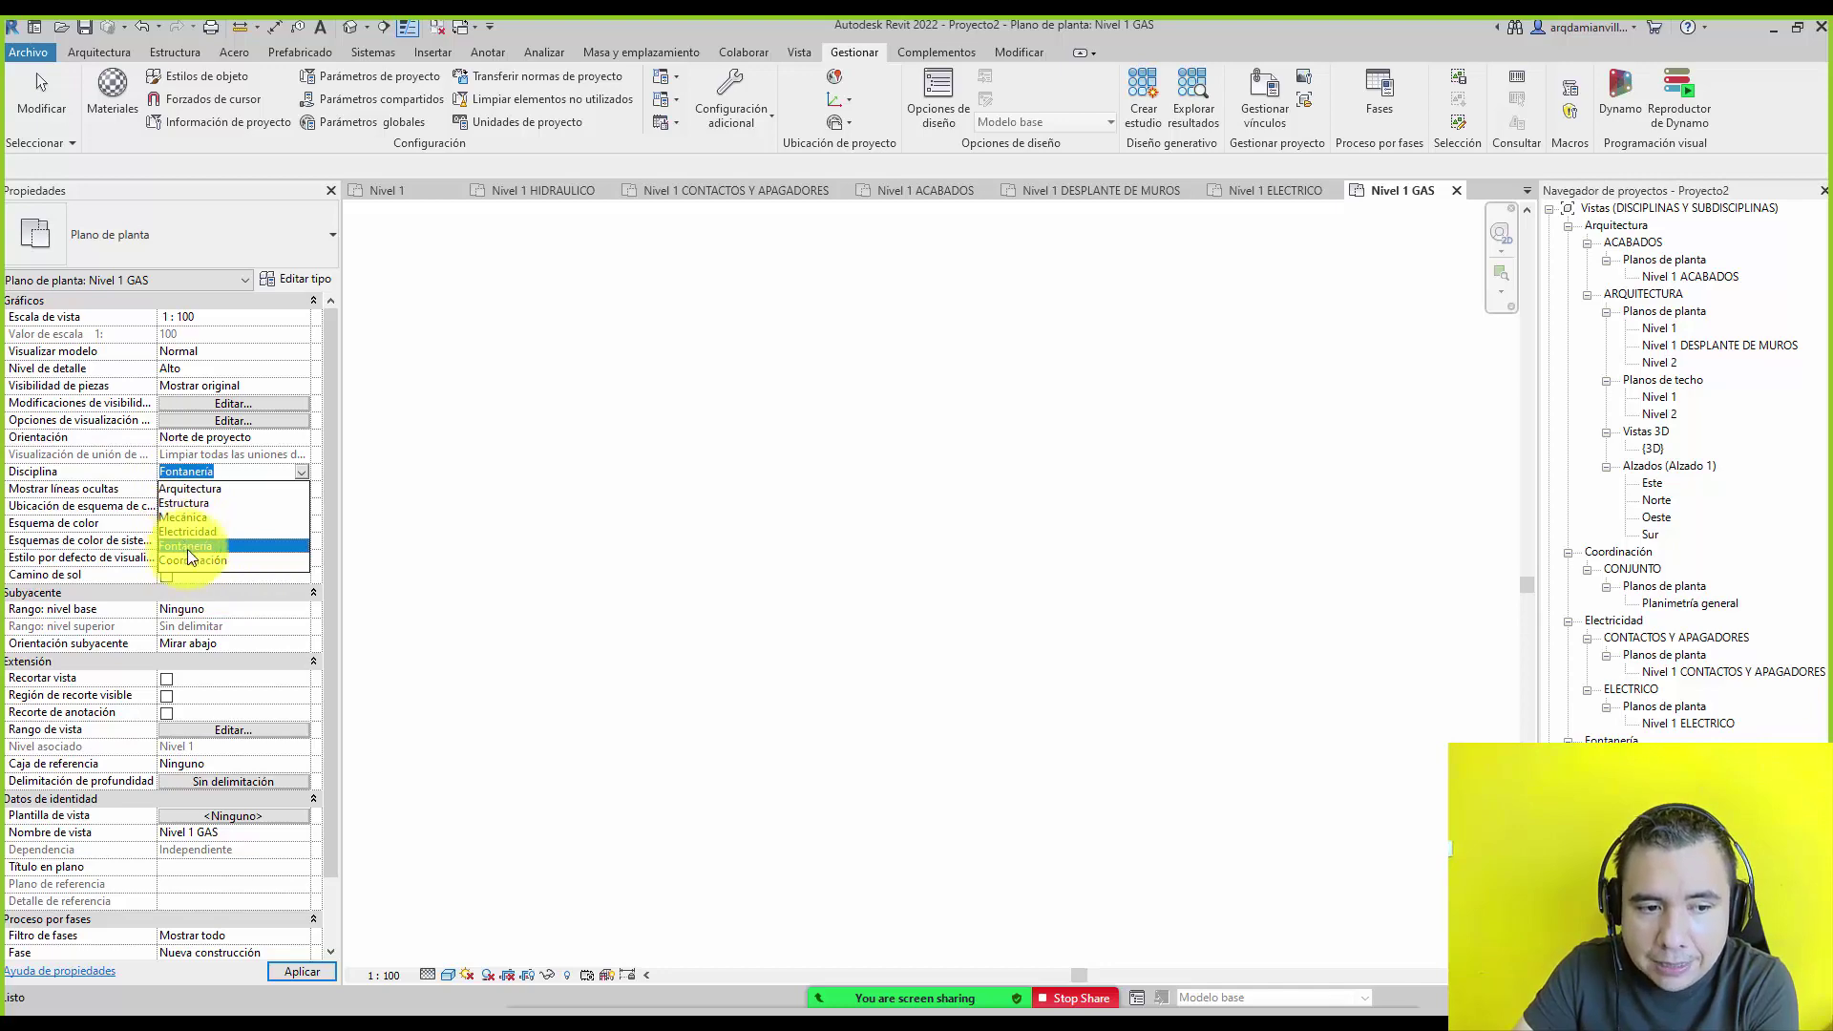
left_click(330, 432)
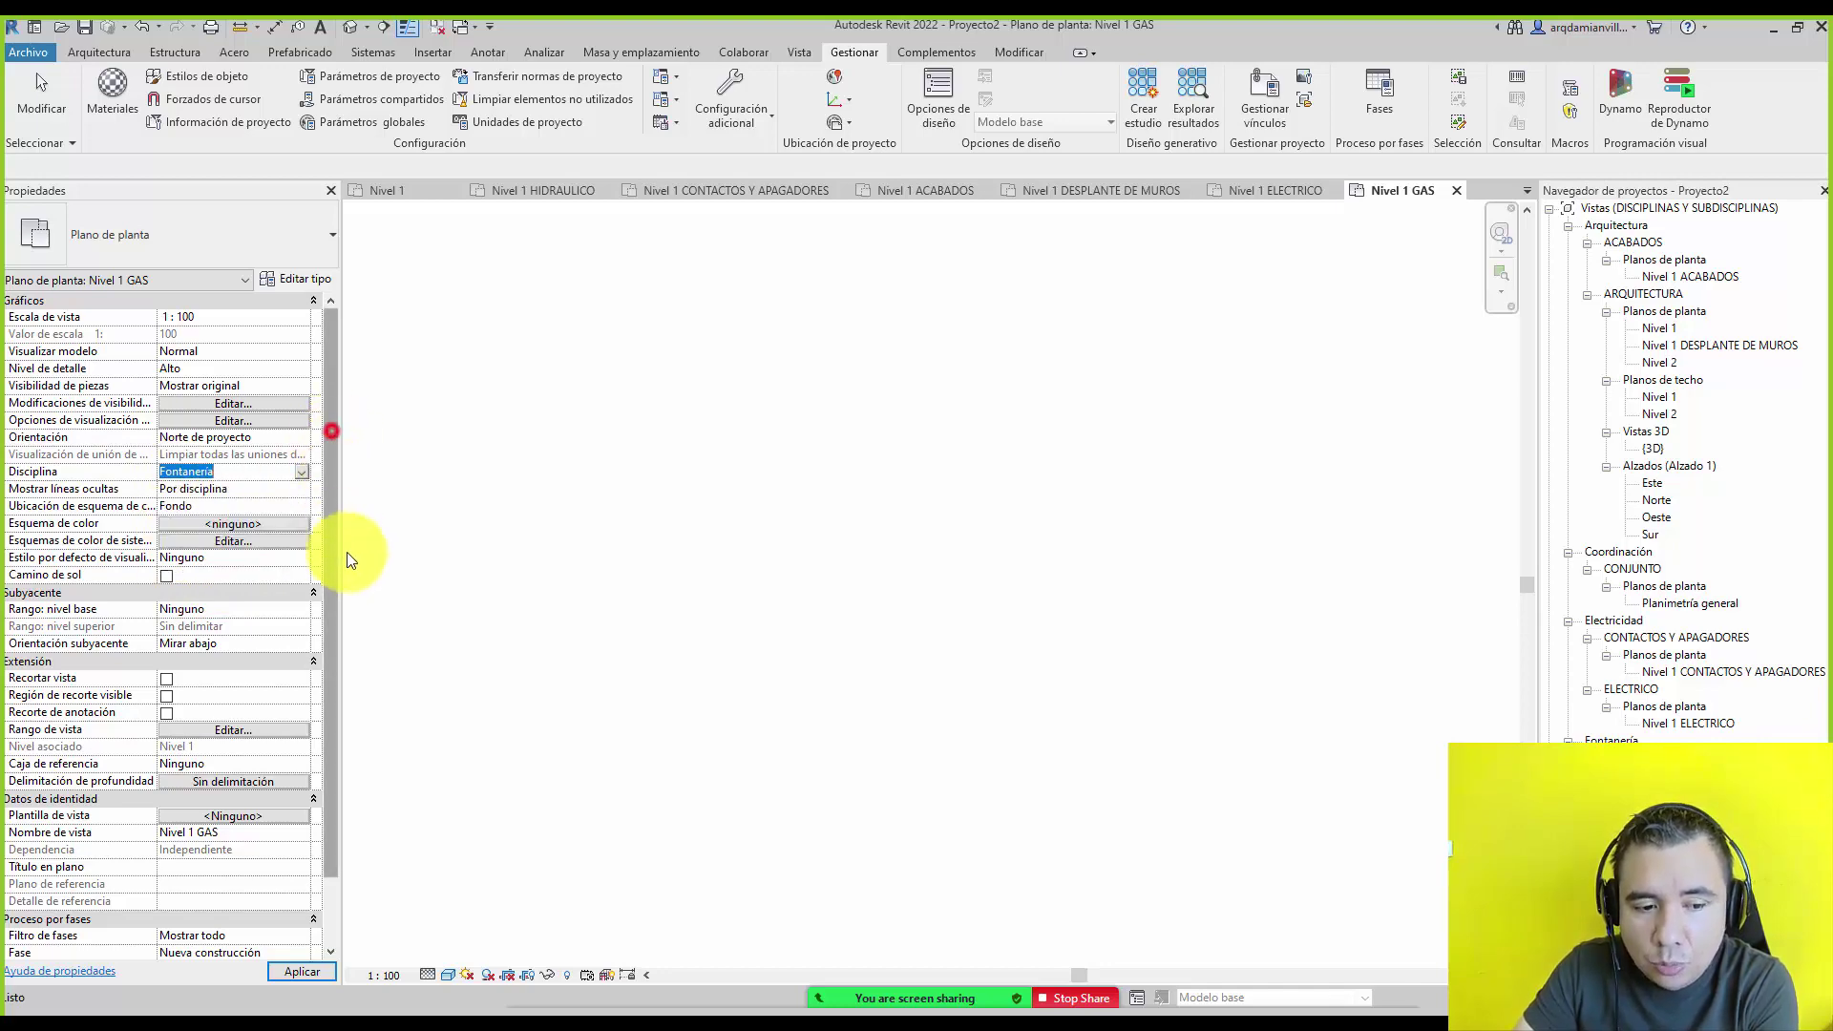
scroll(307, 902, "down", 2)
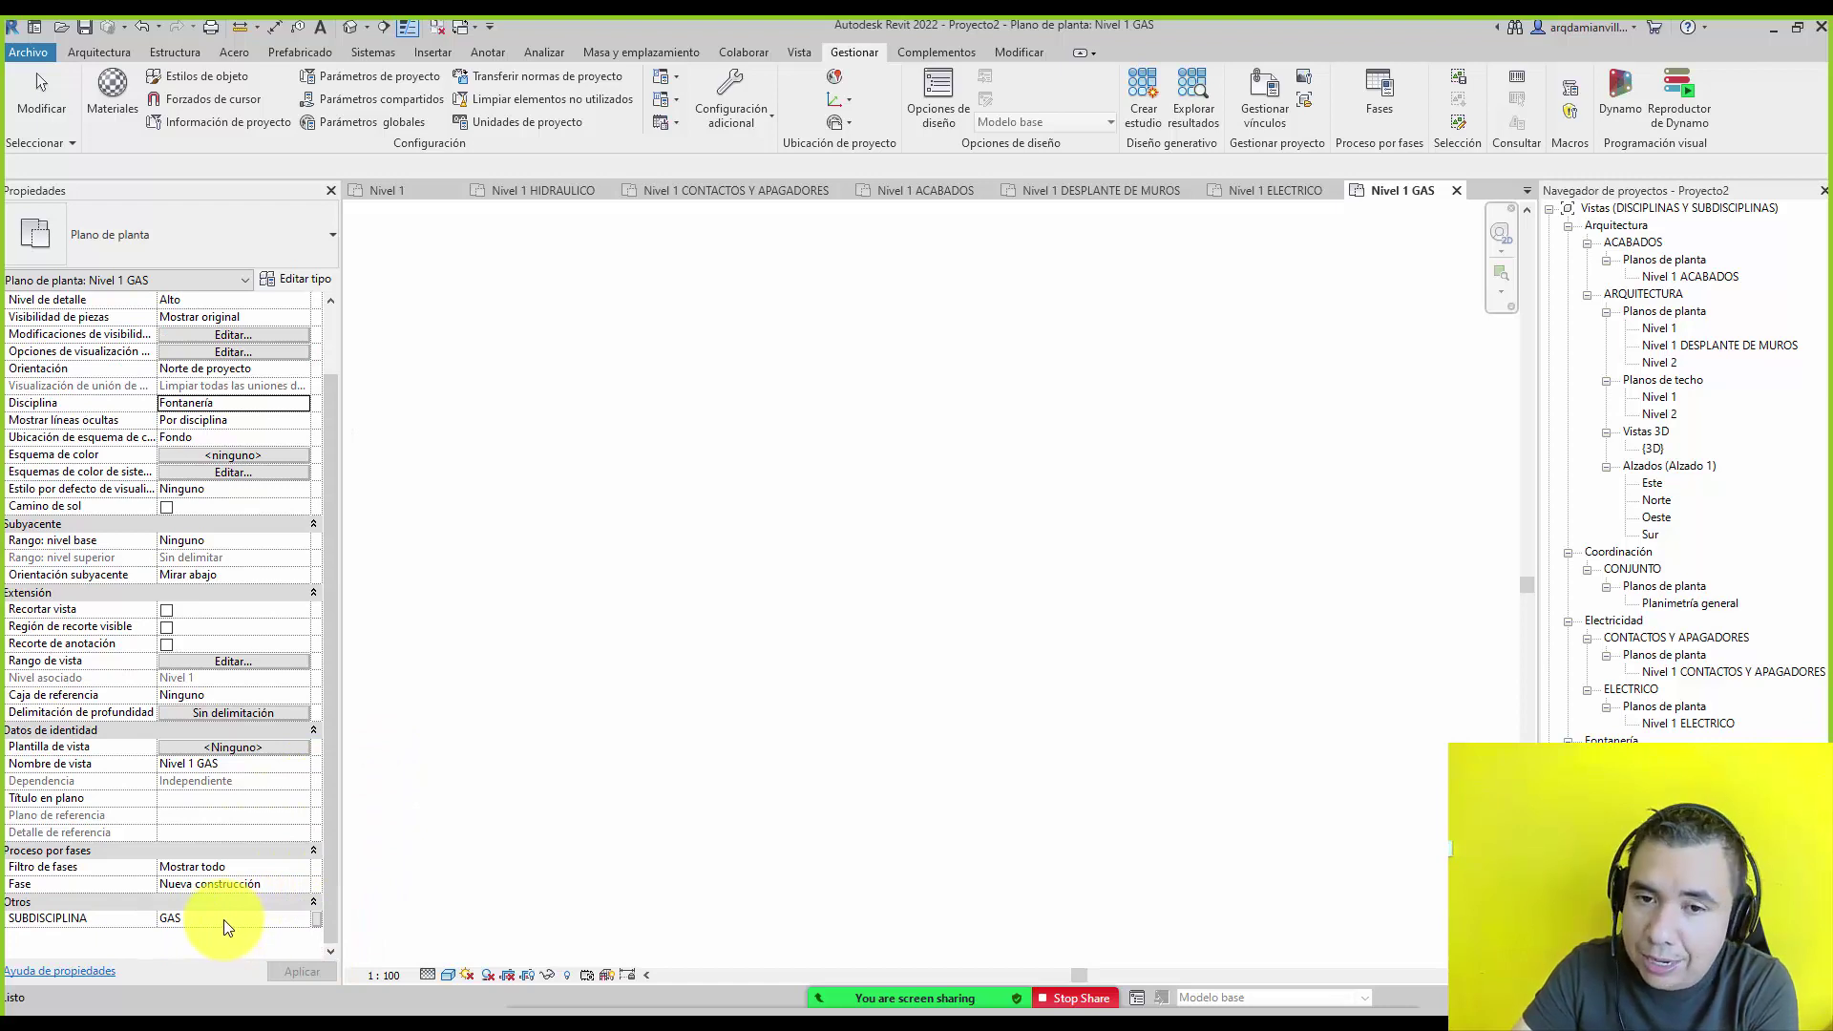
left_click(1185, 545)
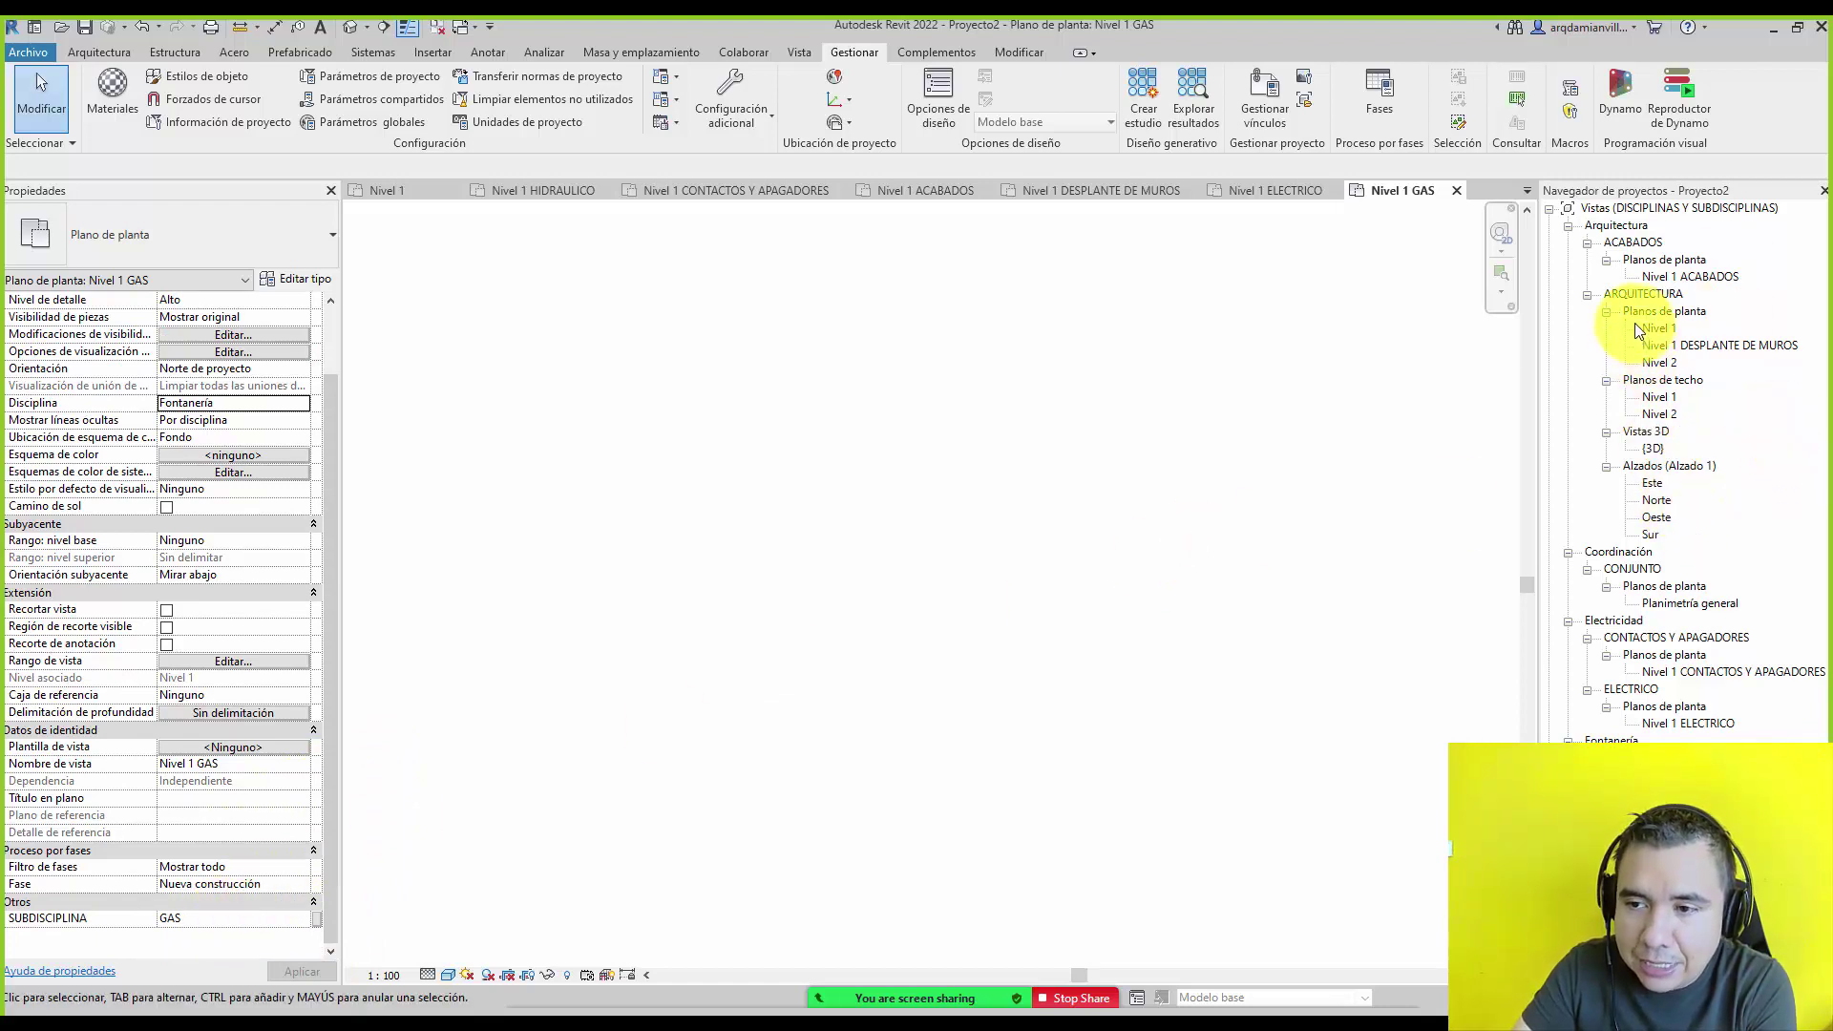
Open the {3D} view from the Vistas 3D branch of the Project Browser.
left_click(1650, 486)
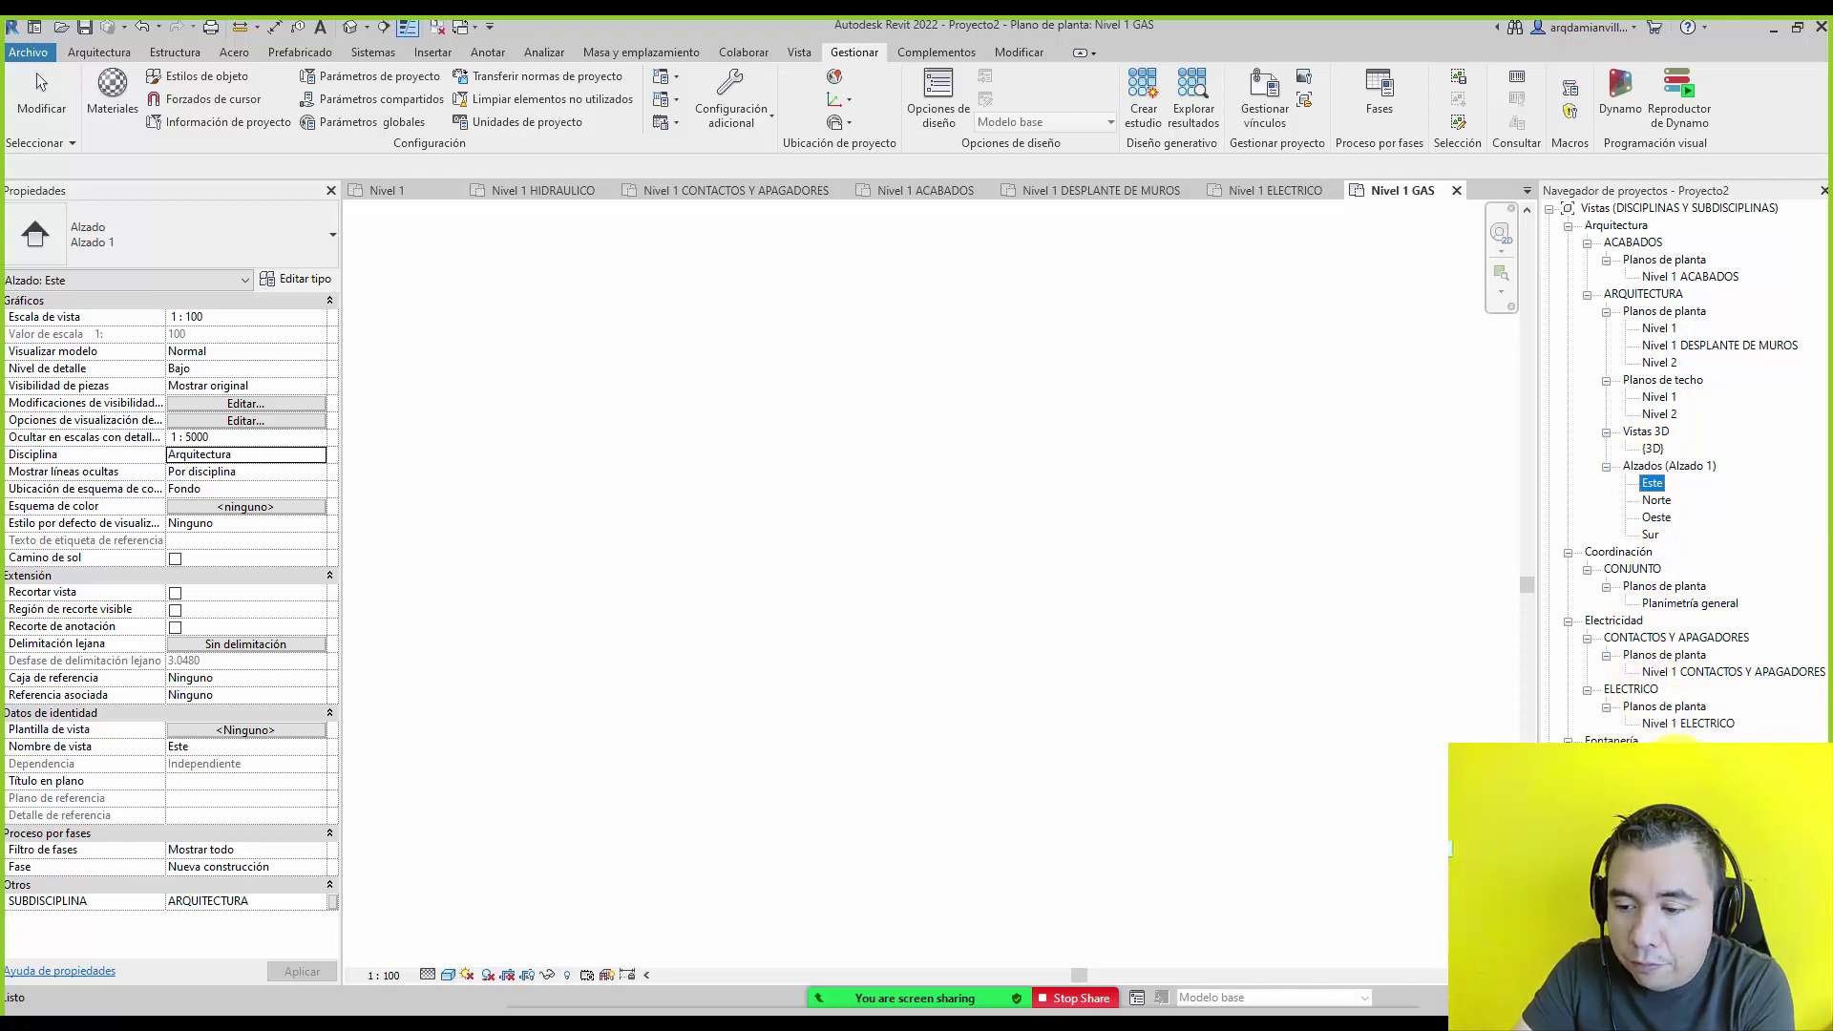
double_click(1652, 449)
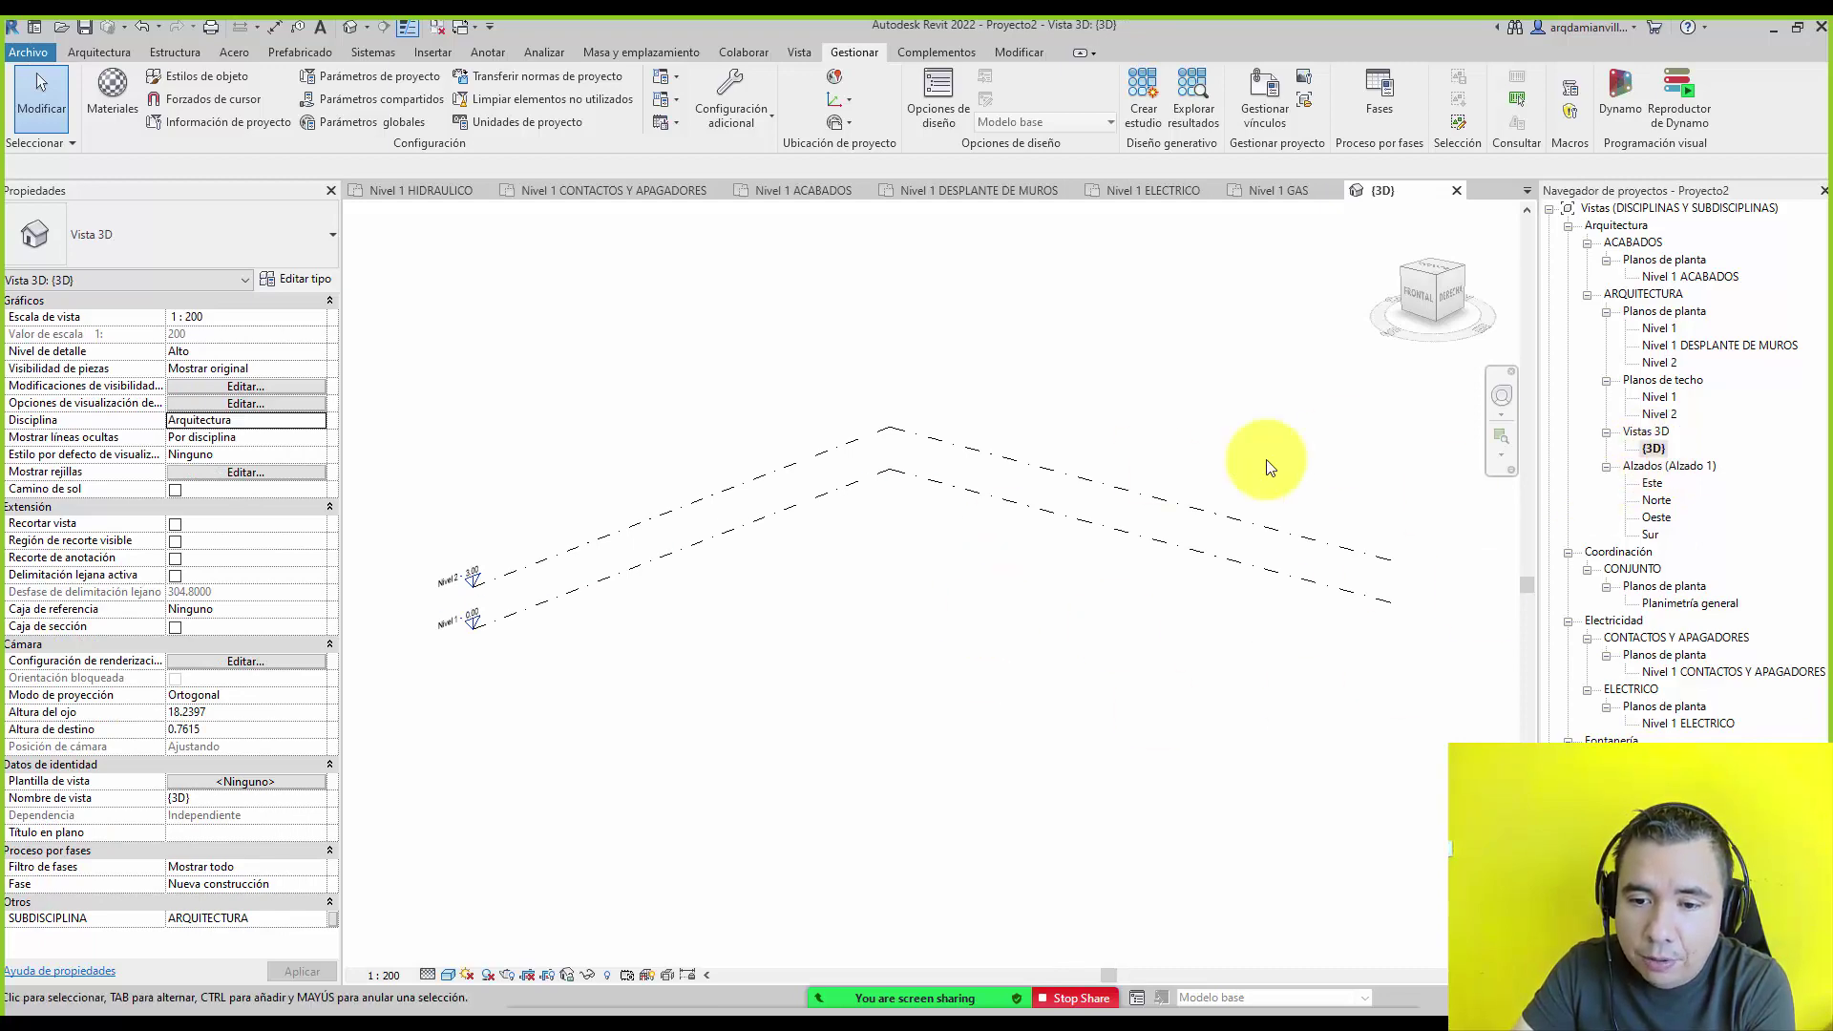
Duplicate the {3D} view and set the copy to Electricidad discipline, ELECTRICO subdiscipline.
right_click(1655, 450)
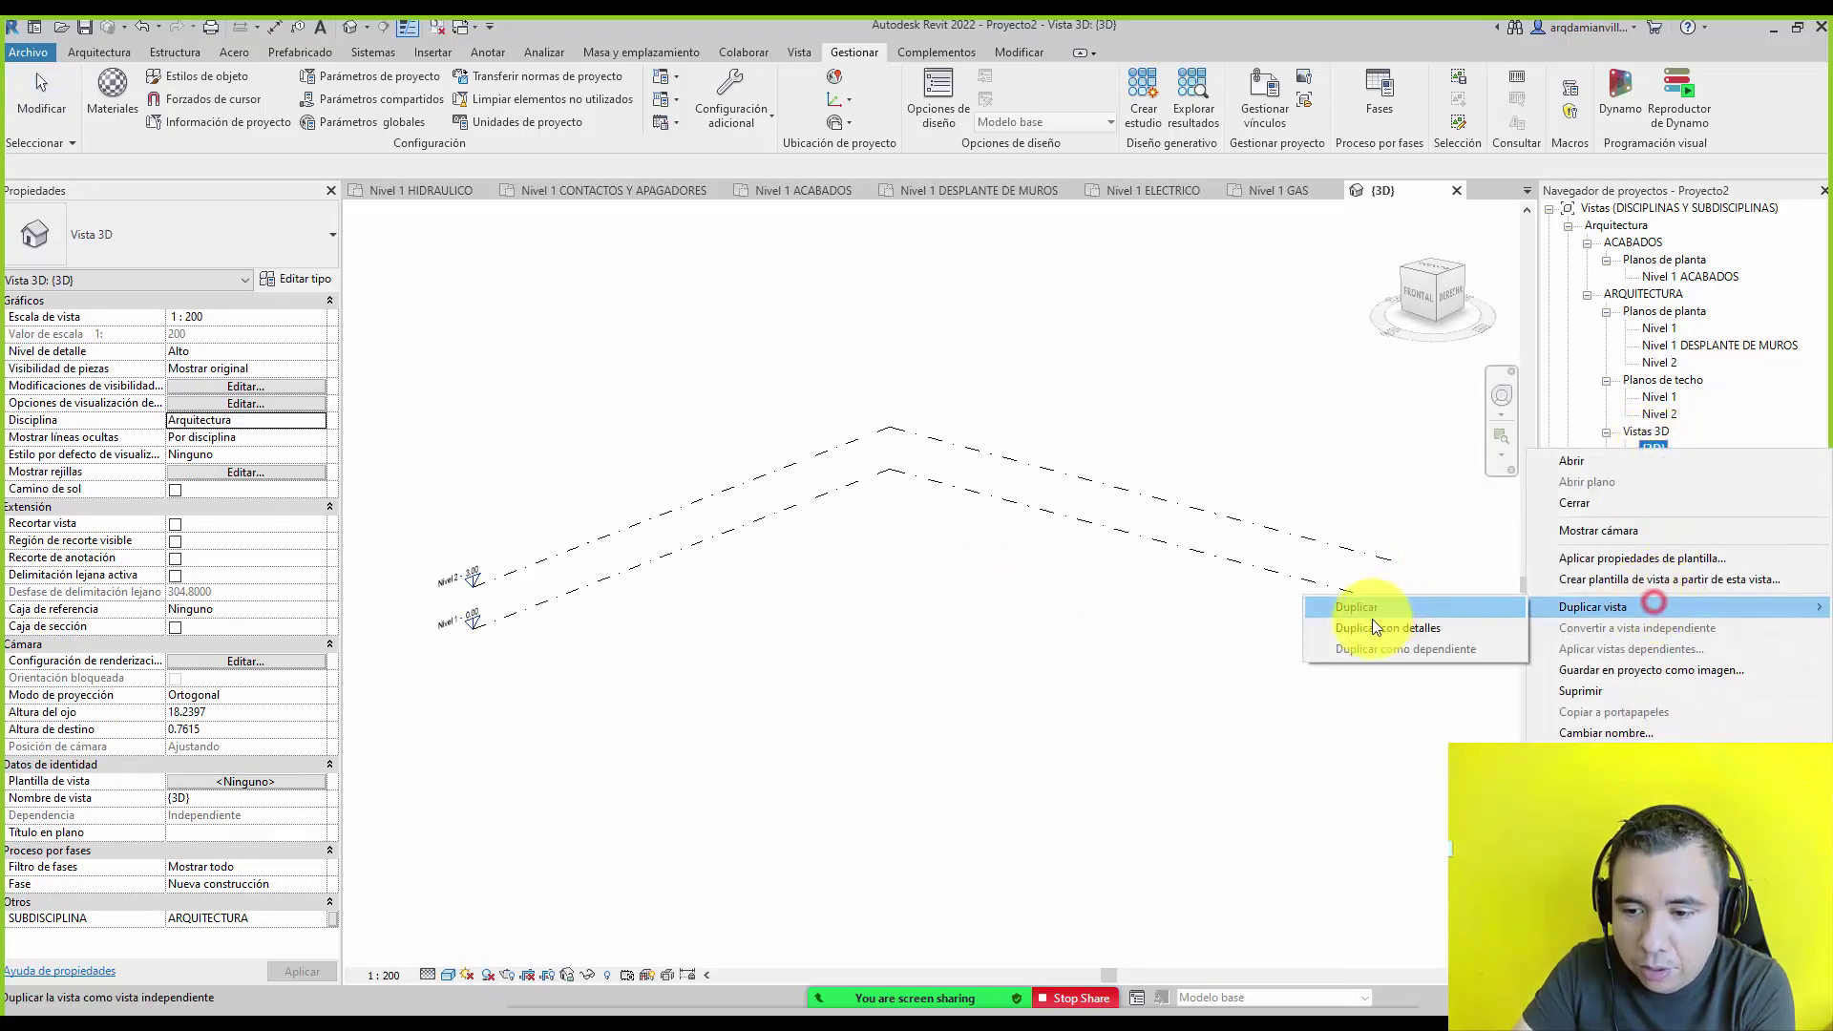
left_click(1369, 622)
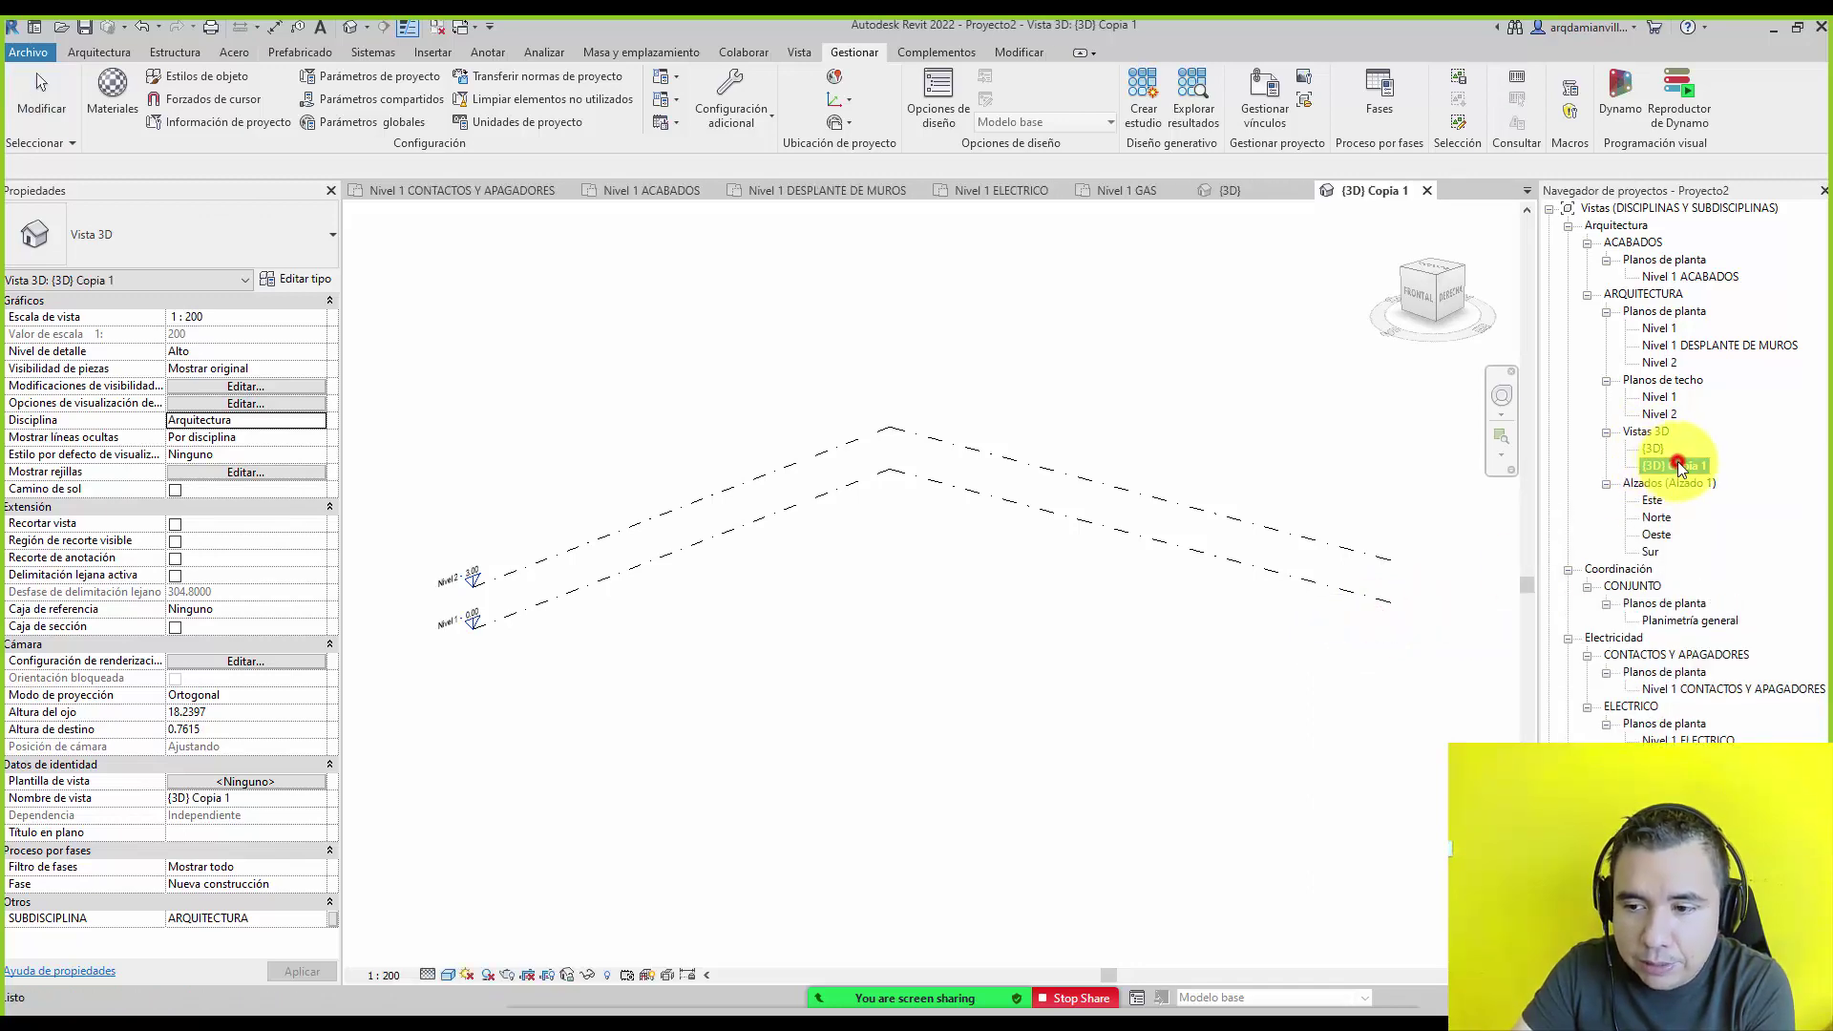
left_click(1685, 465)
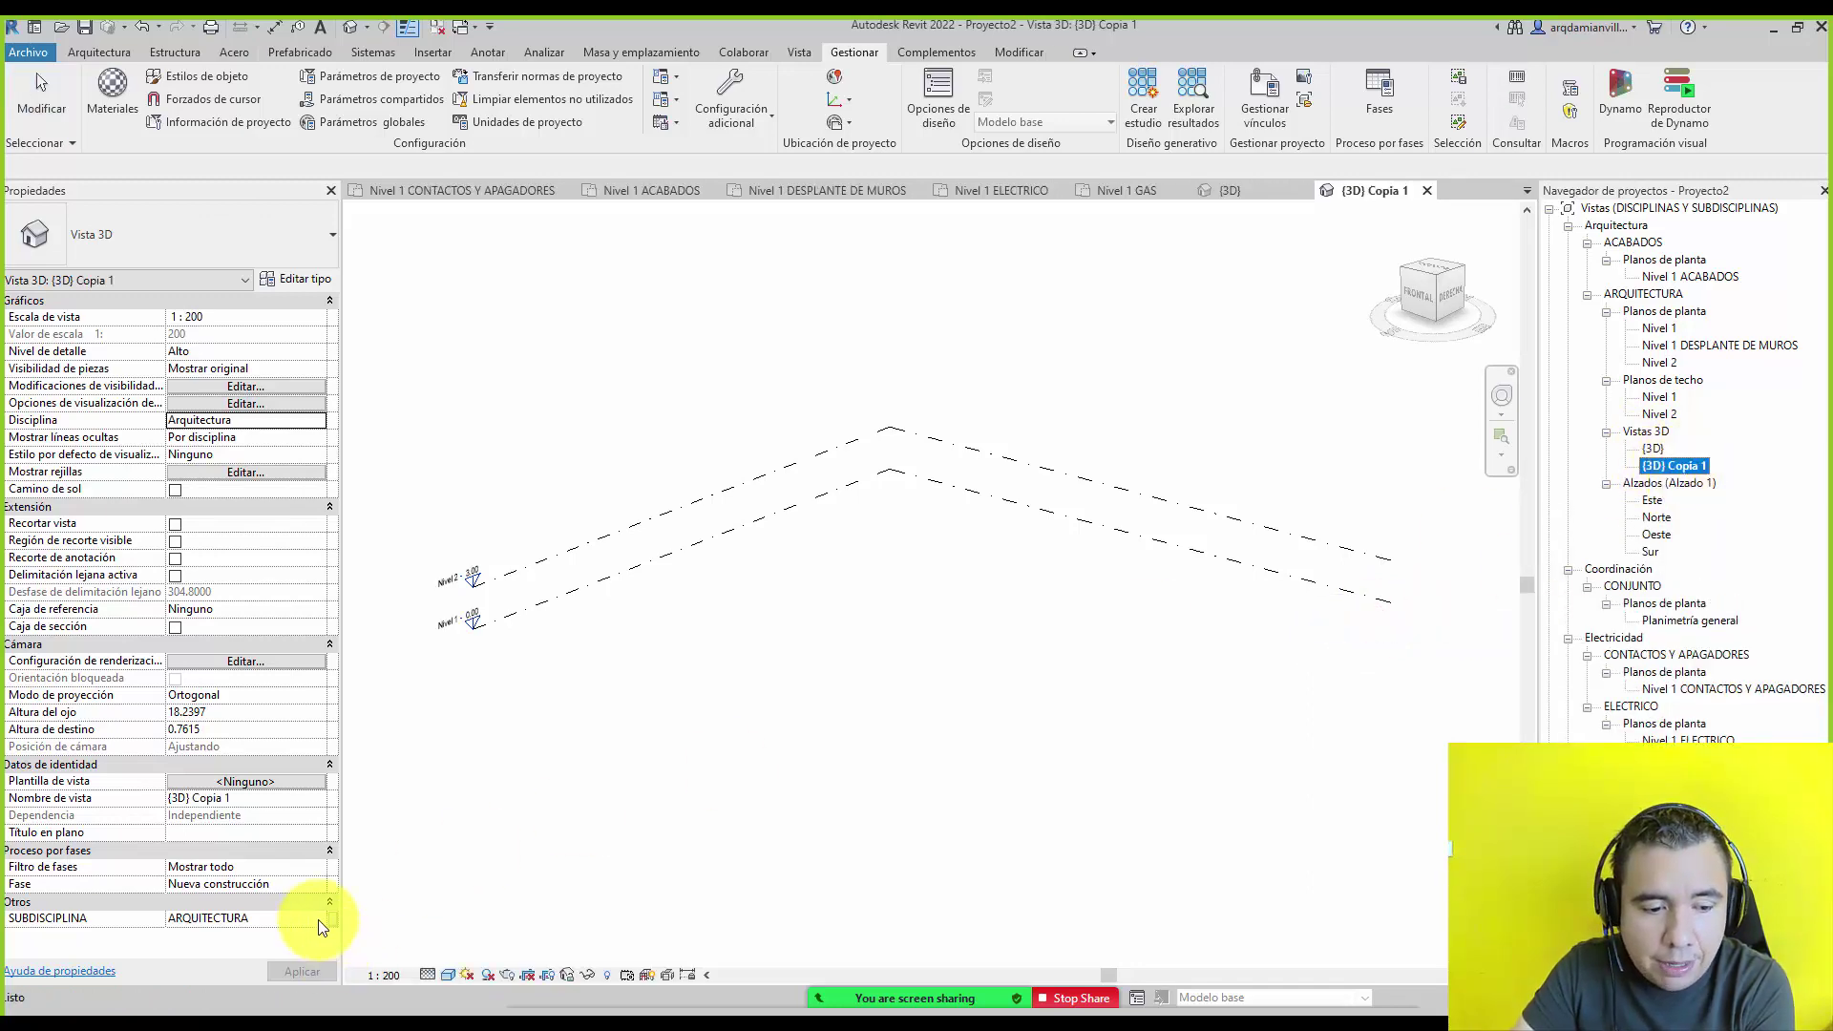
left_click(320, 421)
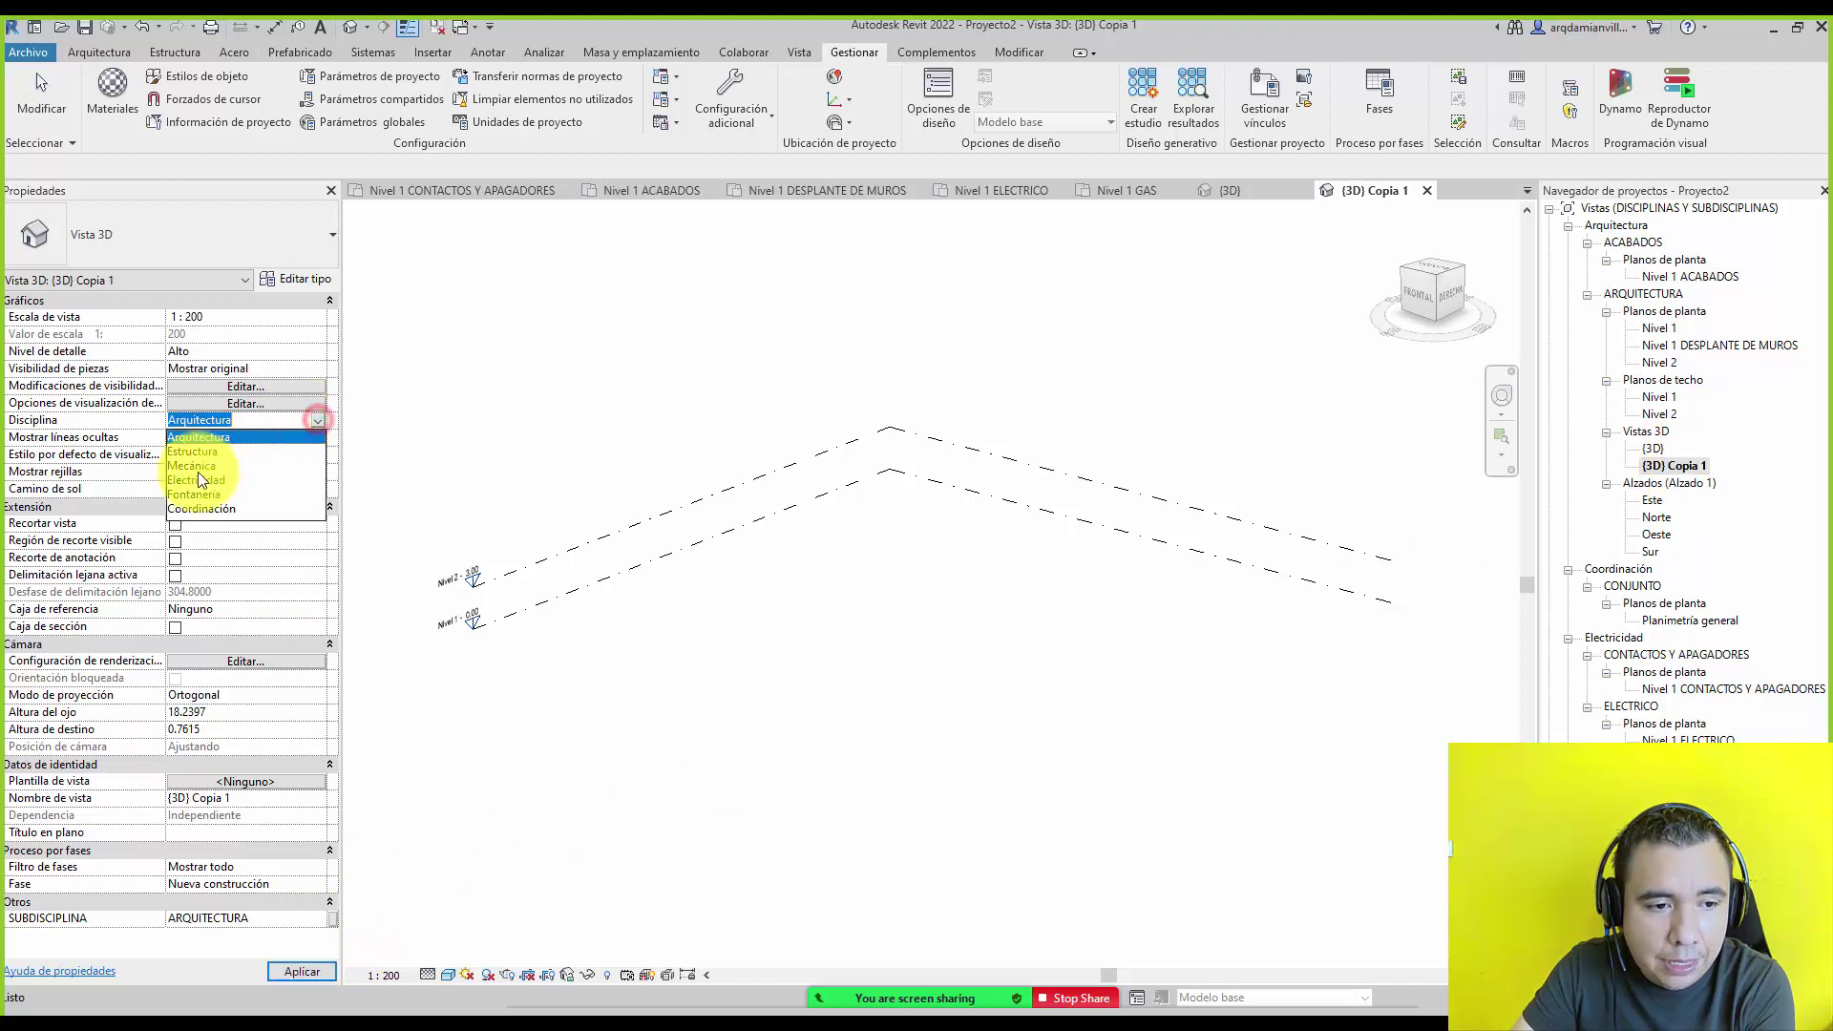
left_click(198, 477)
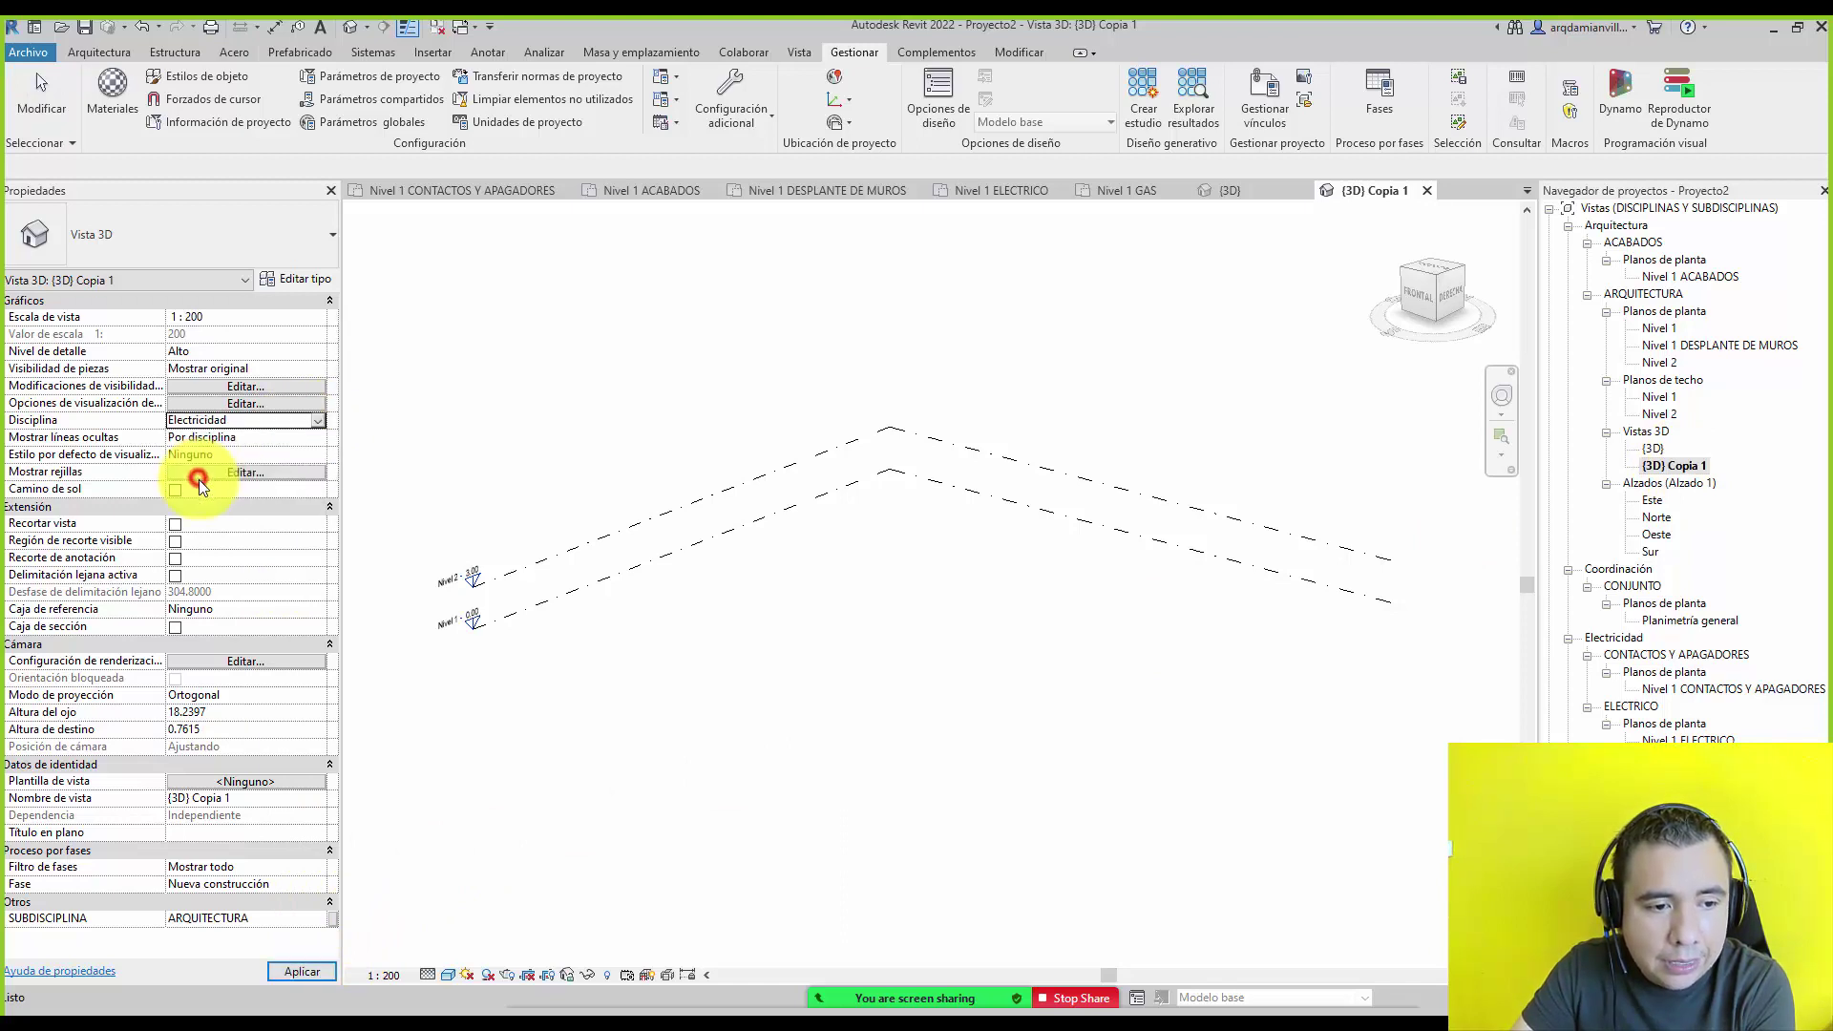
left_click(315, 922)
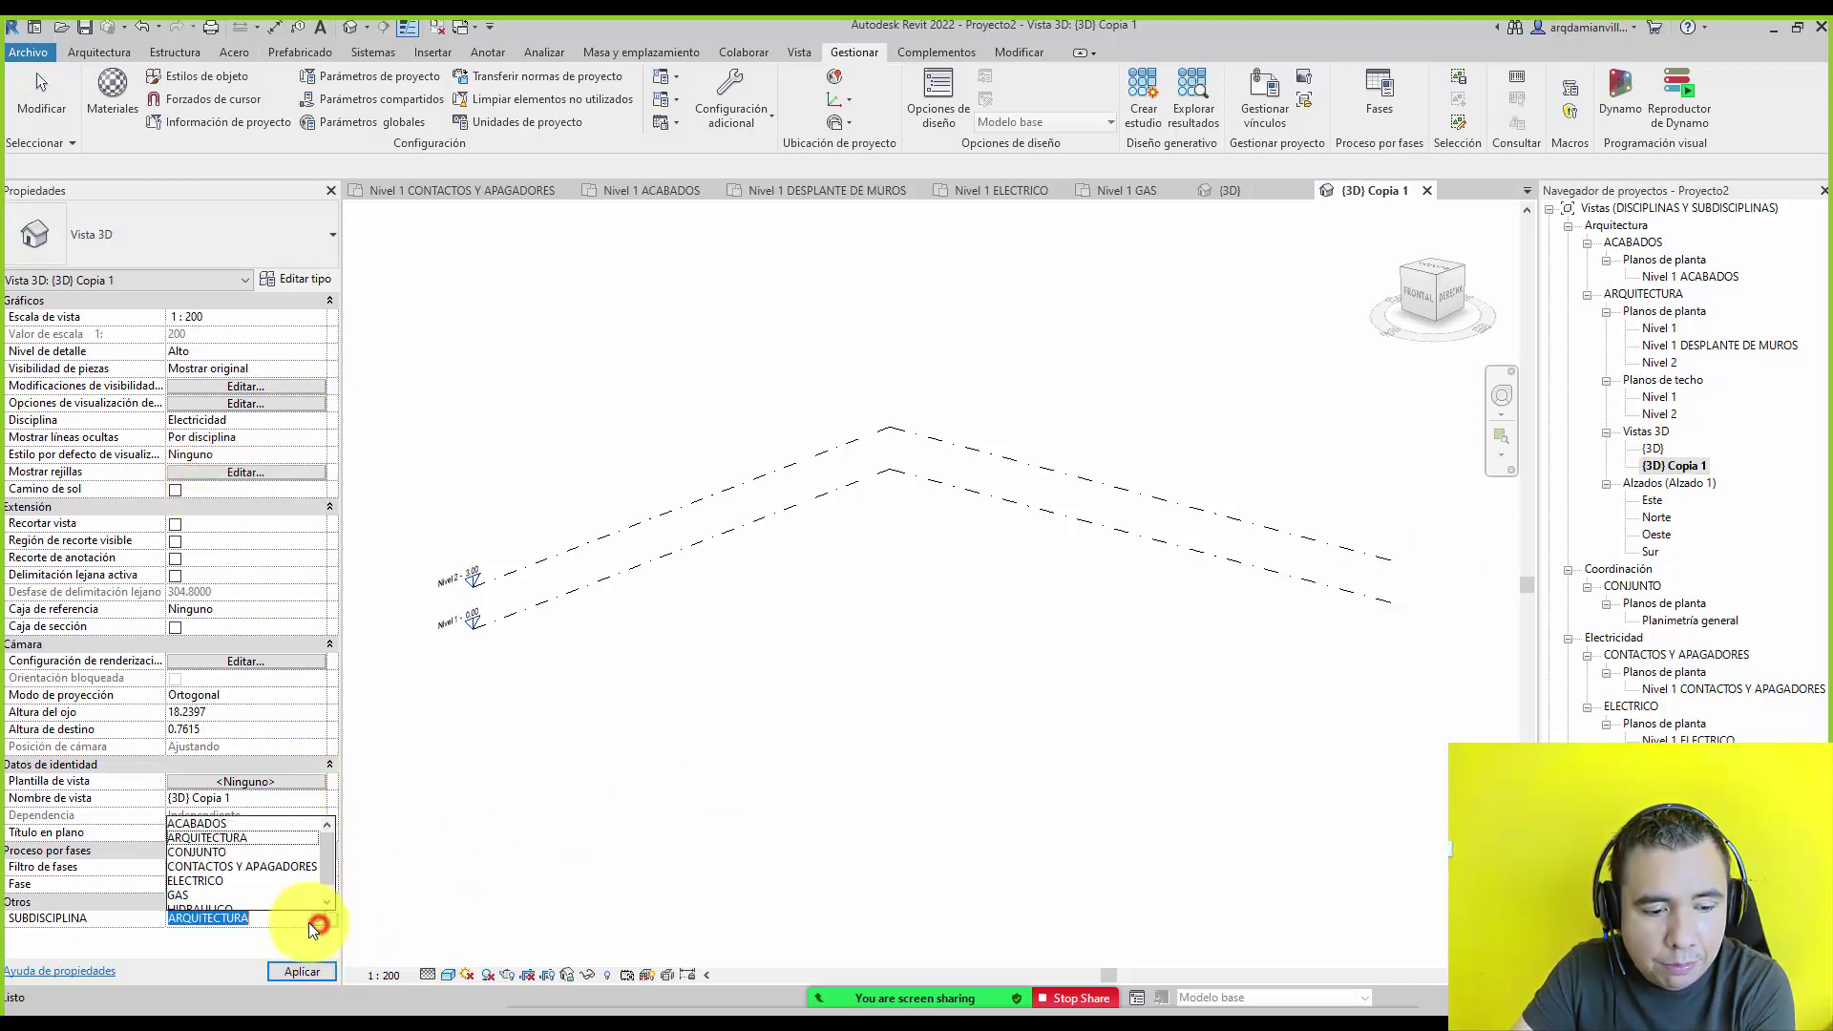
left_click(218, 880)
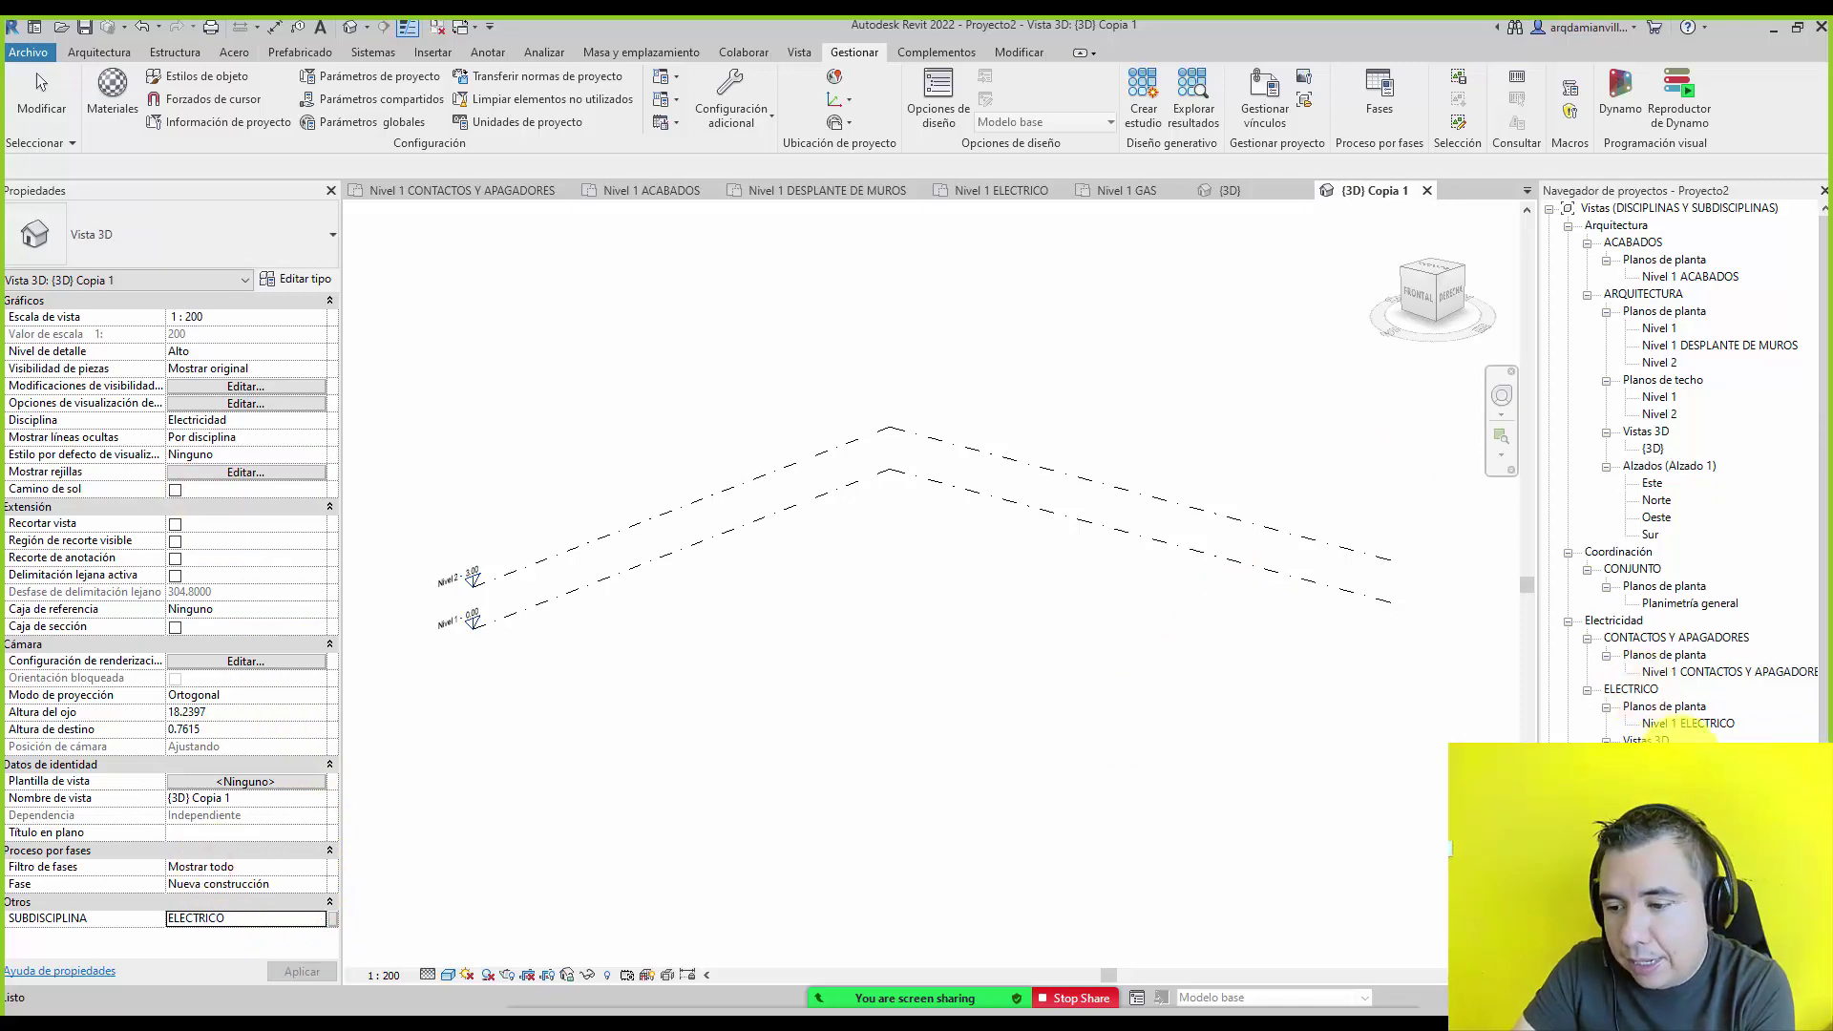
Rename the copied 3D view to 3D ELECTRICIDAD.
right_click(1688, 724)
left_click(1652, 604)
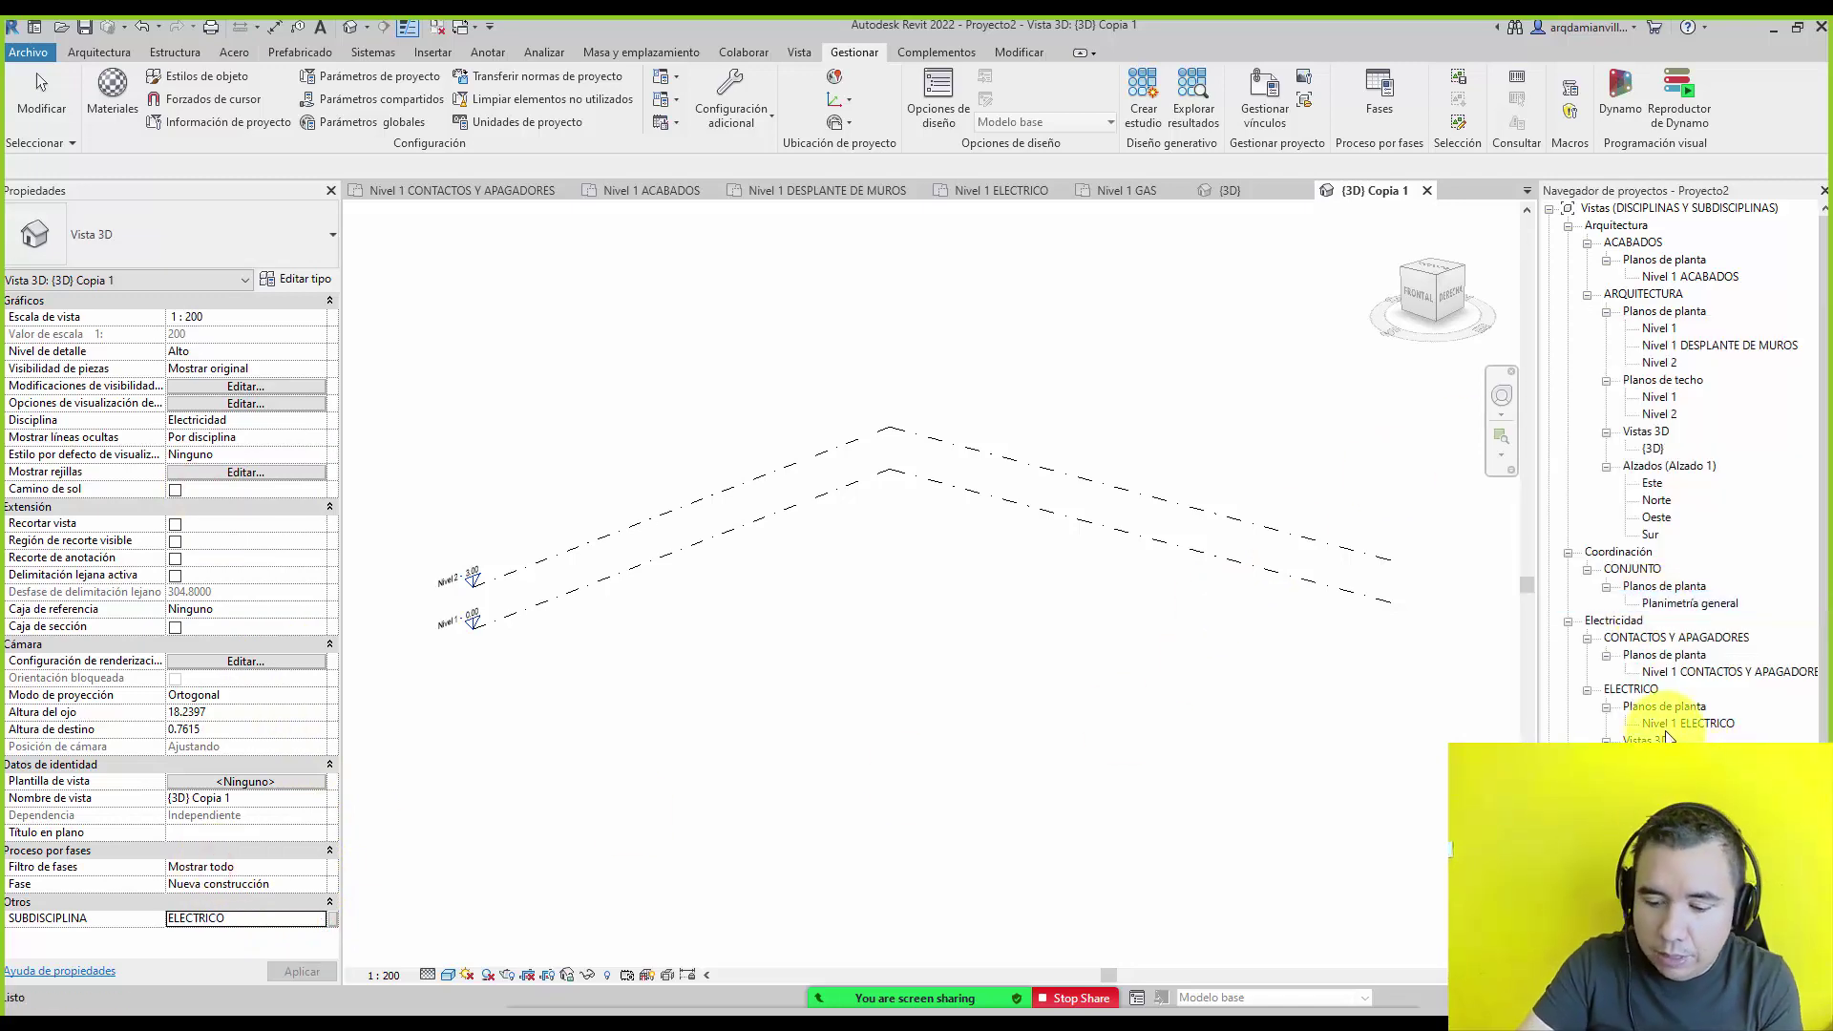
key("Return")
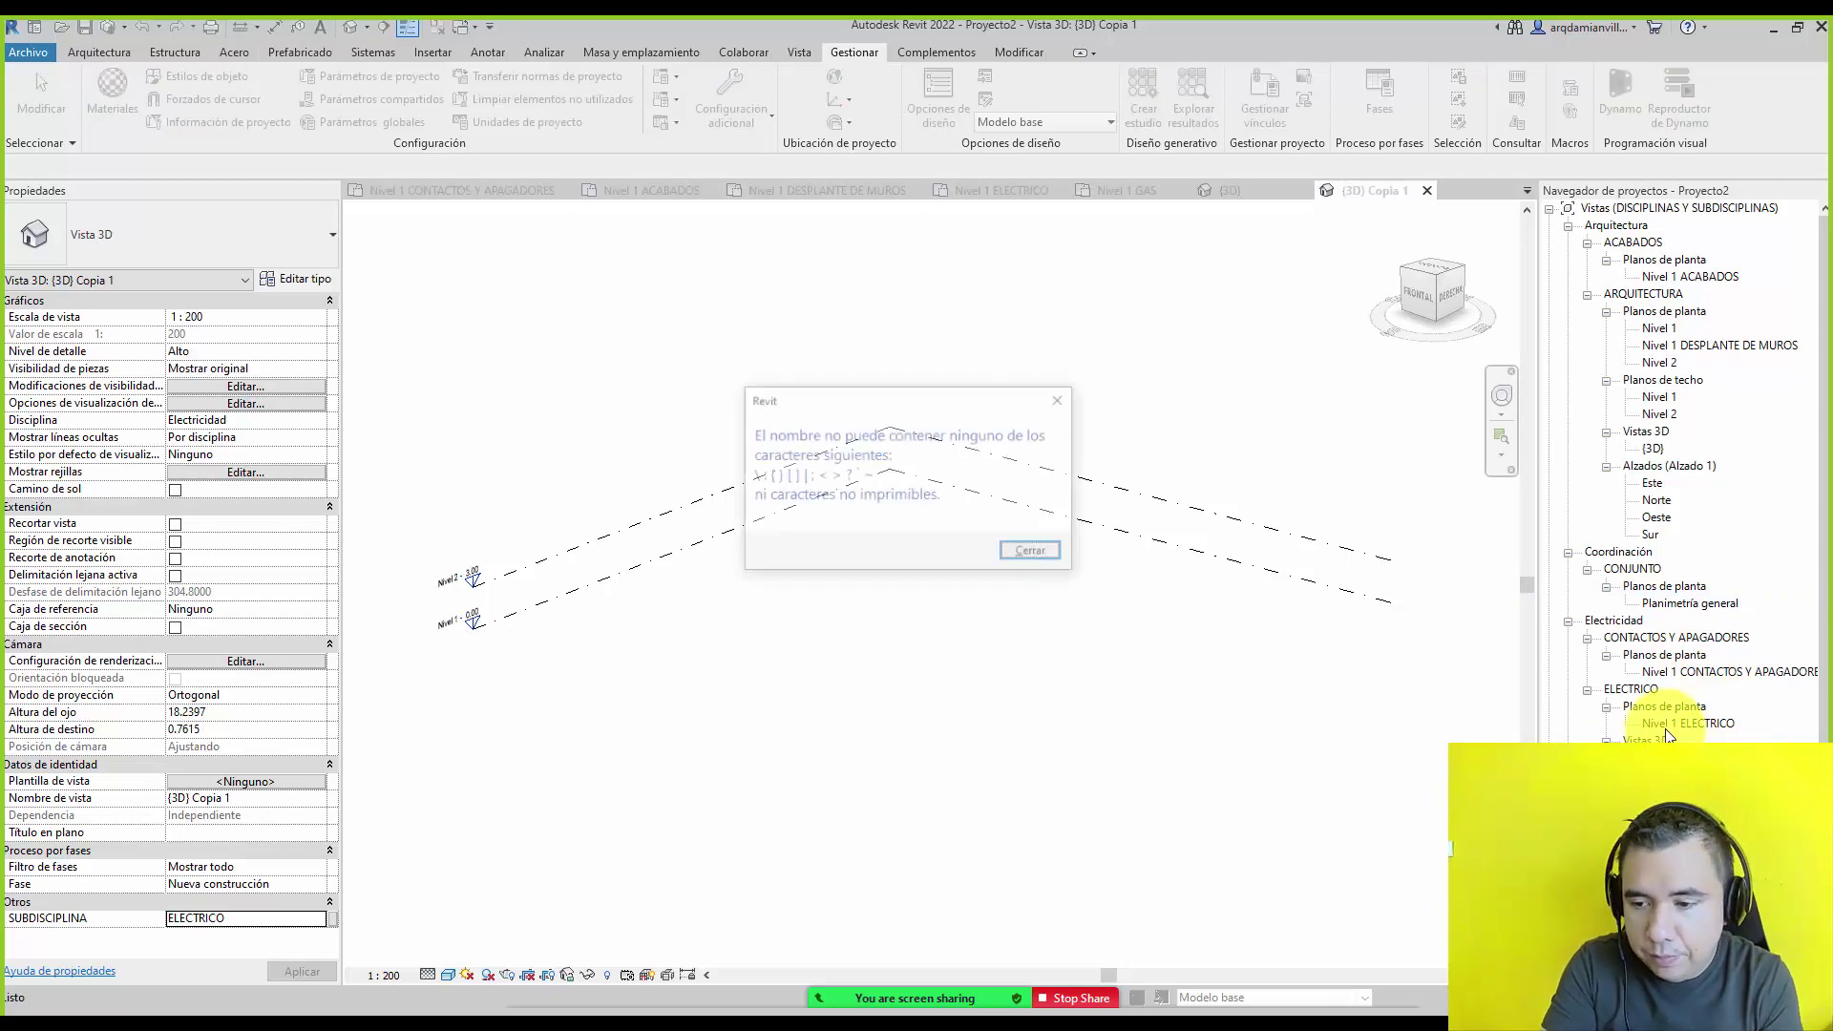
left_click(1031, 552)
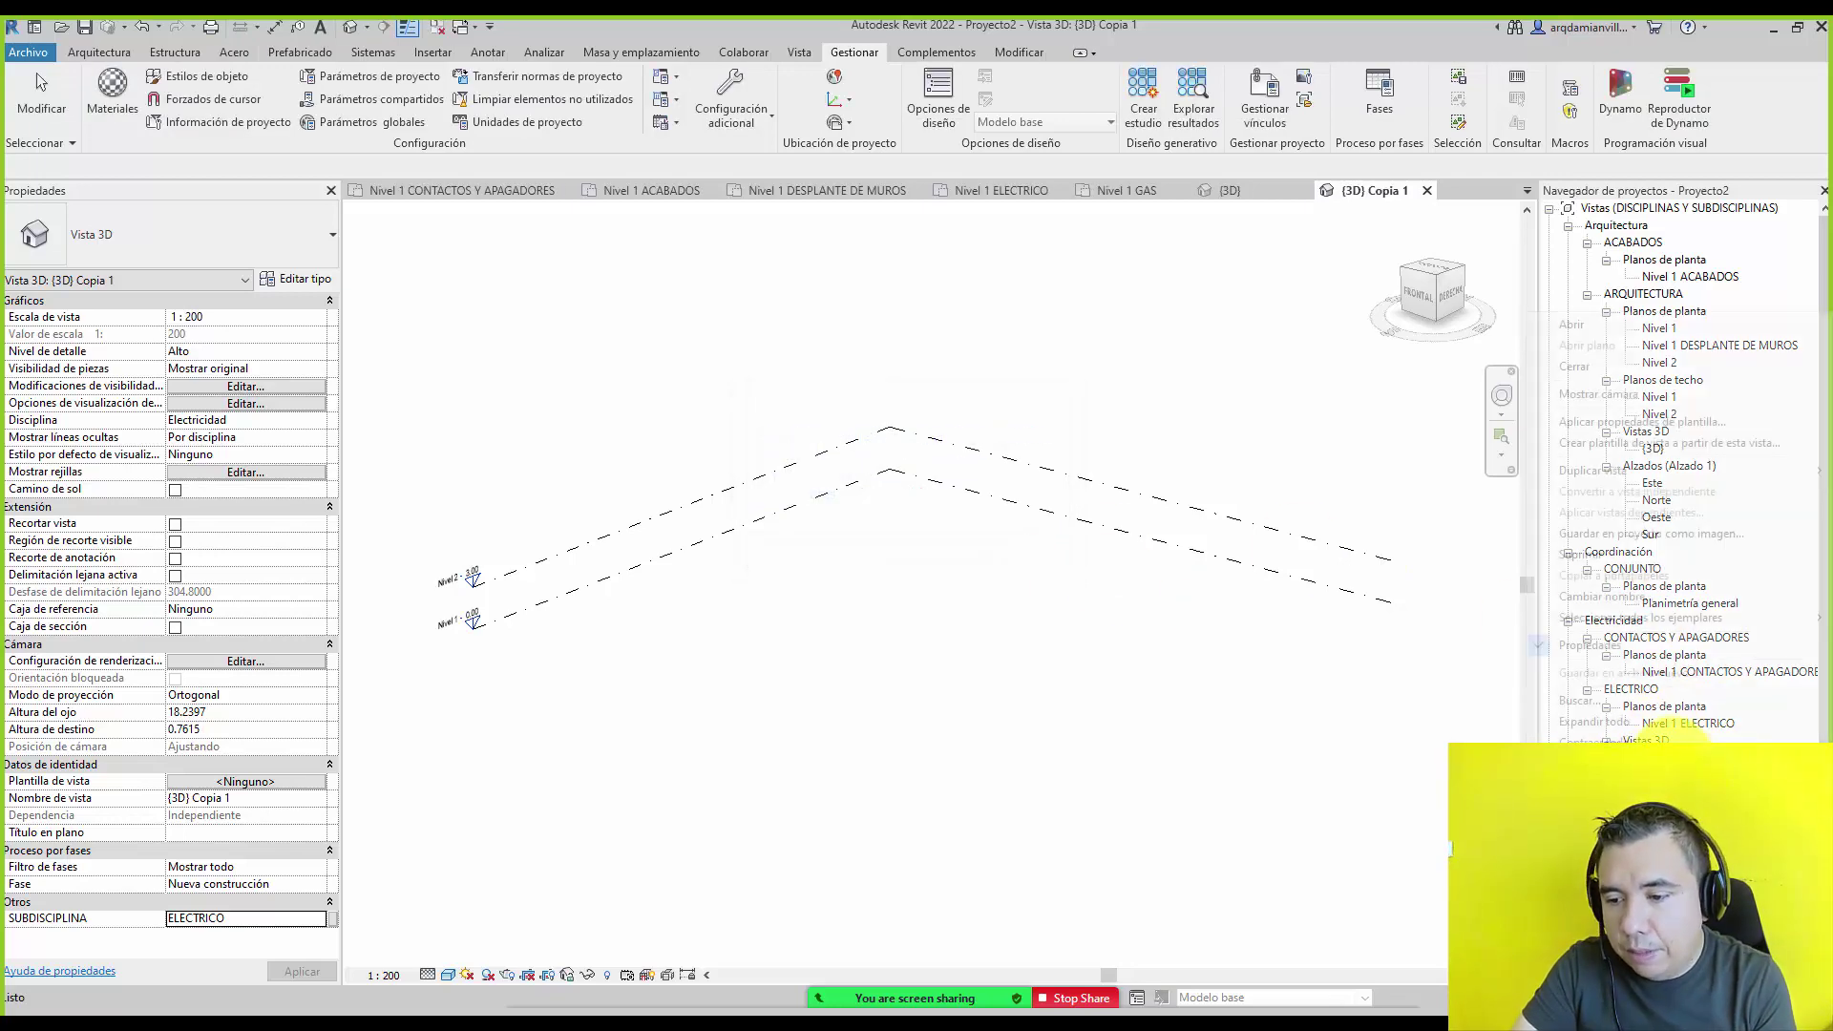
left_click(1619, 628)
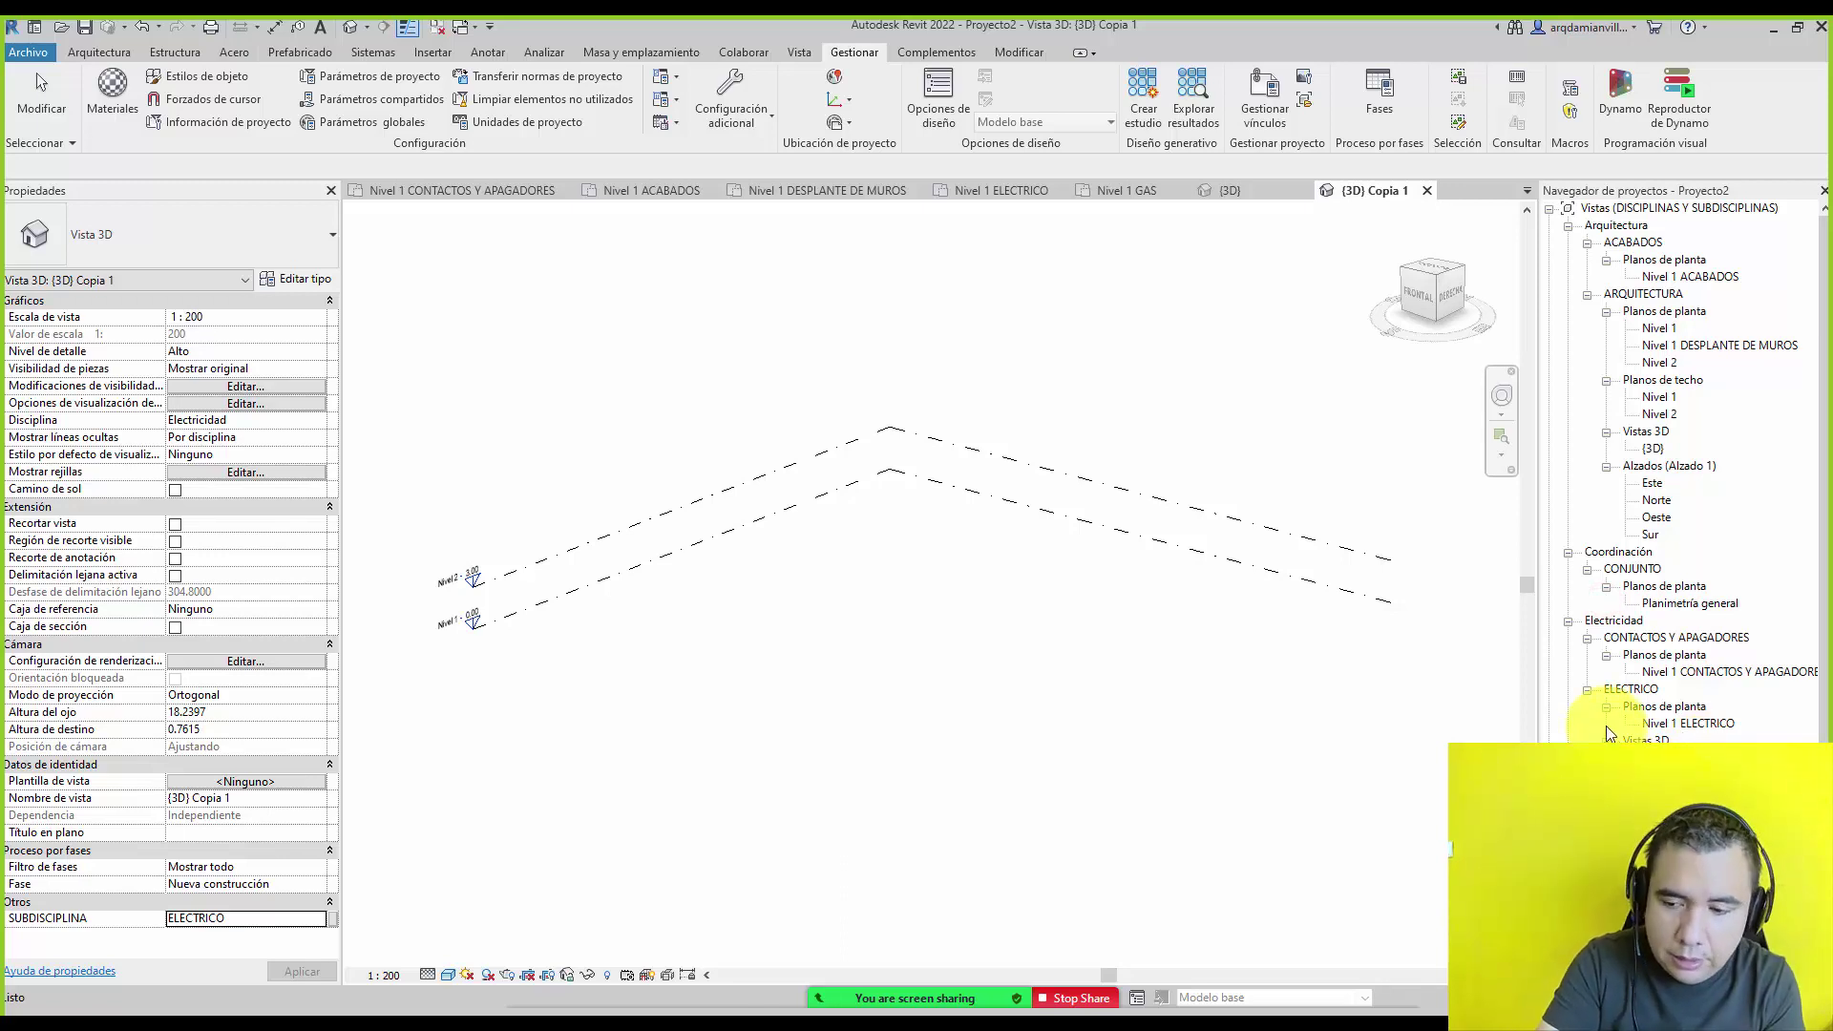
key("Return")
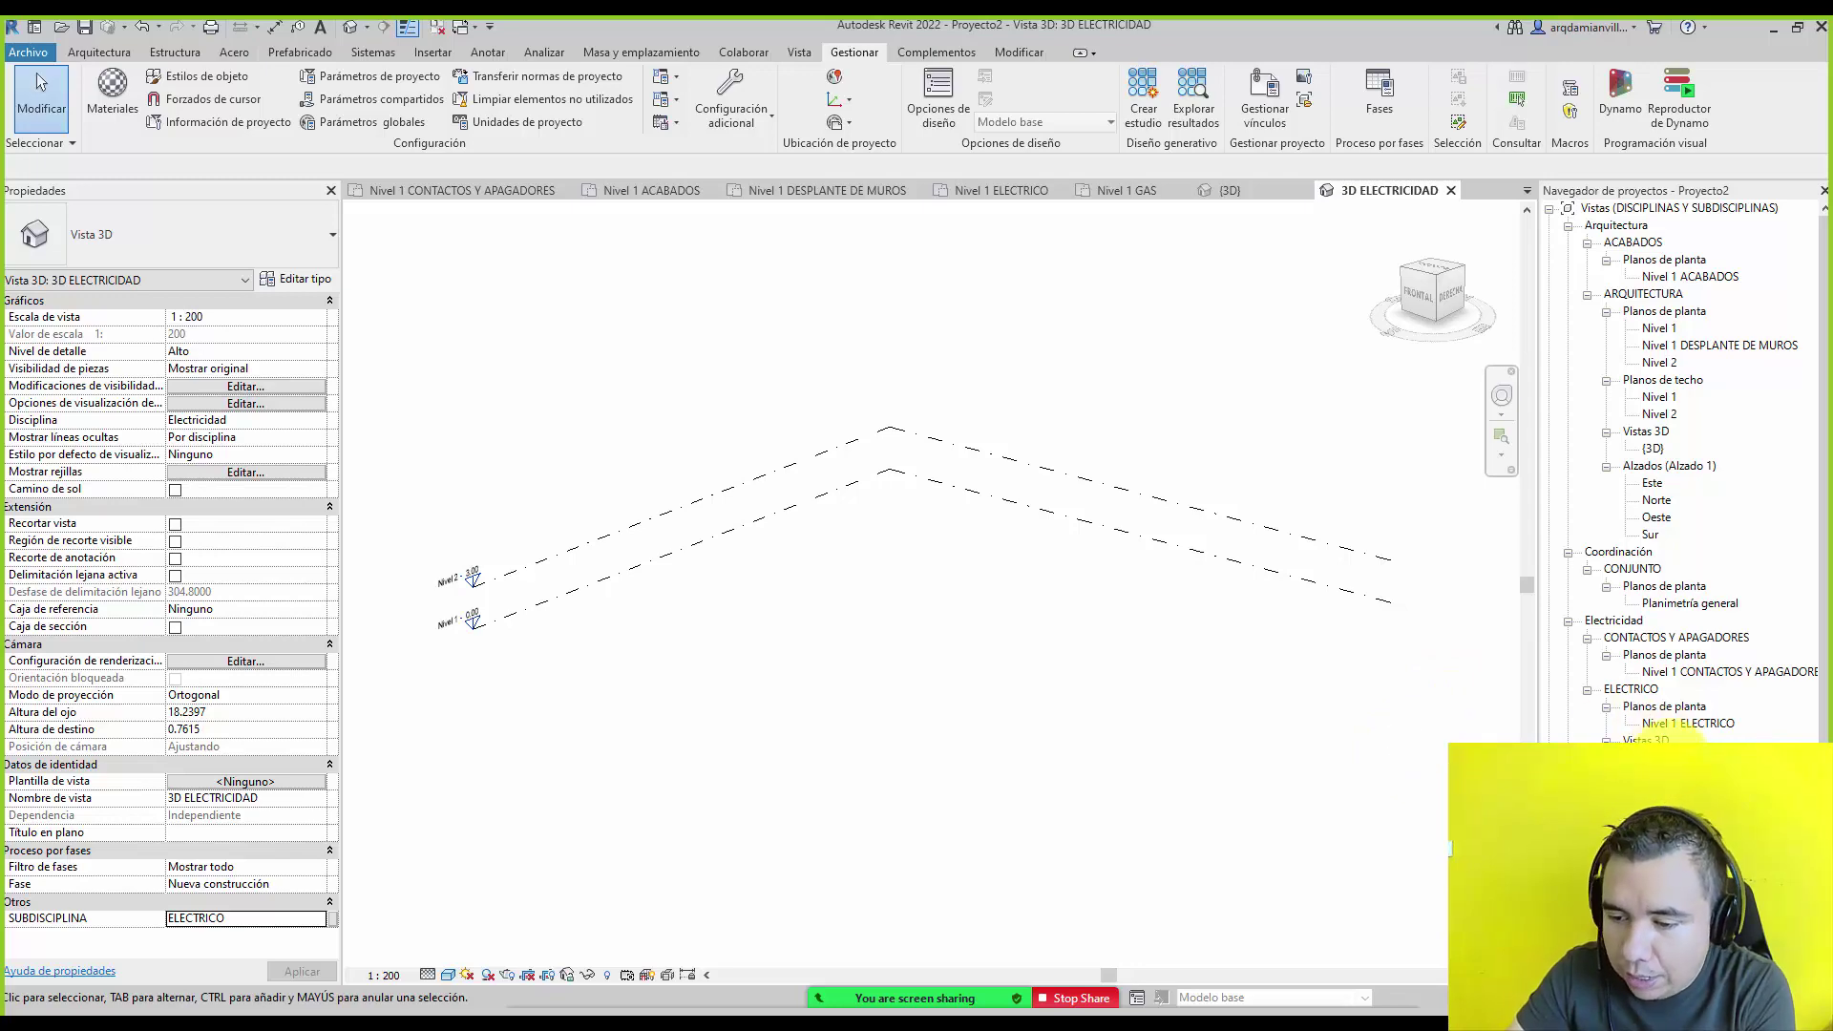
Duplicate 3D ELECTRICIDAD with details and set the copy to Fontanería, subdiscipline HIDRAULICO.
right_click(1709, 726)
mouse_move(1593, 472)
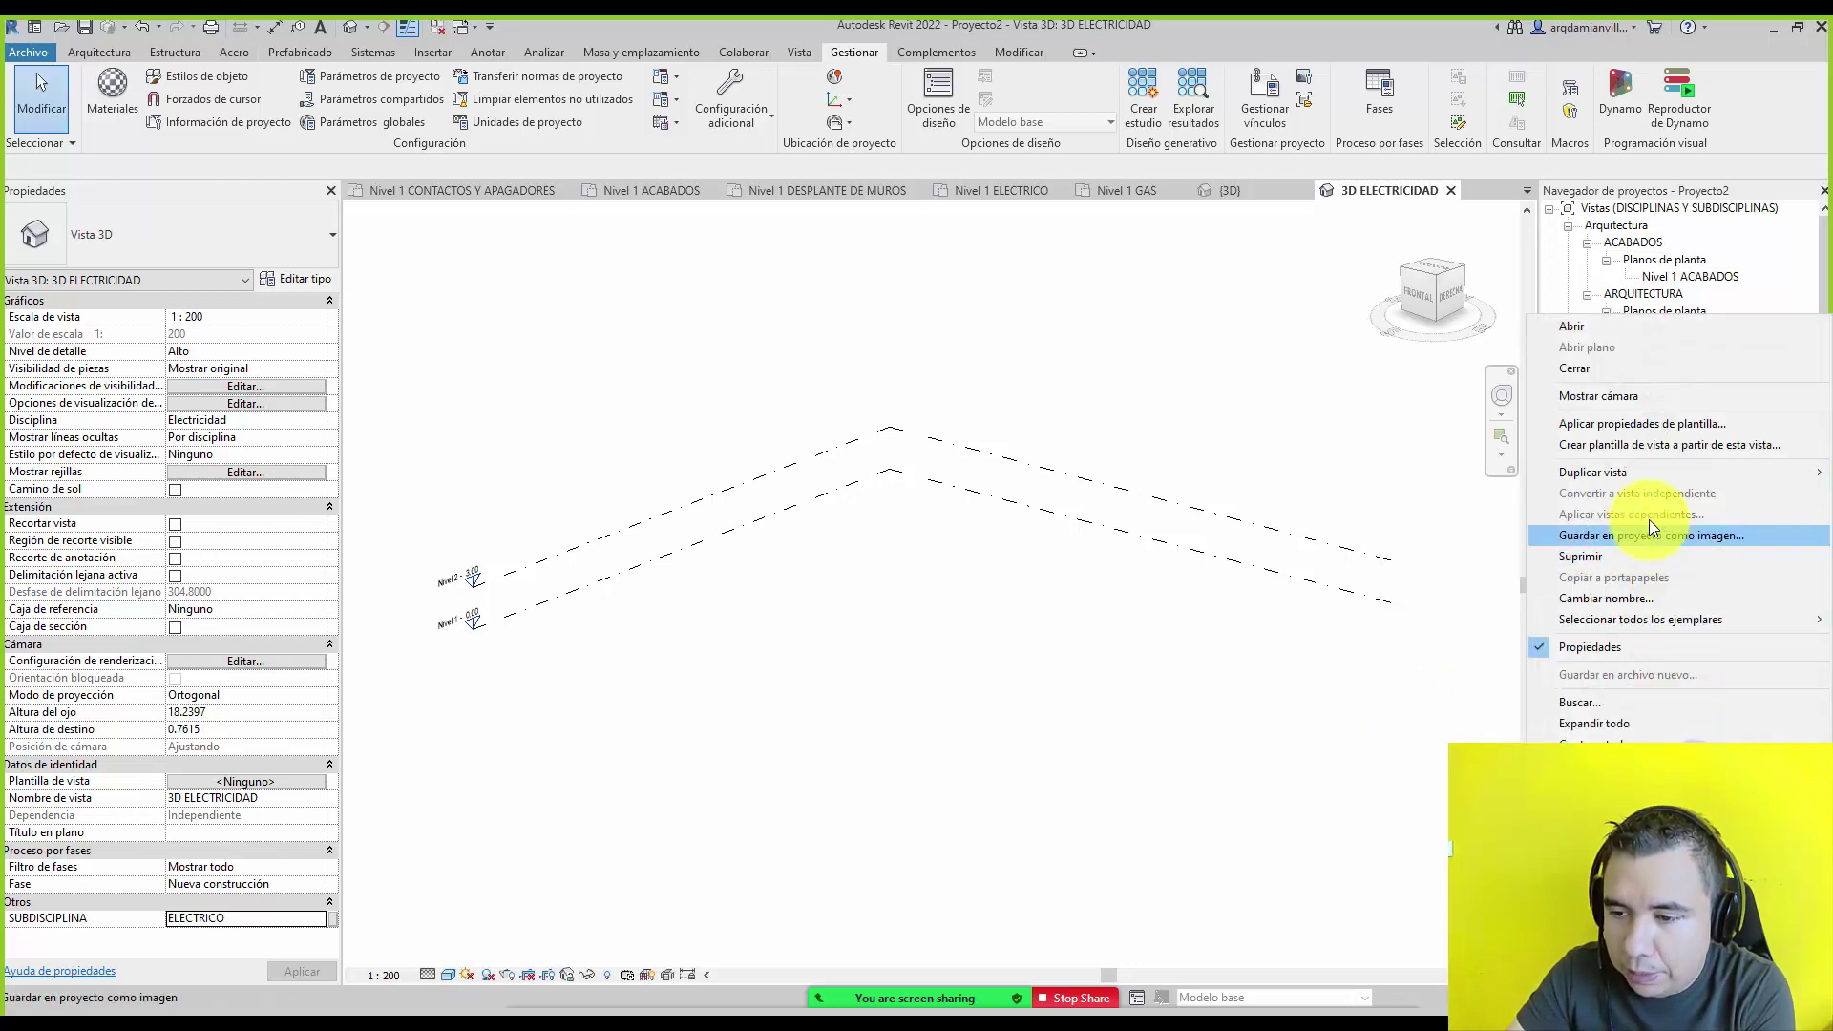
left_click(1482, 497)
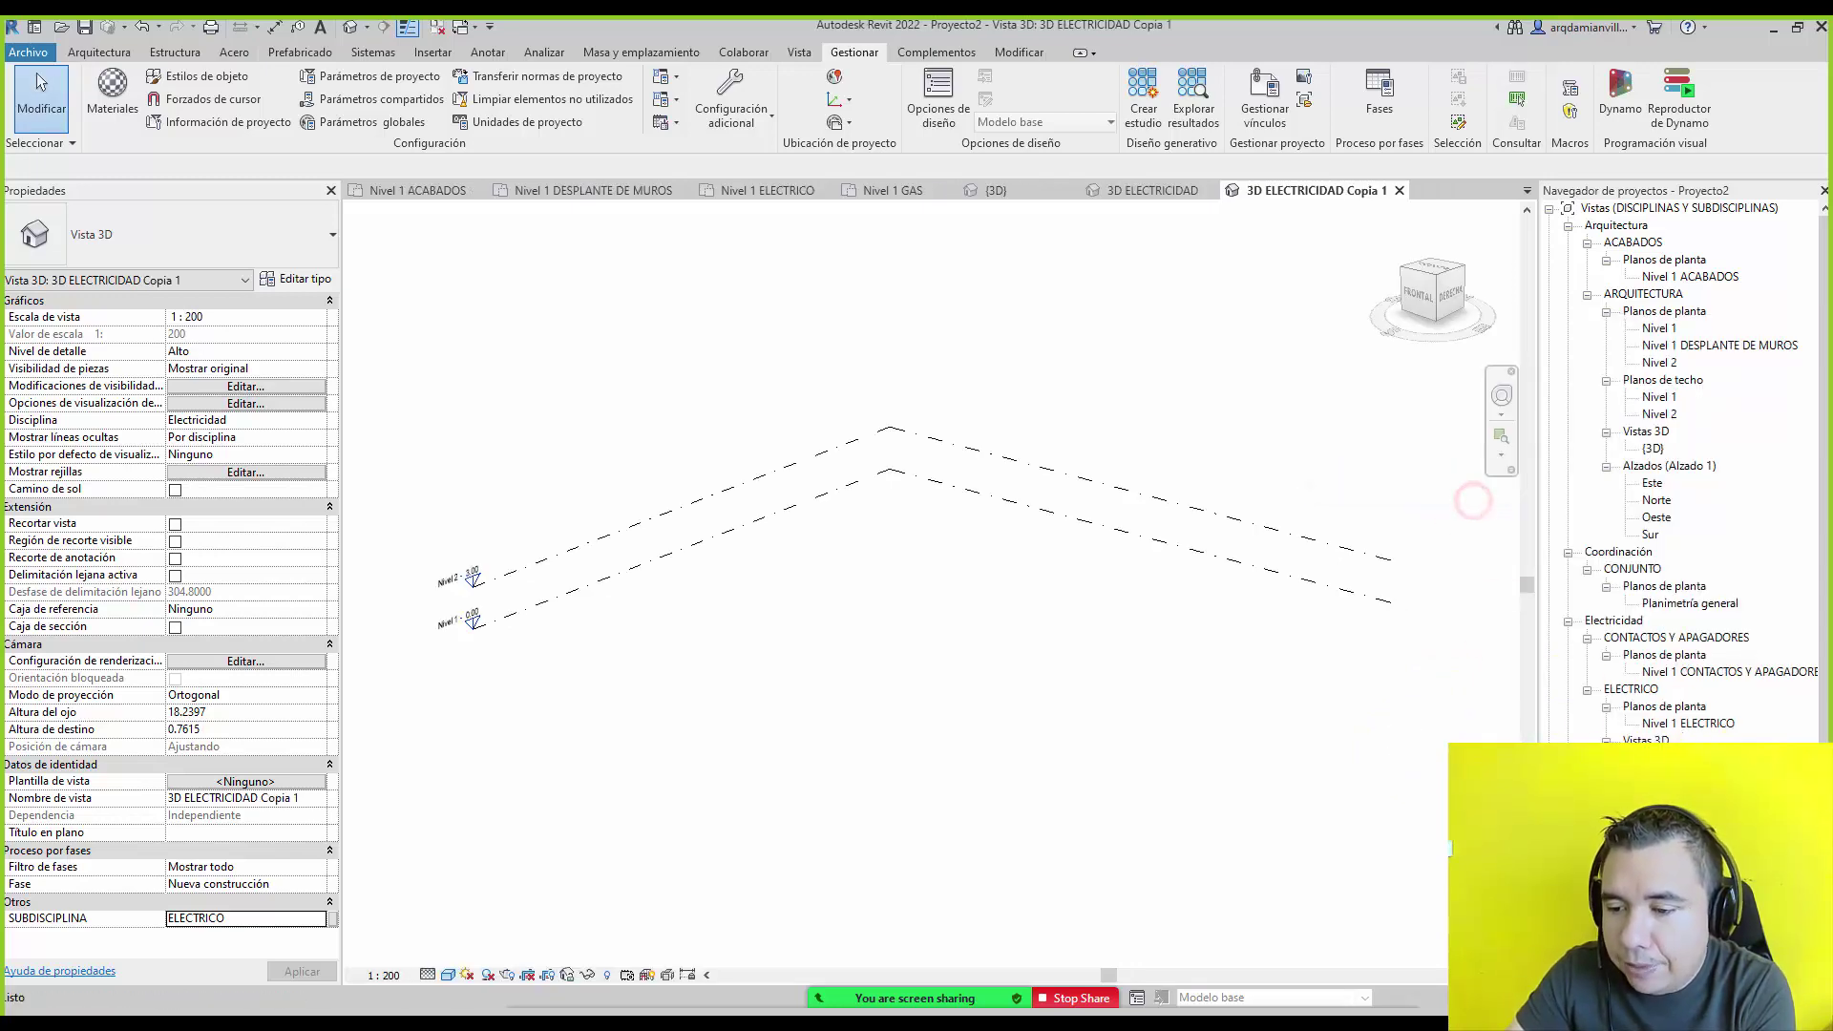
left_click(314, 421)
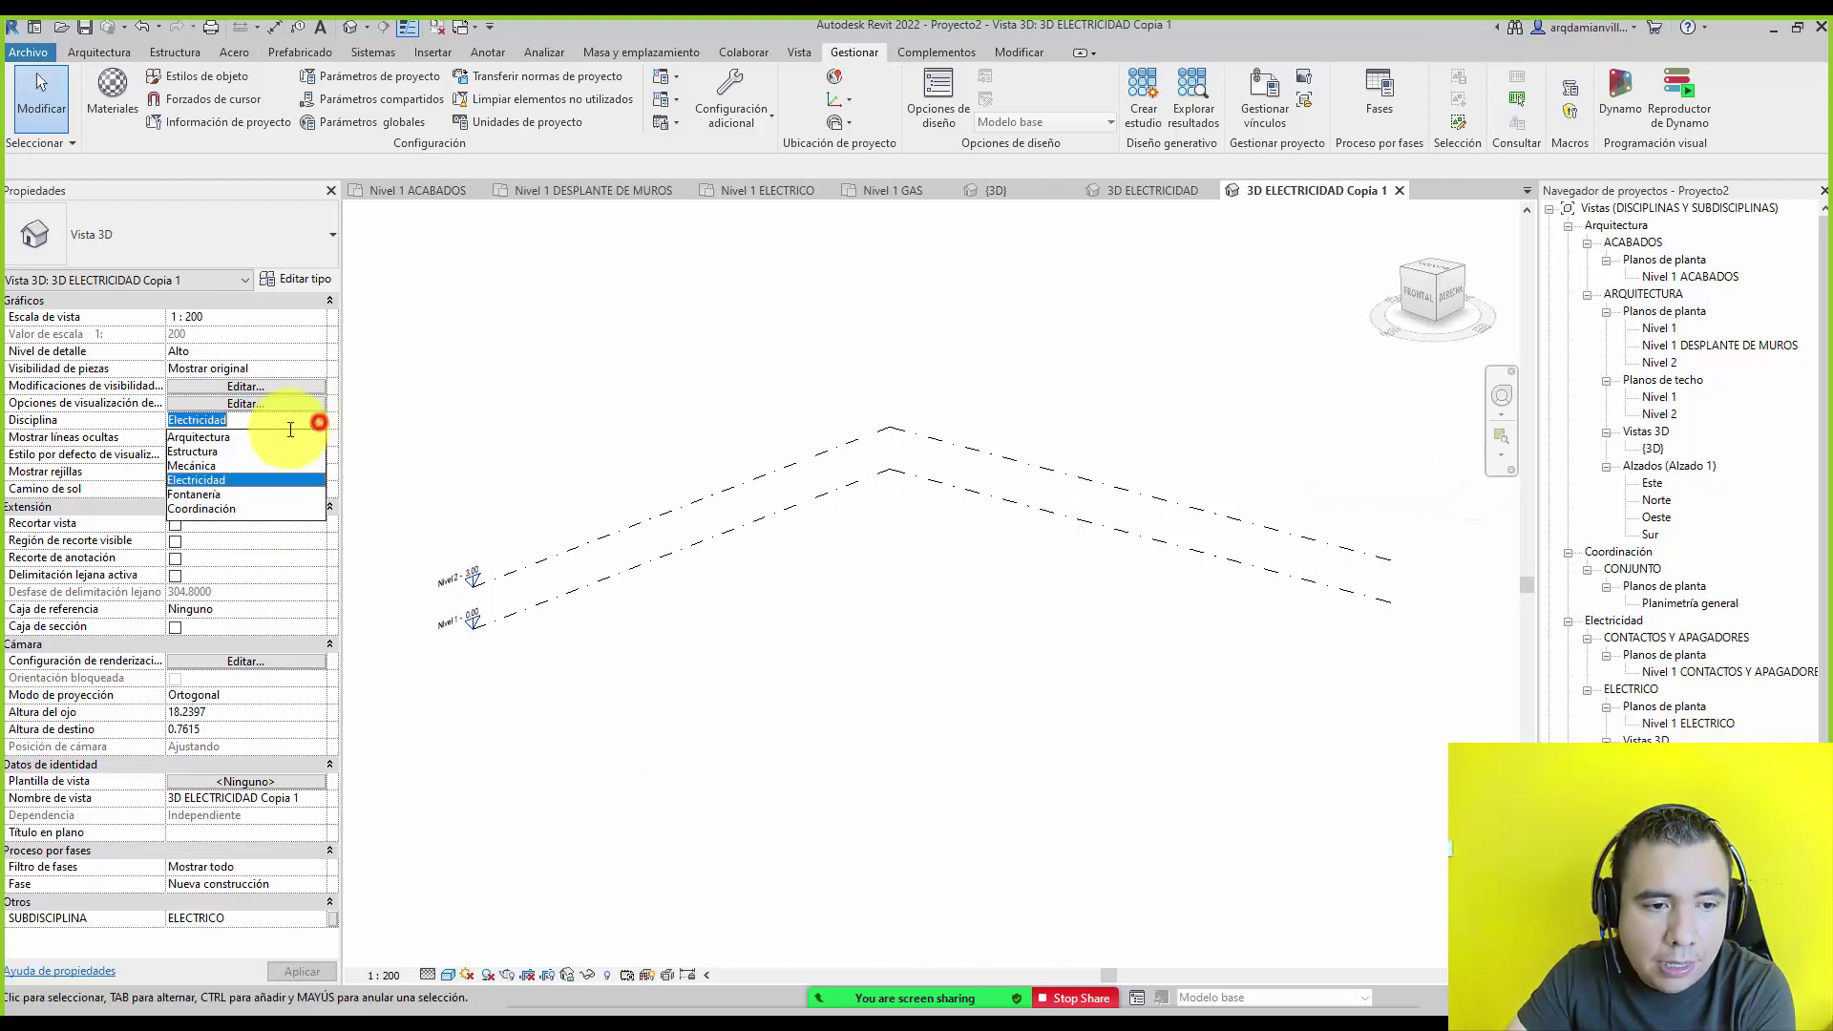
left_click(193, 495)
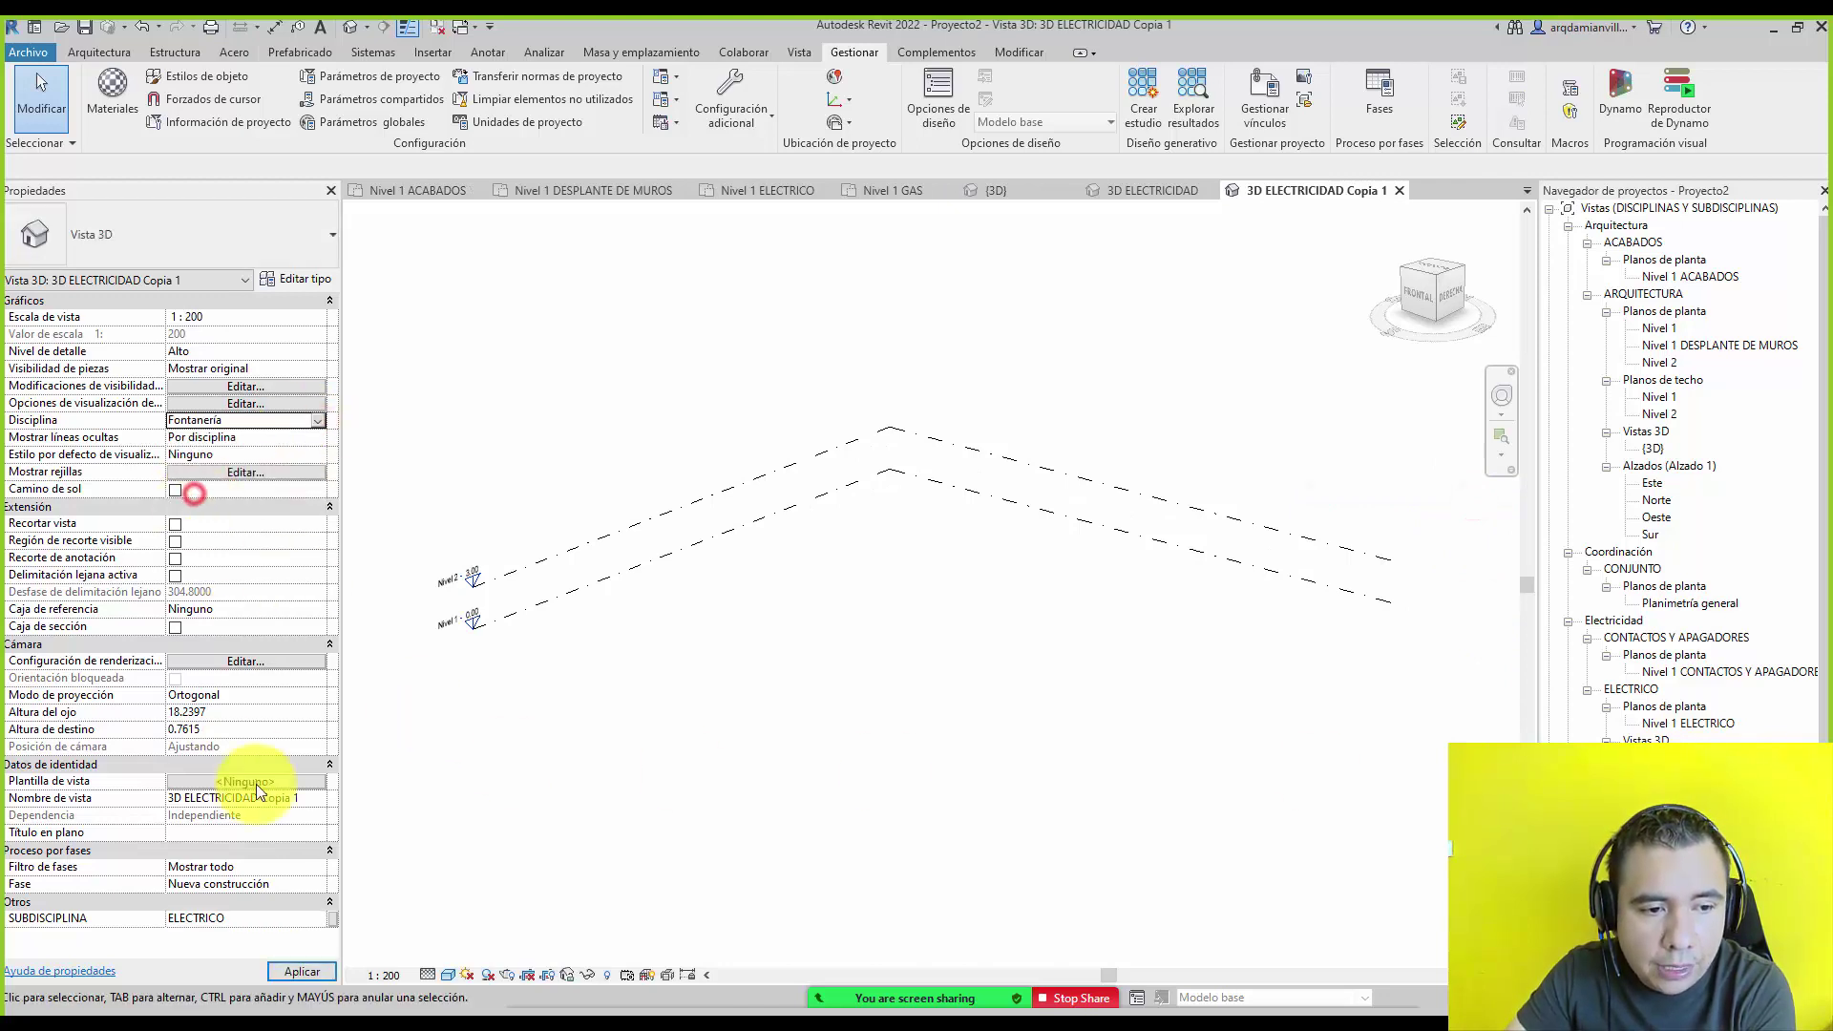
left_click(318, 919)
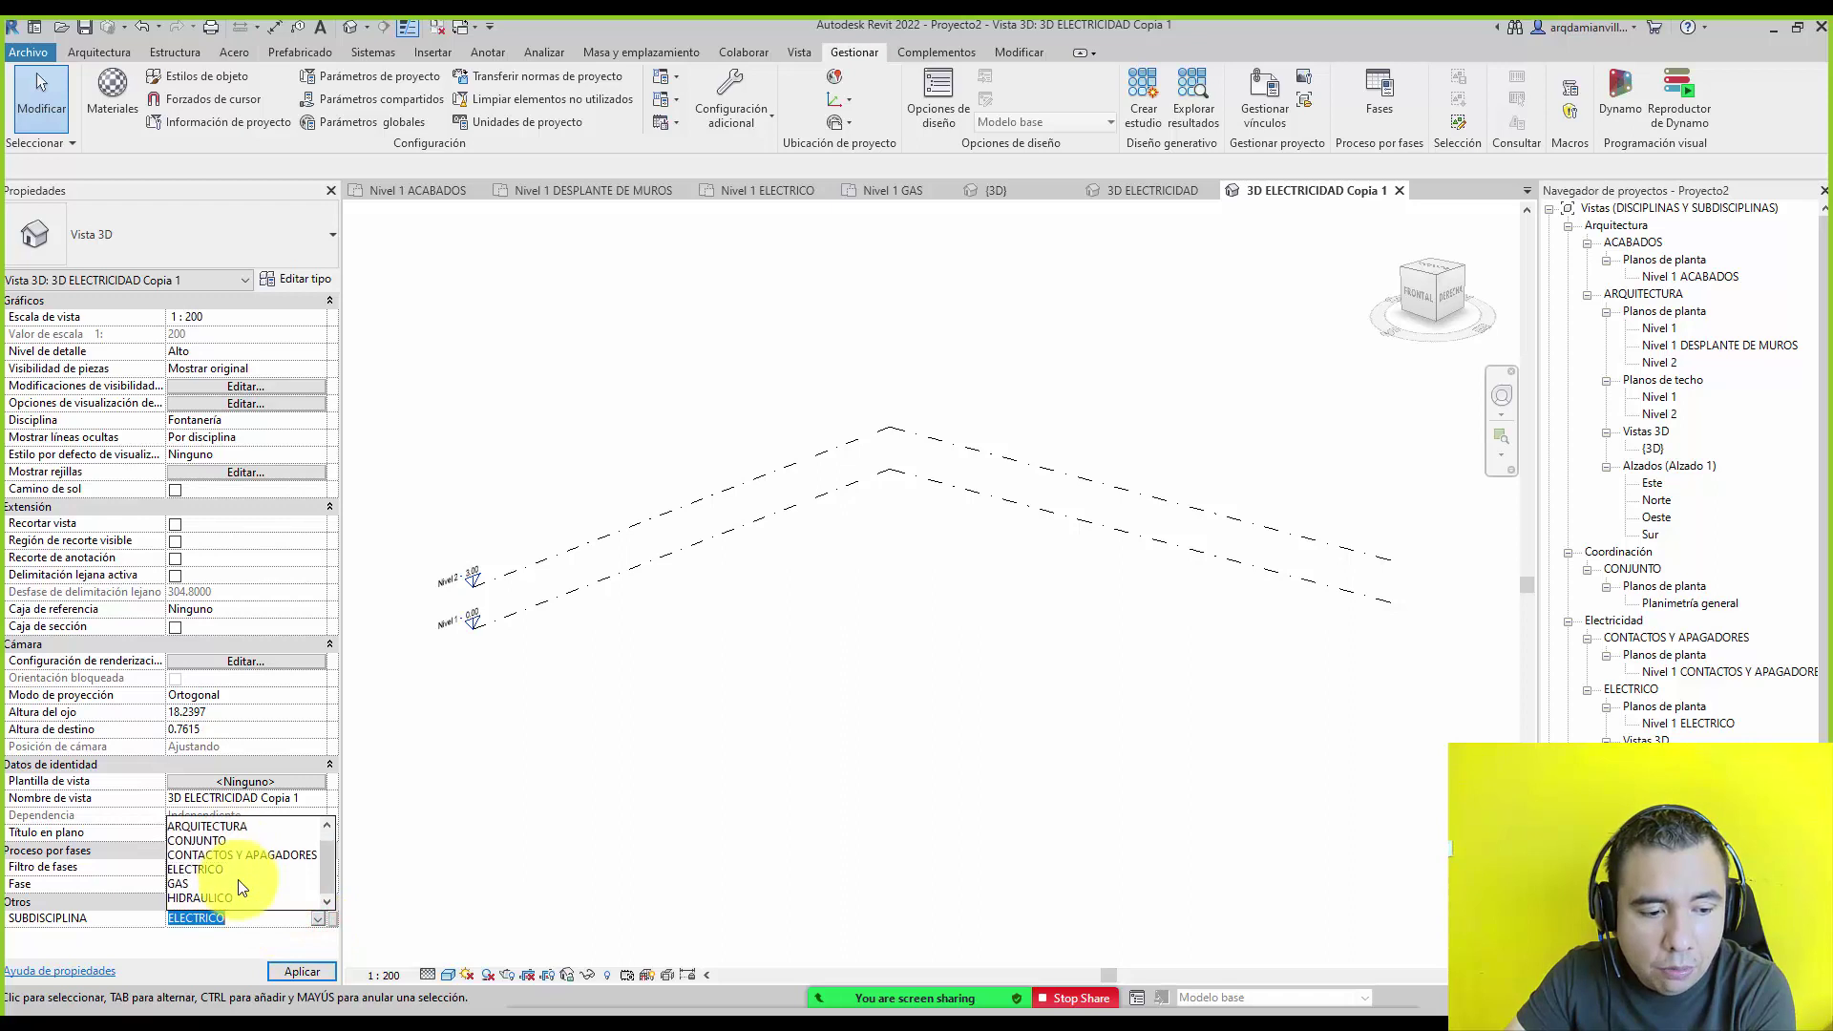
scroll(238, 879, "down", 1)
left_click(232, 895)
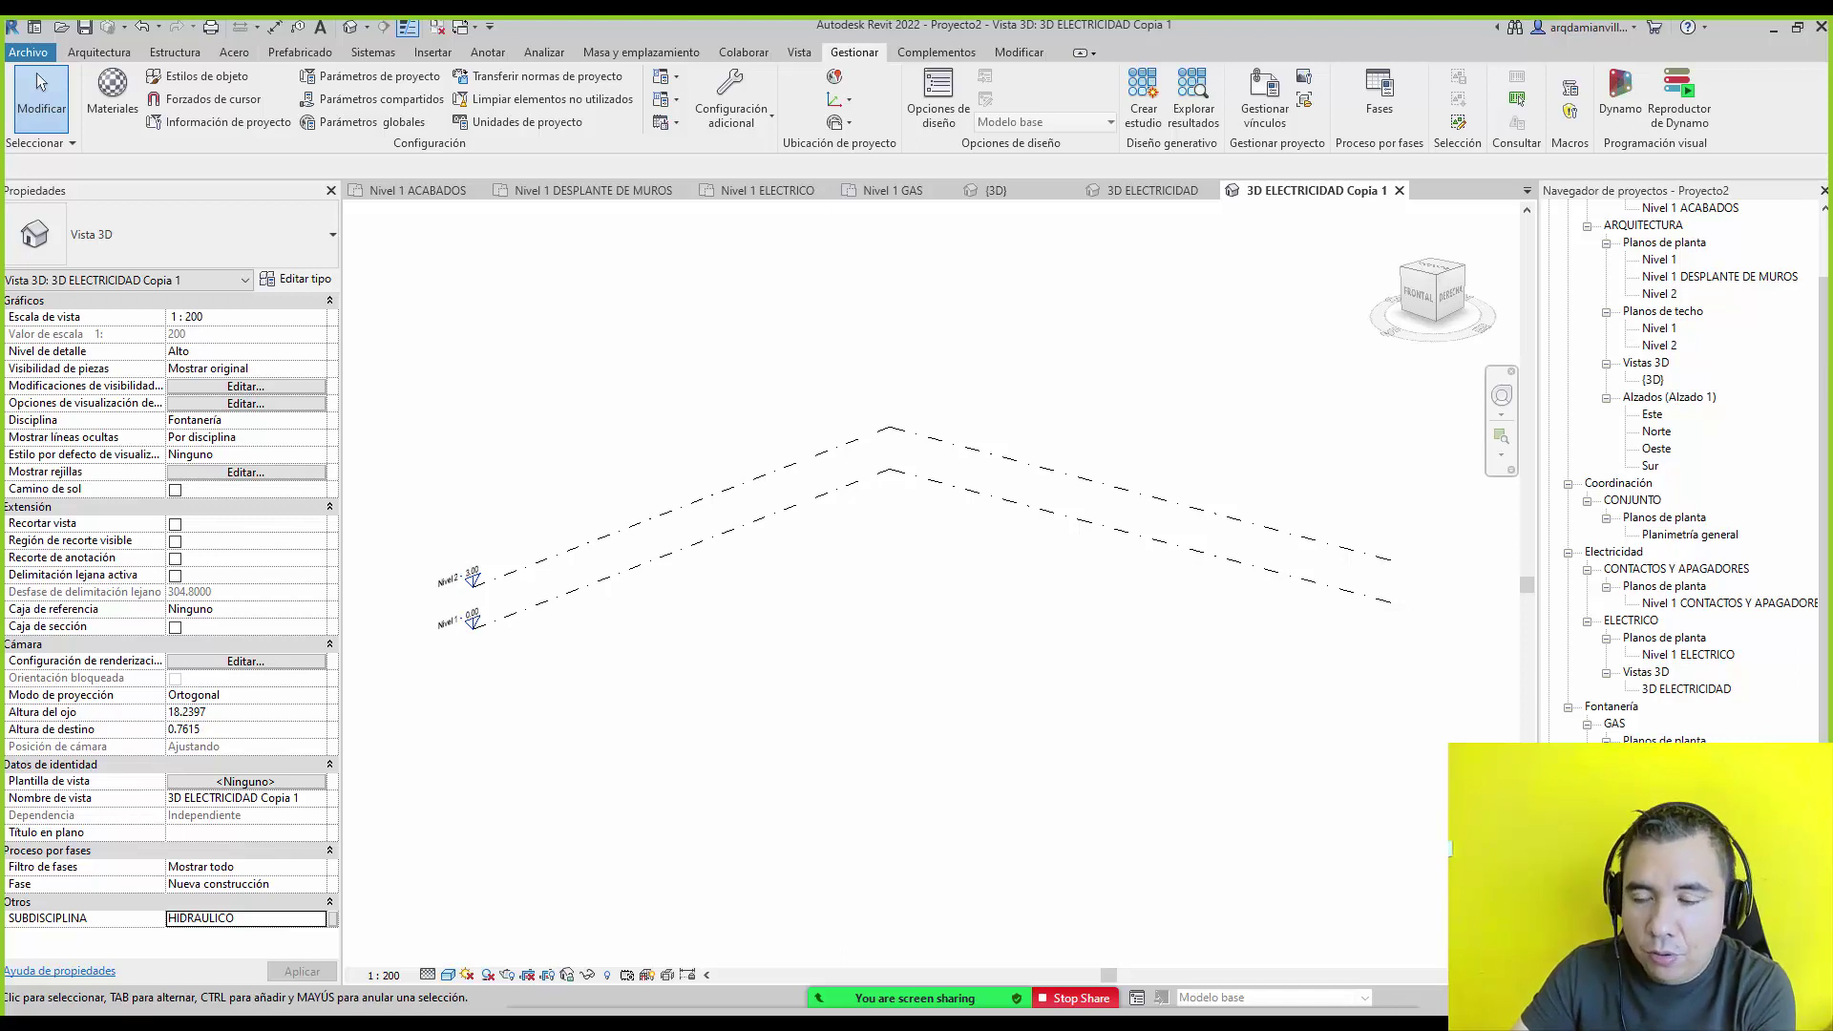
scroll(1704, 718, "up", 2)
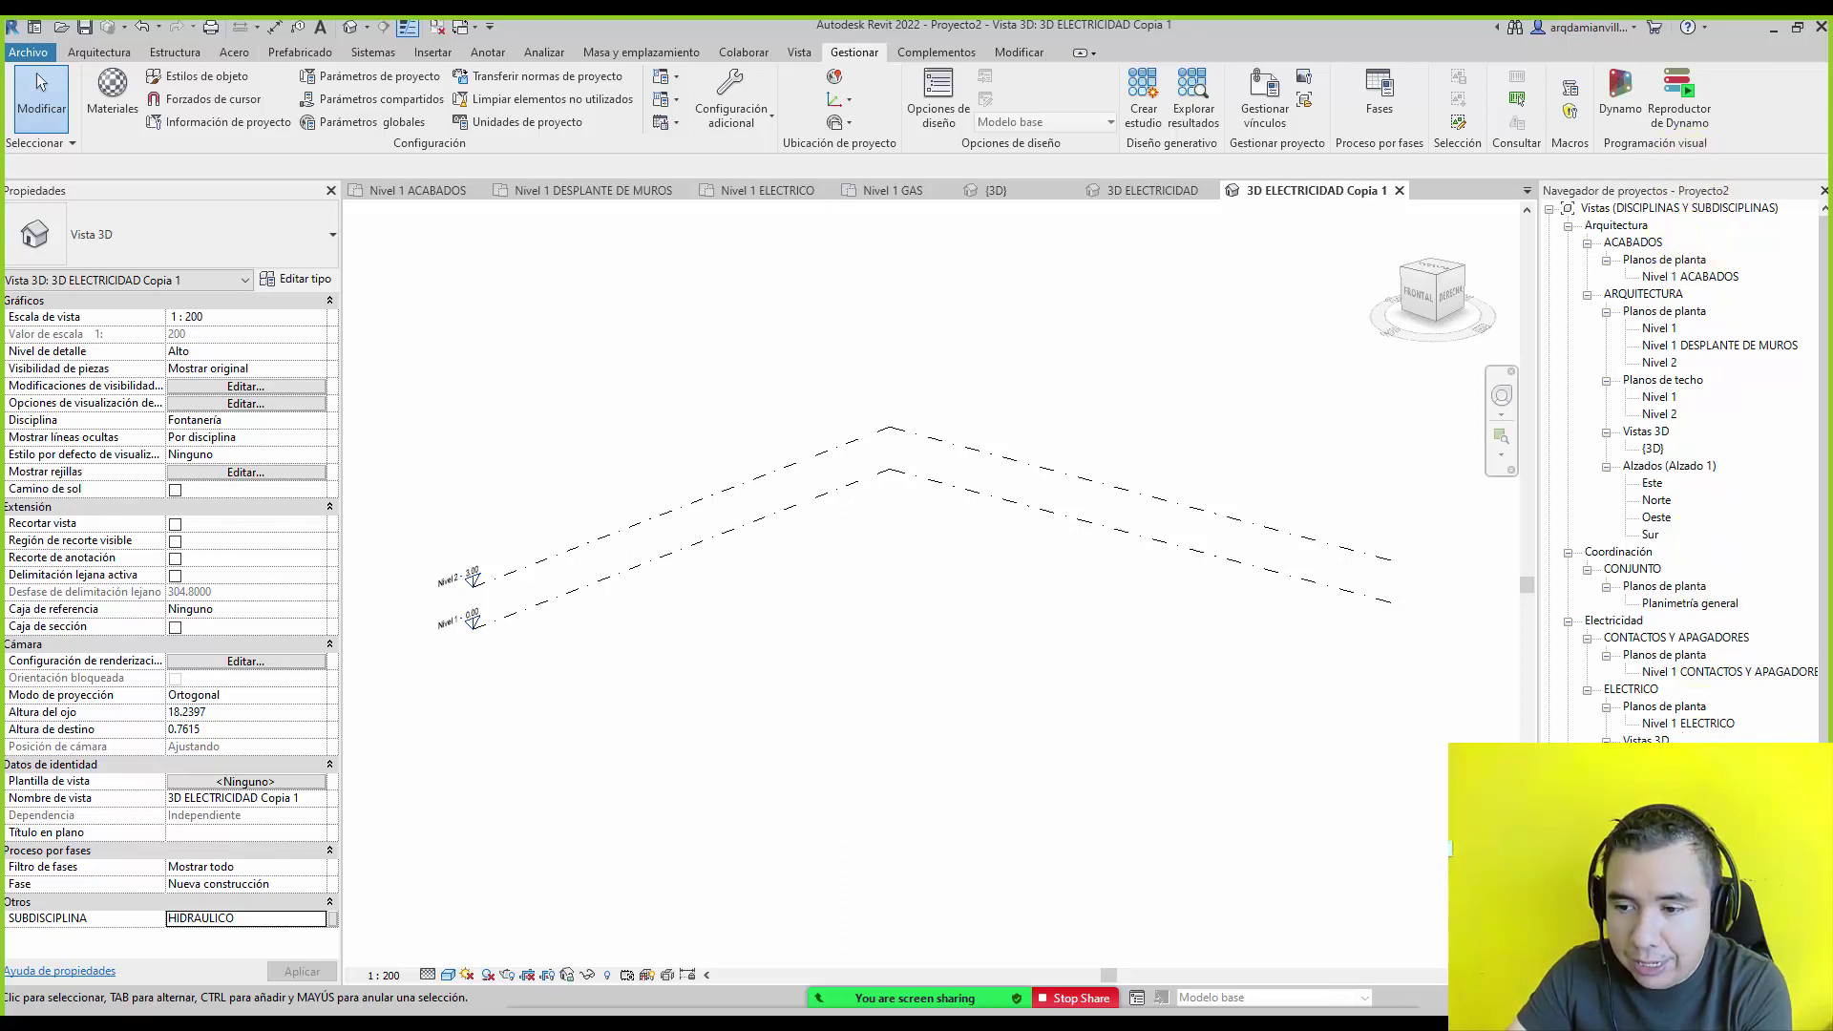
scroll(1686, 468, "down", 2)
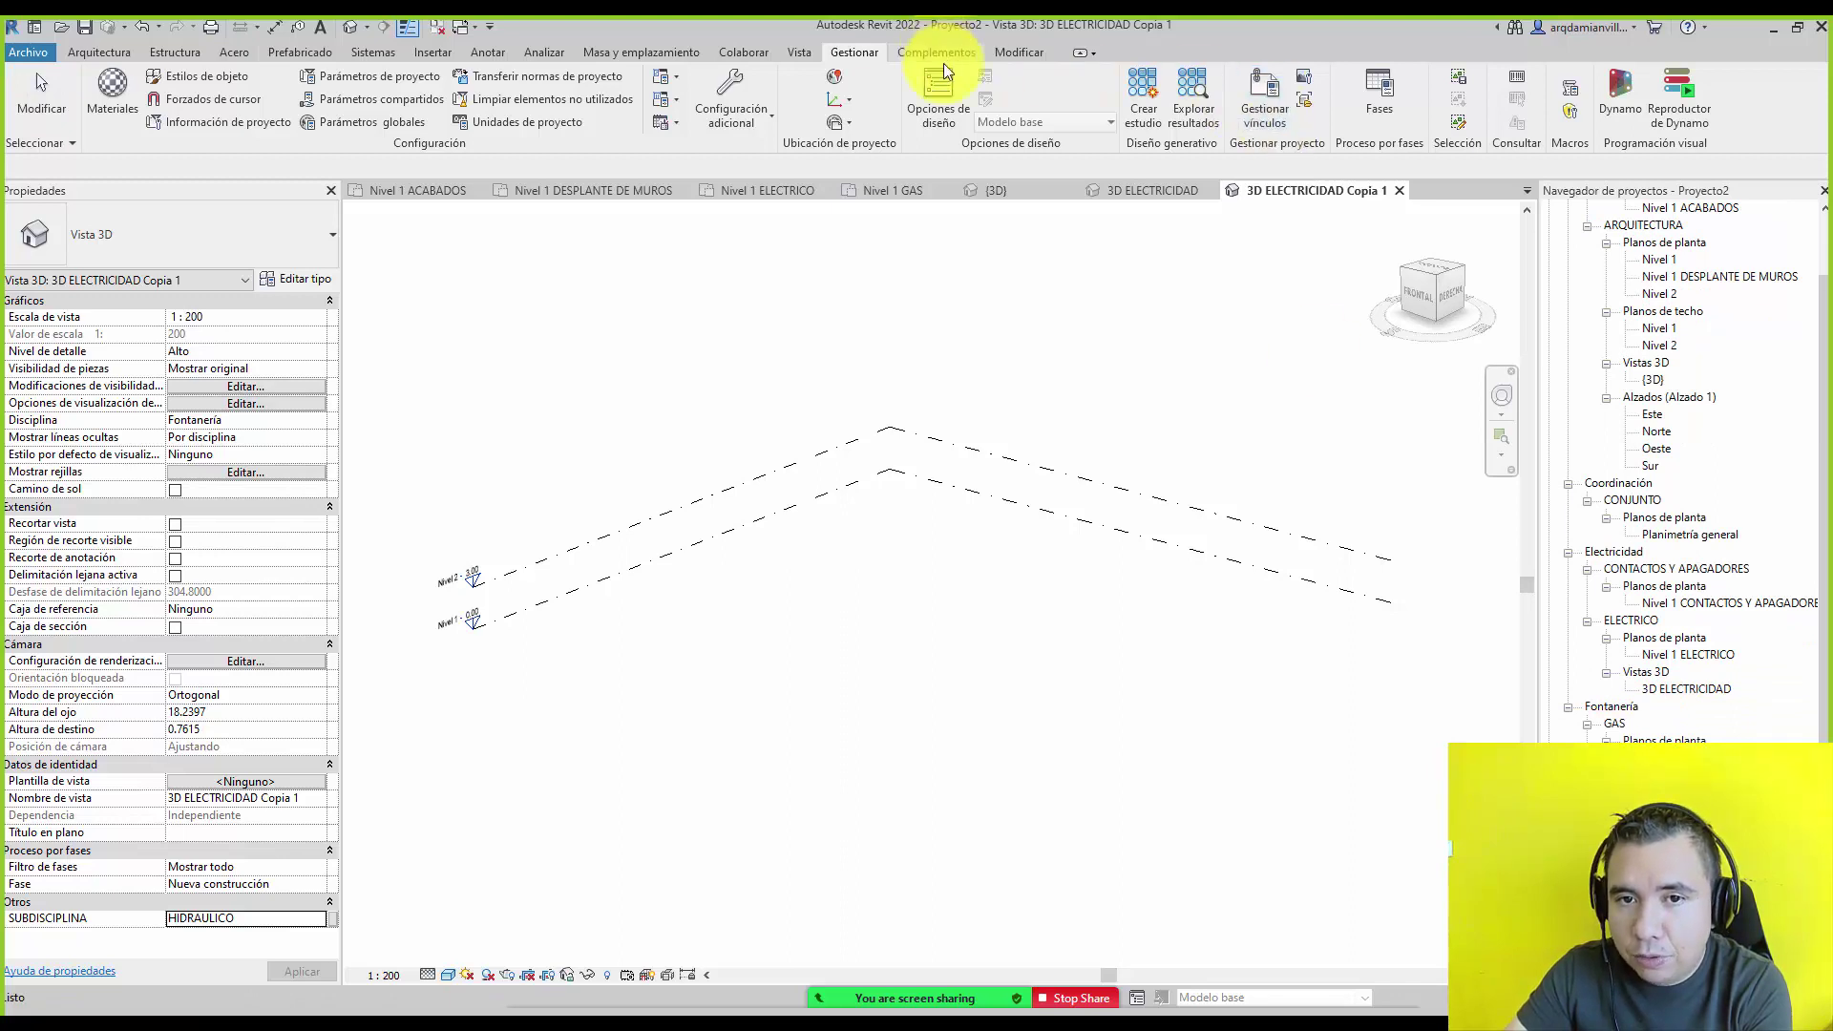
scroll(1662, 212, "up", 2)
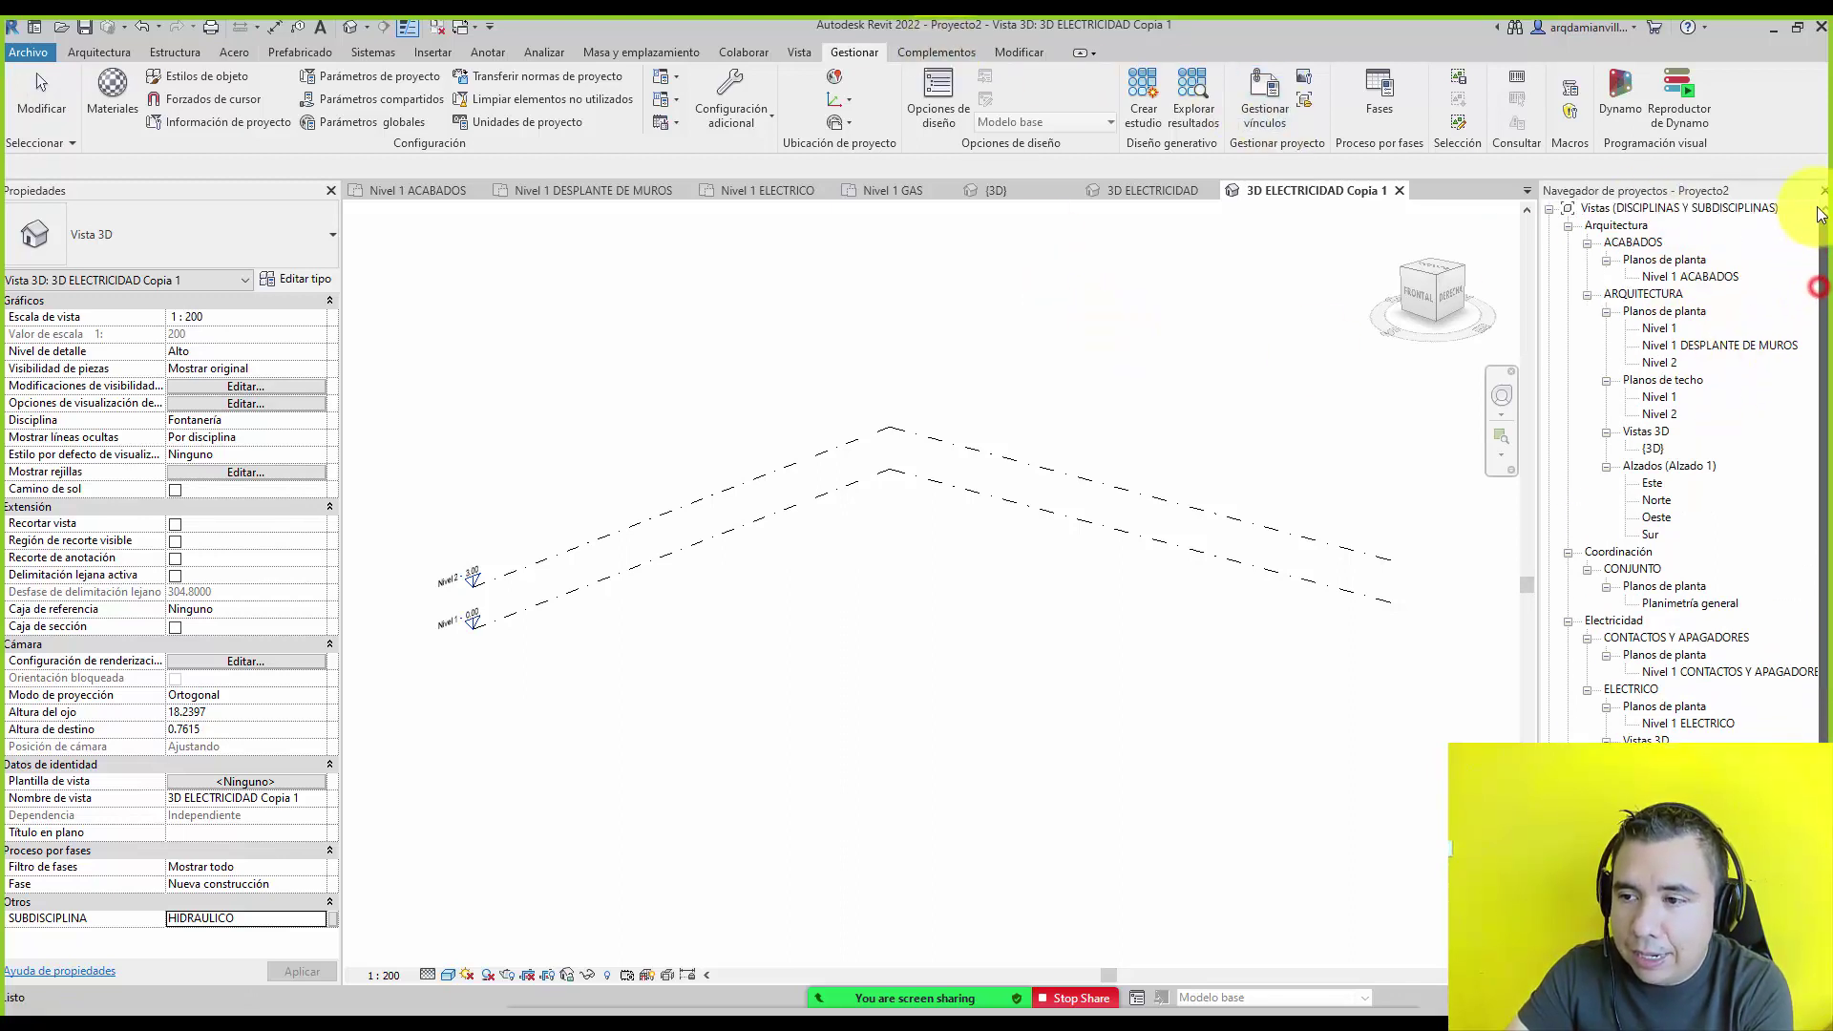
Create a new schedules browser organization scheme named DISCIPLINA.
right_click(1684, 206)
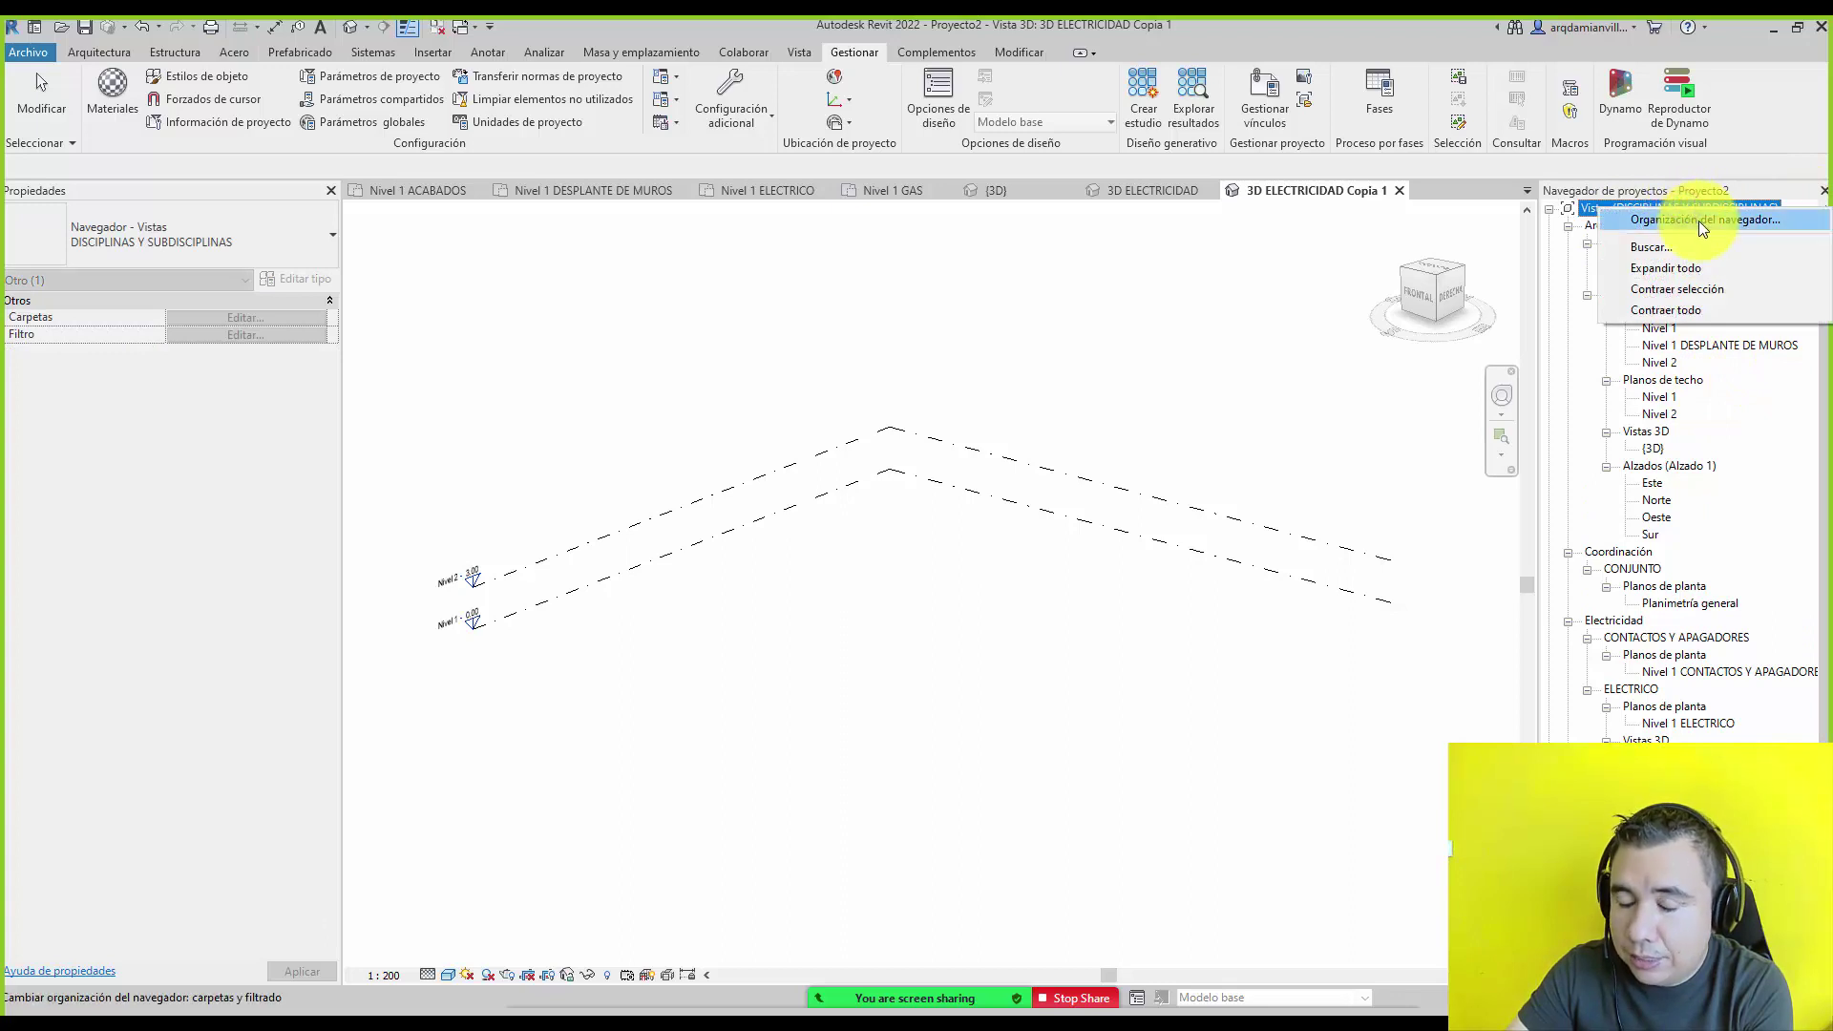
left_click(1698, 221)
left_click(837, 388)
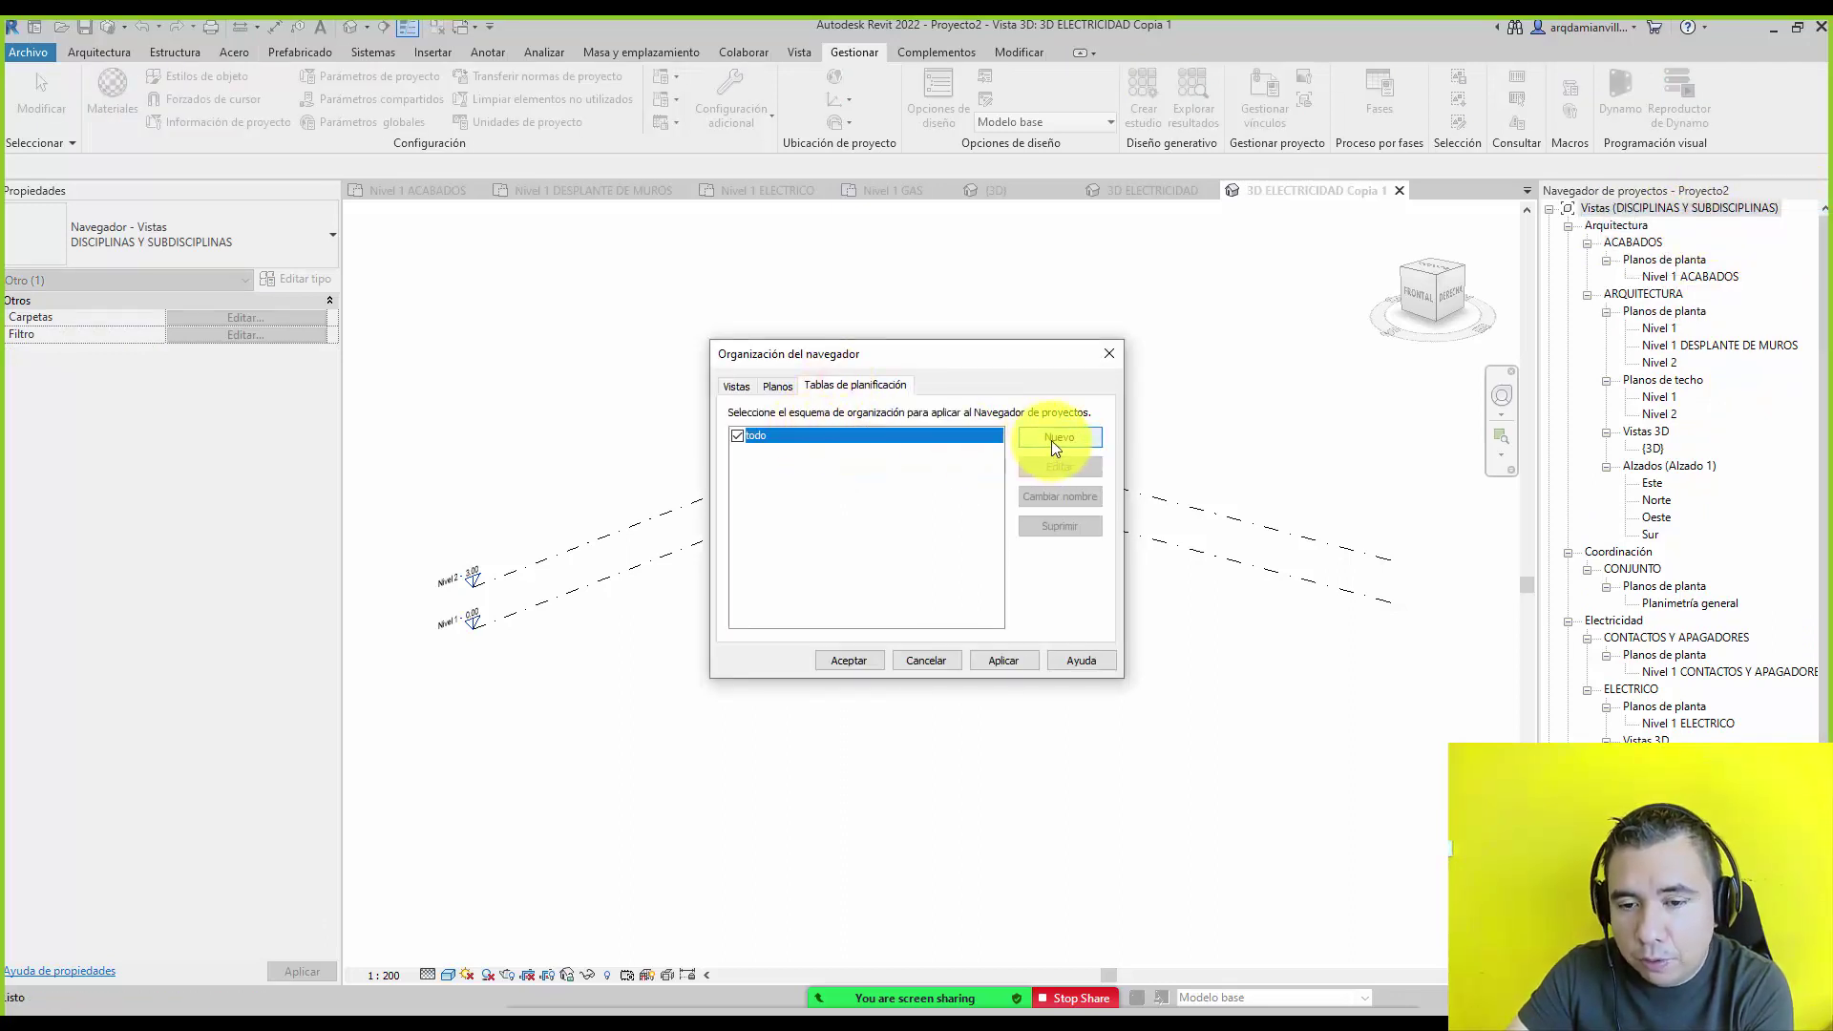
left_click(1054, 438)
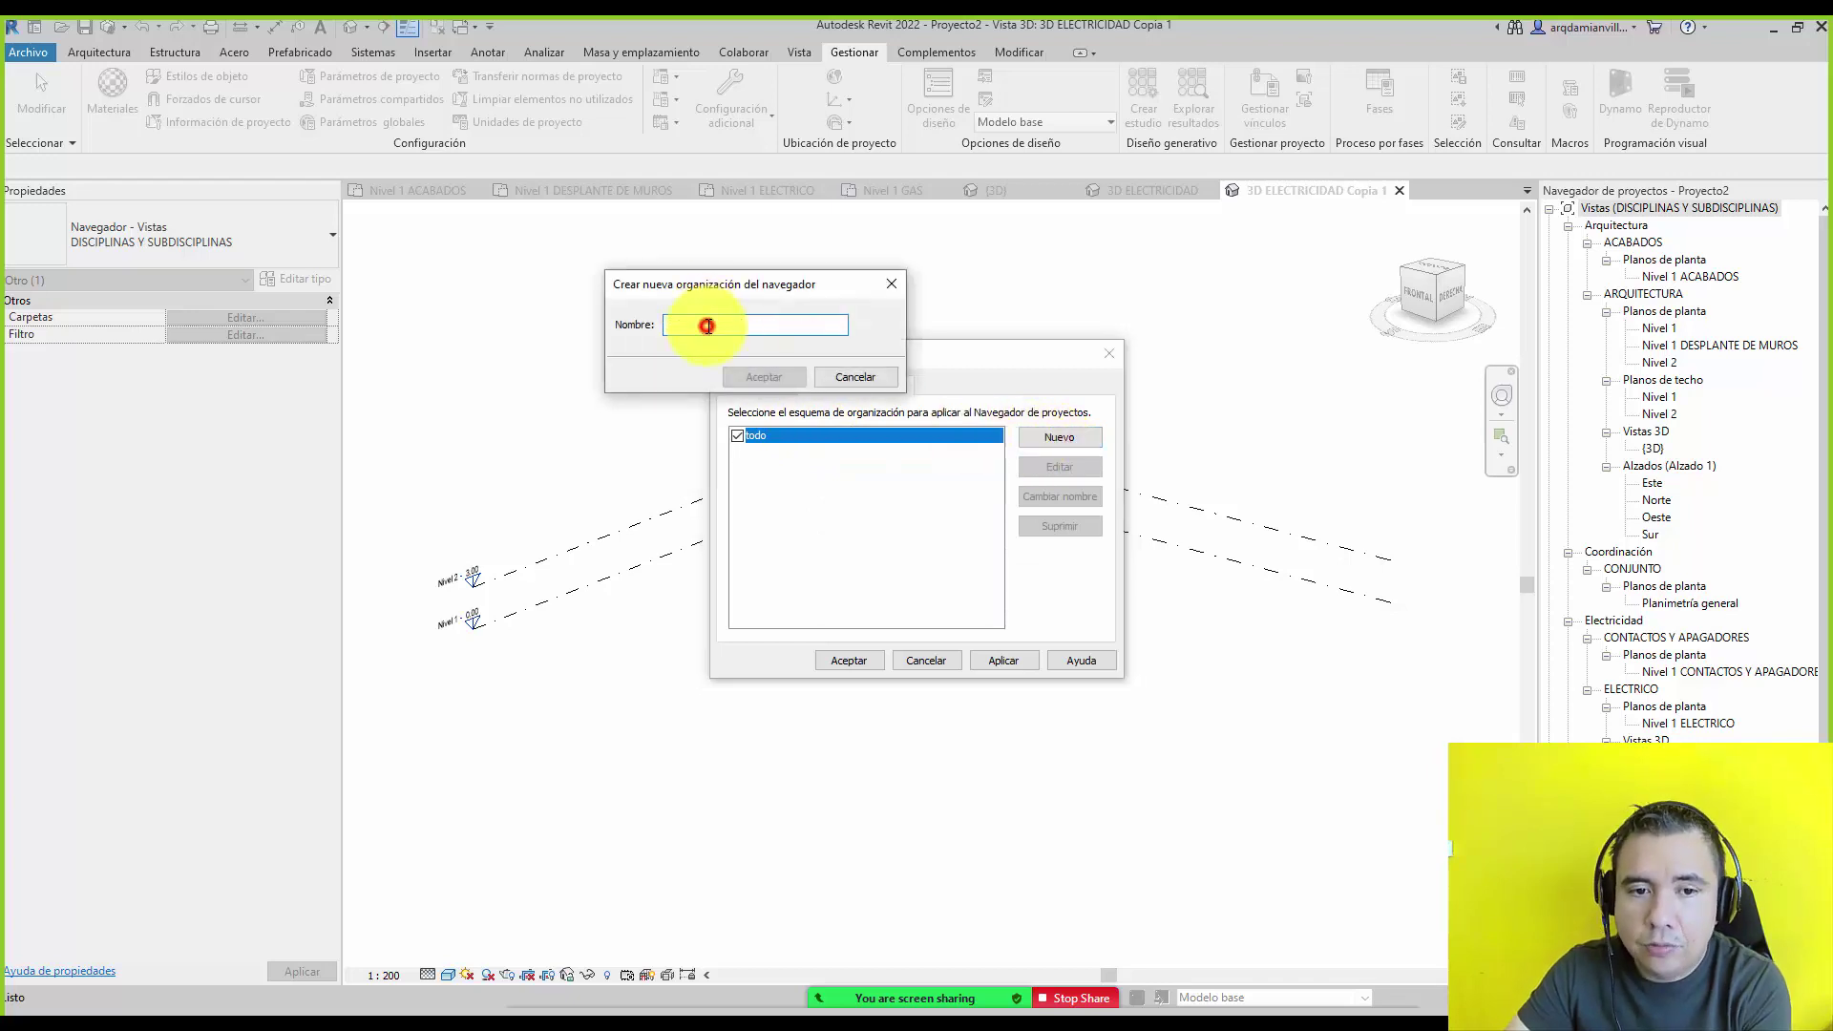
type("DISCIP")
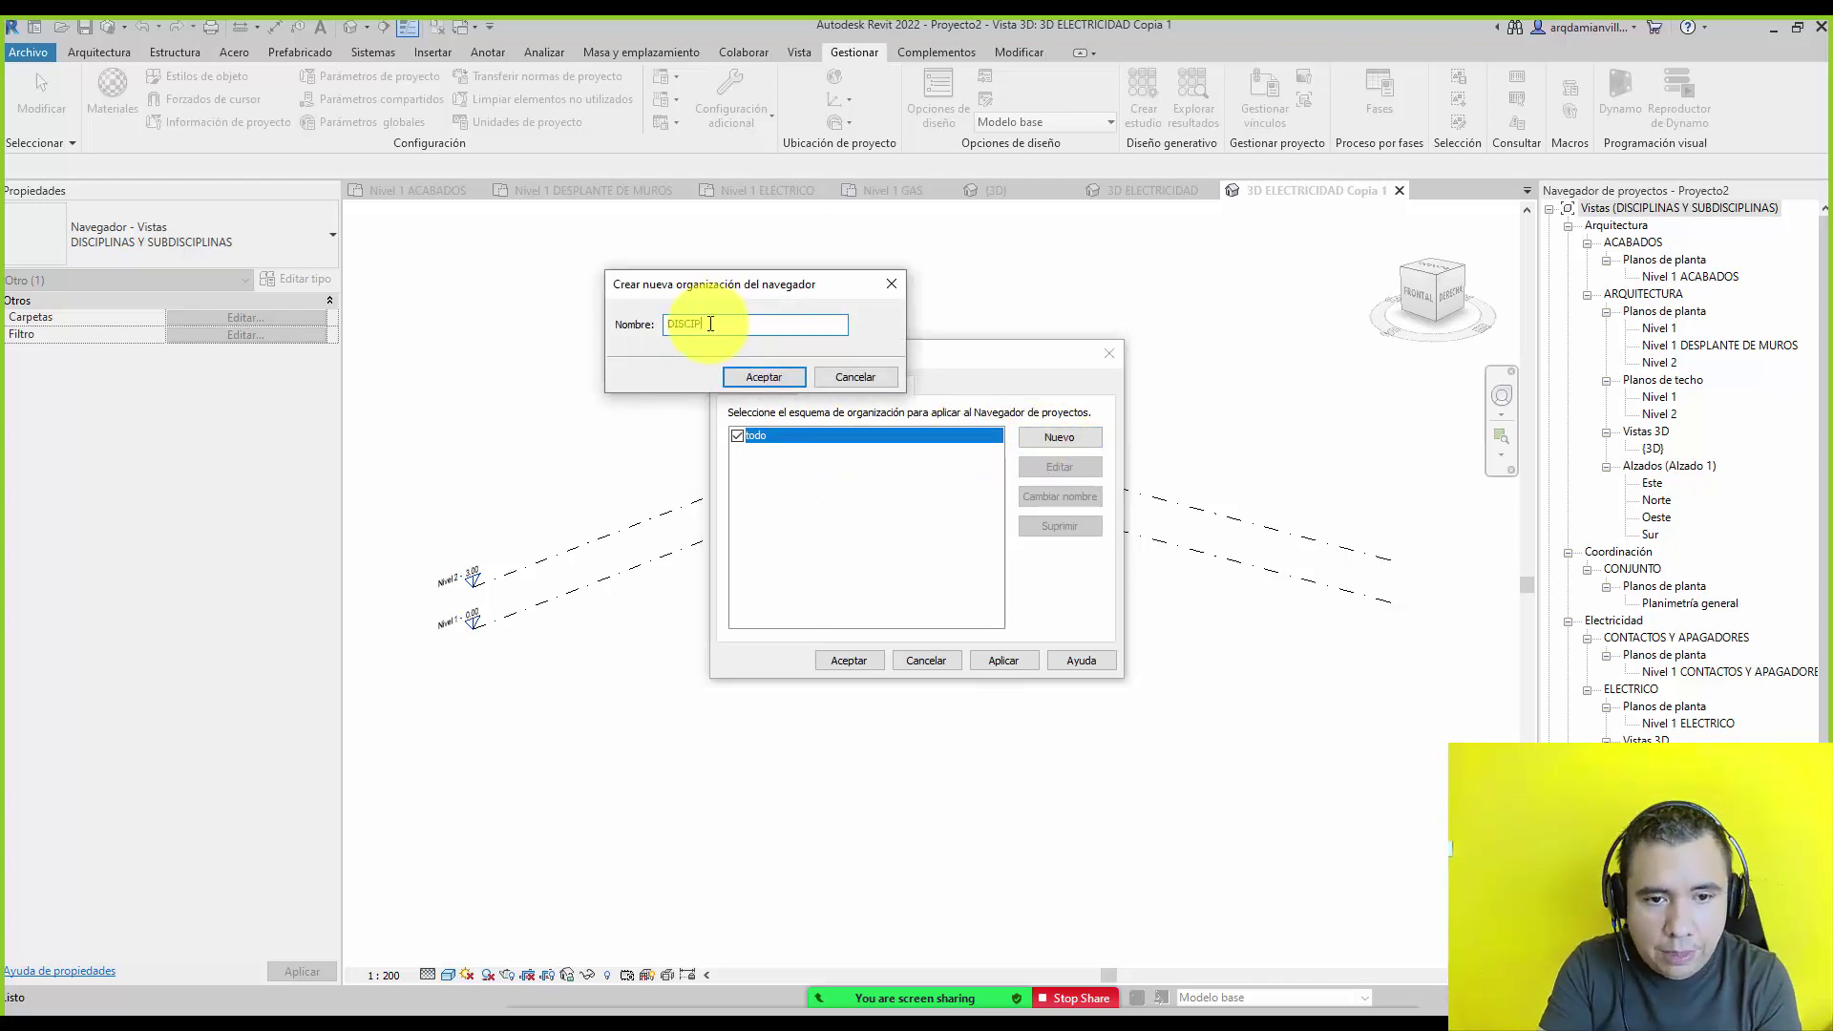
type("LINA")
key("Return")
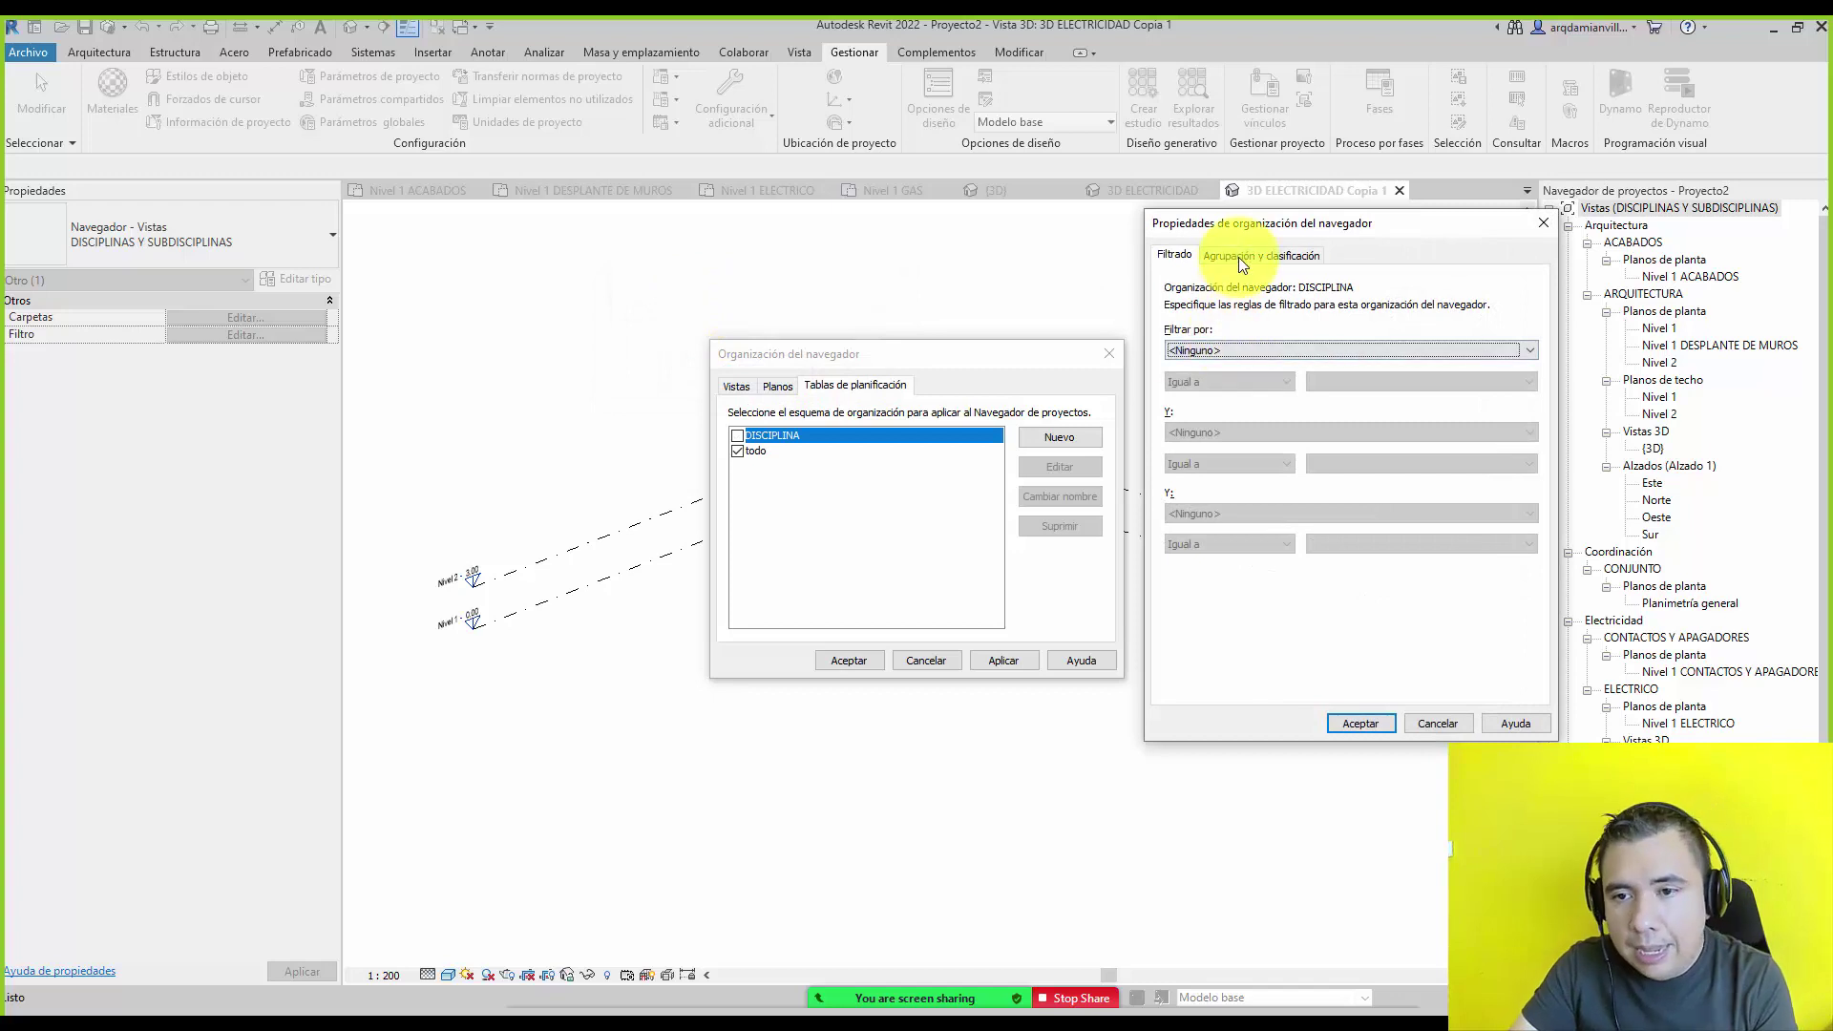
Group the DISCIPLINA scheme by Categoría and apply it to schedules.
left_click(1239, 256)
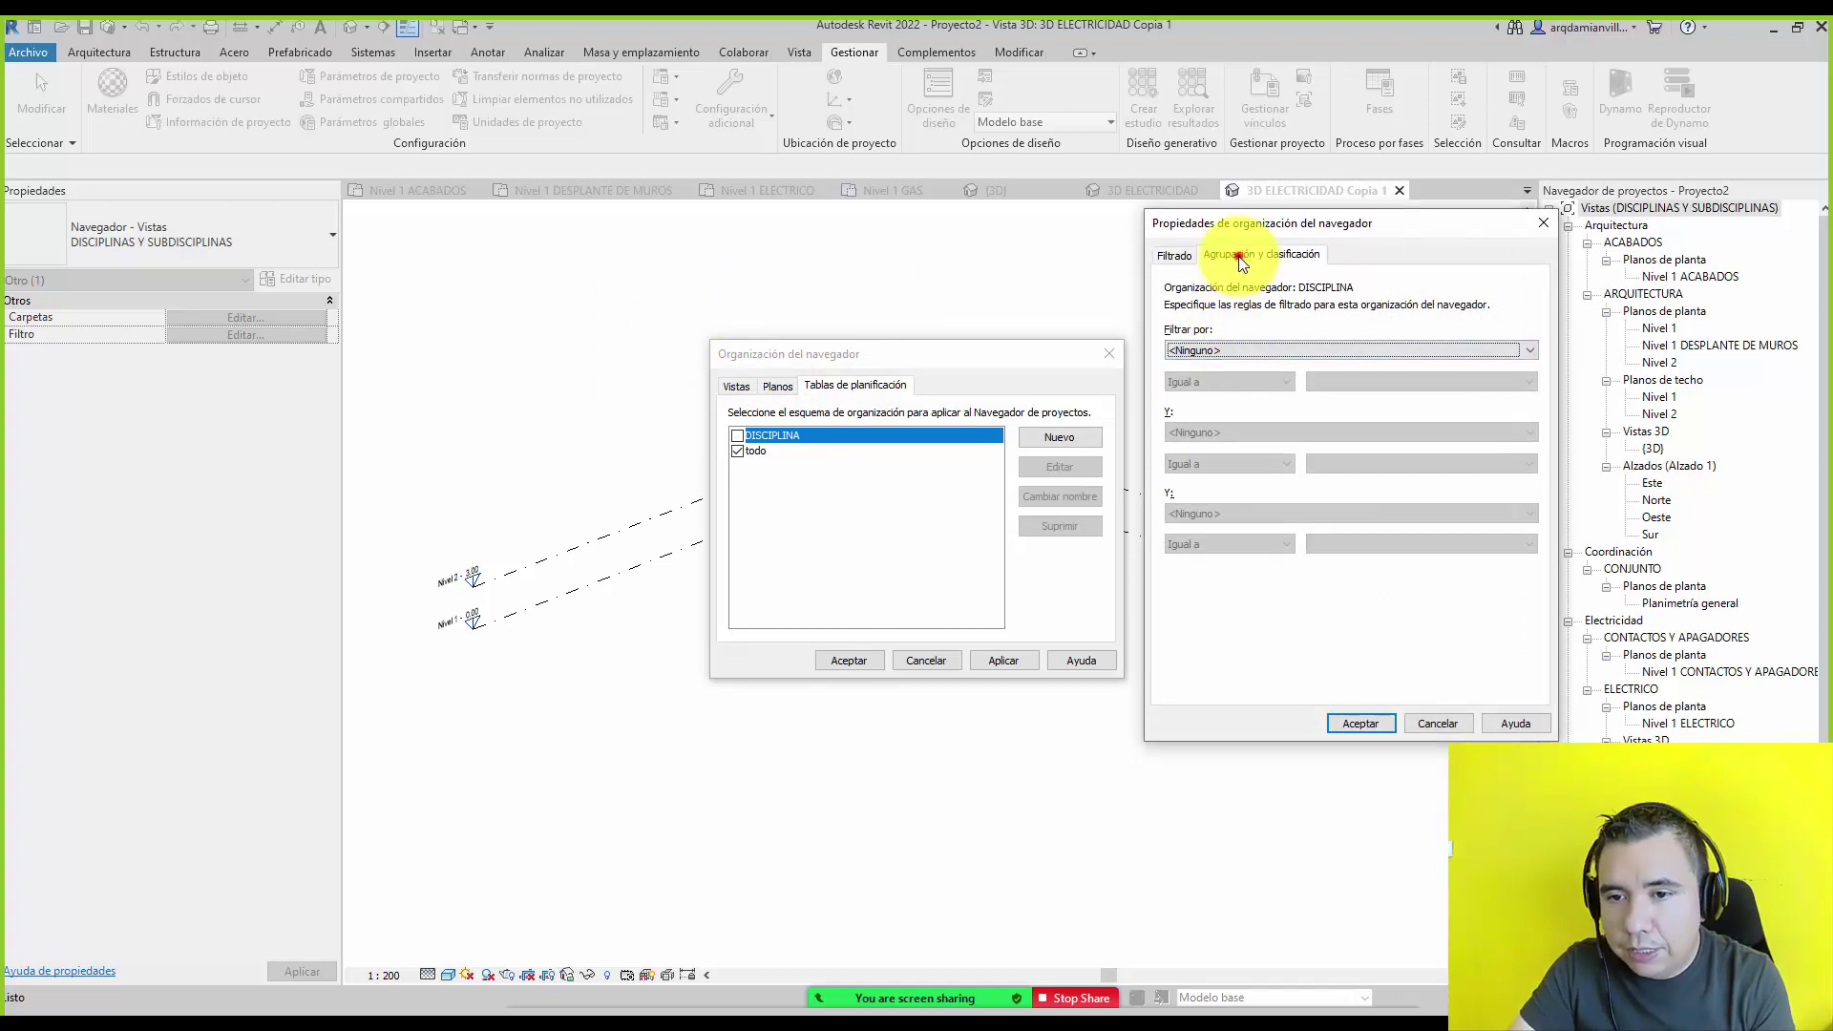
left_click(1180, 255)
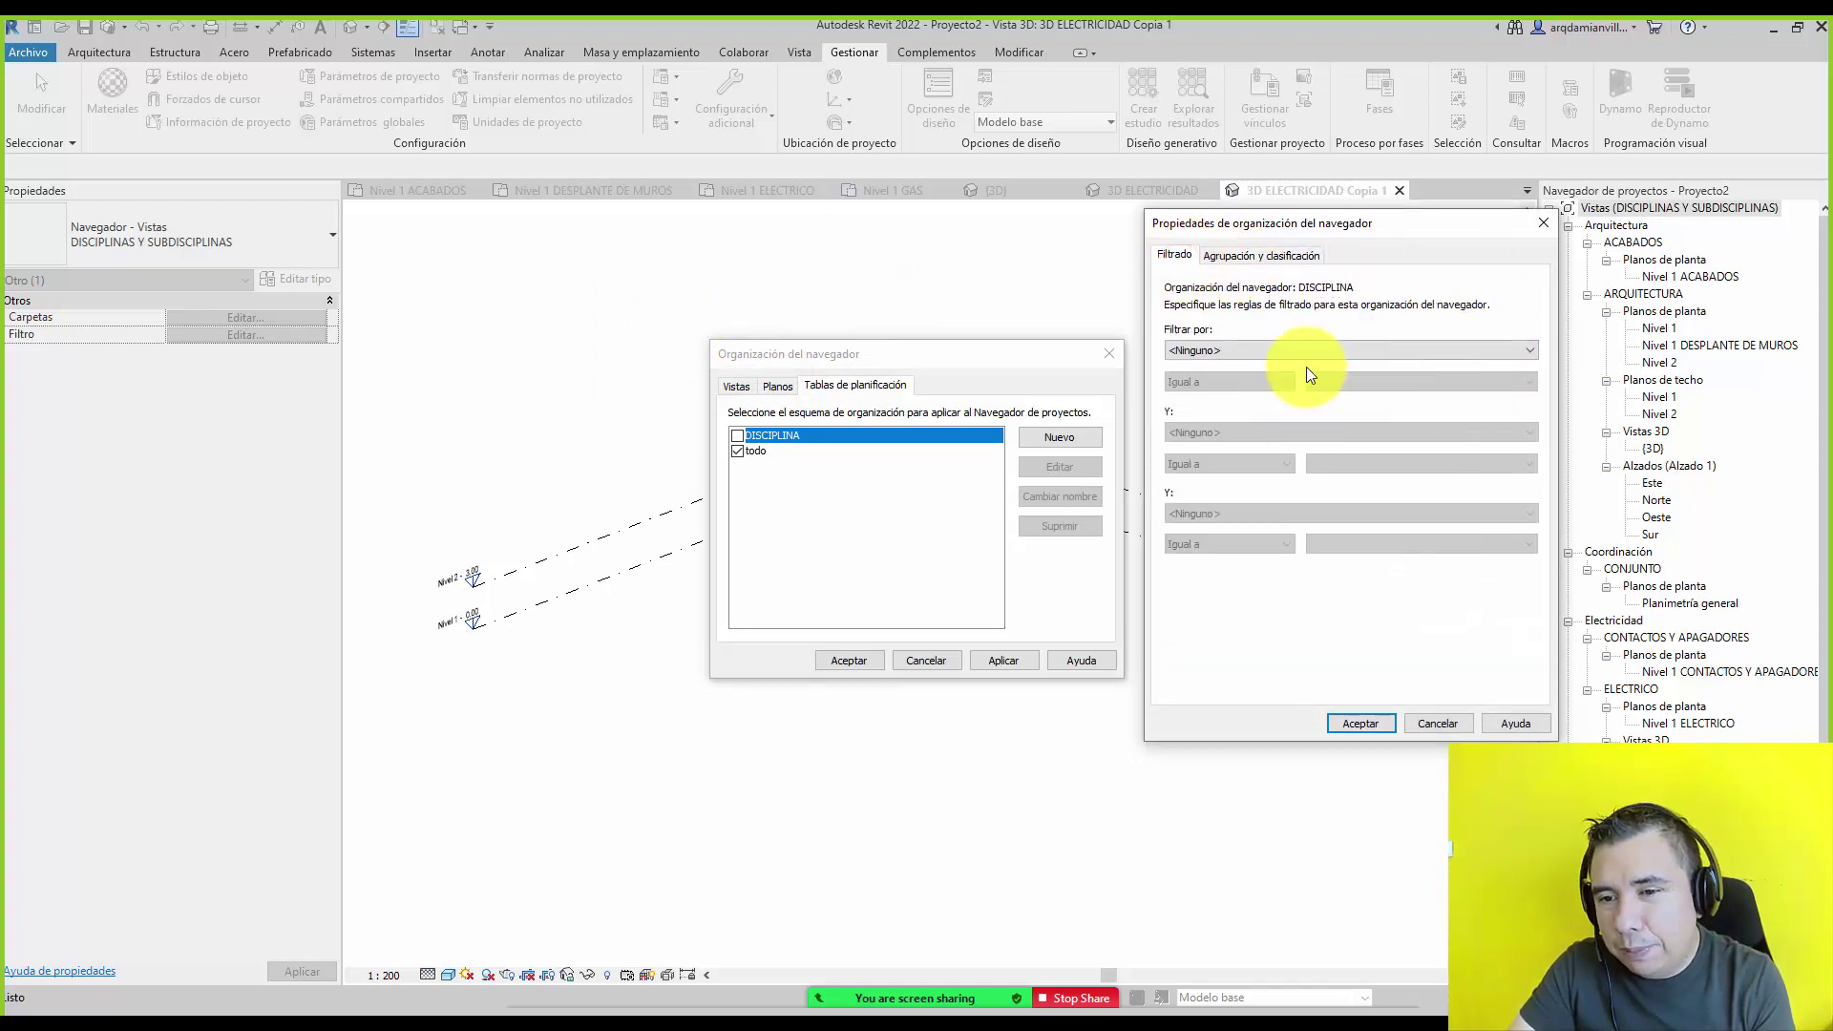
left_click(1263, 255)
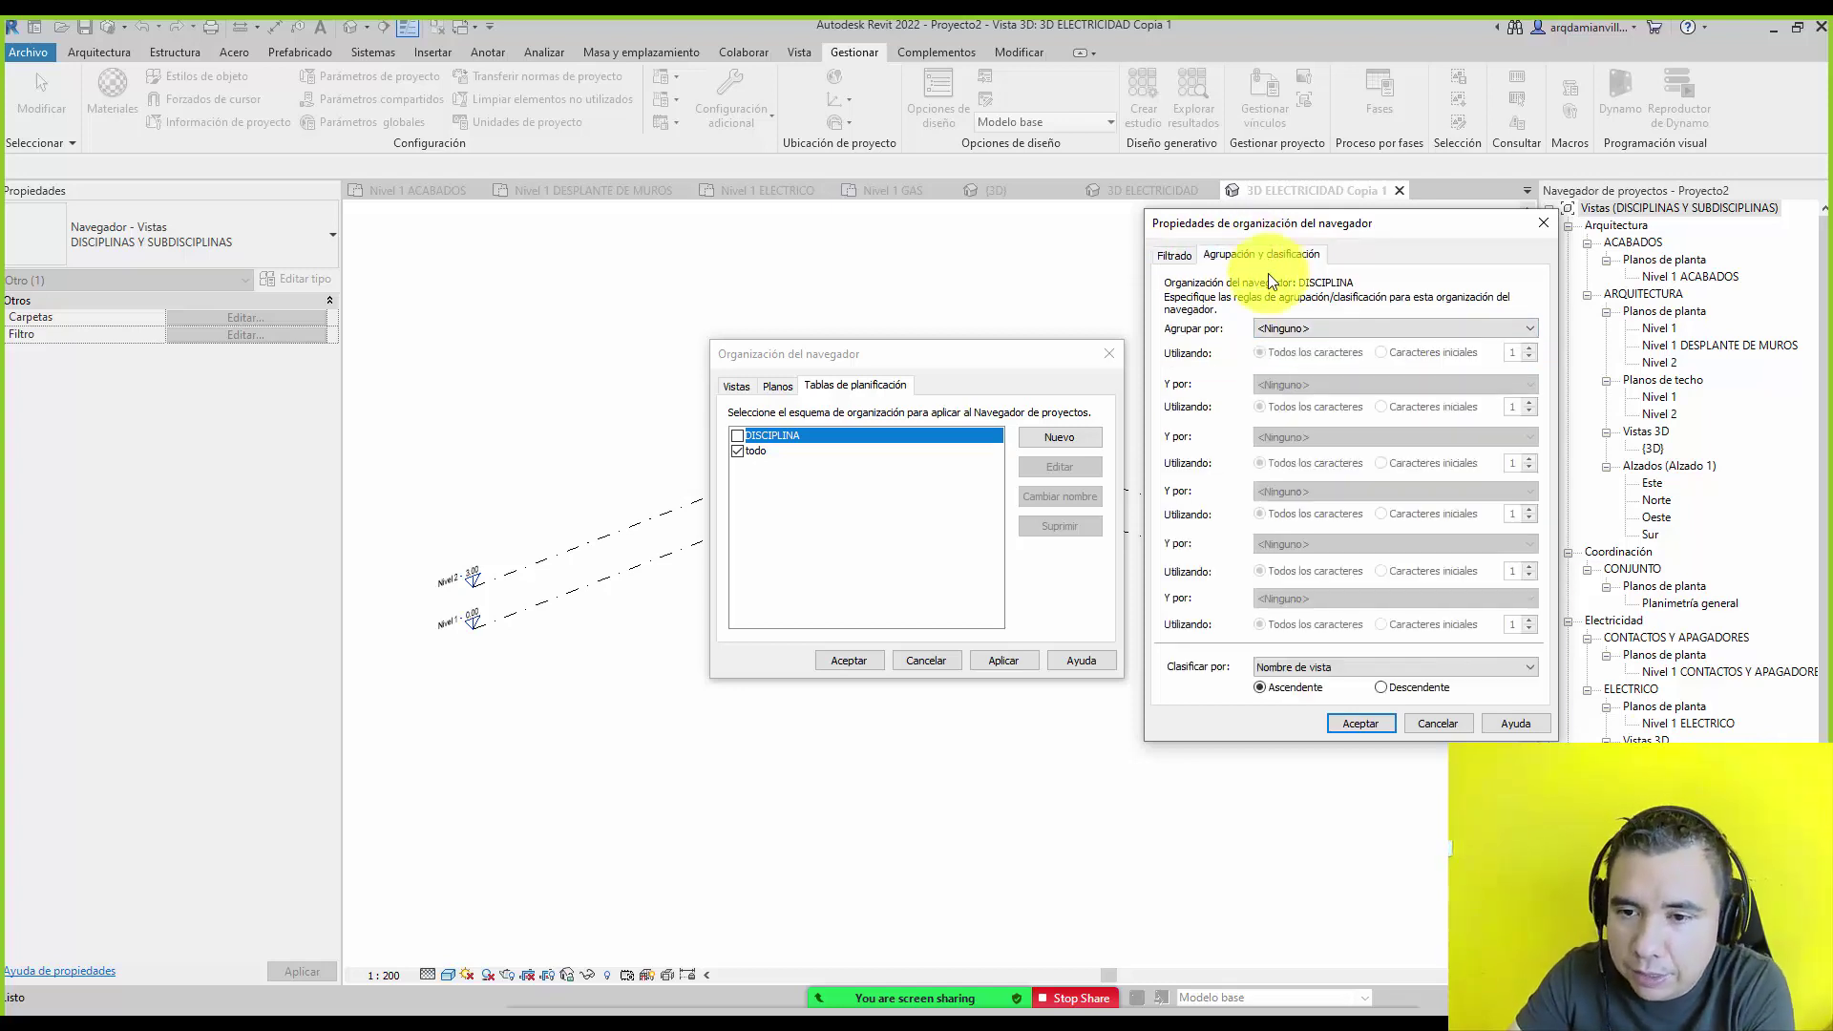
left_click(1322, 327)
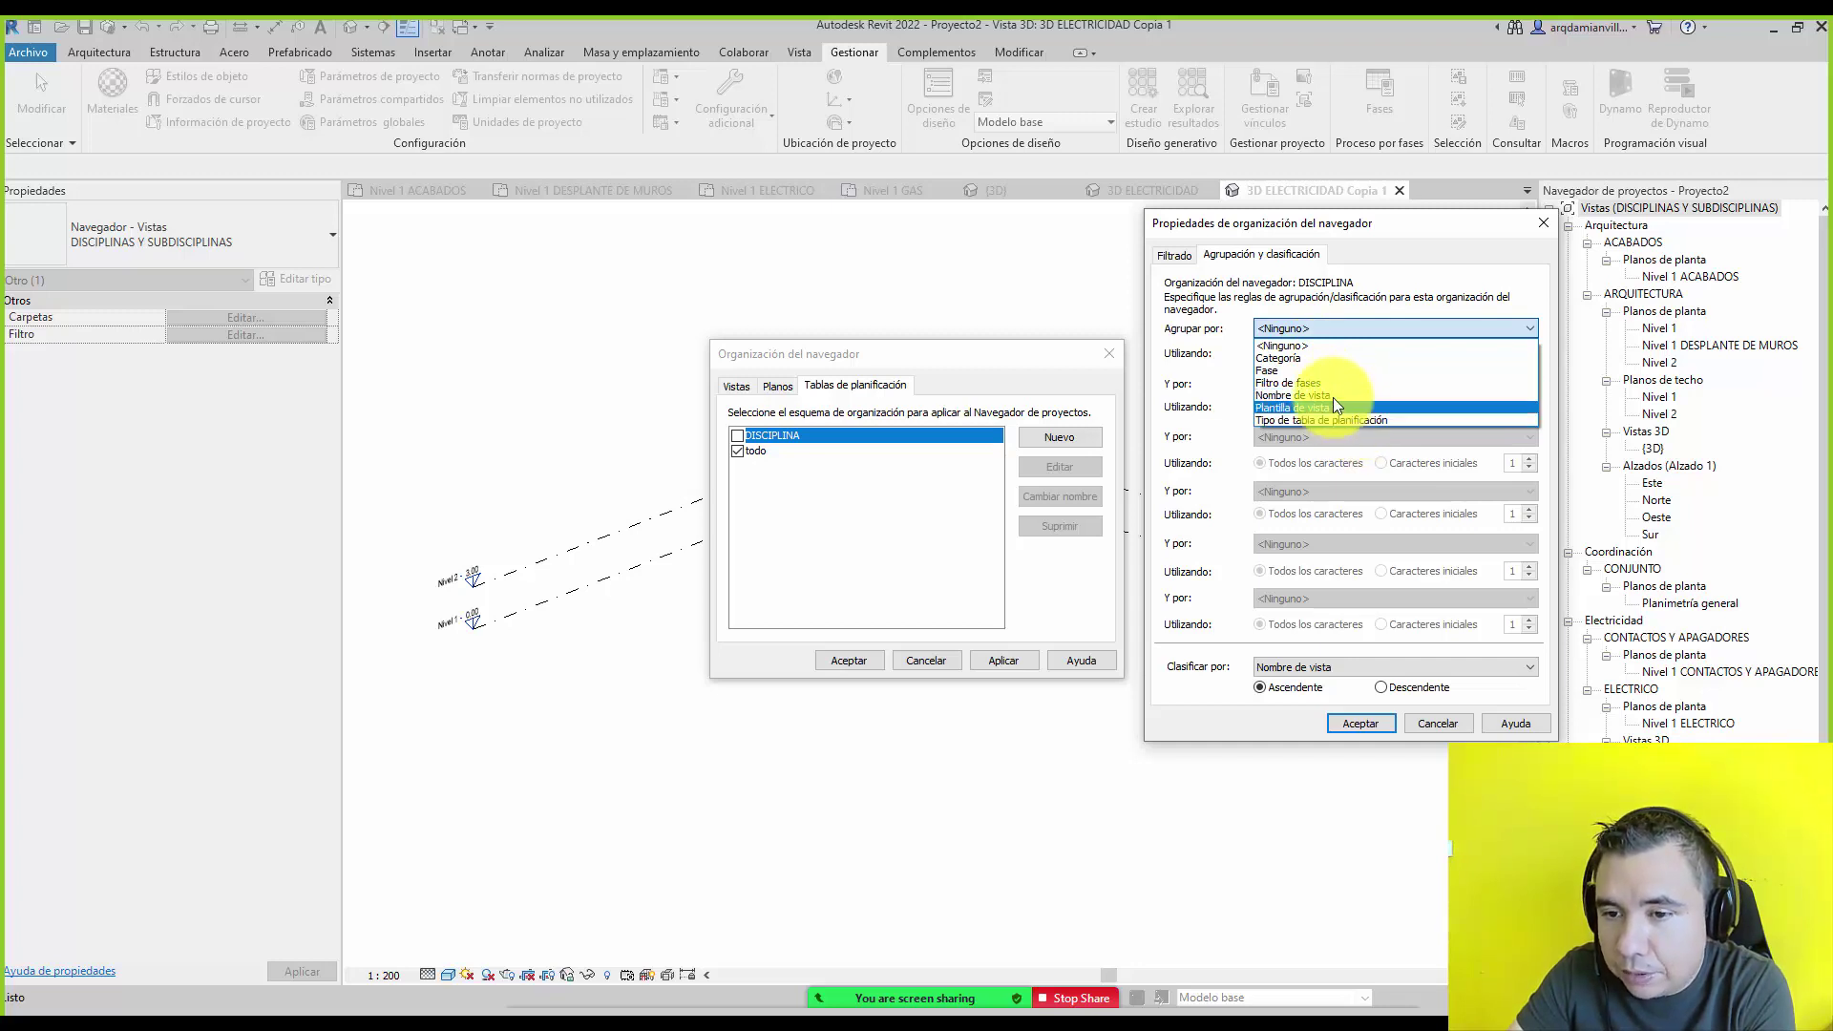
left_click(1303, 357)
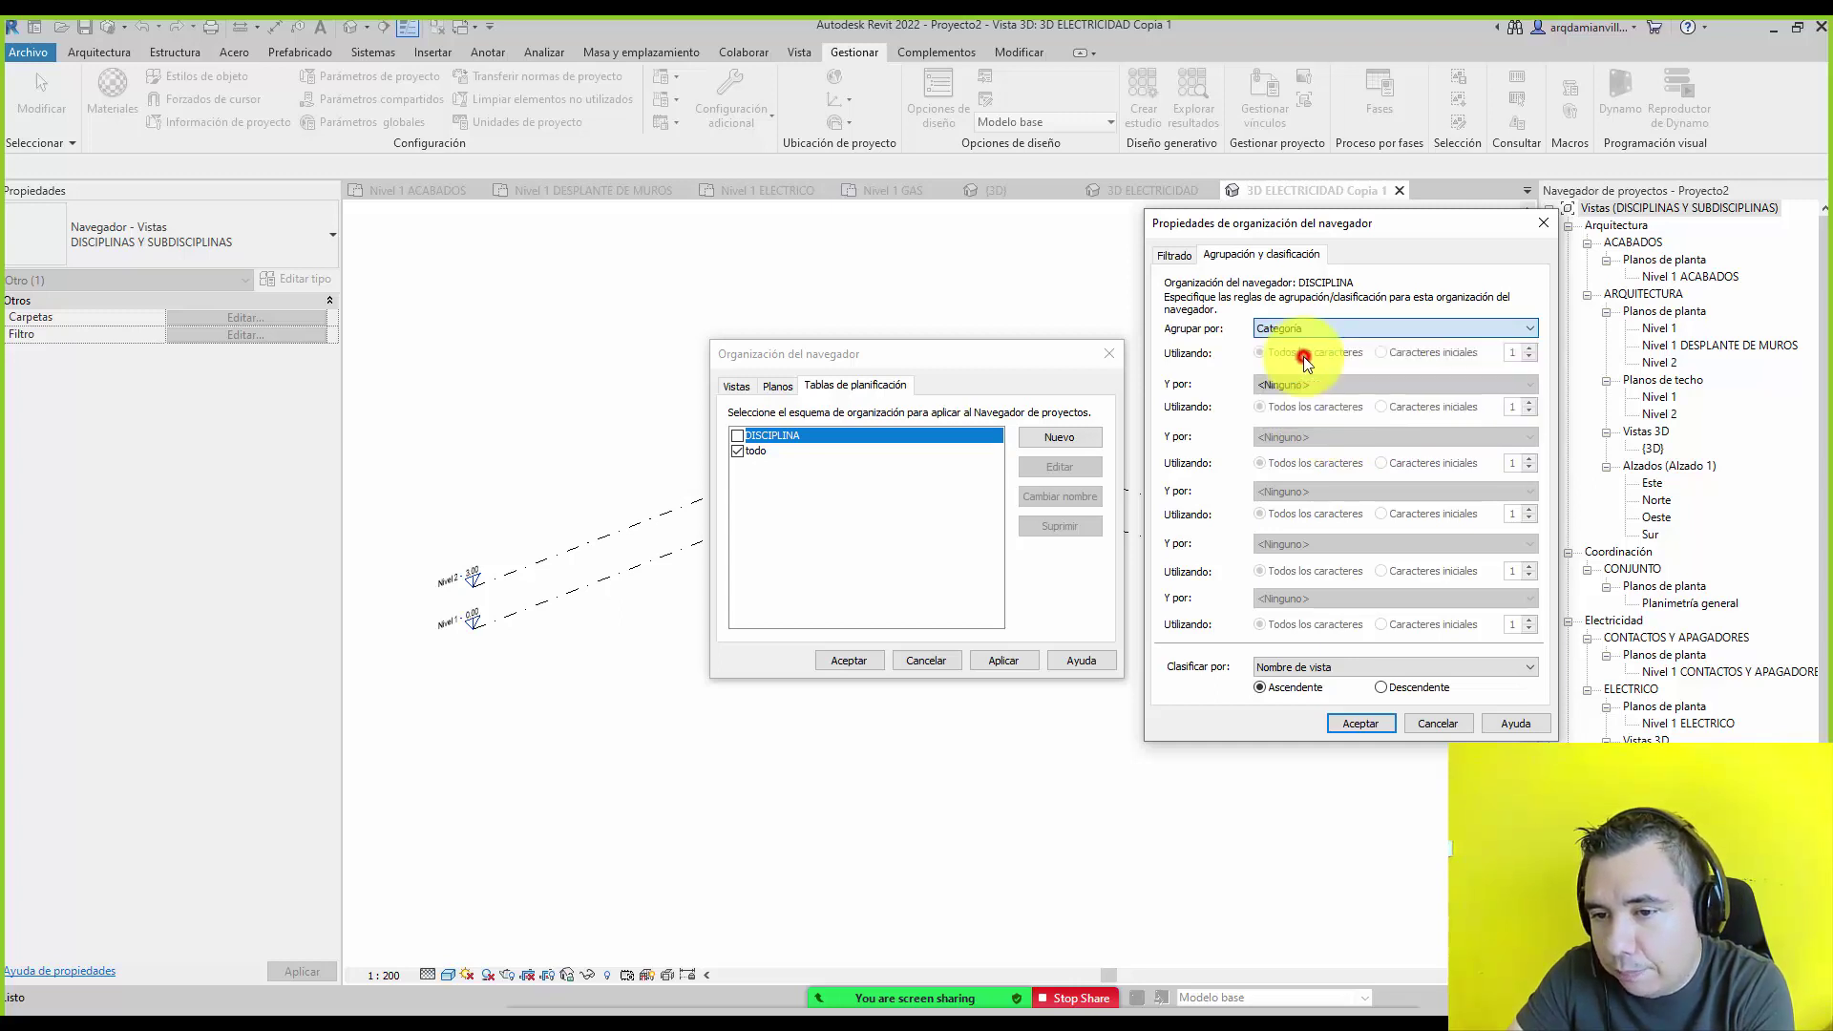
left_click(1310, 382)
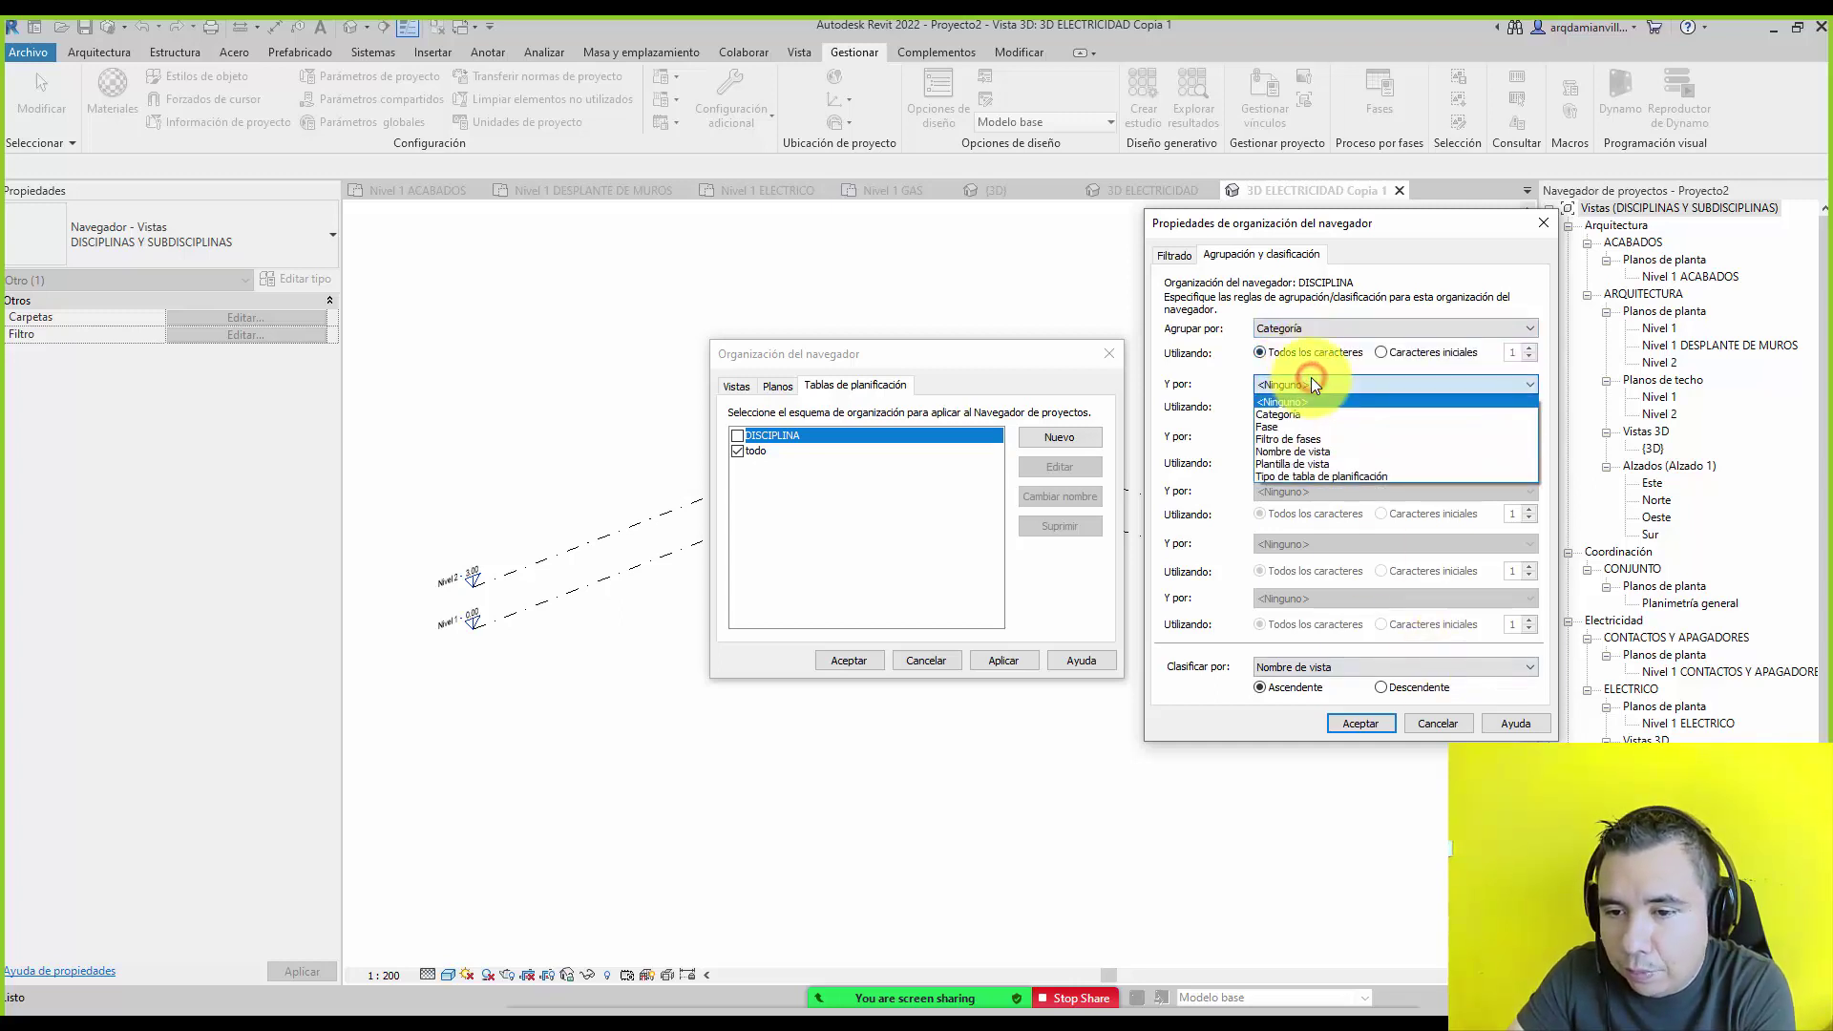
left_click(1310, 378)
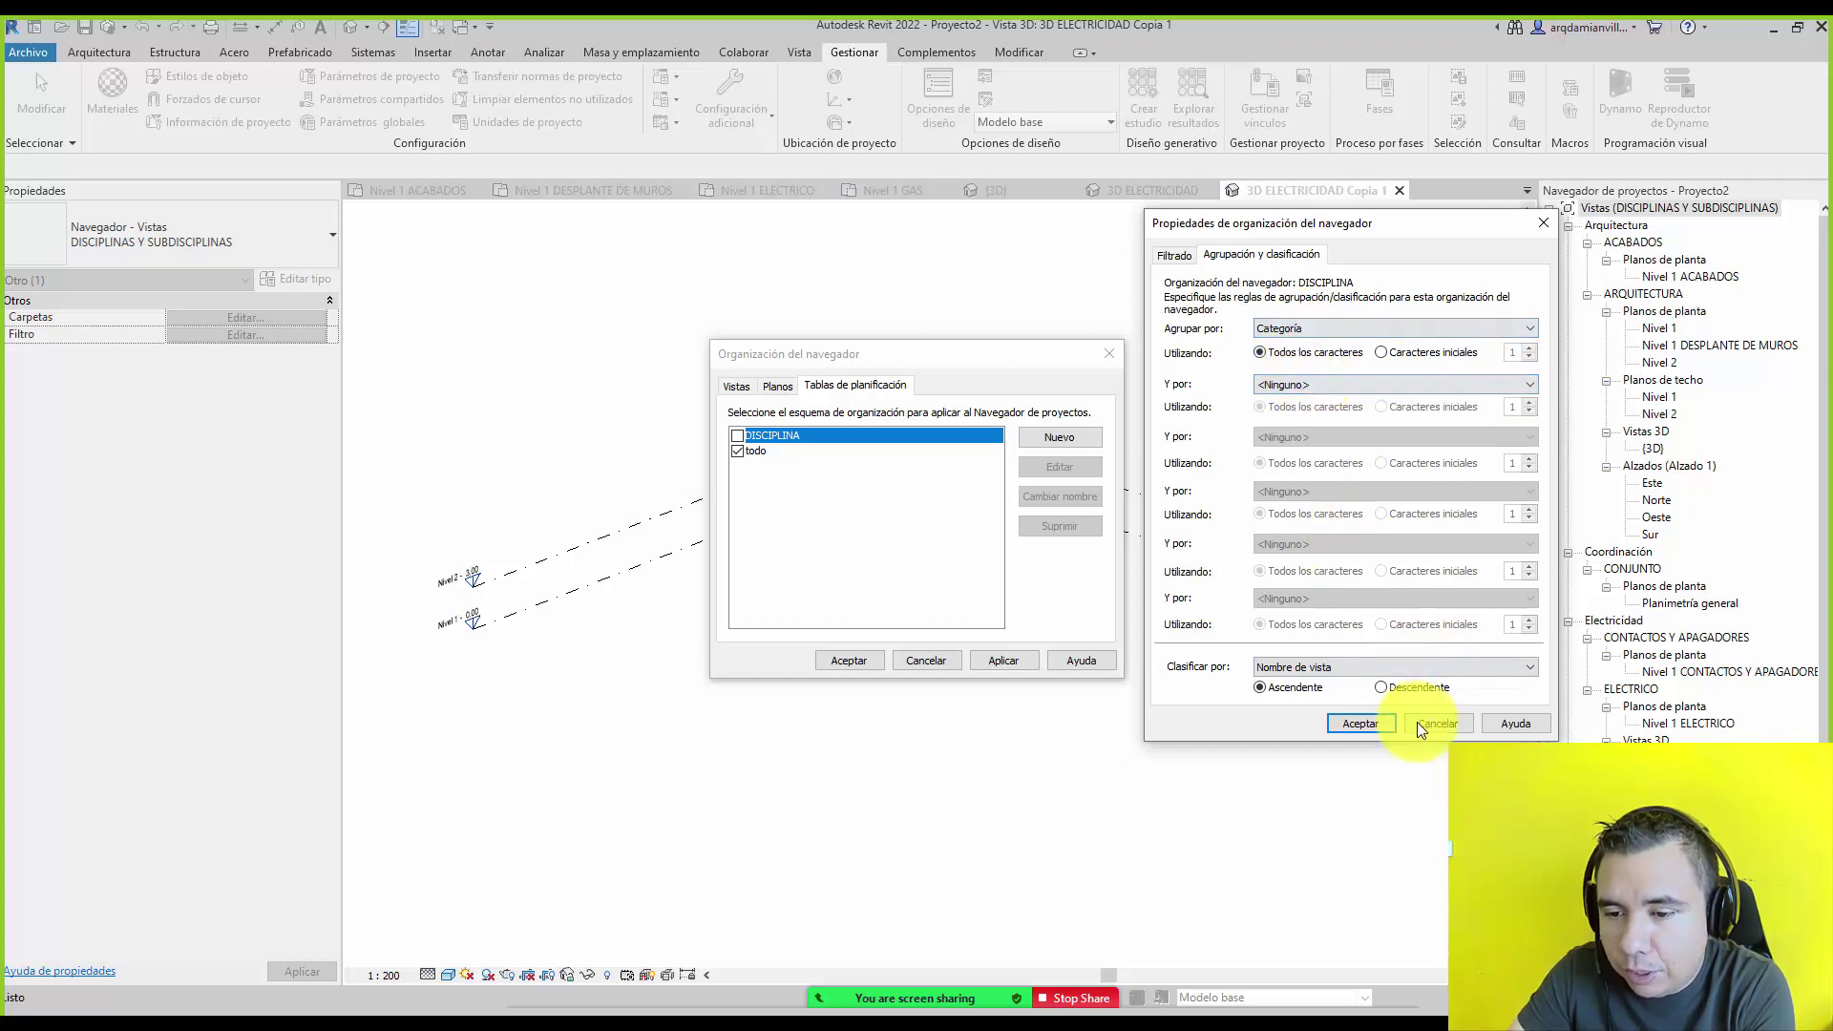
left_click(1350, 719)
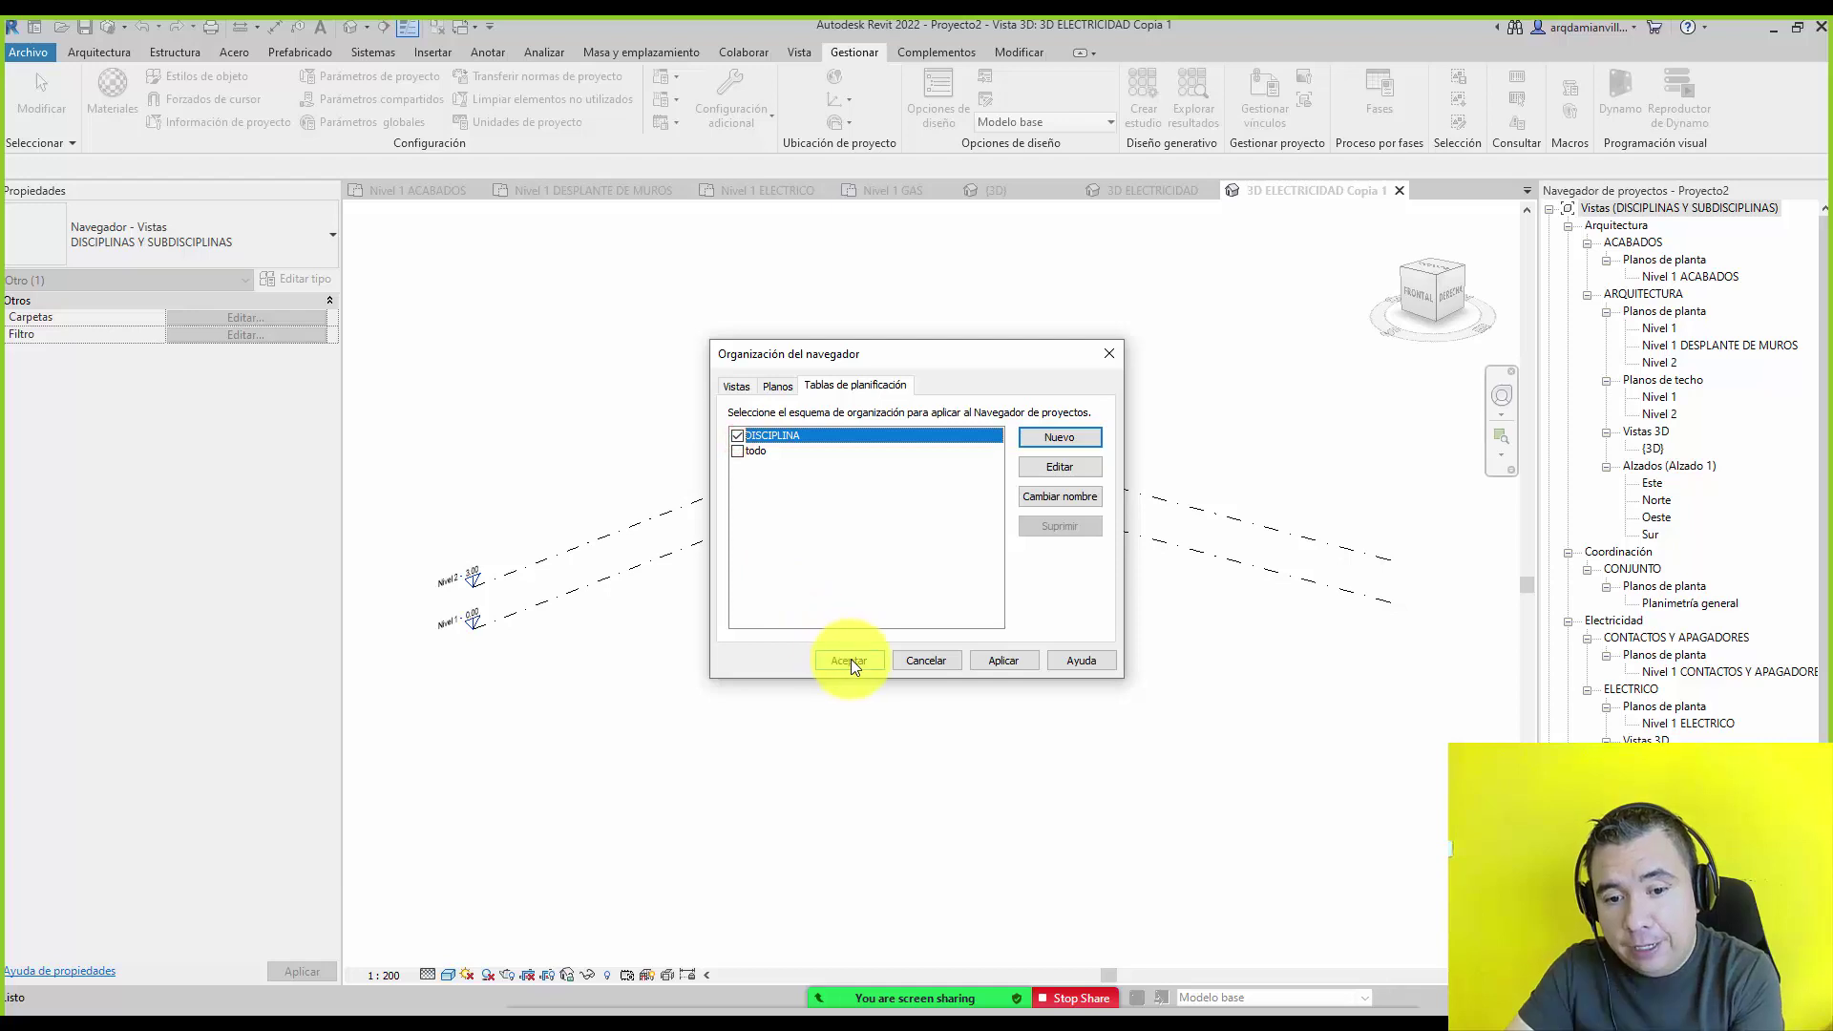
left_click(849, 660)
scroll(1623, 659, "down", 3)
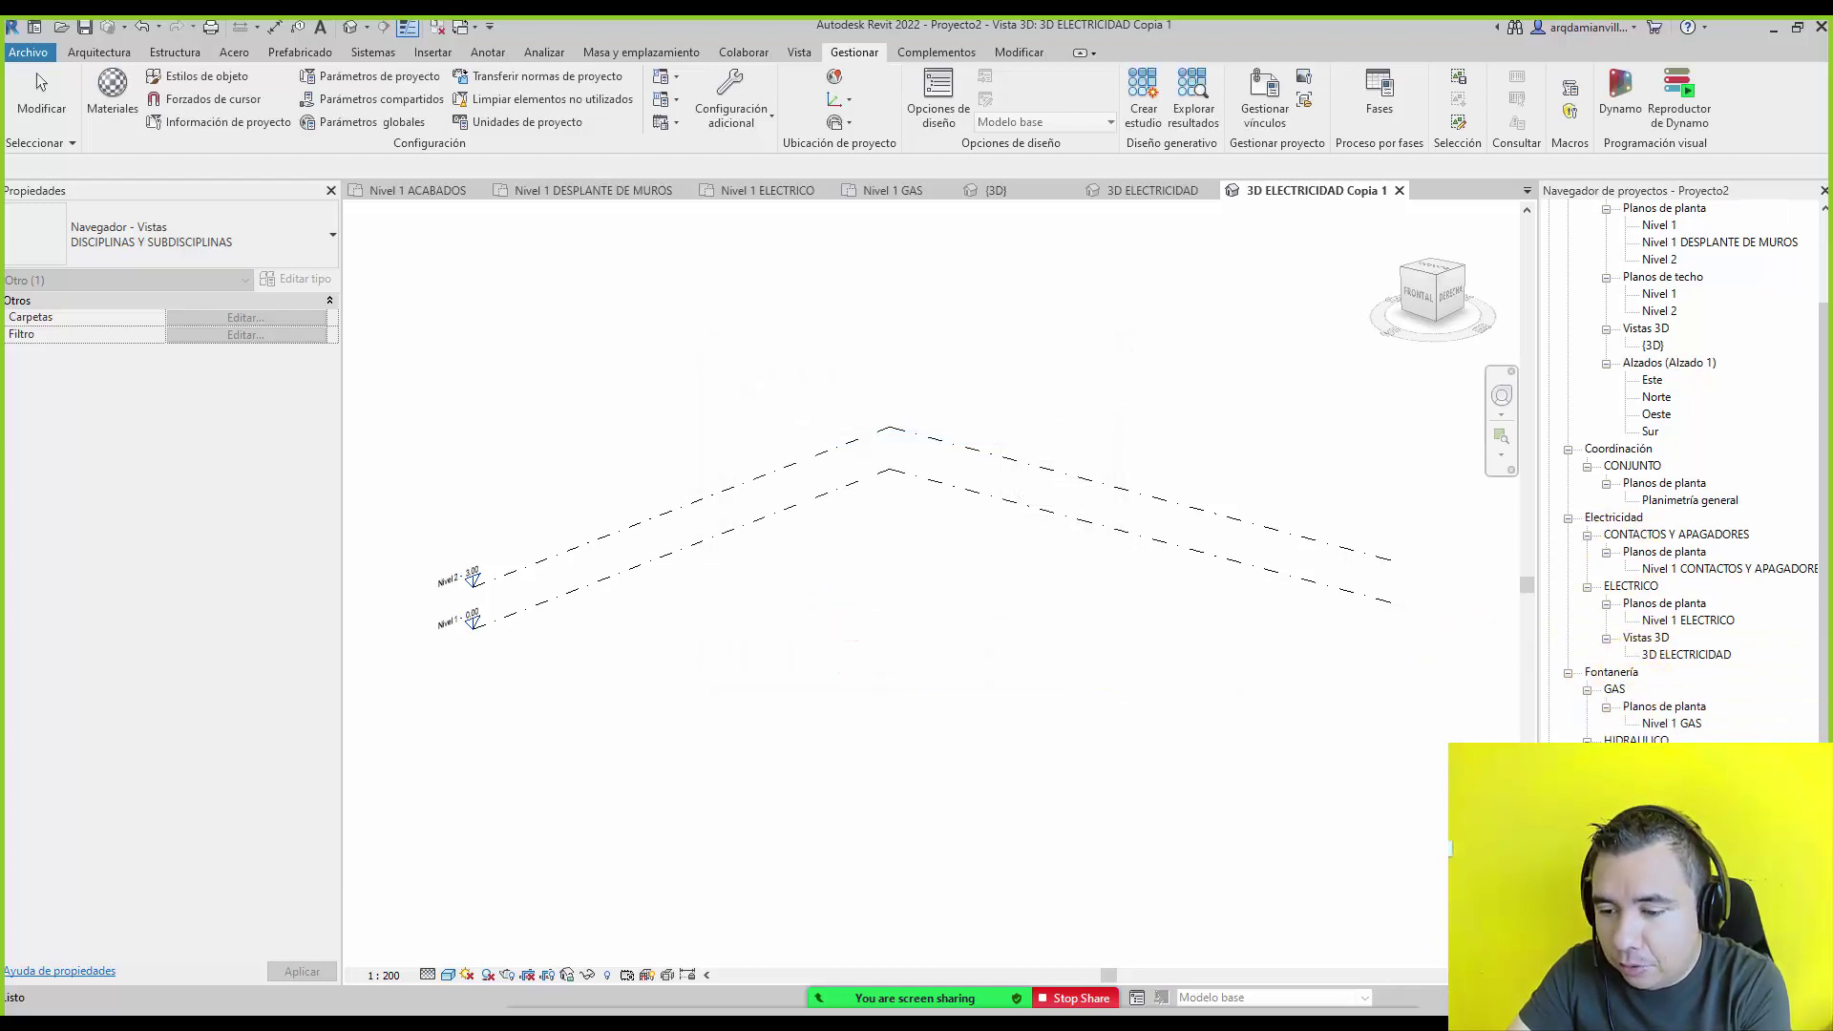
Inspect the Planos browser scheme, then bring up the Vista ribbon tools.
scroll(1681, 525, "down", 1)
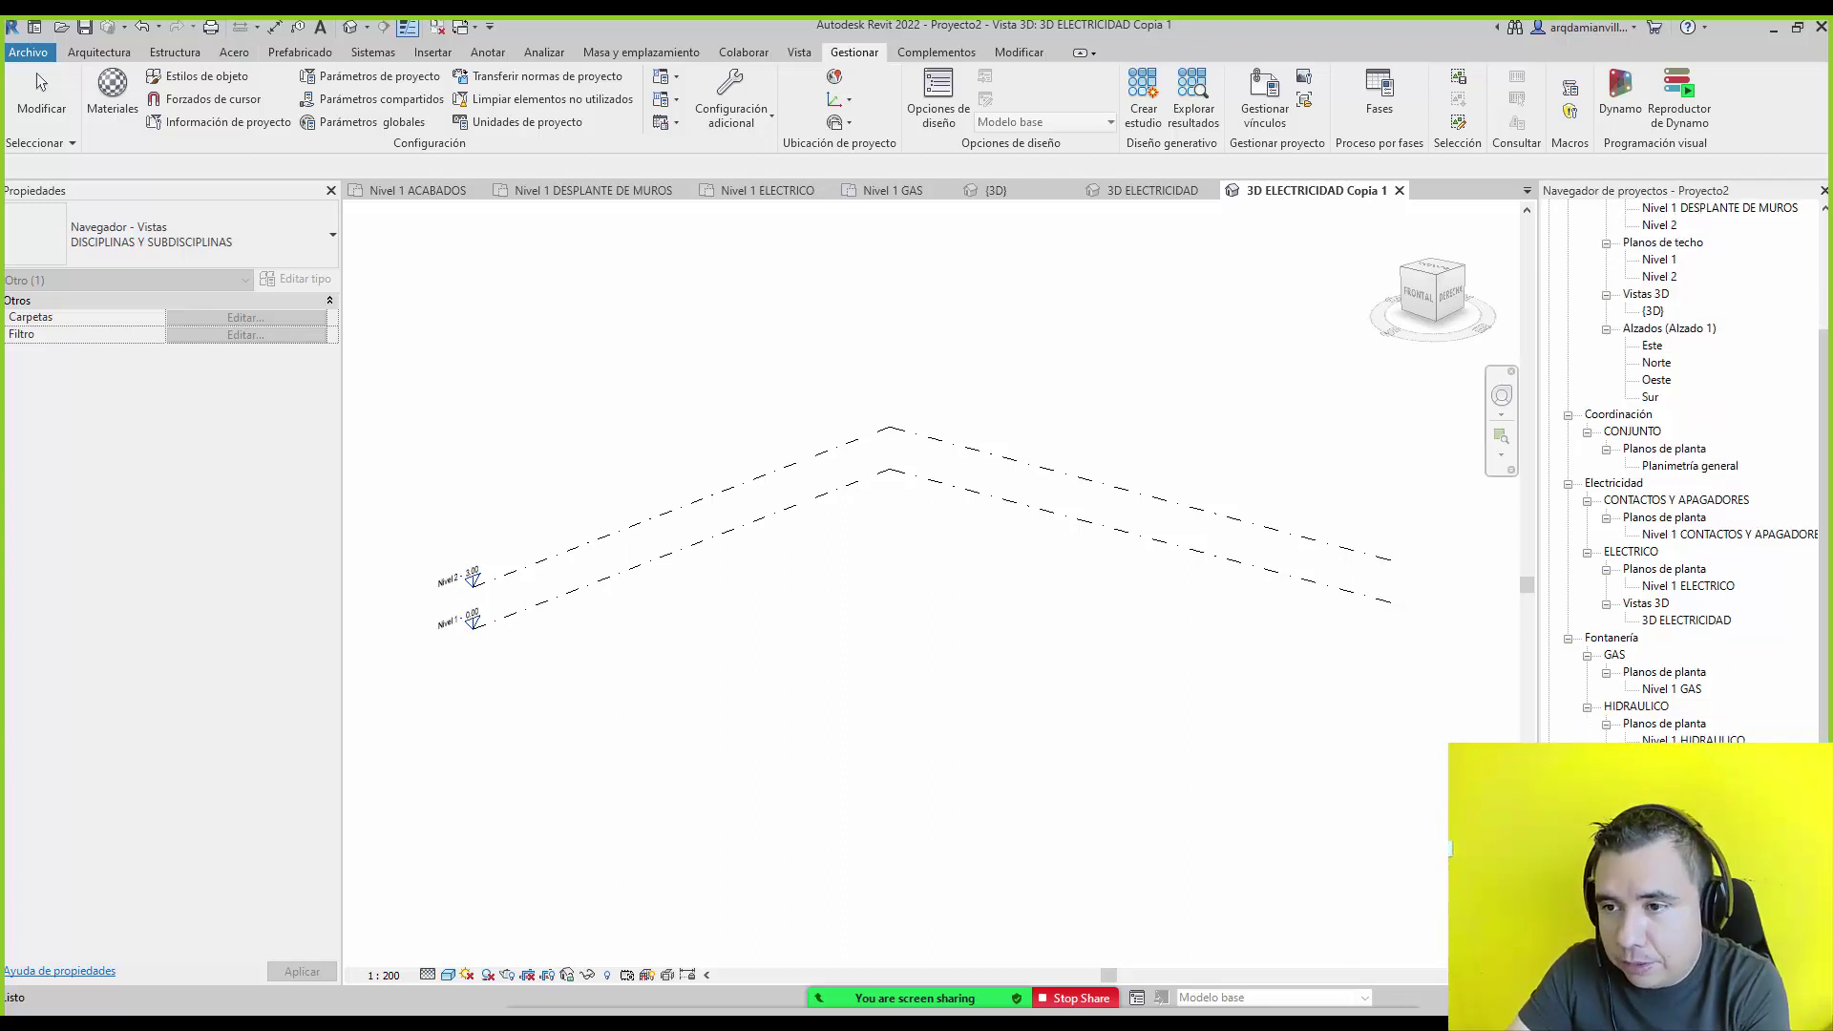
left_click(1604, 821)
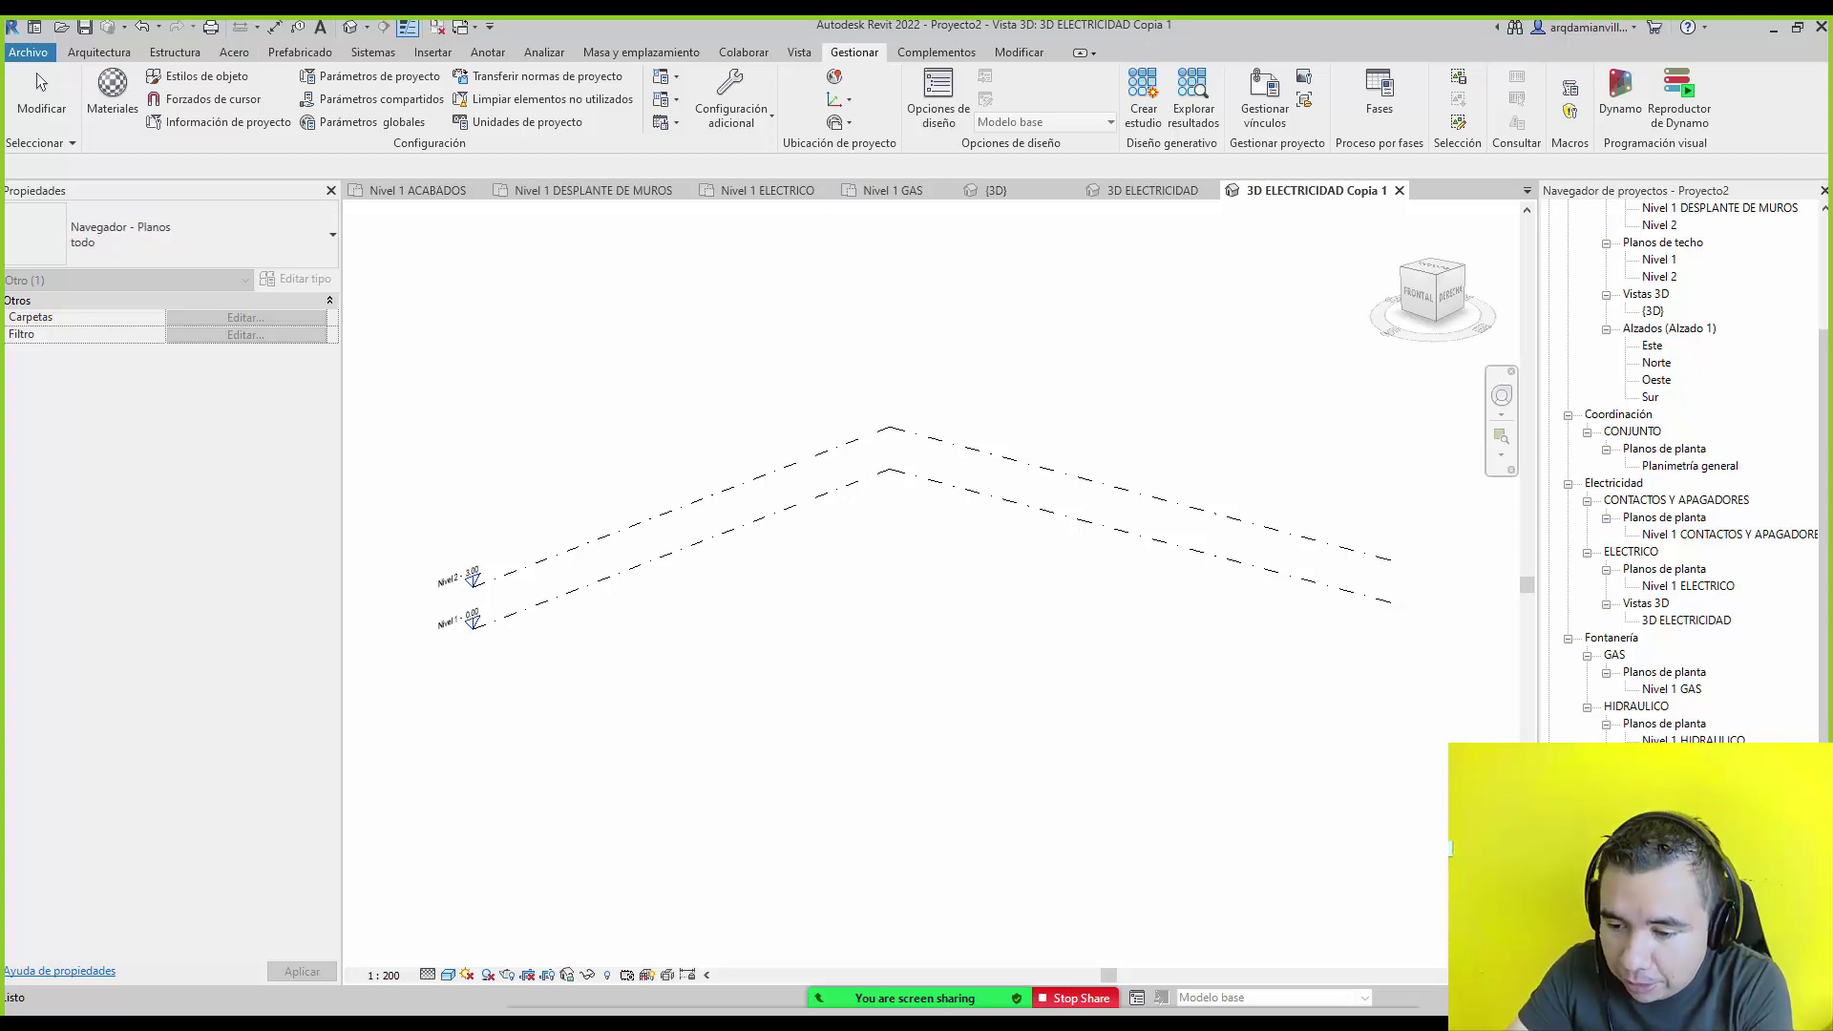
left_click(1366, 501)
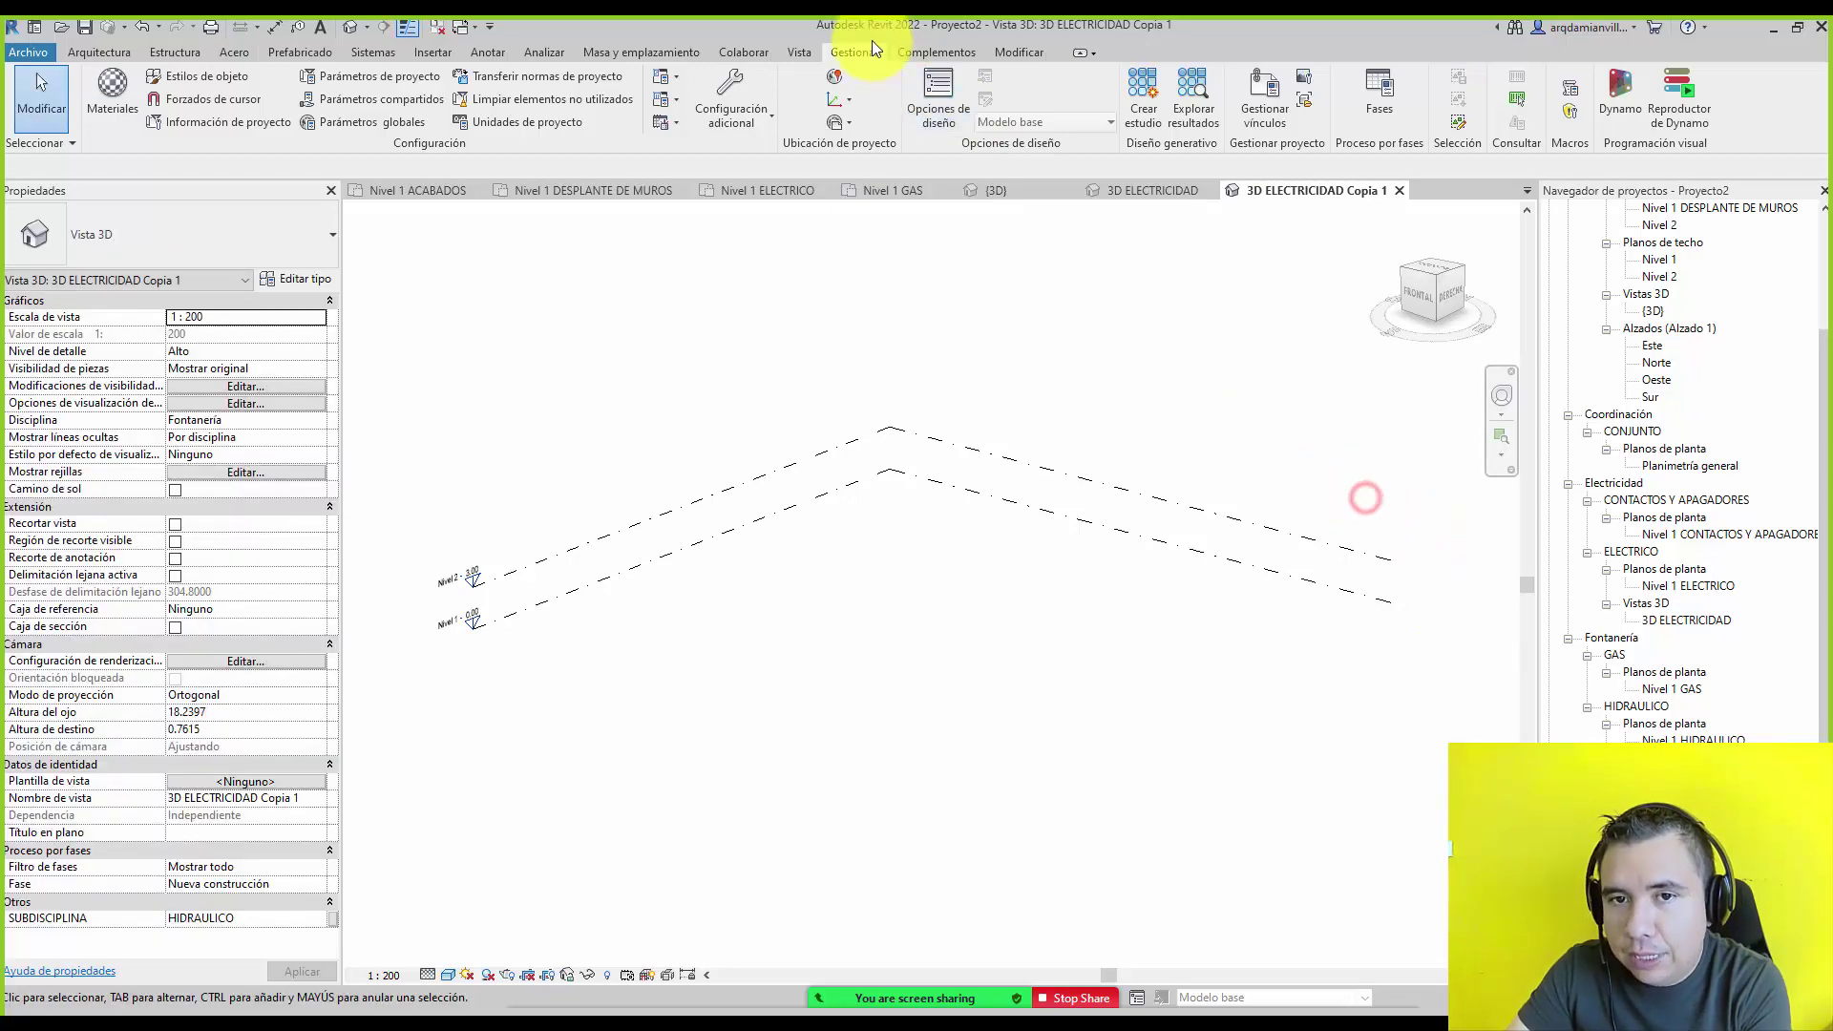
left_click(800, 52)
Create three title-blocked sheets, A101, A102 and A103.
left_click(1226, 80)
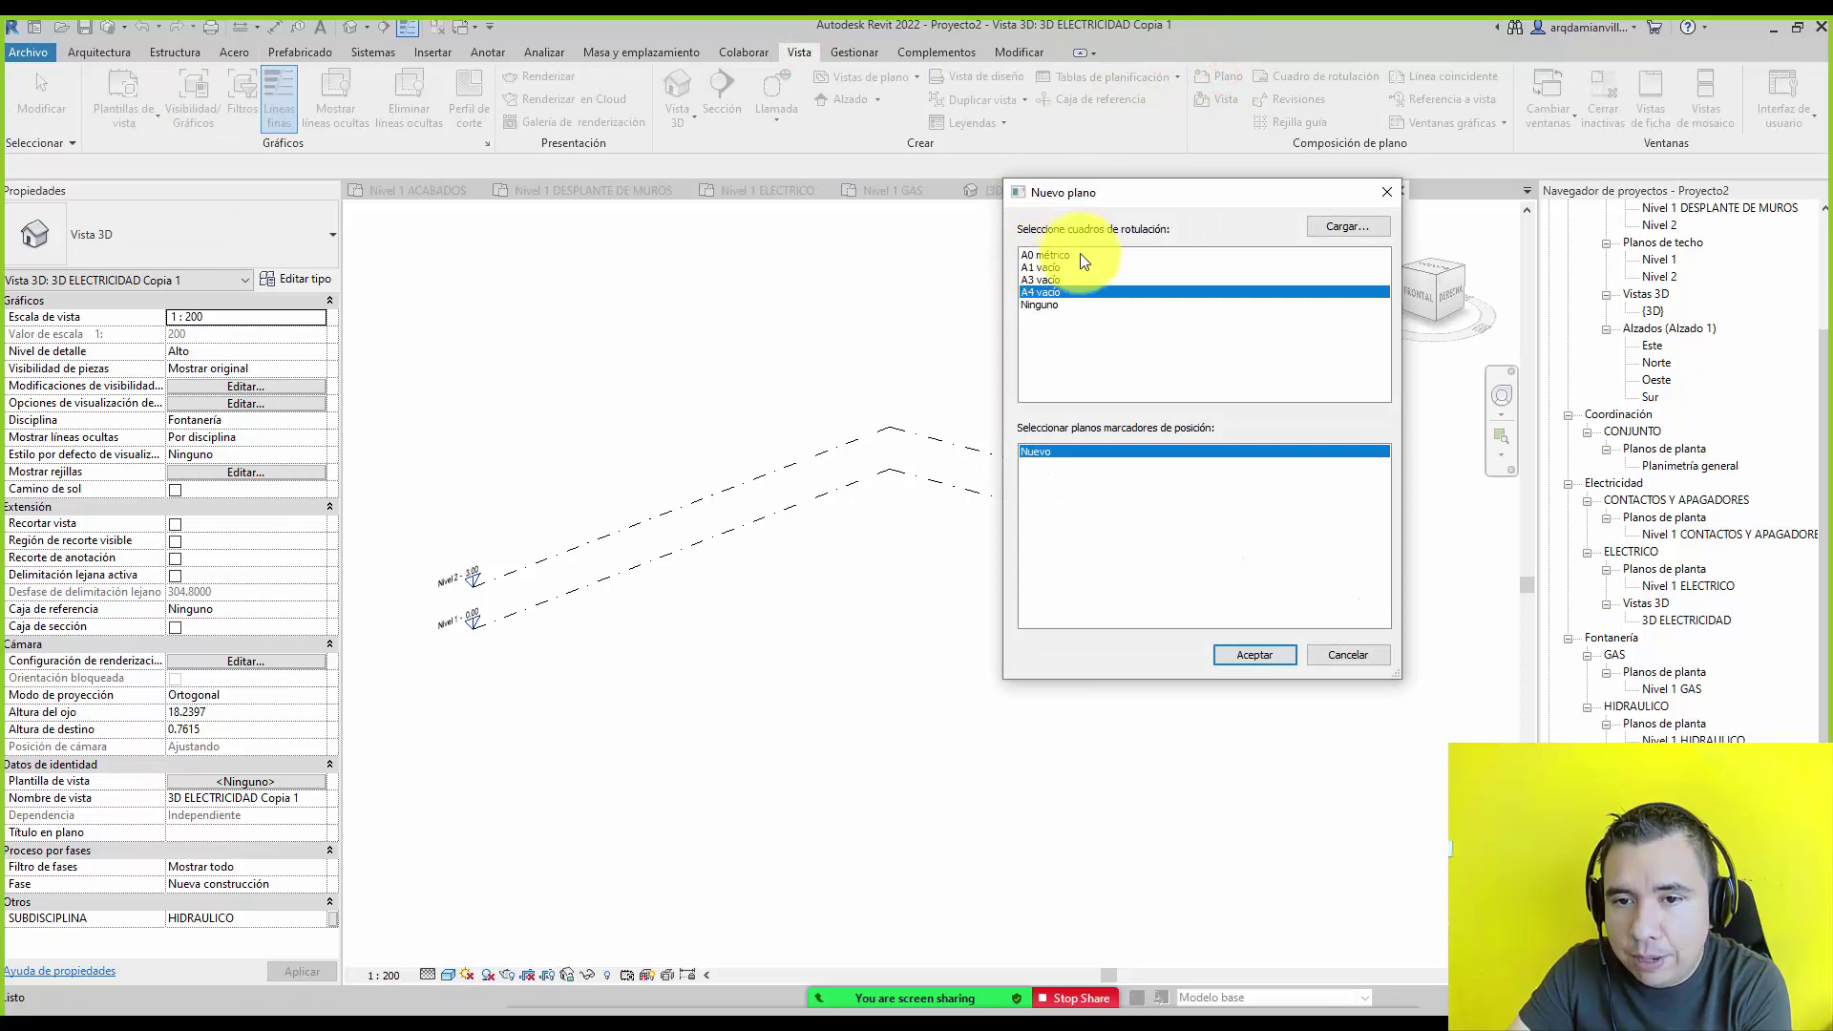
double_click(1080, 254)
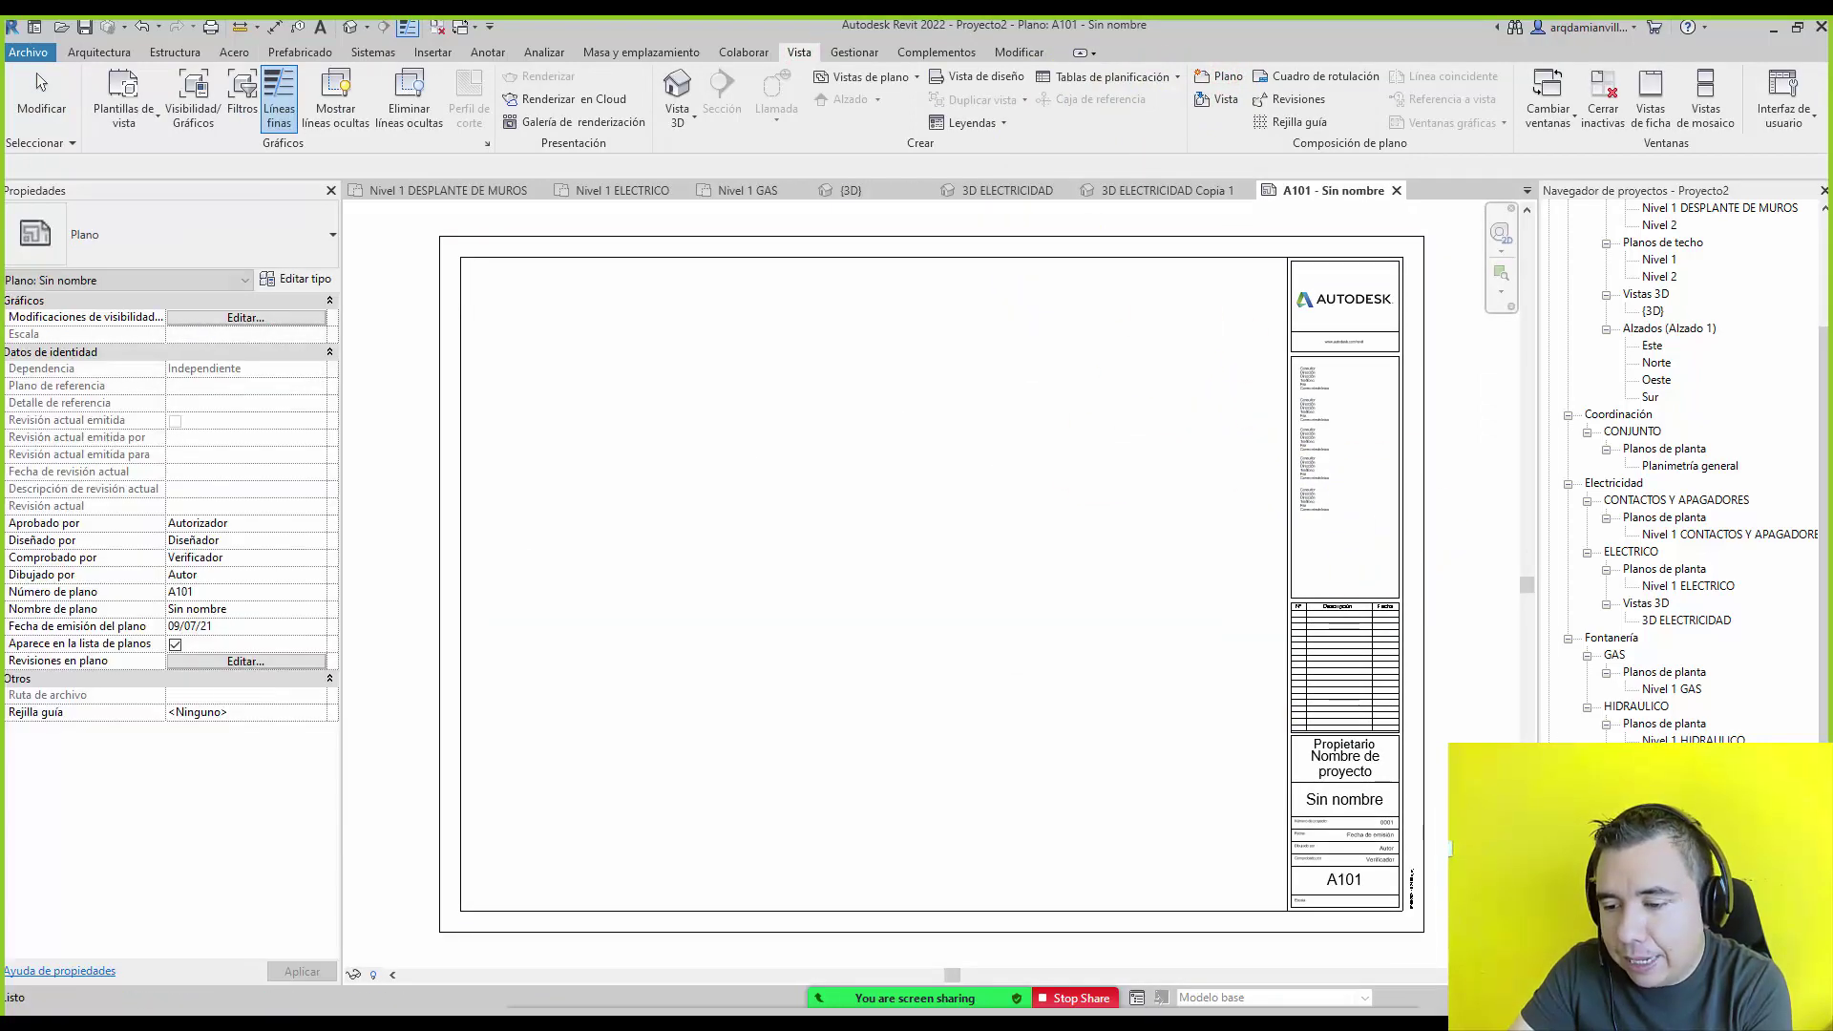
left_click(1209, 75)
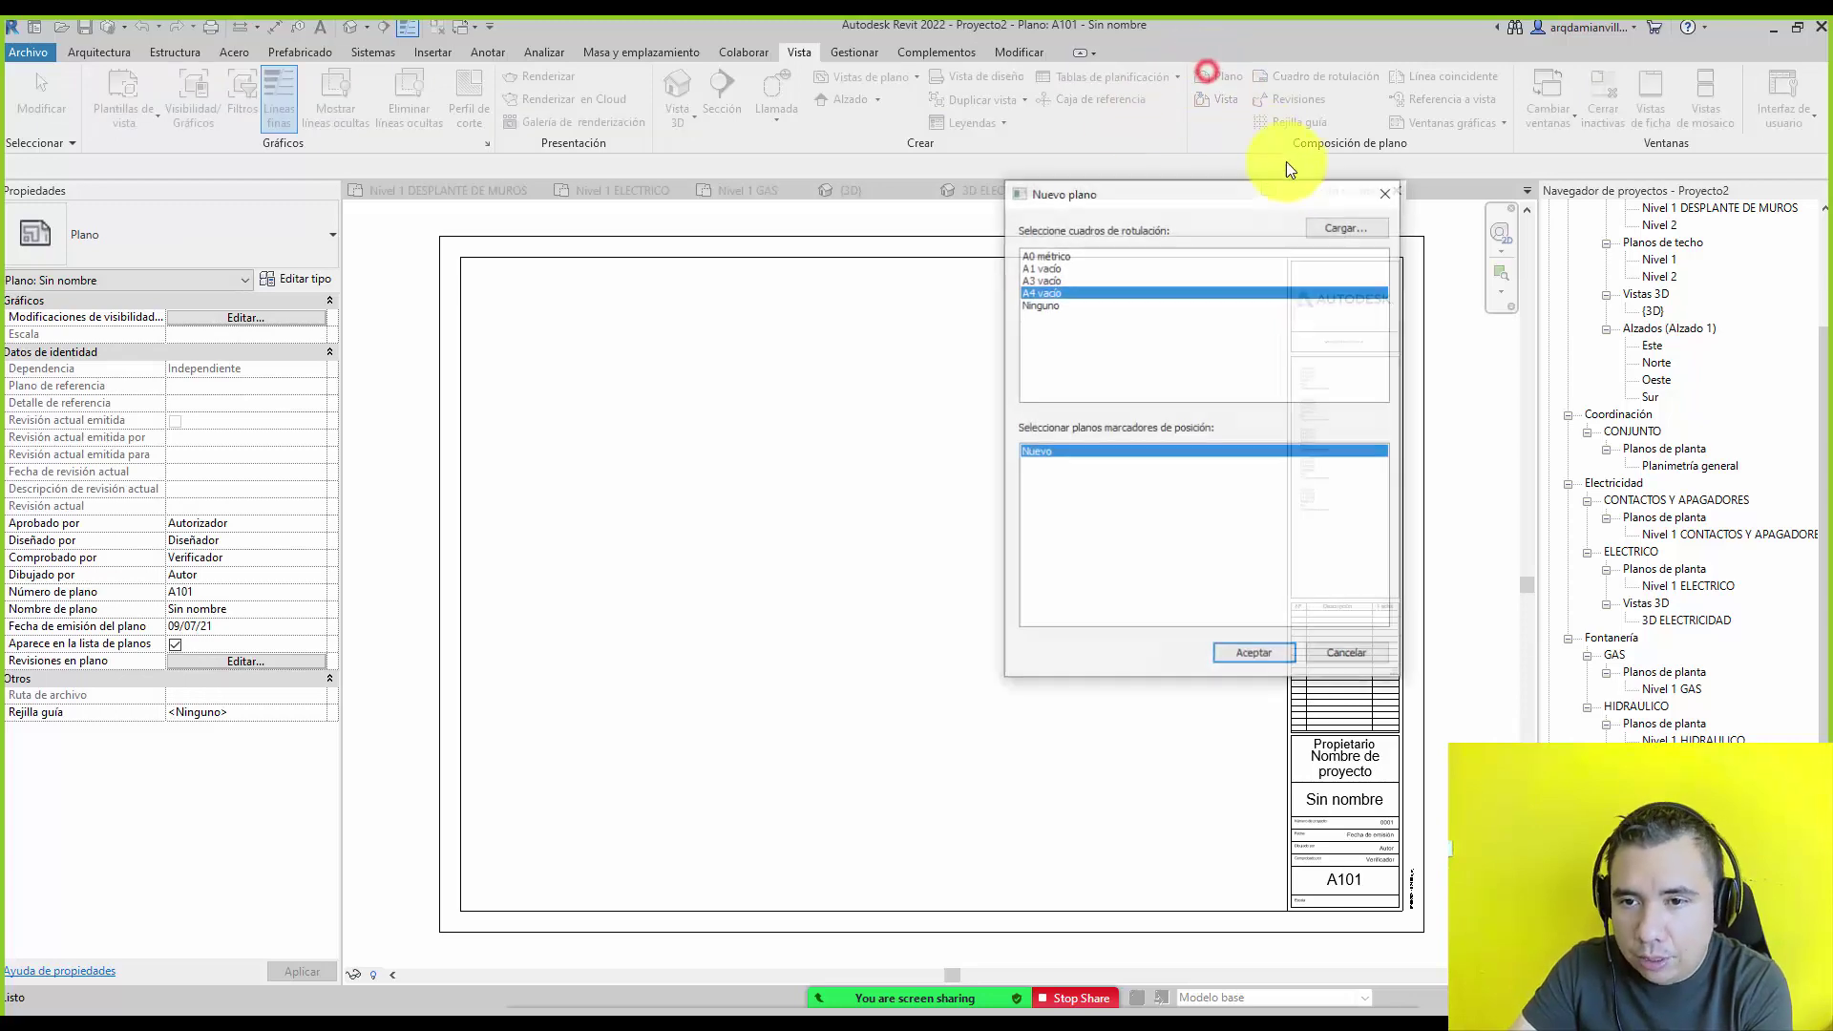
double_click(1129, 254)
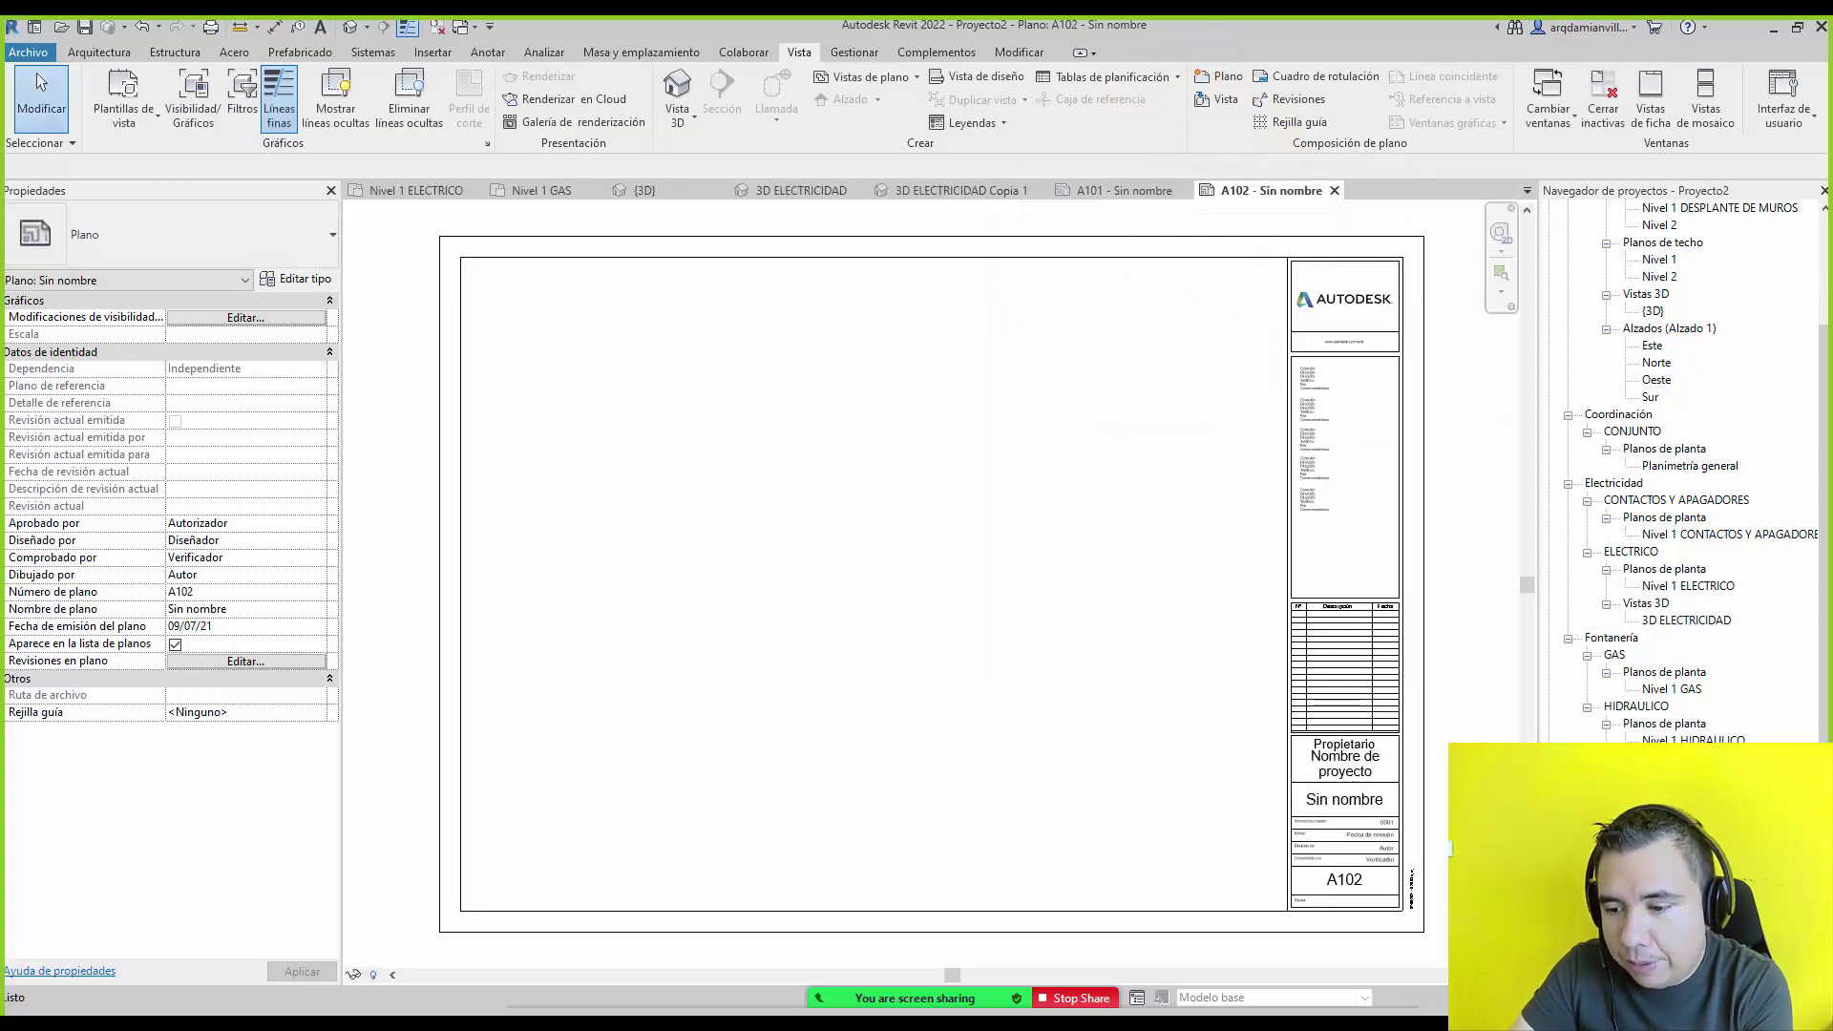
left_click(1232, 78)
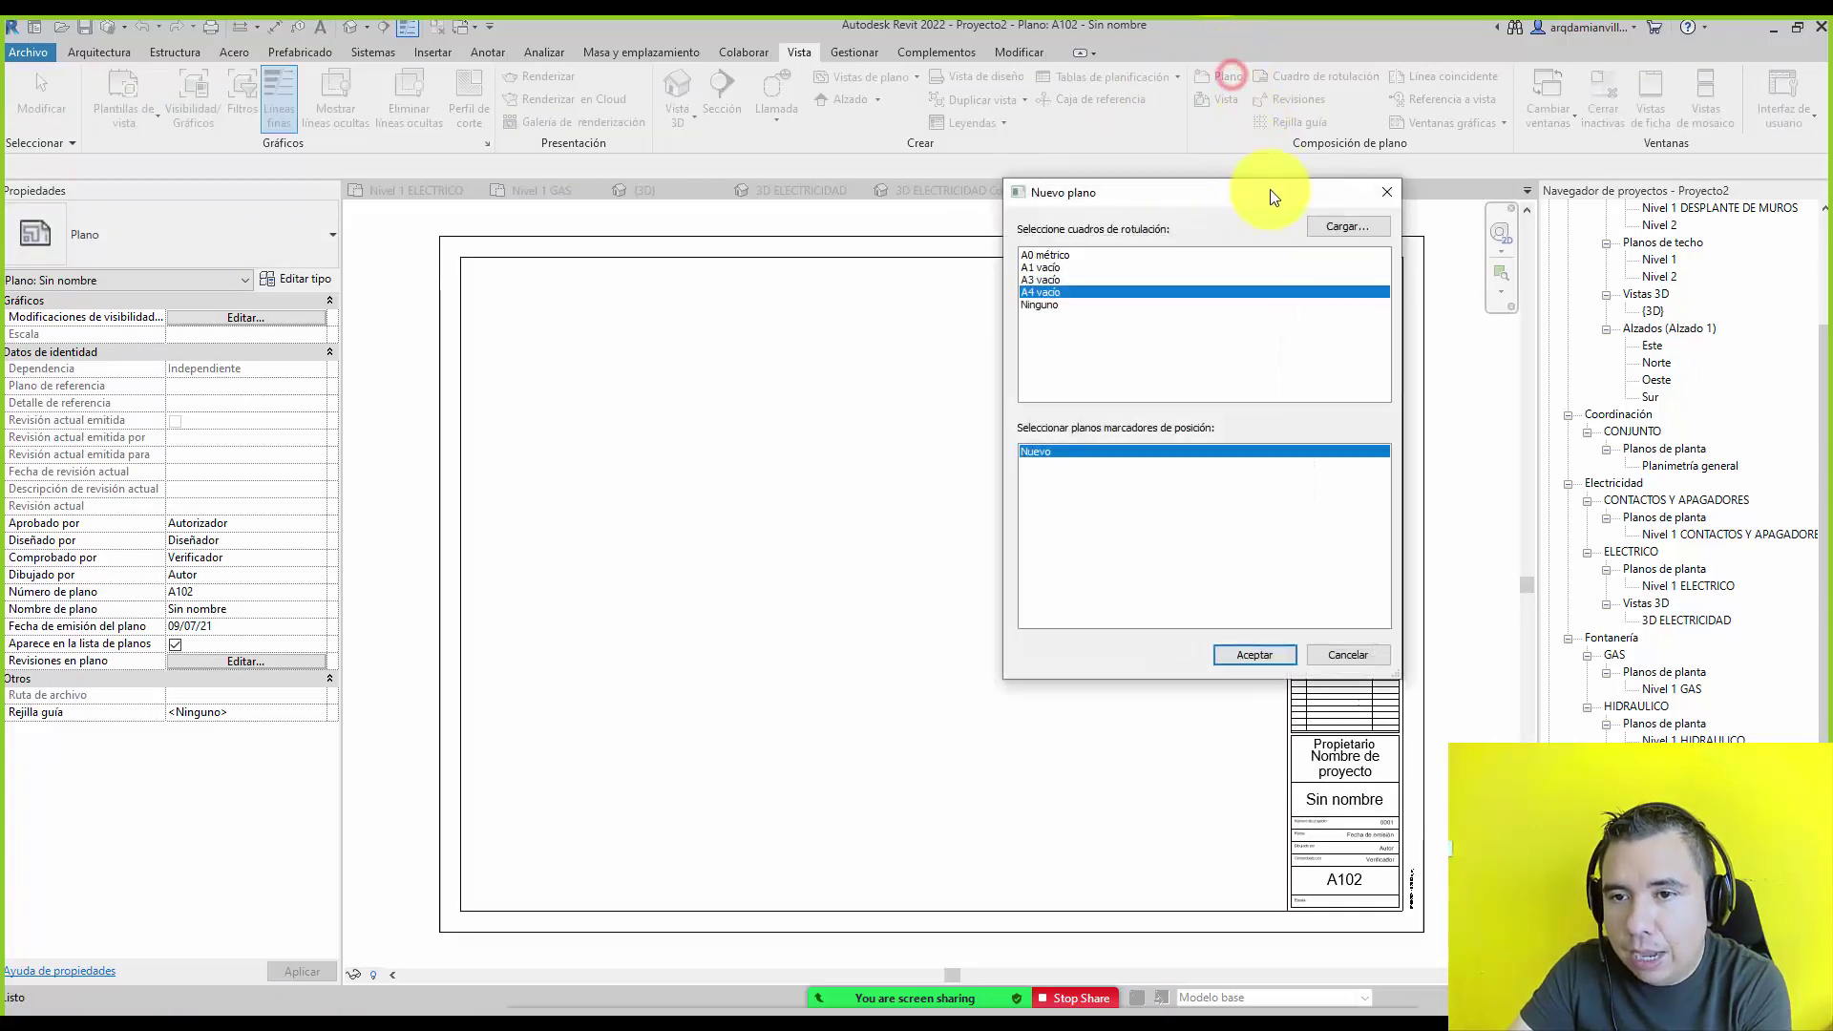
double_click(1190, 256)
scroll(1681, 478, "down", 1)
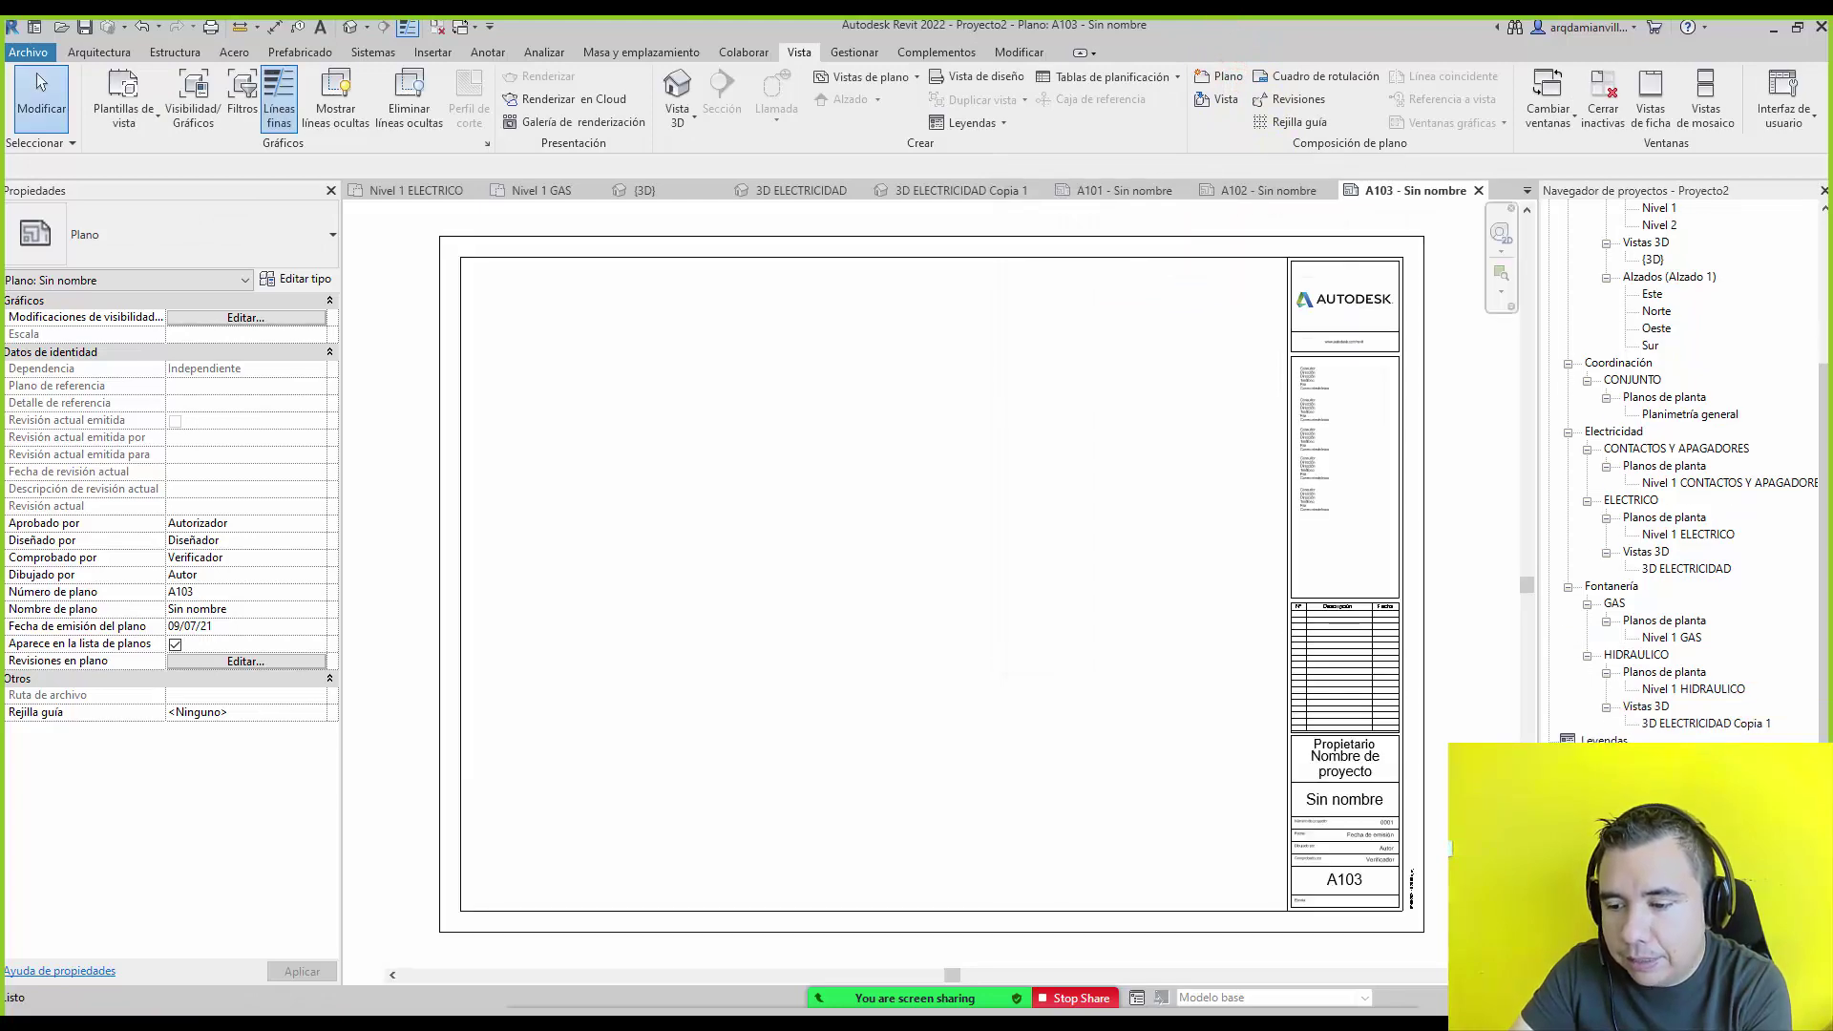
Rename sheet A101 to ARQUITECTONICOS and sheet A102 to HIDRAULICO.
right_click(1562, 464)
left_click(1645, 696)
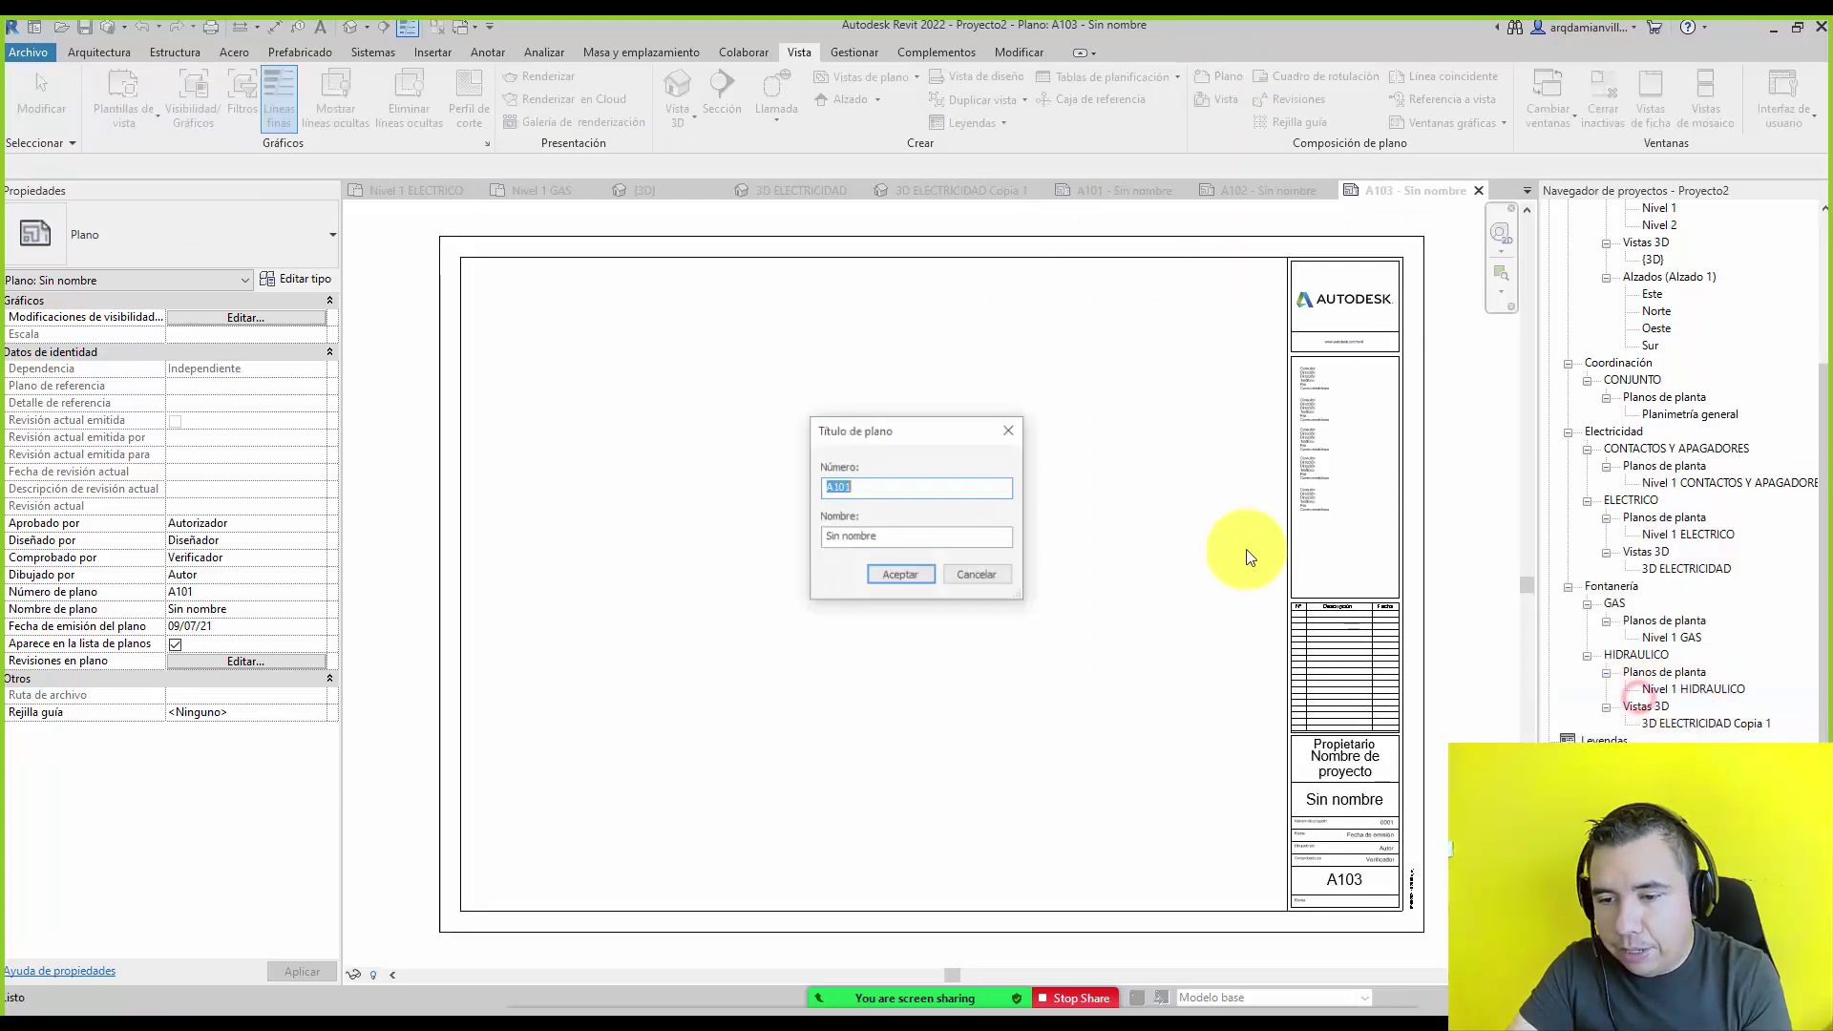
left_click_drag(937, 536, 754, 516)
type("ARQUI")
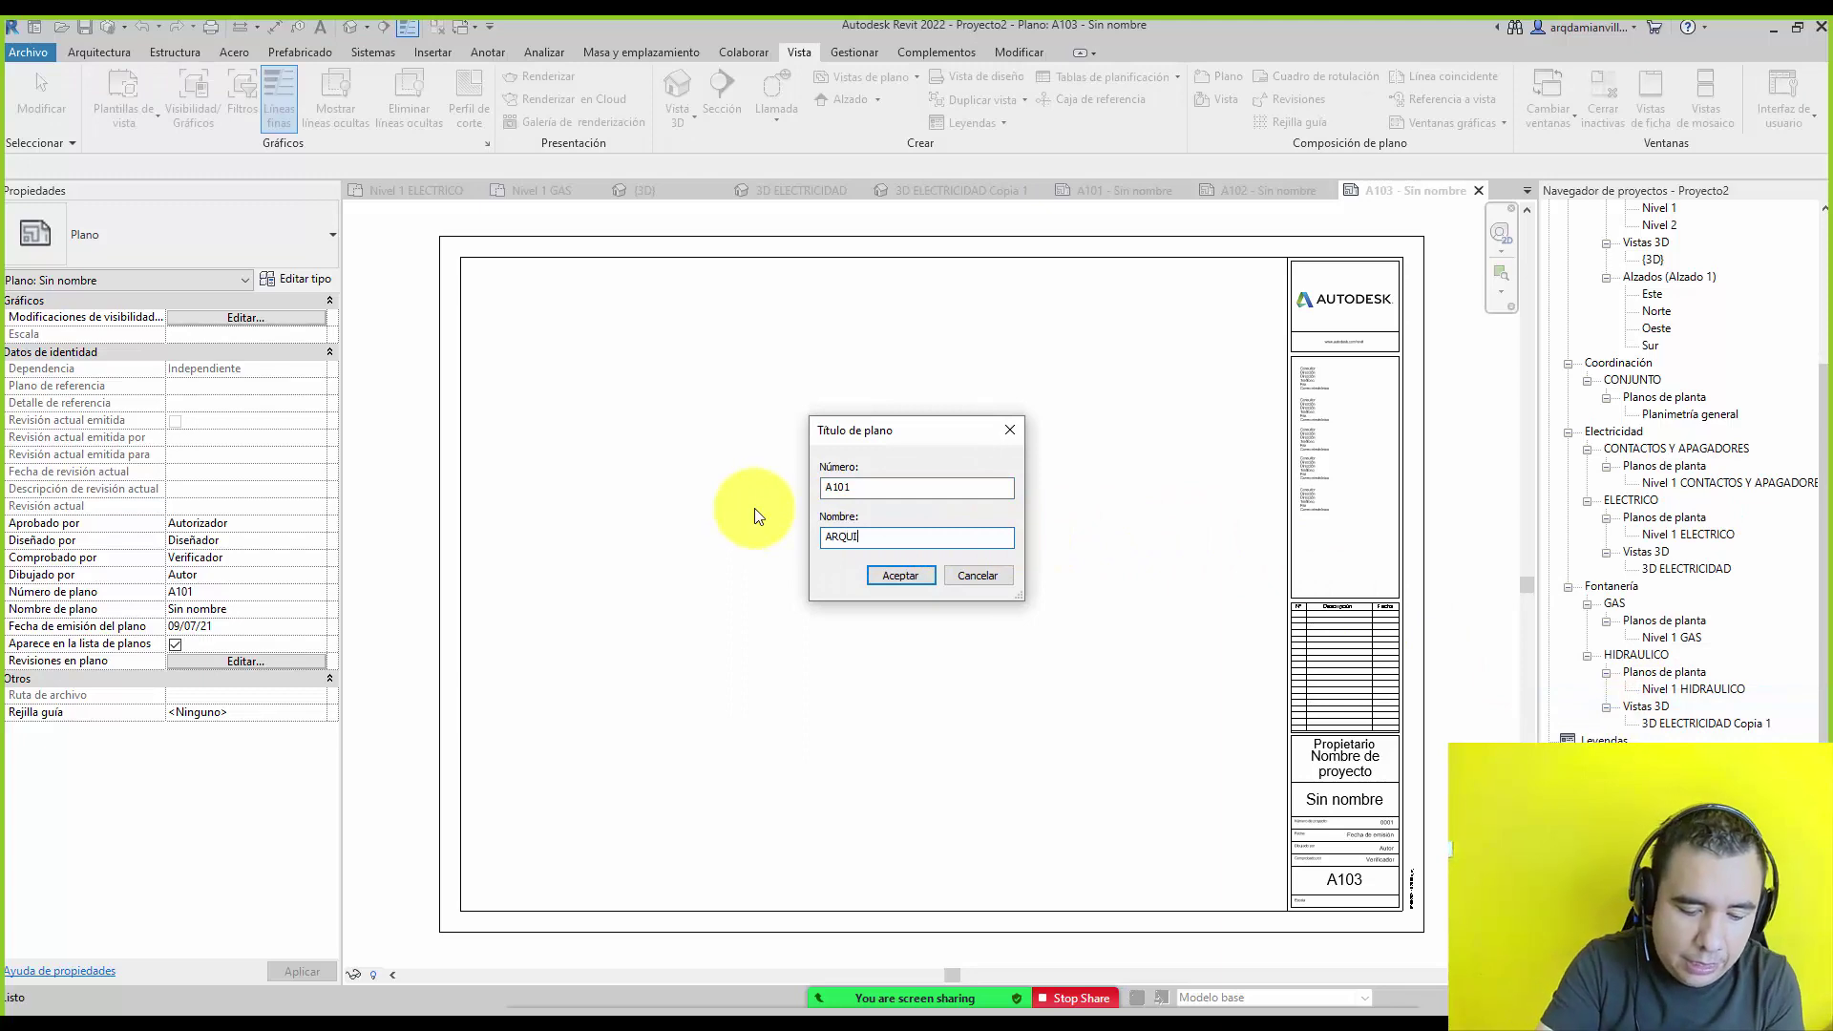
type("TECTONICOS")
key("Return")
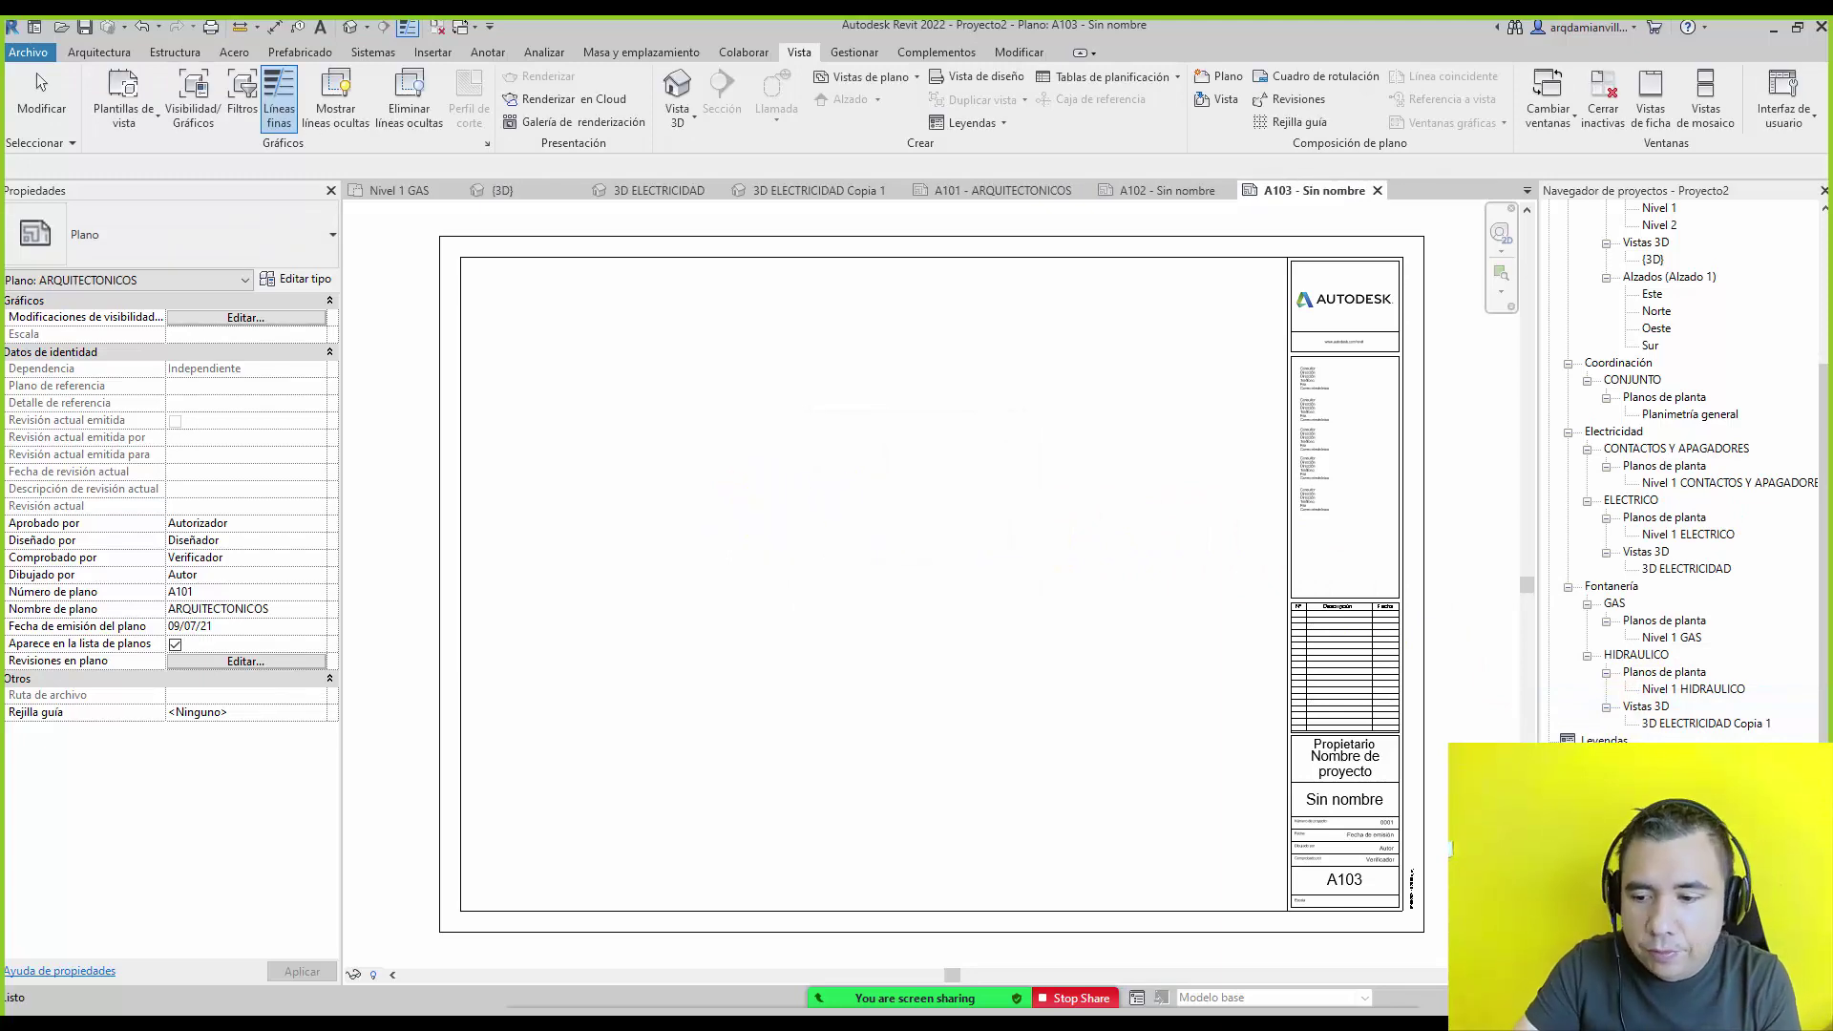
right_click(1642, 809)
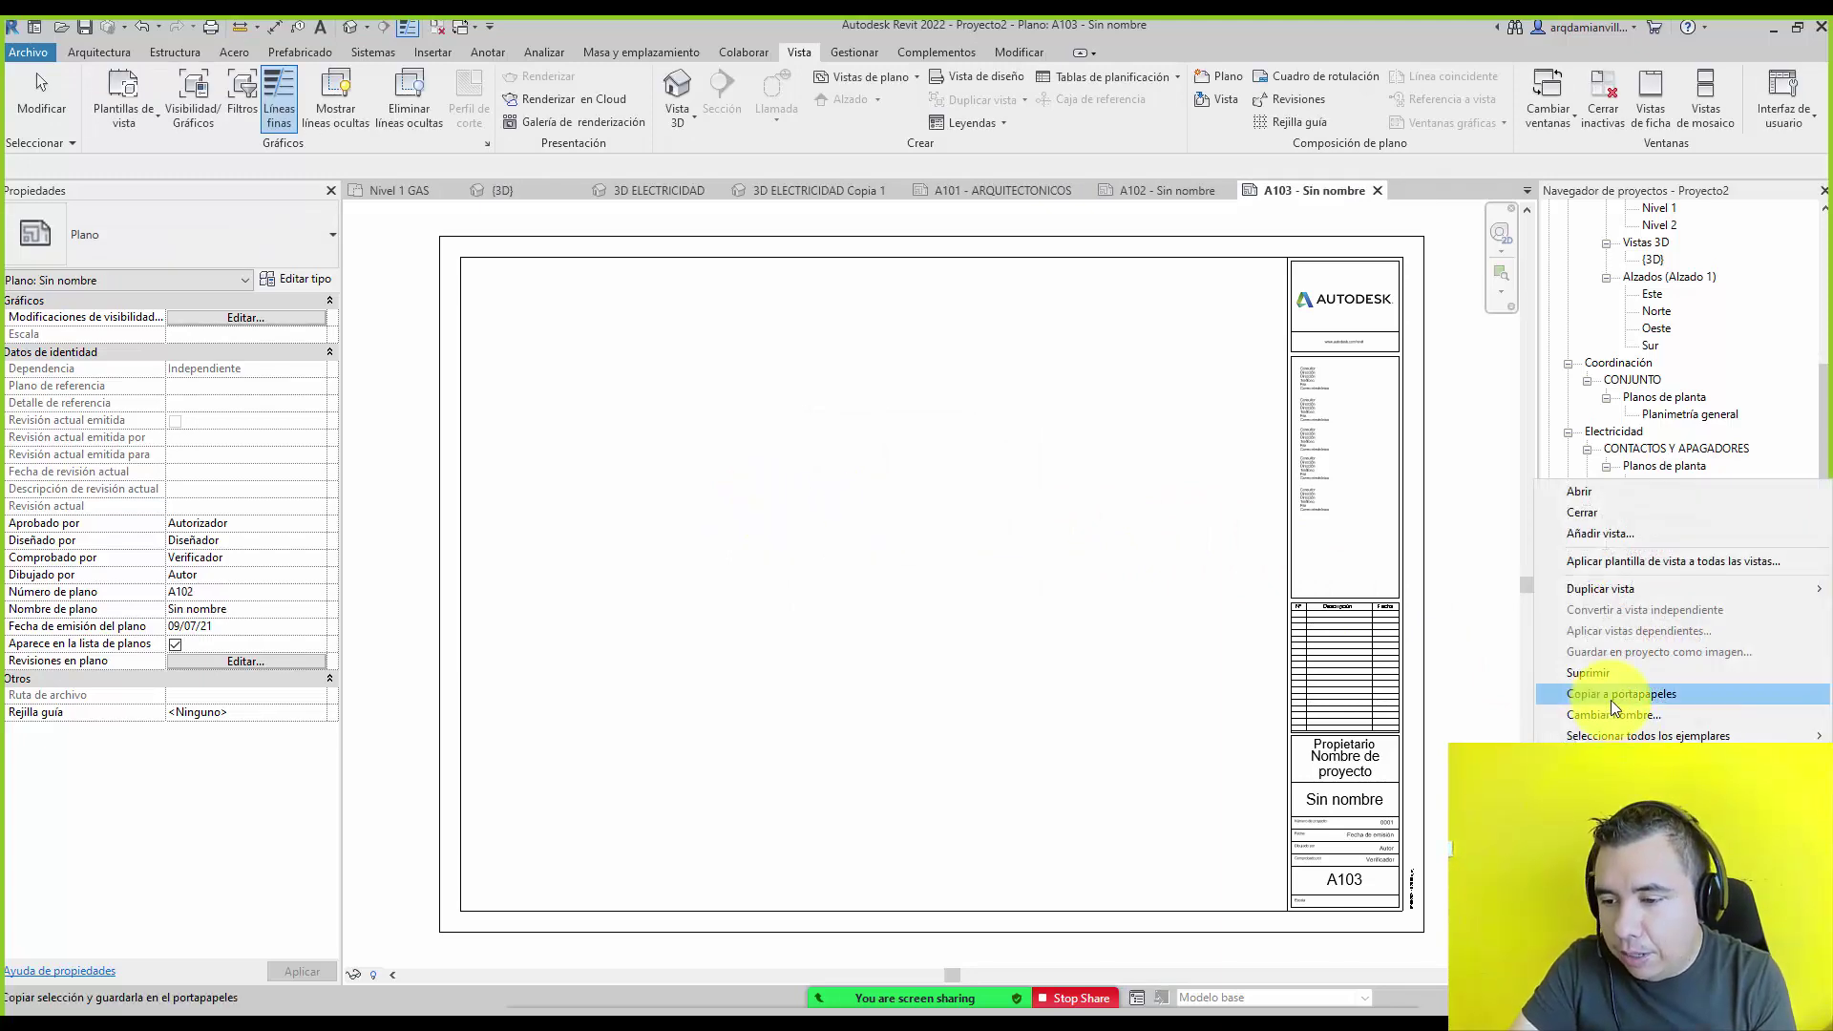
left_click(1627, 715)
left_click_drag(902, 536, 730, 531)
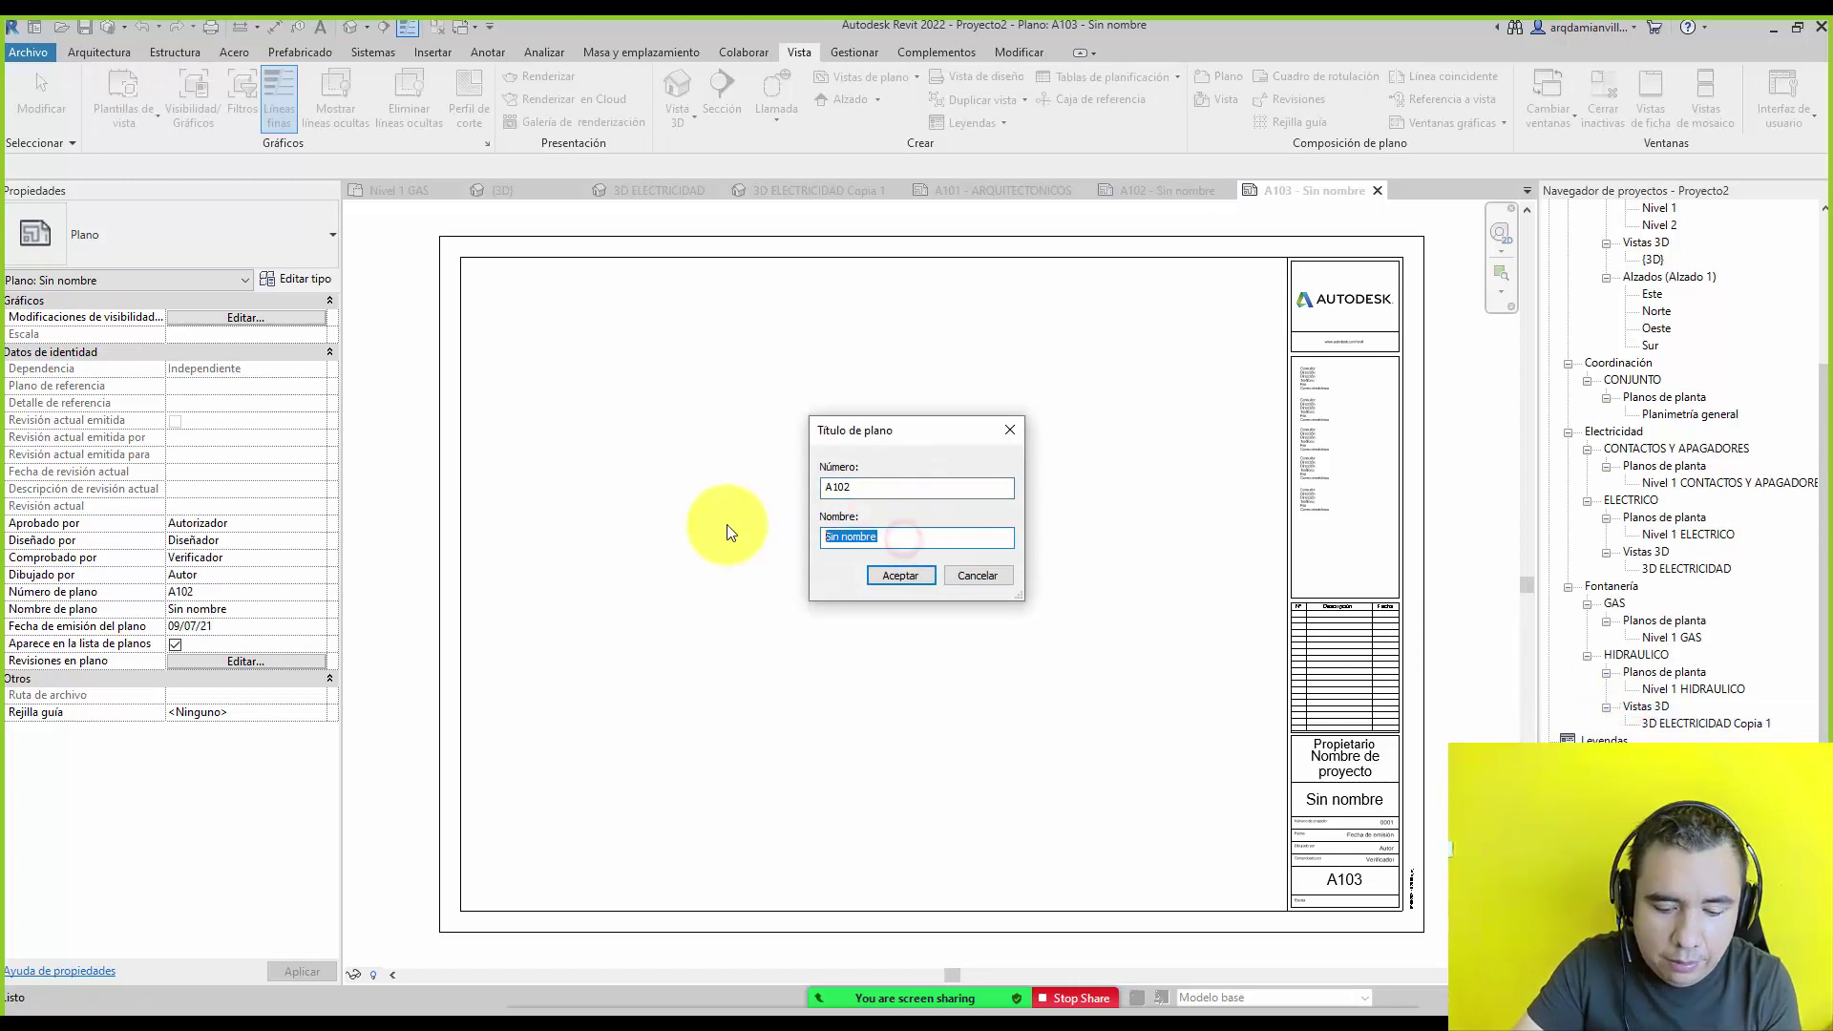
type("HIDRAULI")
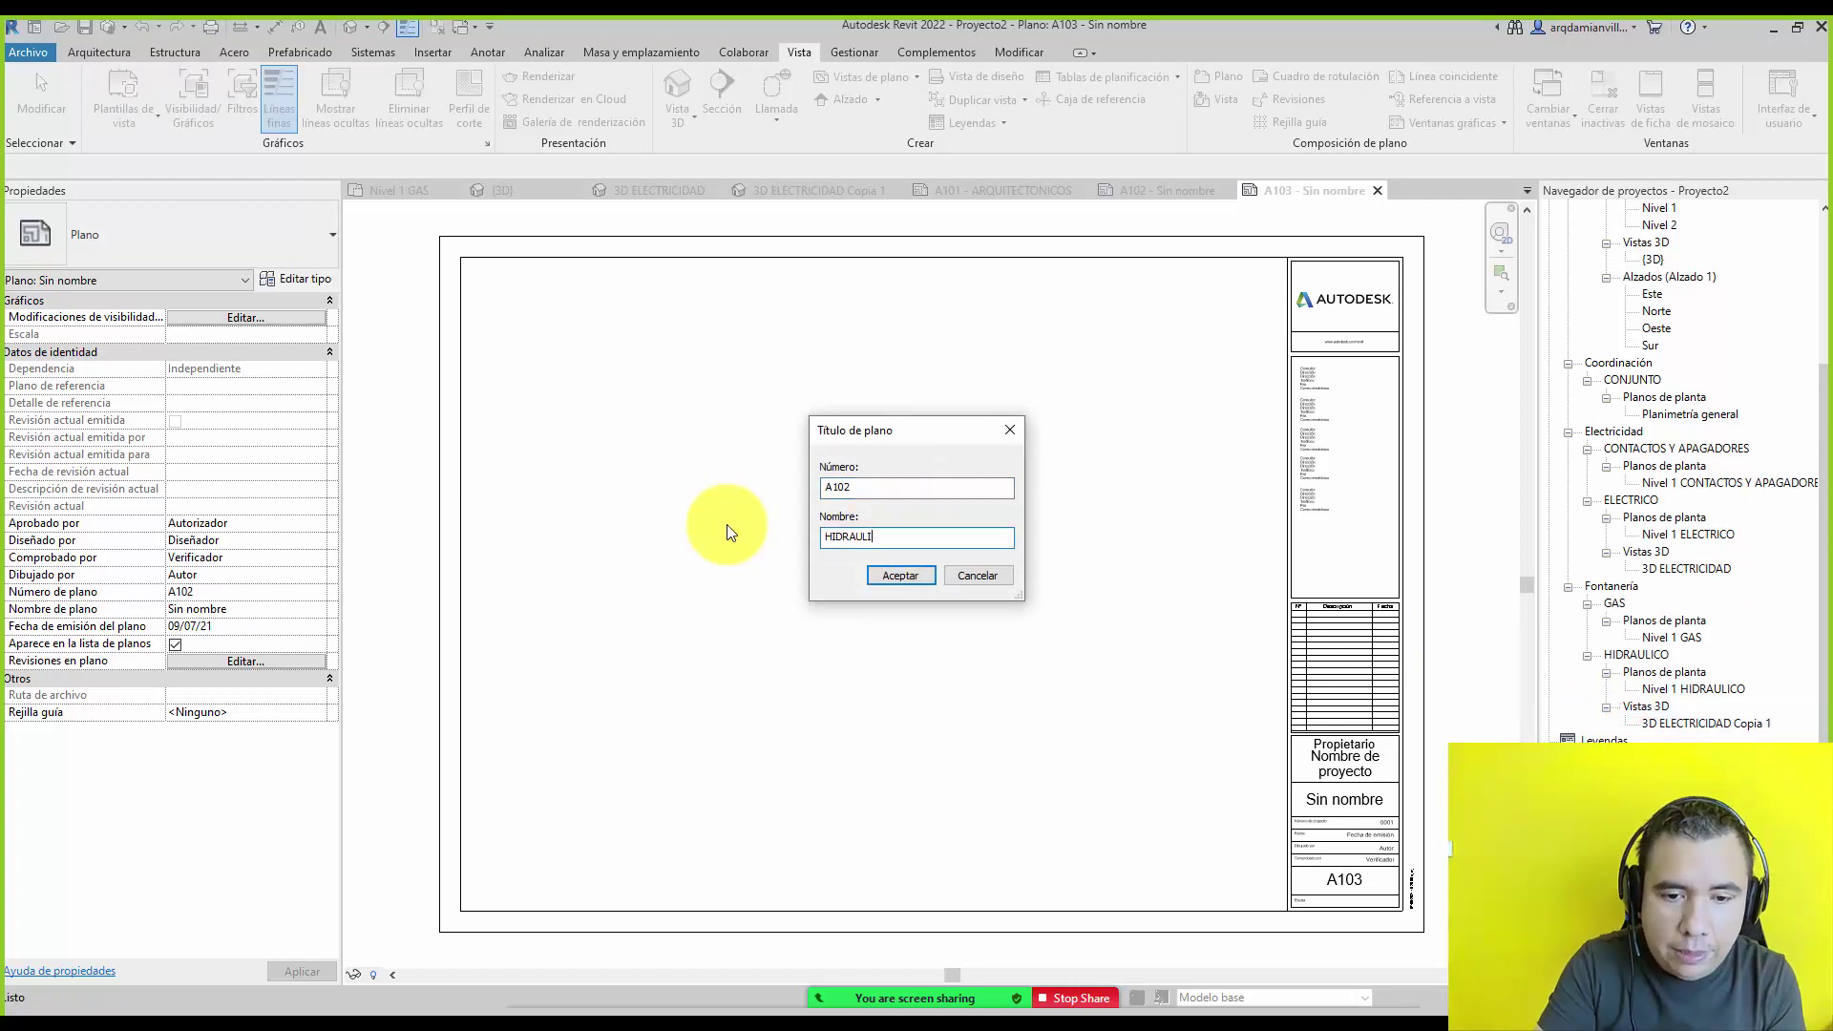
type("CO")
key("Return")
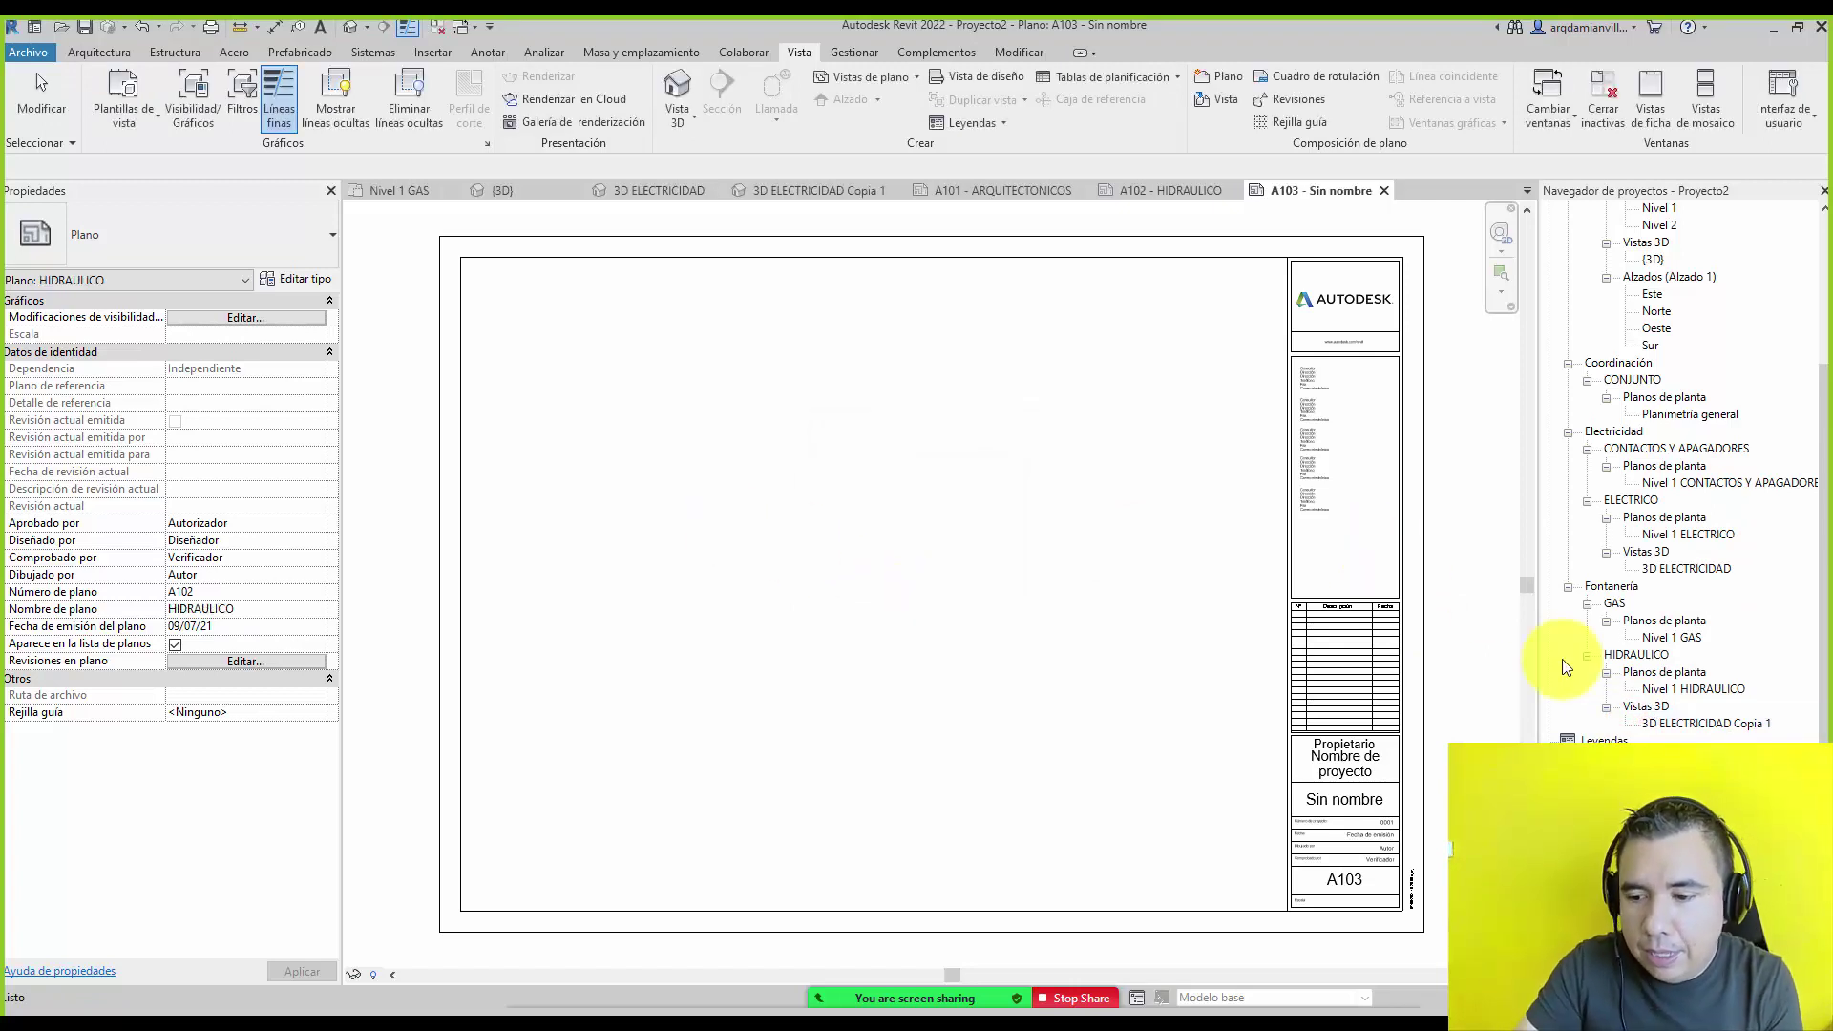
Rename sheet A103 to ELECTRICO.
right_click(1642, 821)
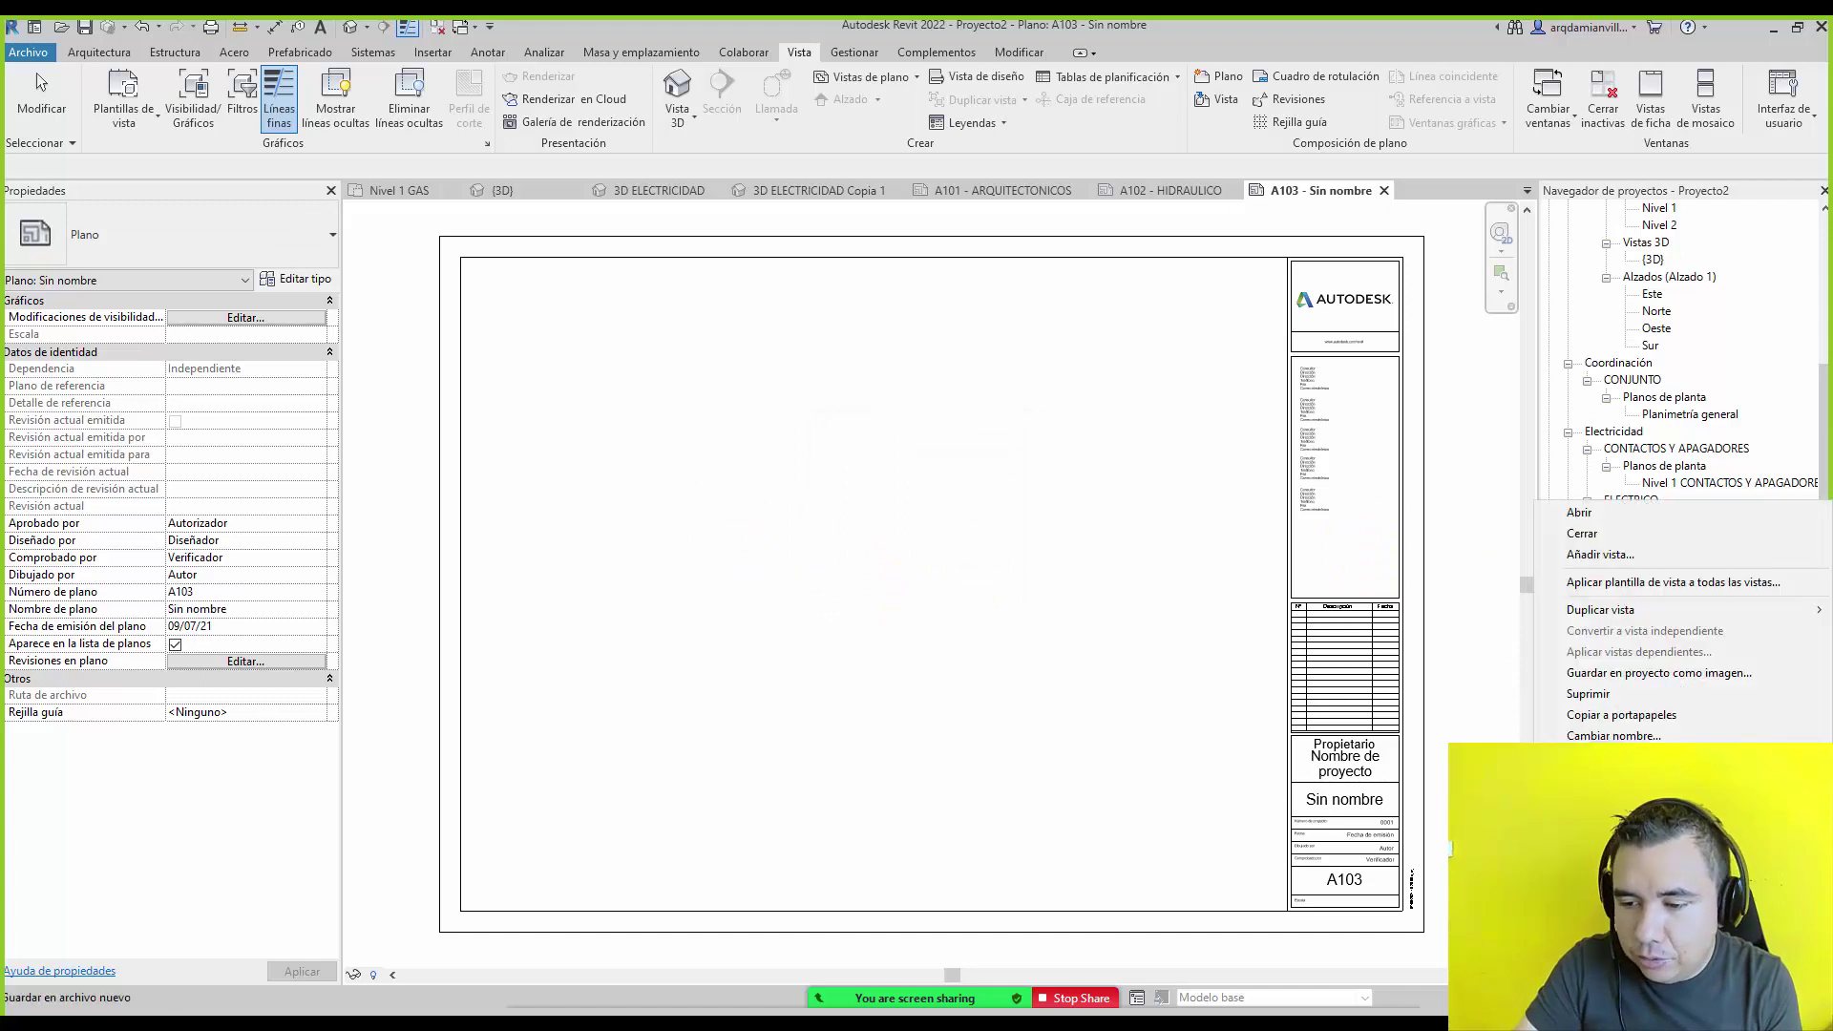
left_click(1575, 721)
key("Tab")
type("ELEC")
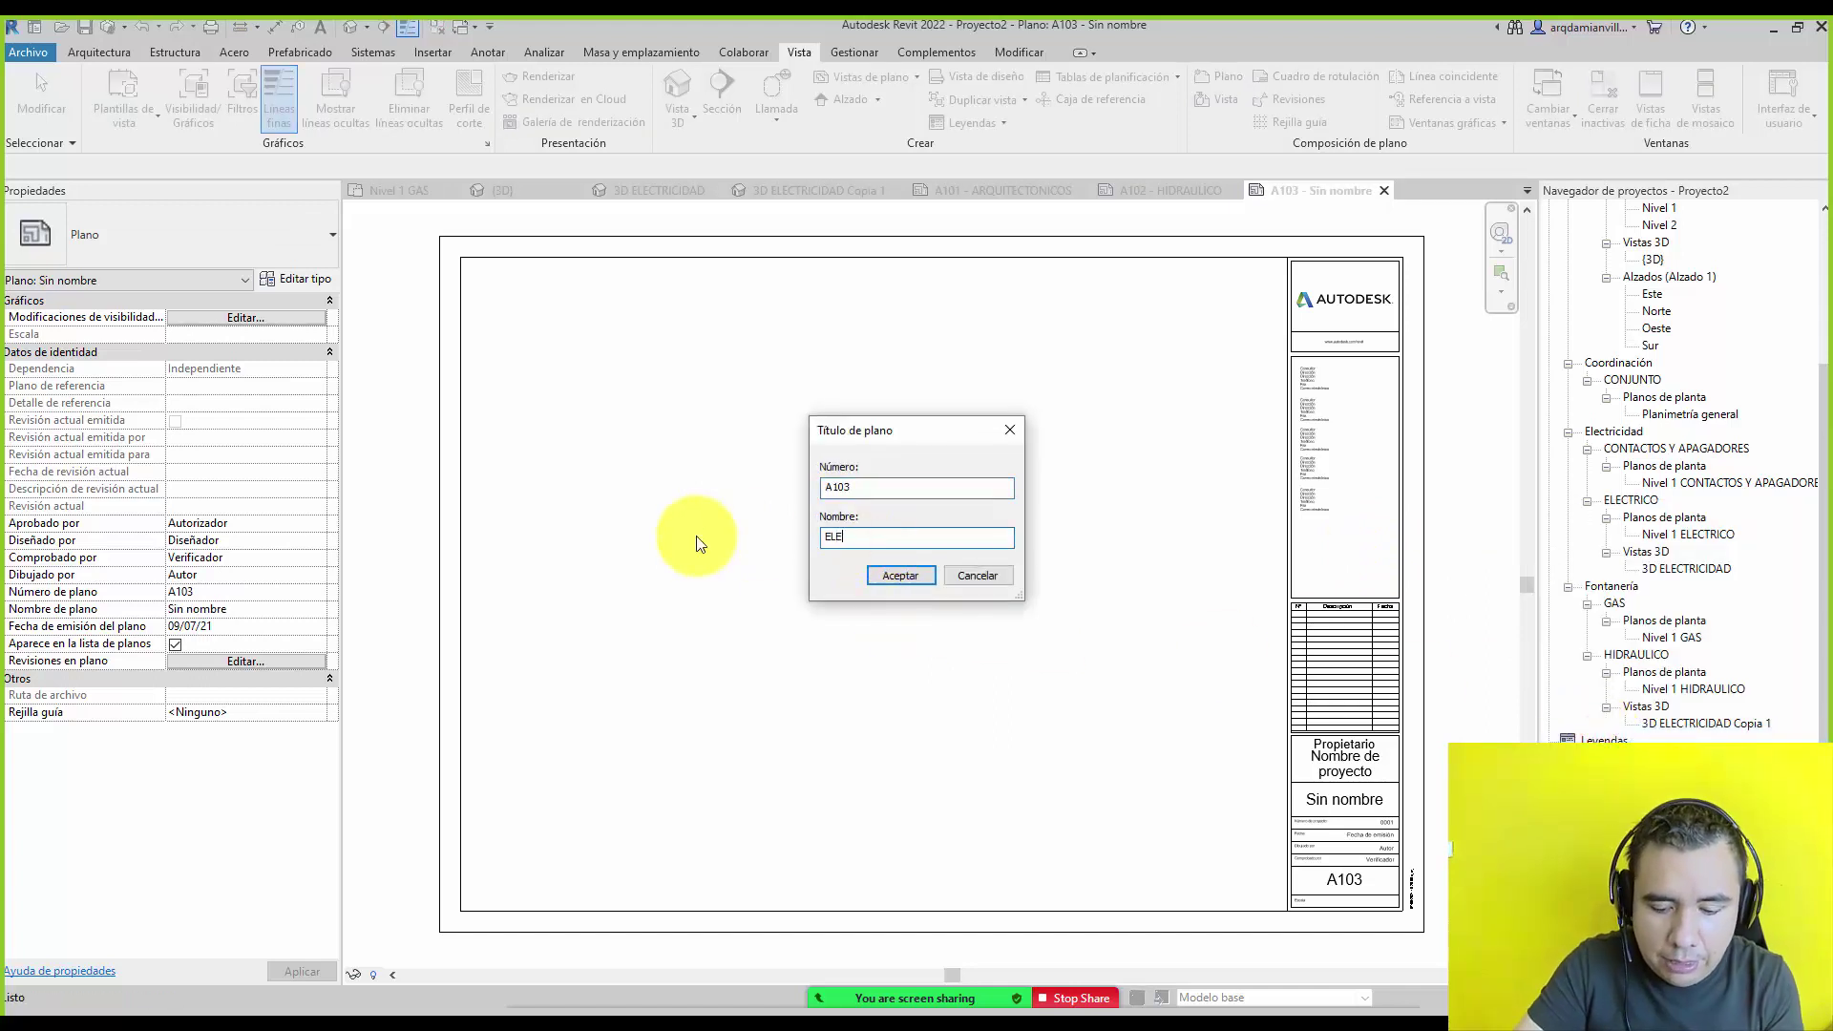
type("TR")
key("BackSpace")
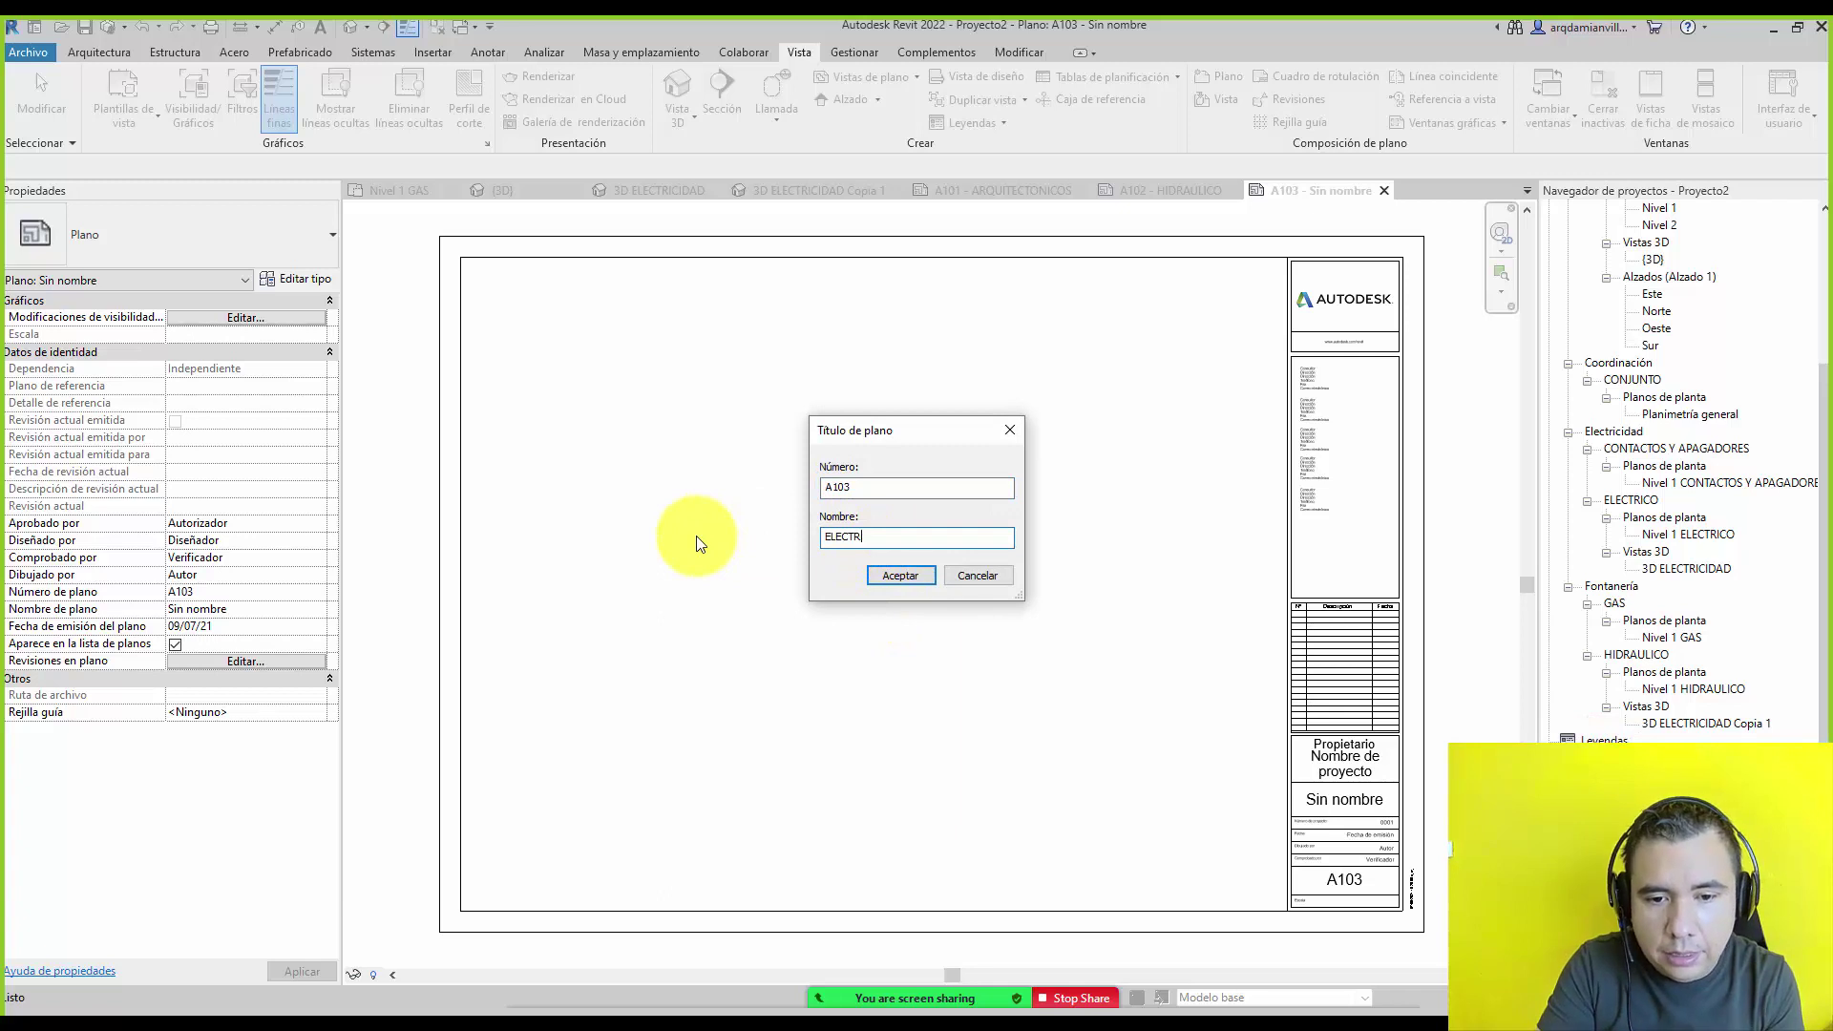
key("Return")
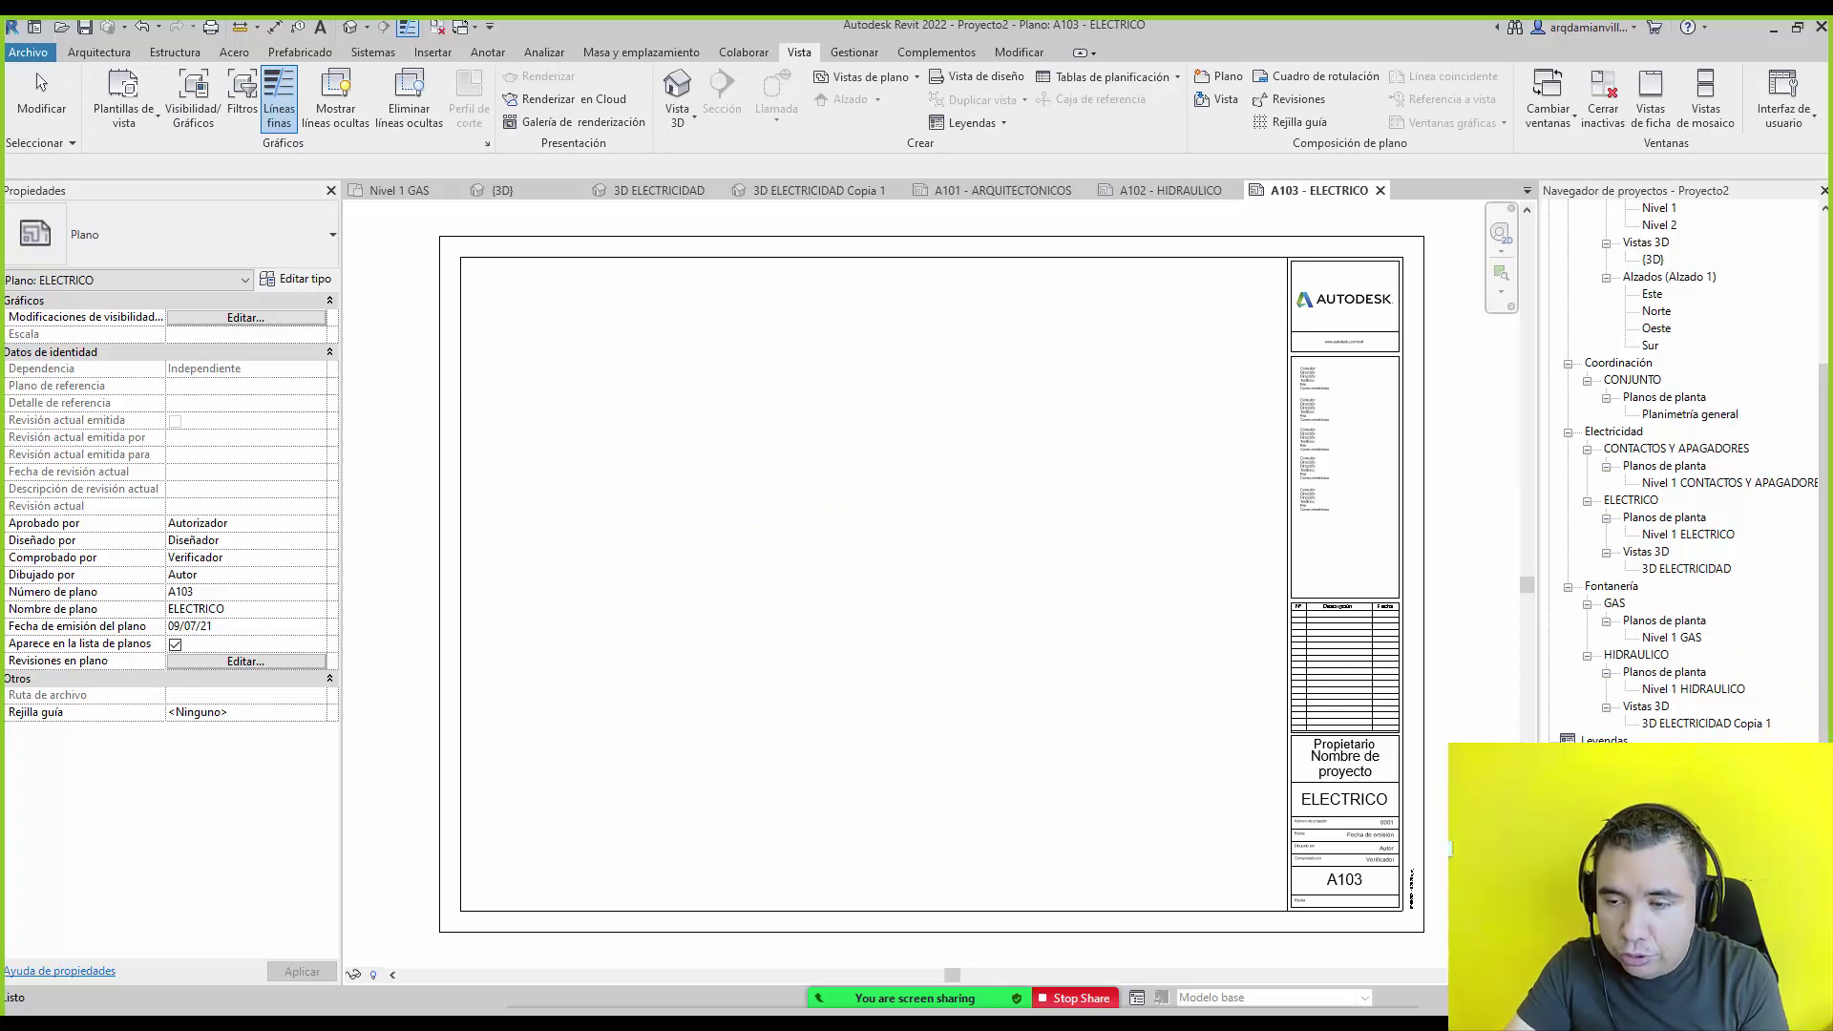
Start a new sheets browser organization scheme named DISCIPLINA.
scroll(1795, 430, "up", 4)
left_click(1677, 208)
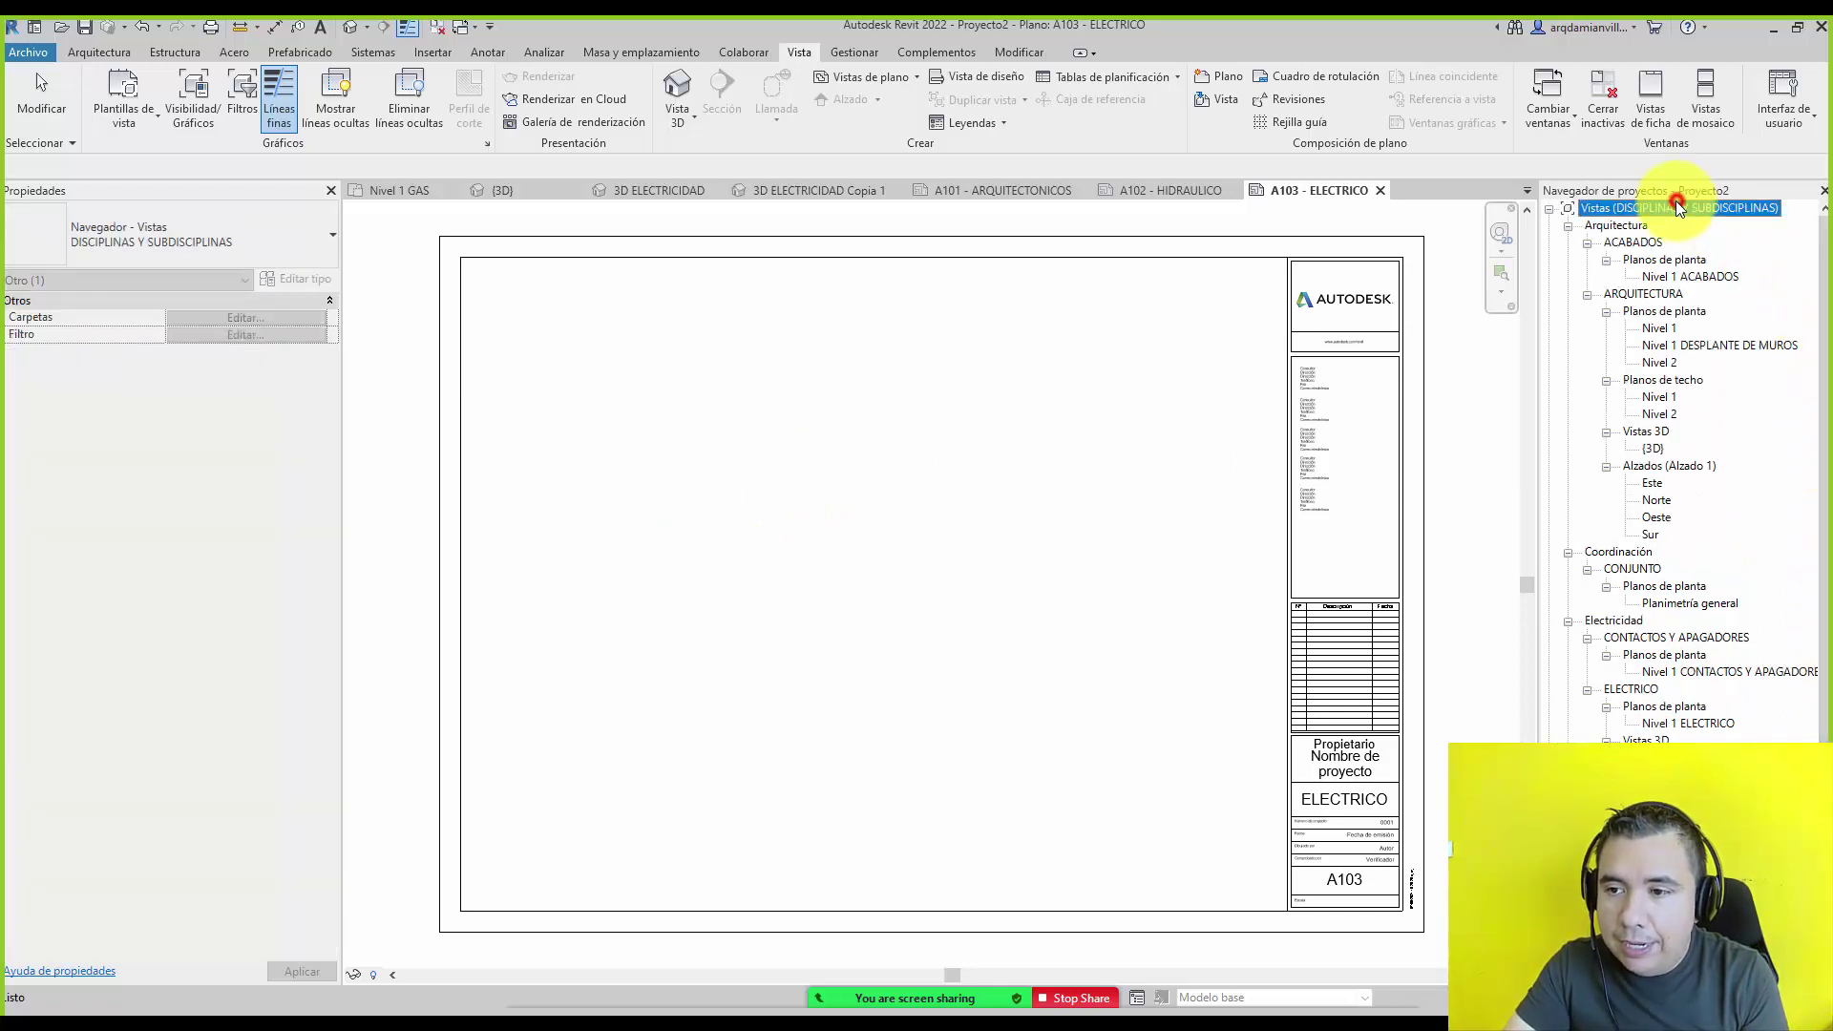
right_click(1678, 207)
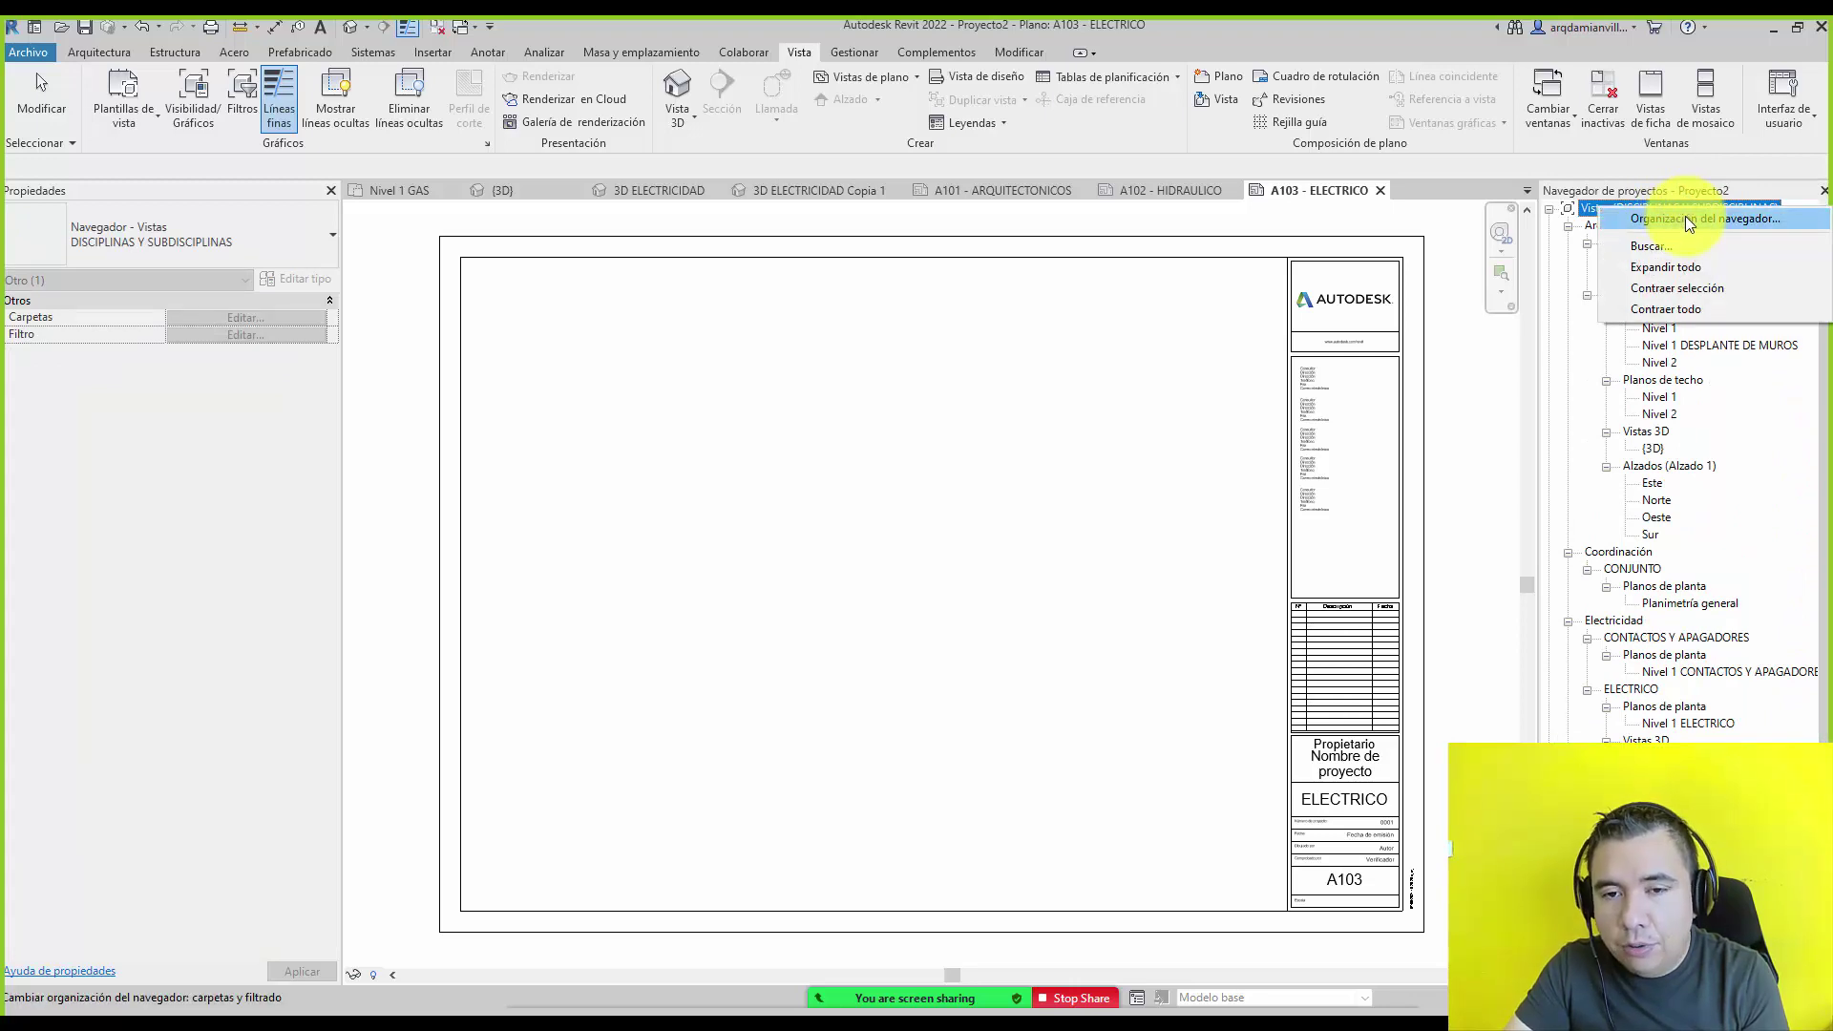
left_click(1686, 216)
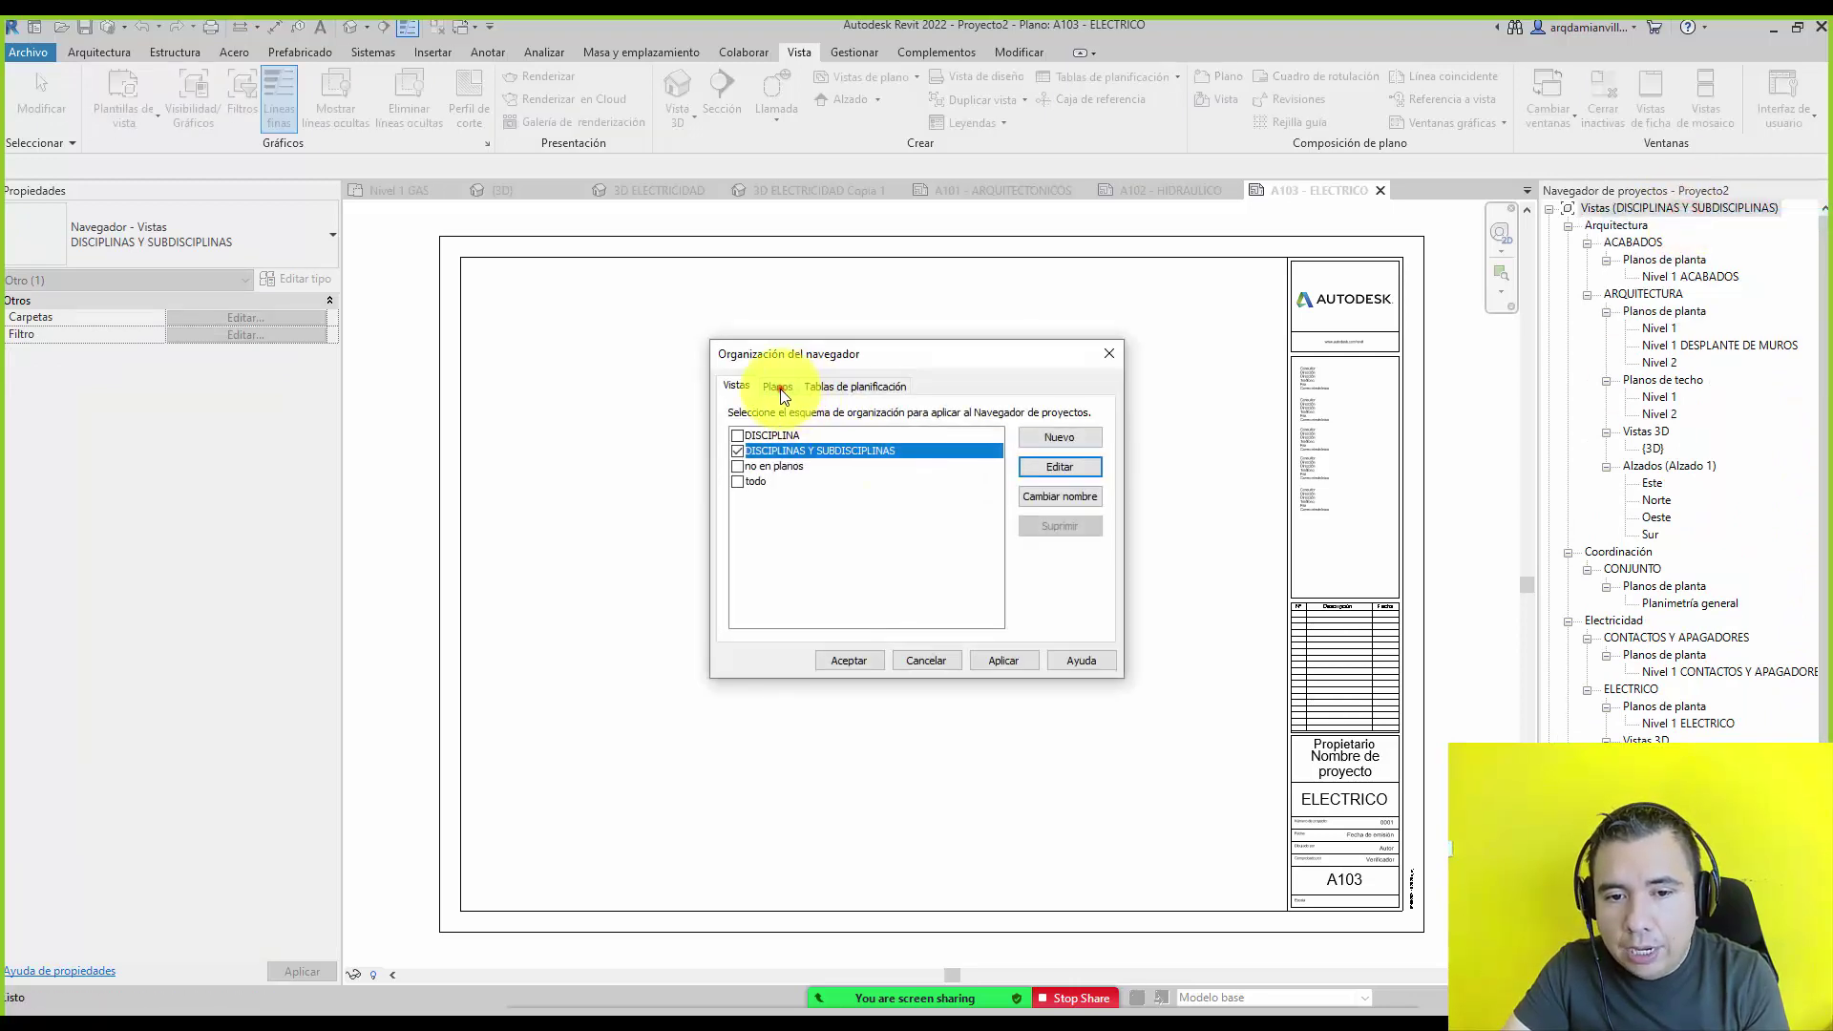
left_click(781, 388)
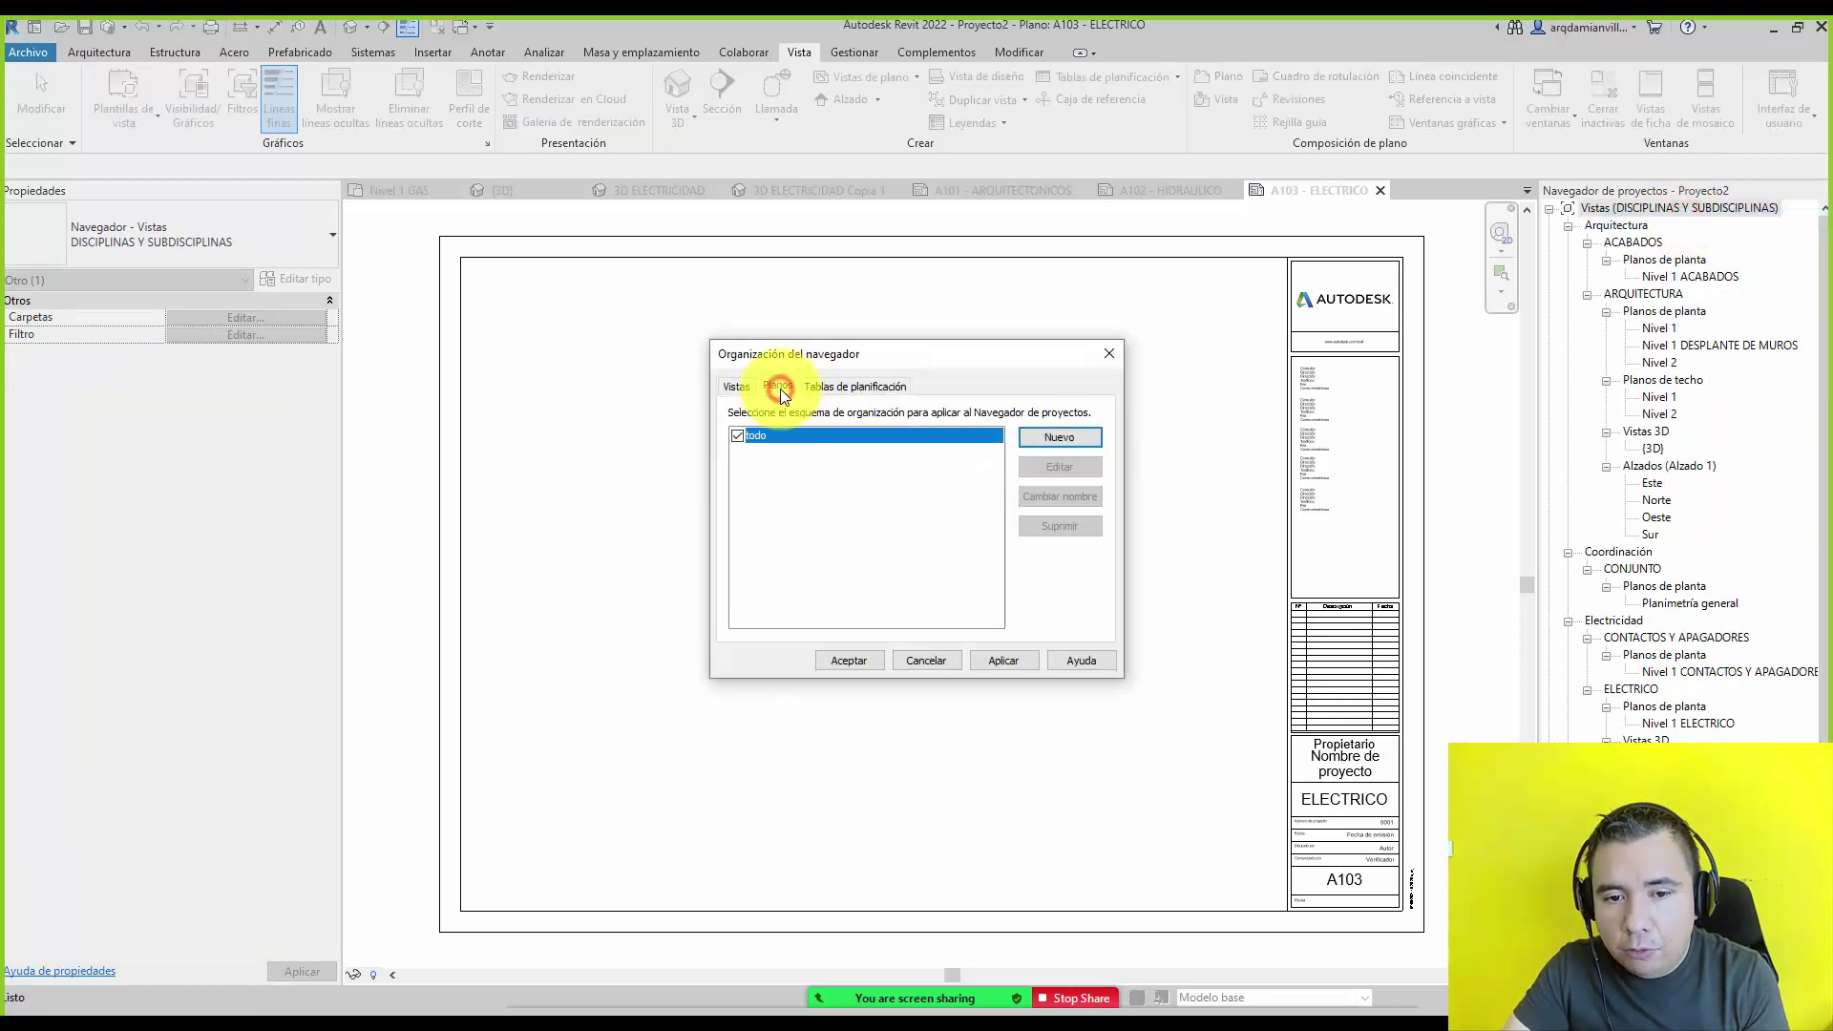
left_click(1045, 435)
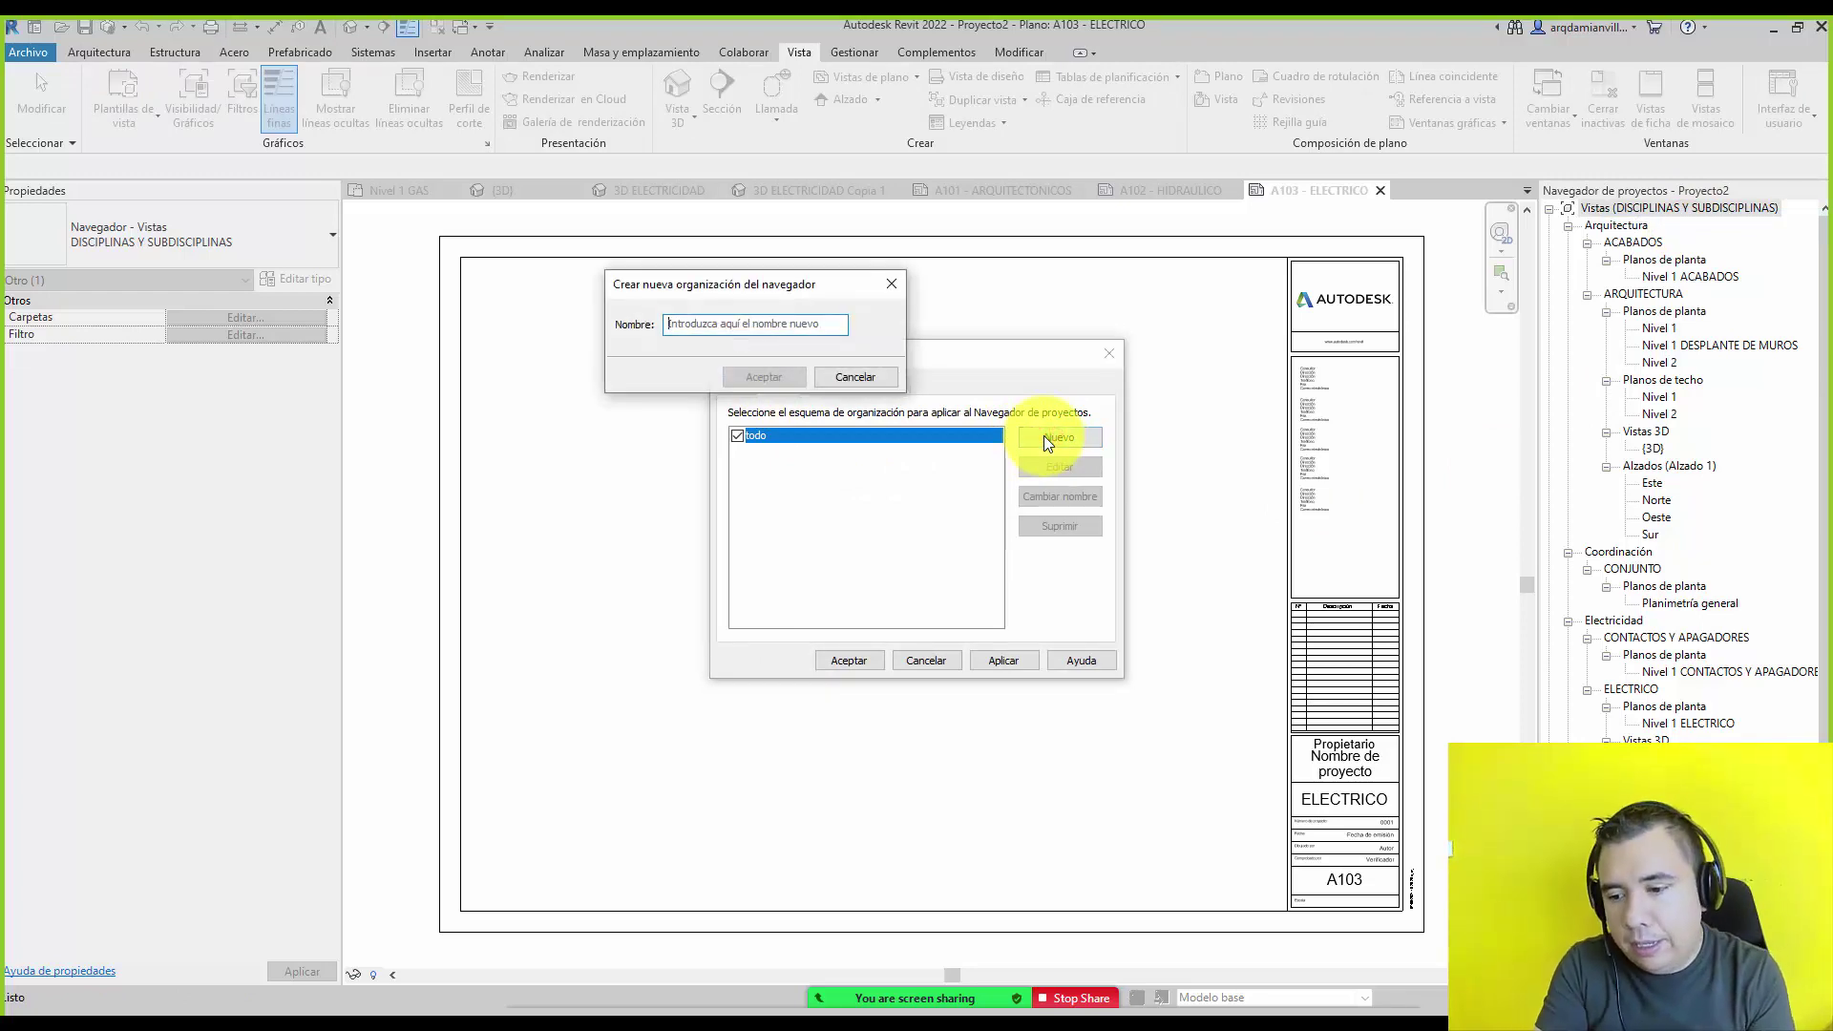
type("DISCIPLIN")
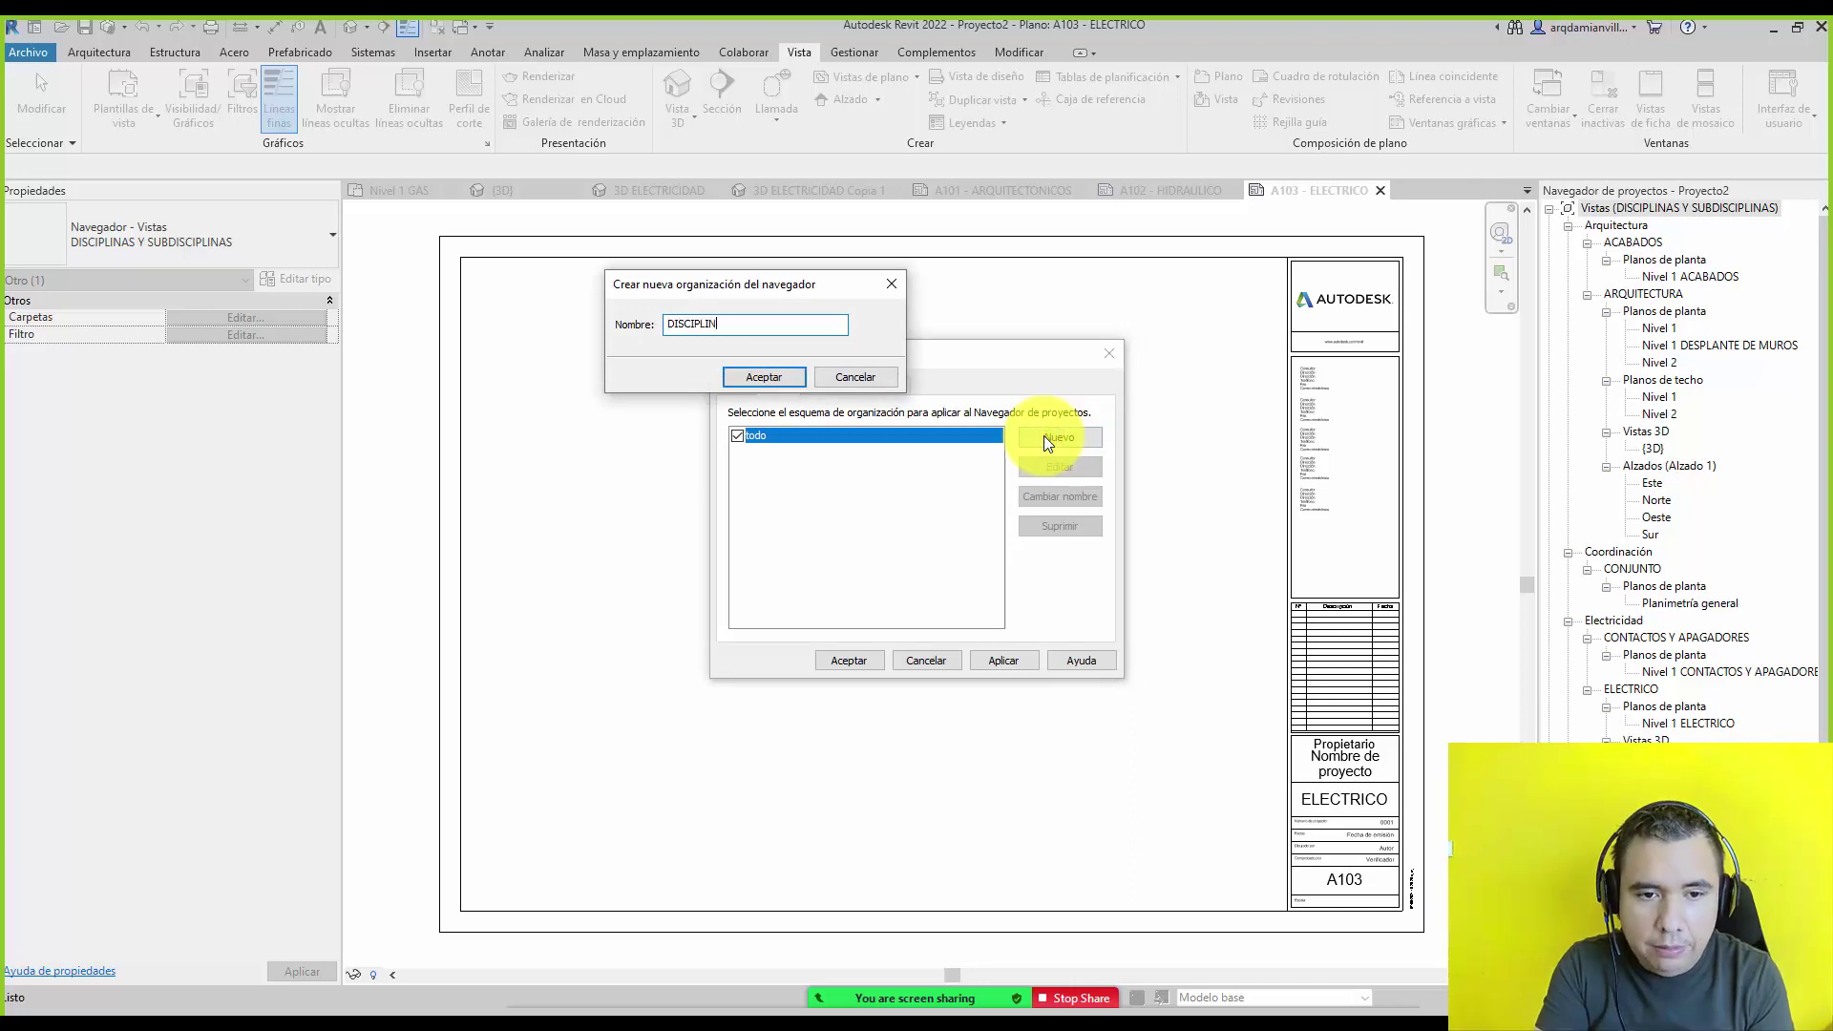
type("A")
key("Return")
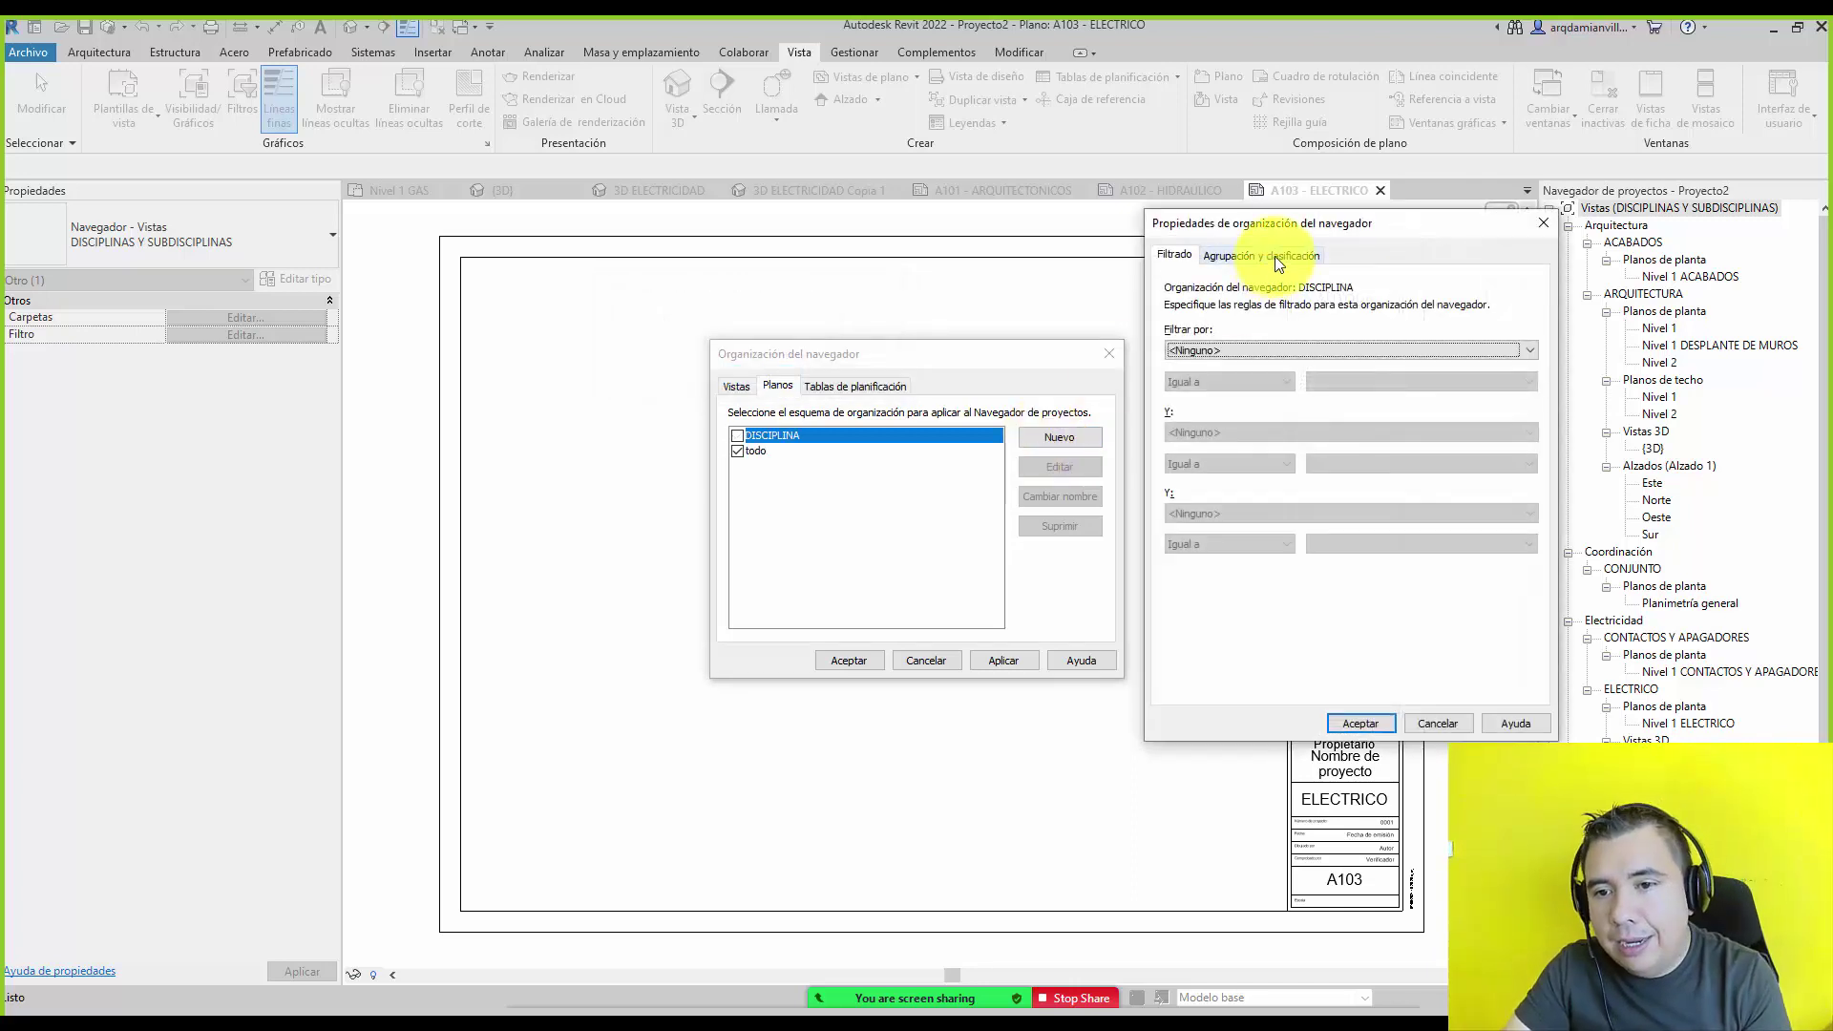
Review the sheet Group by options, then cancel without applying grouping.
left_click(1275, 256)
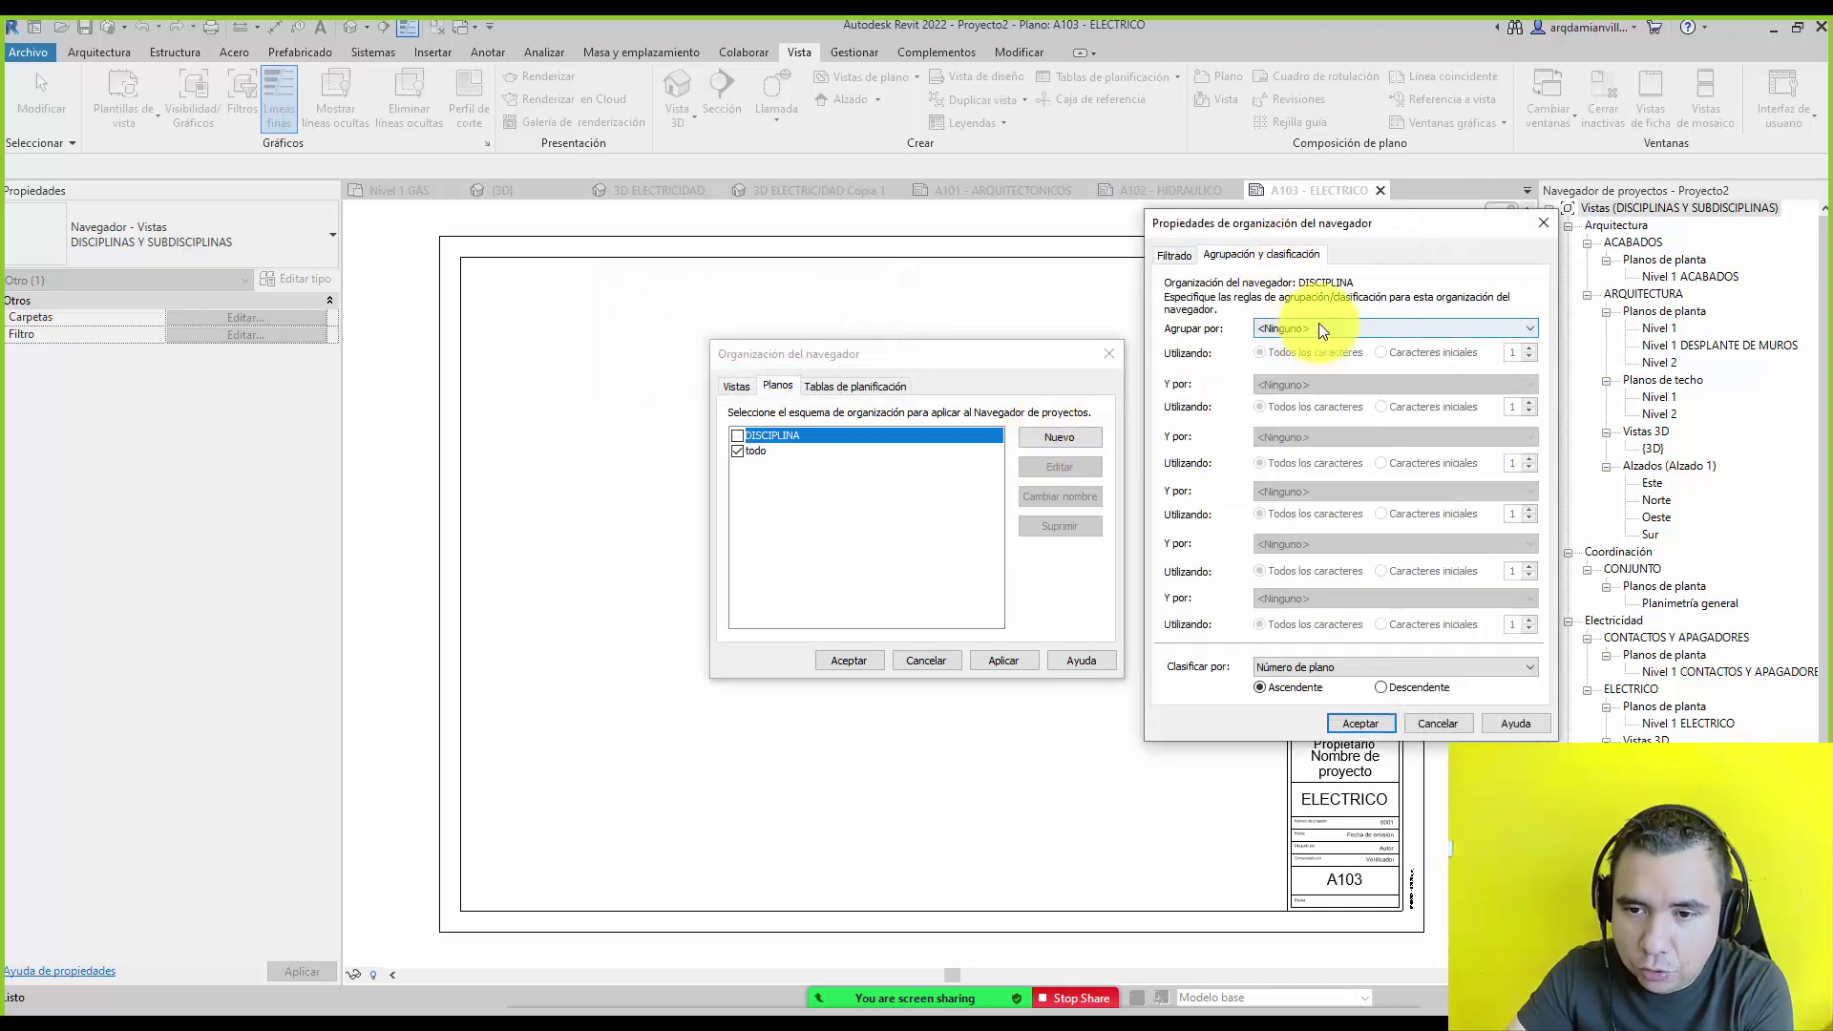
left_click(1320, 330)
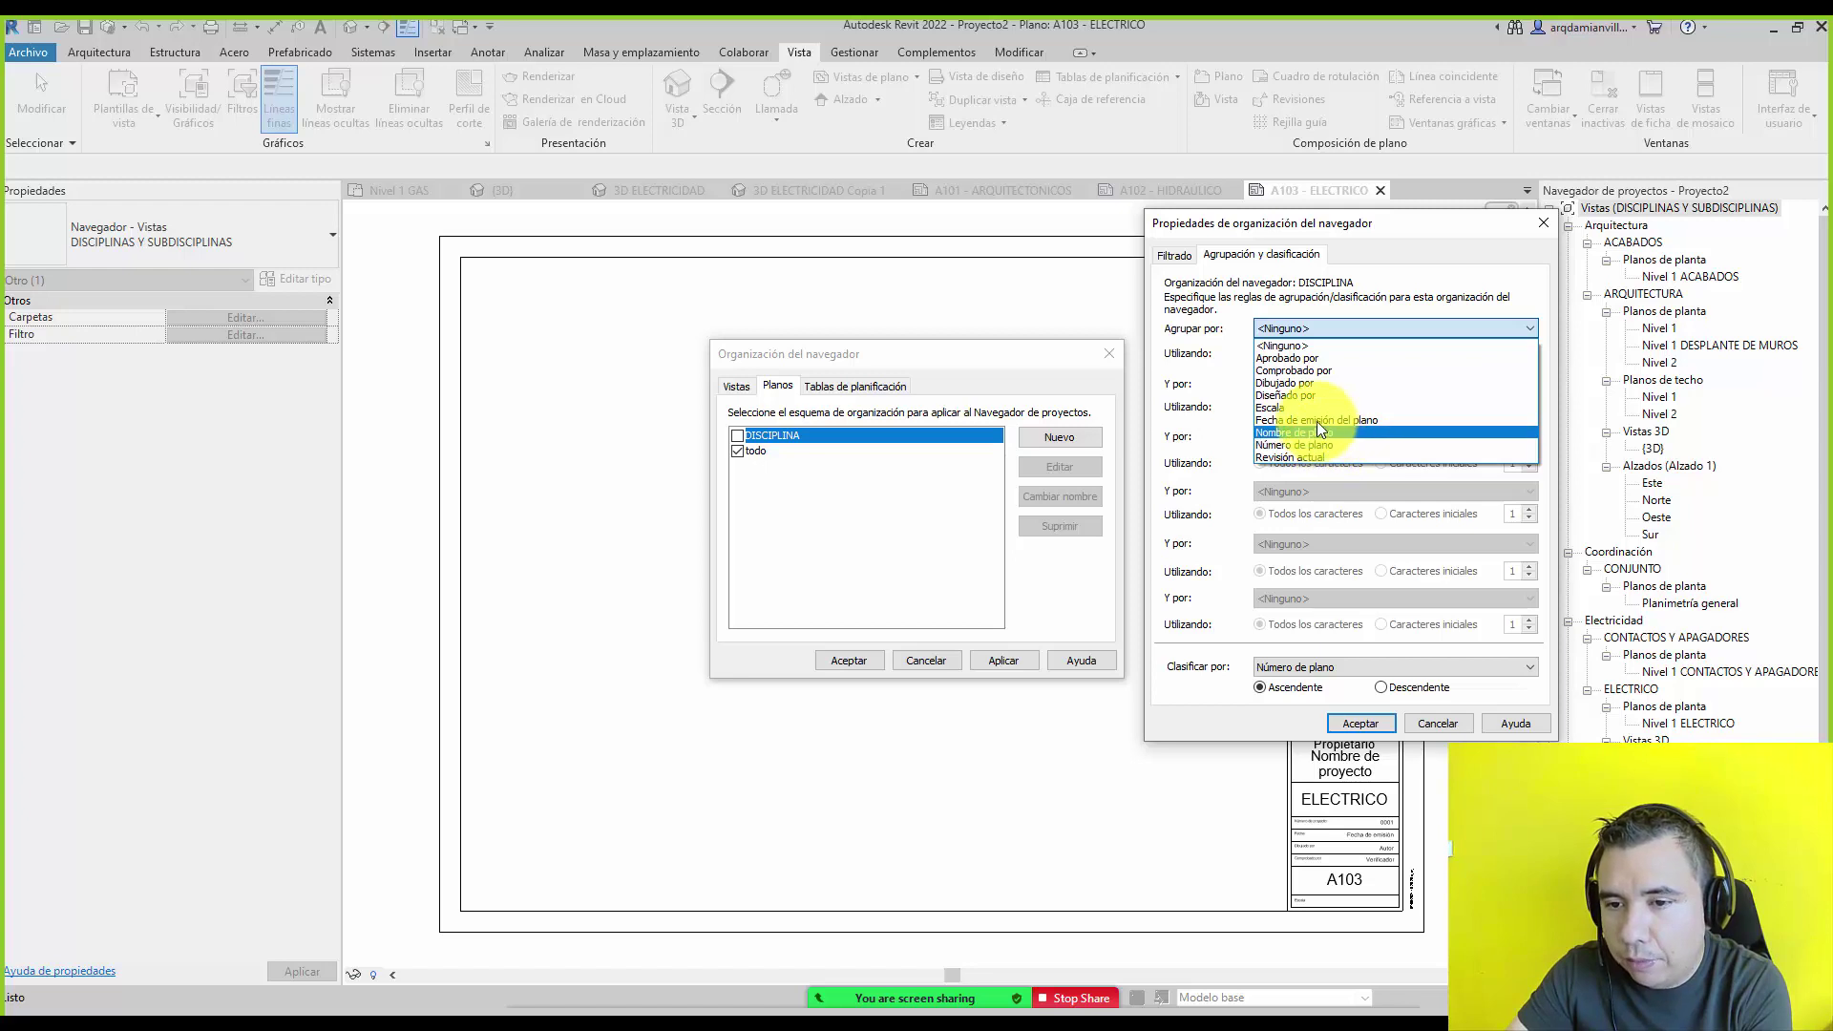
left_click(1221, 370)
left_click(1281, 326)
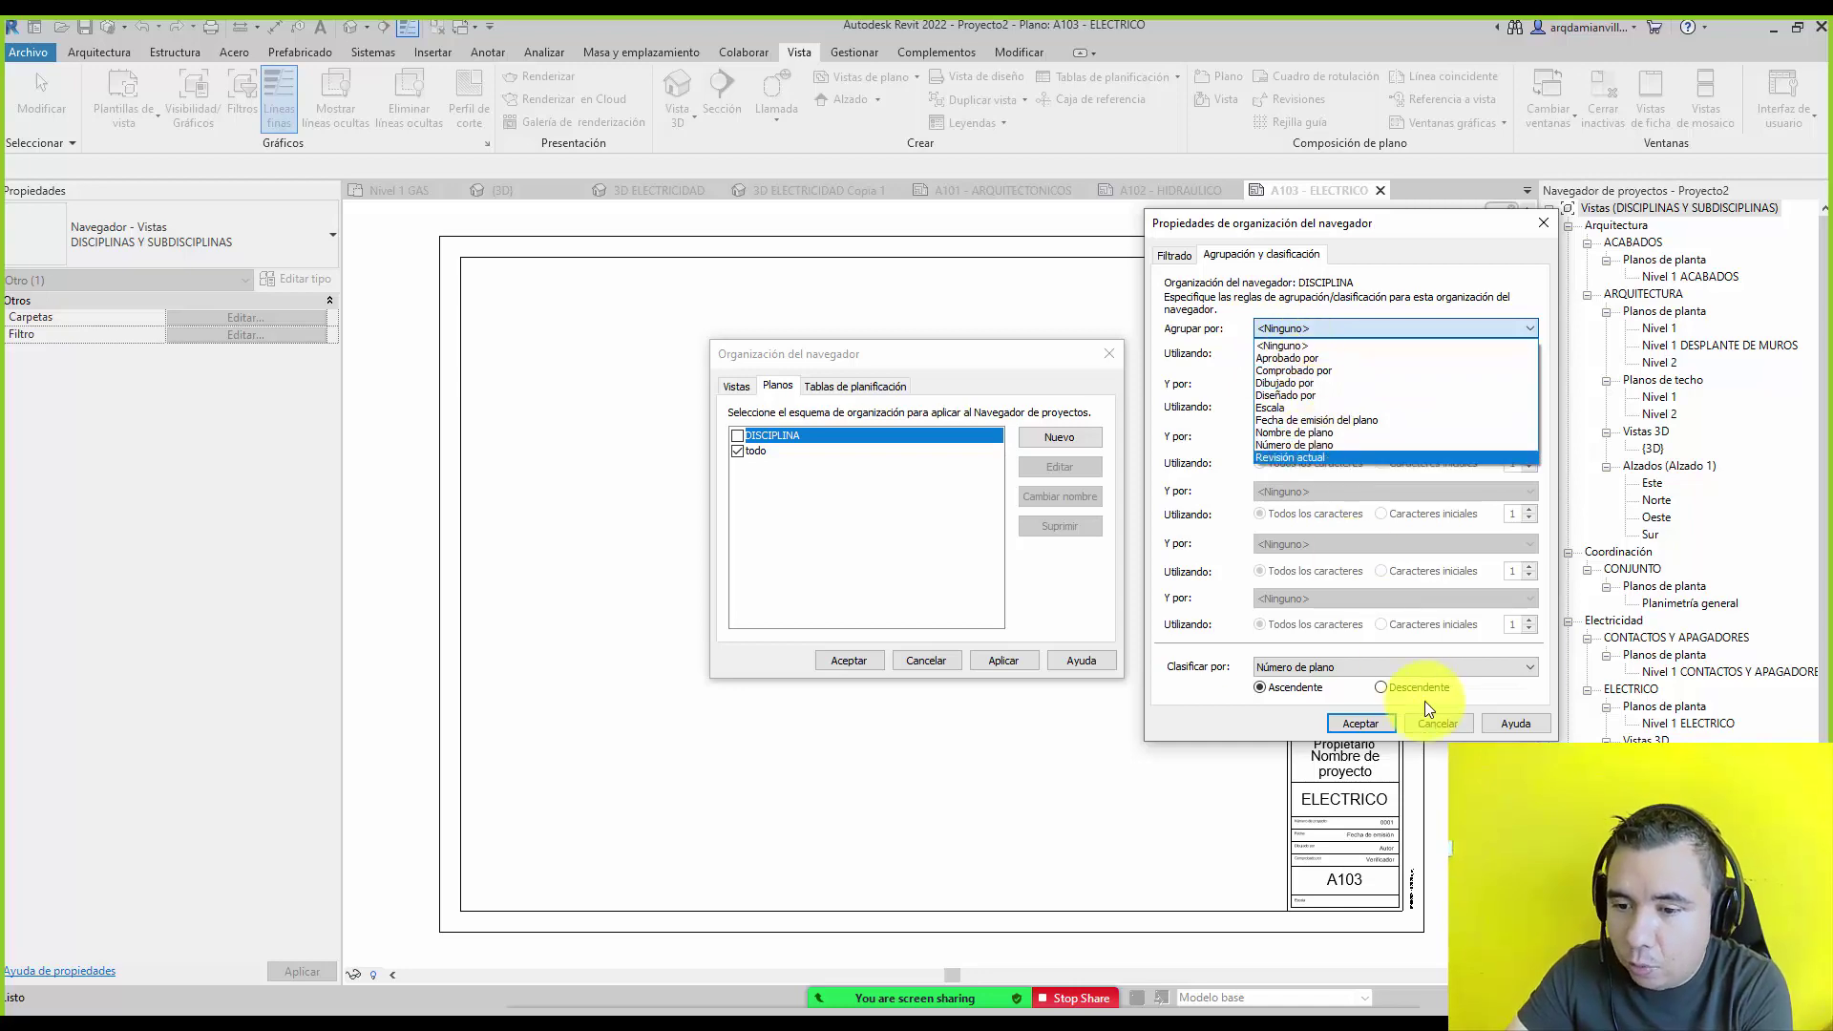
left_click(1436, 726)
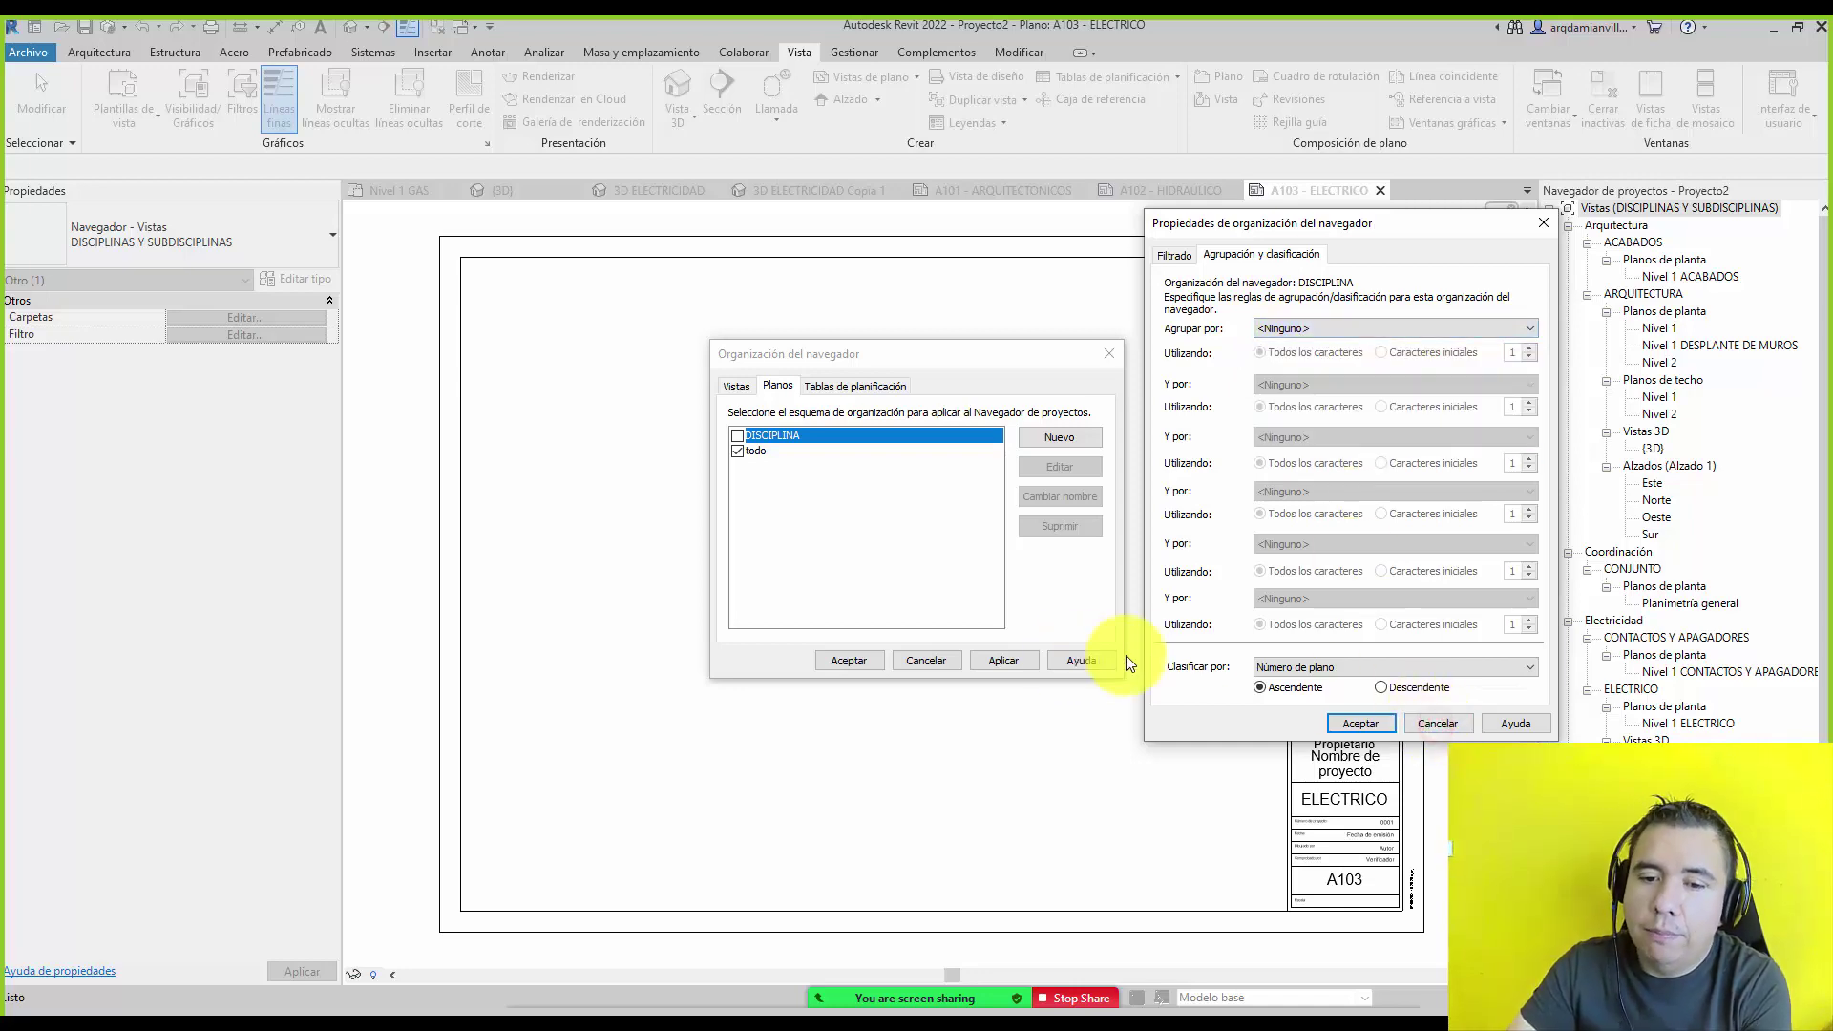
left_click(1440, 725)
Close the browser organization settings and the recordings folder window.
left_click(928, 661)
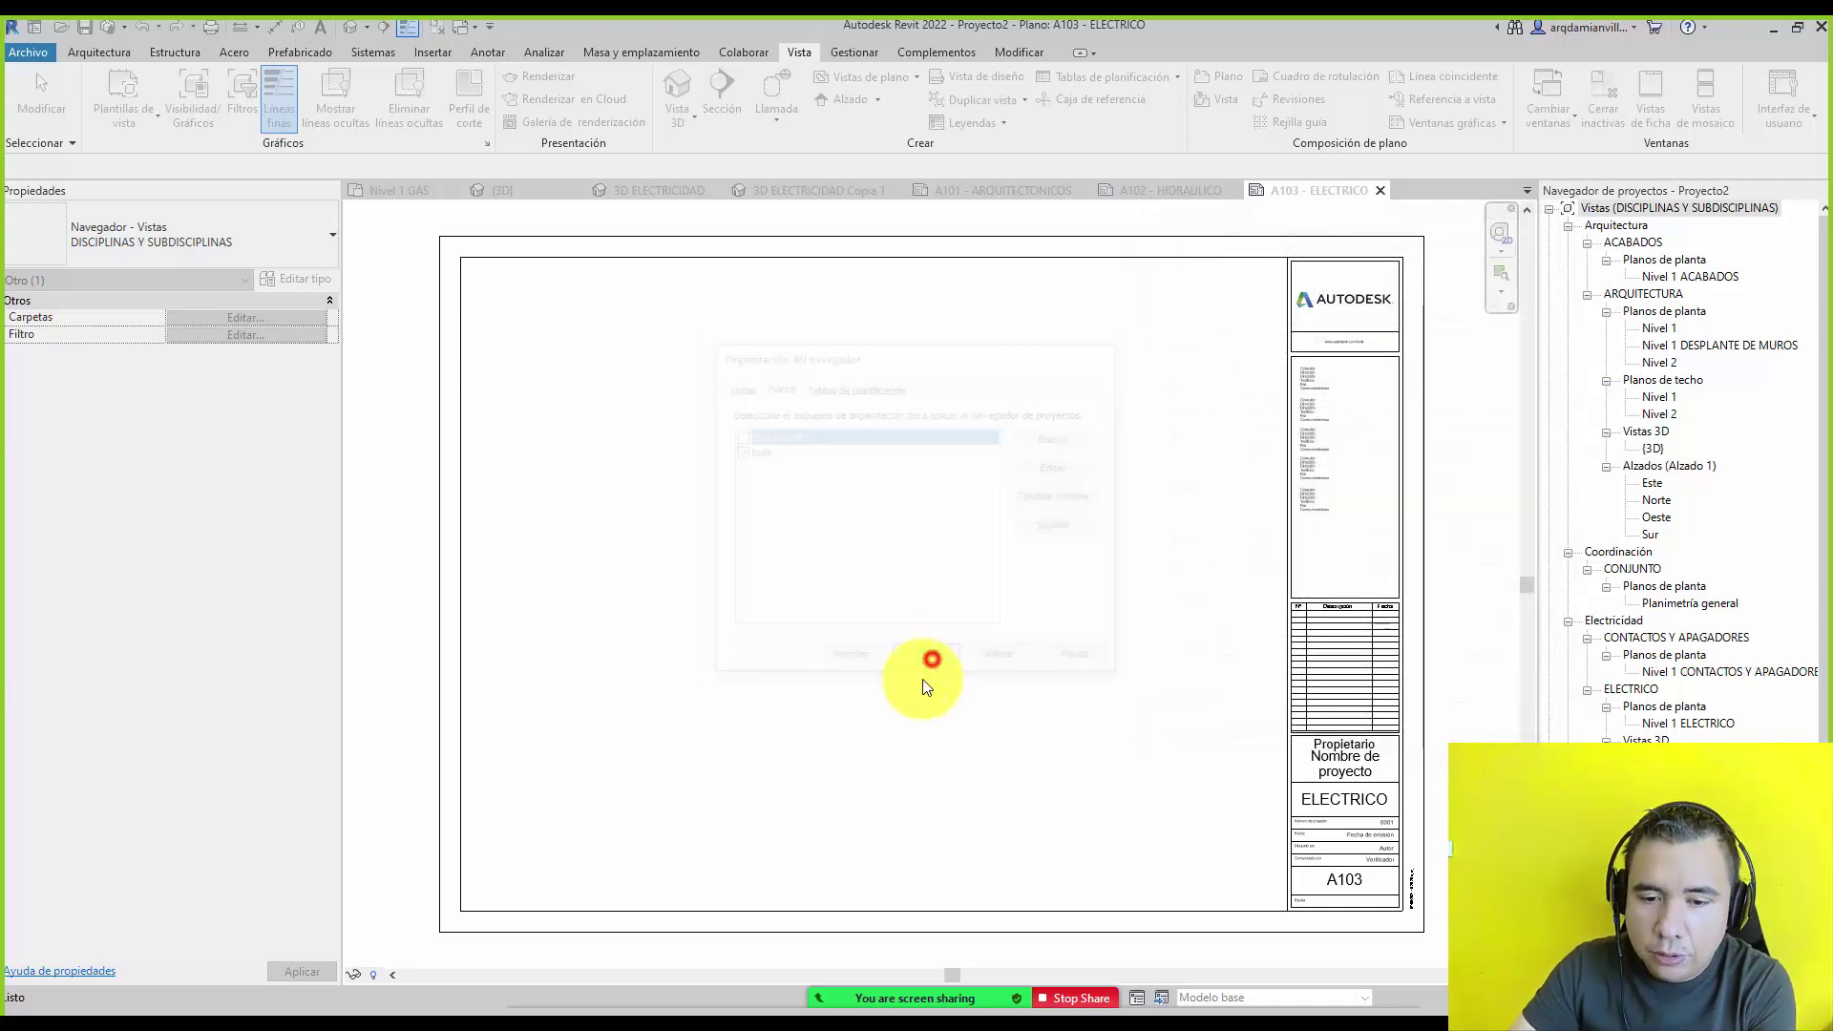
left_click(485, 1013)
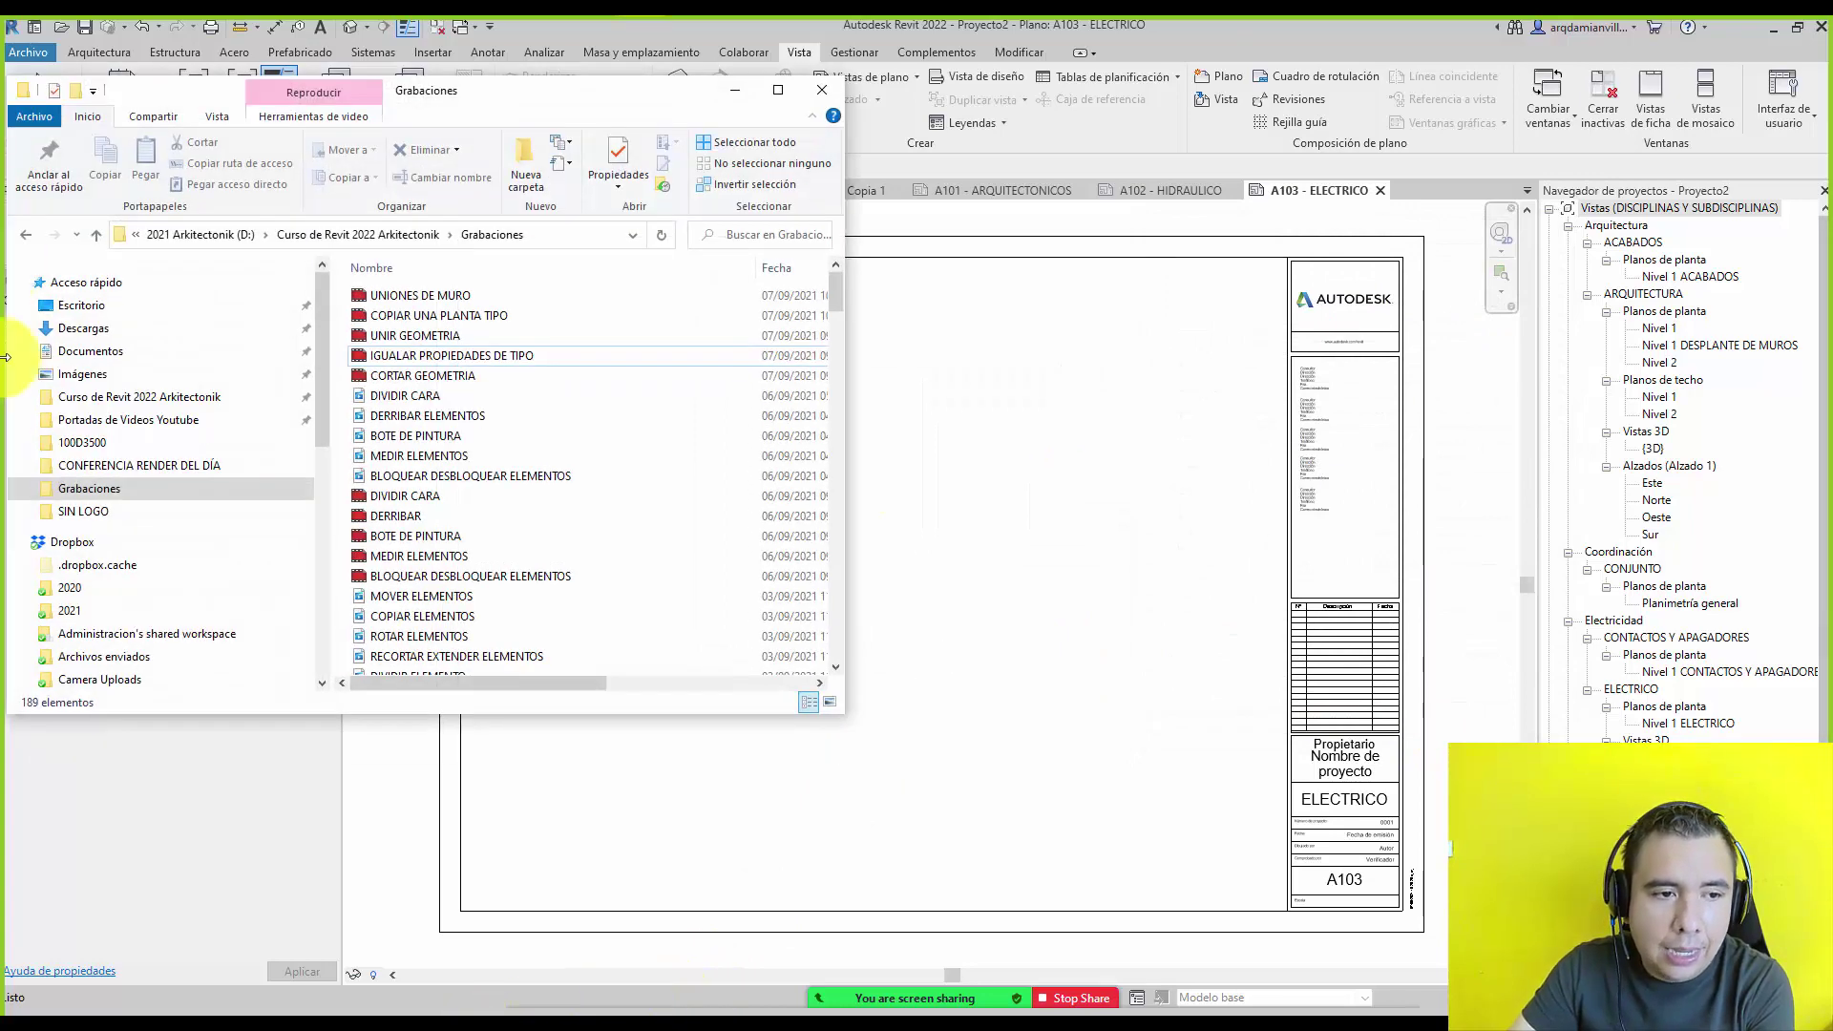
left_click(819, 91)
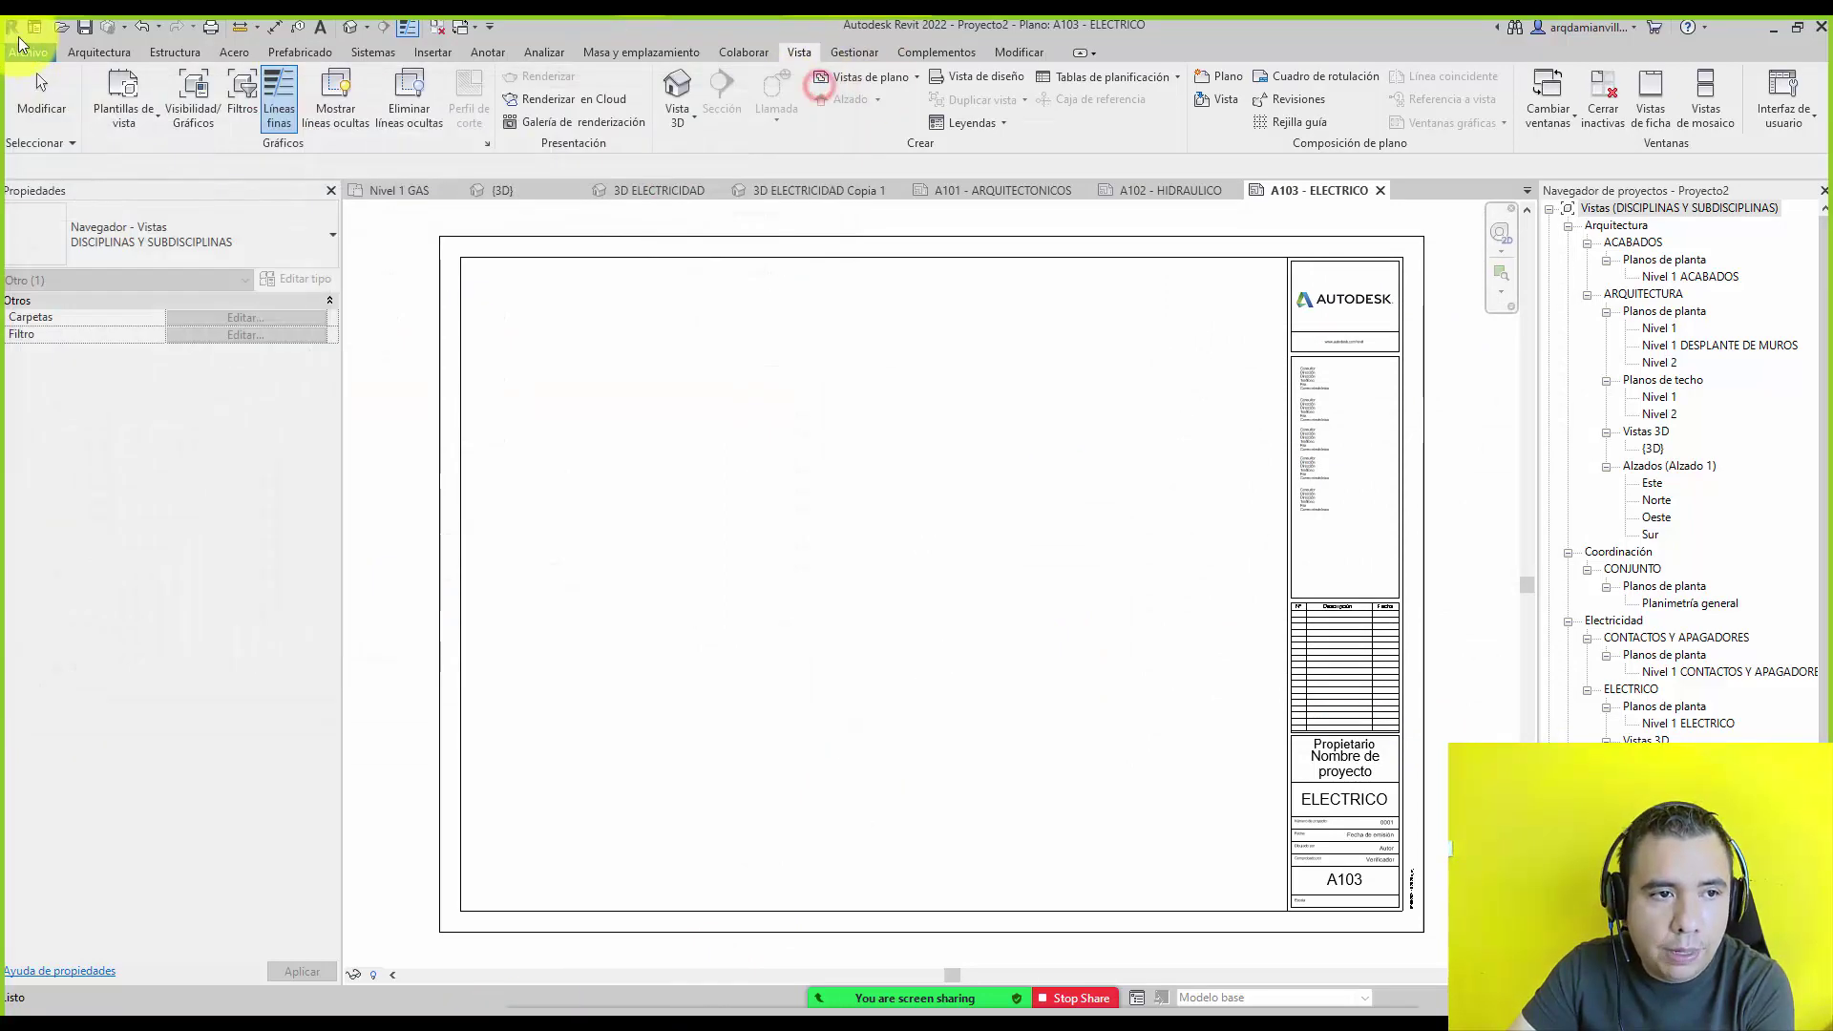
Open the final residence reference project from the Desktop scenes folder.
left_click(28, 50)
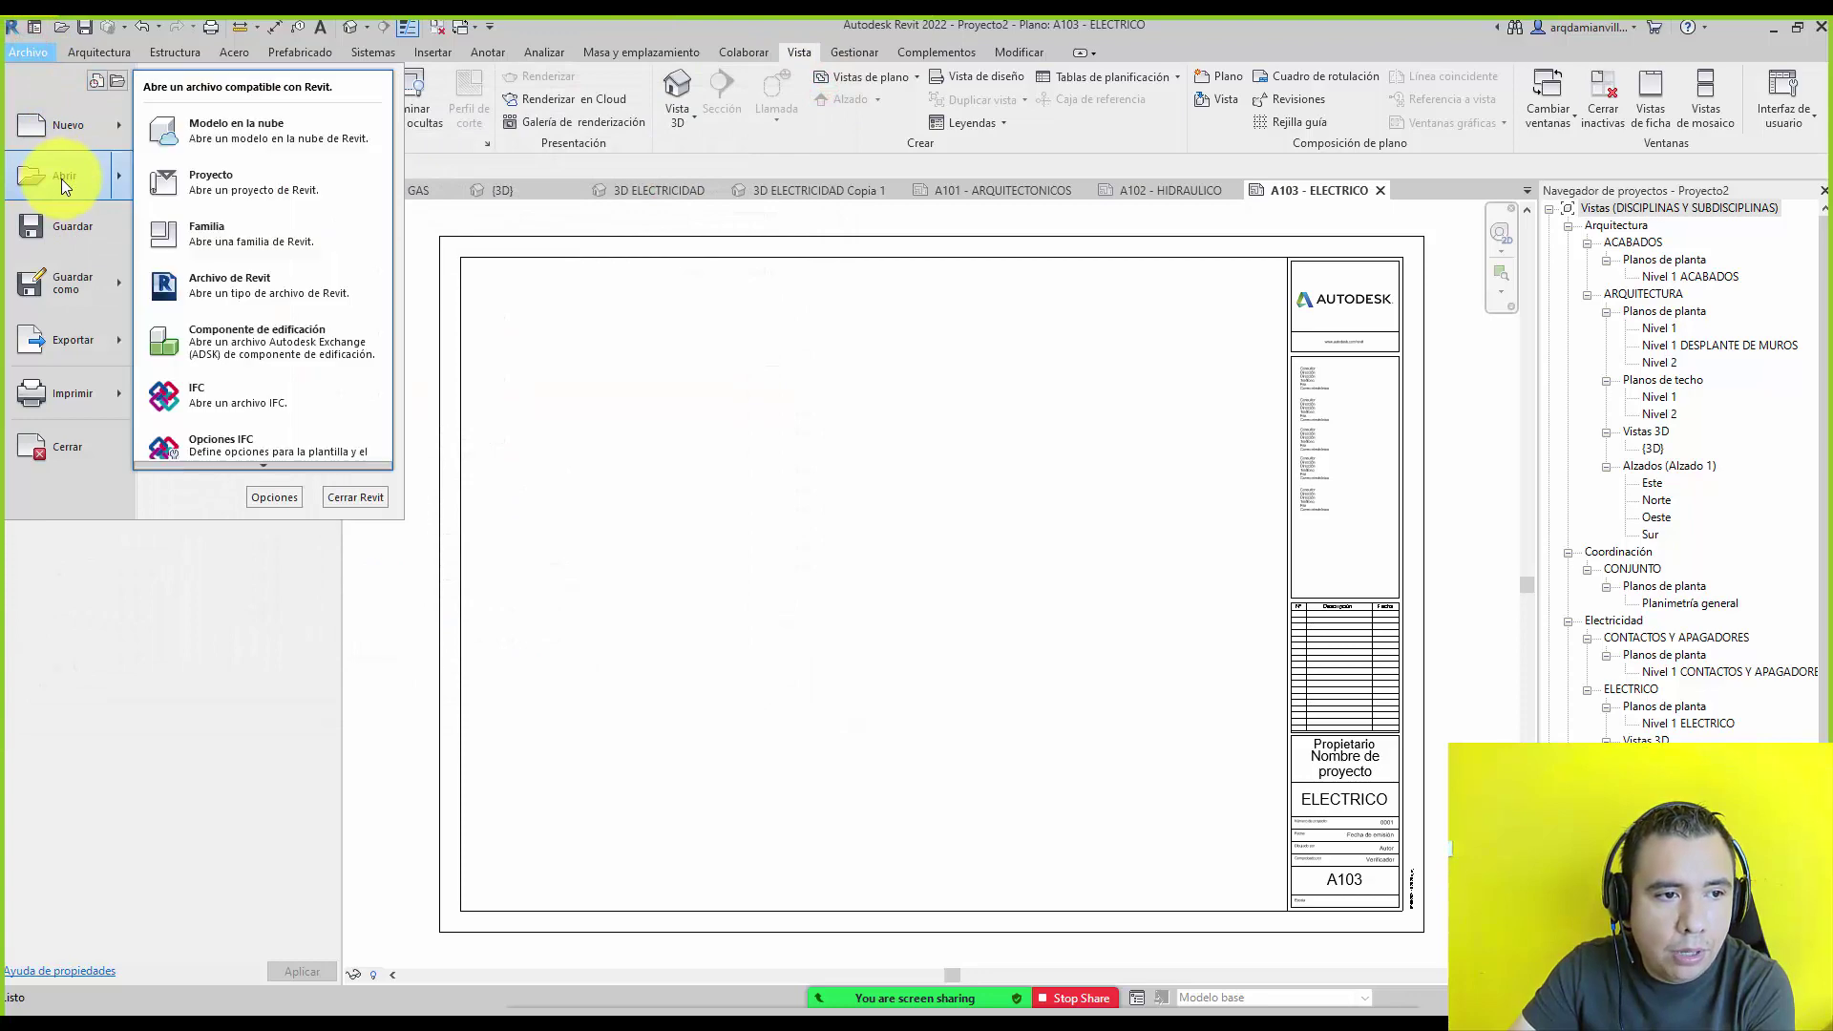
left_click(61, 179)
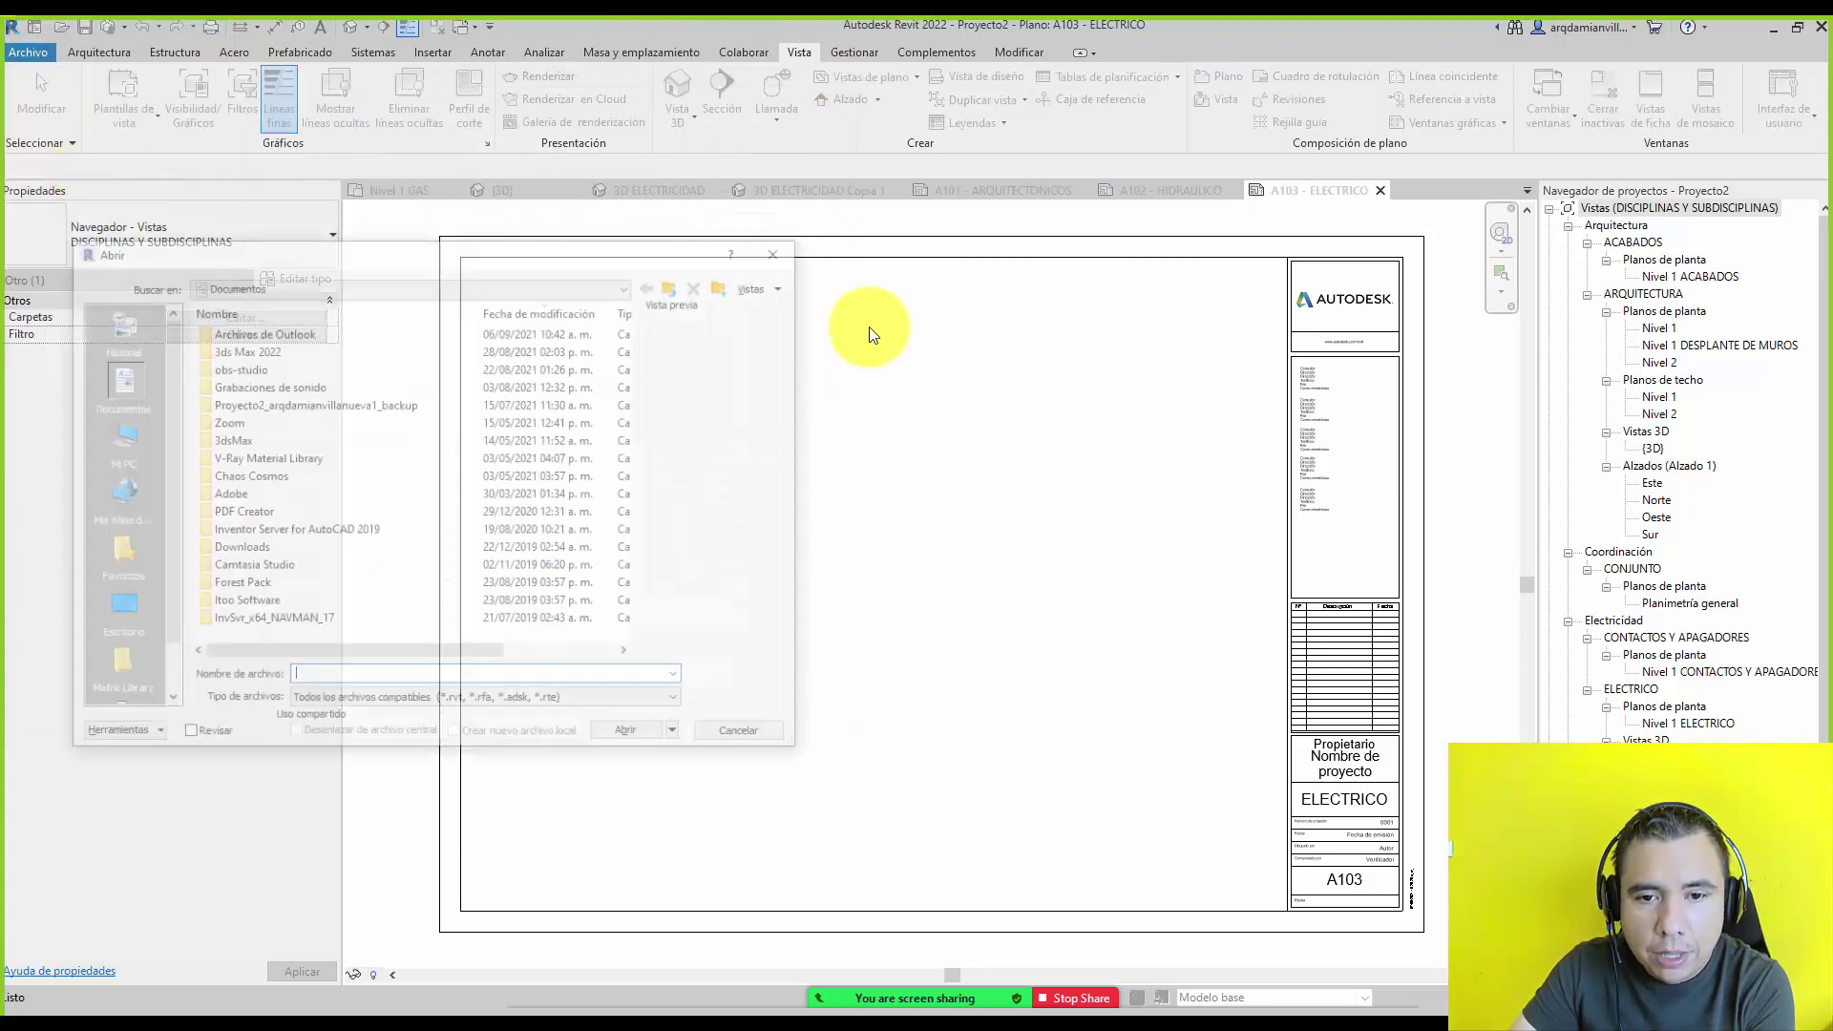
left_click(118, 615)
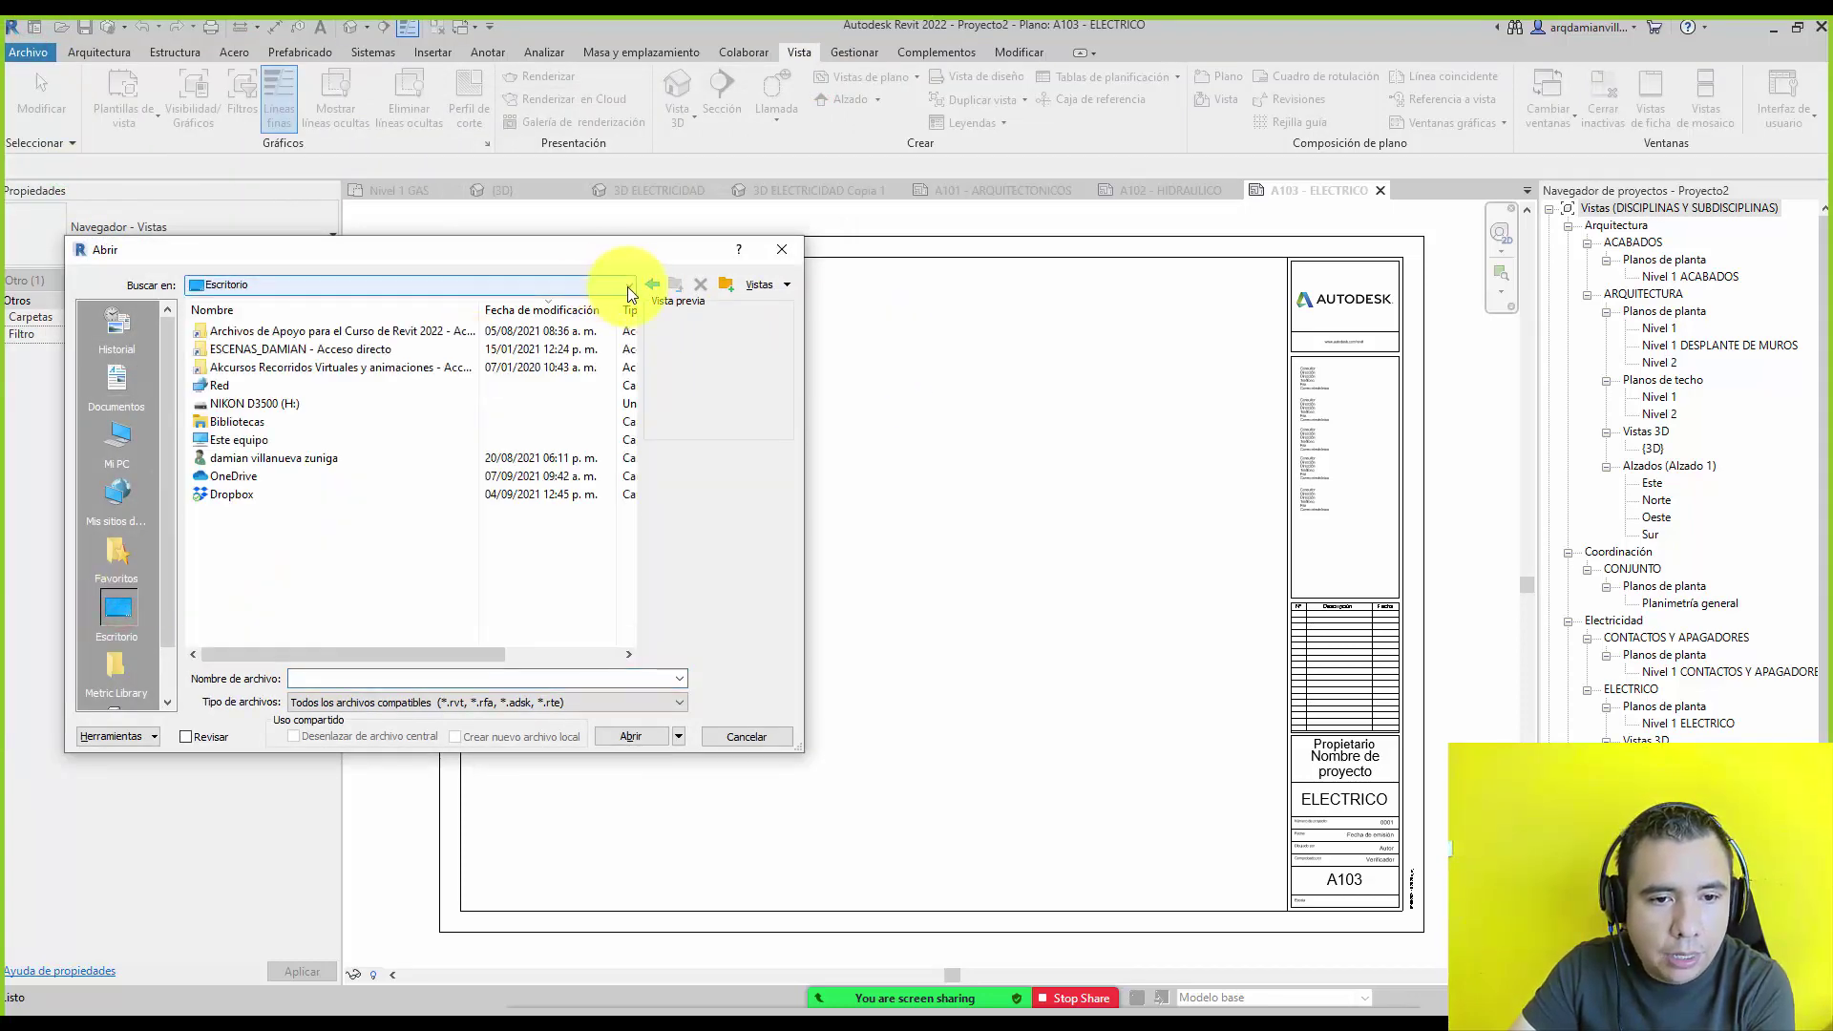
left_click(288, 359)
double_click(288, 359)
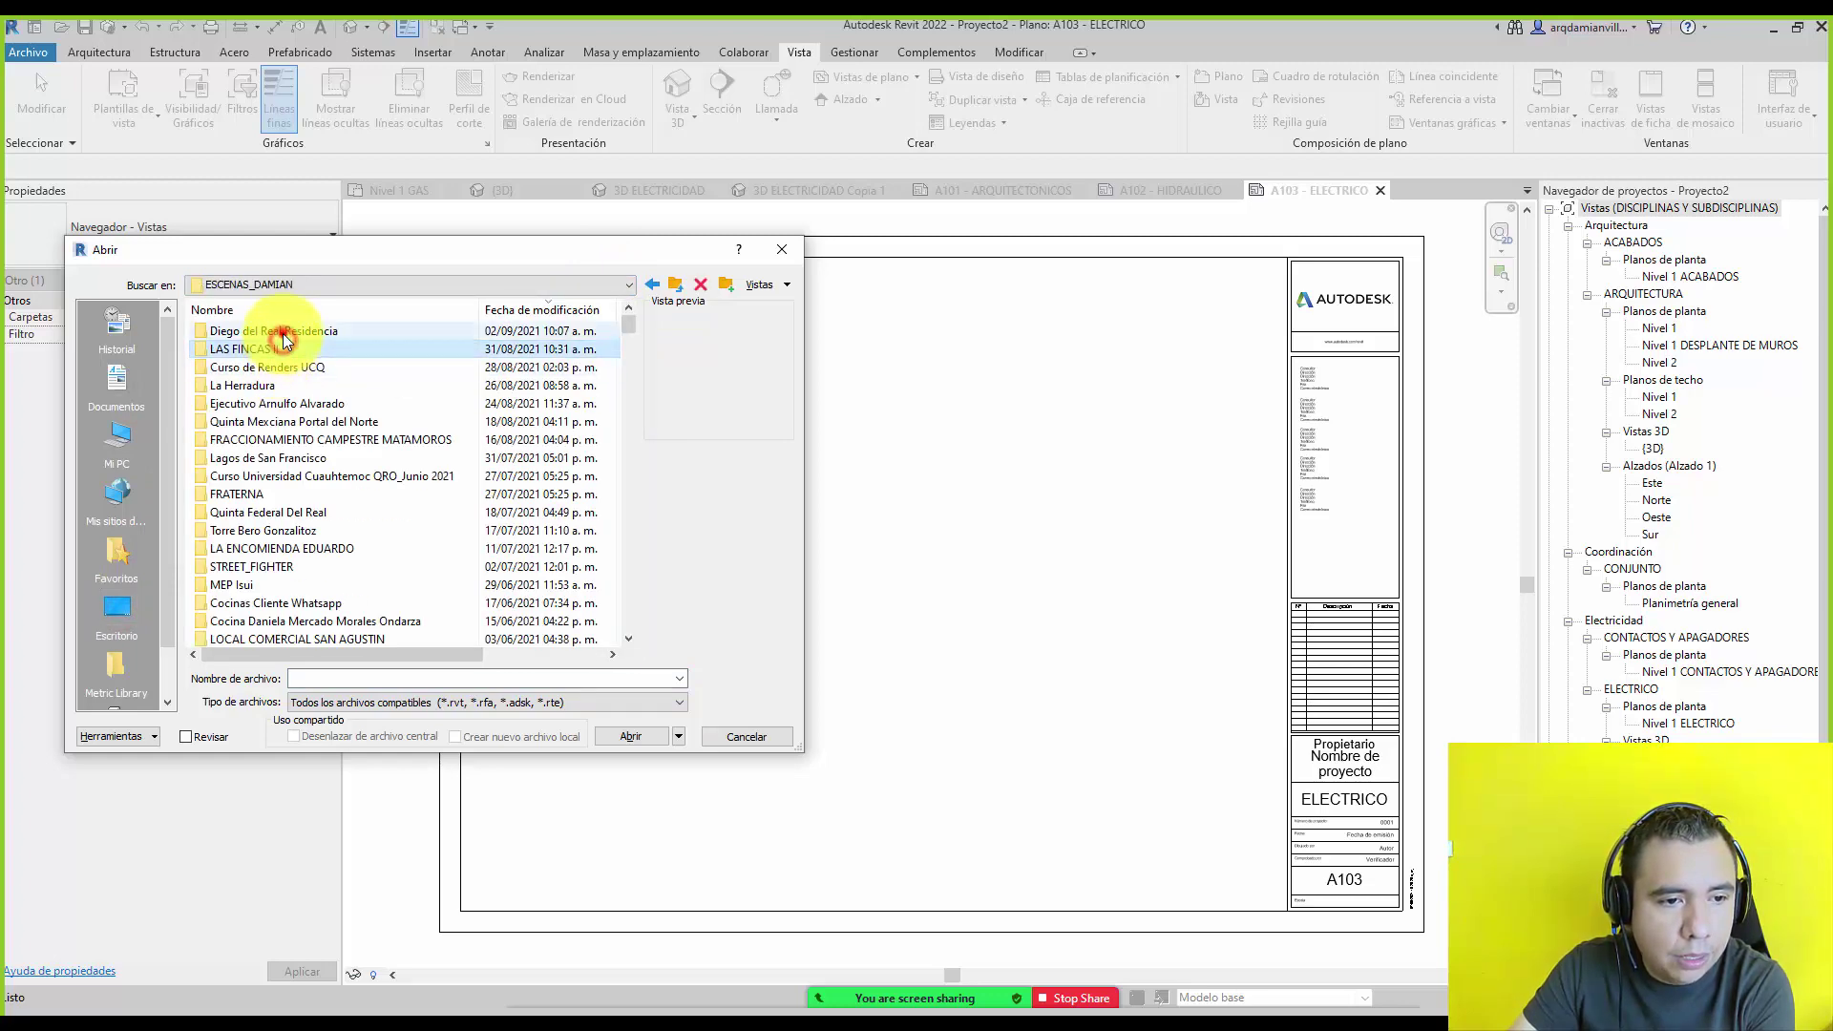
double_click(283, 331)
left_click(290, 328)
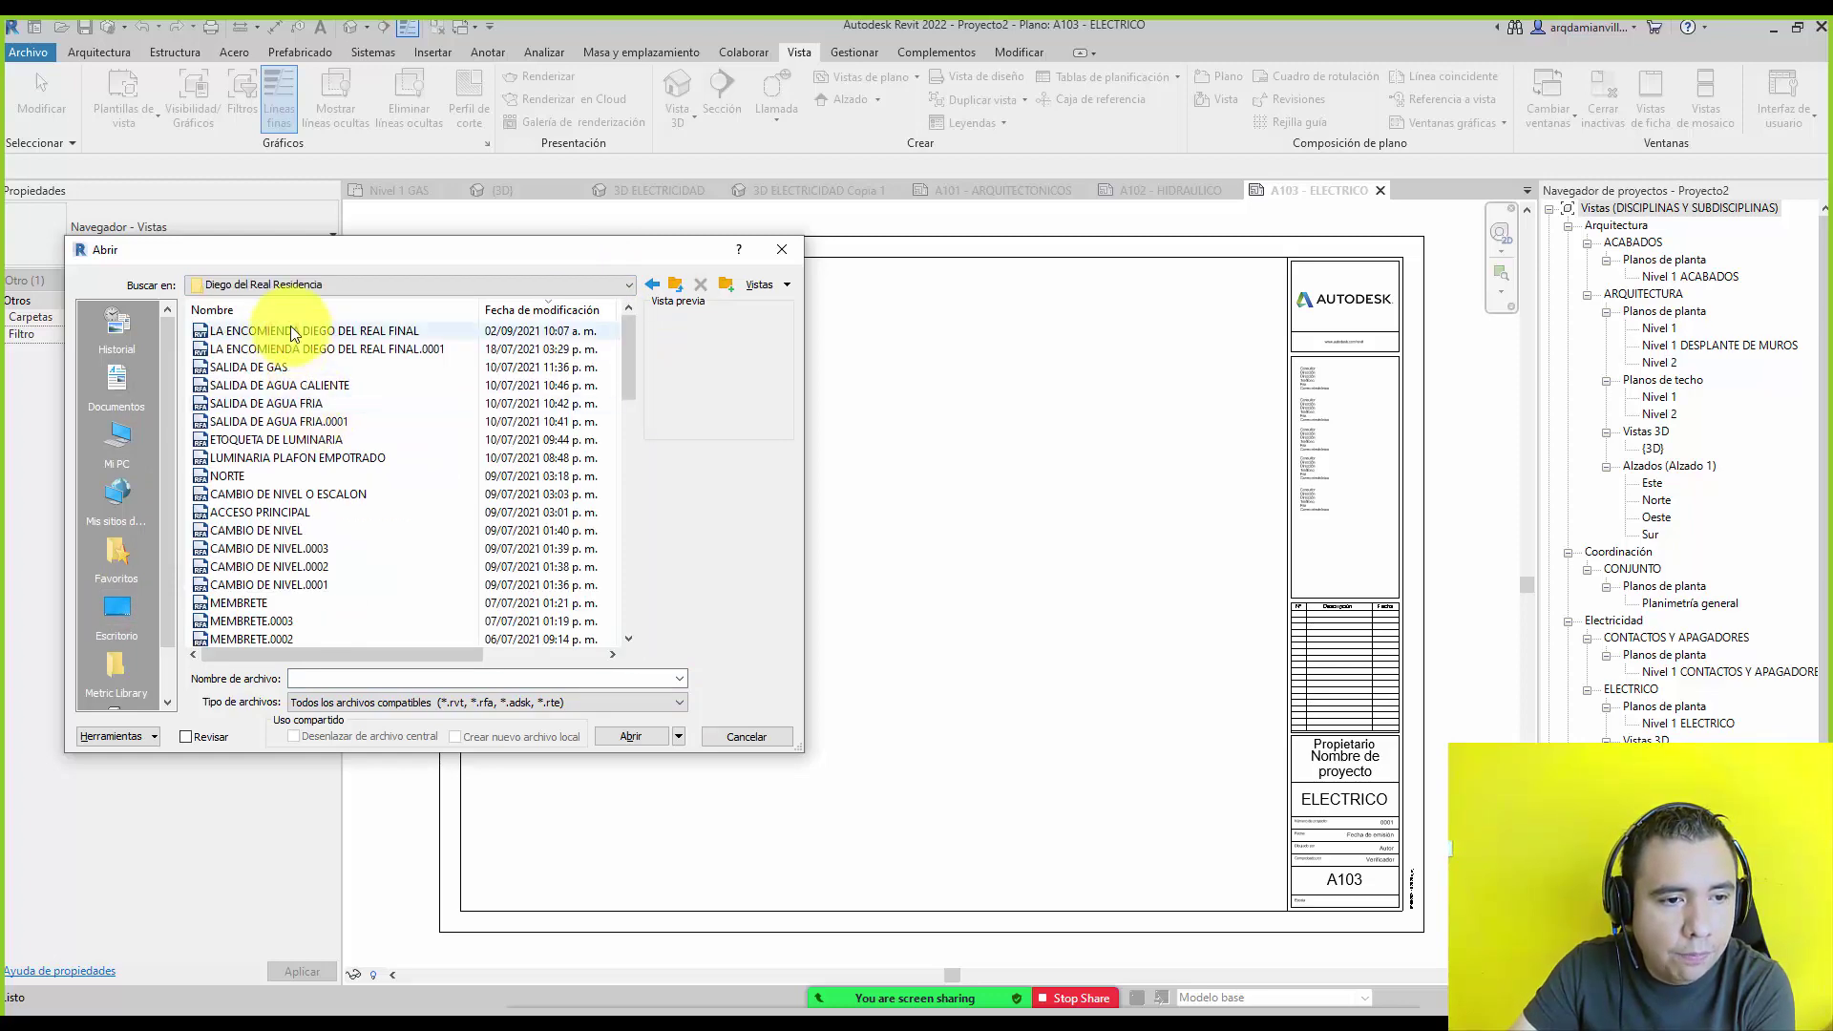
left_click(639, 739)
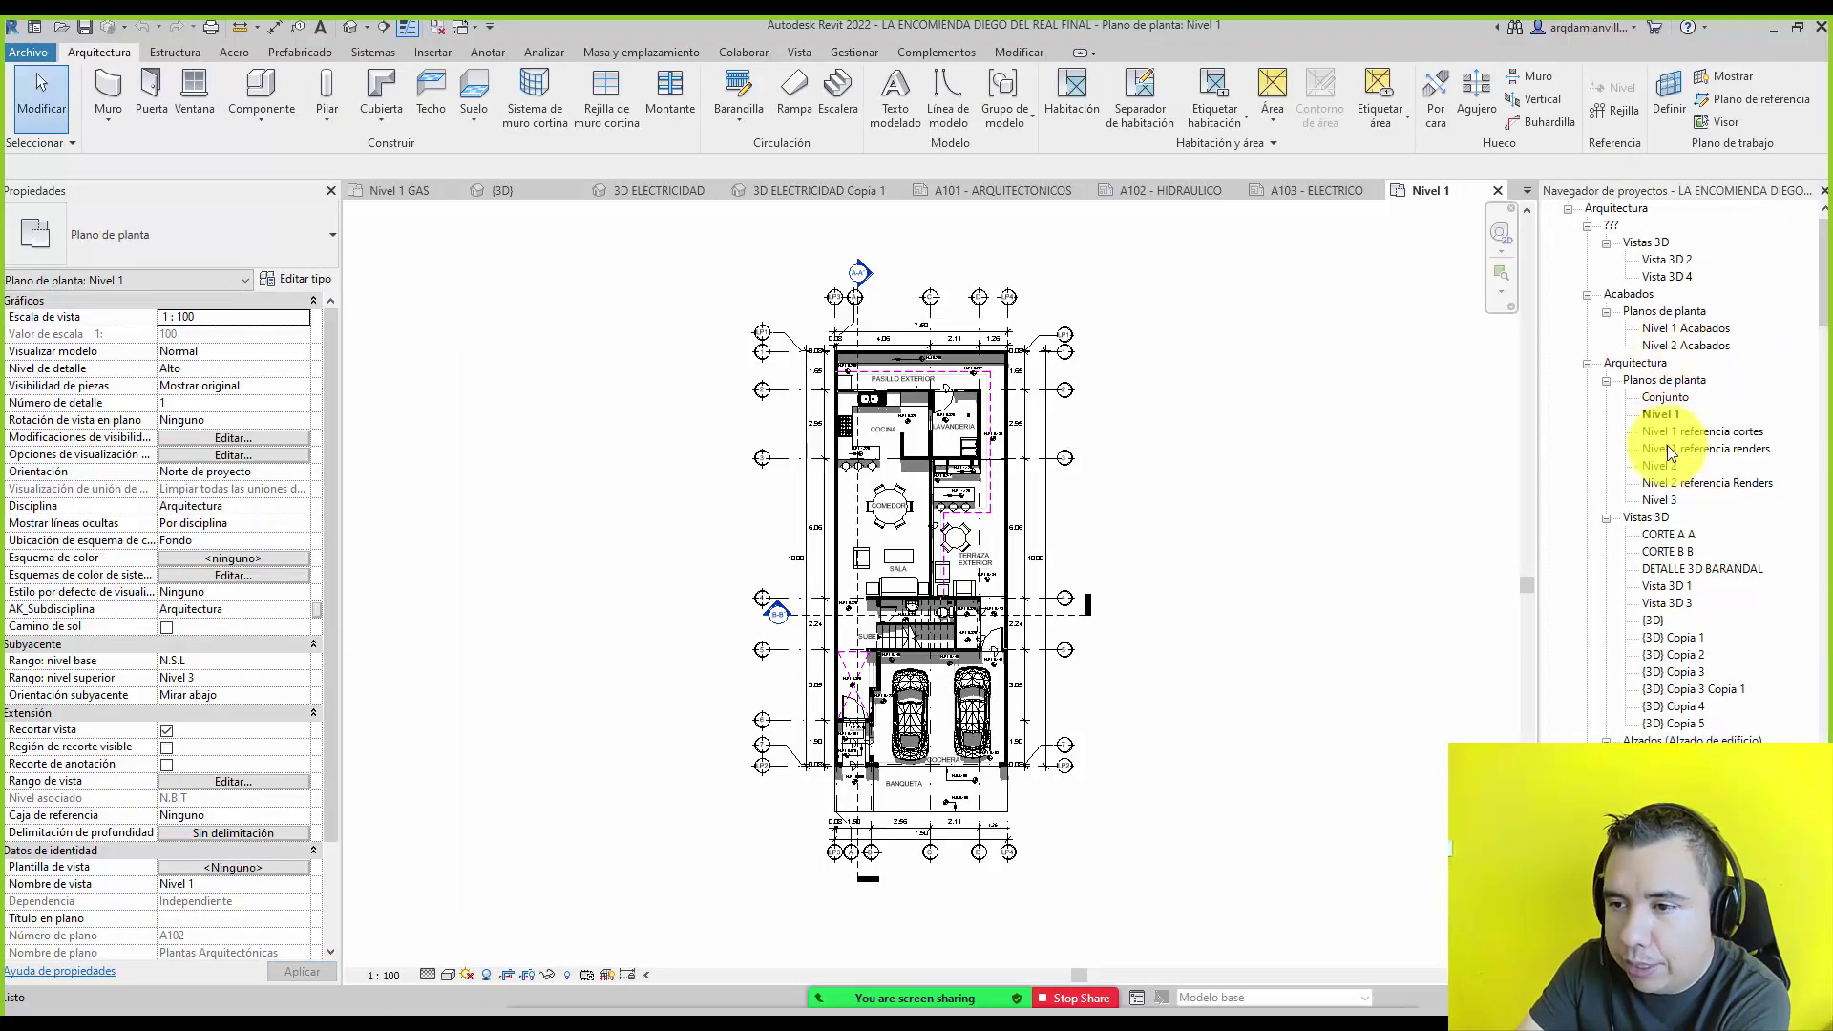
Open the Nivel 1 Sanitario, Nivel 1 Desplante de Muros and Nivel 1 Contactos Voz y Datos floor plans.
scroll(1667, 405, "down", 1)
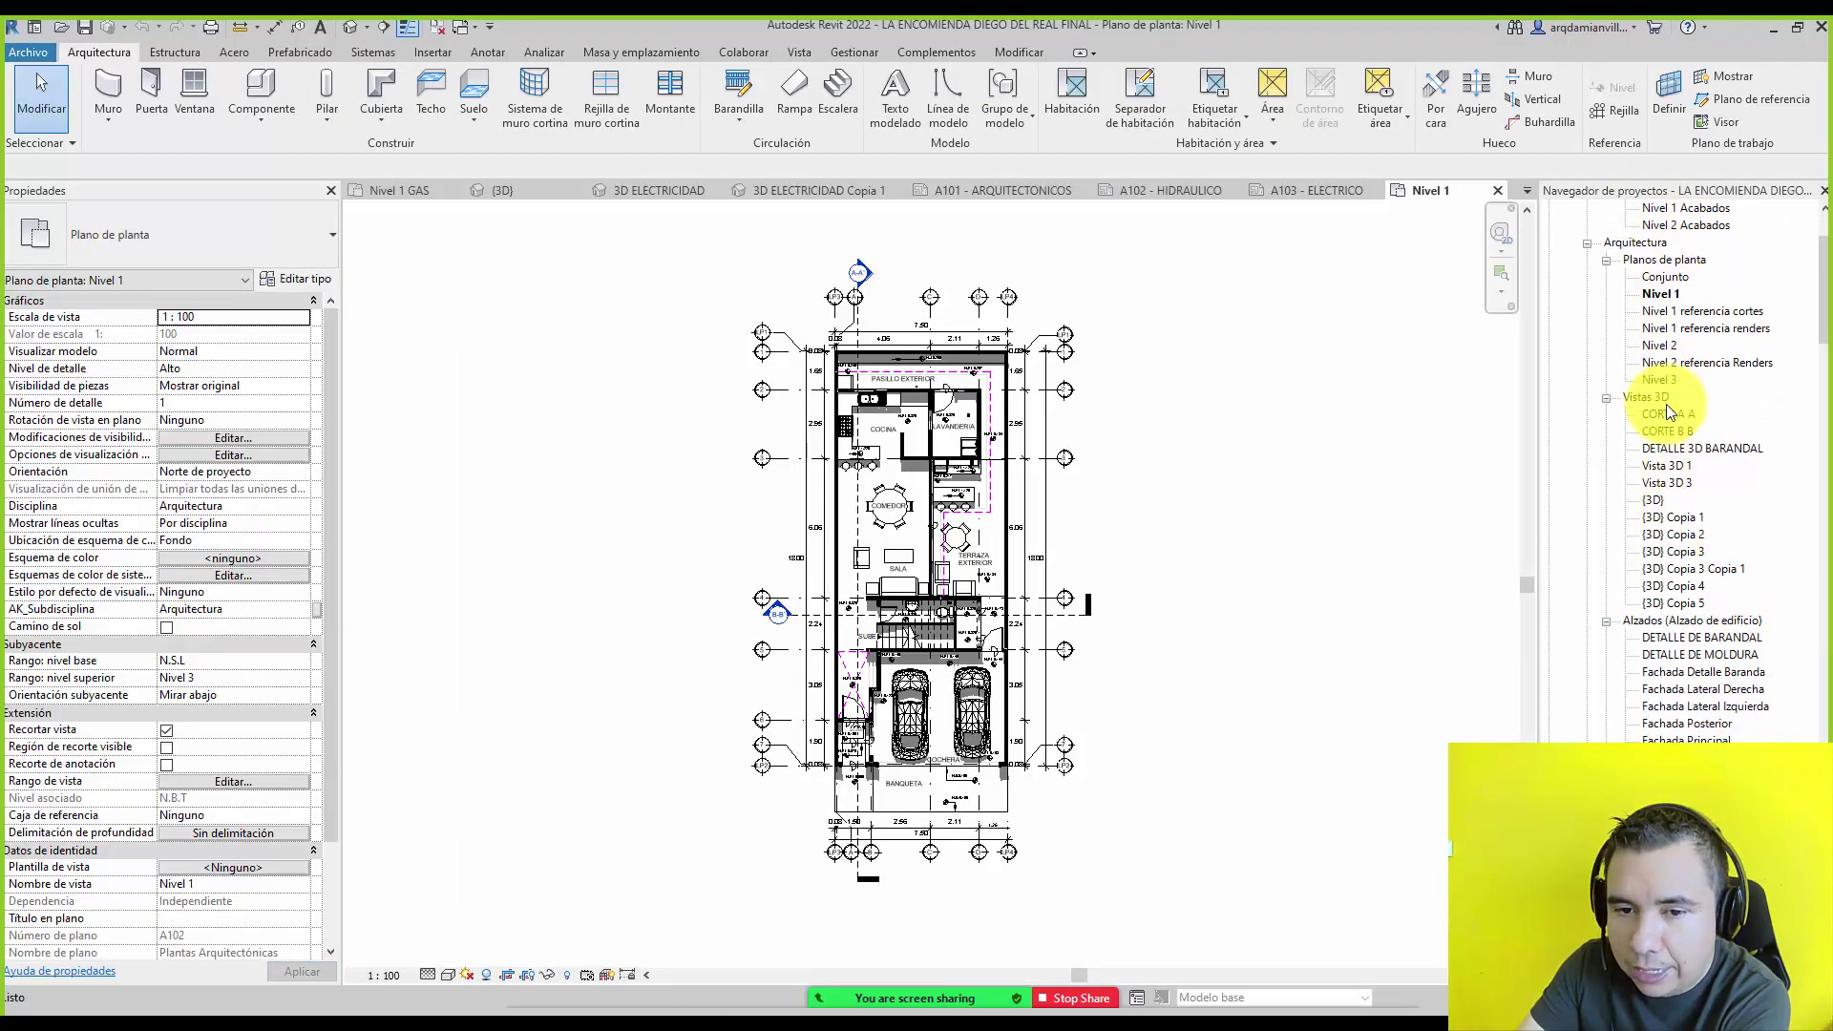
scroll(1696, 689, "down", 3)
scroll(1690, 646, "down", 2)
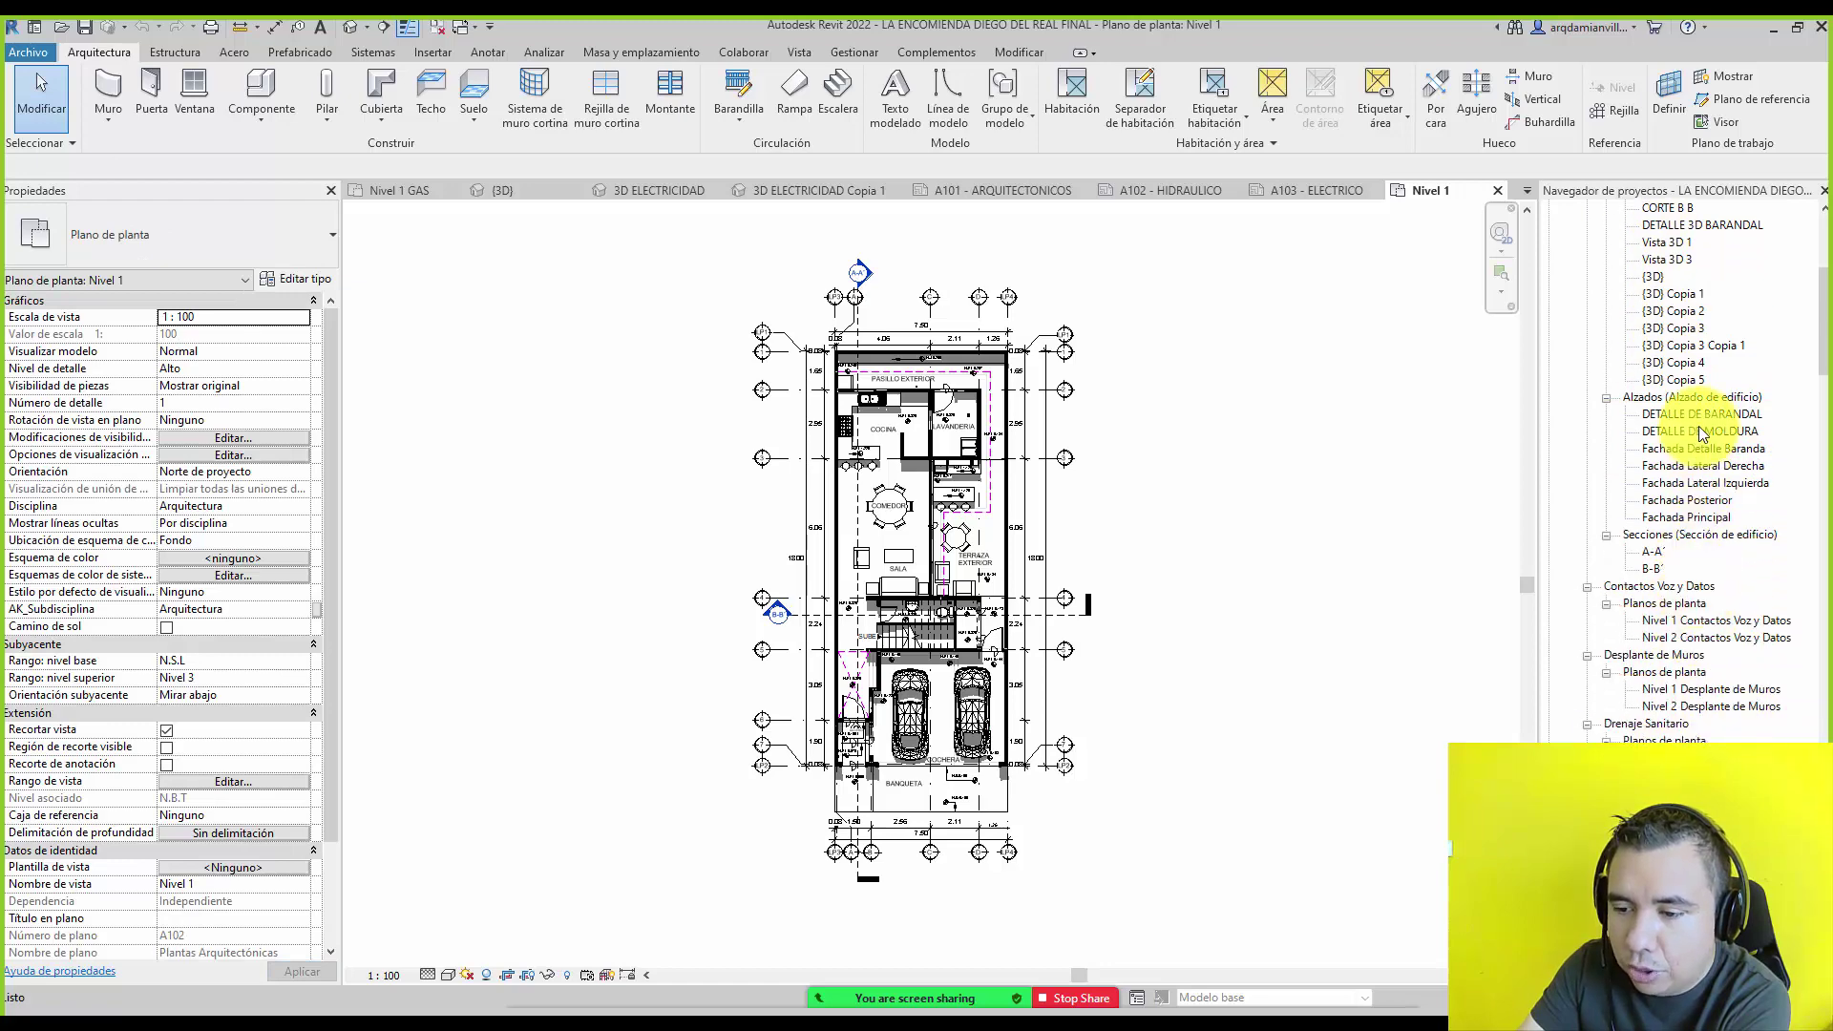
scroll(1693, 415, "down", 1)
left_click(1680, 707)
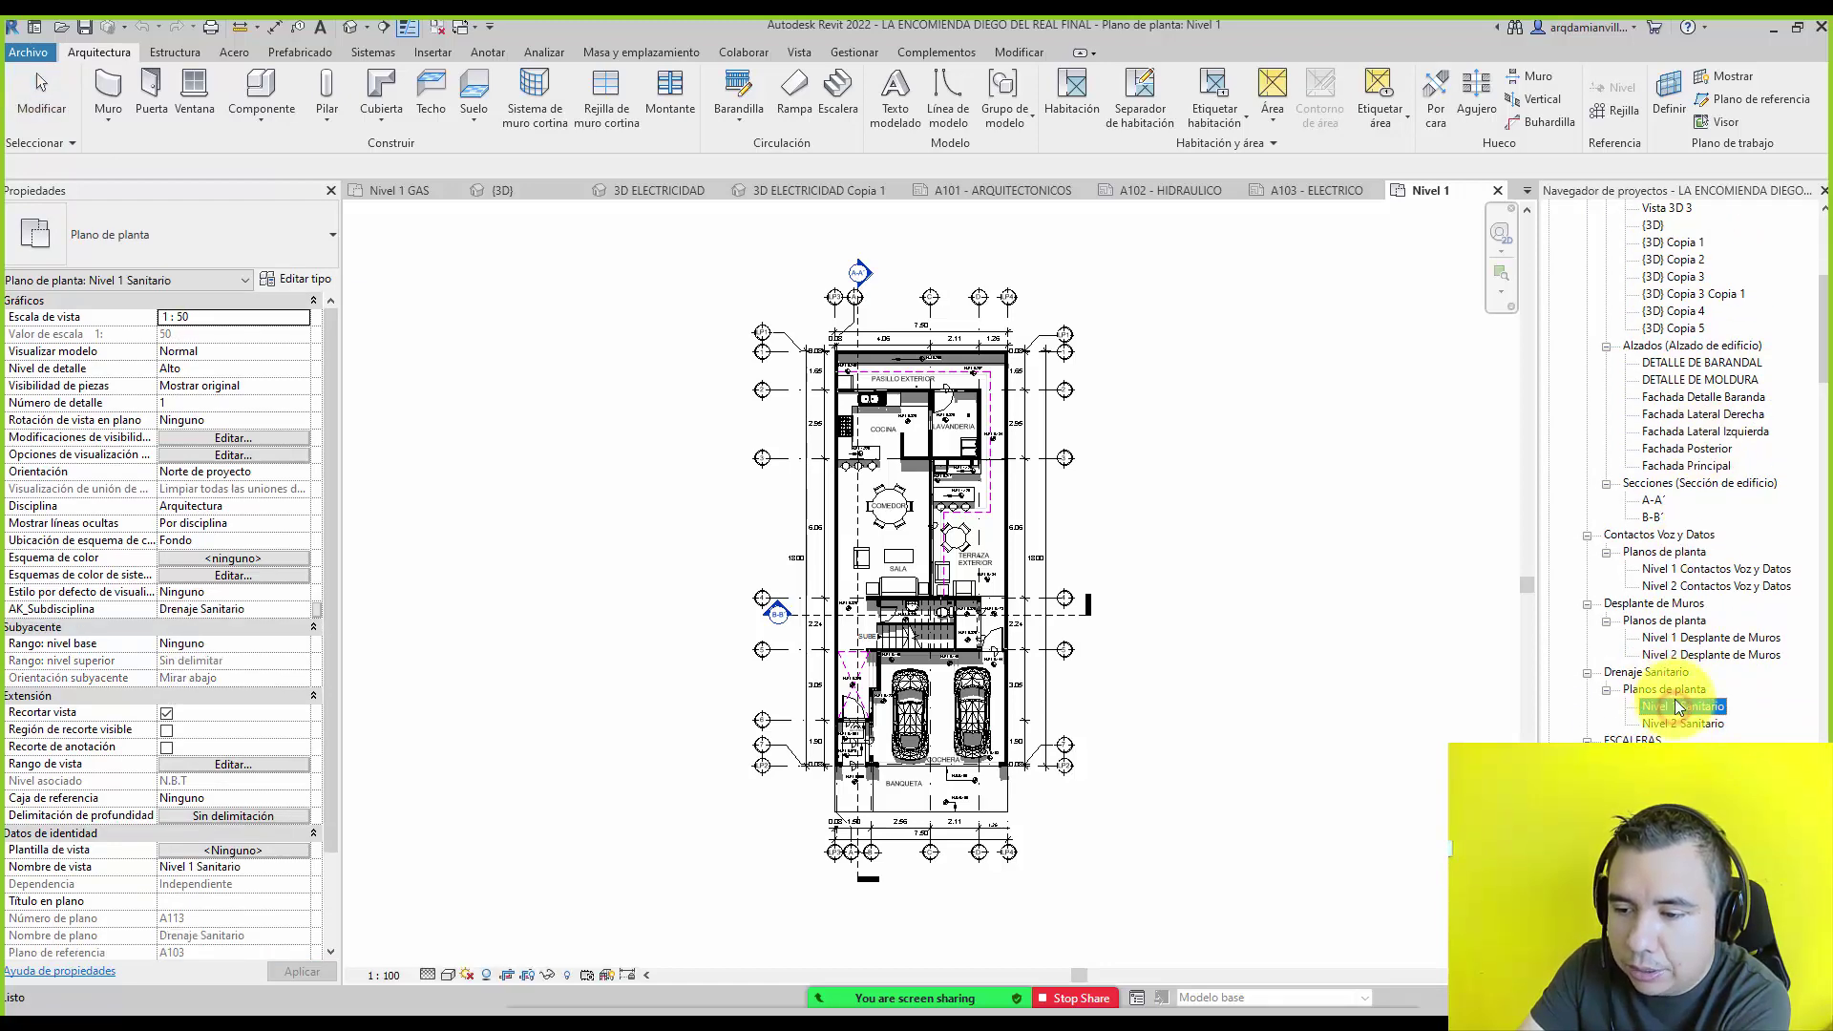
double_click(1680, 707)
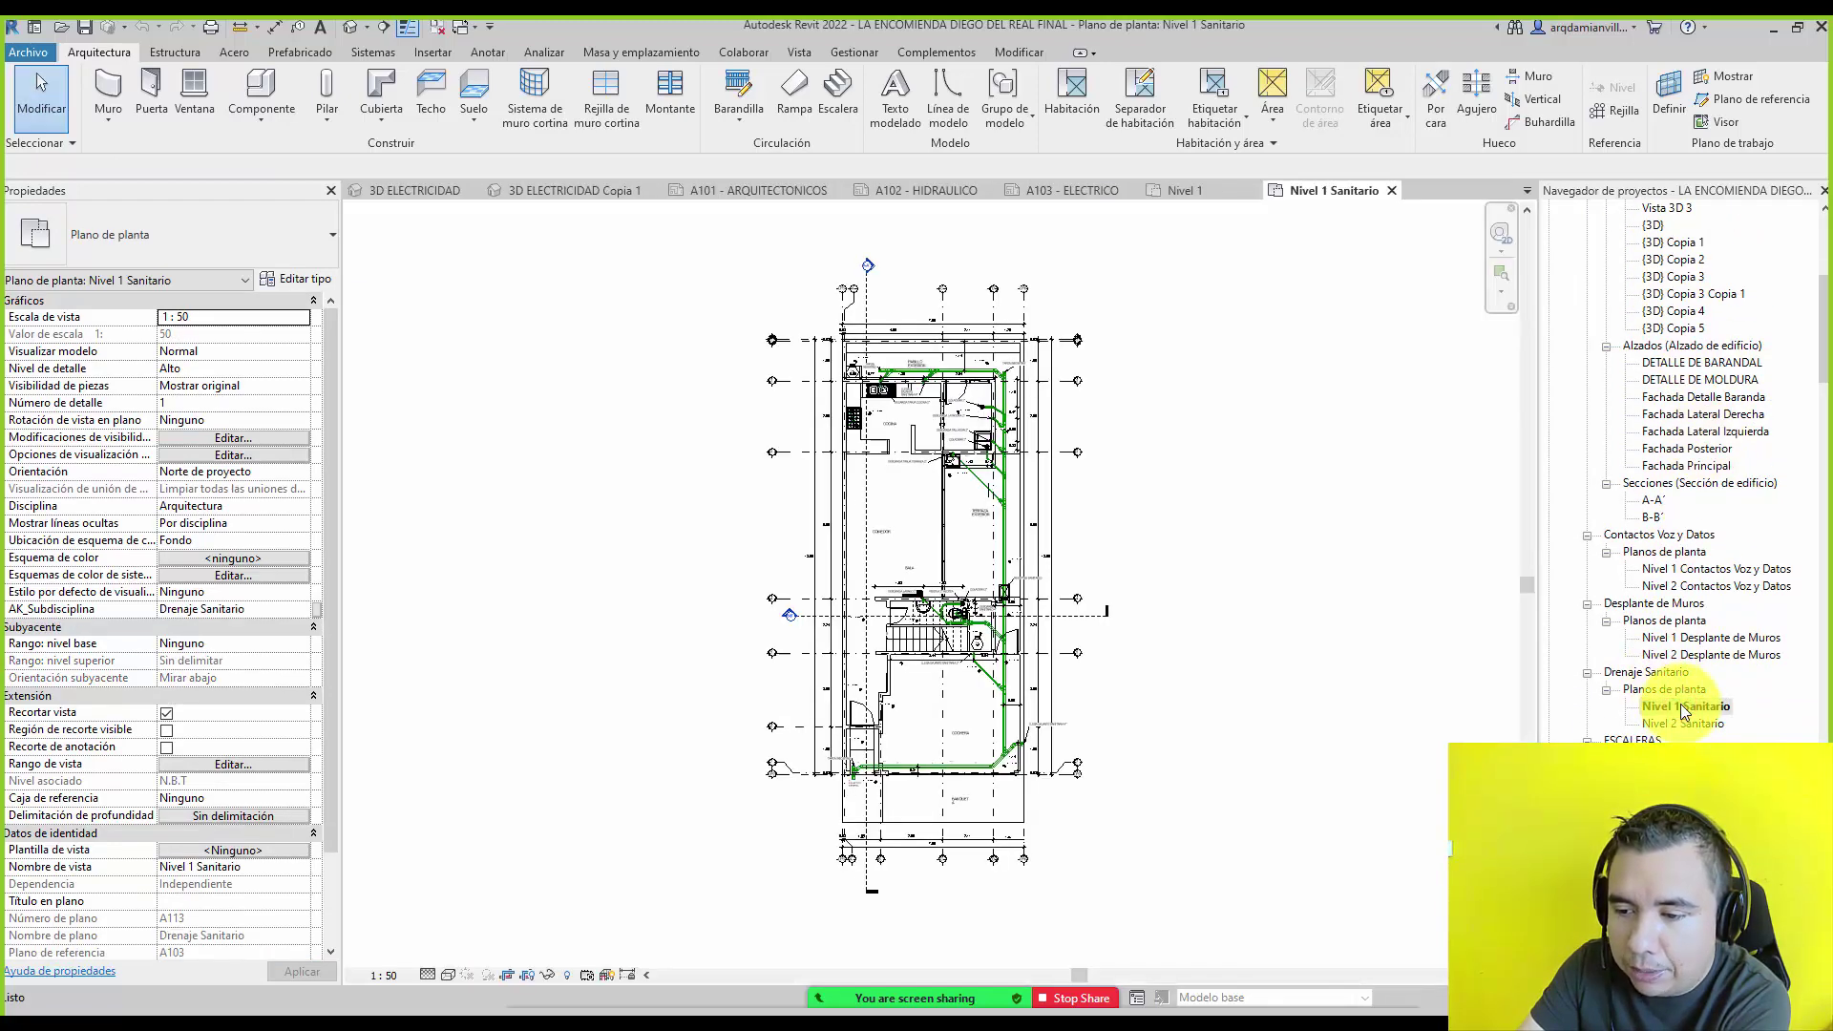
double_click(1677, 637)
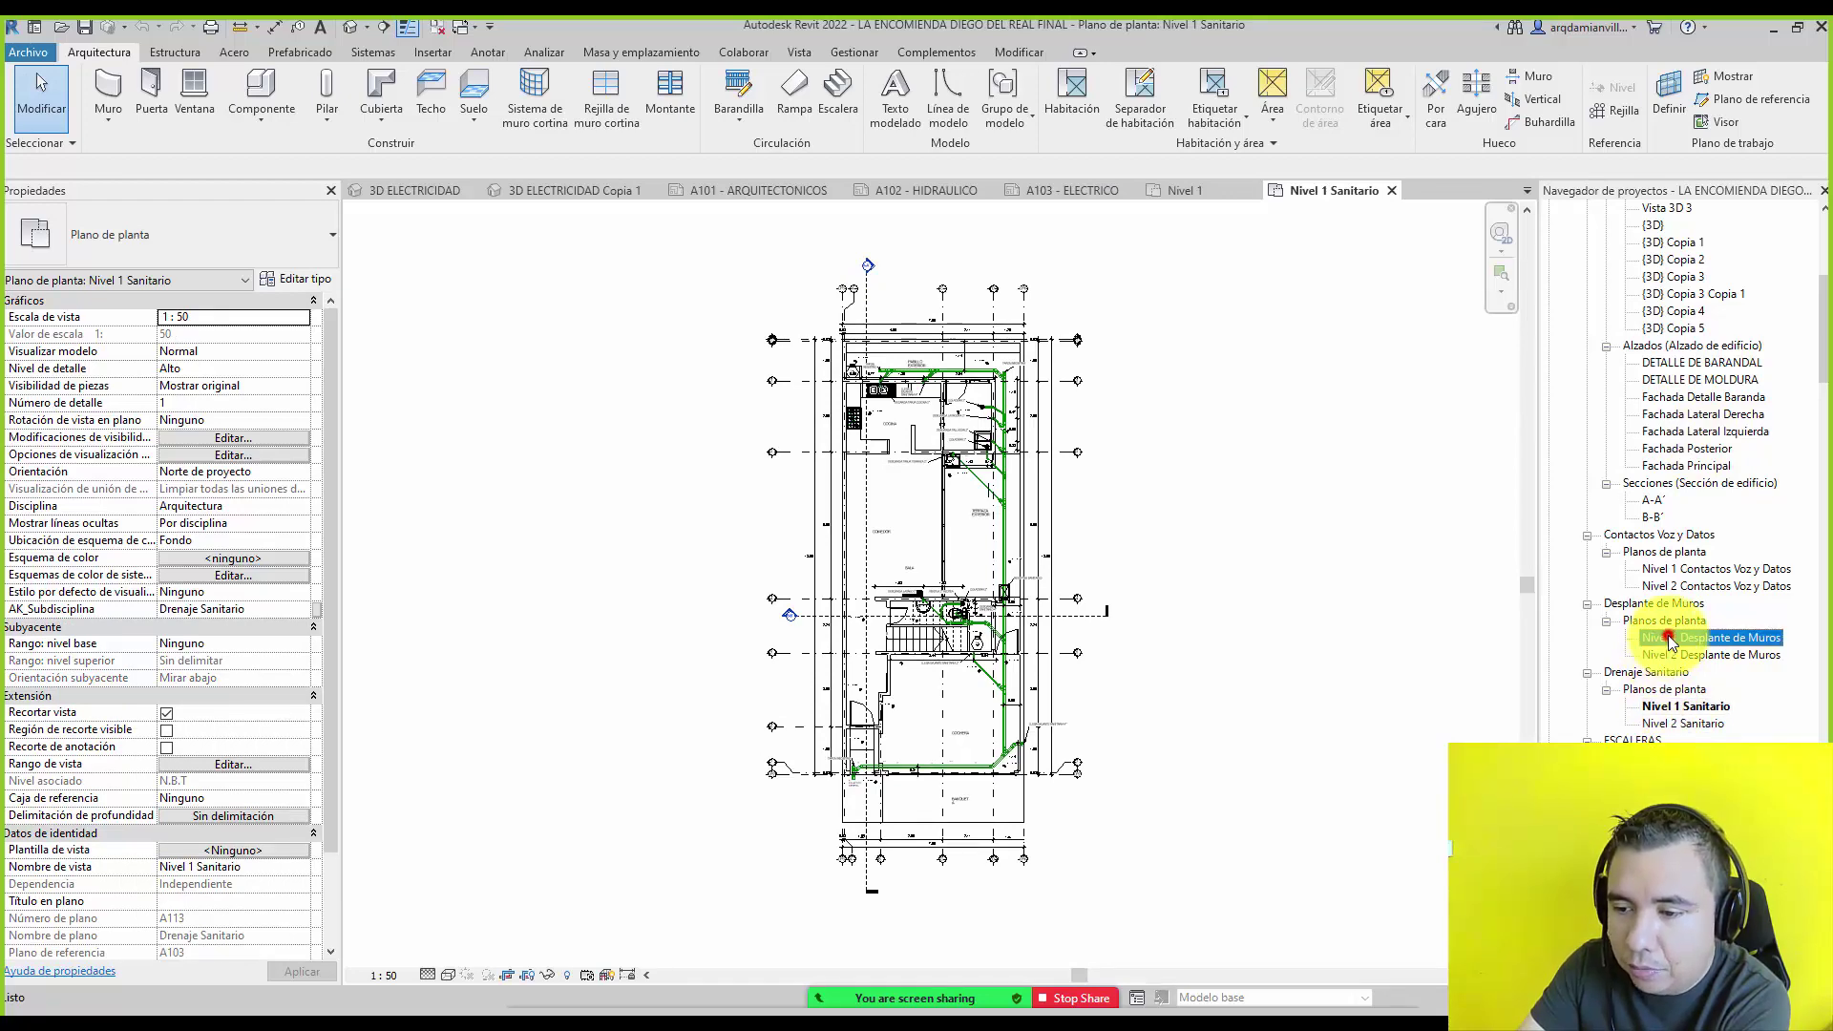
double_click(1680, 569)
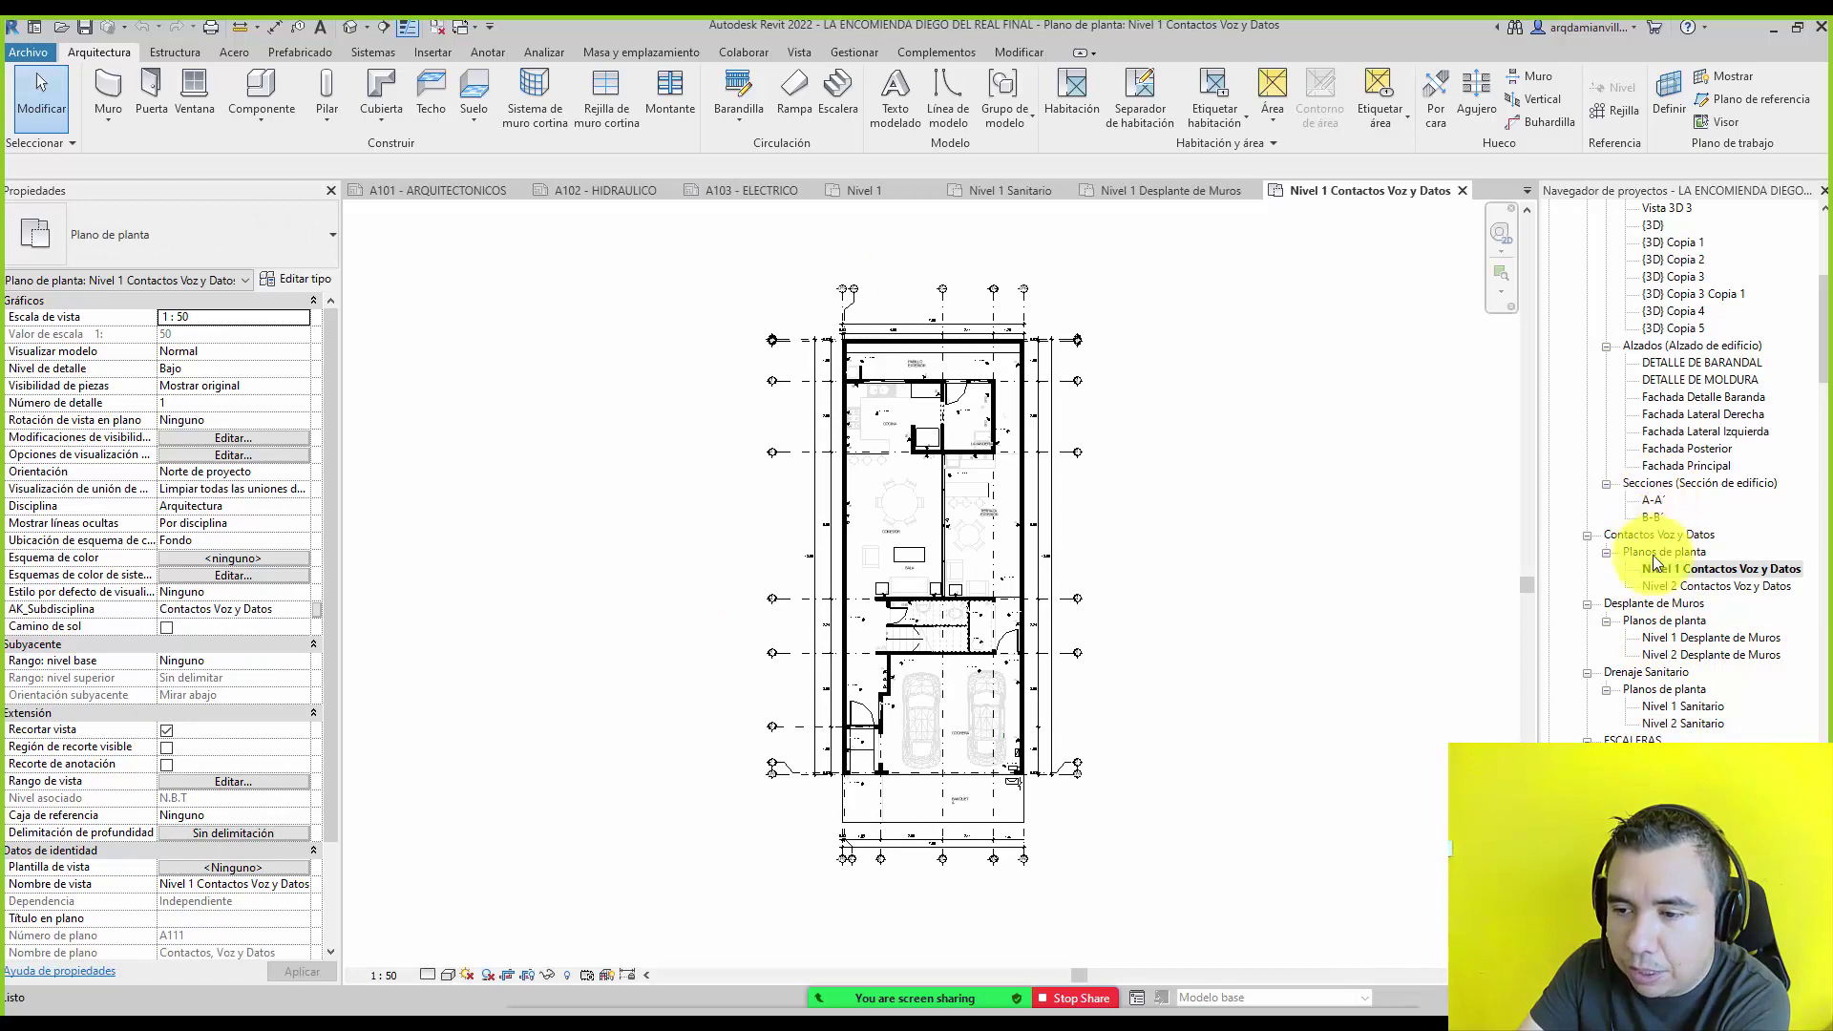
Select the 3D Gas and Nivel 1 Hidraulico views further down the Project Browser.
scroll(1628, 611, "down", 3)
scroll(1635, 649, "down", 2)
scroll(1667, 645, "down", 2)
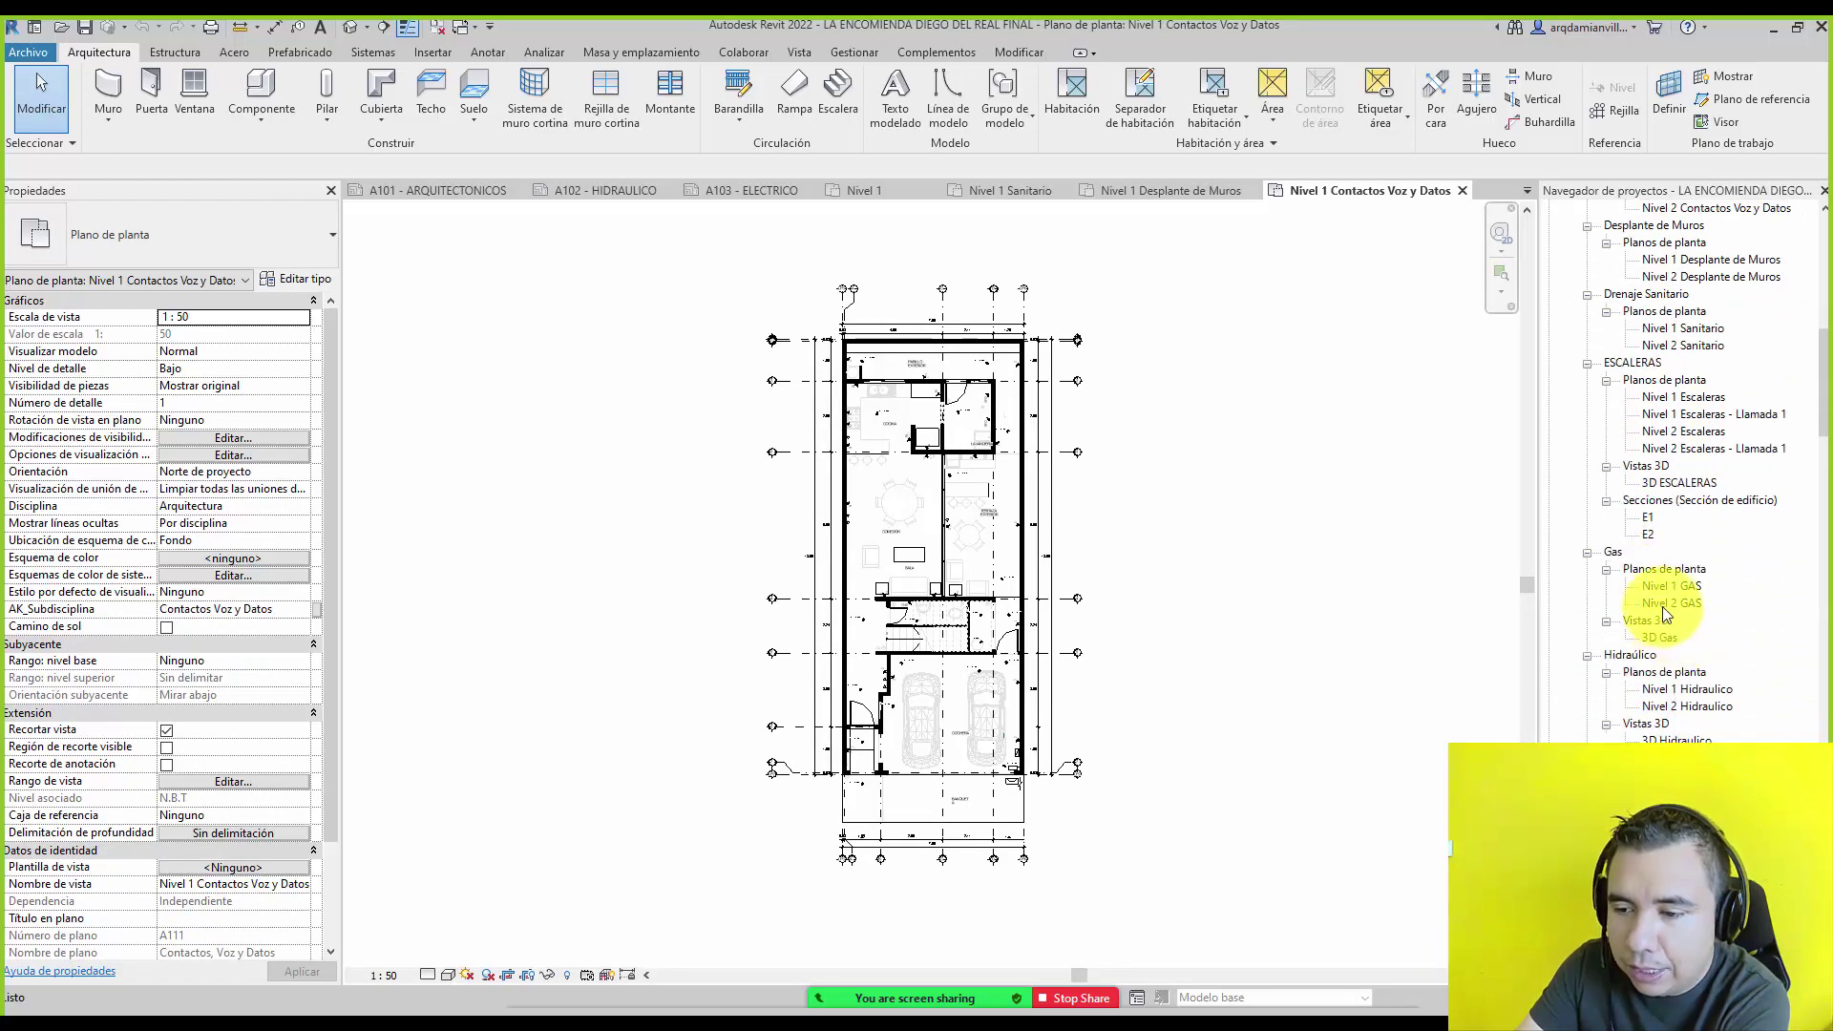
scroll(1669, 650, "down", 1)
left_click(1662, 604)
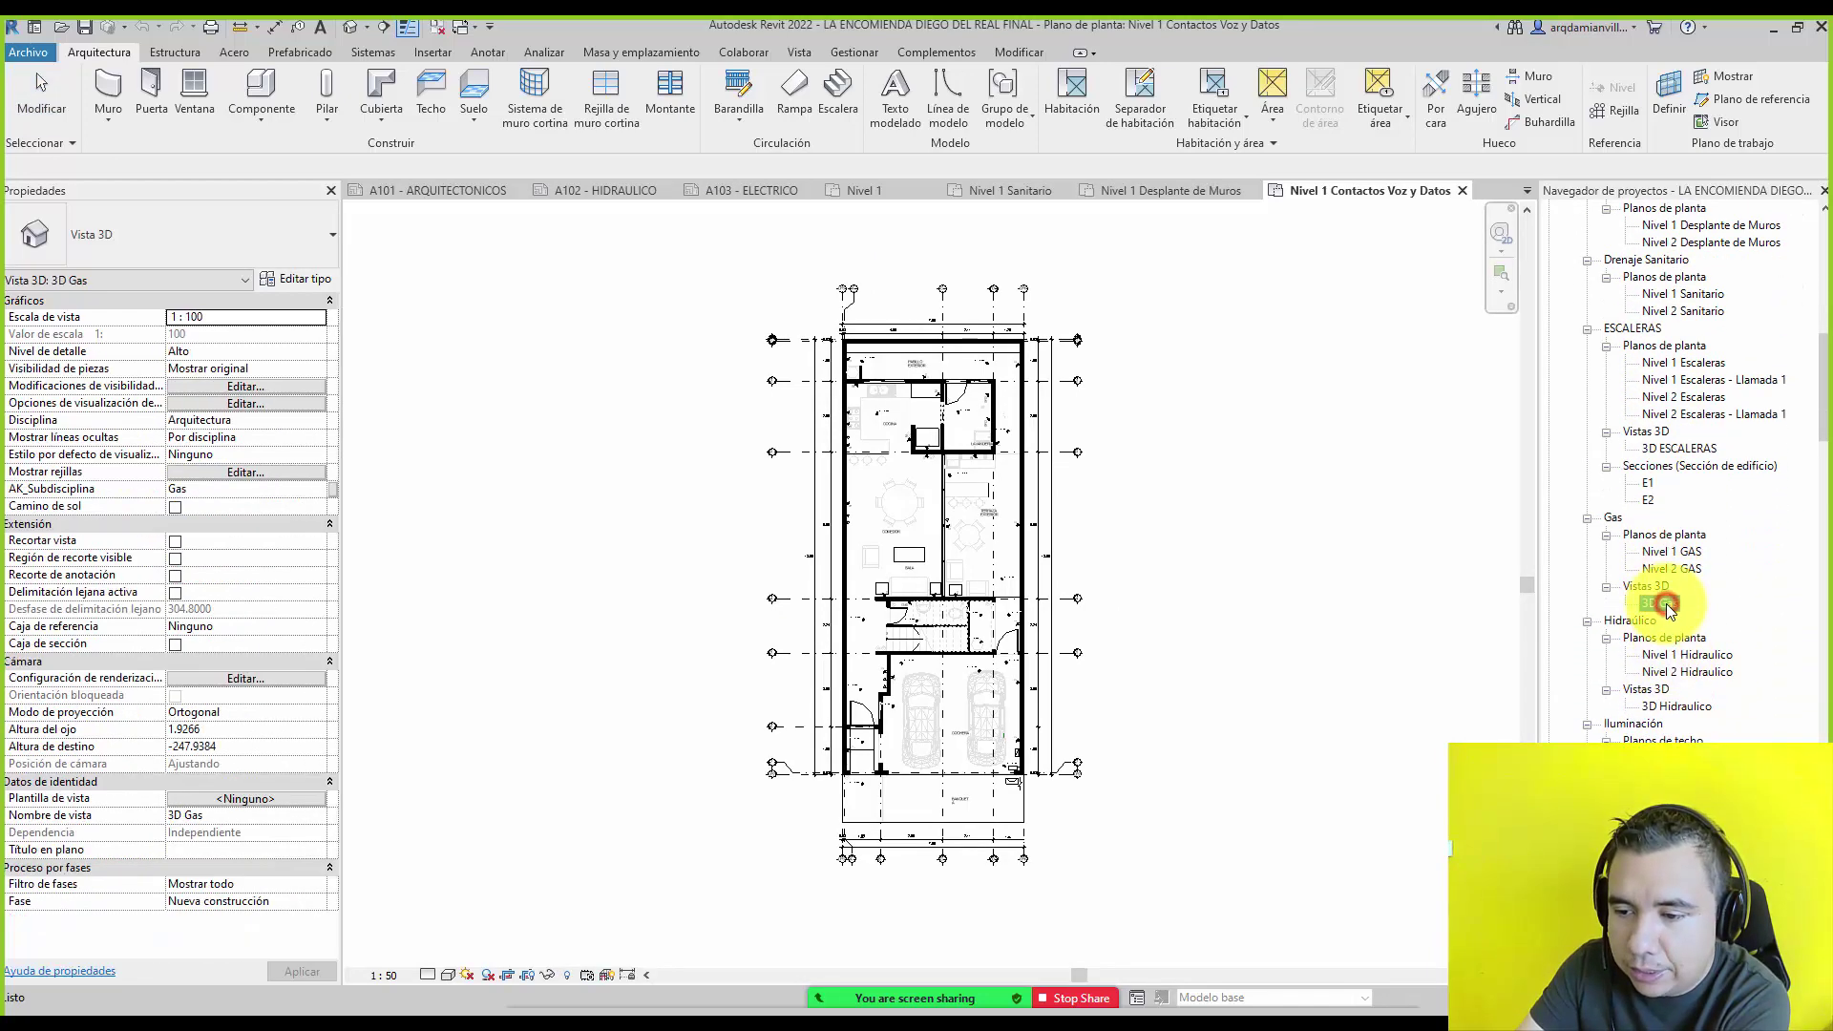
left_click(1669, 655)
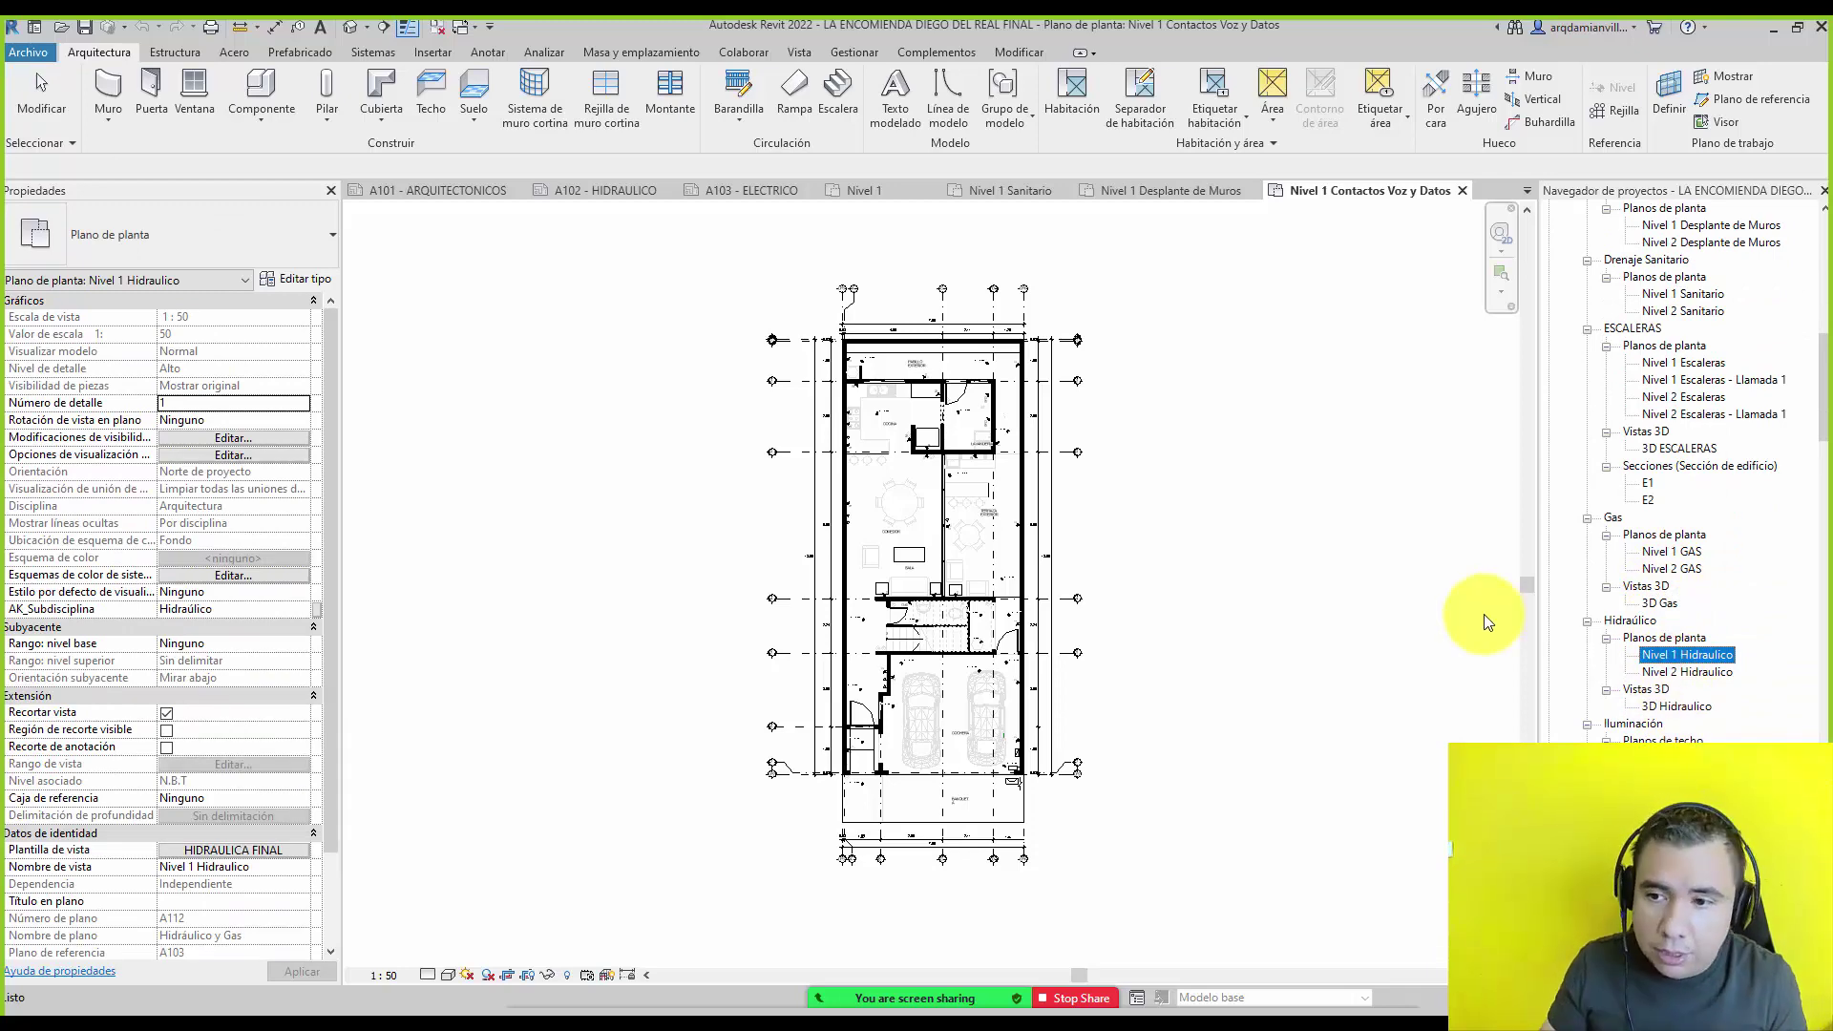
mouse_move(1827, 374)
left_mouse_down()
mouse_move(1827, 551)
mouse_move(1827, 246)
left_mouse_up()
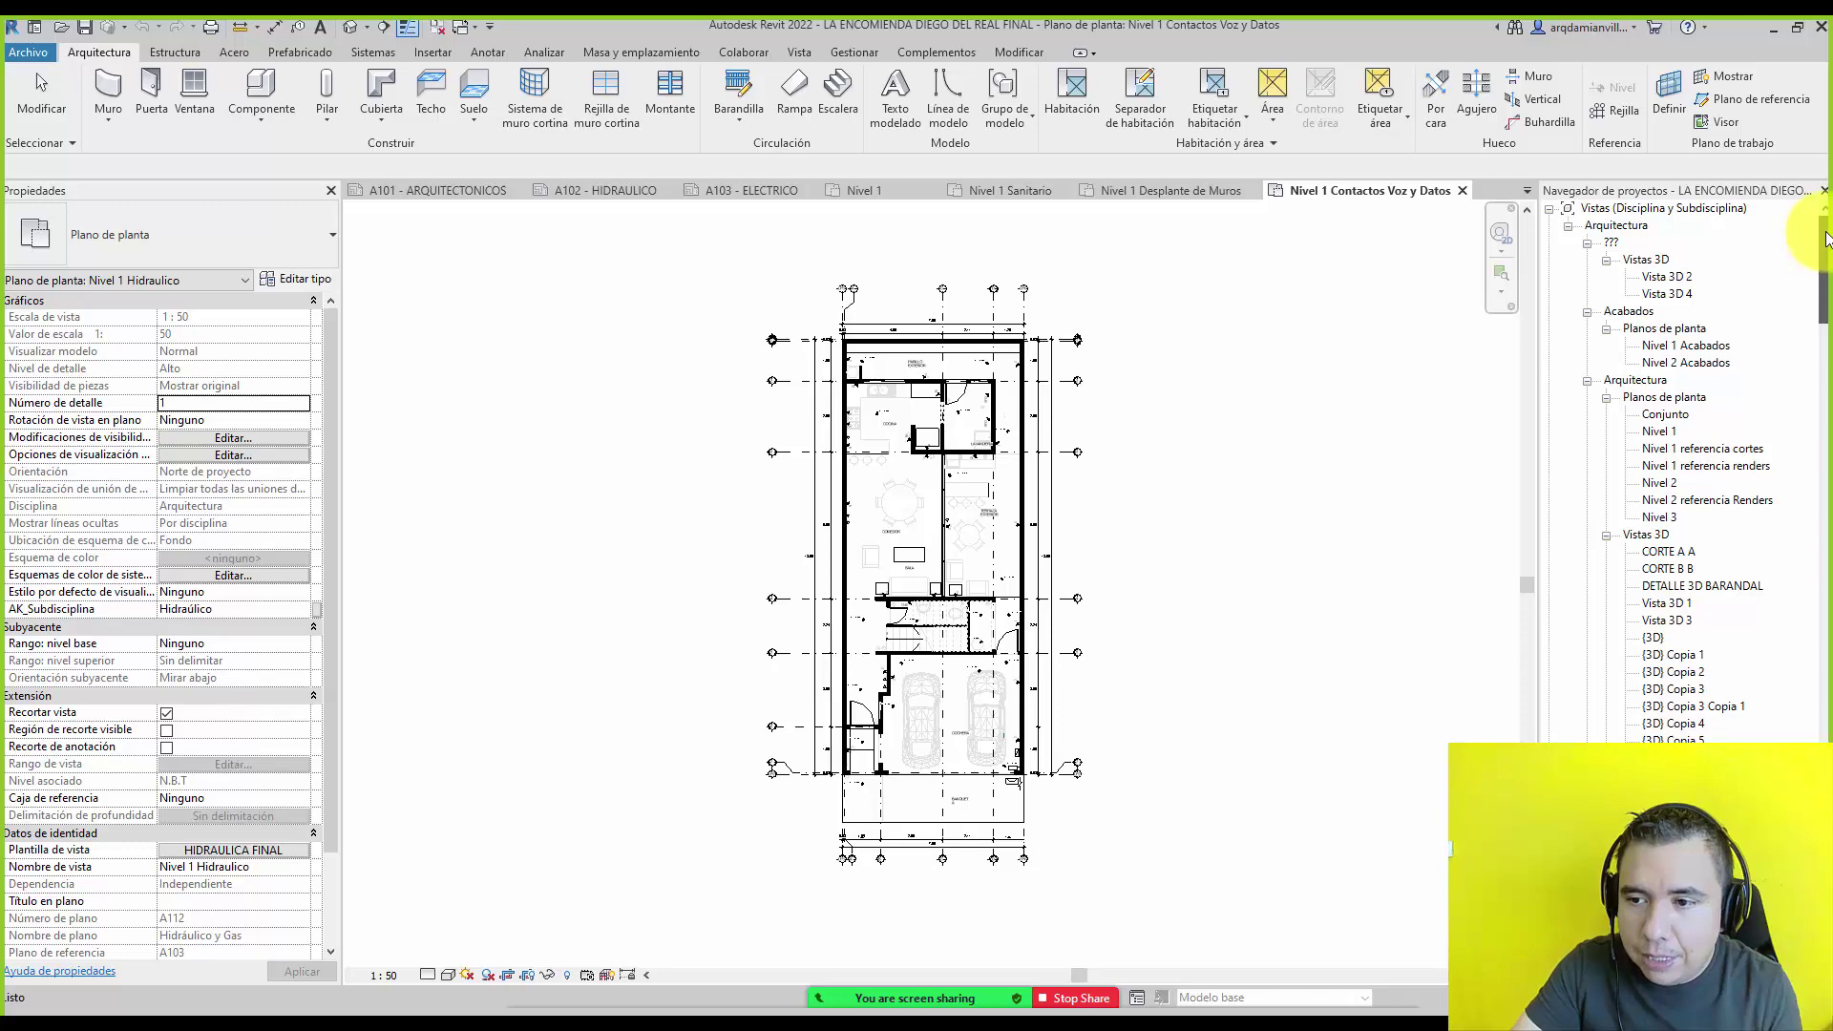